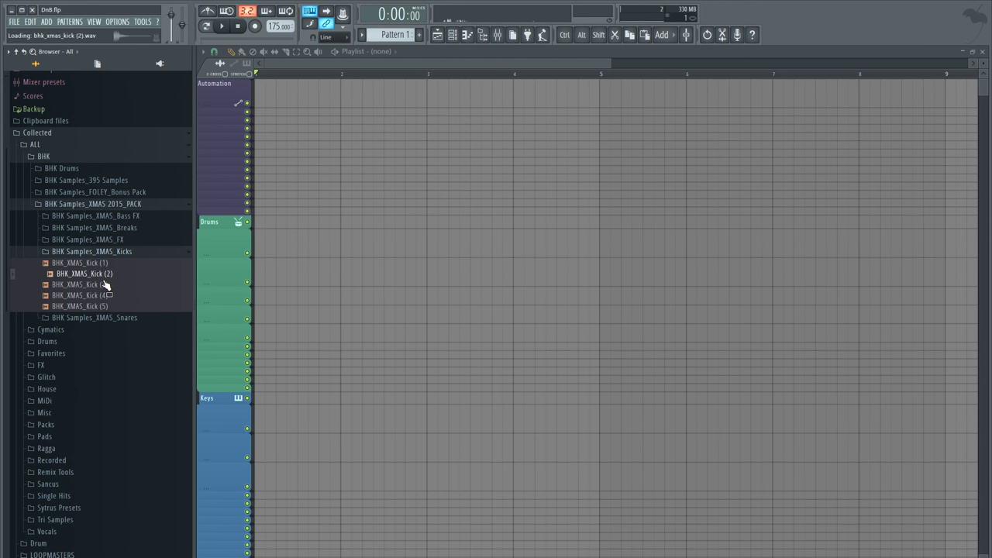
Audition the XMAS kick samples and place BHK_XMAS_Kick (3) at the start of bar 1 on the first Drums track
{"action": "left_click", "coordinate": [104, 285]}
{"action": "left_click", "coordinate": [102, 274]}
{"action": "left_click", "coordinate": [102, 274]}
{"action": "left_click", "coordinate": [105, 284]}
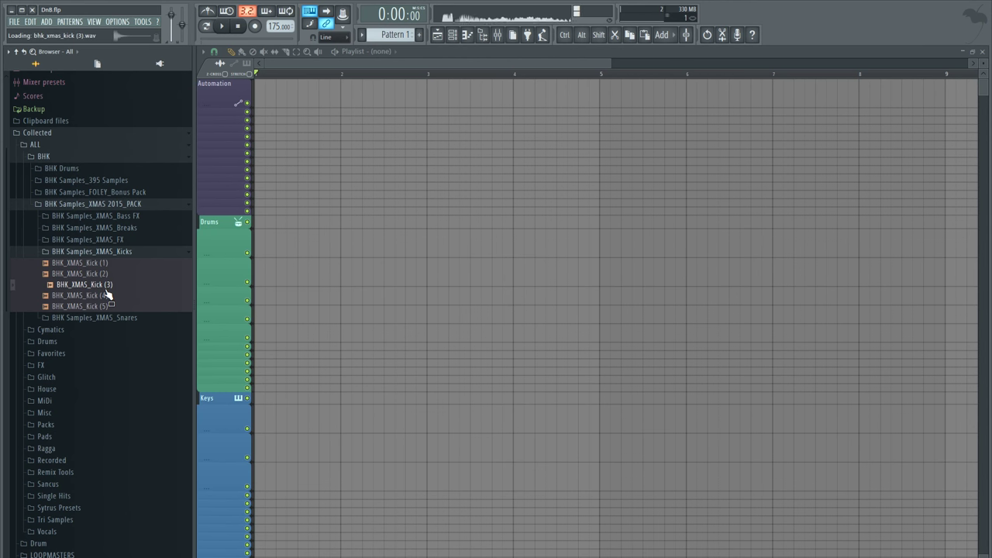
{"action": "left_click_drag", "start_coordinate": [118, 289], "coordinate": [258, 248]}
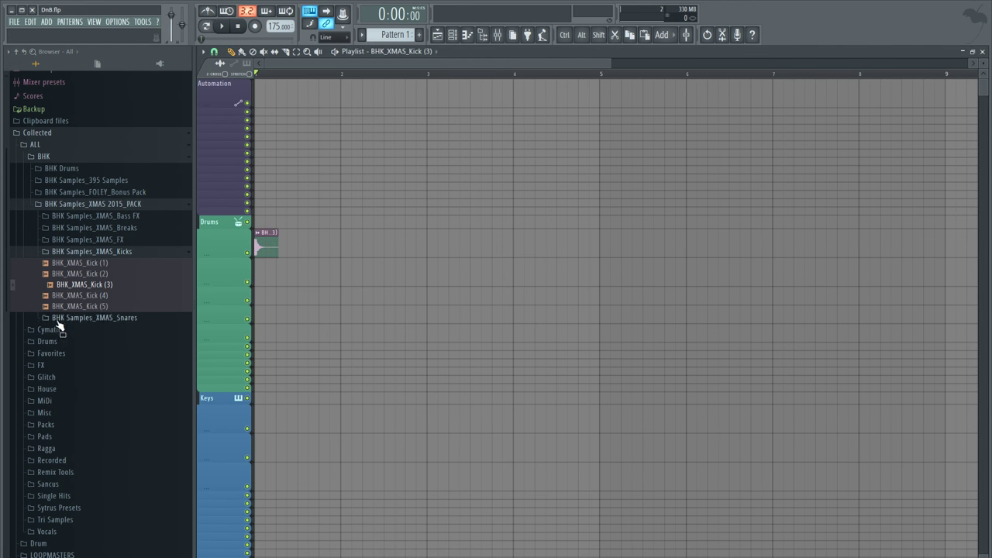
Place BHK_XMAS_Snare (3) from the XMAS snares folder on beat 2 of bar 1 on the second Drums track
{"action": "left_click", "coordinate": [91, 252]}
{"action": "left_click", "coordinate": [108, 264]}
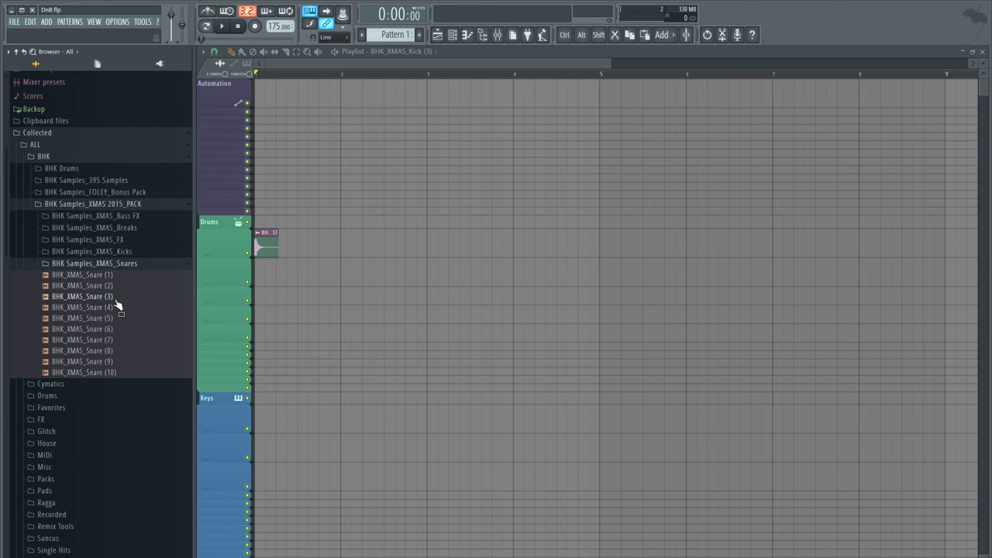
{"action": "left_click", "coordinate": [114, 301]}
{"action": "left_click_drag", "start_coordinate": [109, 303], "coordinate": [280, 280]}
Hide the sample browser and trim the snare clip to four steps and the kick clip to two steps
{"action": "left_click_drag", "start_coordinate": [611, 63], "coordinate": [363, 112]}
{"action": "left_click", "coordinate": [484, 35]}
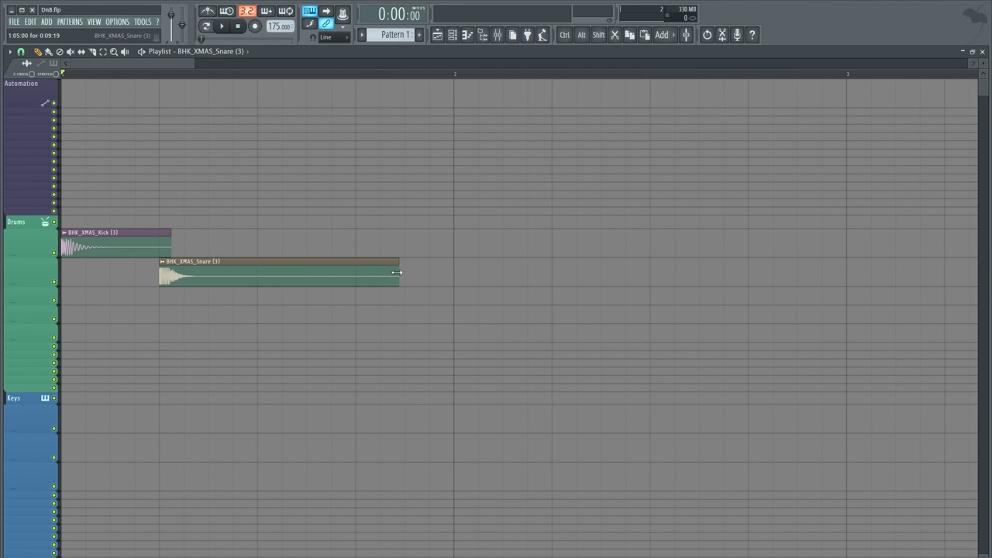
{"action": "left_click_drag", "start_coordinate": [396, 272], "coordinate": [255, 261]}
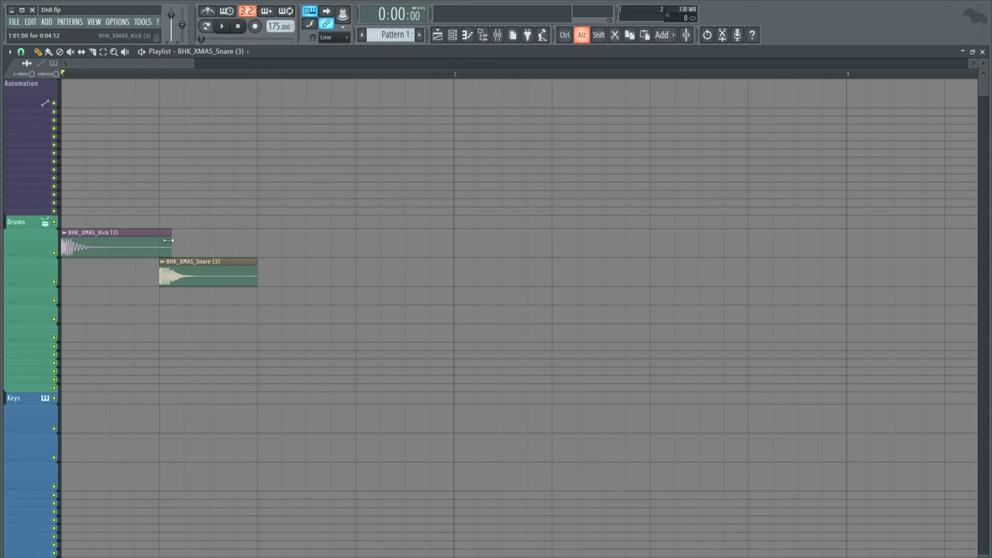
{"action": "left_click_drag", "start_coordinate": [168, 240], "coordinate": [112, 241]}
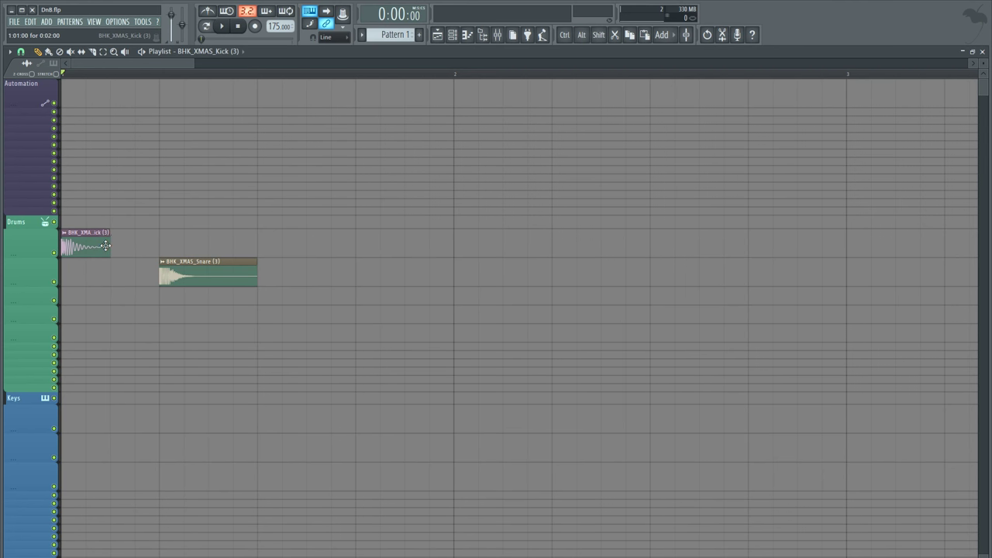
Add kick clips at steps 8 and 11 of bar 1 and a snare clip on beat 4
{"action": "left_click_drag", "start_coordinate": [229, 253], "coordinate": [252, 250]}
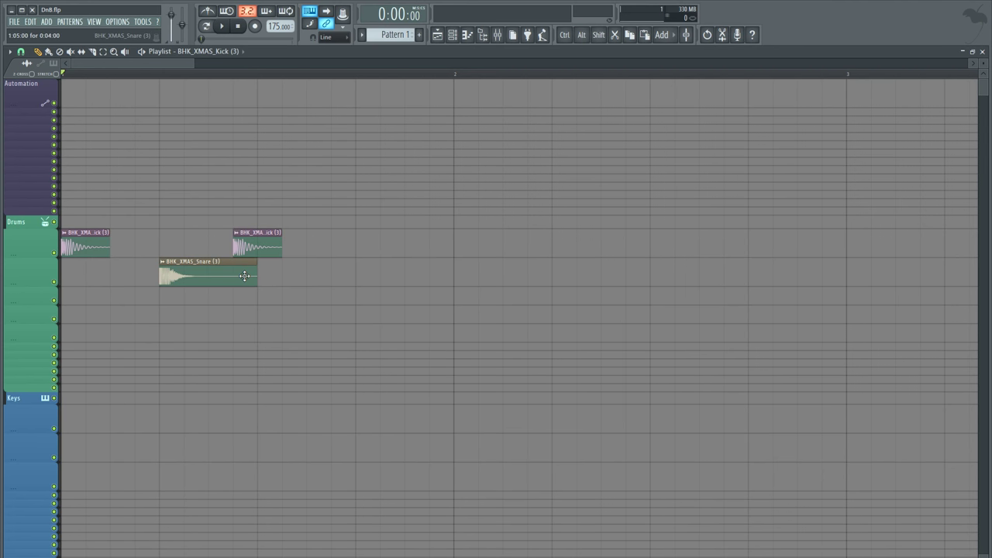
{"action": "left_click", "coordinate": [317, 253]}
{"action": "left_click", "coordinate": [362, 273]}
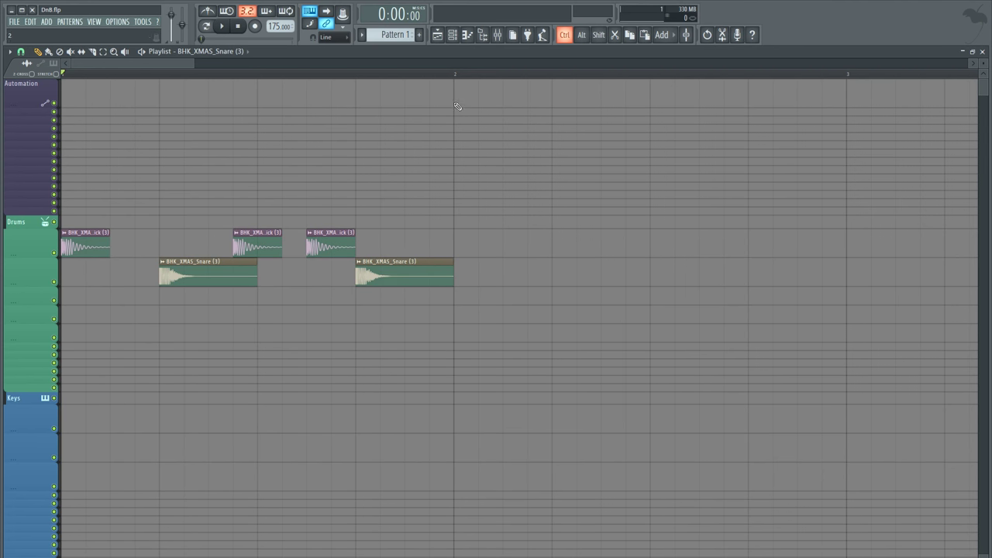
Duplicate bar 1's two snares and its second and third kicks into bar 2
{"action": "key", "text": "ctrl+a"}
{"action": "left_click_drag", "start_coordinate": [517, 310], "coordinate": [177, 200]}
{"action": "left_click_drag", "start_coordinate": [203, 279], "coordinate": [600, 253]}
{"action": "scroll", "coordinate": [569, 83], "scroll_direction": "down", "scroll_amount": 2}
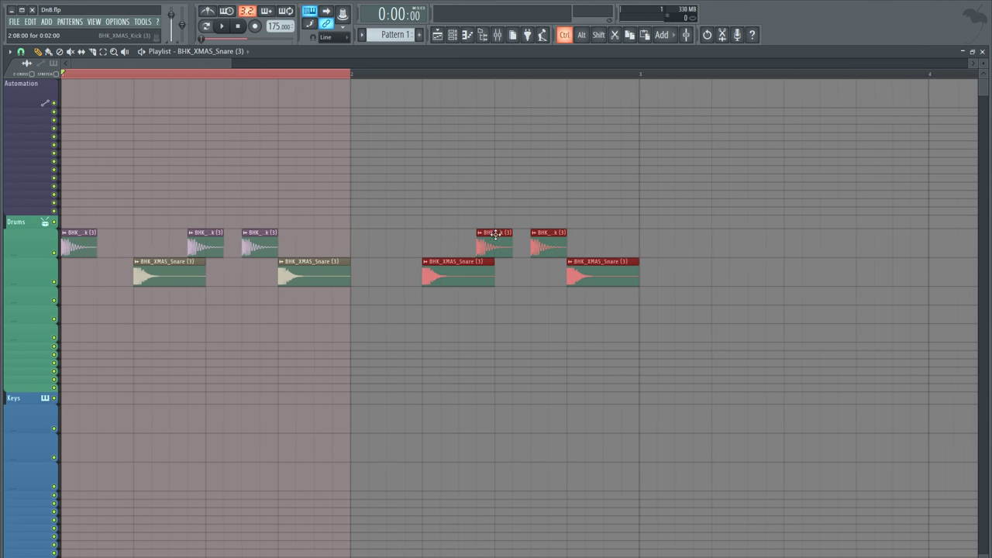
Copy a pair of kick clips to step 16 of bar 1 and step 3 of bar 2
{"action": "left_click_drag", "start_coordinate": [455, 226], "coordinate": [589, 239]}
{"action": "key", "text": "ctrl+c"}
{"action": "key", "text": "ctrl+v"}
{"action": "left_click_drag", "start_coordinate": [235, 246], "coordinate": [361, 248]}
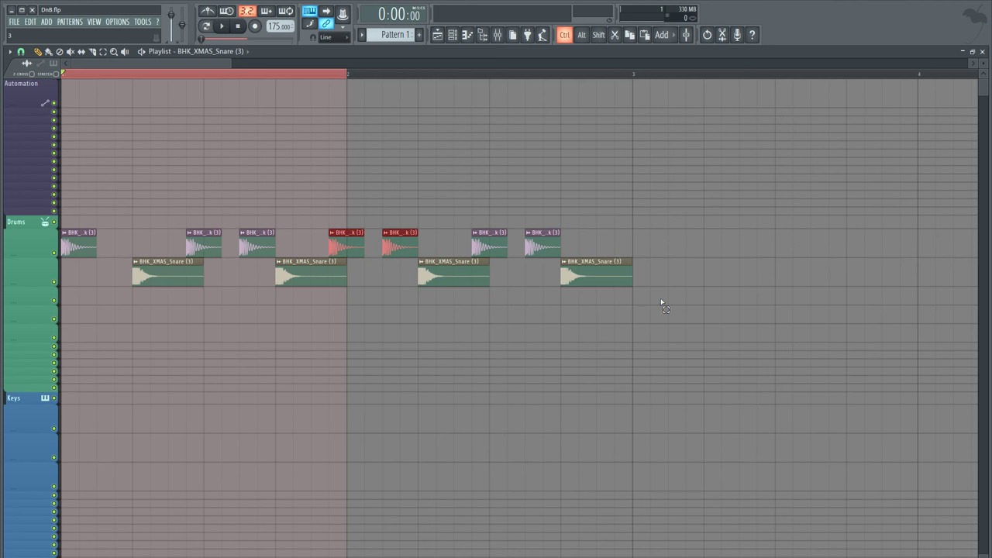
Duplicate the whole two-bar kick and snare pattern into bars 3 and 4, then clear the clip selection
{"action": "left_click_drag", "start_coordinate": [671, 321], "coordinate": [60, 190]}
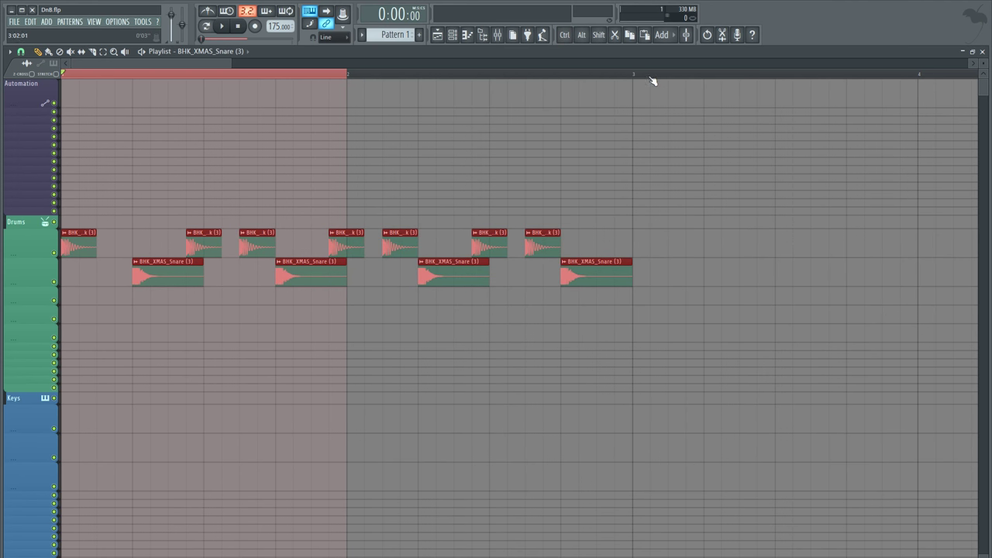
{"action": "left_click_drag", "start_coordinate": [653, 80], "coordinate": [636, 78]}
{"action": "key", "text": "ctrl+b"}
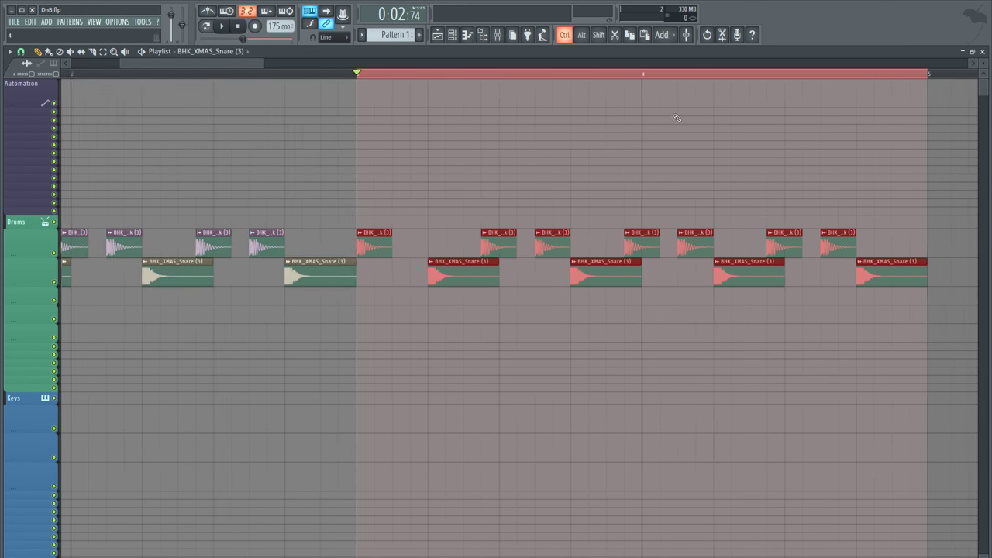
{"action": "left_click", "coordinate": [245, 27]}
{"action": "key", "text": "ctrl+d"}
Play the four-bar loop and add an extra kick clip at step 15 of bar 4
{"action": "key", "text": "space"}
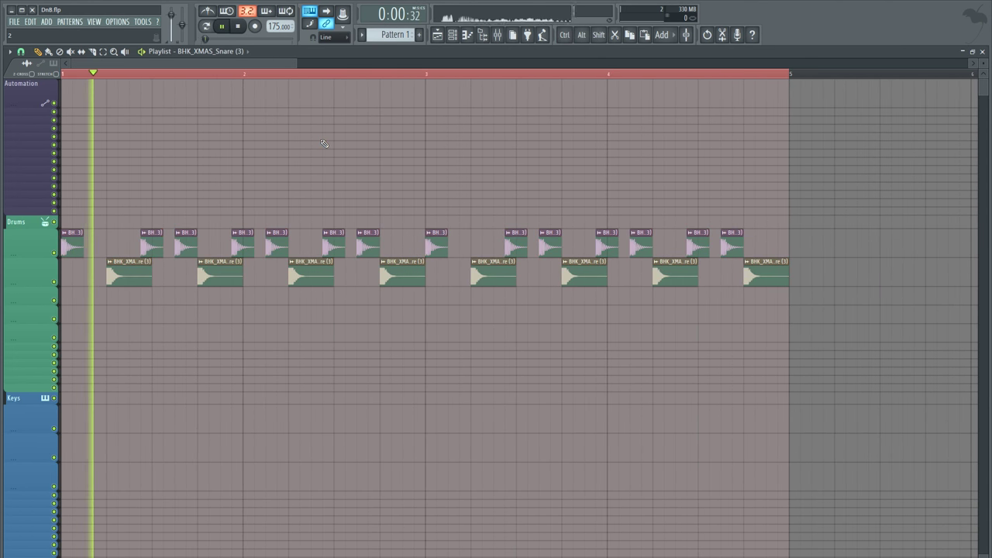
{"action": "left_click", "coordinate": [370, 245]}
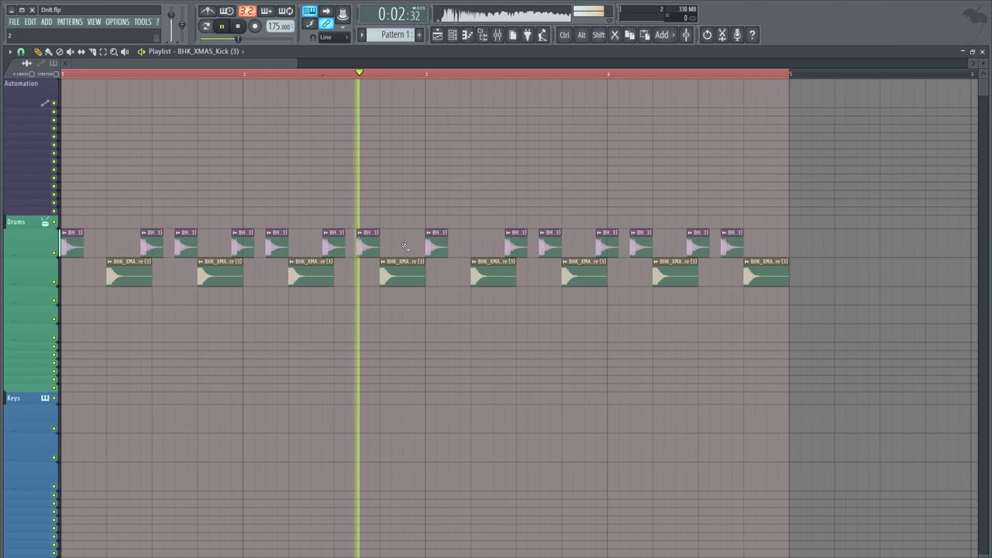
{"action": "left_click", "coordinate": [775, 244]}
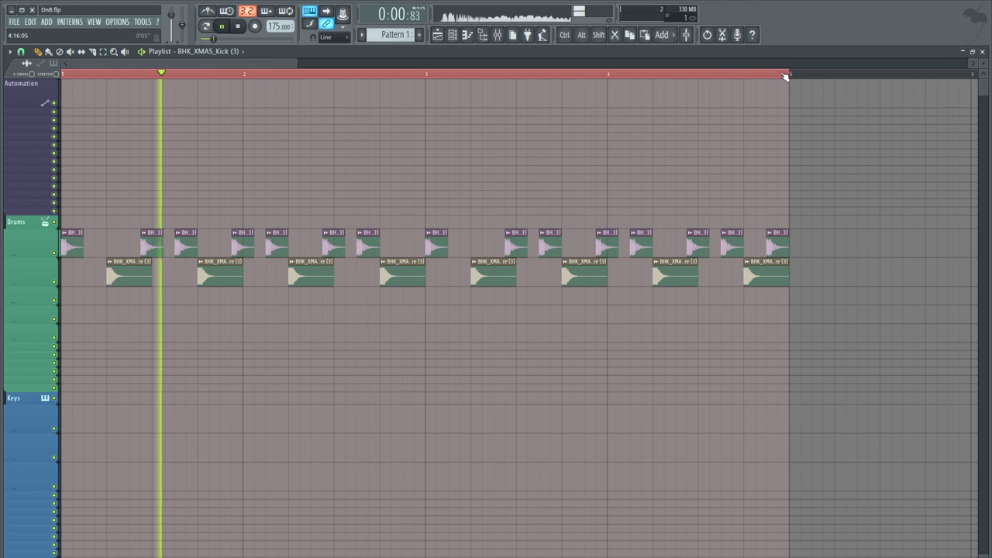
{"action": "key", "text": "space"}
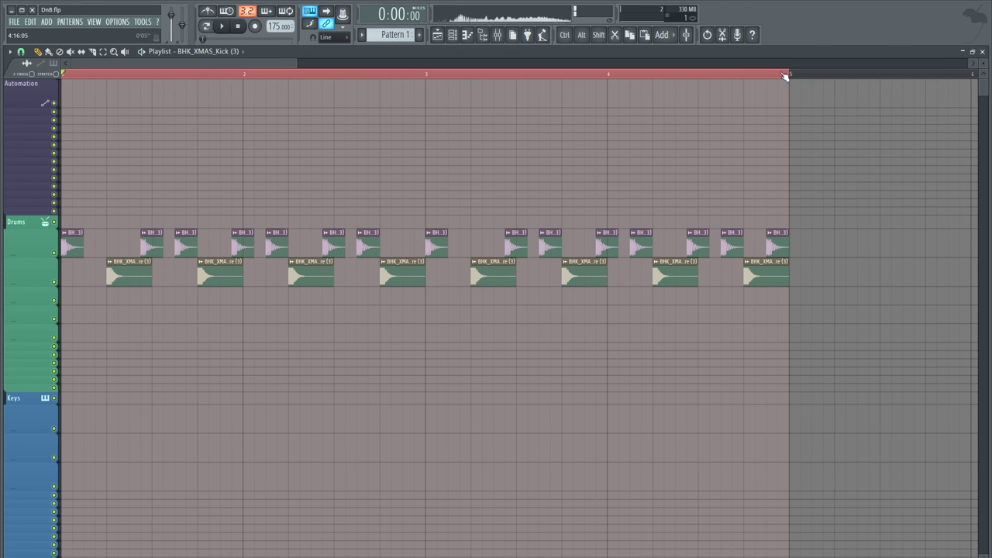
Route the kick and snare channels to their own mixer tracks, starting at Insert 9
{"action": "left_click", "coordinate": [453, 40]}
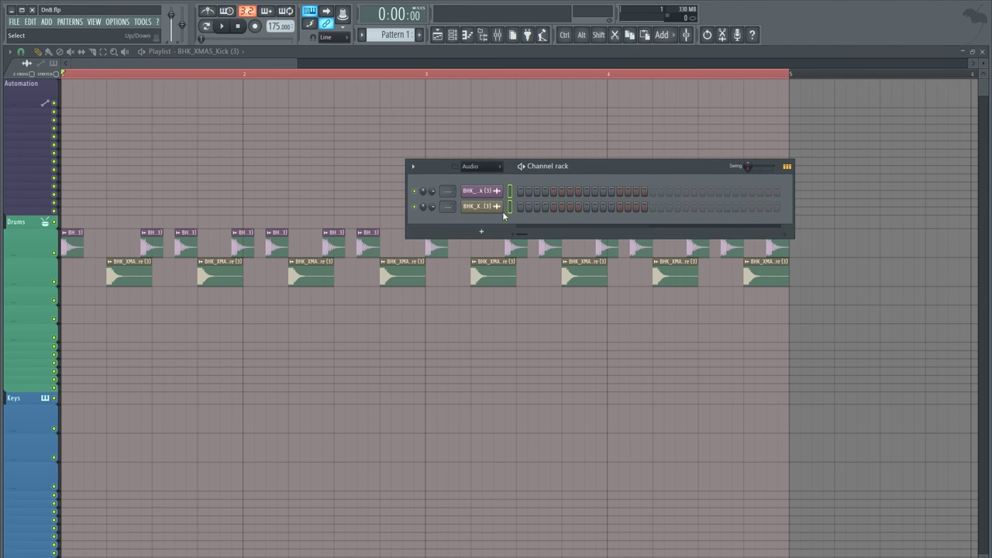
{"action": "left_click", "coordinate": [500, 34]}
{"action": "left_click", "coordinate": [199, 159]}
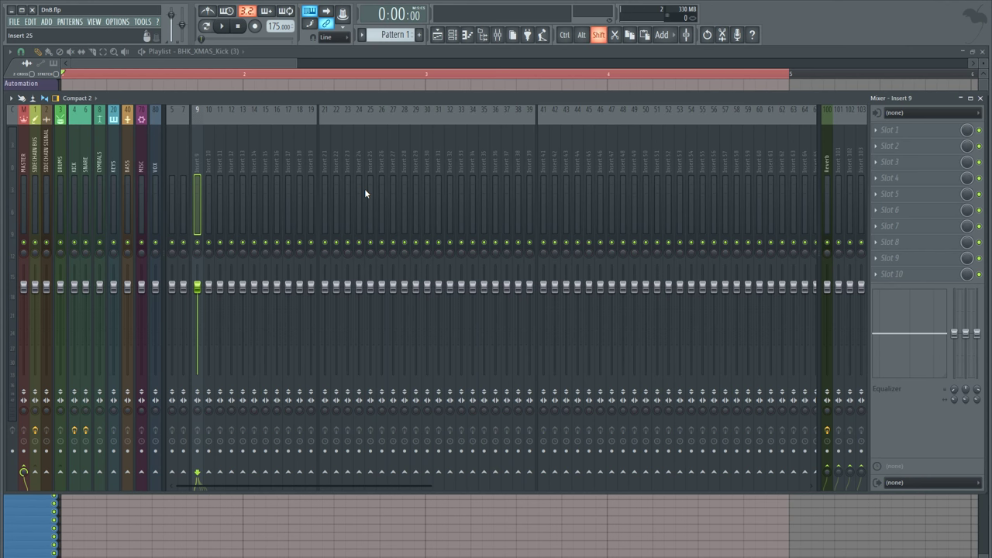
{"action": "key", "text": "ctrl+shift+l"}
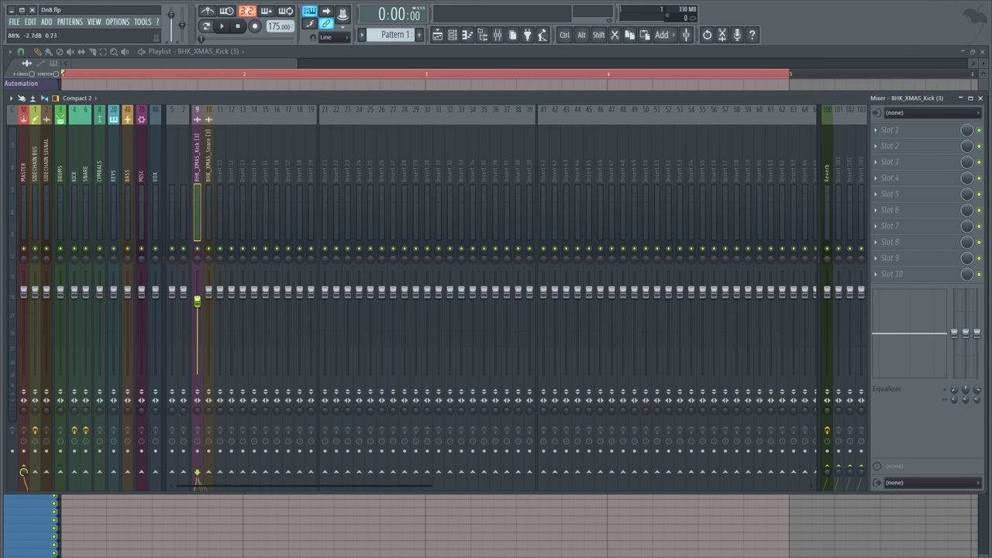
Lower the kick and snare mixer levels during playback, setting the snare to about -7.8 dB, and return to the playlist
{"action": "key", "text": "space"}
{"action": "left_click_drag", "start_coordinate": [208, 290], "coordinate": [207, 318]}
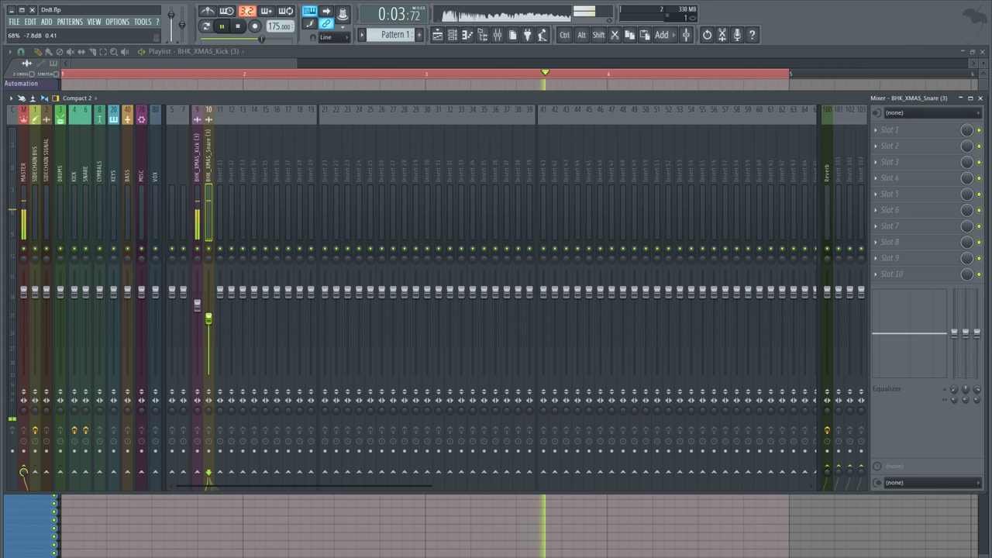
{"action": "left_click", "coordinate": [266, 538]}
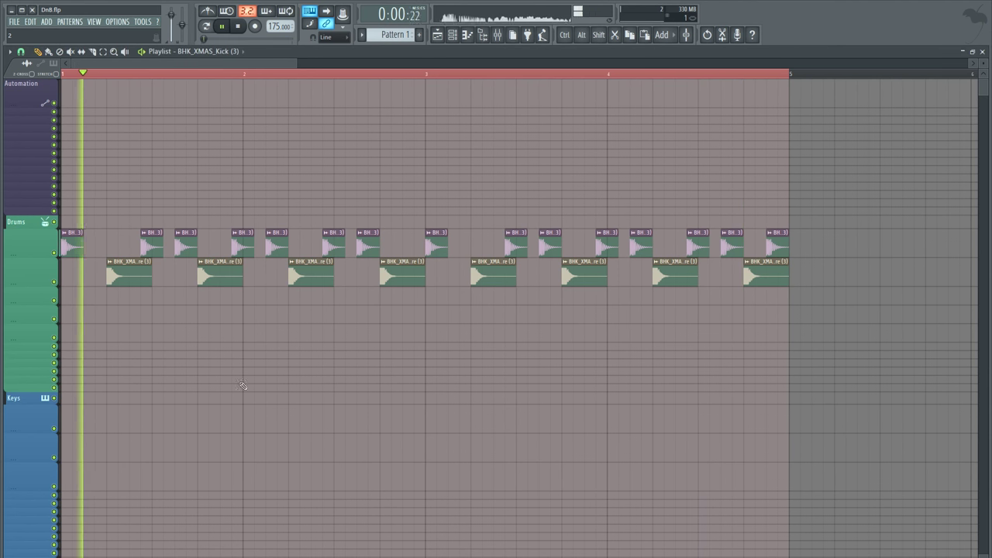
{"action": "key", "text": "space"}
Place BHK_PD_Open Hihat (12) from the BHK Drums open hihats on beat 2 of bar 1 on the third Drums track
{"action": "left_click", "coordinate": [484, 36]}
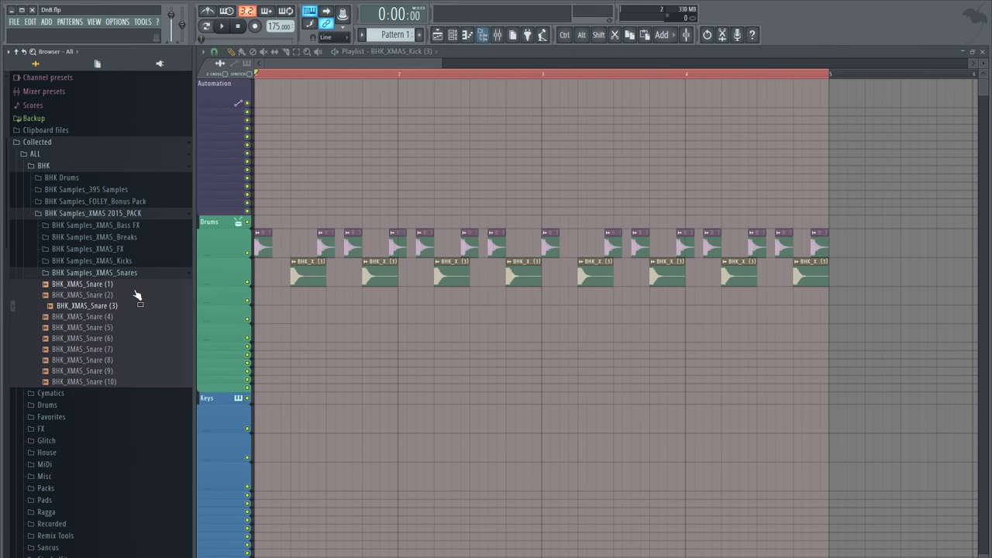
{"action": "left_click", "coordinate": [52, 178]}
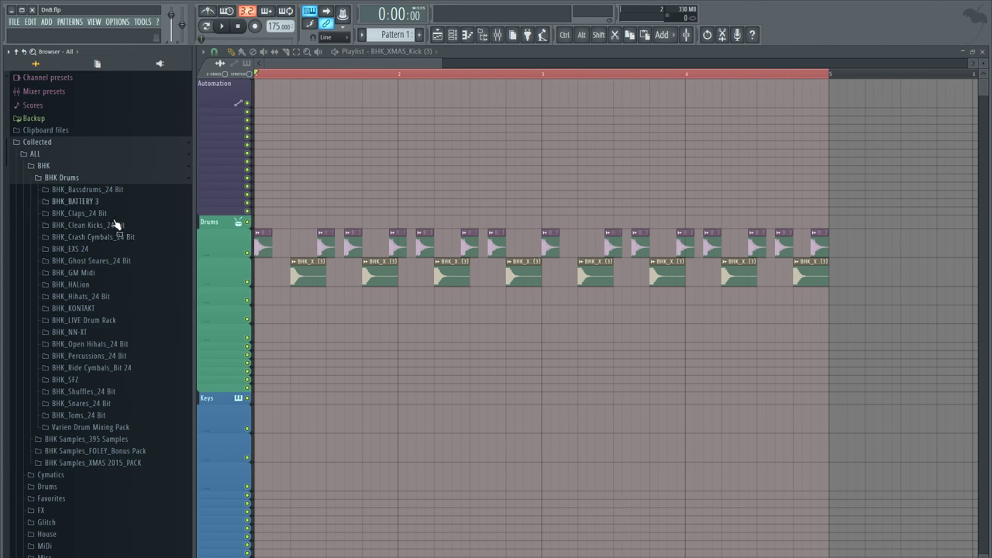
{"action": "left_click", "coordinate": [115, 346]}
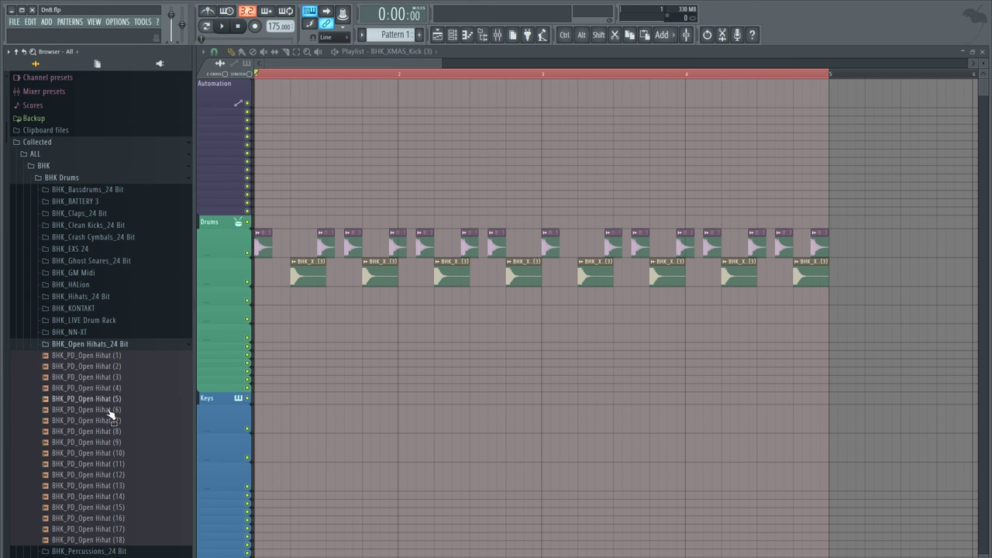
{"action": "left_click_drag", "start_coordinate": [91, 417], "coordinate": [102, 369]}
{"action": "left_click_drag", "start_coordinate": [103, 427], "coordinate": [298, 295]}
{"action": "left_click", "coordinate": [124, 344]}
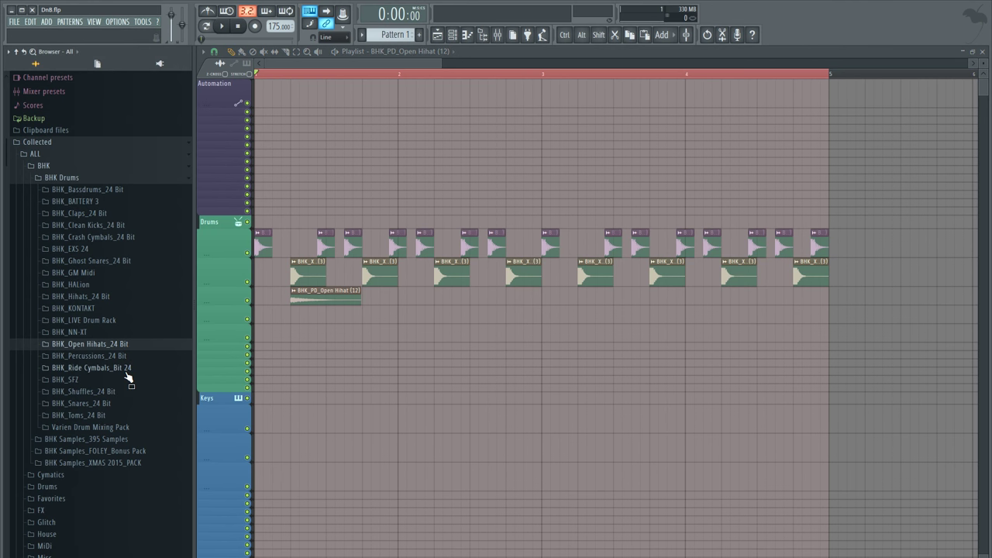
{"action": "left_click", "coordinate": [101, 263]}
{"action": "scroll", "coordinate": [100, 262], "scroll_direction": "down", "scroll_amount": 2}
{"action": "scroll", "coordinate": [102, 262], "scroll_direction": "up", "scroll_amount": 1}
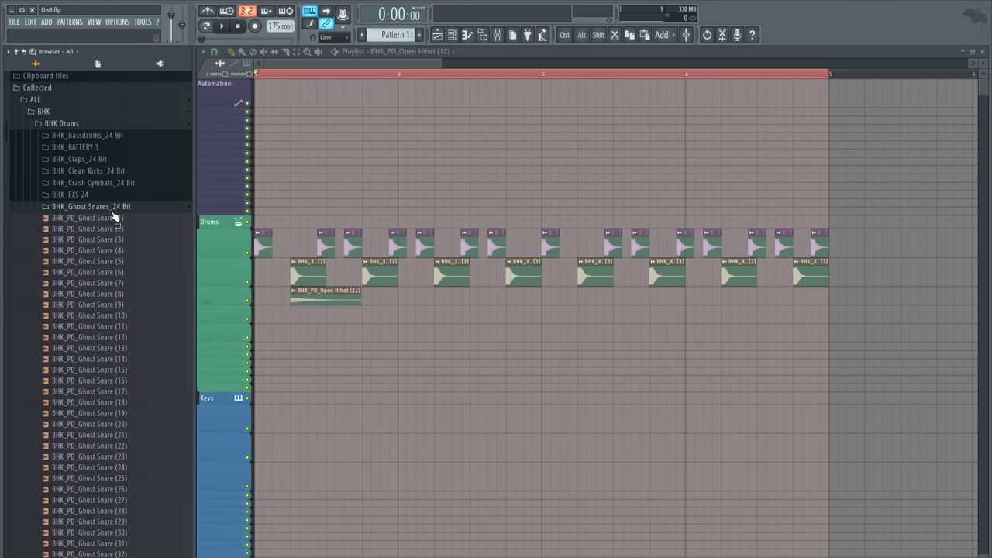
{"action": "left_click", "coordinate": [113, 211]}
Place BHK_PD_Hihat (24) at the start of the fourth Drums track and BHK_PD_Hihat (28) at step 2 of the fifth
{"action": "left_click", "coordinate": [113, 243]}
{"action": "left_click_drag", "start_coordinate": [100, 338], "coordinate": [256, 317]}
{"action": "left_click", "coordinate": [107, 370]}
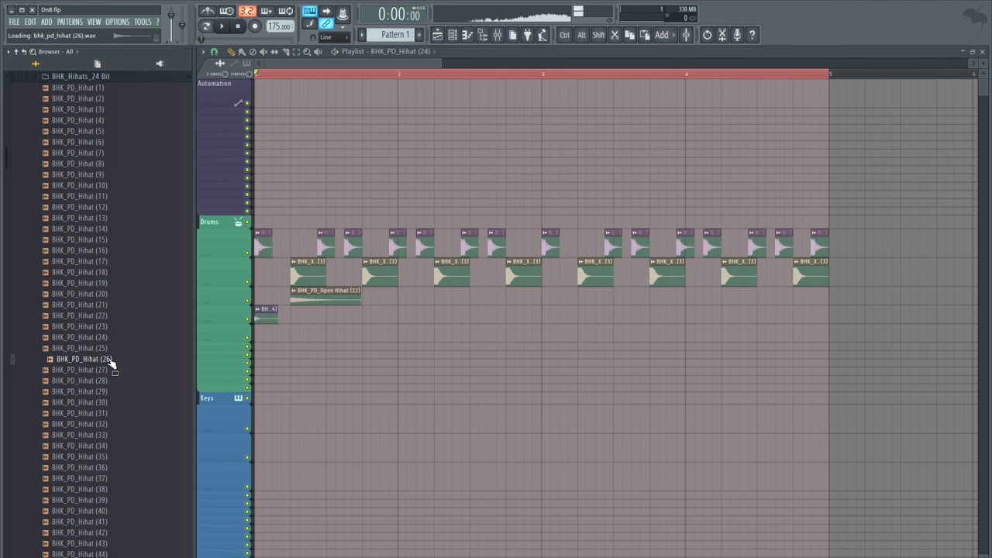
{"action": "left_click", "coordinate": [105, 391]}
{"action": "left_click_drag", "start_coordinate": [100, 397], "coordinate": [267, 330]}
Audition further hihat samples and place BHK_PD_Hihat (33) on beat 2 of bar 1 on the fourth Drums track
{"action": "left_click", "coordinate": [80, 416]}
{"action": "left_click", "coordinate": [82, 425]}
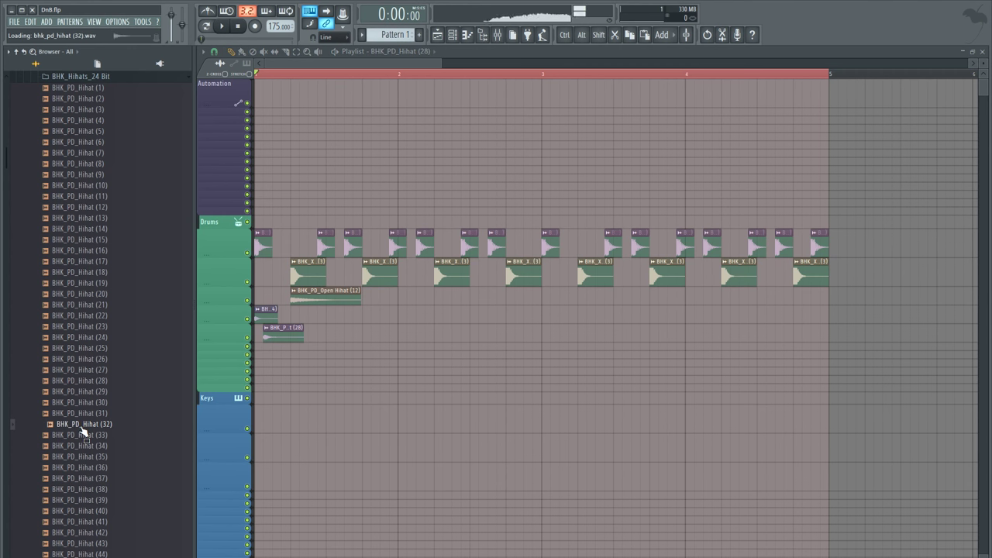
{"action": "left_click", "coordinate": [84, 436]}
{"action": "left_click_drag", "start_coordinate": [85, 444], "coordinate": [293, 314]}
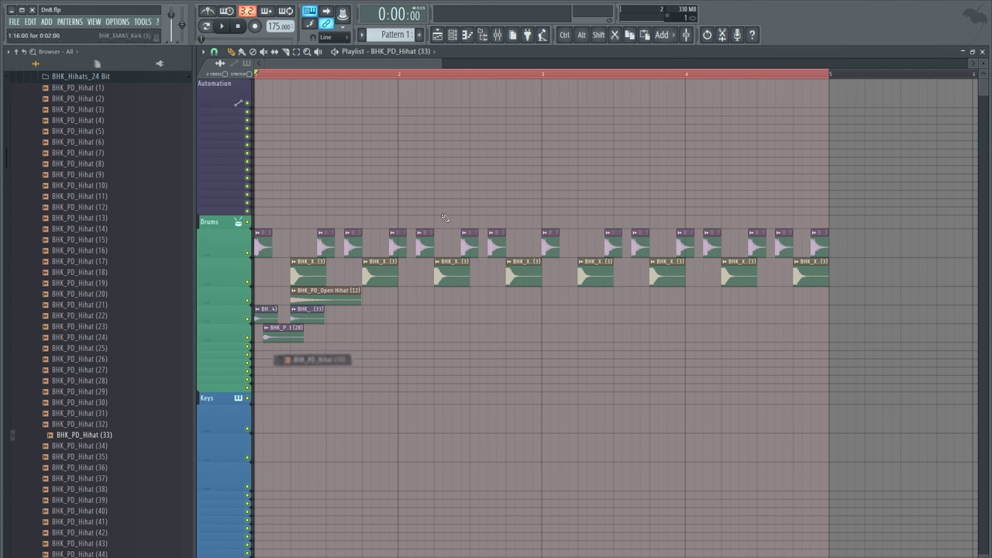
Trim the BHK_PD_Hihat (28) clip to 0:01:12 starting at step 3, and move the BHK_PD_Hihat (33) clip to step 7
{"action": "left_click", "coordinate": [492, 35]}
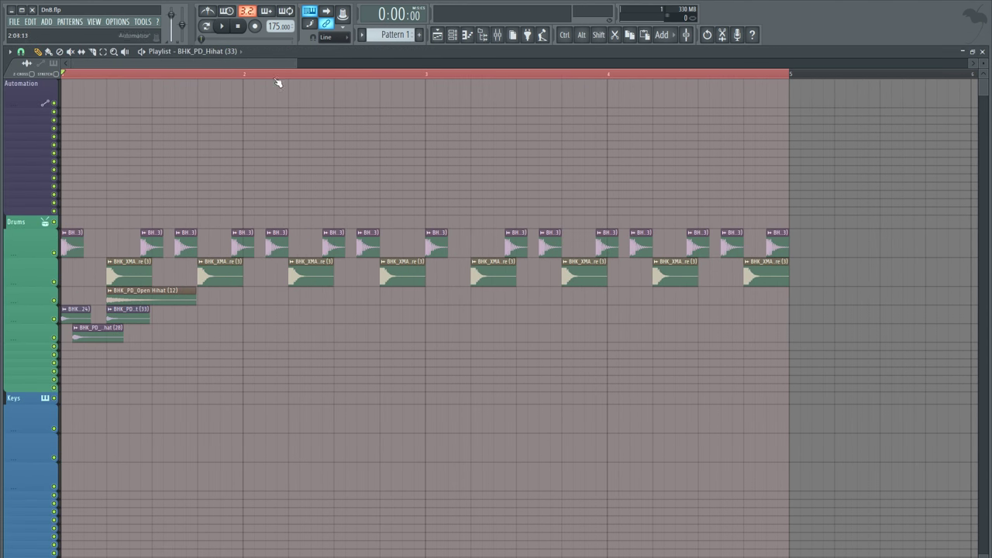
{"action": "left_click_drag", "start_coordinate": [298, 62], "coordinate": [172, 63]}
{"action": "left_click", "coordinate": [90, 328]}
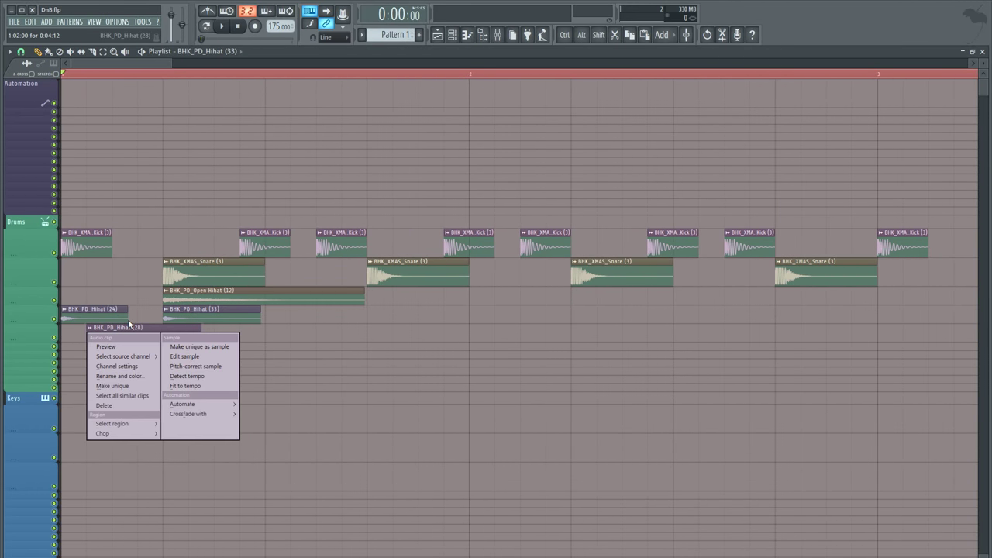
{"action": "left_click", "coordinate": [148, 292]}
{"action": "left_click_drag", "start_coordinate": [186, 327], "coordinate": [236, 312]}
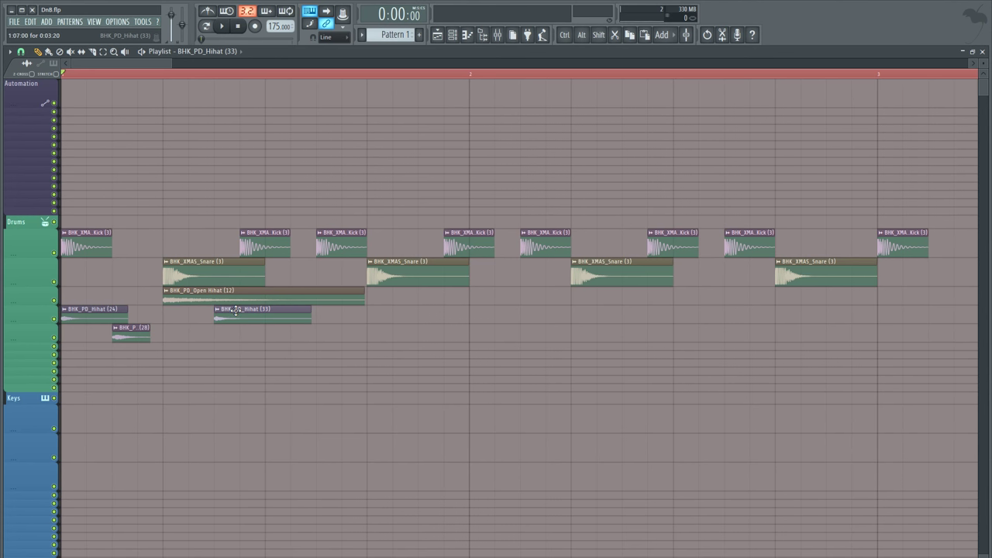
Add copies of BHK_PD_Hihat (24) at steps 5 and 4 of bar 1, playing the loop to check them
{"action": "left_click", "coordinate": [156, 319]}
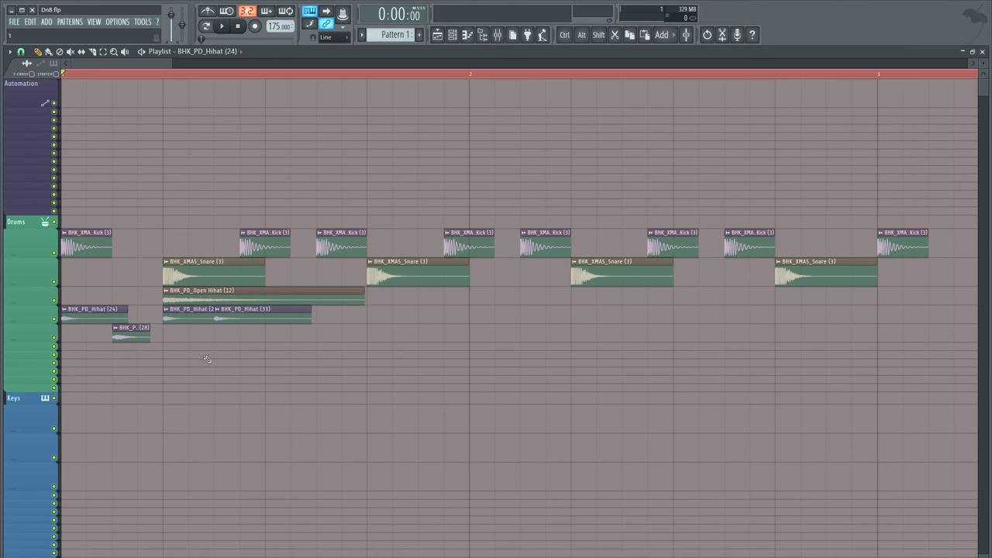
{"action": "key", "text": "space"}
{"action": "left_click", "coordinate": [140, 317]}
{"action": "key", "text": "space"}
{"action": "key", "text": "space"}
Add a copy of the shortened BHK_PD_Hihat (28) clip at step 8 of bar 1 and play the result
{"action": "left_click", "coordinate": [241, 338]}
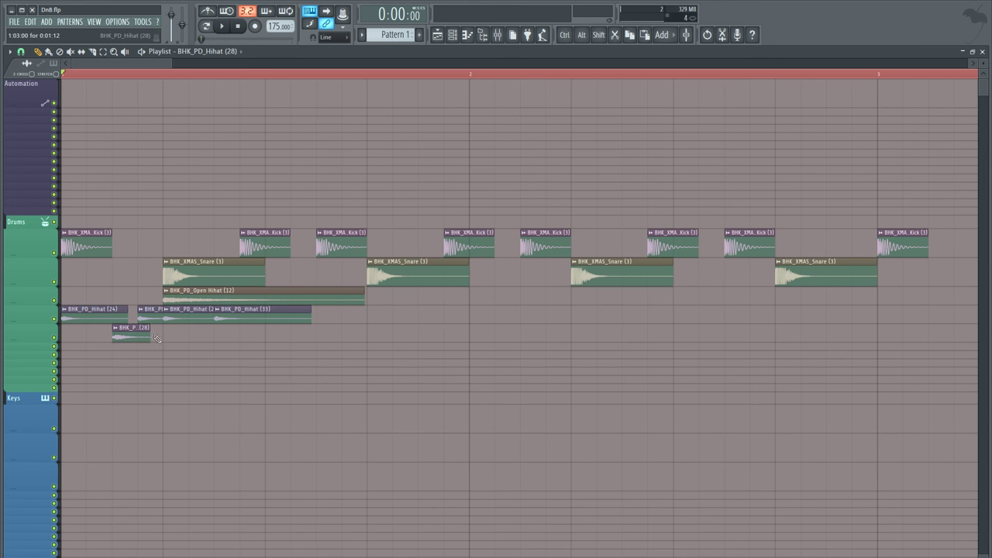
{"action": "key", "text": "space"}
{"action": "key", "text": "space"}
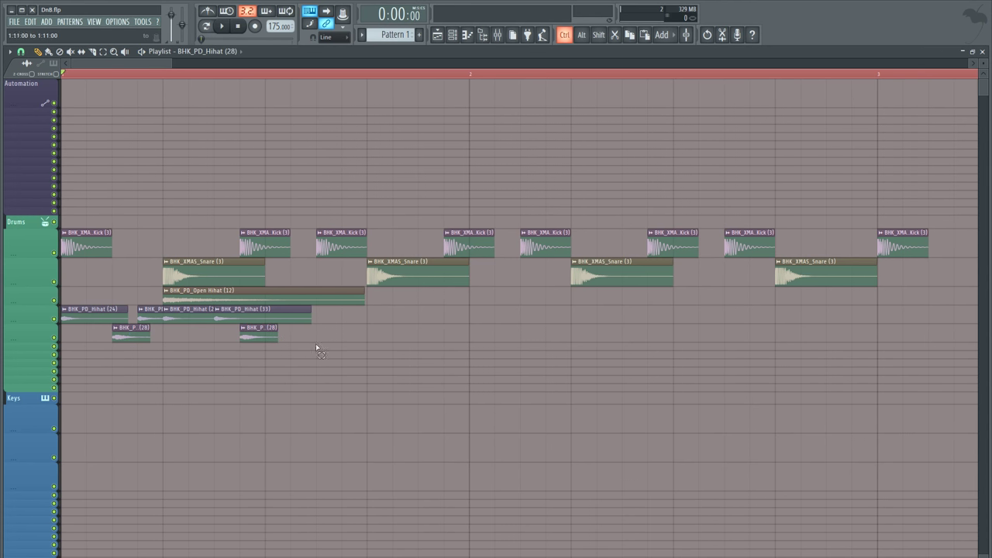
Copy the hihats further into bar 1, placing BHK_PD_Hihat (24) at step 9, (33) at step 11 and (28) at step 12, playing the loop
{"action": "left_click_drag", "start_coordinate": [315, 344], "coordinate": [293, 314]}
{"action": "key", "text": "space"}
{"action": "left_click", "coordinate": [313, 381], "text": "ctrl"}
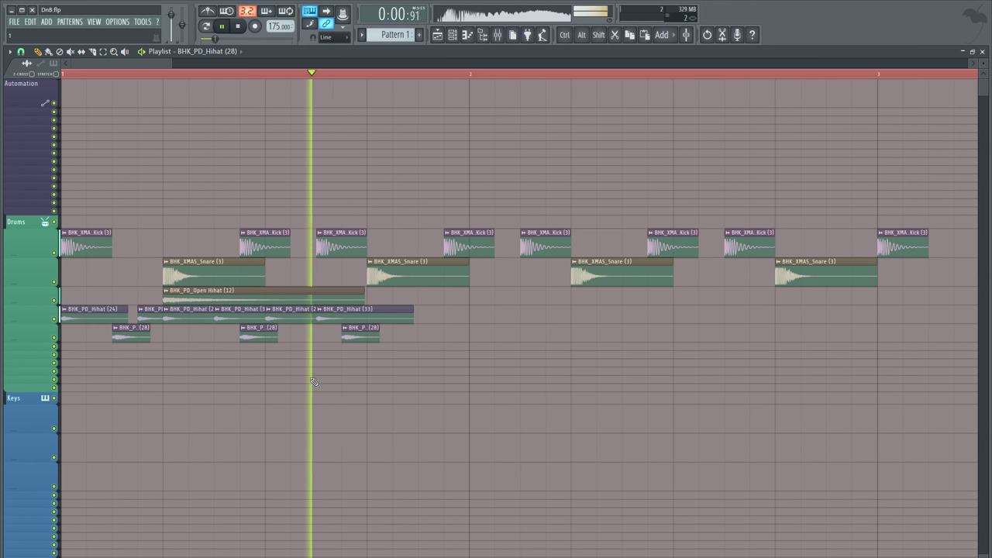
{"action": "key", "text": "space"}
{"action": "key", "text": "space"}
{"action": "key", "text": "space"}
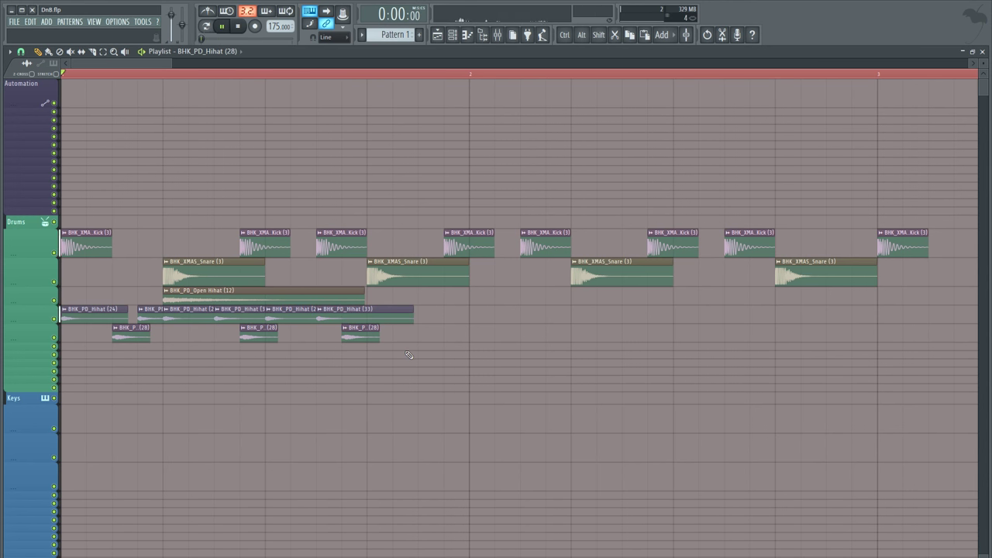
{"action": "key", "text": "space"}
{"action": "key", "text": "space"}
Add a copy of the shortened BHK_PD_Hihat (28) clip at step 10 of bar 1 and play the loop
{"action": "left_click", "coordinate": [299, 336]}
{"action": "key", "text": "space"}
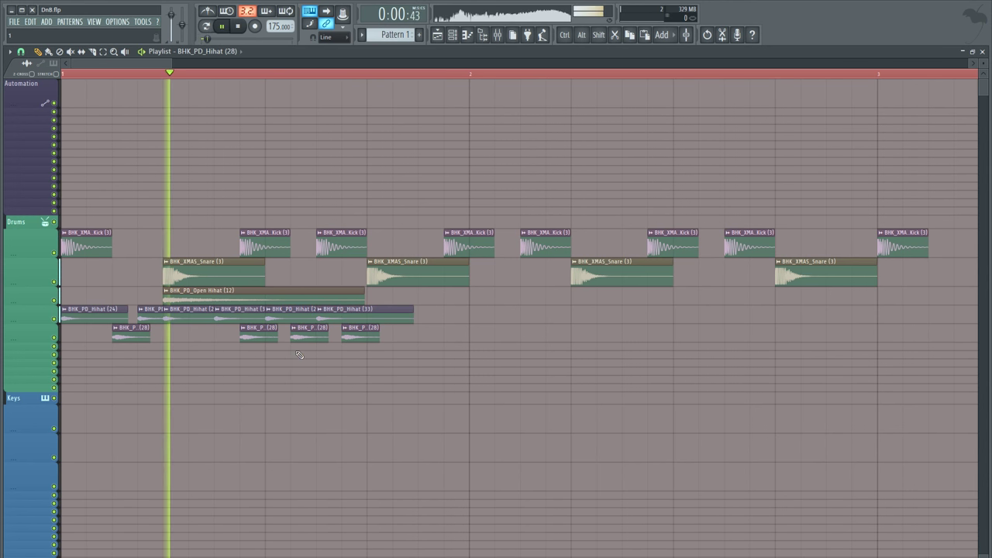
{"action": "key", "text": "space"}
{"action": "key", "text": "space"}
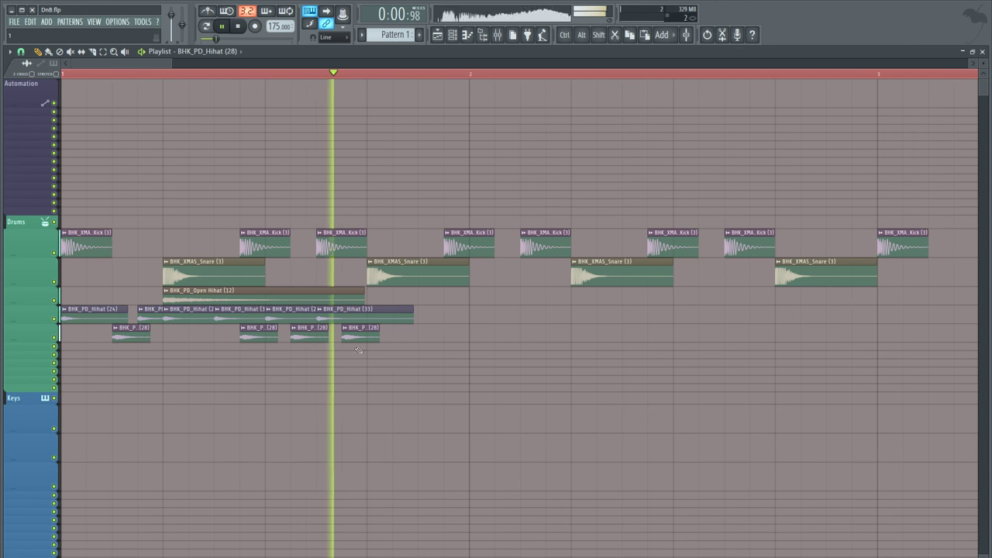
{"action": "key", "text": "space"}
{"action": "key", "text": "space"}
Add BHK_PD_Hihat (24) at step 13 and BHK_PD_Hihat (33) at step 15 of bar 1, trimming the latter to the end of the bar
{"action": "left_click", "coordinate": [380, 314]}
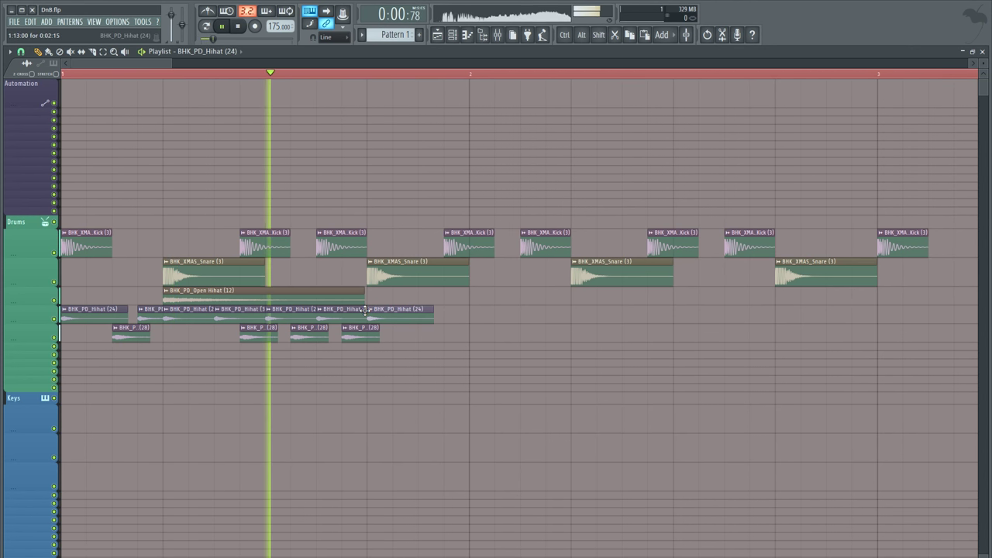
{"action": "key", "text": "space"}
{"action": "key", "text": "space"}
{"action": "left_click", "coordinate": [400, 336]}
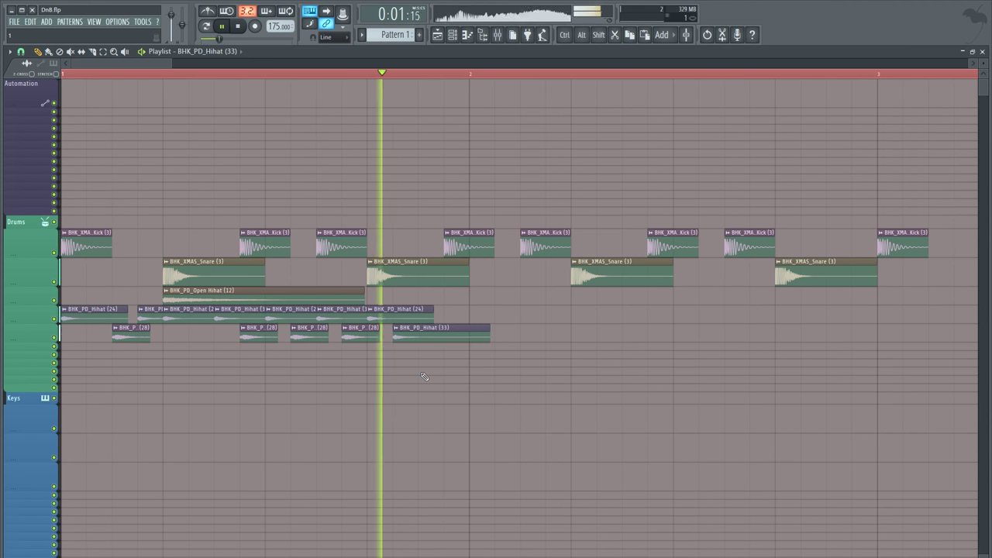
{"action": "key", "text": "space"}
{"action": "key", "text": "space"}
{"action": "left_click_drag", "start_coordinate": [433, 331], "coordinate": [470, 330]}
{"action": "key", "text": "space"}
Add BHK_PD_Hihat (28) at step 16 of bar 1 on the fourth Drums track and trim it to 0:01:00
{"action": "left_click", "coordinate": [243, 334]}
{"action": "key", "text": "space"}
{"action": "left_click", "coordinate": [452, 314]}
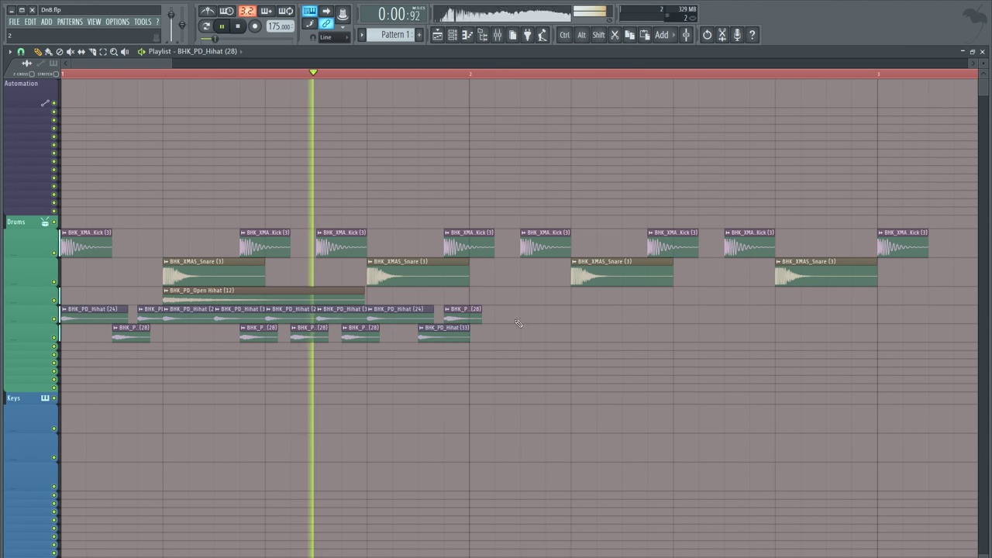
{"action": "key", "text": "space"}
{"action": "left_click", "coordinate": [484, 314], "text": "alt"}
{"action": "right_click", "coordinate": [483, 313]}
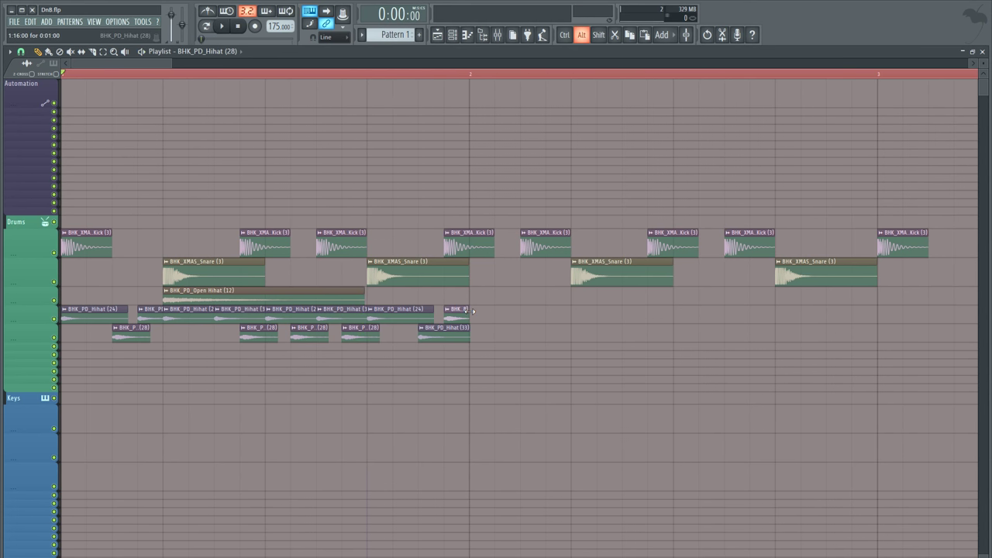
Duplicate the bar 1 hihat pattern on the fourth and fifth Drums tracks until it fills bars 2 to 4
{"action": "left_click_drag", "start_coordinate": [498, 349], "coordinate": [62, 307]}
{"action": "key", "text": "ctrl+b"}
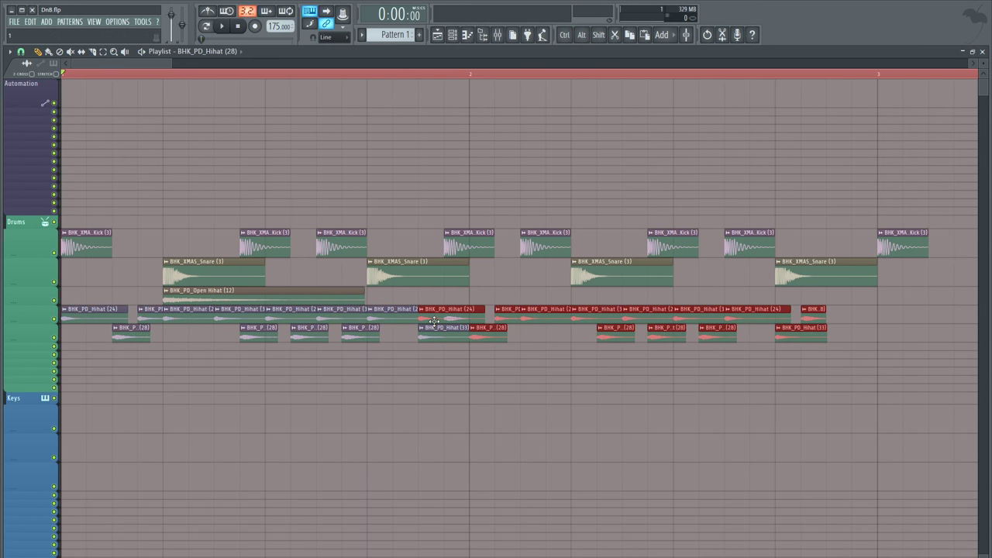
{"action": "left_click_drag", "start_coordinate": [924, 348], "coordinate": [62, 307]}
{"action": "scroll", "coordinate": [309, 76], "scroll_direction": "down", "scroll_amount": 2}
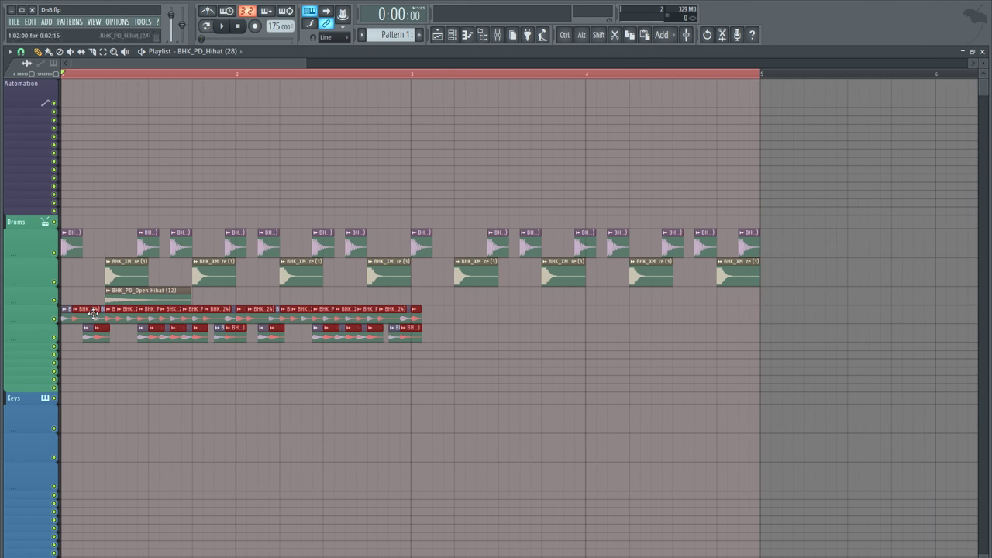
{"action": "key", "text": "ctrl+b"}
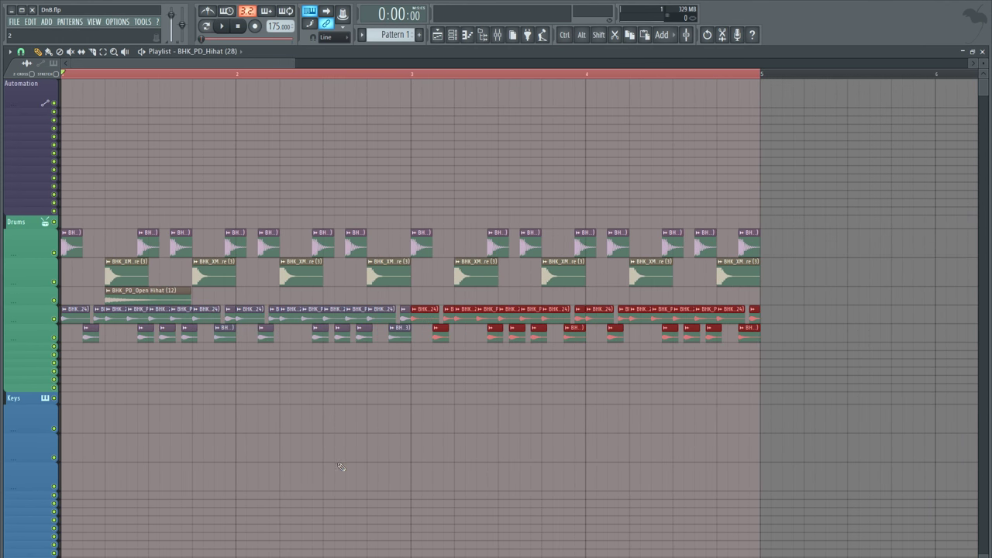
{"action": "left_click", "coordinate": [341, 466], "text": "ctrl"}
{"action": "left_click", "coordinate": [453, 34]}
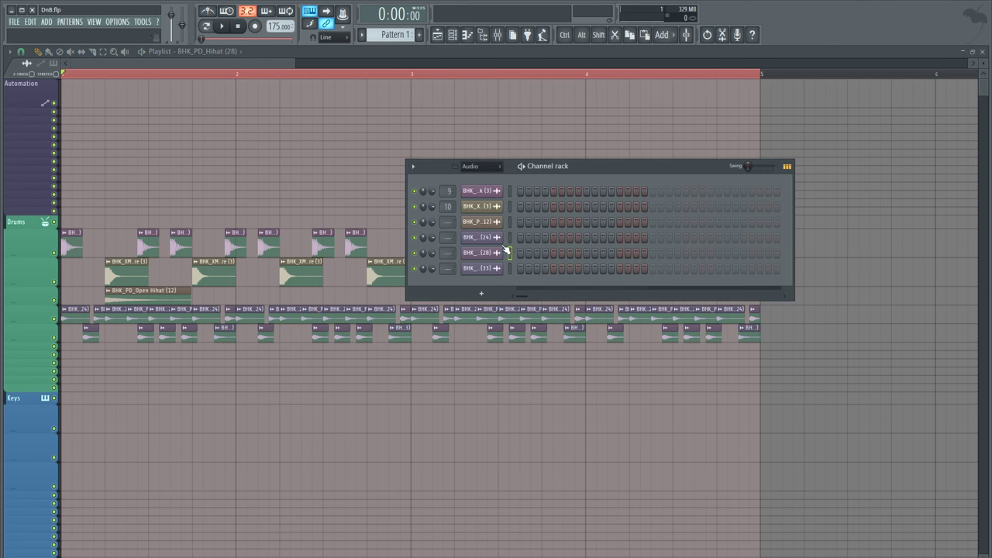
{"action": "key", "text": "F6"}
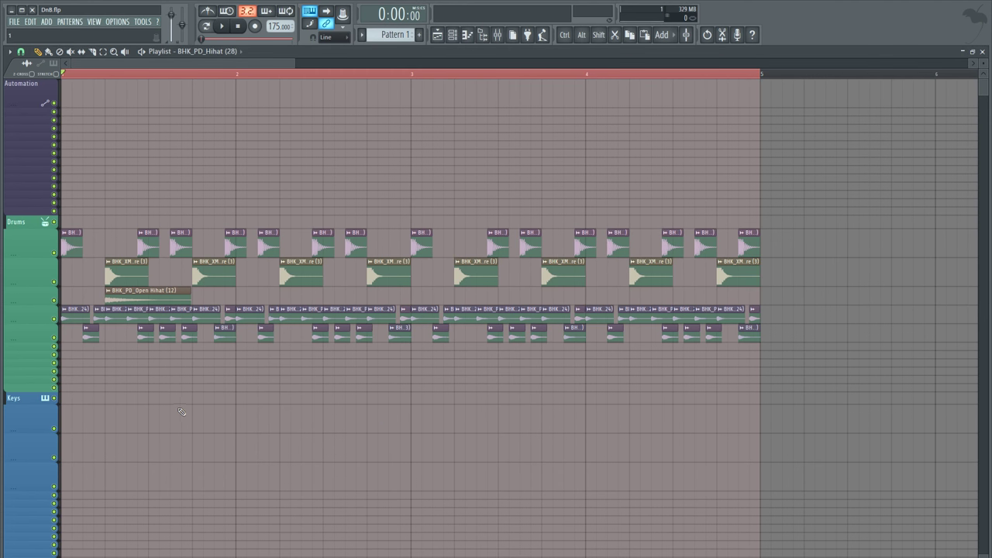
{"action": "scroll", "coordinate": [169, 397], "scroll_direction": "down", "scroll_amount": 2}
{"action": "scroll", "coordinate": [169, 397], "scroll_direction": "up", "scroll_amount": 2}
{"action": "left_click_drag", "start_coordinate": [288, 65], "coordinate": [285, 130]}
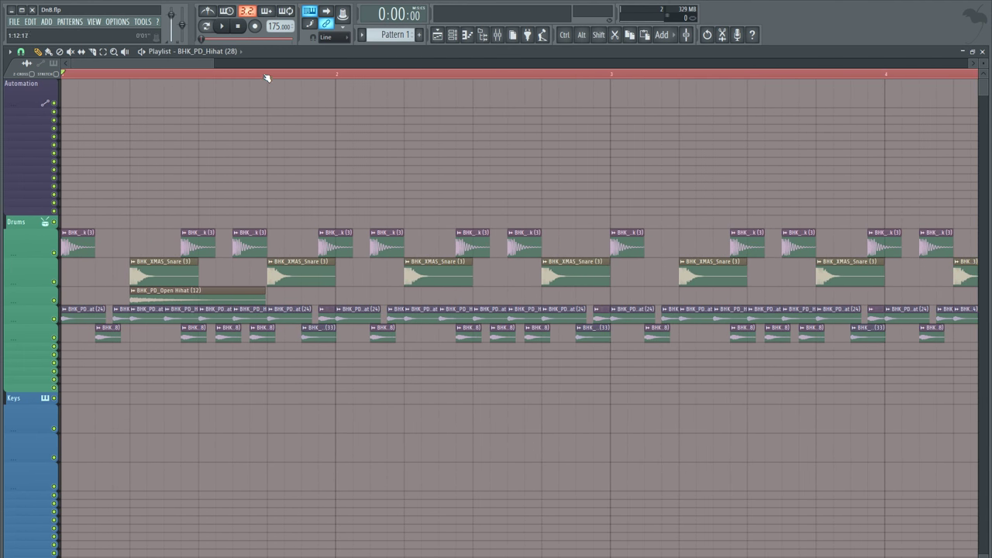
{"action": "scroll", "coordinate": [266, 78], "scroll_direction": "down", "scroll_amount": 3}
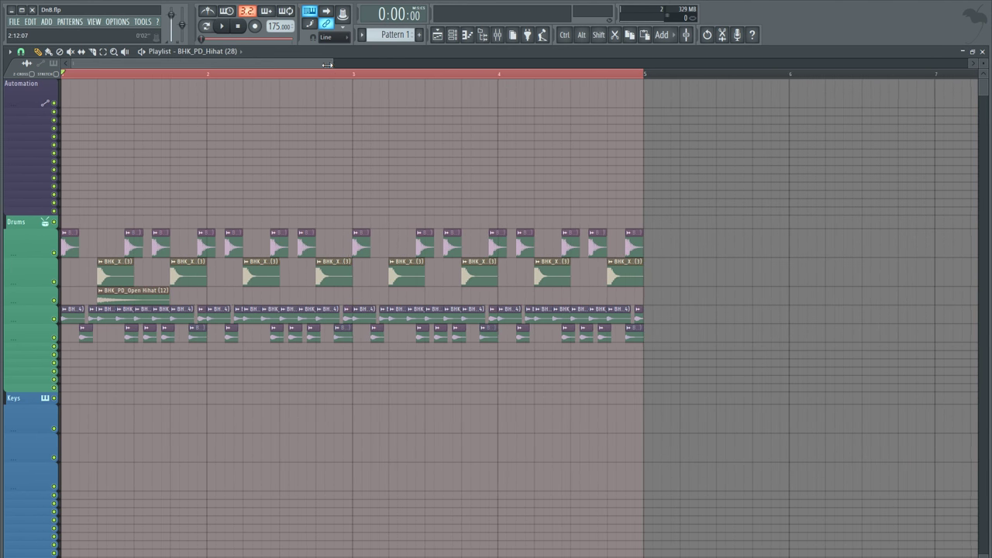
Move the BHK_PD_Open Hihat (12) clip to the start of bar 1, trim it to 0:03:22 and copy it to step 5
{"action": "left_click_drag", "start_coordinate": [327, 64], "coordinate": [349, 146]}
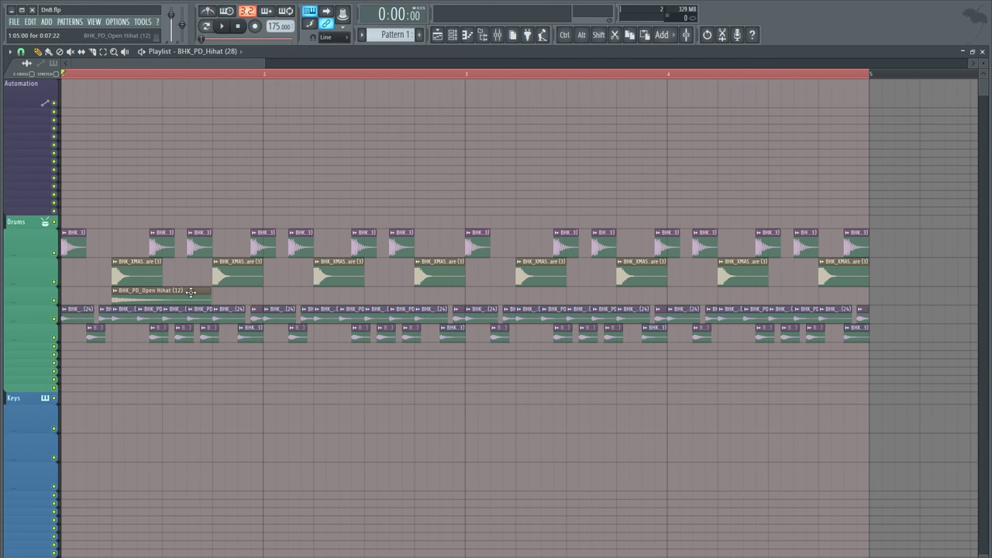
{"action": "left_click_drag", "start_coordinate": [264, 65], "coordinate": [253, 66]}
{"action": "left_click_drag", "start_coordinate": [183, 294], "coordinate": [10, 296]}
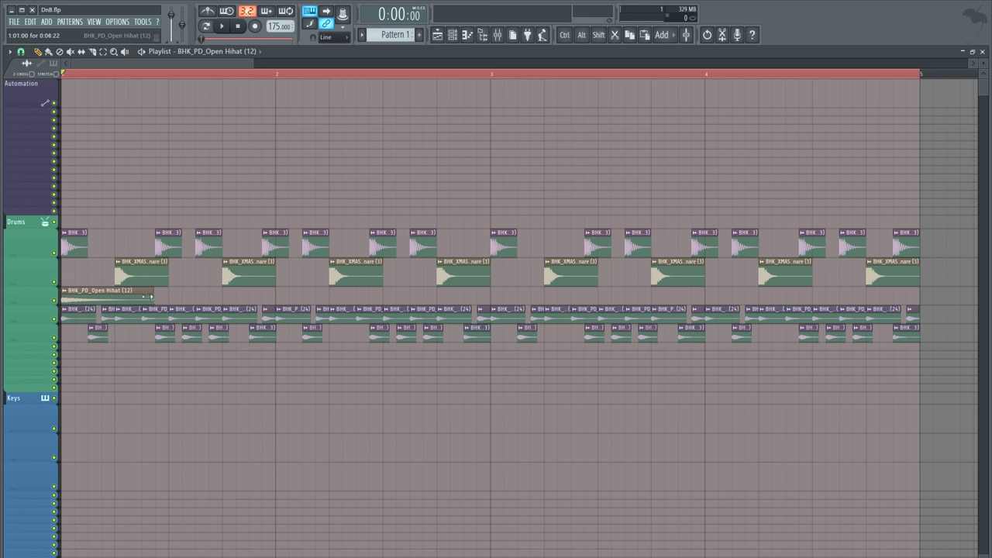
{"action": "left_click", "coordinate": [117, 293]}
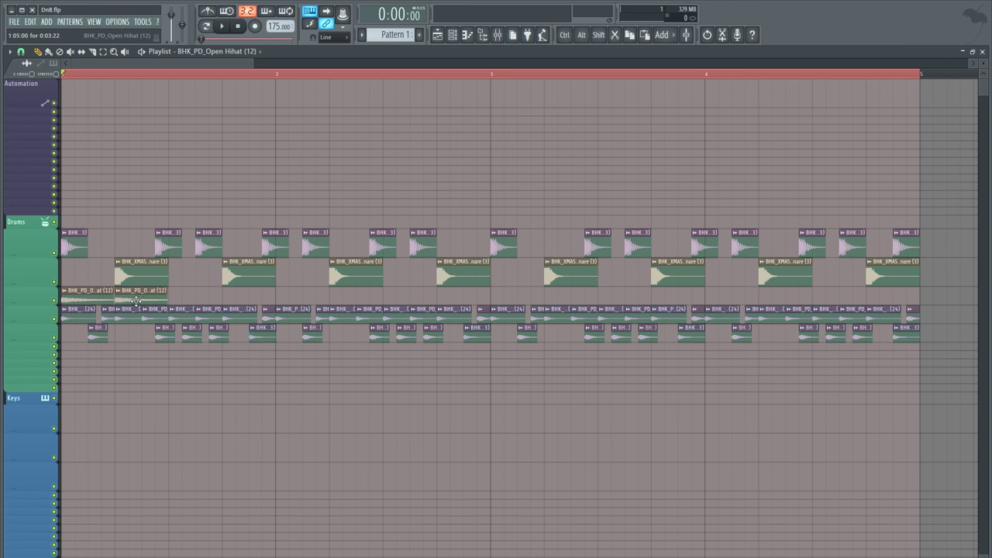
Add copies of the shortened open hihat under every remaining snare through bar 4 and at the start of bar 3
{"action": "left_click", "coordinate": [221, 294]}
{"action": "left_click", "coordinate": [331, 295]}
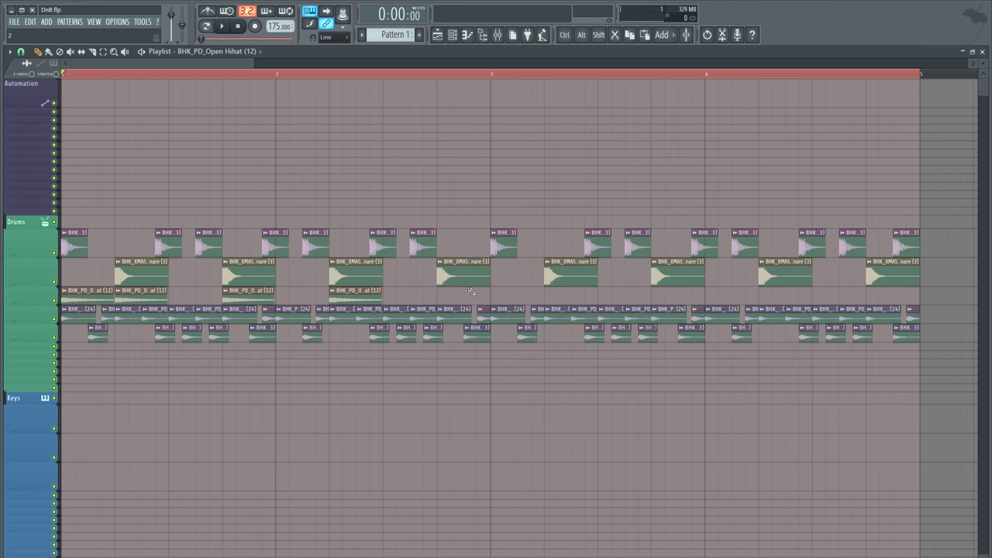
{"action": "left_click", "coordinate": [437, 294]}
{"action": "left_click", "coordinate": [496, 295]}
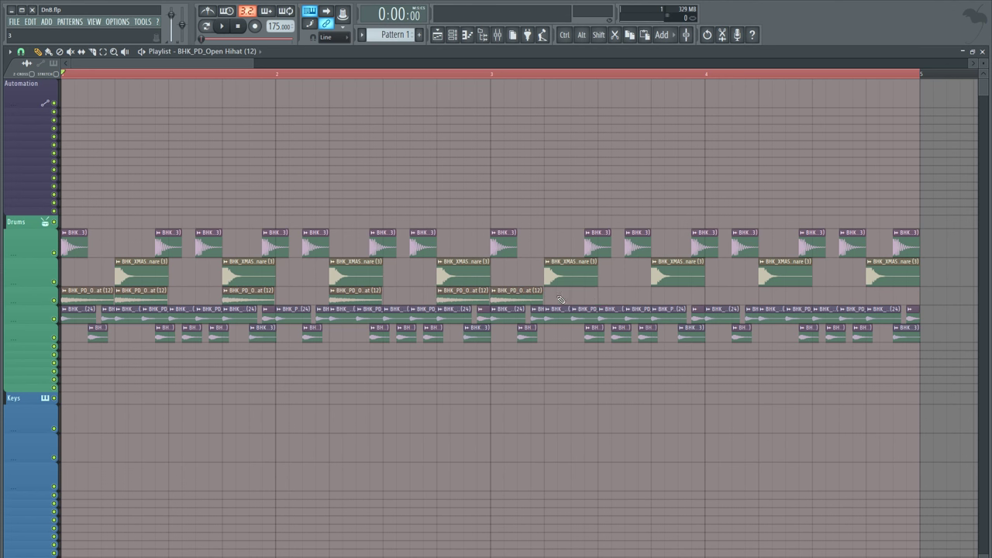
{"action": "left_click", "coordinate": [559, 299]}
{"action": "left_click", "coordinate": [675, 296]}
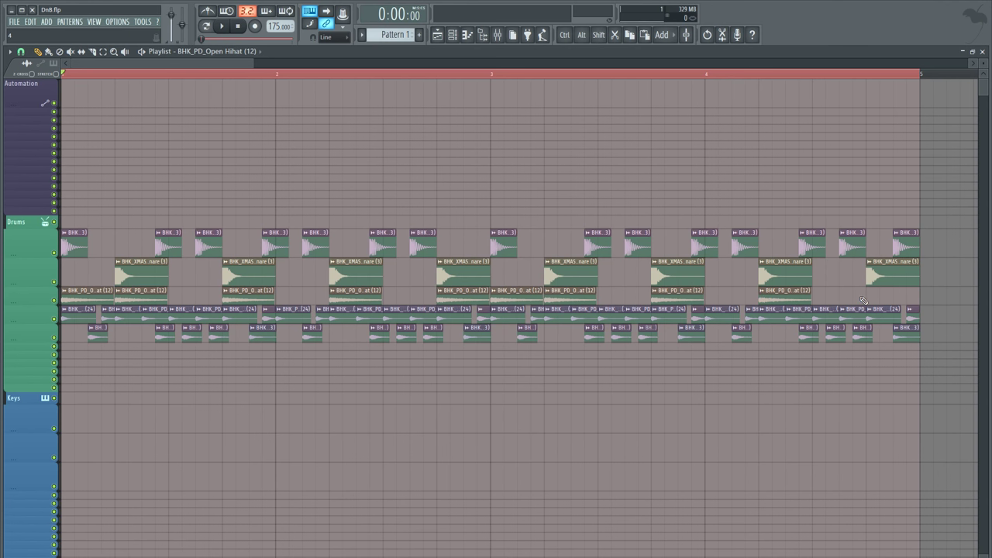
{"action": "double_click", "coordinate": [877, 293]}
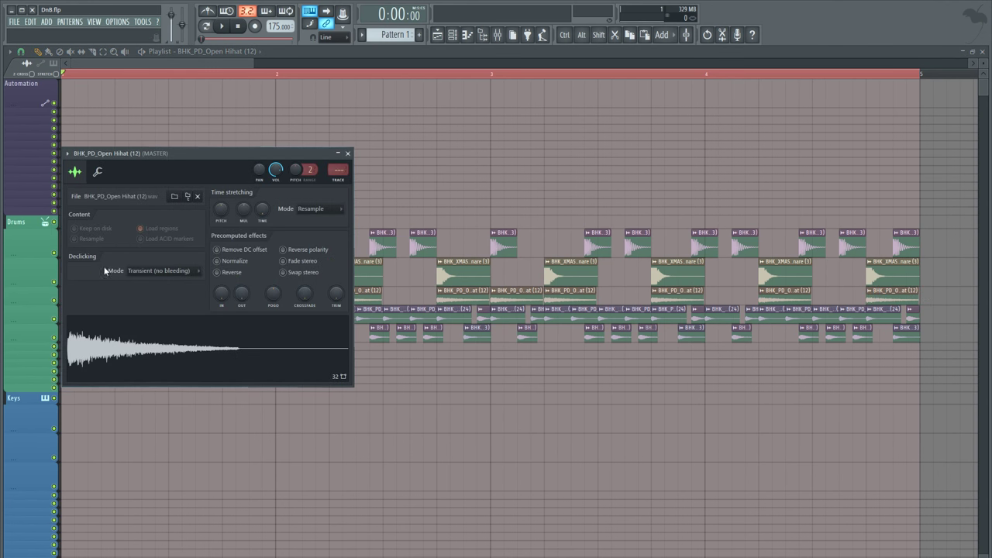
Route the open hihat and the three BHK_PD_Hihat channels (24), (28) and (33) to mixer inserts 11 to 14
{"action": "left_click", "coordinate": [452, 34]}
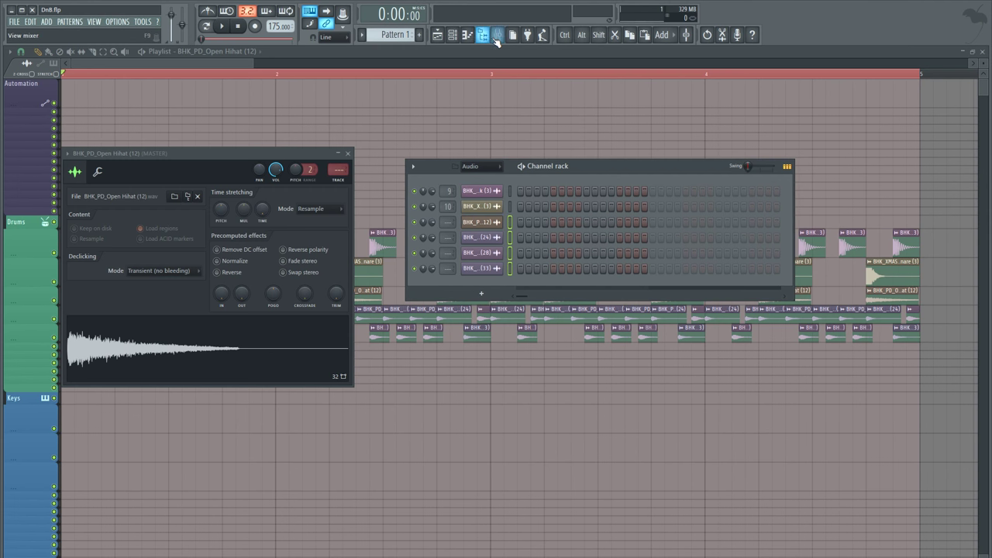
{"action": "left_click", "coordinate": [497, 35]}
{"action": "left_click", "coordinate": [220, 167]}
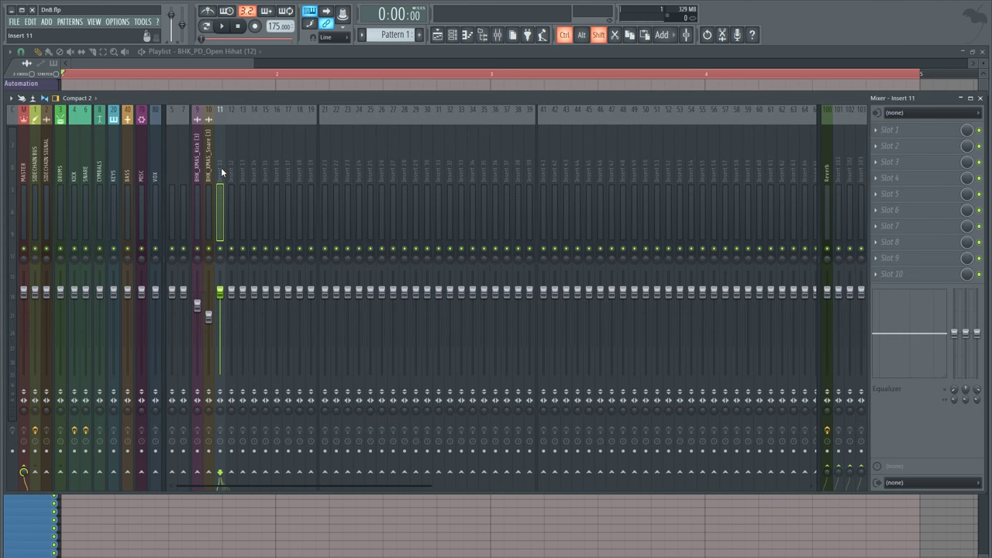
{"action": "key", "text": "ctrl+shift+l"}
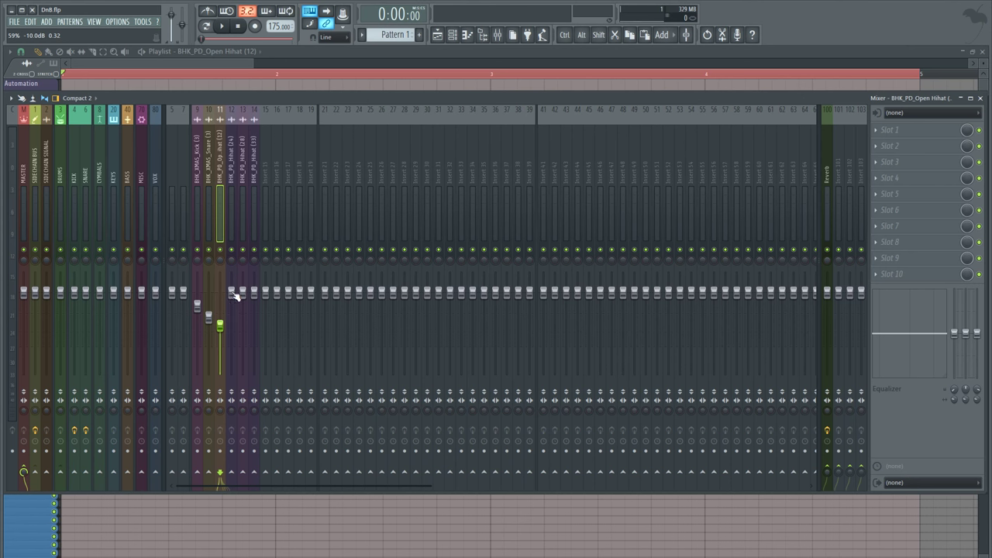
Lower the mixer levels of the open hihat and the other hihats while the loop plays, setting BHK_PD_Hihat (33) to -7.7 dB
{"action": "key", "text": "space"}
{"action": "left_click_drag", "start_coordinate": [232, 294], "coordinate": [255, 322]}
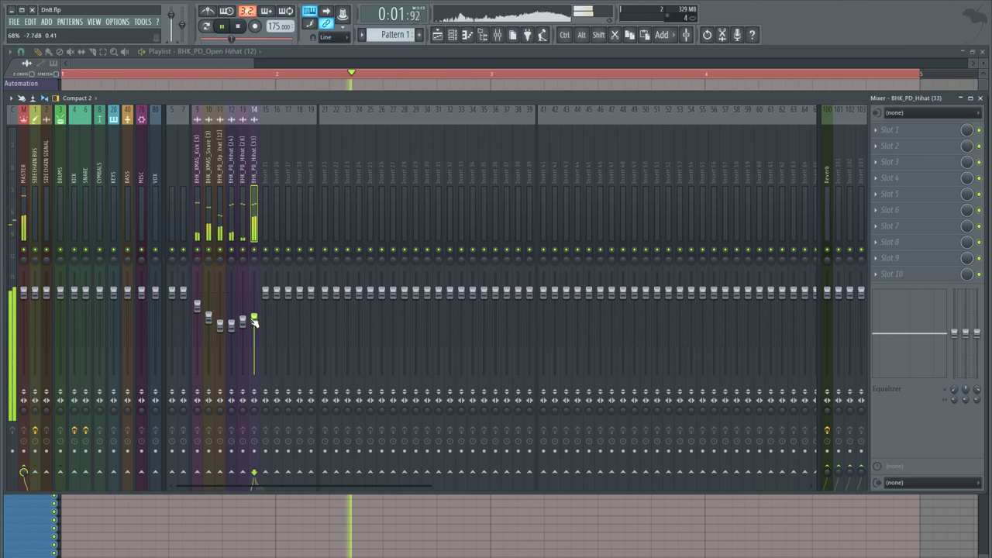
{"action": "key", "text": "F9"}
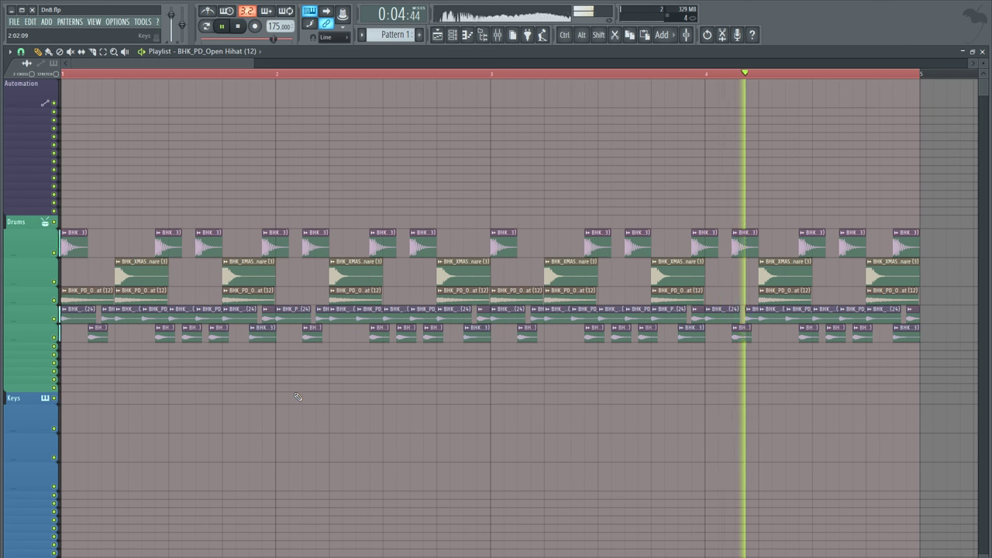
{"action": "key", "text": "space"}
Browse the samples to the BHK Samples_XMAS_Breaks folder inside BHK Samples_XMAS 2015_PACK
{"action": "left_click", "coordinate": [483, 34]}
{"action": "scroll", "coordinate": [122, 350], "scroll_direction": "up", "scroll_amount": 8}
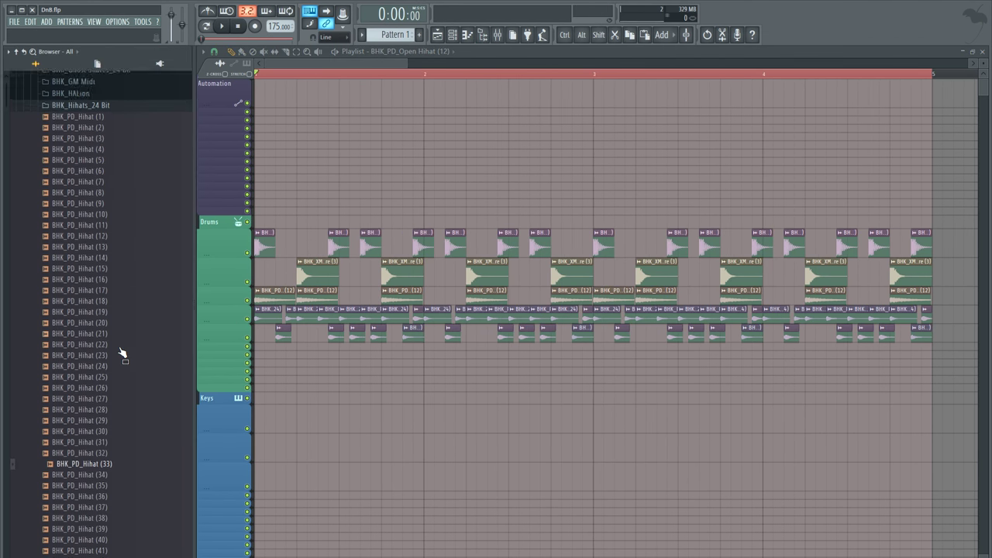
{"action": "left_click", "coordinate": [116, 351]}
{"action": "left_click", "coordinate": [68, 236]}
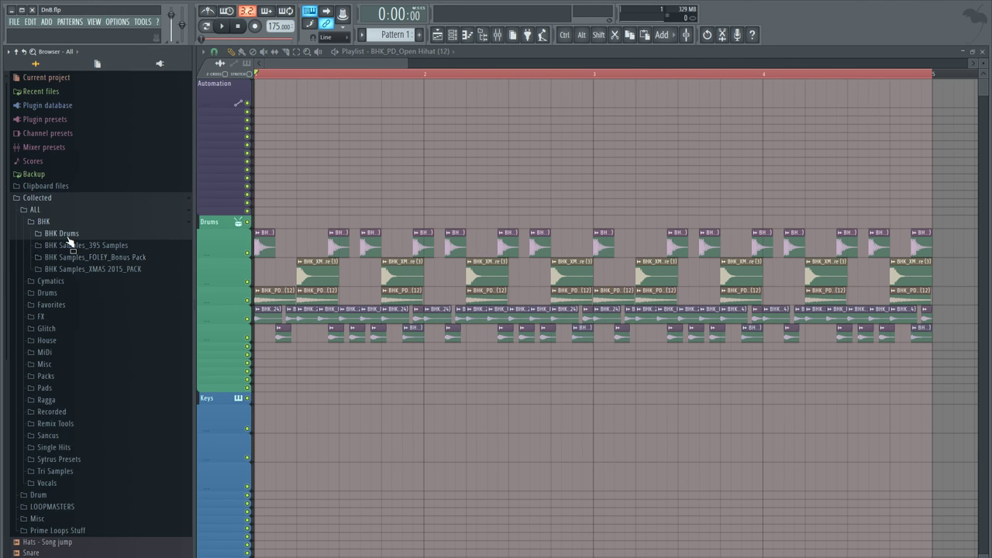
{"action": "left_click", "coordinate": [105, 270]}
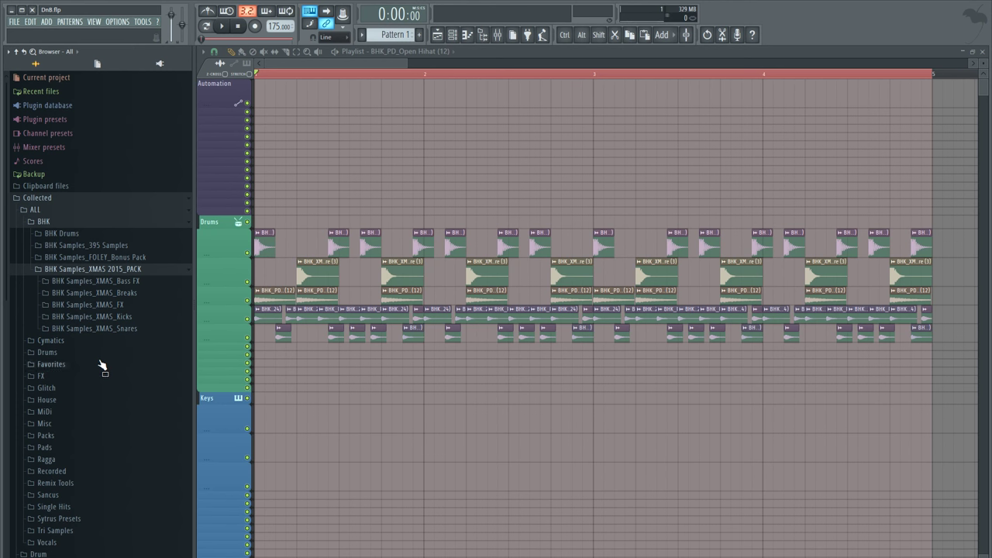
{"action": "left_click", "coordinate": [137, 296]}
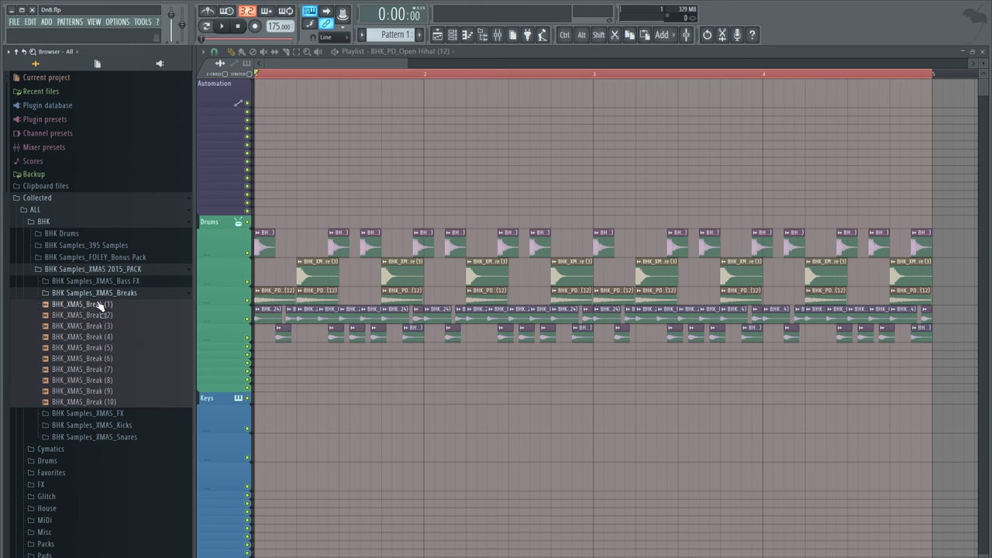
Audition the BHK_XMAS_Break samples (3), (4), (8), (10) and (6), and close the XMAS pack folder
{"action": "left_click", "coordinate": [103, 330]}
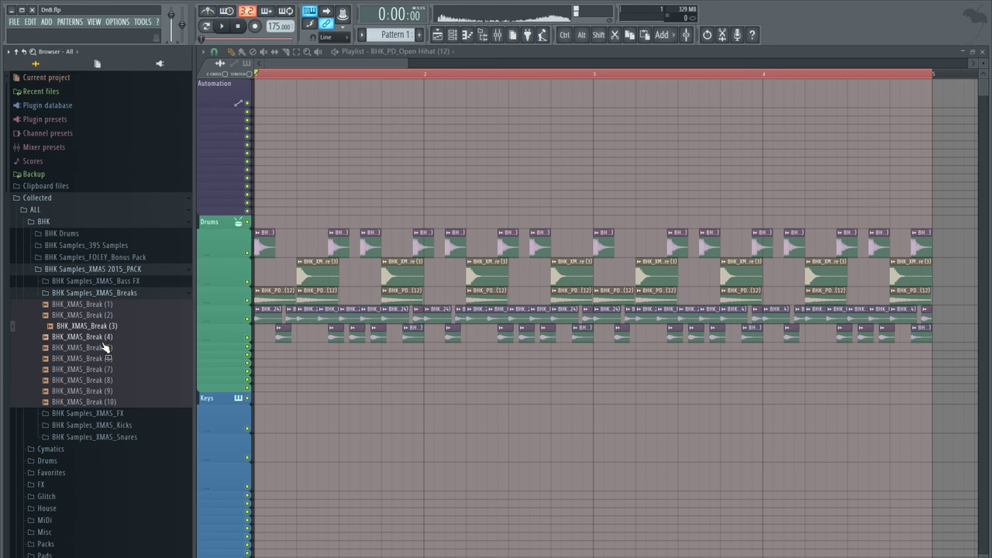
{"action": "left_click", "coordinate": [102, 339]}
{"action": "left_click", "coordinate": [101, 380]}
{"action": "left_click", "coordinate": [101, 404]}
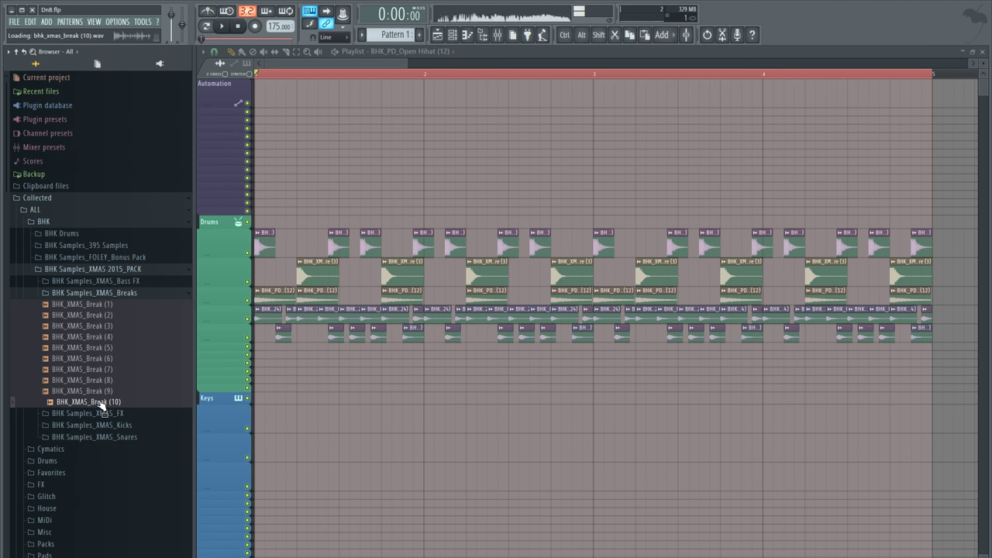
{"action": "left_click", "coordinate": [102, 359]}
{"action": "left_click", "coordinate": [103, 327]}
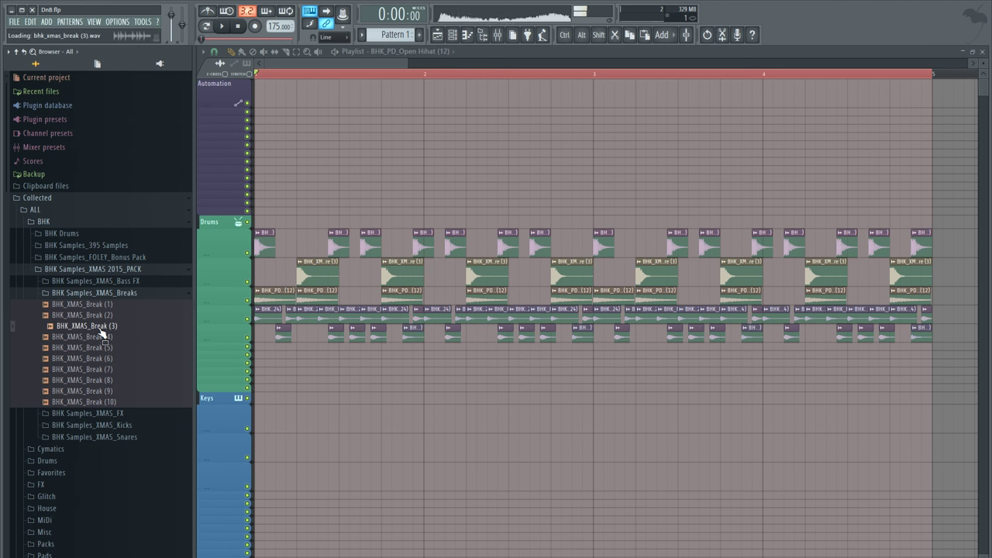
{"action": "left_click", "coordinate": [97, 269]}
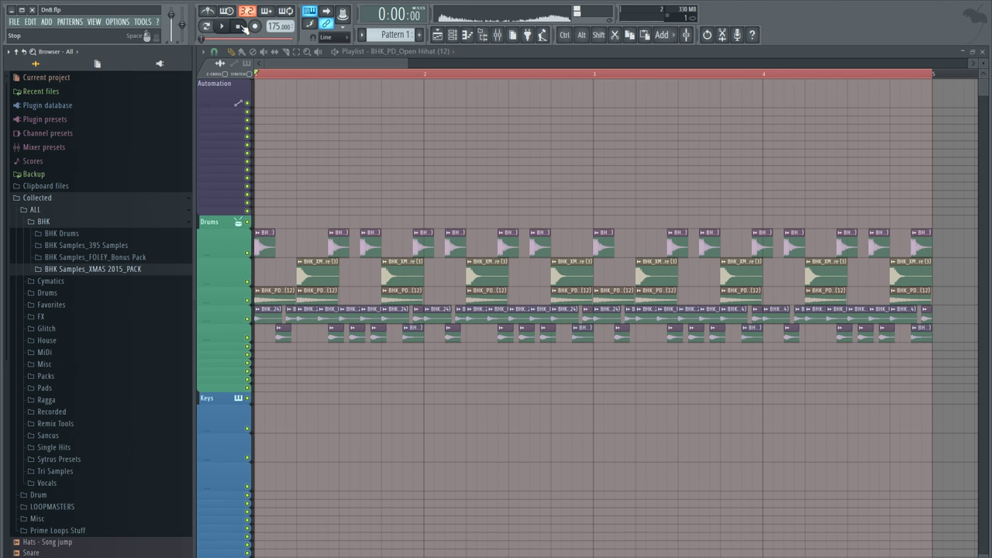
Browse the BHK Samples_395 Samples folder and audition samples from the S.E.2nd Drum'n'Bass, Origins and S.E.4th Drum Step demo folders
{"action": "left_click", "coordinate": [242, 29]}
{"action": "left_click", "coordinate": [100, 245]}
{"action": "scroll", "coordinate": [79, 339], "scroll_direction": "up", "scroll_amount": 5}
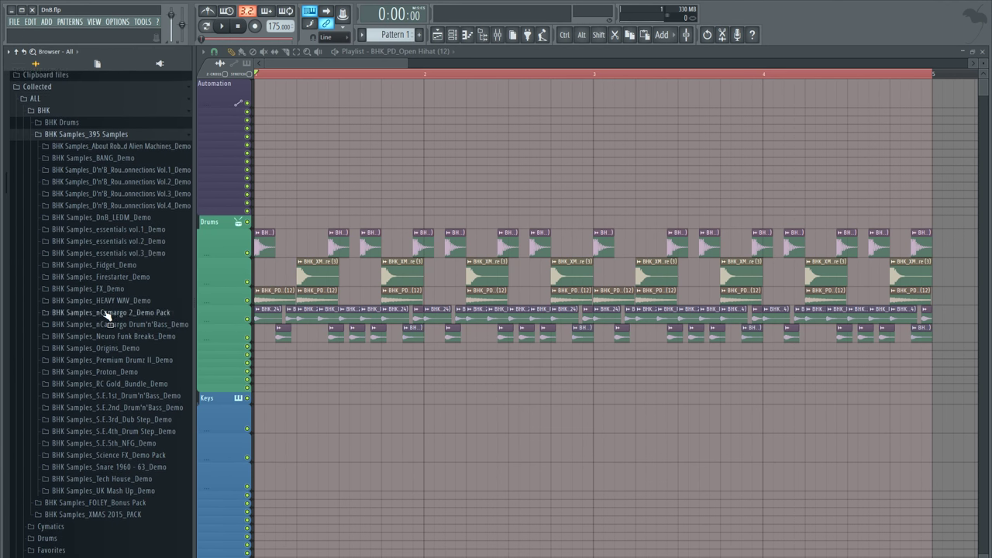
{"action": "scroll", "coordinate": [97, 376], "scroll_direction": "down", "scroll_amount": 2}
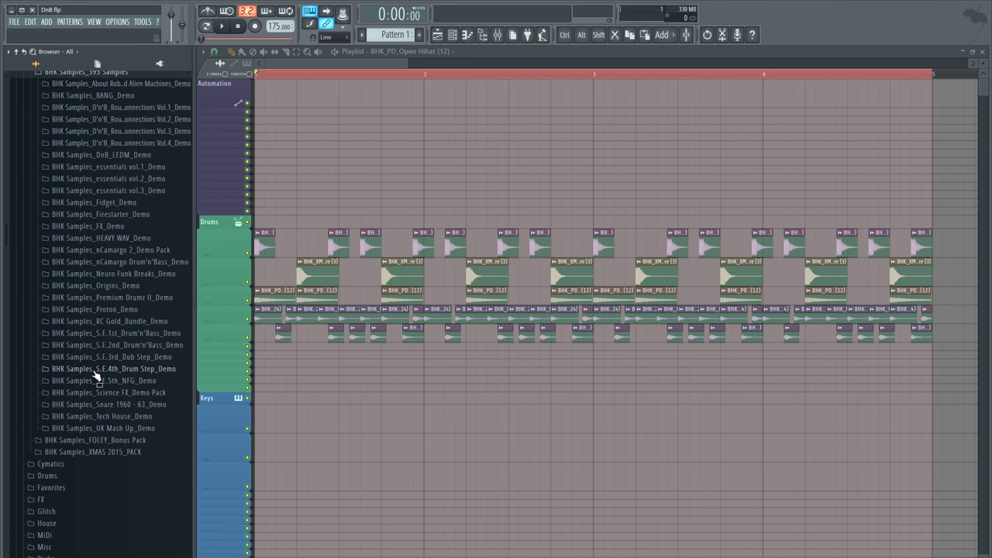
{"action": "left_click", "coordinate": [97, 345]}
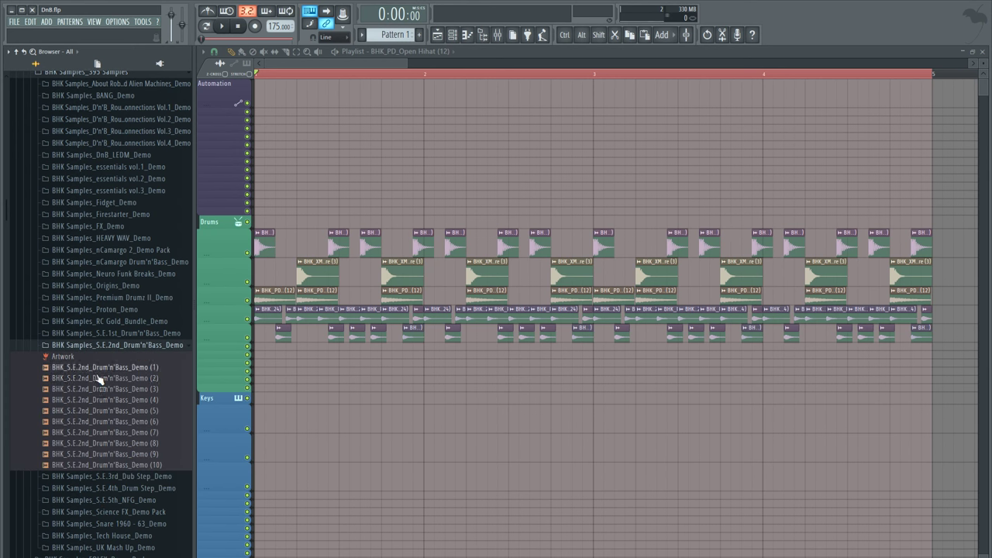
{"action": "left_click", "coordinate": [99, 421]}
{"action": "left_click", "coordinate": [99, 286]}
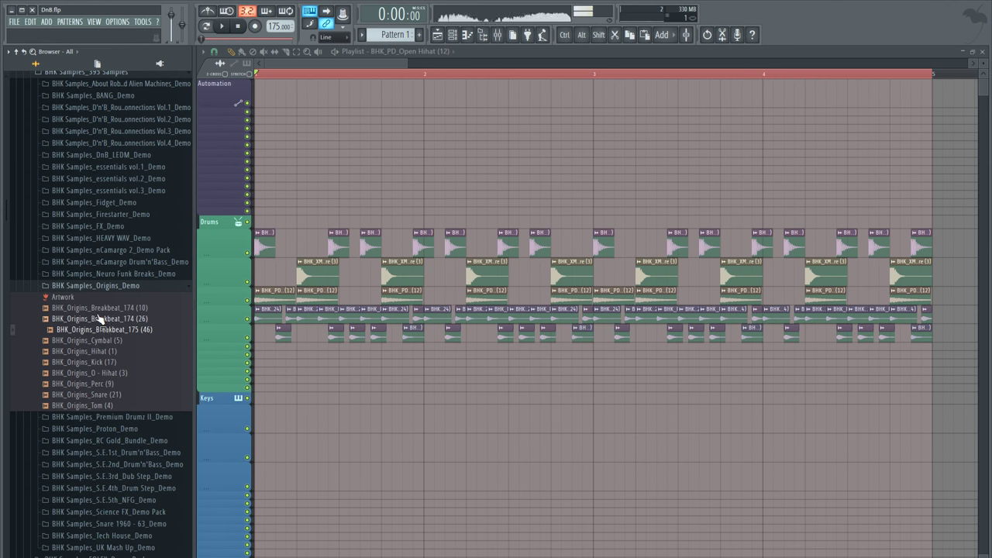
{"action": "left_click", "coordinate": [98, 426]}
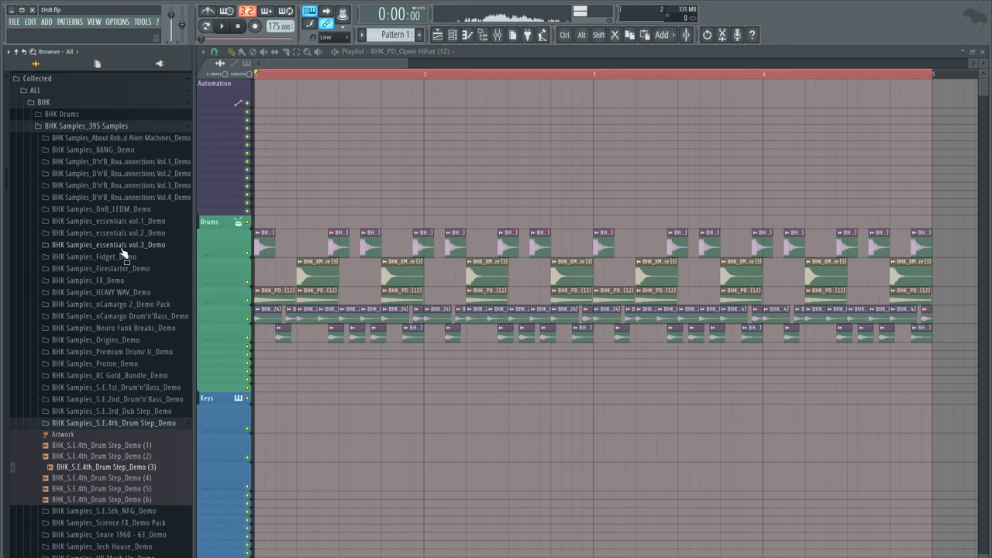
Audition the break samples in the D'n'B Rough Connections Vol.4 demo folder, including (5), (11) and (15)
{"action": "left_click", "coordinate": [116, 197]}
{"action": "left_click", "coordinate": [116, 263]}
{"action": "left_click", "coordinate": [116, 328]}
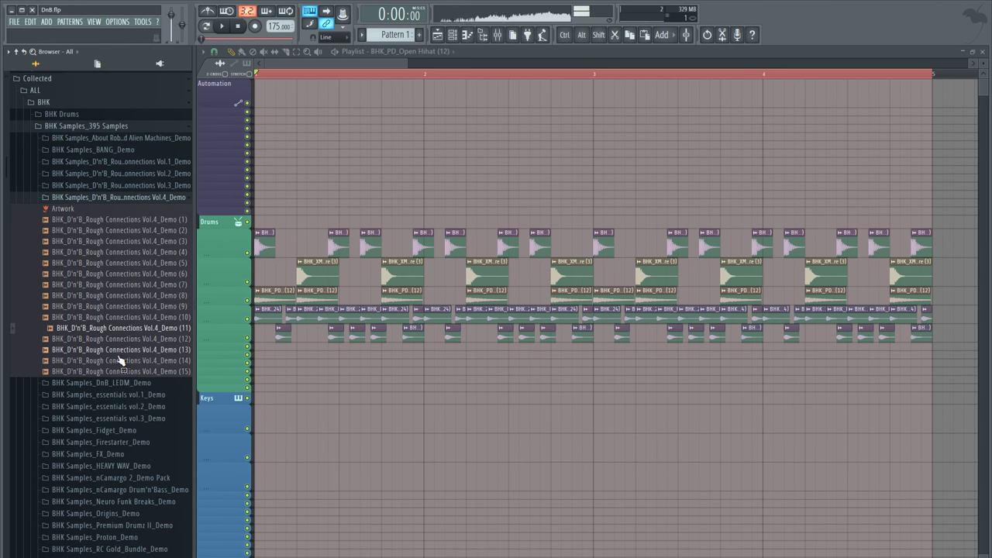
{"action": "left_click", "coordinate": [121, 361]}
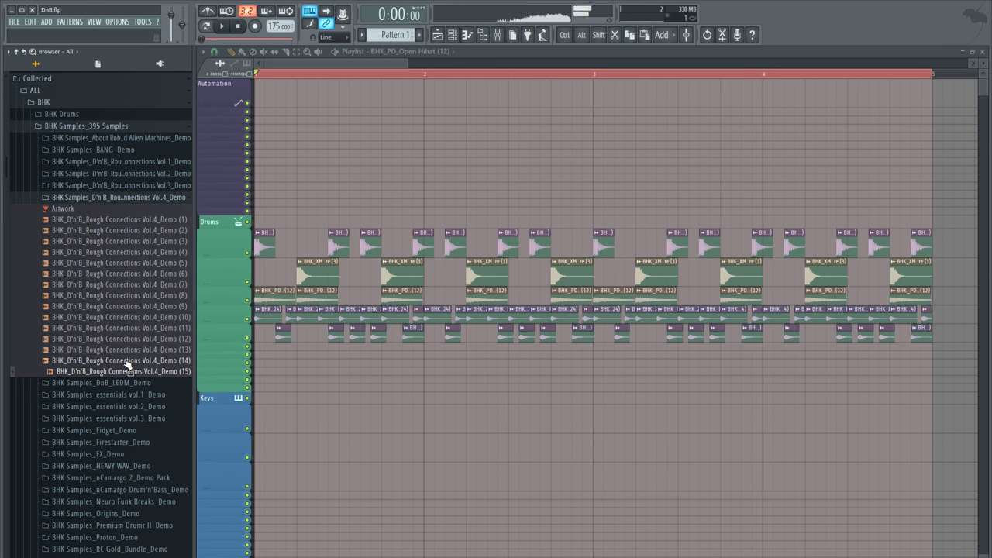
Place BHK_D'n'B_Rough Connections Vol.4_Demo (14) at bar 1 on the empty drum track below the hihats, hide the browser and enlarge the track
{"action": "left_click_drag", "start_coordinate": [130, 366], "coordinate": [283, 346]}
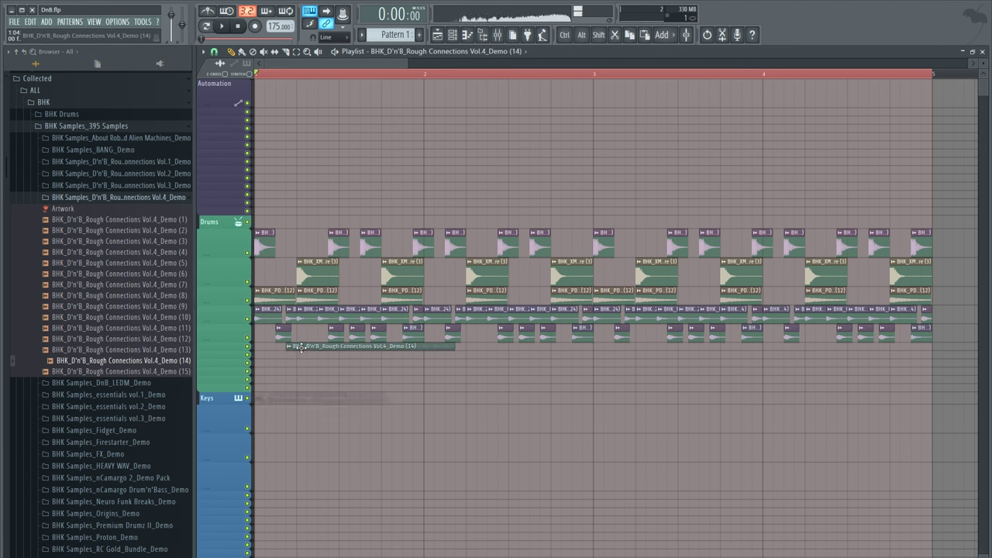
{"action": "left_click", "coordinate": [482, 34]}
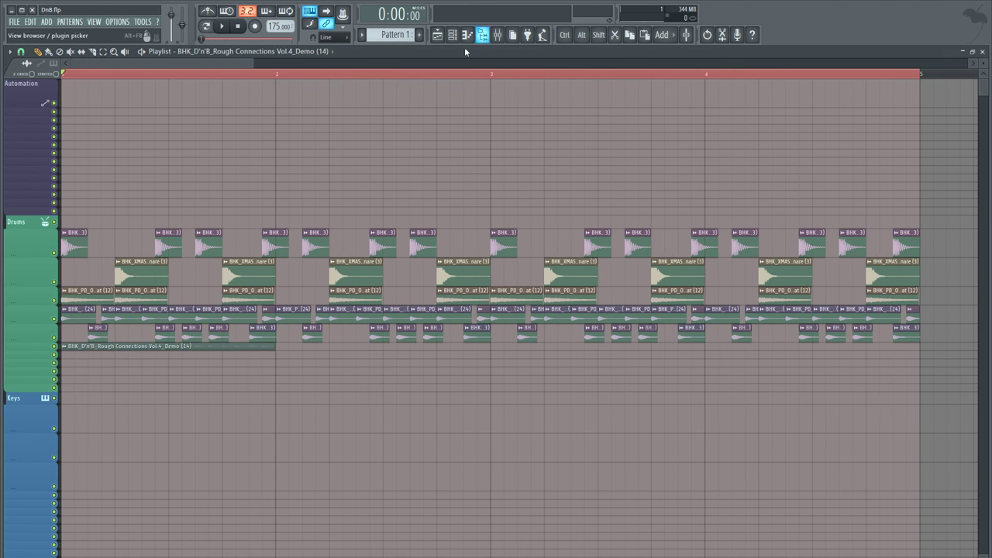
{"action": "left_click_drag", "start_coordinate": [34, 349], "coordinate": [37, 399]}
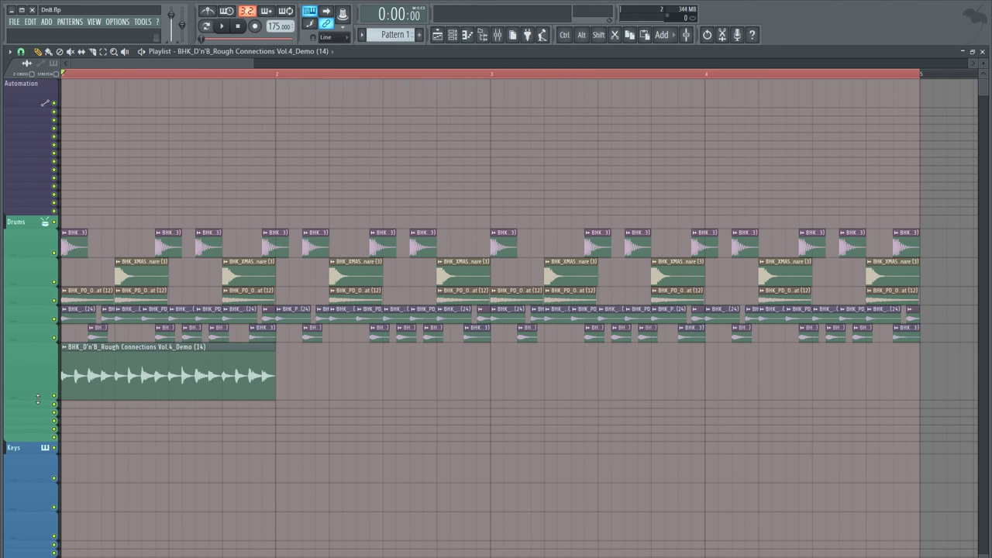
Slice the one-bar break clip into four equal one-beat pieces and adjust its channel volume while the loop plays
{"action": "mouse_move", "coordinate": [270, 373]}
{"action": "left_mouse_down"}
{"action": "mouse_move", "coordinate": [106, 379]}
{"action": "mouse_move", "coordinate": [227, 376]}
{"action": "left_mouse_up"}
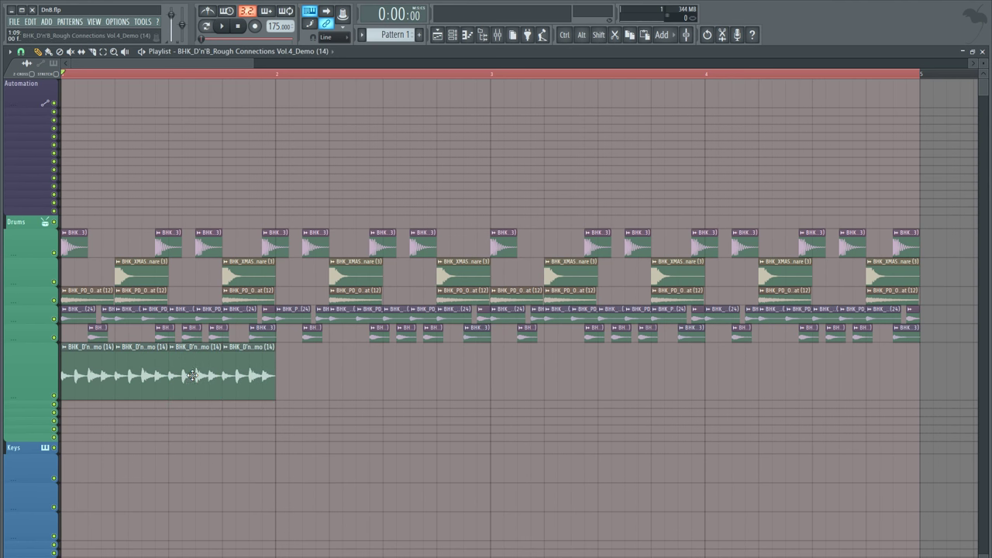
{"action": "double_click", "coordinate": [191, 373]}
{"action": "key", "text": "space"}
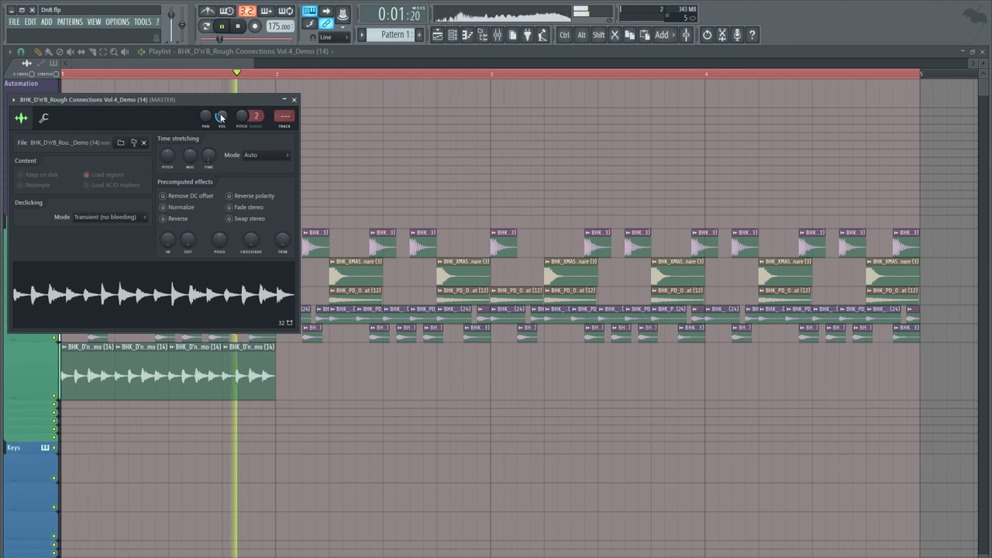
{"action": "left_click", "coordinate": [294, 100]}
{"action": "key", "text": "space"}
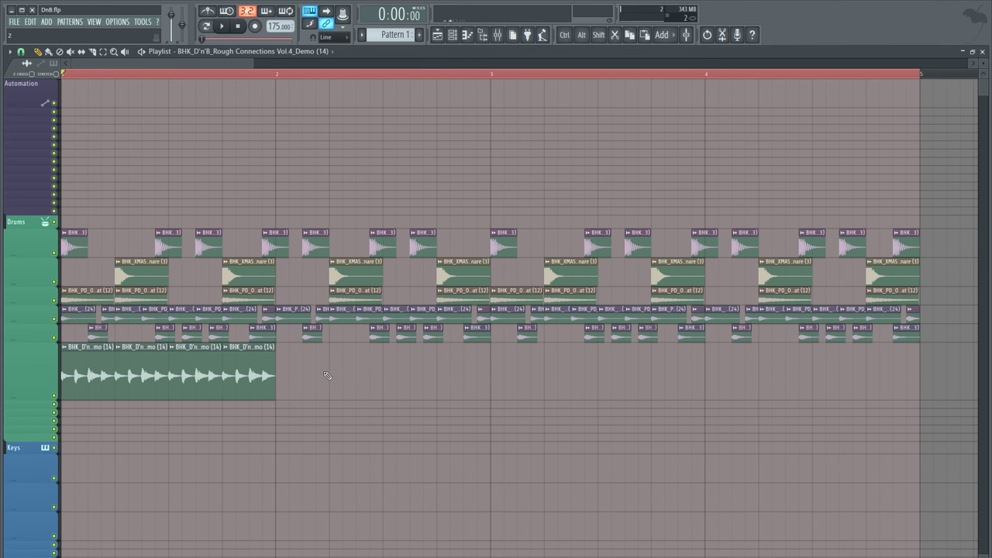
{"action": "left_click_drag", "start_coordinate": [329, 372], "coordinate": [54, 395]}
{"action": "key", "text": "ctrl+v"}
{"action": "key", "text": "ctrl+z"}
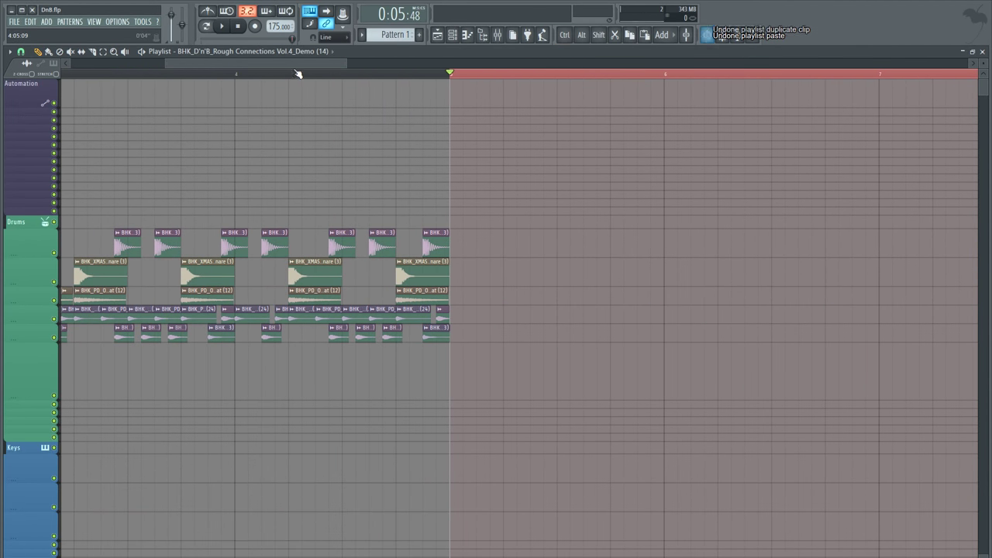
{"action": "left_click_drag", "start_coordinate": [298, 65], "coordinate": [209, 65]}
Duplicate the sliced break clips until they fill bars 1 to 4, clear the selection and play the loop from the start
{"action": "left_click_drag", "start_coordinate": [367, 372], "coordinate": [6, 377]}
{"action": "left_click_drag", "start_coordinate": [80, 372], "coordinate": [295, 372]}
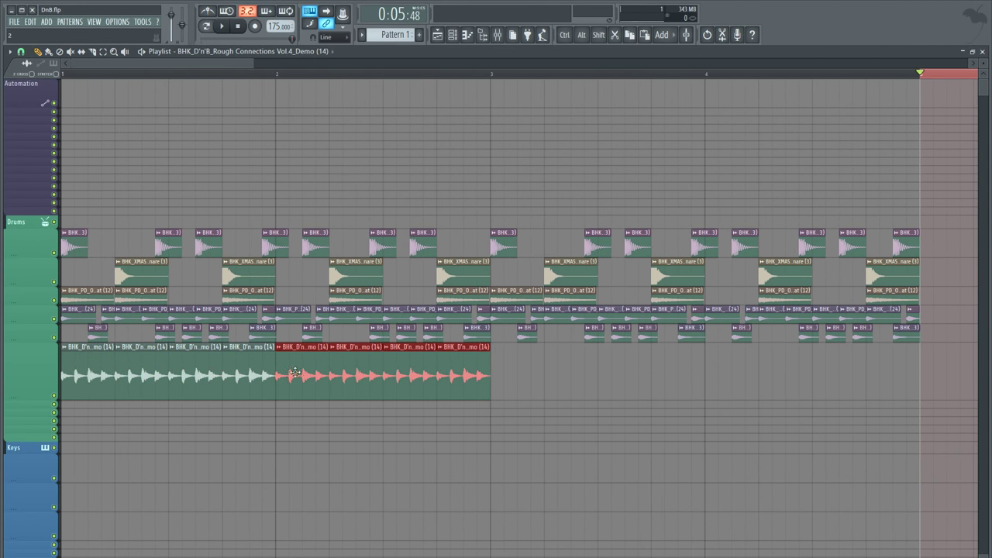
{"action": "left_click_drag", "start_coordinate": [548, 376], "coordinate": [57, 381]}
{"action": "key", "text": "ctrl+b"}
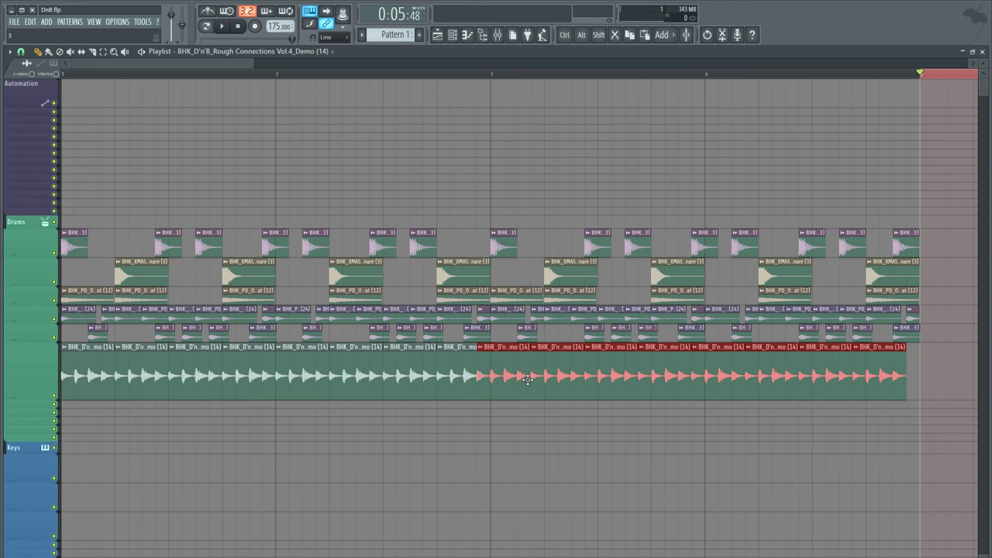
{"action": "key", "text": "ctrl+d"}
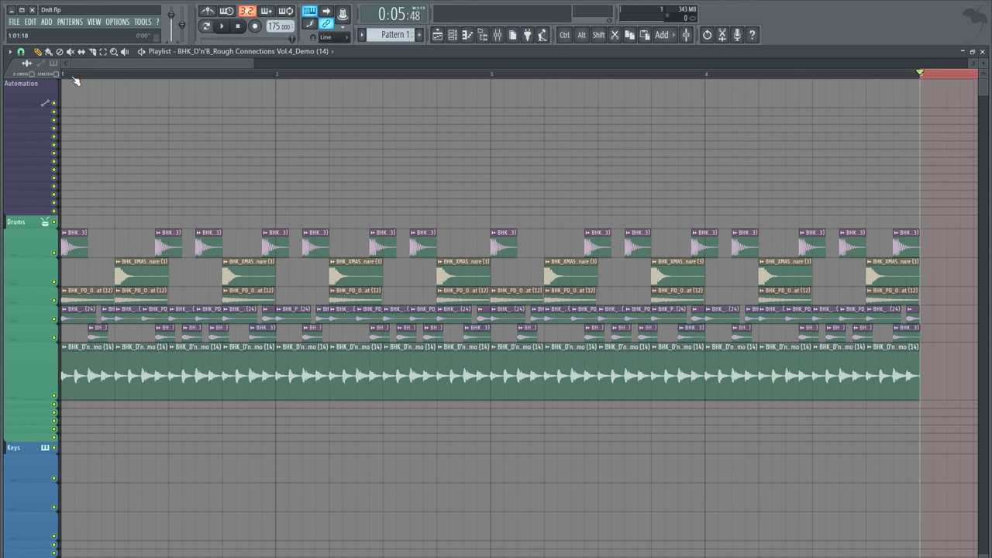
{"action": "left_click", "coordinate": [72, 75]}
{"action": "key", "text": "space"}
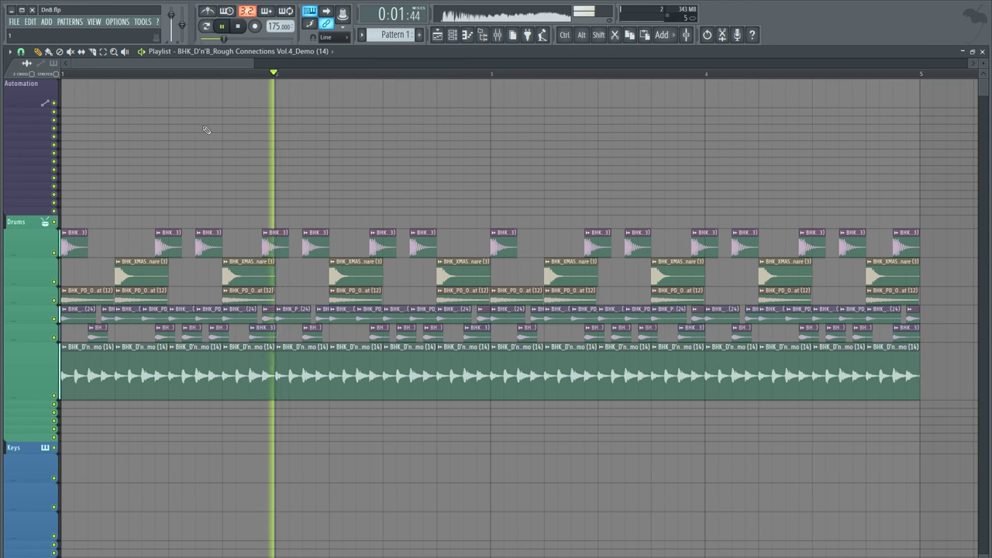
Stop playback and link the Rough Connections break channel to mixer insert 15
{"action": "double_click", "coordinate": [226, 374]}
{"action": "key", "text": "space"}
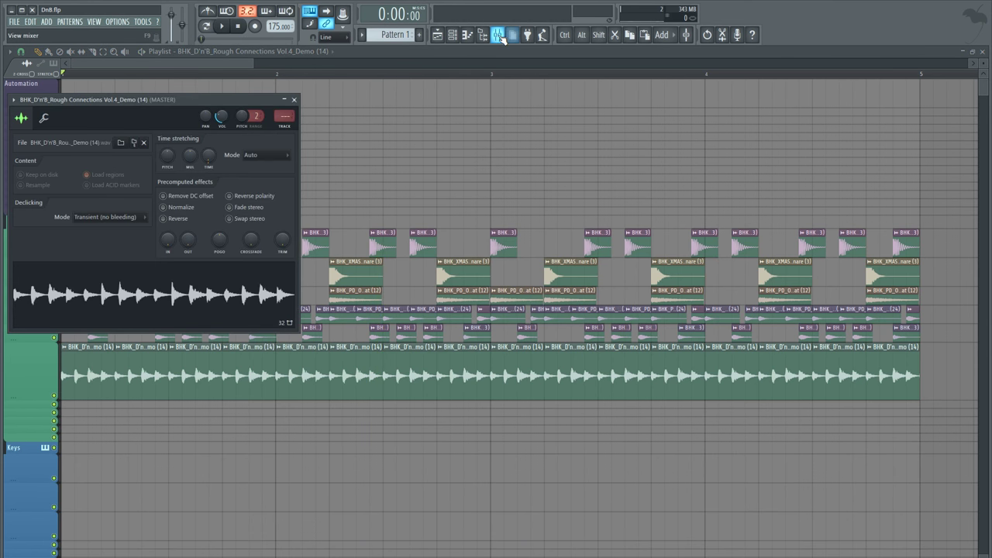
{"action": "left_click", "coordinate": [498, 35]}
{"action": "left_click", "coordinate": [271, 155]}
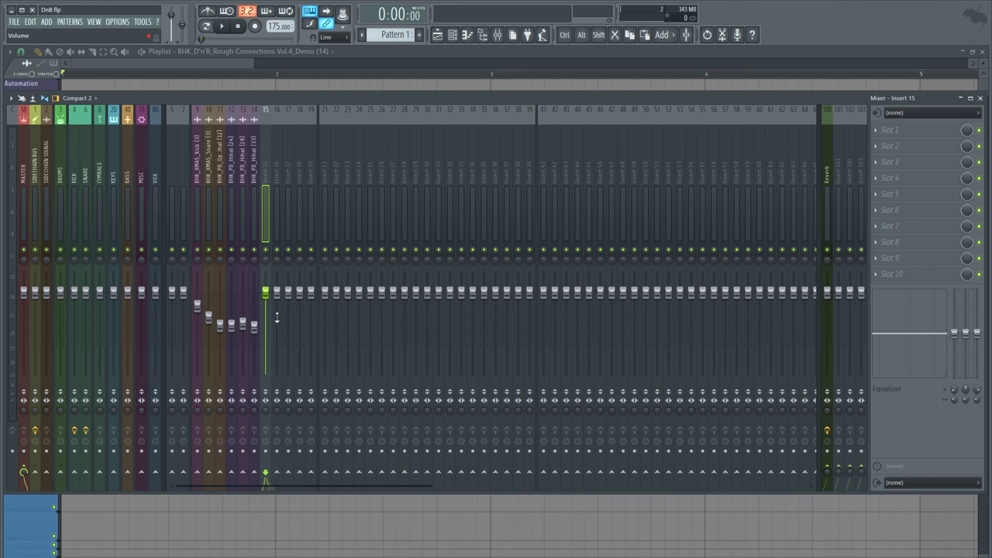
{"action": "key", "text": "ctrl+l"}
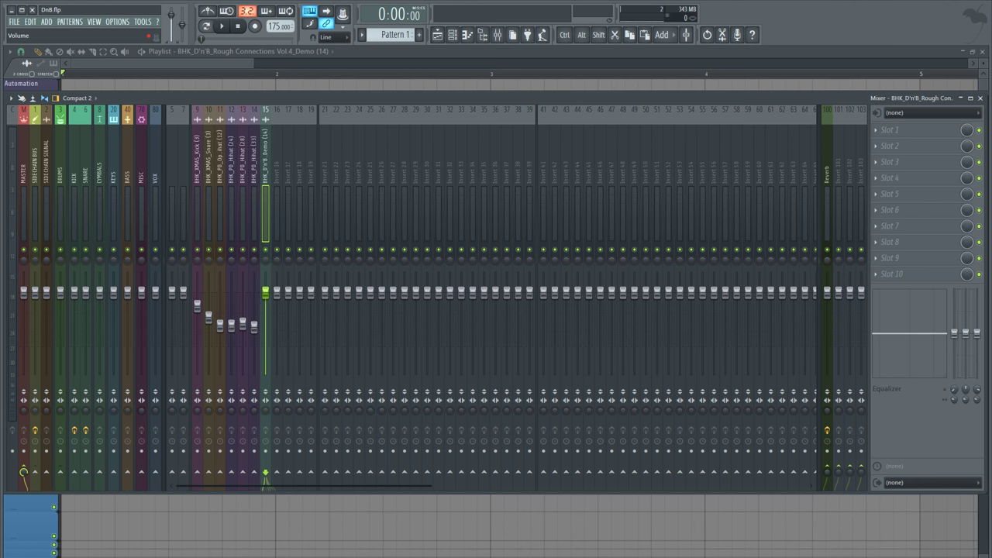
Lower the break's mixer level to -3.9 dB while the loop plays and solo its insert
{"action": "key", "text": "space"}
{"action": "mouse_move", "coordinate": [265, 293]}
{"action": "left_mouse_down"}
{"action": "mouse_move", "coordinate": [265, 331]}
{"action": "mouse_move", "coordinate": [265, 305]}
{"action": "left_mouse_up"}
{"action": "right_click", "coordinate": [266, 249]}
{"action": "key", "text": "space"}
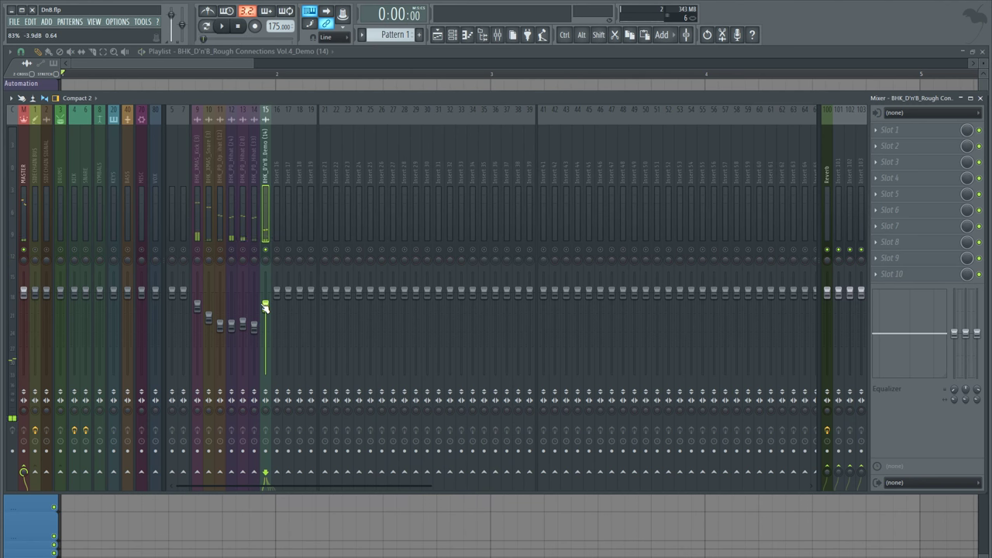
Add Fruity Parametric EQ 2 in slot 4 of the break's insert, cutting the lows with band 1 and boosting band 5 by 4.8 dB at 1128 Hz
{"action": "left_click", "coordinate": [892, 177]}
{"action": "left_click", "coordinate": [694, 498]}
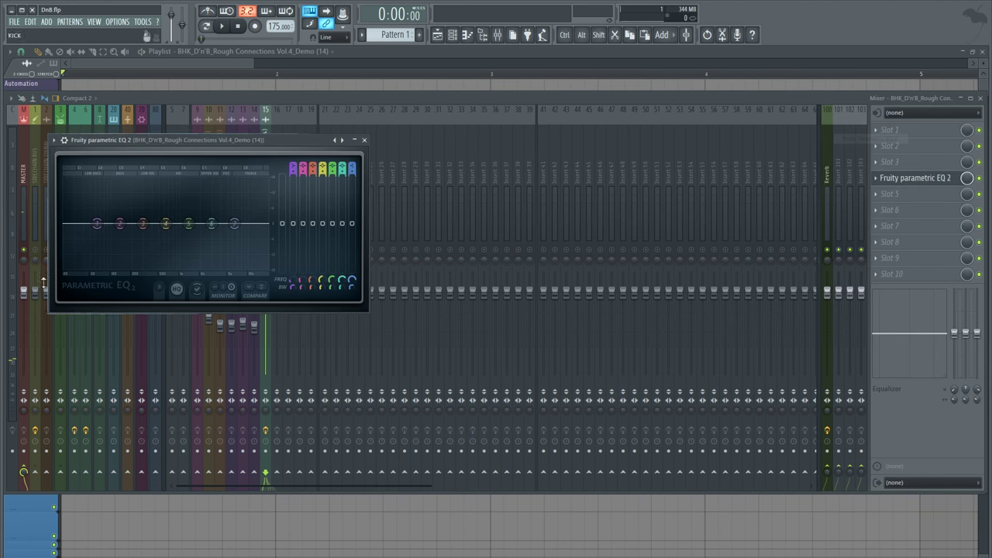
{"action": "left_click_drag", "start_coordinate": [97, 224], "coordinate": [110, 268]}
{"action": "left_click_drag", "start_coordinate": [234, 224], "coordinate": [184, 212]}
{"action": "scroll", "coordinate": [185, 208], "scroll_direction": "up", "scroll_amount": 4}
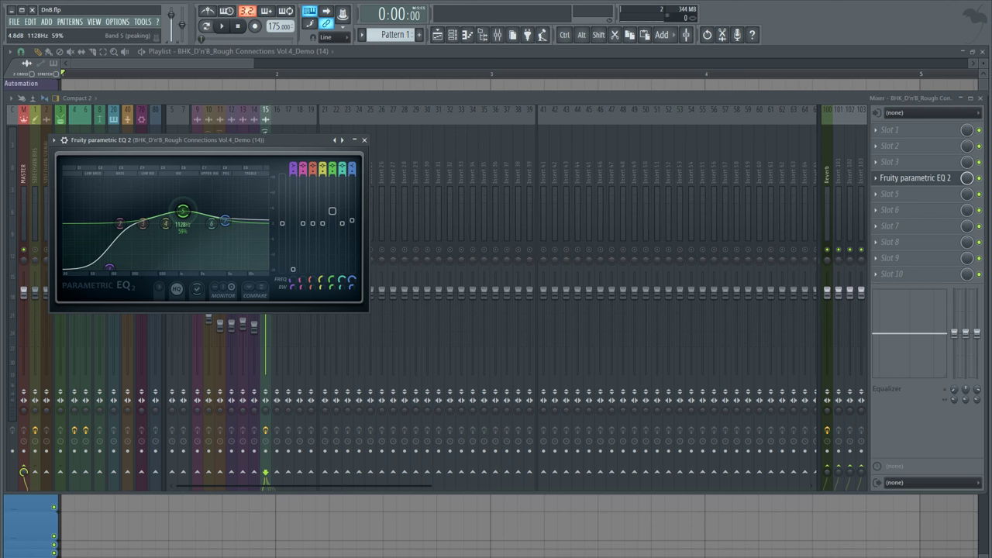
{"action": "key", "text": "Escape"}
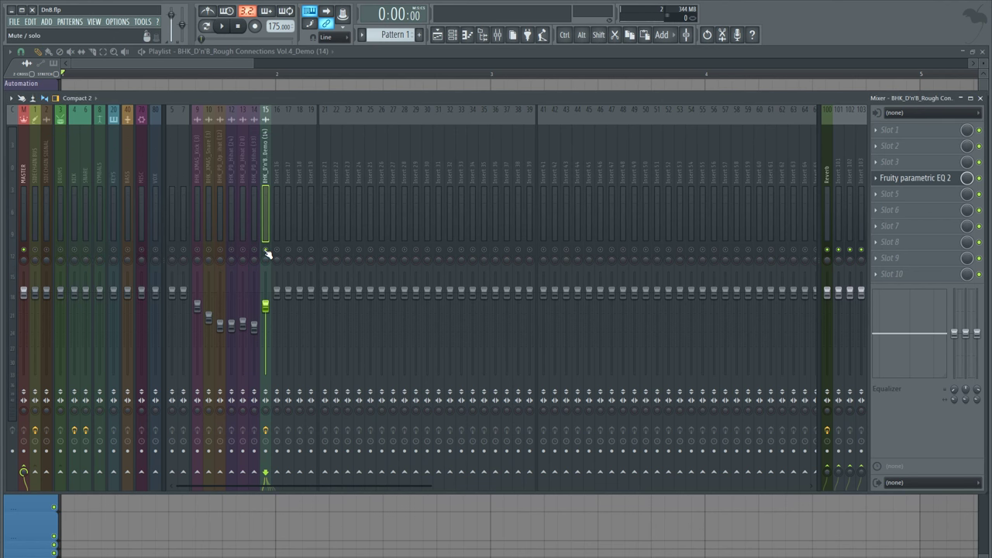
Unsolo the break and route the three BHK_PD_Hihat inserts (24), (28) and (33) only to mixer insert 16
{"action": "left_click", "coordinate": [230, 164]}
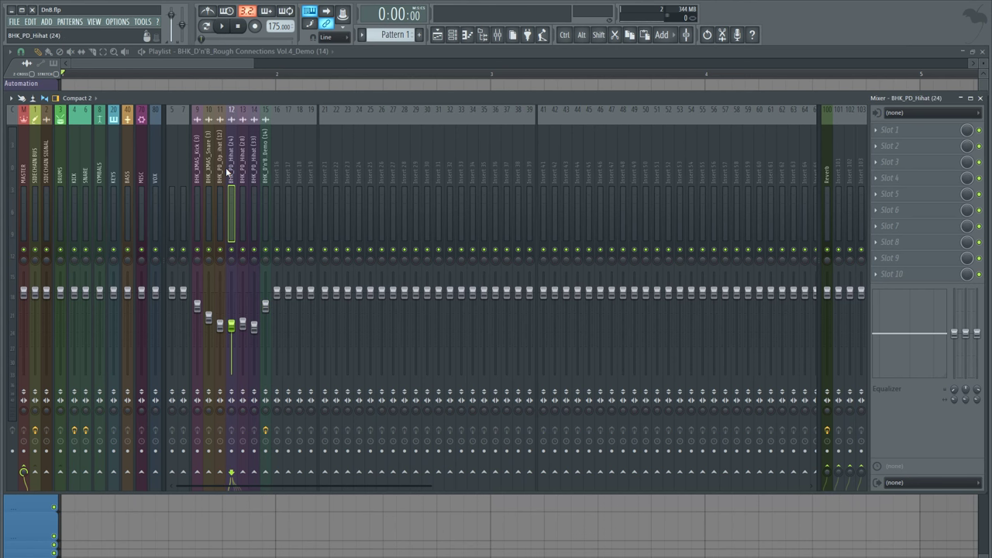
{"action": "right_click", "coordinate": [277, 475]}
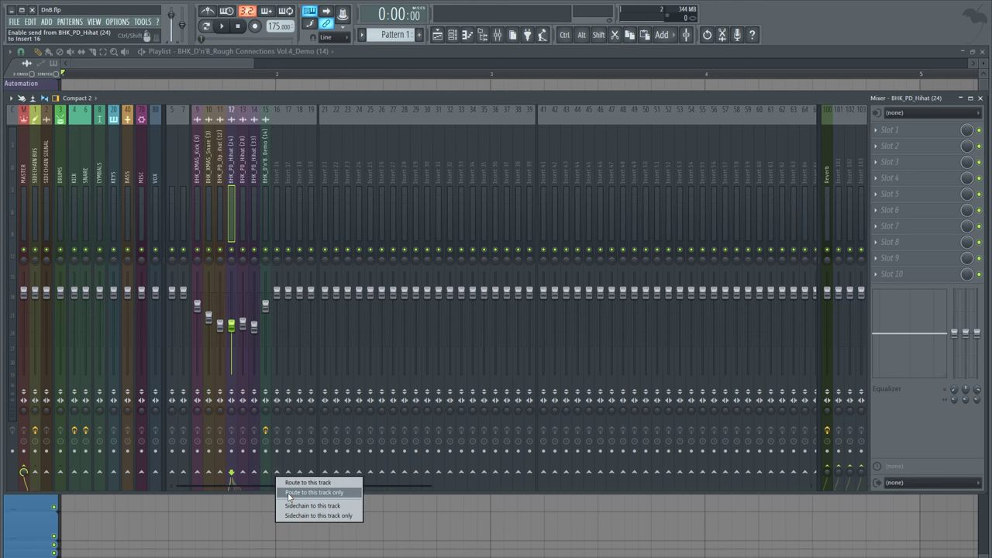
{"action": "left_click", "coordinate": [290, 493]}
{"action": "left_click", "coordinate": [242, 202]}
{"action": "right_click", "coordinate": [276, 474]}
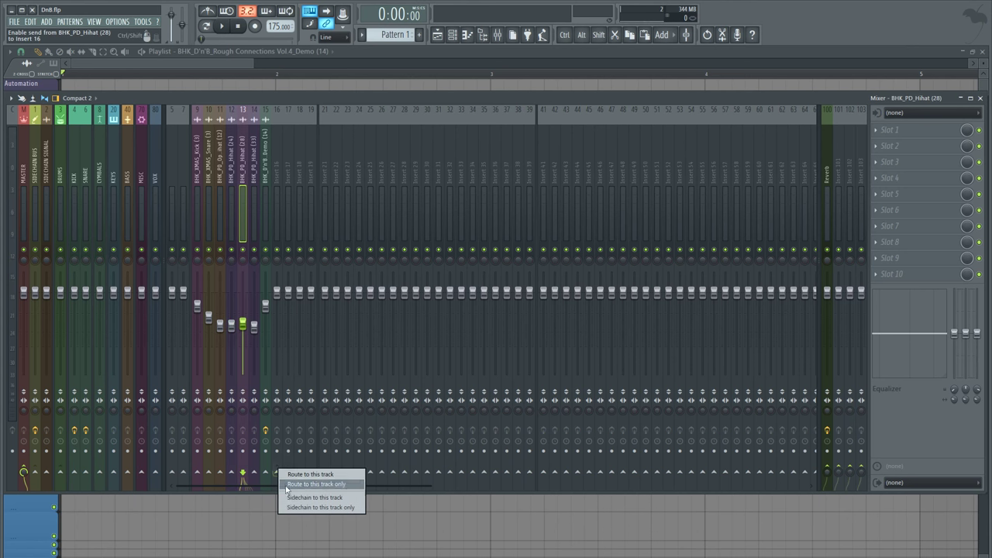
{"action": "left_click", "coordinate": [290, 494]}
{"action": "left_click", "coordinate": [252, 175]}
{"action": "right_click", "coordinate": [273, 469]}
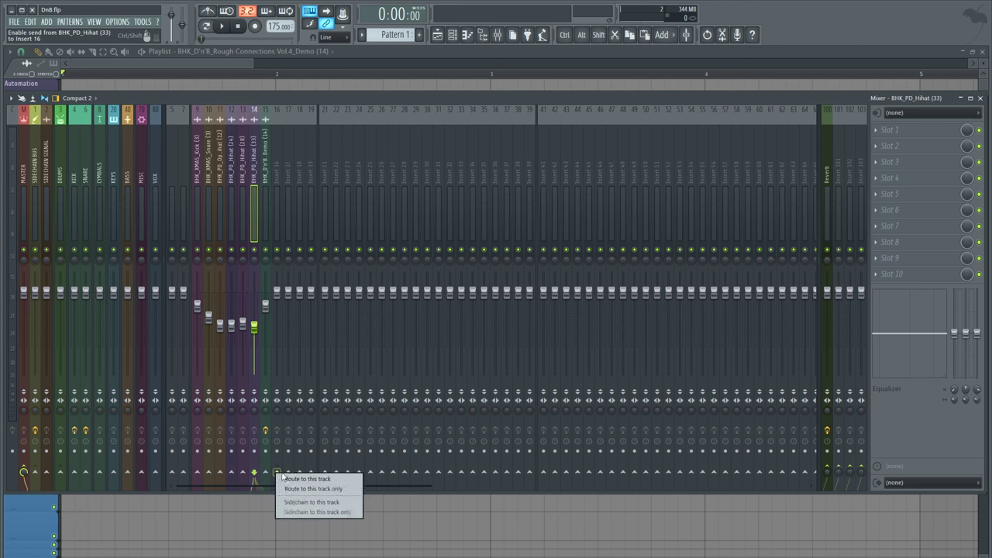
{"action": "left_click", "coordinate": [289, 494]}
Add Fruity Limiter in slot 4 of insert 16 in compressor mode, adjusting threshold and ratio and setting the attack to 5.51 ms during playback
{"action": "left_click", "coordinate": [279, 202]}
{"action": "left_click", "coordinate": [909, 180]}
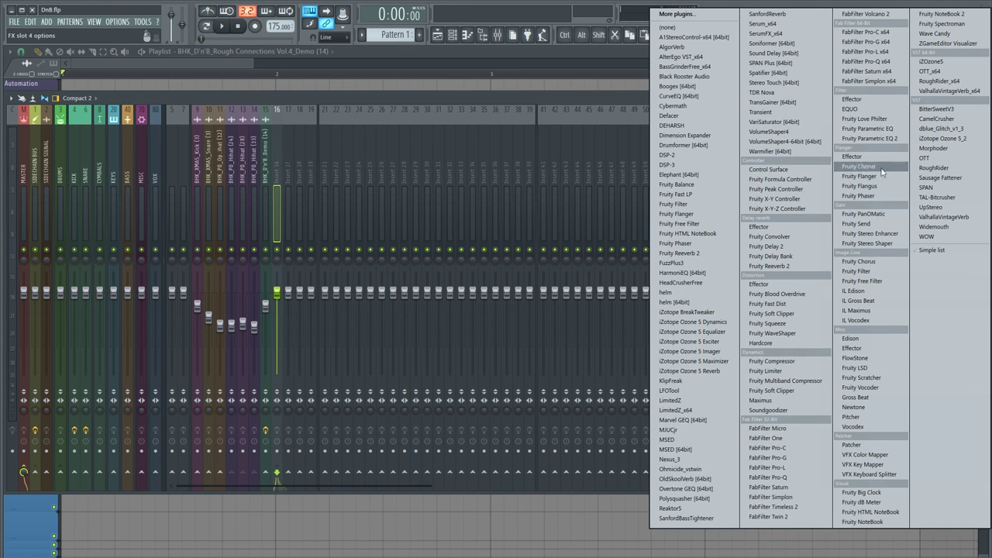
{"action": "left_click", "coordinate": [765, 372]}
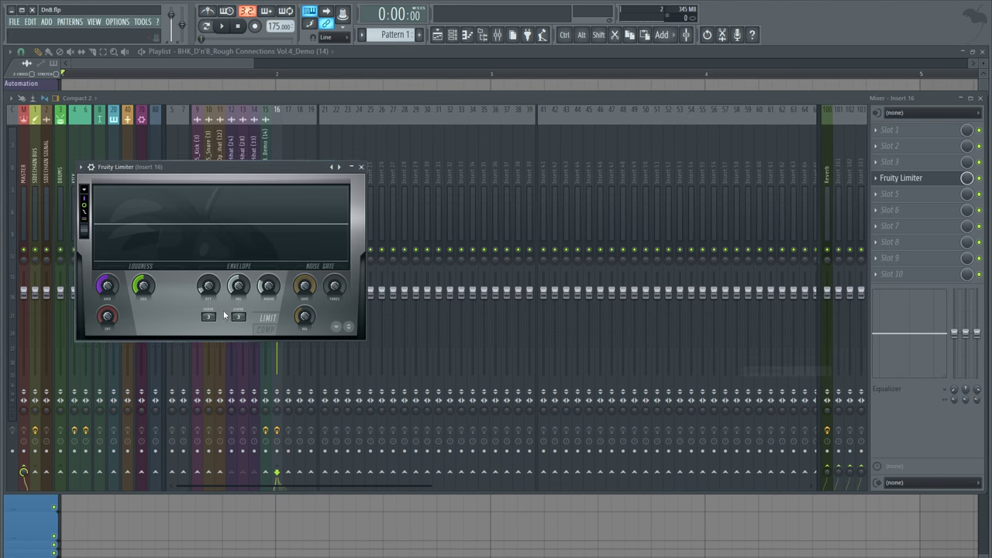
{"action": "key", "text": "space"}
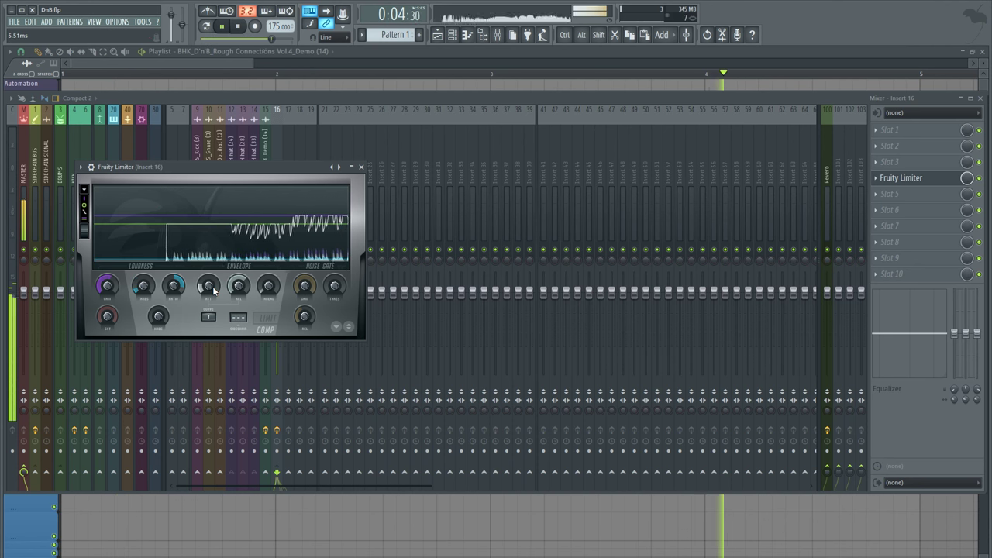
{"action": "key", "text": "Escape"}
{"action": "key", "text": "space"}
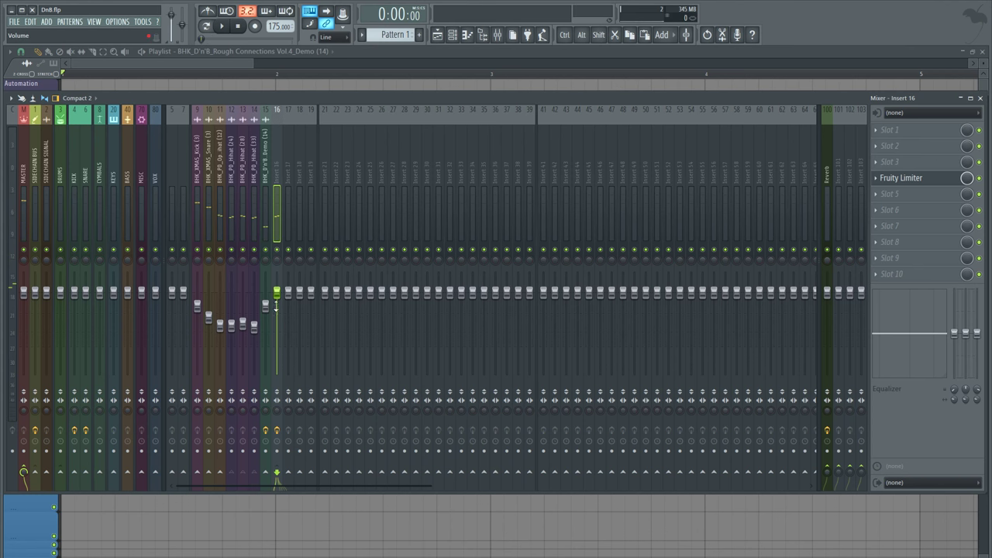
Add Fruity Parametric EQ 2 in slot 5 of insert 16, make band 1 a high-pass filter and change its order
{"action": "left_click", "coordinate": [891, 194]}
{"action": "left_click", "coordinate": [880, 137]}
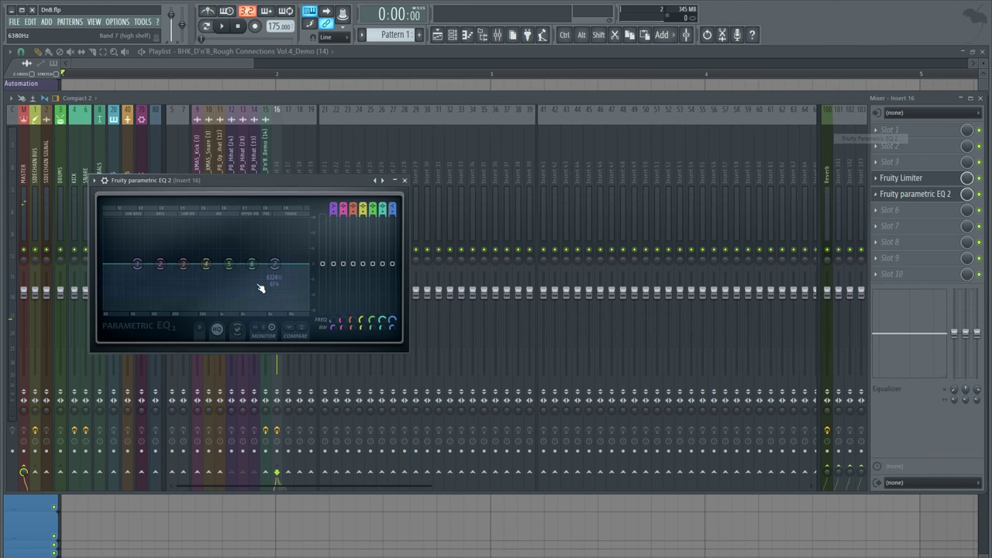
{"action": "right_click", "coordinate": [137, 264]}
{"action": "mouse_move", "coordinate": [155, 291]}
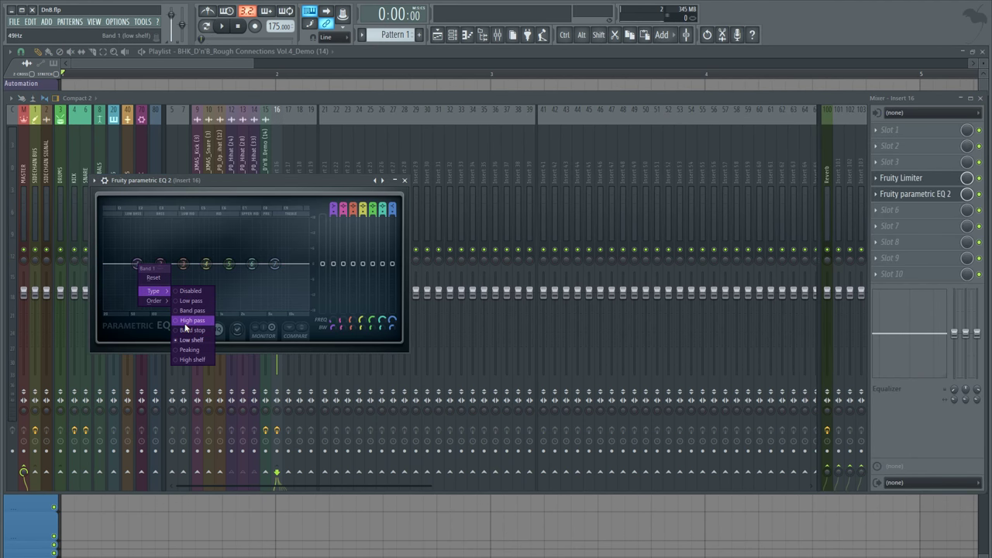
{"action": "left_click", "coordinate": [194, 317]}
{"action": "right_click", "coordinate": [137, 264]}
{"action": "left_click", "coordinate": [197, 358]}
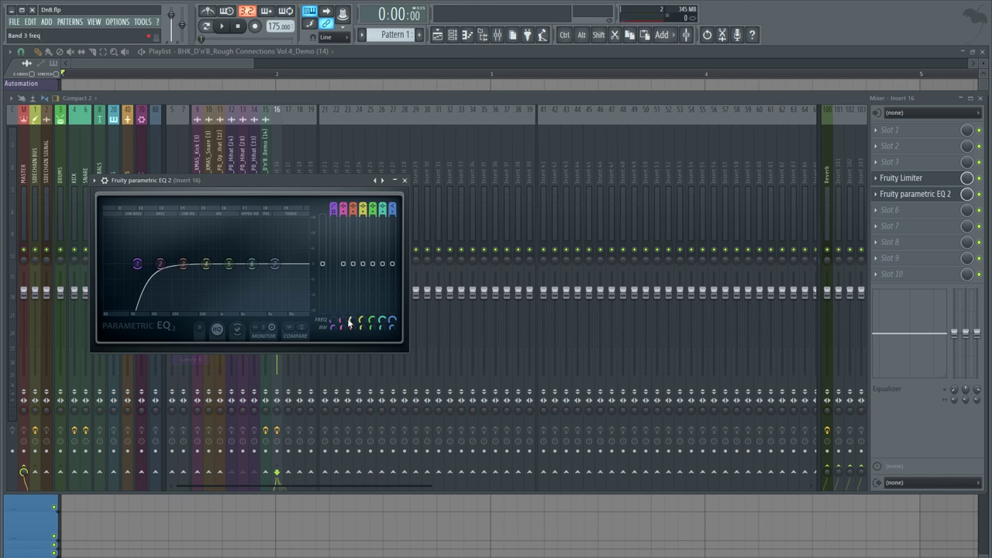
Start playback, adjust the high-pass frequency of band 1 and slightly boost the band 7 high shelf, closing the EQ
{"action": "key", "text": "space"}
{"action": "left_click_drag", "start_coordinate": [332, 320], "coordinate": [332, 293]}
{"action": "left_click_drag", "start_coordinate": [275, 264], "coordinate": [281, 253]}
{"action": "left_click", "coordinate": [284, 109]}
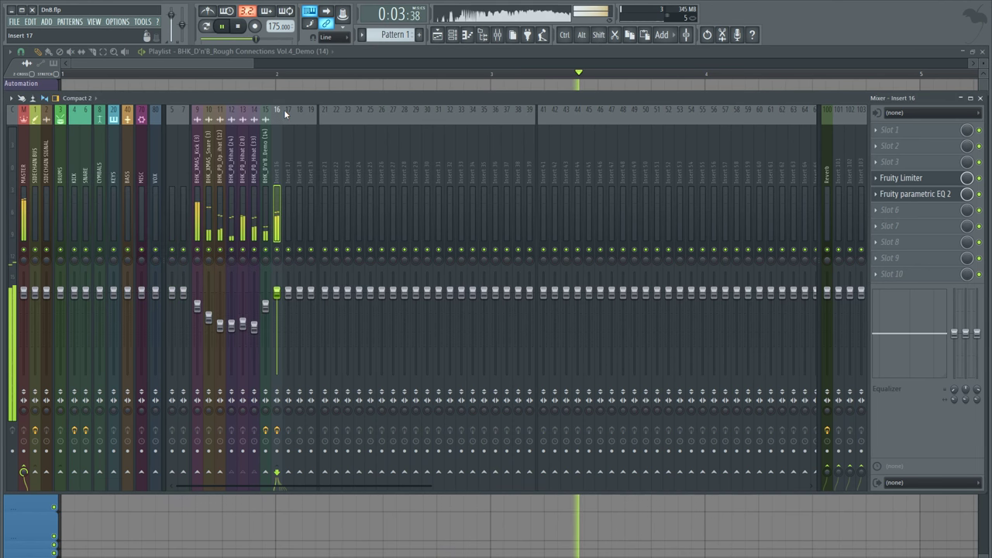
Lower the mixer levels of insert 16 and the break's insert during playback, stop it and return to the playlist
{"action": "left_click_drag", "start_coordinate": [277, 291], "coordinate": [269, 317]}
{"action": "key", "text": "space"}
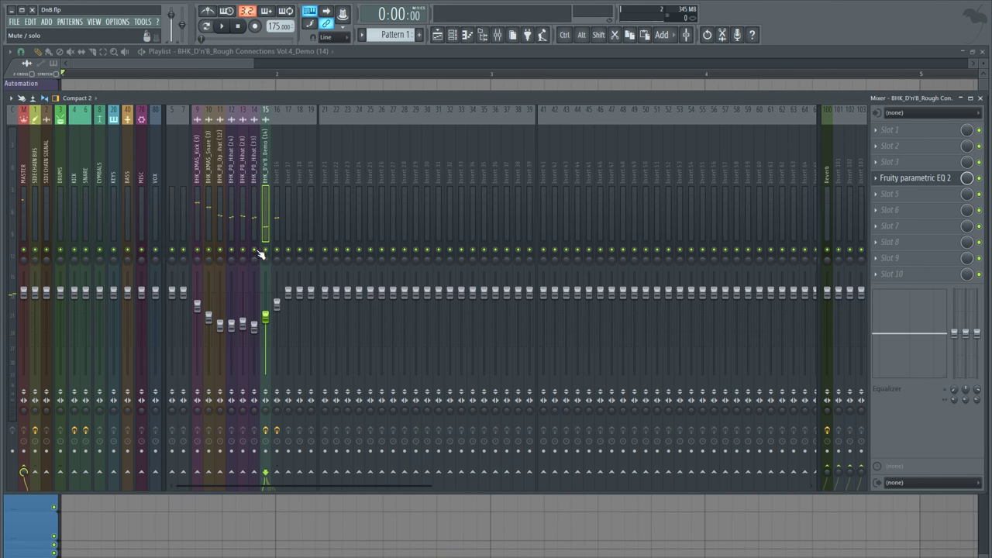
{"action": "left_click", "coordinate": [407, 52]}
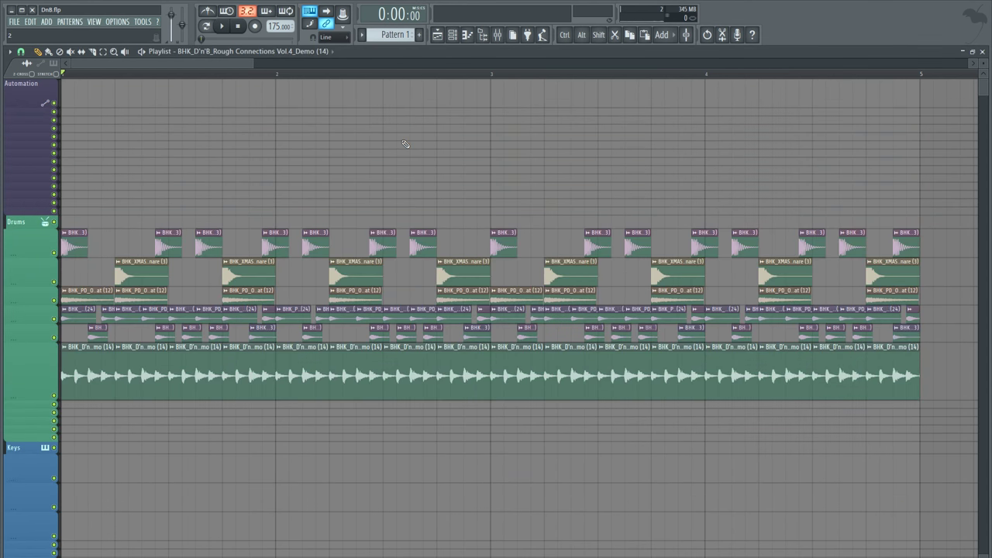
Reduce the height of the break's track in the Drums section of the playlist
{"action": "scroll", "coordinate": [372, 194], "scroll_direction": "down", "scroll_amount": 4}
{"action": "scroll", "coordinate": [366, 186], "scroll_direction": "up", "scroll_amount": 4}
{"action": "left_click_drag", "start_coordinate": [11, 398], "coordinate": [28, 357]}
{"action": "scroll", "coordinate": [261, 256], "scroll_direction": "down", "scroll_amount": 3}
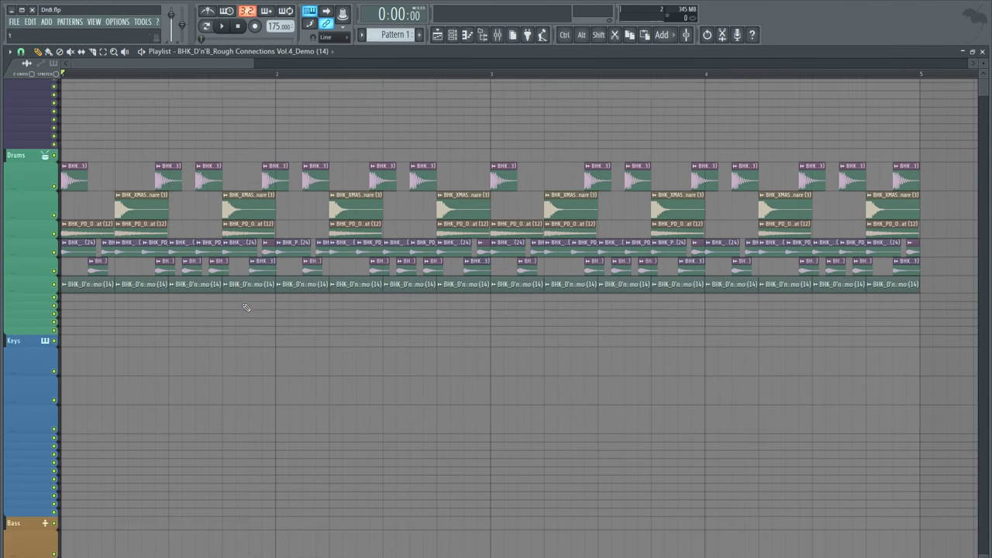
Select bars 1 to 4 and duplicate all drum clips into bars 5 to 8, extending the time selection over all eight bars
{"action": "scroll", "coordinate": [267, 252], "scroll_direction": "up", "scroll_amount": 3}
{"action": "scroll", "coordinate": [414, 75], "scroll_direction": "down", "scroll_amount": 2}
{"action": "scroll", "coordinate": [381, 389], "scroll_direction": "down", "scroll_amount": 4}
{"action": "scroll", "coordinate": [384, 376], "scroll_direction": "up", "scroll_amount": 1}
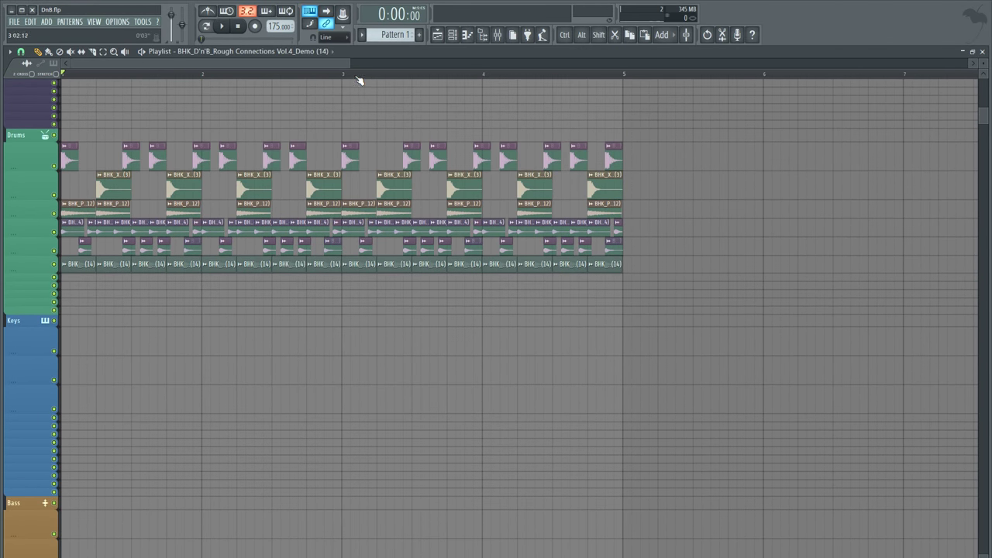
{"action": "scroll", "coordinate": [561, 73], "scroll_direction": "down", "scroll_amount": 4}
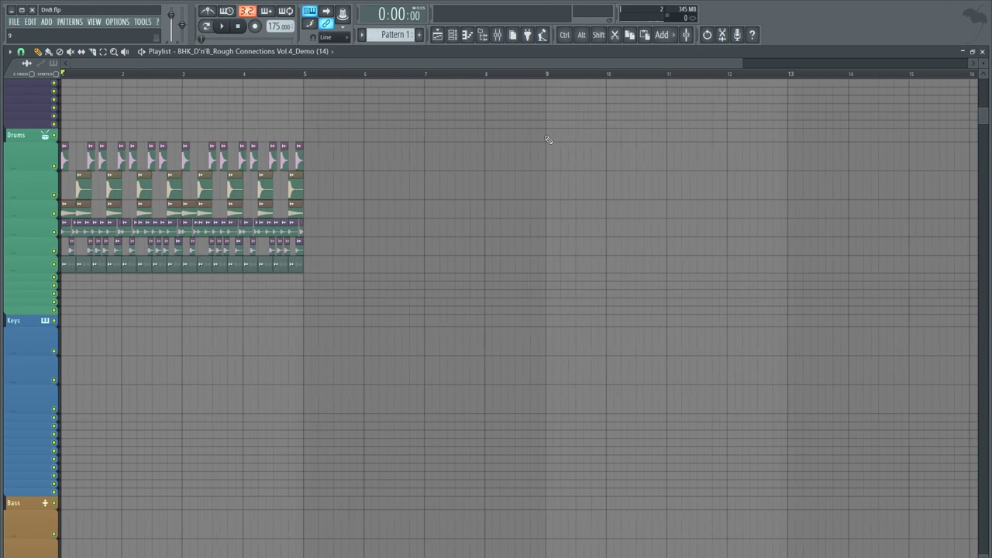
{"action": "scroll", "coordinate": [322, 250], "scroll_direction": "up", "scroll_amount": 2}
{"action": "scroll", "coordinate": [322, 250], "scroll_direction": "up", "scroll_amount": 1}
{"action": "left_click_drag", "start_coordinate": [298, 75], "coordinate": [62, 76]}
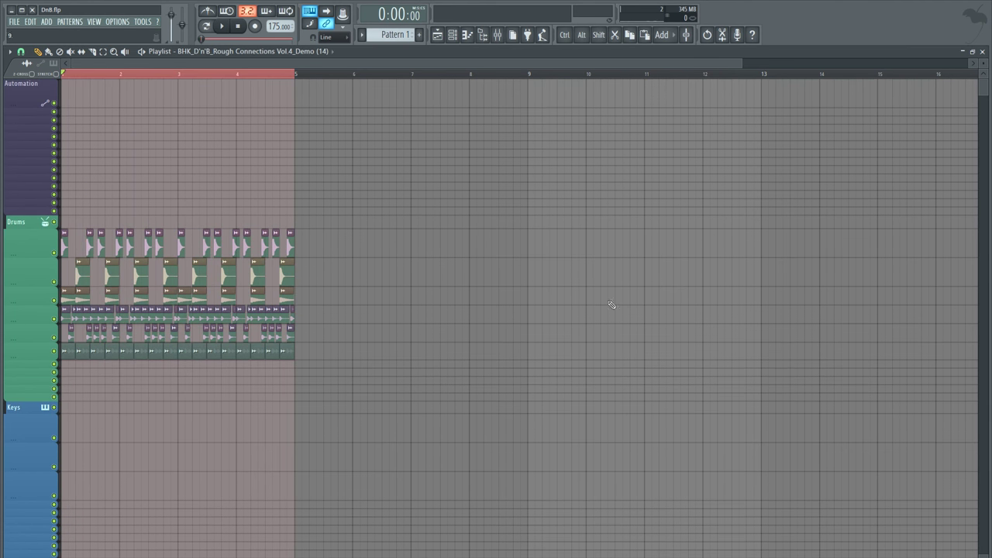
{"action": "key", "text": "ctrl+b"}
{"action": "key", "text": "ctrl+a"}
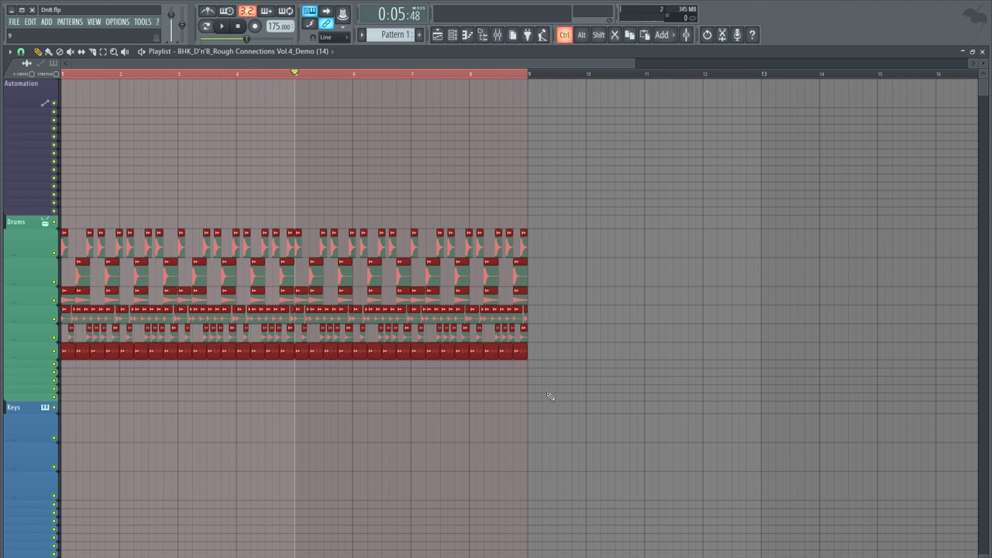
{"action": "key", "text": "ctrl+d"}
{"action": "left_click", "coordinate": [239, 29]}
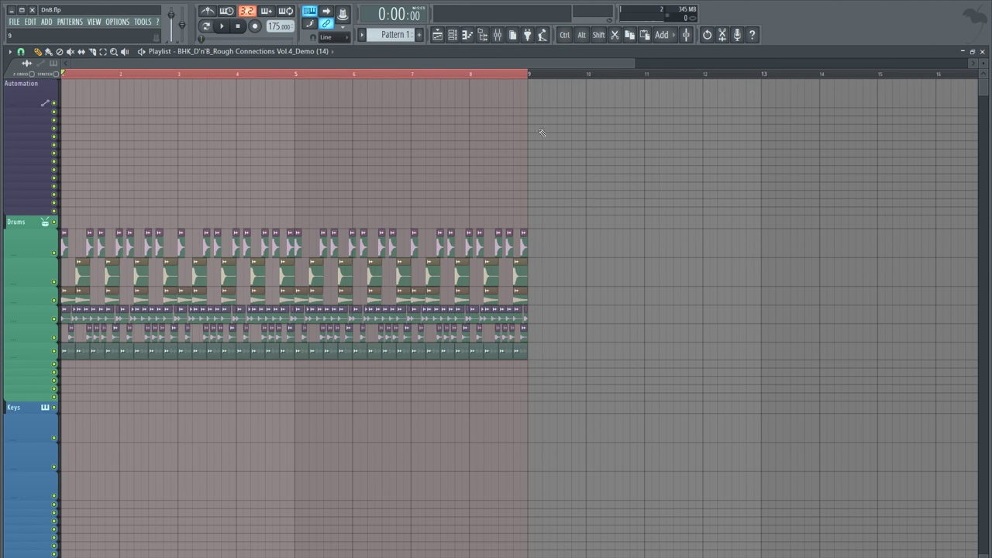
{"action": "scroll", "coordinate": [634, 62], "scroll_direction": "up", "scroll_amount": 3}
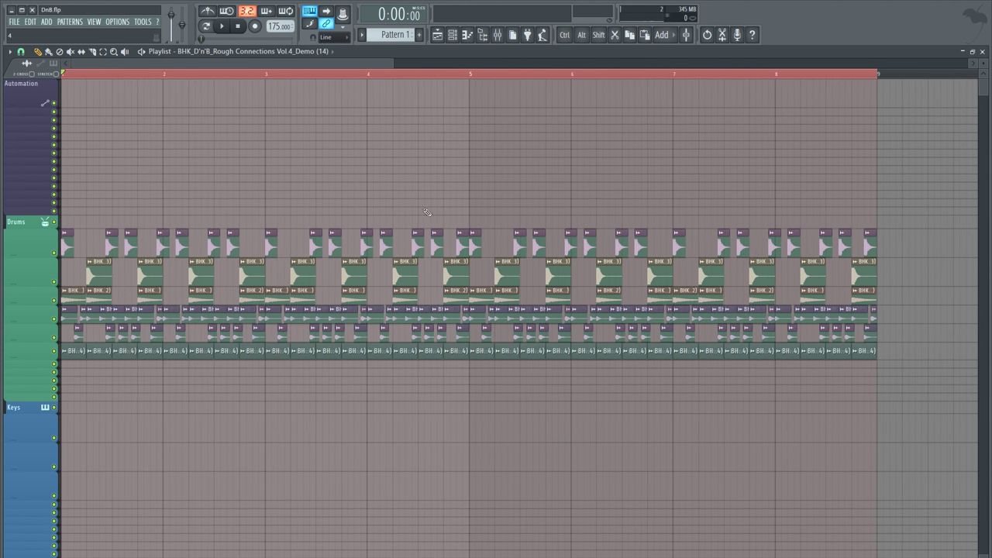
{"action": "scroll", "coordinate": [251, 317], "scroll_direction": "down", "scroll_amount": 3}
{"action": "scroll", "coordinate": [252, 317], "scroll_direction": "down", "scroll_amount": 5}
{"action": "scroll", "coordinate": [253, 320], "scroll_direction": "up", "scroll_amount": 5}
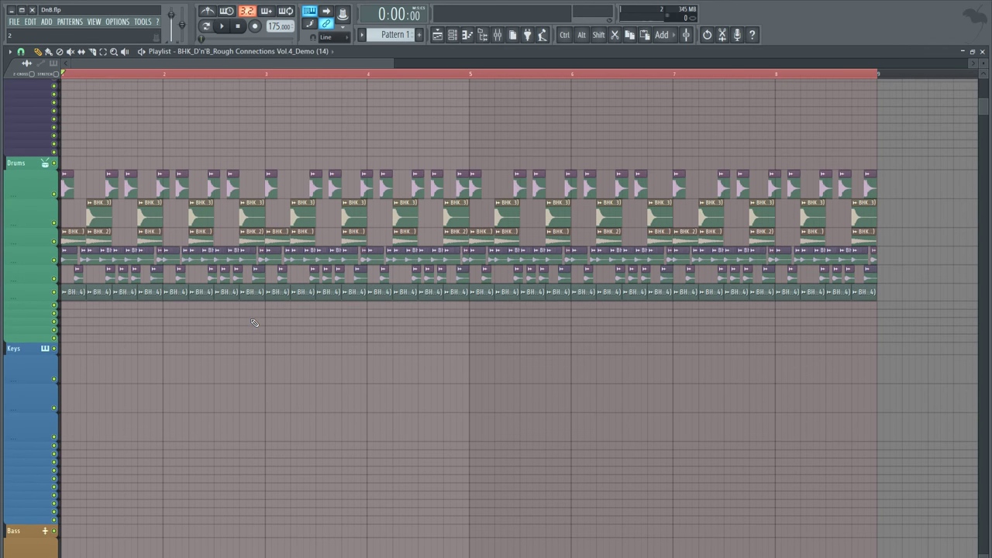
{"action": "scroll", "coordinate": [254, 321], "scroll_direction": "down", "scroll_amount": 4}
{"action": "scroll", "coordinate": [256, 324], "scroll_direction": "up", "scroll_amount": 3}
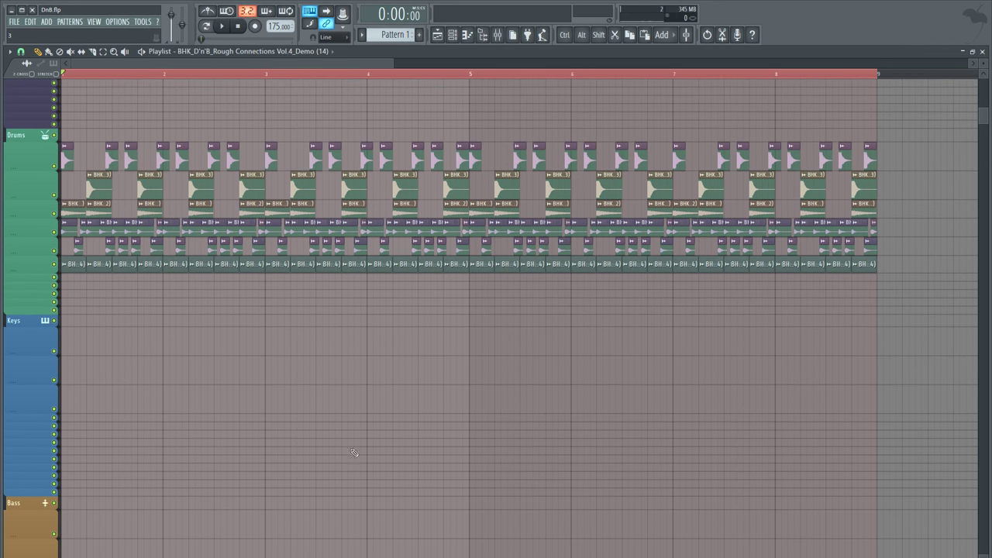
{"action": "scroll", "coordinate": [263, 332], "scroll_direction": "down", "scroll_amount": 5}
{"action": "scroll", "coordinate": [321, 450], "scroll_direction": "up", "scroll_amount": 2}
{"action": "scroll", "coordinate": [320, 450], "scroll_direction": "down", "scroll_amount": 5}
{"action": "scroll", "coordinate": [127, 458], "scroll_direction": "up", "scroll_amount": 7}
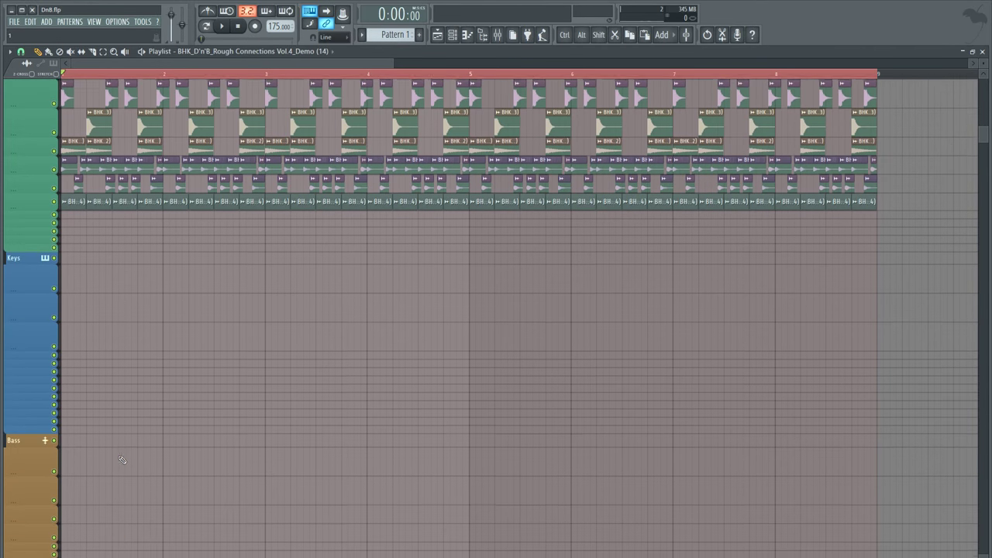
{"action": "scroll", "coordinate": [127, 459], "scroll_direction": "up", "scroll_amount": 1}
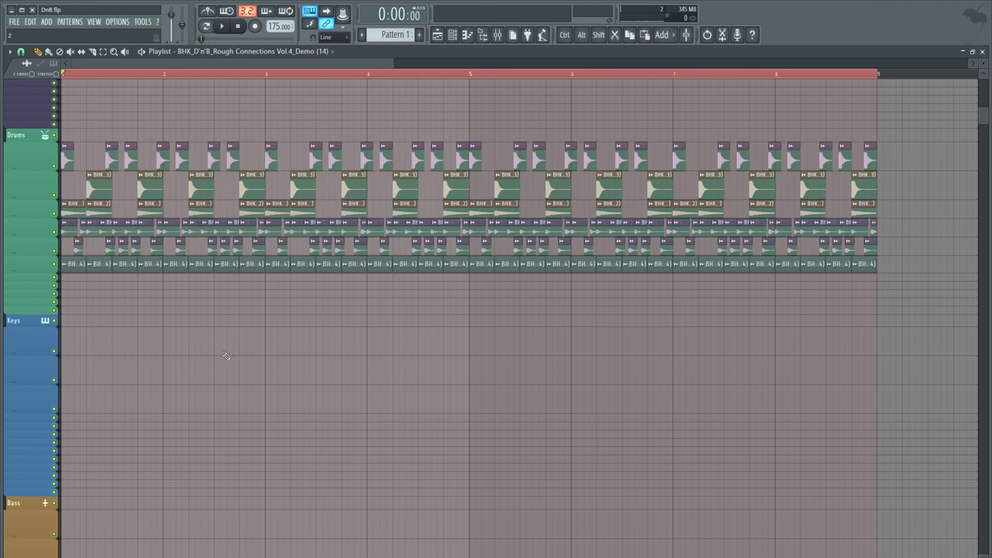
{"action": "scroll", "coordinate": [122, 370], "scroll_direction": "down", "scroll_amount": 3}
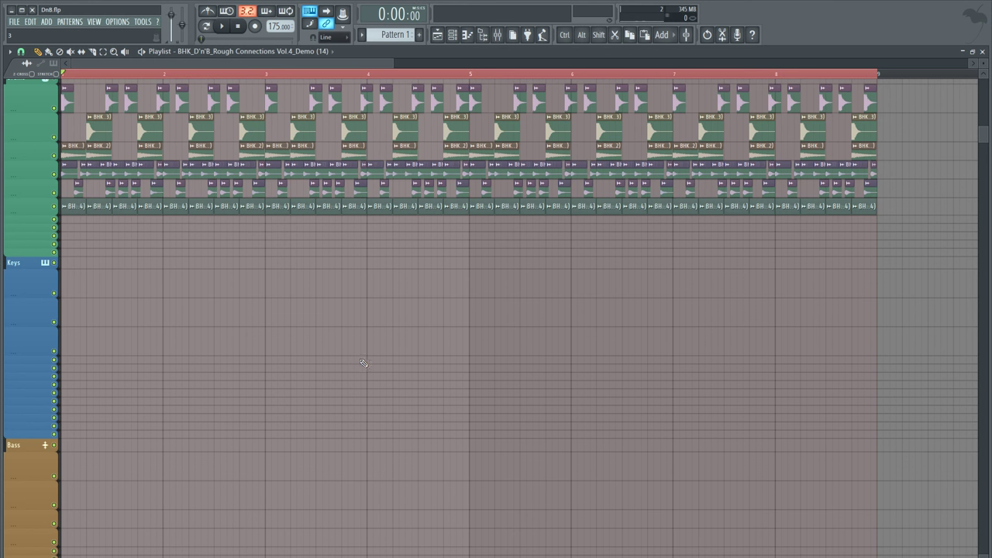
{"action": "scroll", "coordinate": [492, 388], "scroll_direction": "up", "scroll_amount": 4}
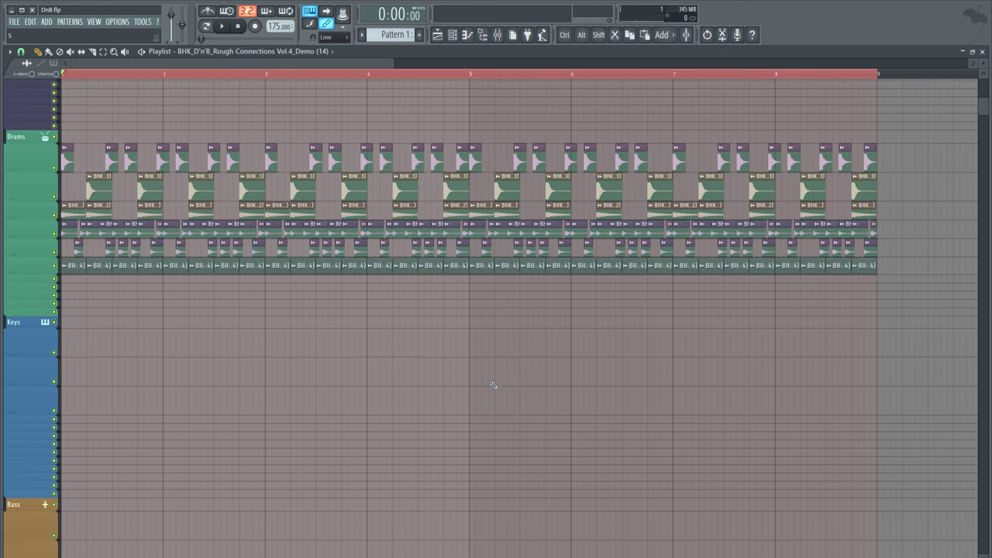
{"action": "scroll", "coordinate": [287, 409], "scroll_direction": "down", "scroll_amount": 1}
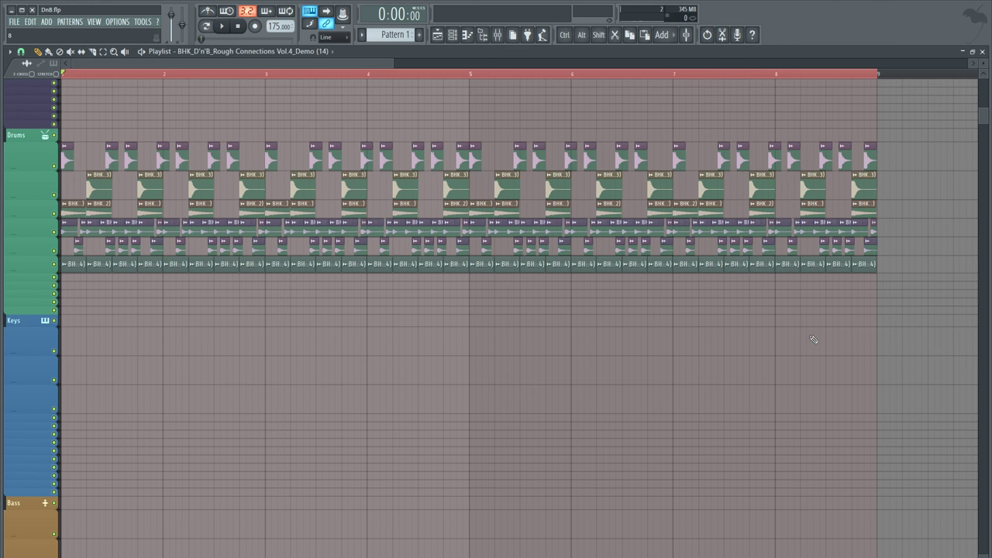
Create Pattern 2 and place it at bar 1 on the first Keys track
{"action": "key", "text": "F4"}
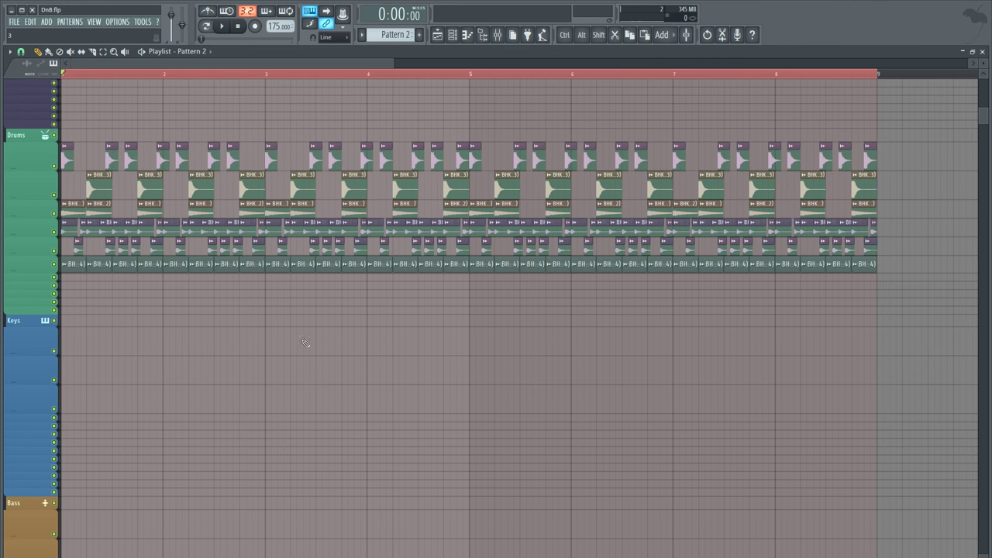
{"action": "left_click", "coordinate": [67, 350]}
Show the Keys group in the channel rack and add a Kontakt 5 channel to it
{"action": "key", "text": "F6"}
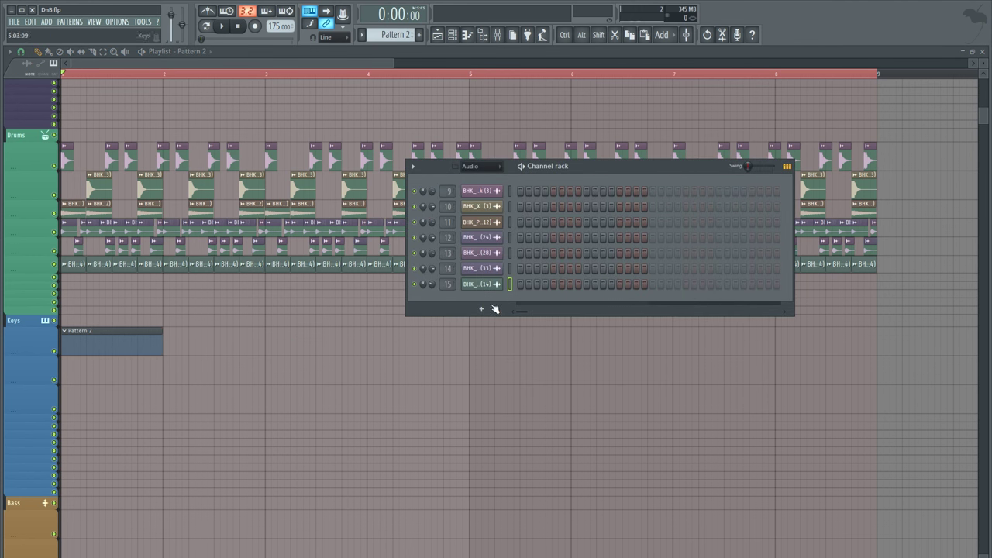
{"action": "left_click", "coordinate": [477, 166]}
{"action": "left_click", "coordinate": [477, 259]}
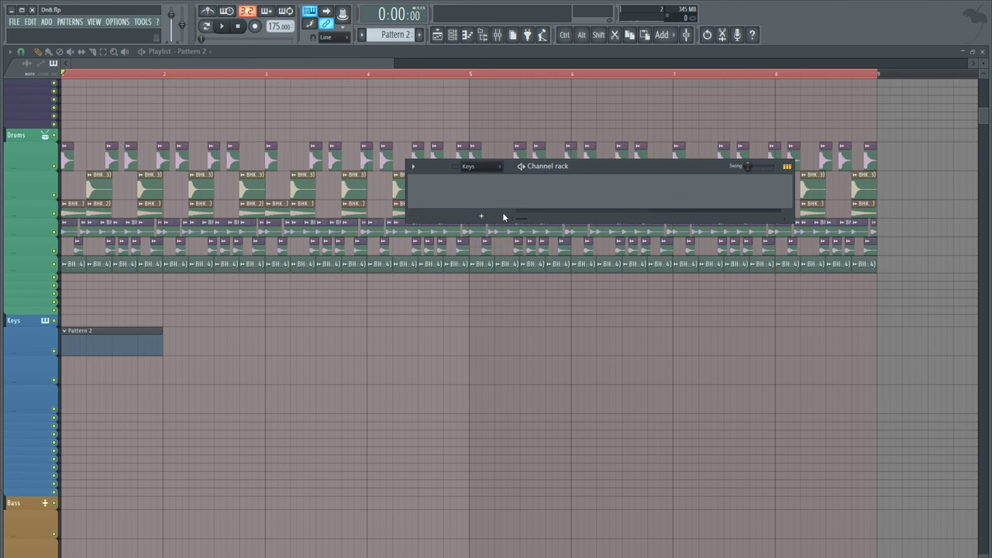
{"action": "left_click", "coordinate": [481, 215]}
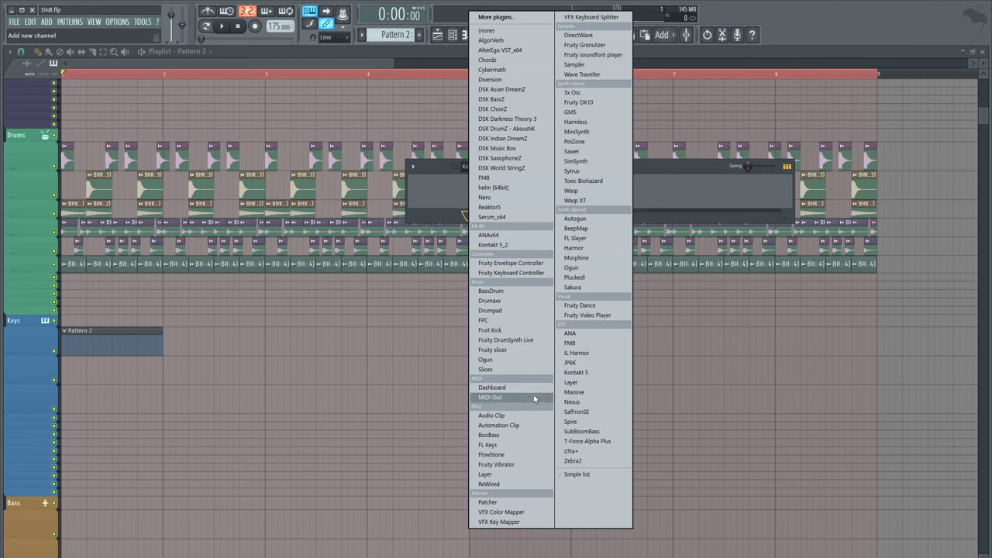
{"action": "left_click", "coordinate": [575, 372]}
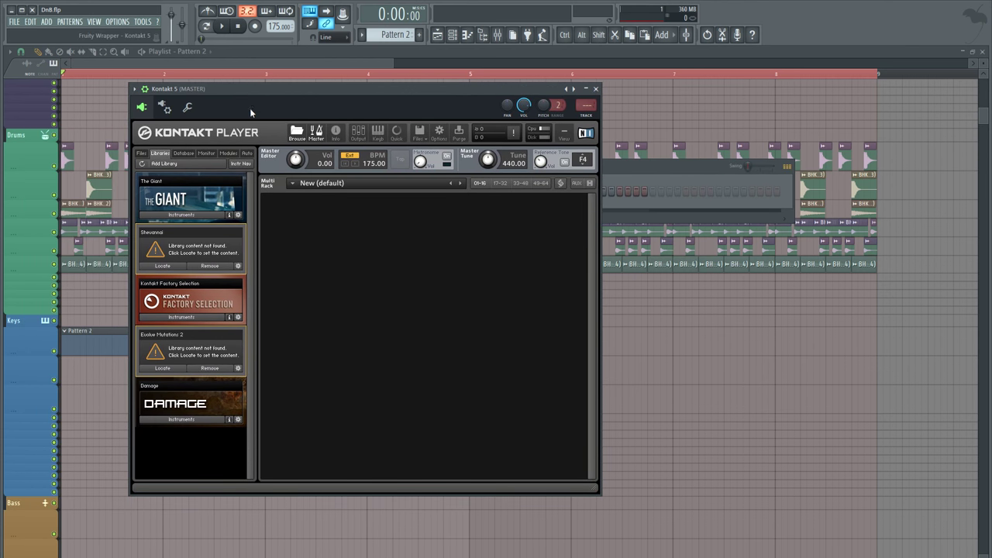
Locate the missing Evolve Mutations 2 library content in Kontakt and confirm making the change permanent
{"action": "left_click", "coordinate": [257, 208]}
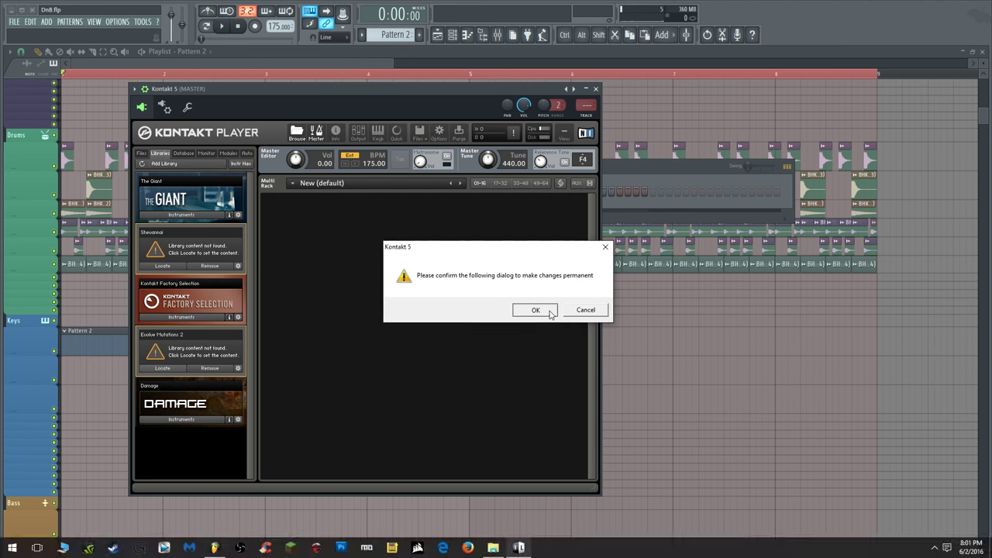
{"action": "left_click", "coordinate": [535, 309]}
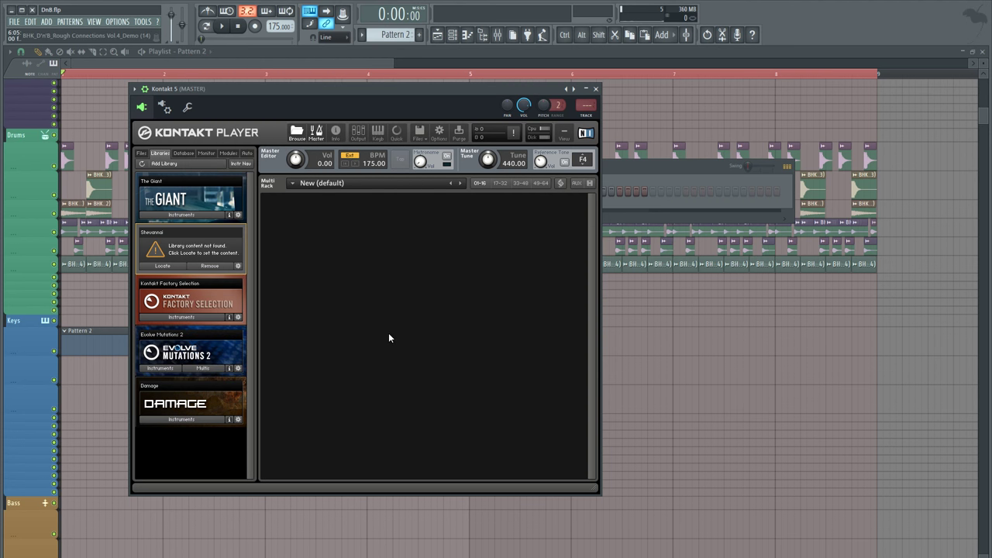
Load the INST OTH Music Box Unfolds MW instrument from Evolve Mutations 2's melodic Tonality and FX folder, hide the browser and reposition Kontakt
{"action": "left_click", "coordinate": [155, 369]}
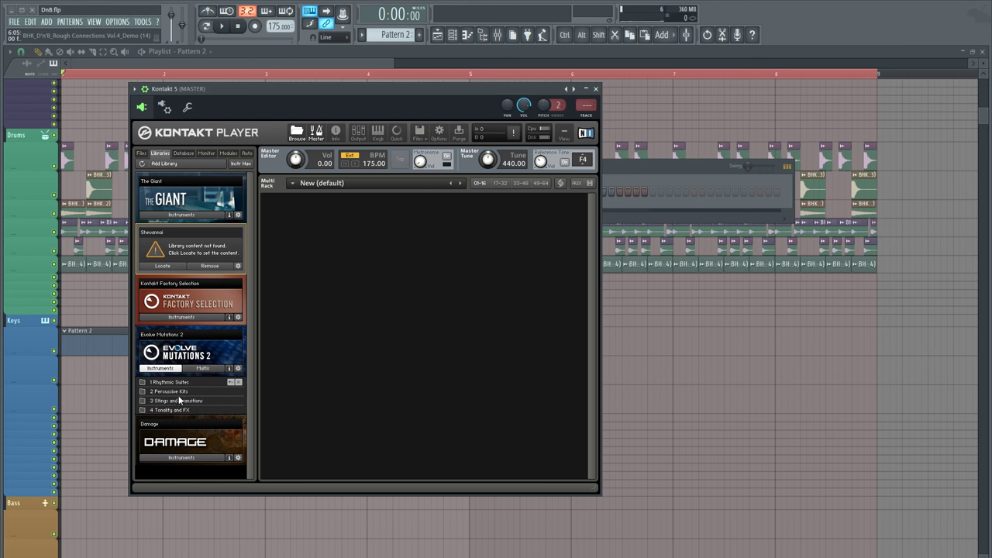
{"action": "left_click", "coordinate": [180, 409]}
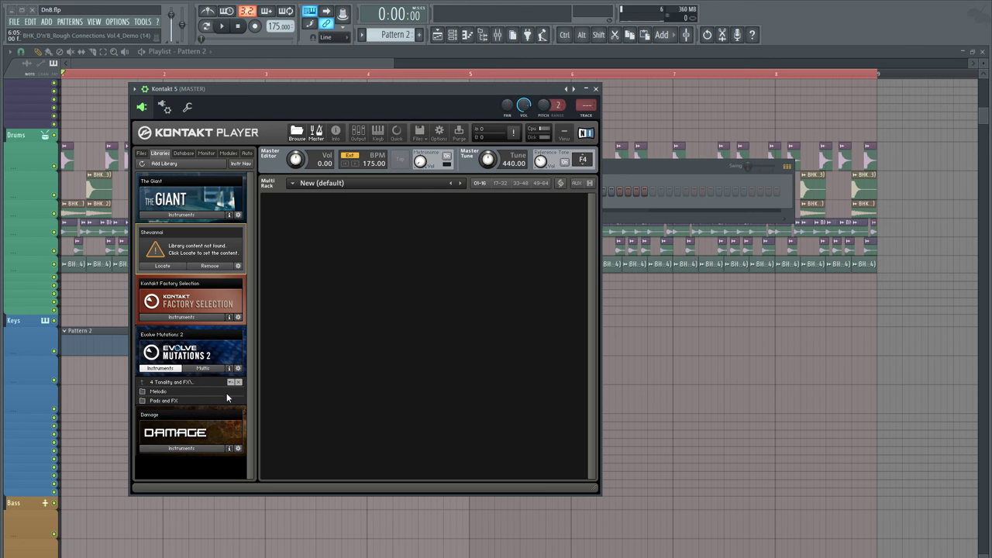
{"action": "left_click", "coordinate": [149, 393]}
{"action": "scroll", "coordinate": [161, 387], "scroll_direction": "down", "scroll_amount": 4}
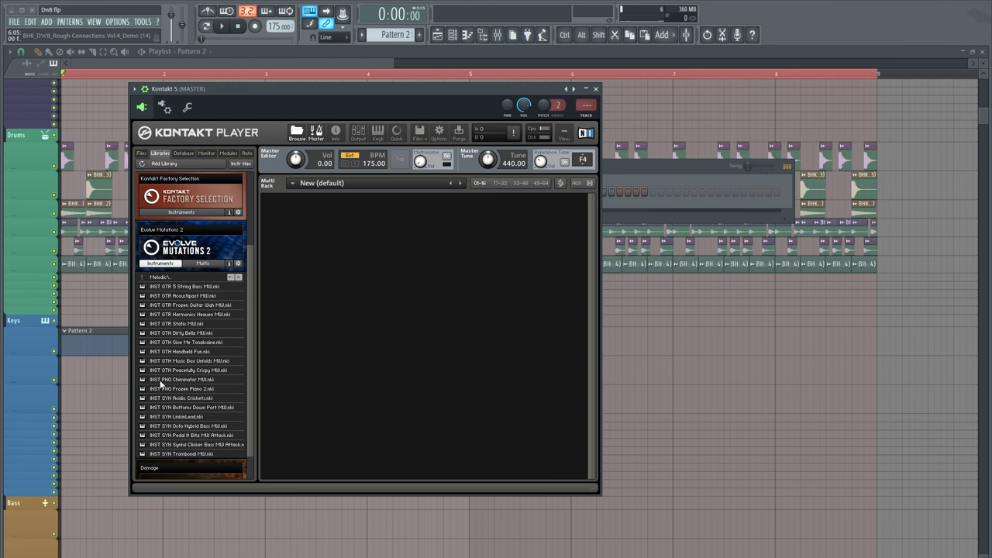
{"action": "left_click_drag", "start_coordinate": [171, 363], "coordinate": [341, 338]}
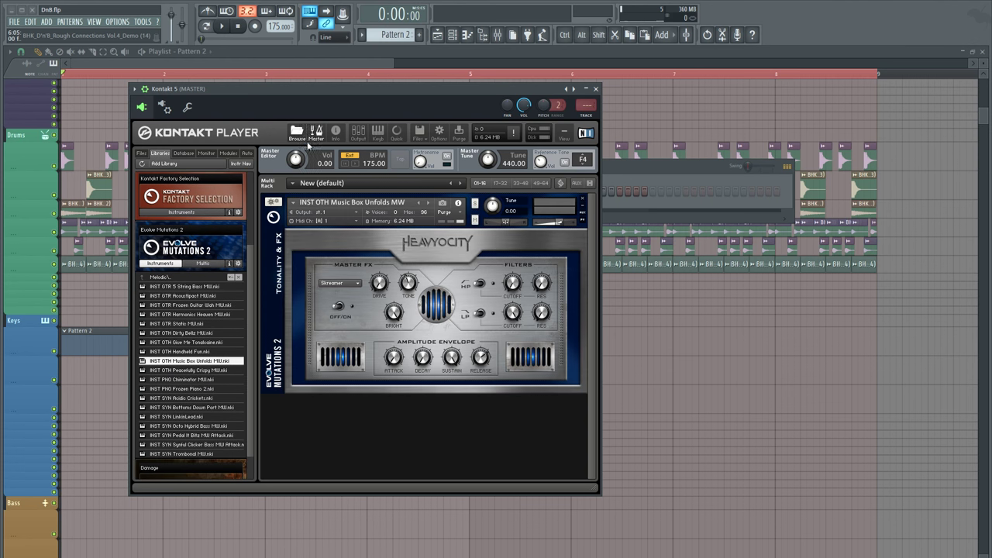
{"action": "left_click", "coordinate": [299, 134]}
{"action": "left_click_drag", "start_coordinate": [310, 87], "coordinate": [441, 81]}
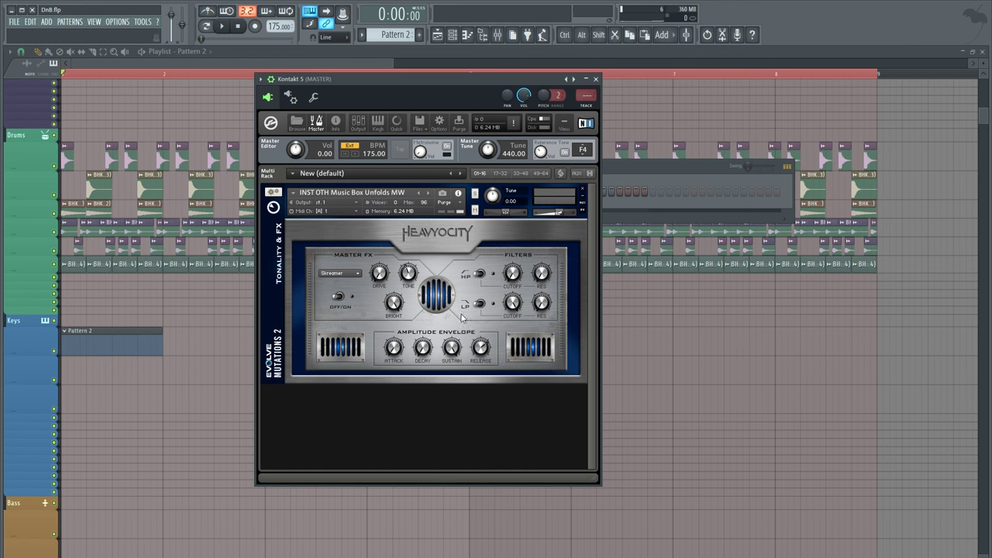
Try Reverb as the music box instrument's Master FX and settle on Delay
{"action": "left_click", "coordinate": [356, 274]}
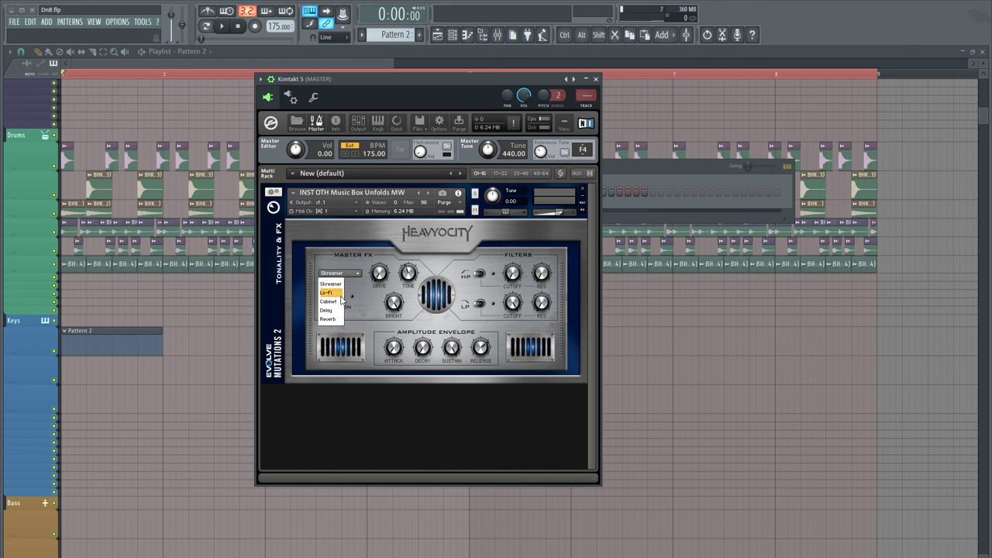
{"action": "left_click", "coordinate": [329, 319]}
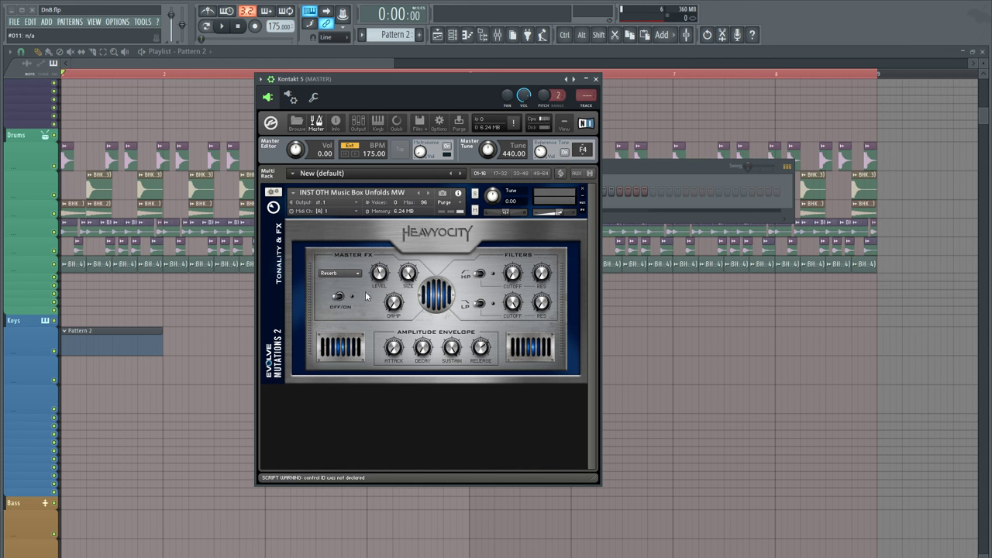
{"action": "left_click", "coordinate": [356, 275]}
{"action": "left_click", "coordinate": [338, 310]}
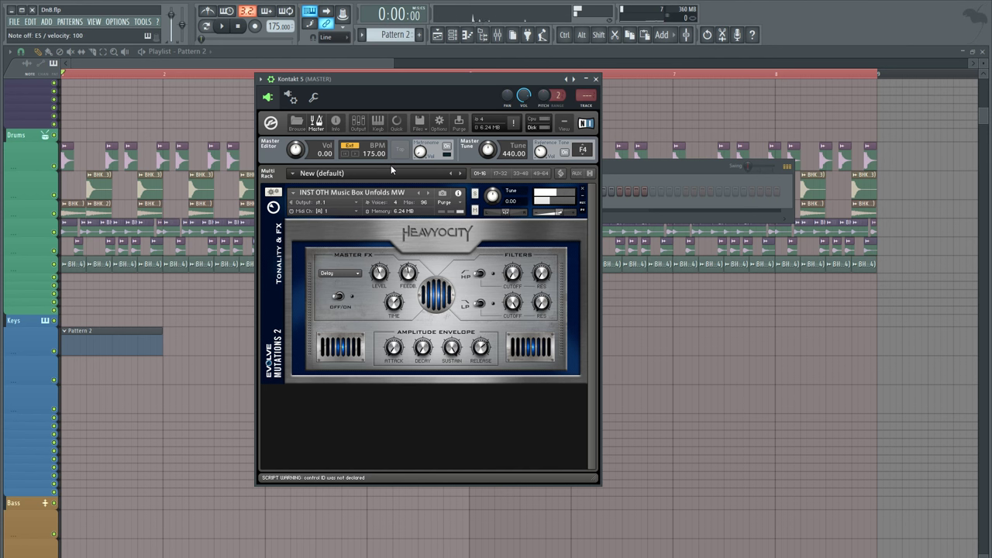
{"action": "left_click_drag", "start_coordinate": [477, 346], "coordinate": [476, 354]}
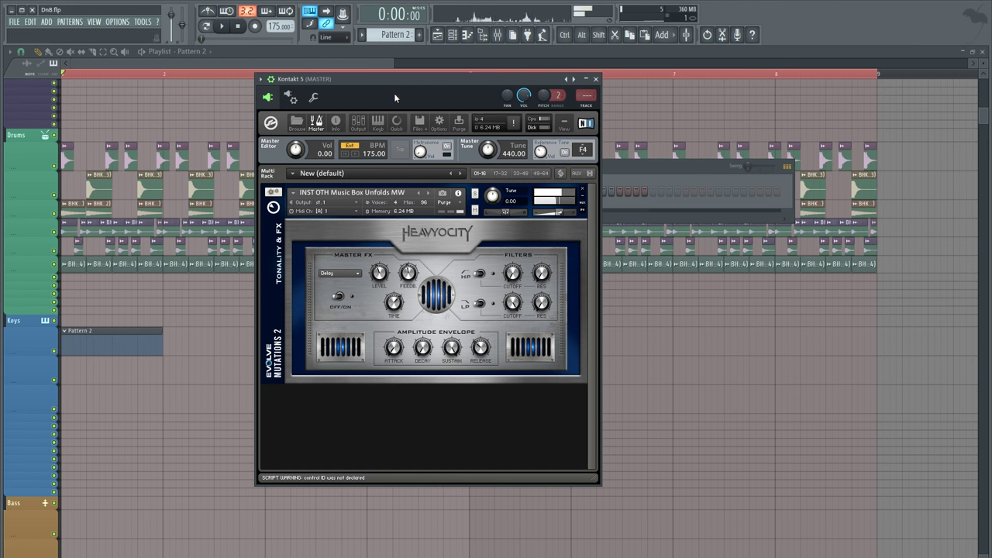
{"action": "left_click", "coordinate": [290, 97]}
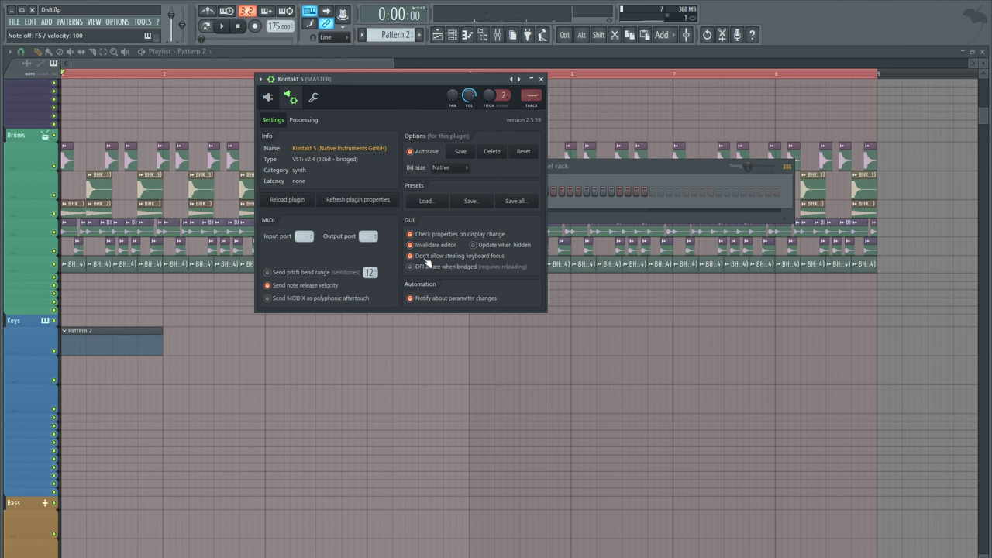
{"action": "left_click", "coordinate": [284, 101]}
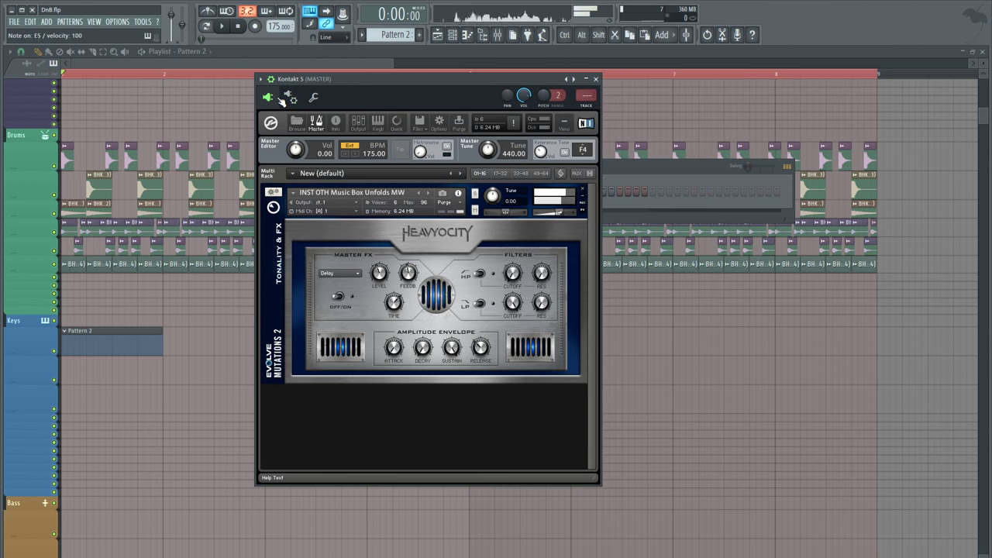
Open the piano roll for the Kontakt 5 channel and place a one-step G5 note at the start of bar 1
{"action": "left_click", "coordinate": [262, 78]}
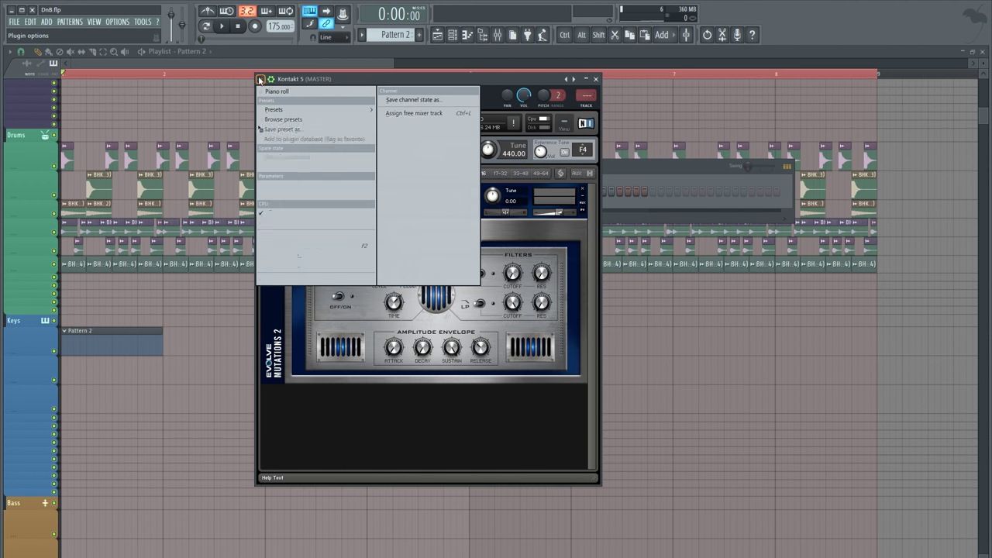
{"action": "left_click", "coordinate": [295, 92]}
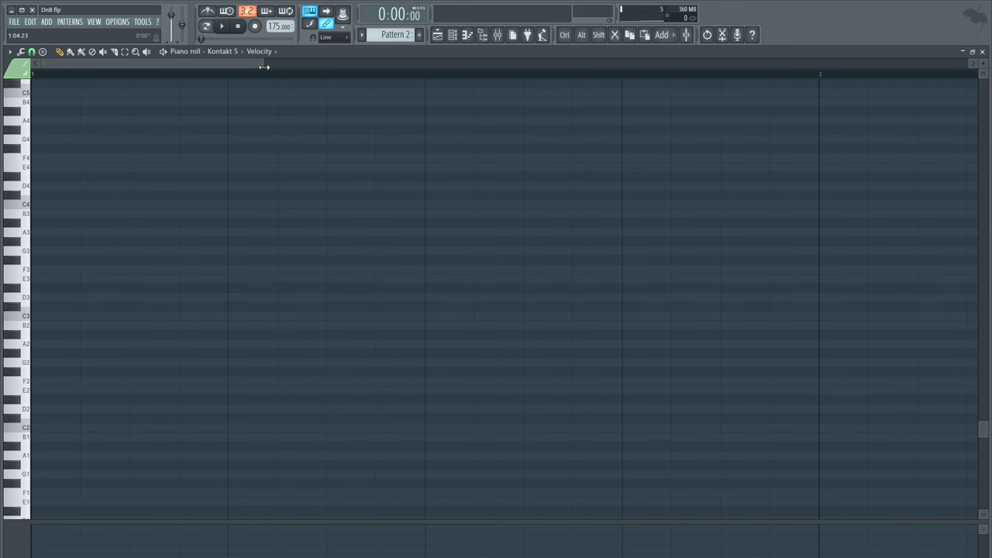
{"action": "left_click_drag", "start_coordinate": [264, 65], "coordinate": [235, 66]}
{"action": "scroll", "coordinate": [168, 345], "scroll_direction": "up", "scroll_amount": 3}
{"action": "scroll", "coordinate": [133, 349], "scroll_direction": "up", "scroll_amount": 2}
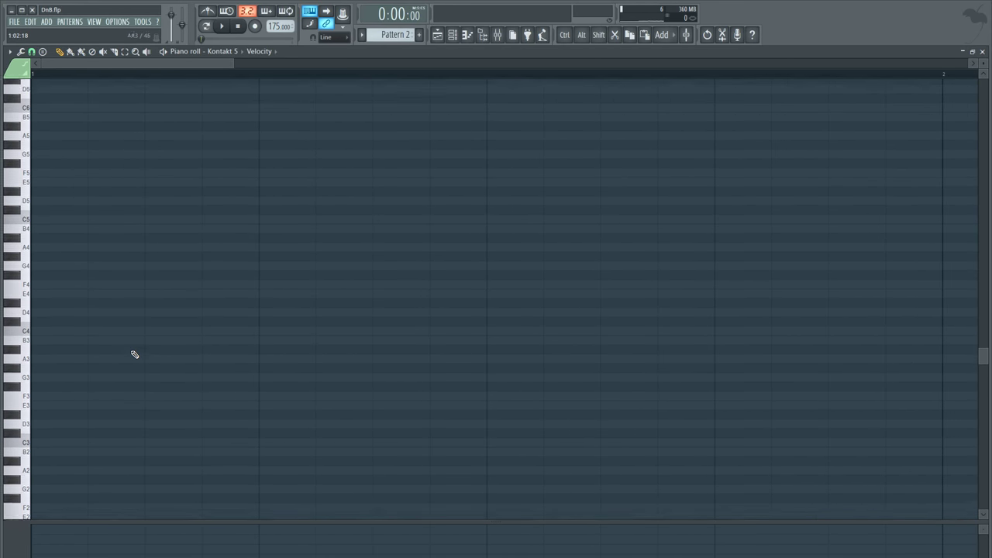
{"action": "scroll", "coordinate": [84, 356], "scroll_direction": "up", "scroll_amount": 2}
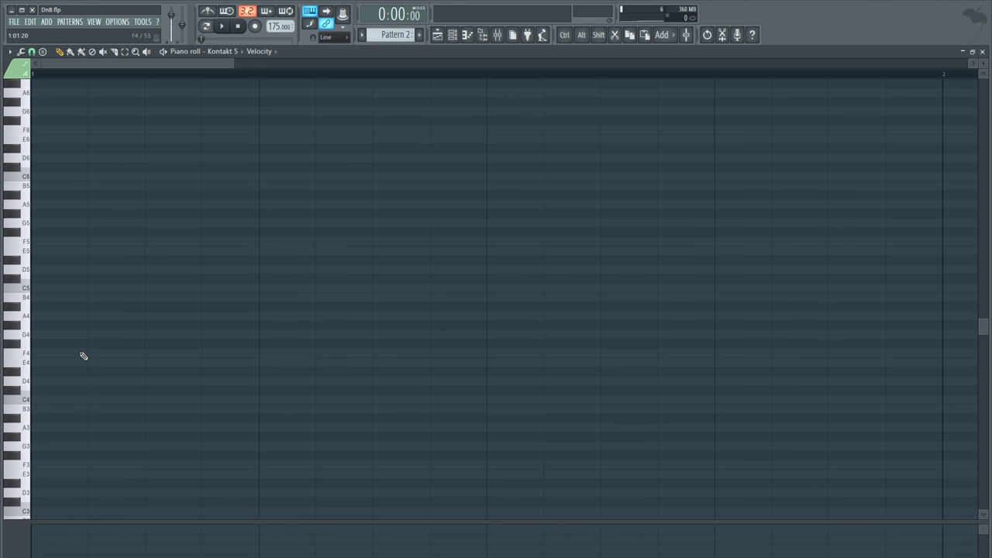
{"action": "scroll", "coordinate": [230, 76], "scroll_direction": "down", "scroll_amount": 2}
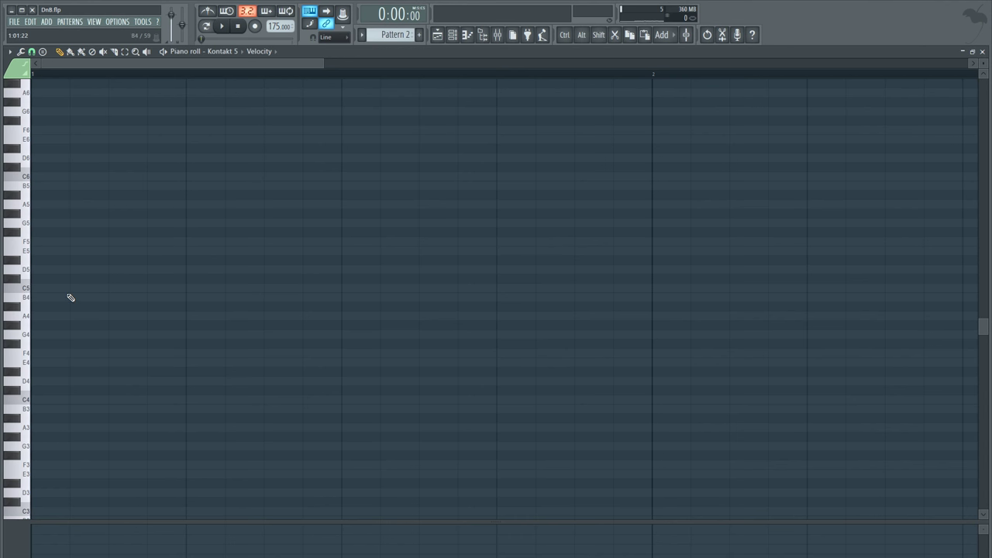
{"action": "scroll", "coordinate": [59, 314], "scroll_direction": "up", "scroll_amount": 2}
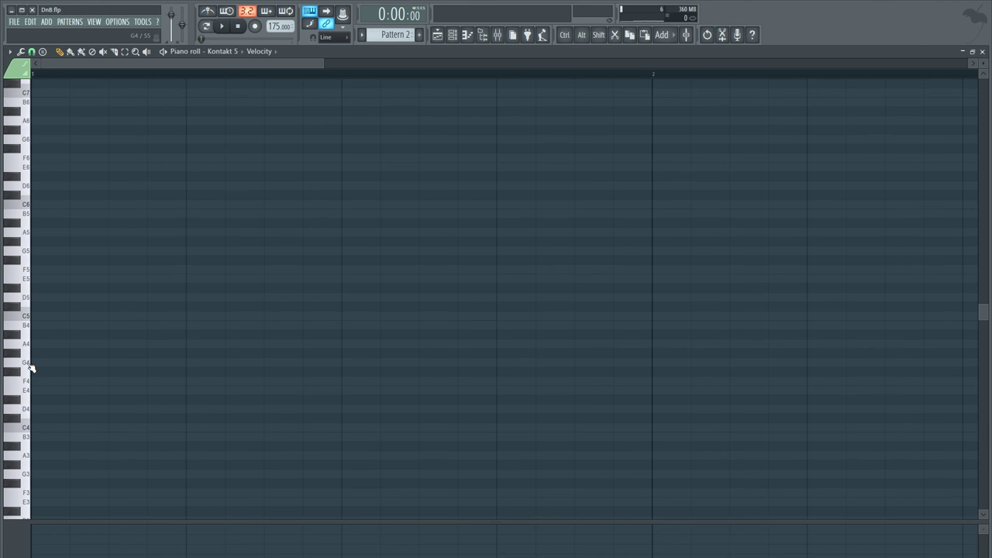
{"action": "scroll", "coordinate": [69, 269], "scroll_direction": "up", "scroll_amount": 2}
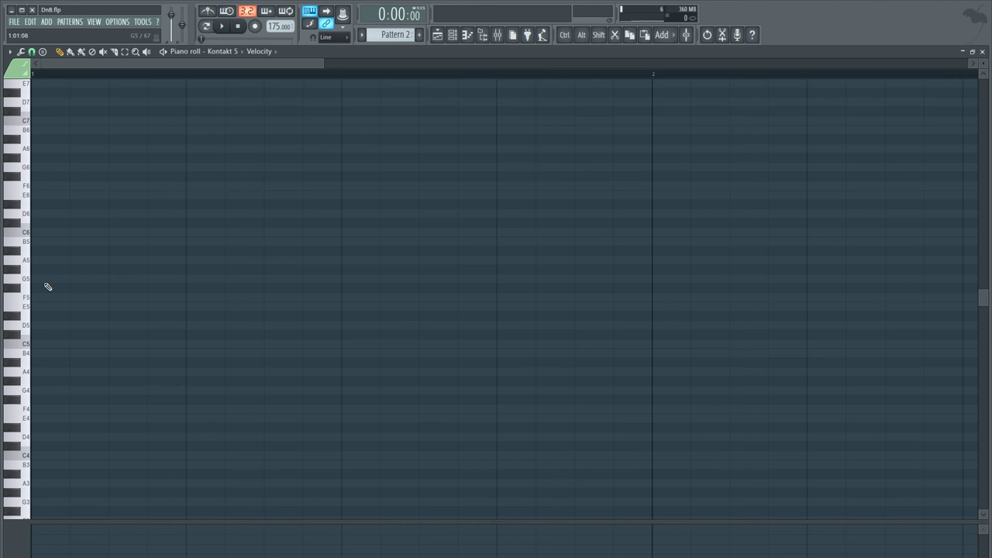
{"action": "left_click", "coordinate": [56, 280]}
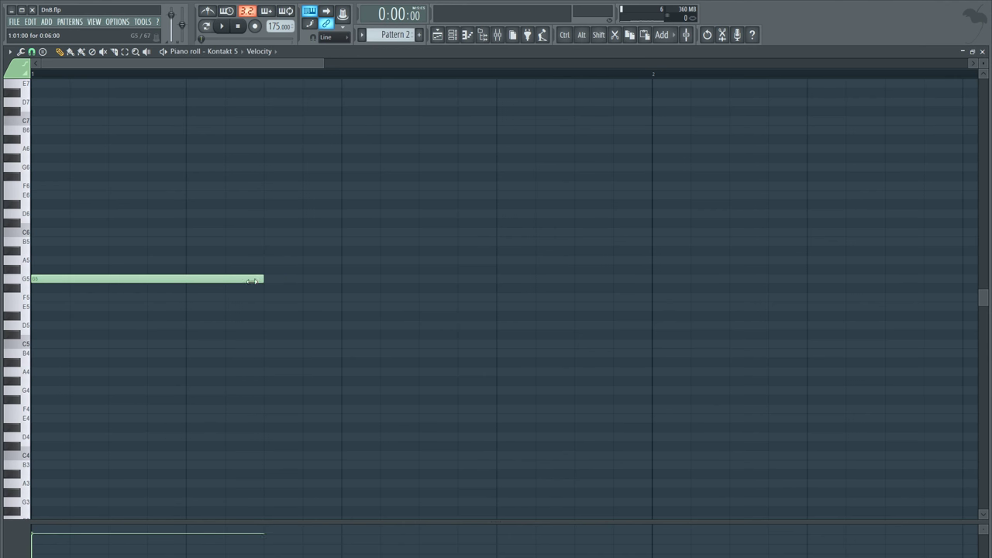
{"action": "left_click_drag", "start_coordinate": [252, 282], "coordinate": [64, 282]}
Add one-step D6, D#6 and D6 notes at steps 4, 7 and 10 of bar 1 and play back the melody
{"action": "scroll", "coordinate": [97, 315], "scroll_direction": "up", "scroll_amount": 2}
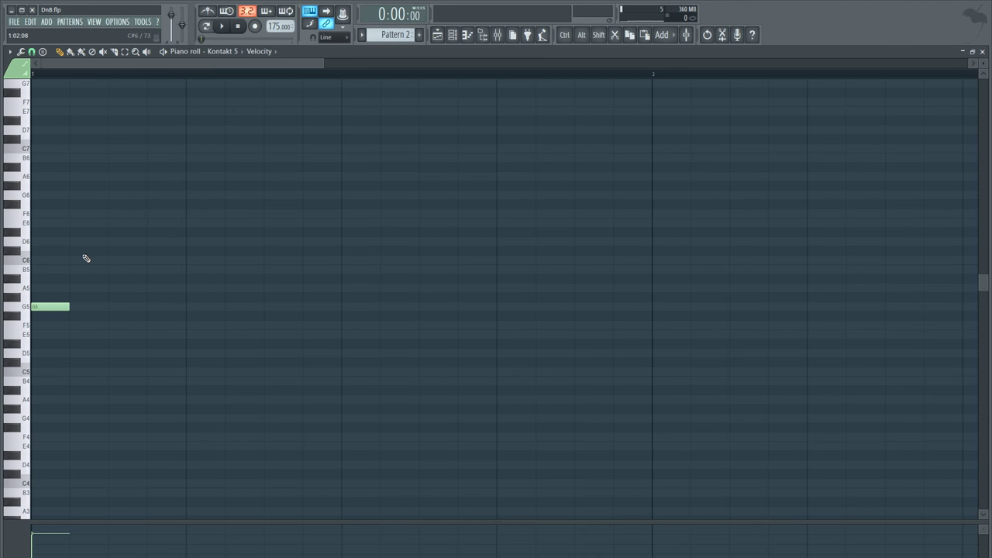
{"action": "key", "text": "space"}
{"action": "left_click", "coordinate": [158, 242]}
{"action": "left_click", "coordinate": [195, 233]}
{"action": "left_click", "coordinate": [267, 241]}
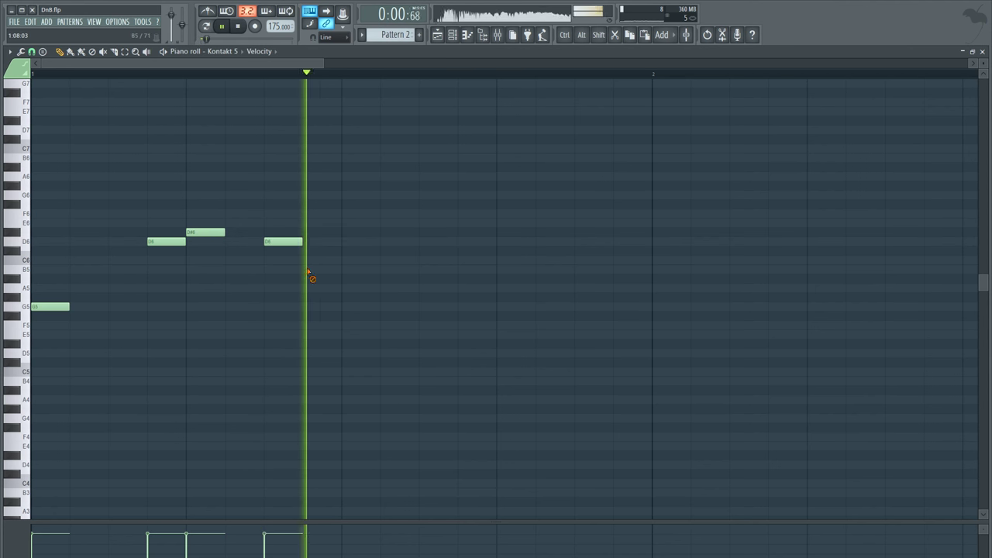
{"action": "left_click_drag", "start_coordinate": [285, 241], "coordinate": [323, 241]}
{"action": "left_click_drag", "start_coordinate": [205, 233], "coordinate": [414, 241]}
{"action": "key", "text": "space"}
{"action": "key", "text": "space"}
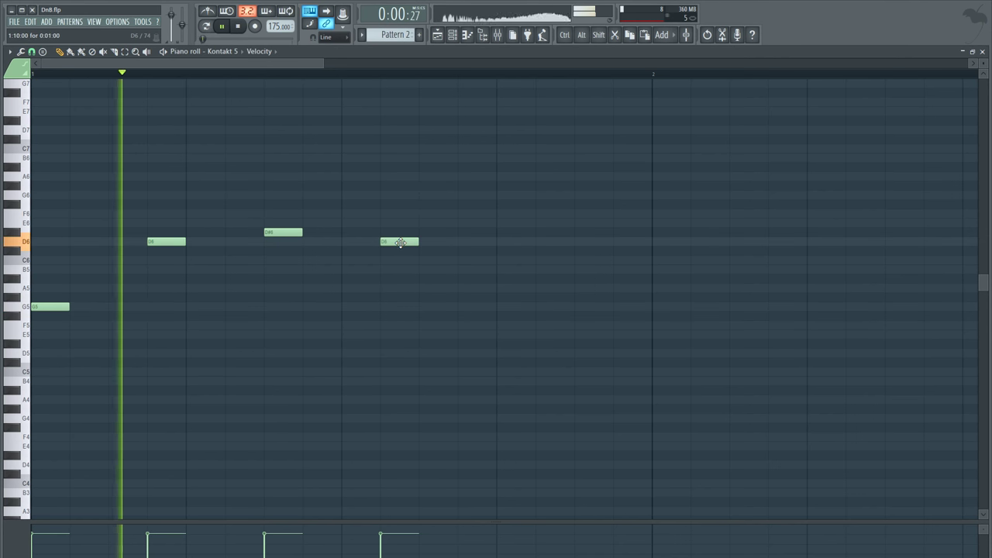
Add a one-step A#5 note at step 12 of bar 1, checking the melody by playback
{"action": "left_click", "coordinate": [436, 260]}
{"action": "key", "text": "space"}
{"action": "key", "text": "space"}
{"action": "left_click_drag", "start_coordinate": [435, 262], "coordinate": [463, 276]}
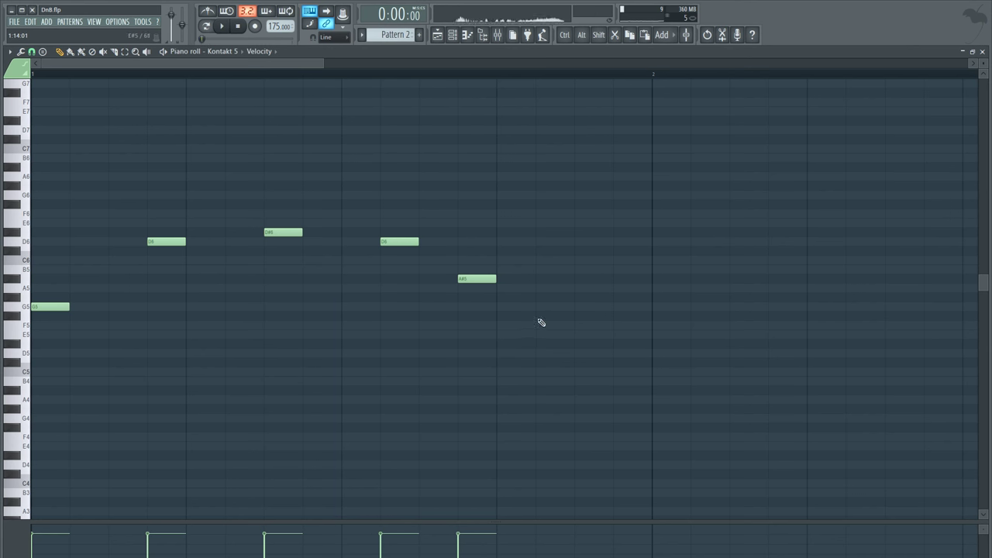
Try A5 and A#5 notes at different steps near the end of bar 1, then remove them
{"action": "left_click", "coordinate": [546, 289]}
{"action": "left_click", "coordinate": [624, 279]}
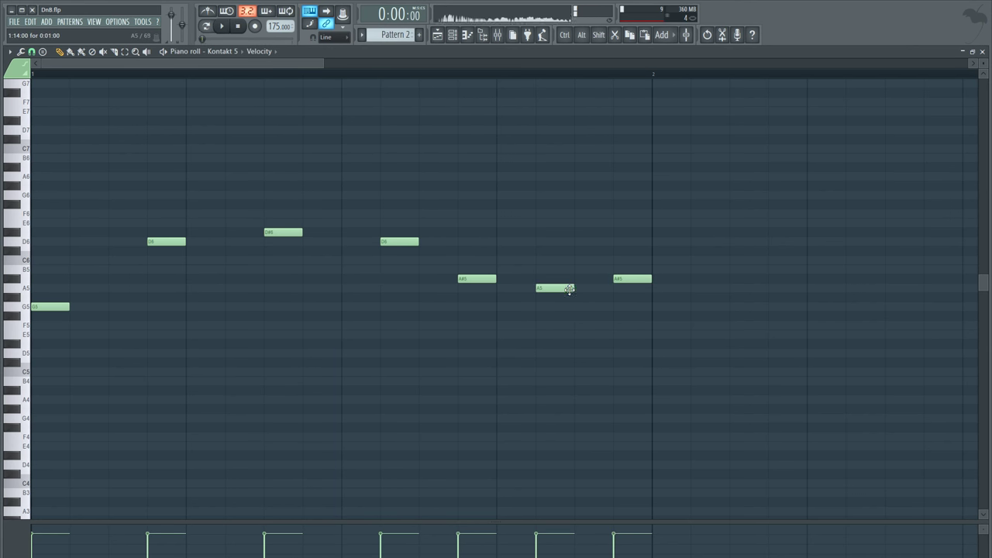
{"action": "left_click_drag", "start_coordinate": [569, 288], "coordinate": [608, 288]}
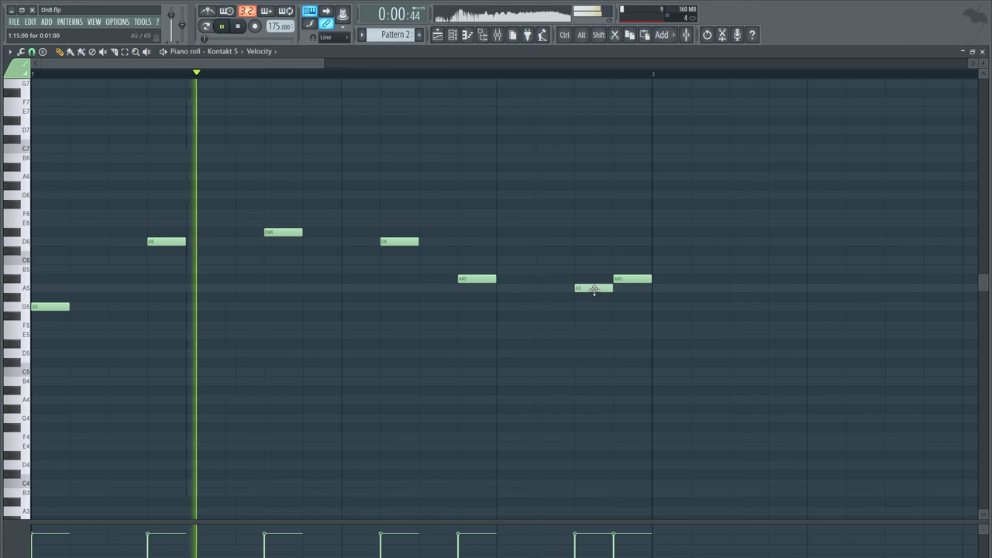
{"action": "right_click", "coordinate": [643, 279]}
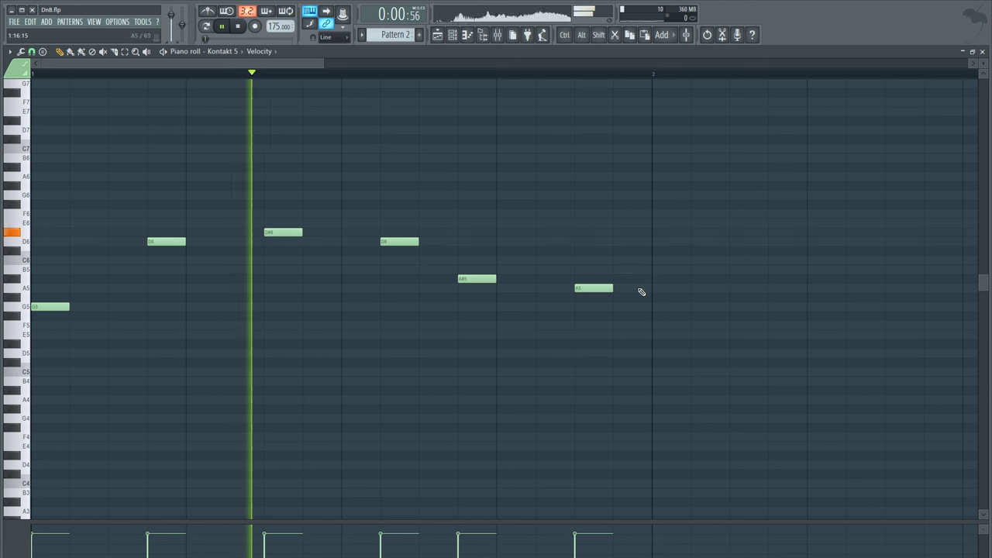
{"action": "left_click", "coordinate": [555, 280]}
{"action": "right_click", "coordinate": [561, 280]}
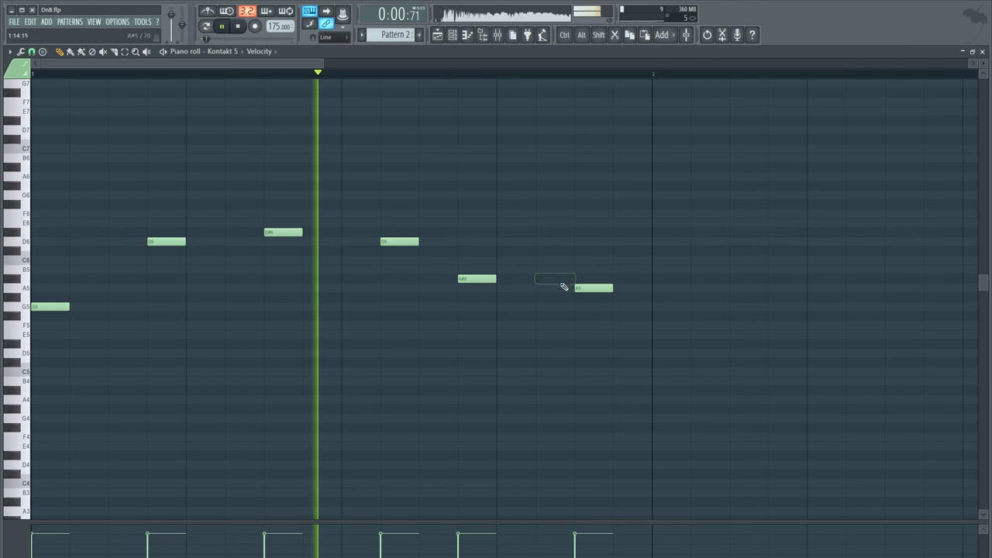
{"action": "left_click", "coordinate": [560, 288]}
{"action": "right_click", "coordinate": [593, 289]}
{"action": "right_click", "coordinate": [557, 288]}
End bar 1 with a D6 note at step 15 and a D#6 note at step 16
{"action": "left_click", "coordinate": [546, 242]}
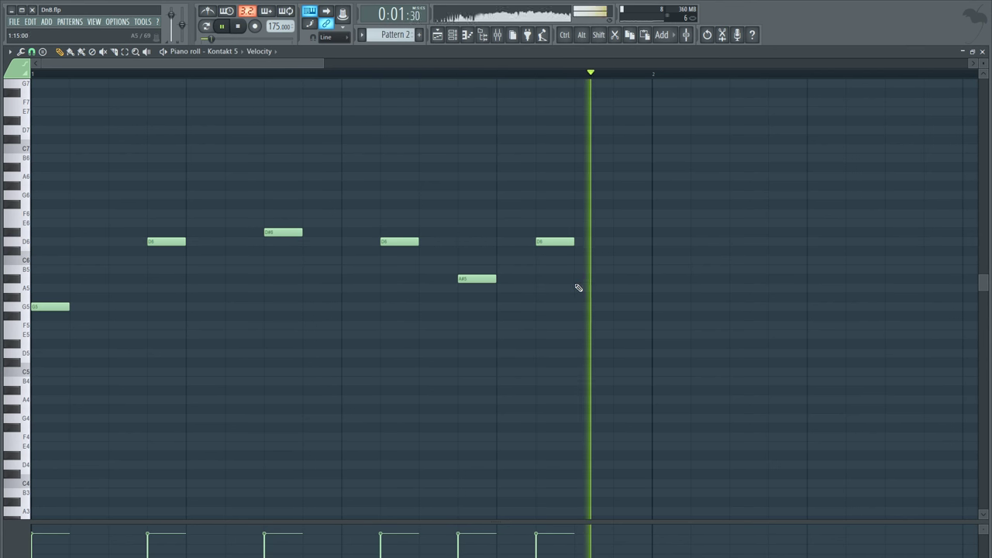
{"action": "left_click_drag", "start_coordinate": [547, 242], "coordinate": [576, 245]}
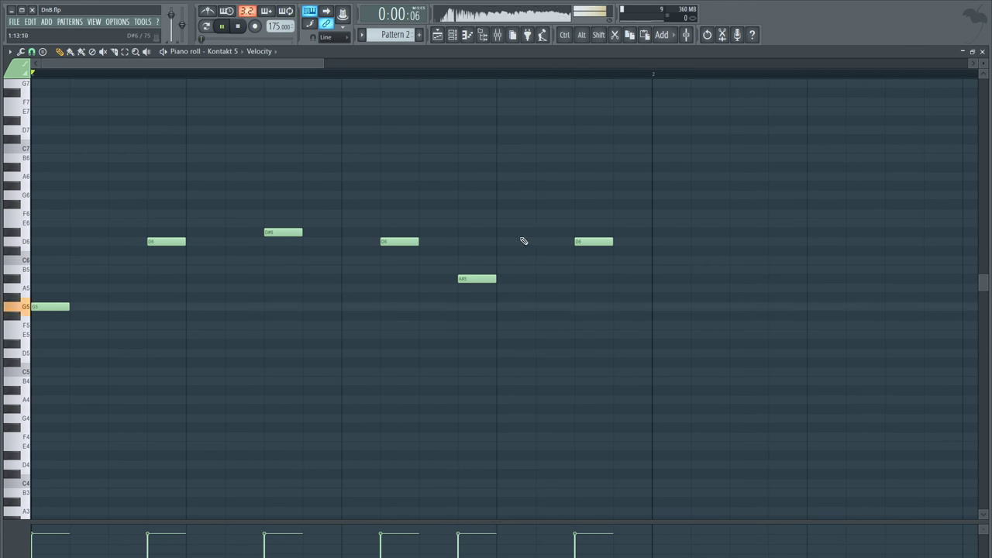
{"action": "left_click", "coordinate": [542, 232]}
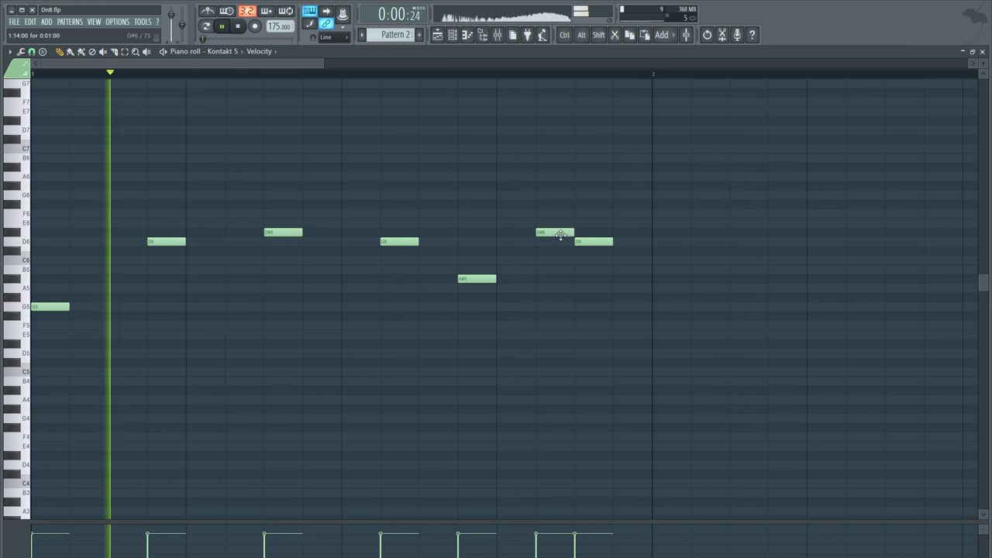
{"action": "left_click_drag", "start_coordinate": [554, 233], "coordinate": [620, 230]}
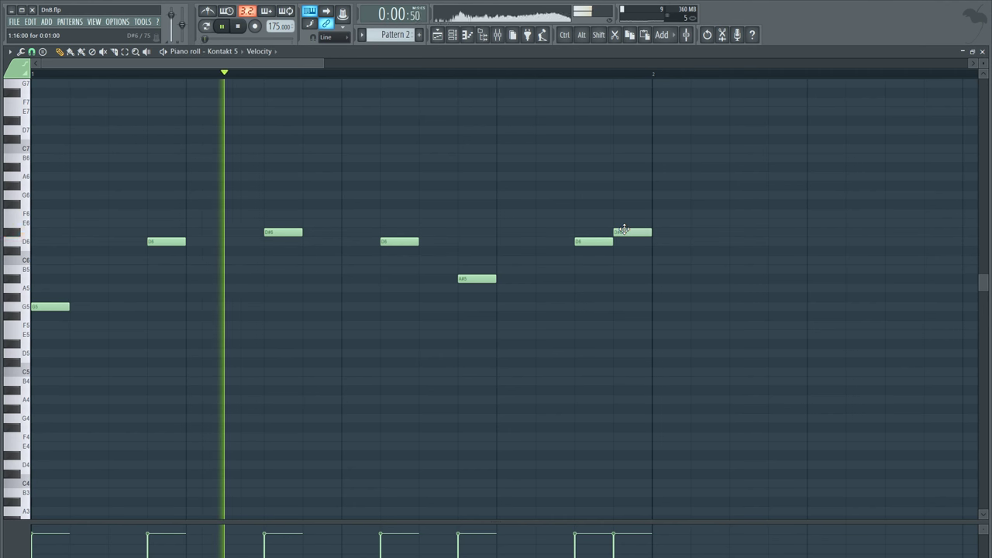
{"action": "key", "text": "space"}
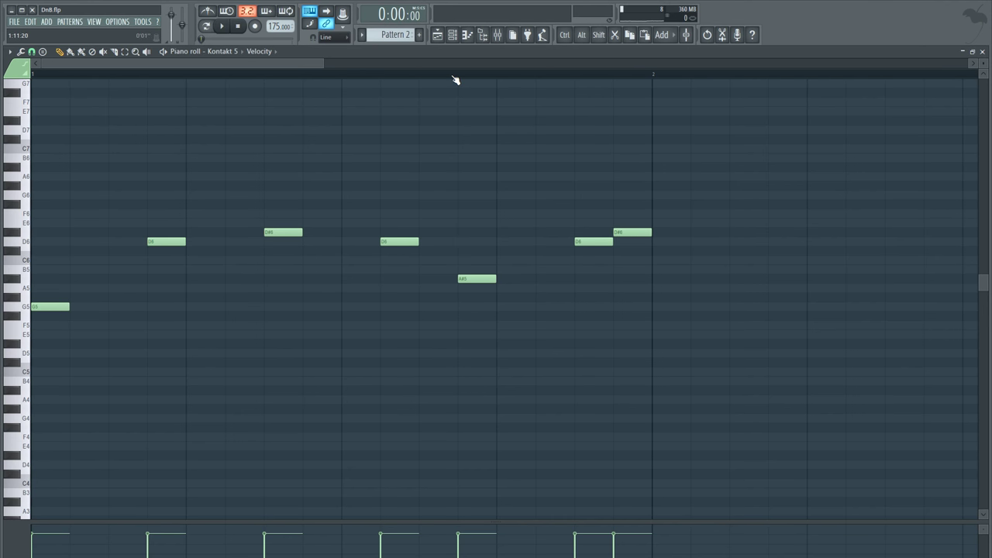
Try the whole melody one octave lower and compare it by playback with the original octave
{"action": "scroll", "coordinate": [456, 80], "scroll_direction": "down", "scroll_amount": 3}
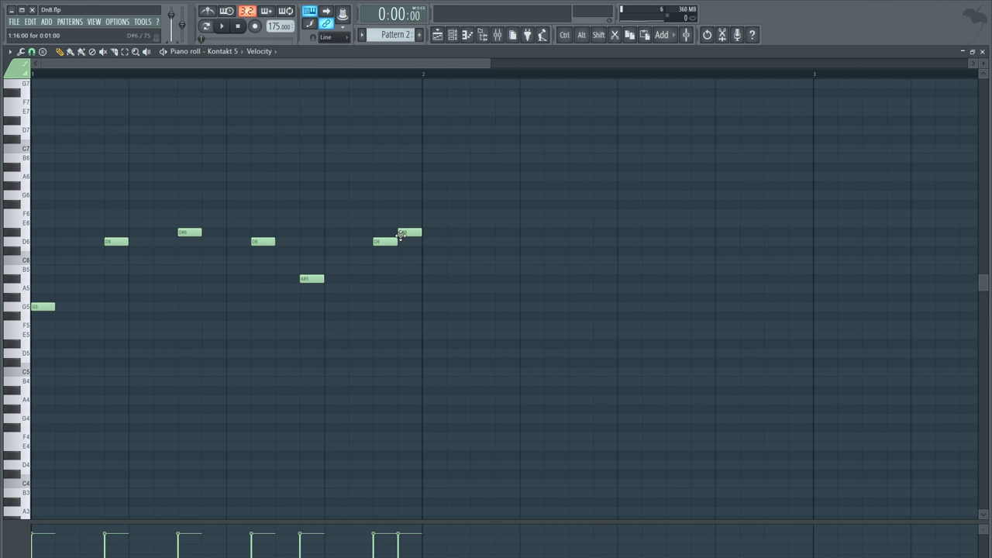
{"action": "key", "text": "ctrl+Down"}
{"action": "key", "text": "space"}
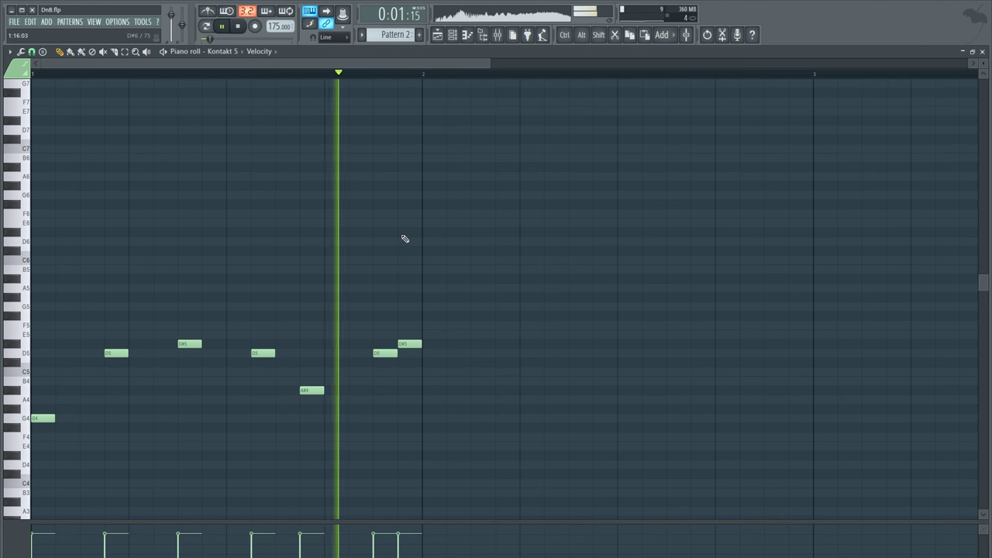
{"action": "key", "text": "ctrl+Up"}
{"action": "key", "text": "space"}
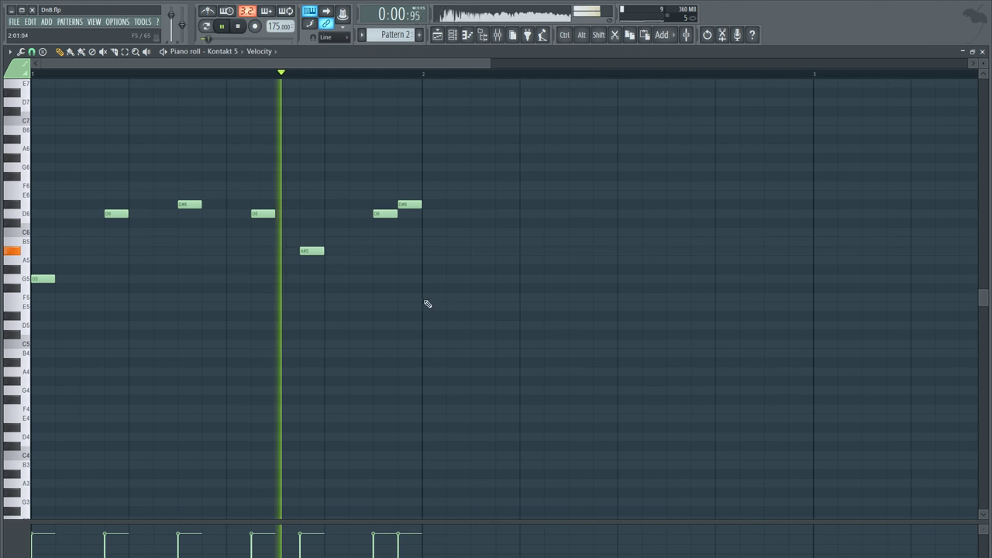
{"action": "key", "text": "space"}
Return to the playlist and place copies of Pattern 2 in bars 2, 3 and 4 of the first Keys track
{"action": "key", "text": "F5"}
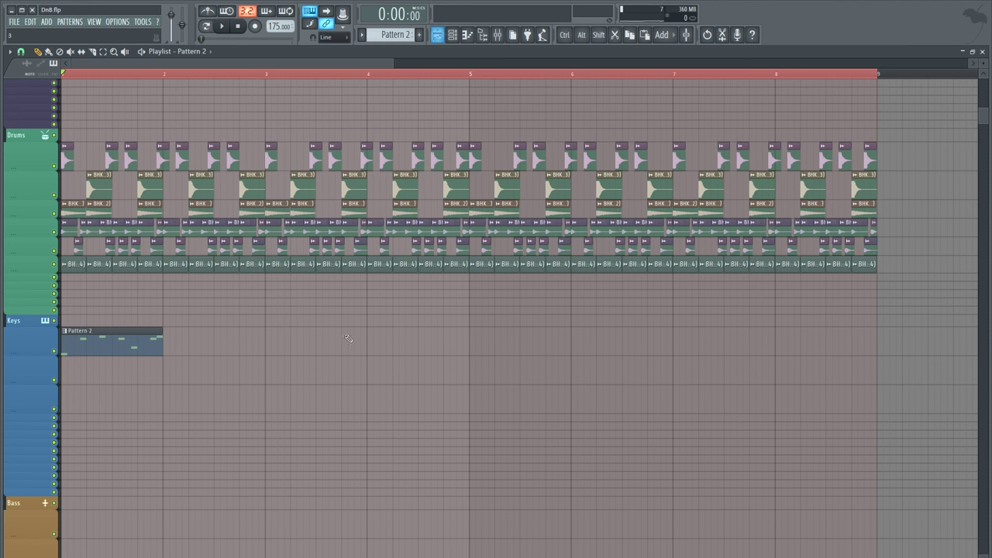
{"action": "left_click", "coordinate": [167, 342]}
{"action": "left_click", "coordinate": [275, 343]}
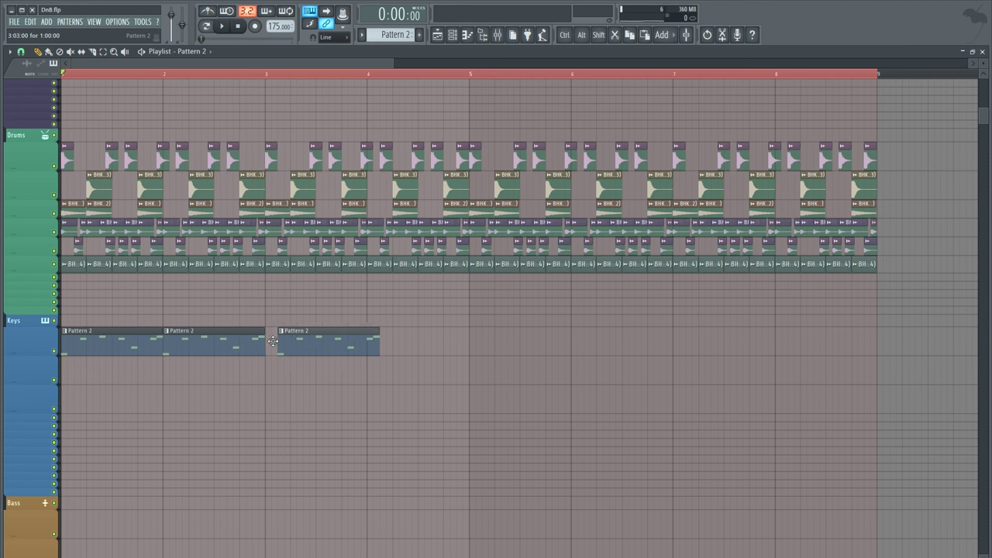
{"action": "left_click_drag", "start_coordinate": [303, 344], "coordinate": [293, 341]}
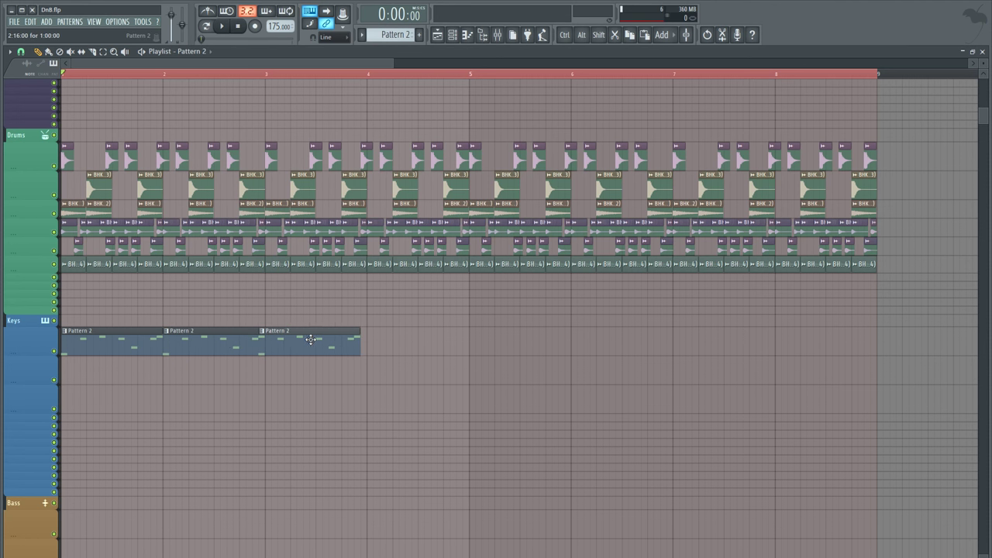
{"action": "left_click", "coordinate": [391, 339]}
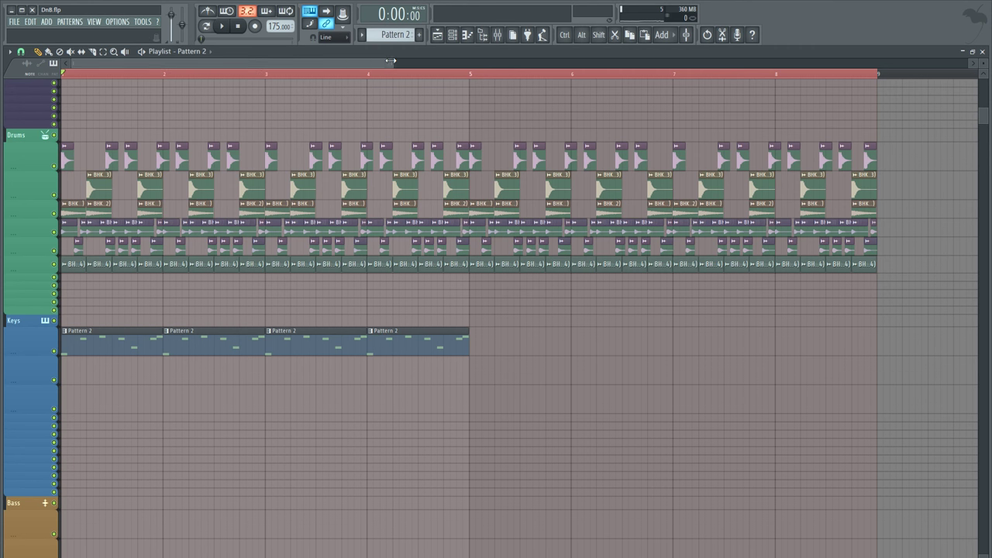
Reopen Pattern 2's notes, play the melody and delete the closing D6 and D#6 notes at steps 15 and 16
{"action": "left_click_drag", "start_coordinate": [396, 63], "coordinate": [226, 65]}
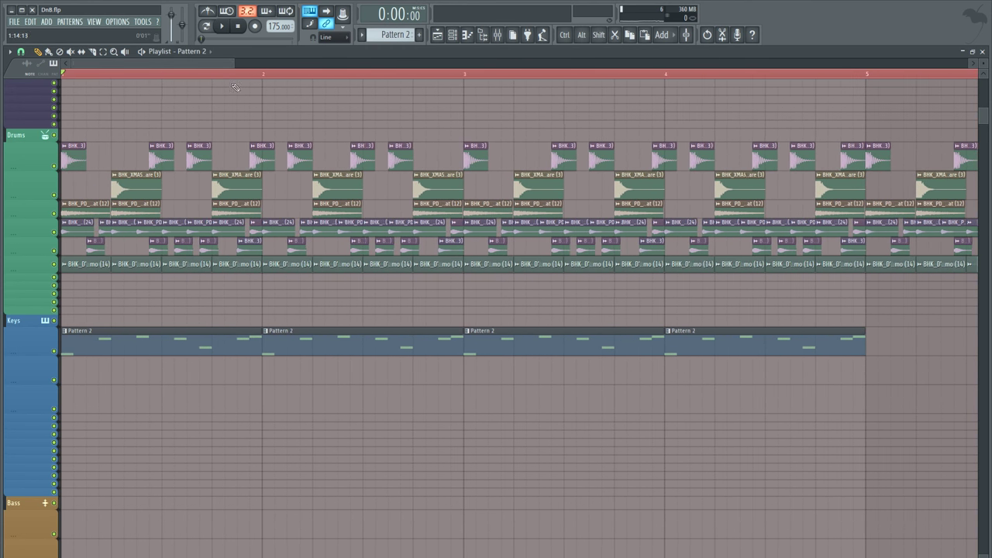
{"action": "double_click", "coordinate": [130, 341]}
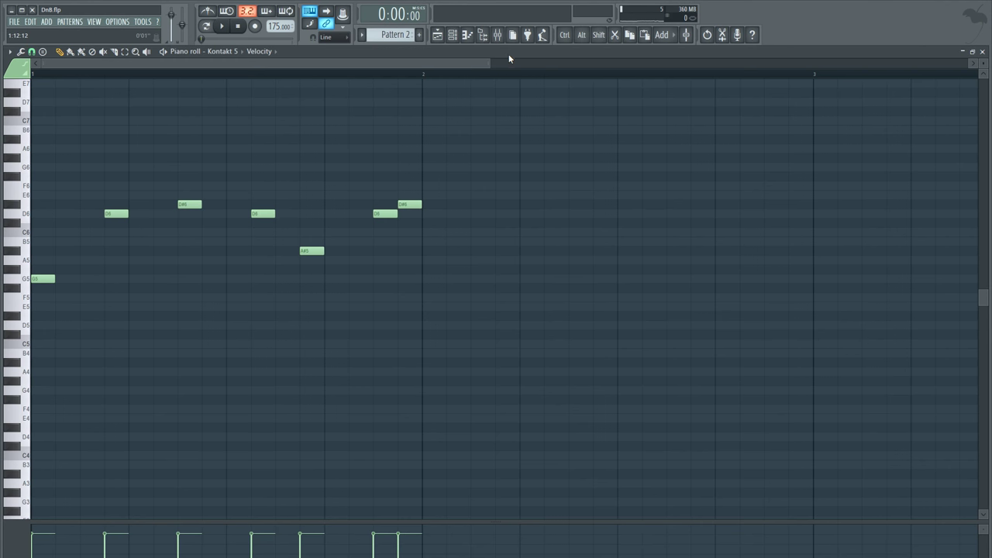
{"action": "left_click_drag", "start_coordinate": [488, 63], "coordinate": [376, 83]}
{"action": "key", "text": "space"}
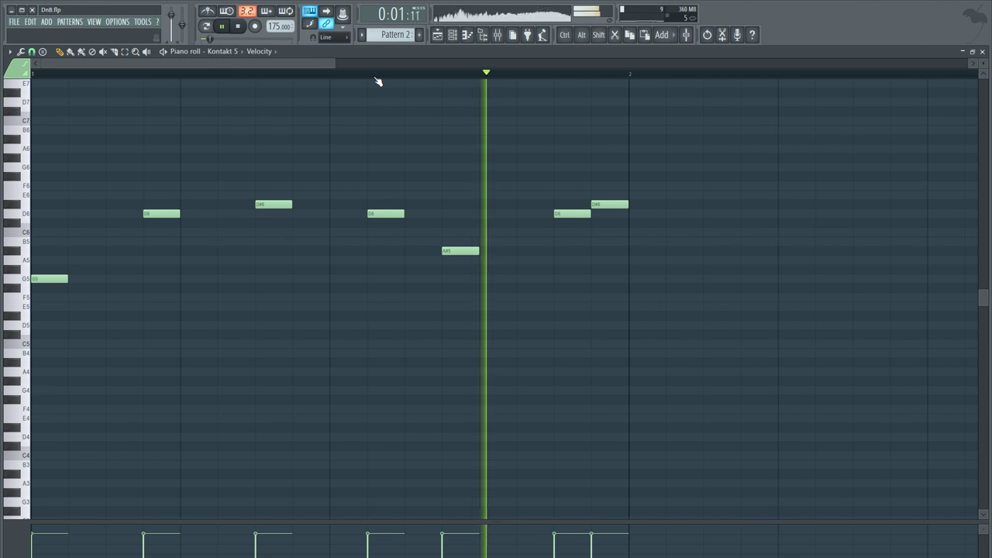
{"action": "key", "text": "space"}
{"action": "key", "text": "space"}
{"action": "right_click", "coordinate": [607, 205]}
{"action": "right_click", "coordinate": [572, 214]}
{"action": "key", "text": "space"}
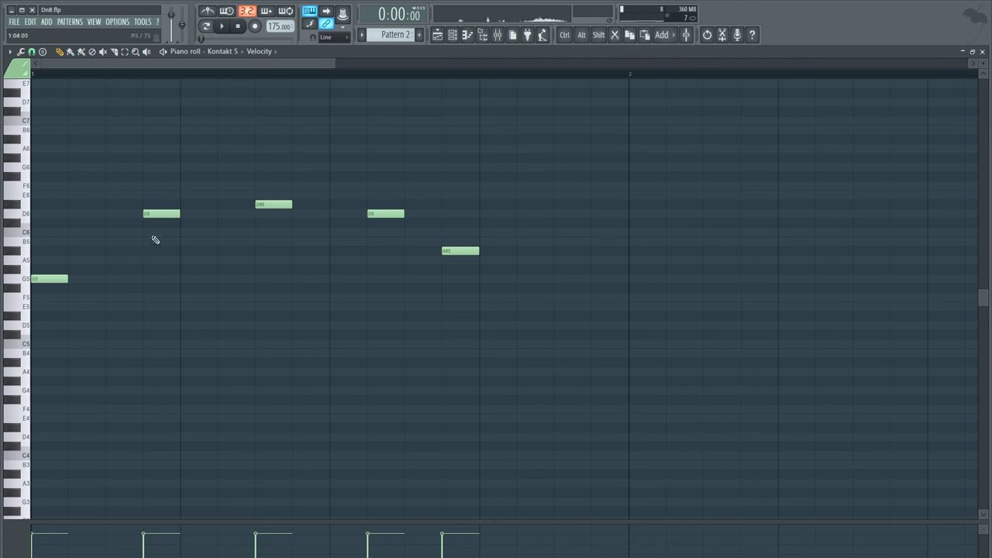
Move the D6 note at step 10 to step 9, raise the step 12 note to C6 and add a D6 note at step 15
{"action": "mouse_move", "coordinate": [261, 203]}
{"action": "left_mouse_down"}
{"action": "mouse_move", "coordinate": [190, 212]}
{"action": "mouse_move", "coordinate": [229, 212]}
{"action": "mouse_move", "coordinate": [228, 223]}
{"action": "mouse_move", "coordinate": [226, 203]}
{"action": "mouse_move", "coordinate": [255, 203]}
{"action": "left_mouse_up"}
{"action": "key", "text": "space"}
{"action": "key", "text": "space"}
{"action": "key", "text": "space"}
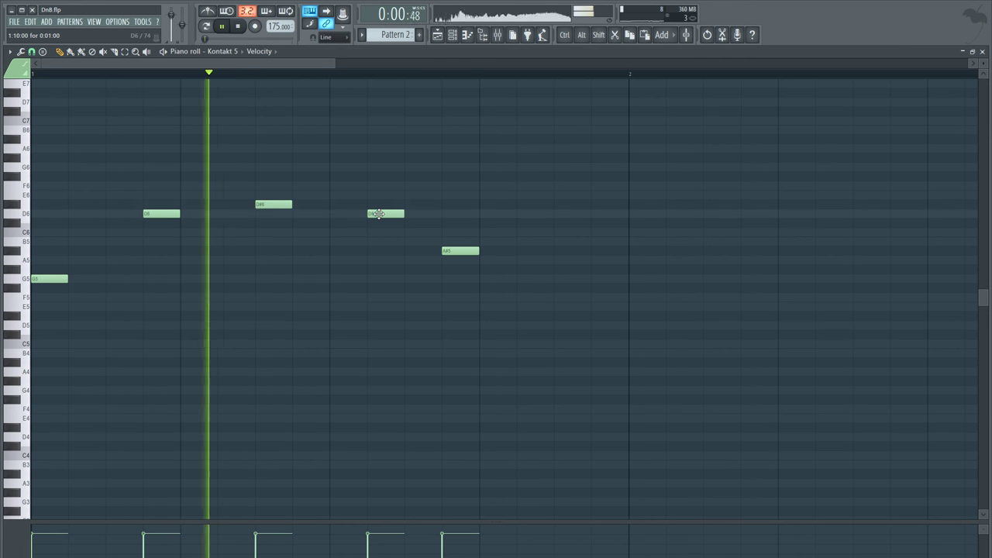
{"action": "left_click_drag", "start_coordinate": [380, 214], "coordinate": [344, 217]}
{"action": "left_click_drag", "start_coordinate": [463, 245], "coordinate": [450, 226]}
{"action": "left_click", "coordinate": [517, 214]}
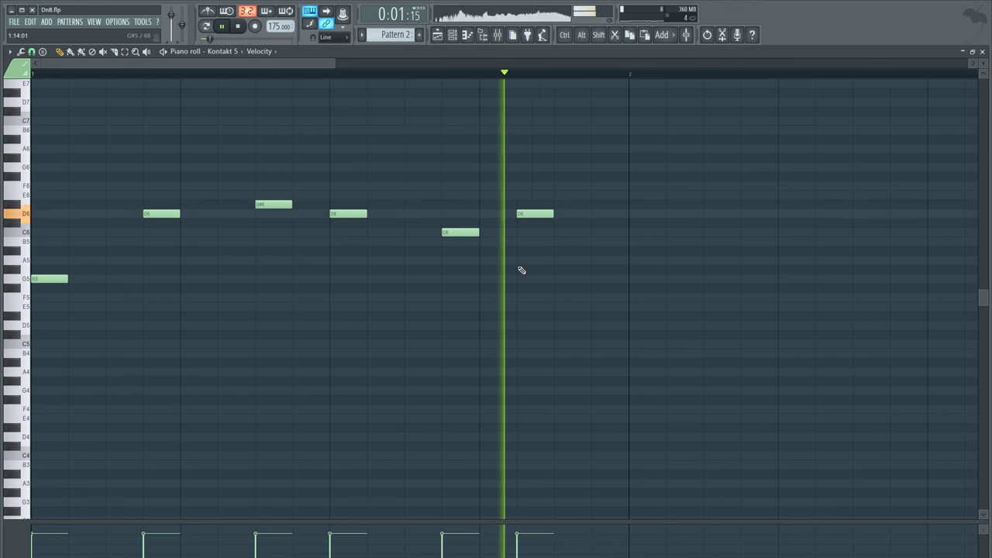
{"action": "left_click_drag", "start_coordinate": [527, 214], "coordinate": [546, 216]}
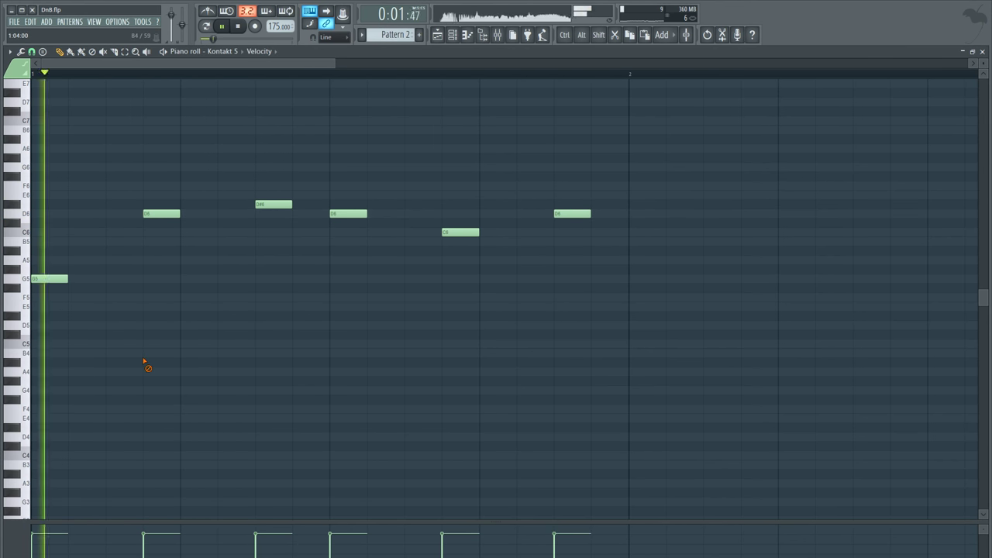
Return to the playlist, make the bar 4 clip a unique pattern and open its notes for editing
{"action": "left_click", "coordinate": [438, 34]}
{"action": "key", "text": "space"}
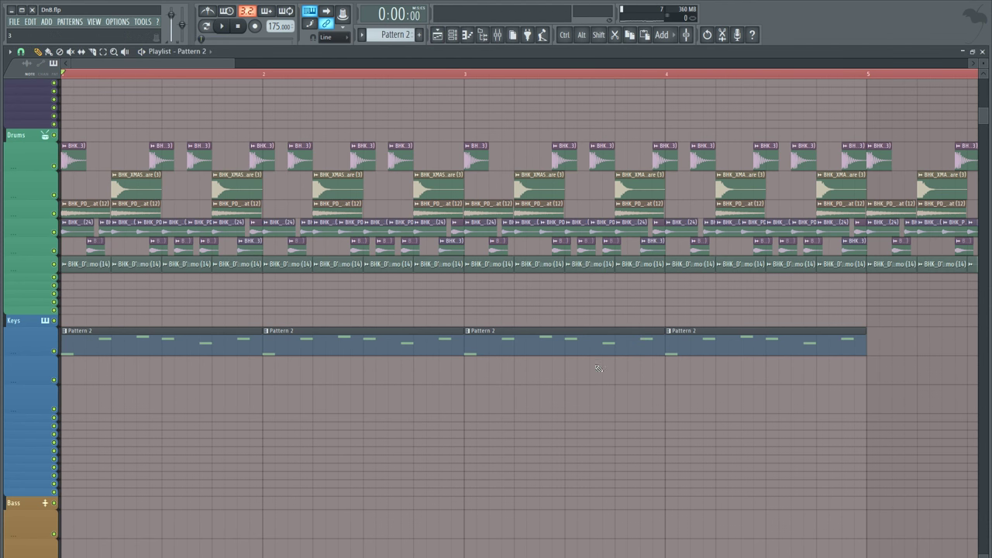
{"action": "left_click", "coordinate": [669, 332]}
{"action": "left_click", "coordinate": [695, 391]}
{"action": "double_click", "coordinate": [706, 348]}
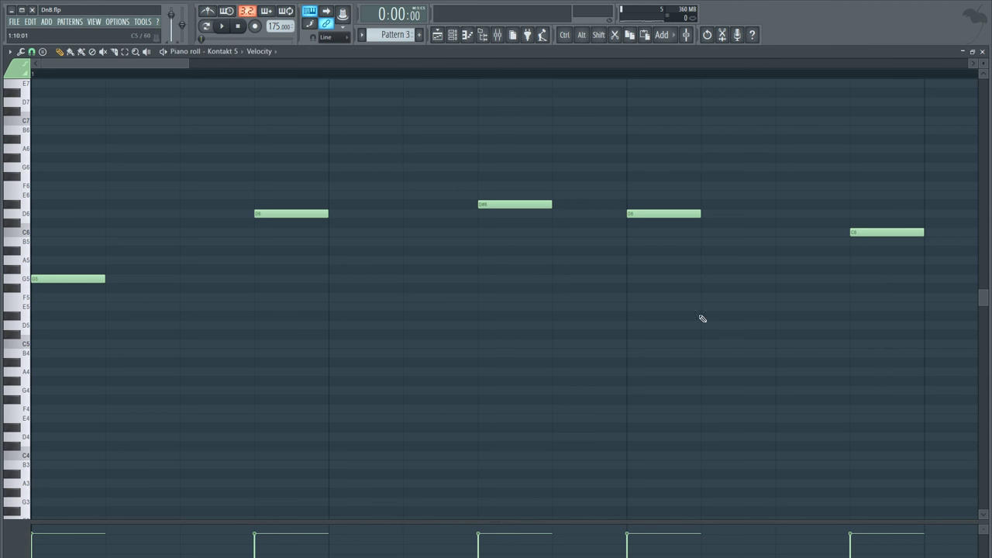
{"action": "scroll", "coordinate": [611, 75], "scroll_direction": "down", "scroll_amount": 5}
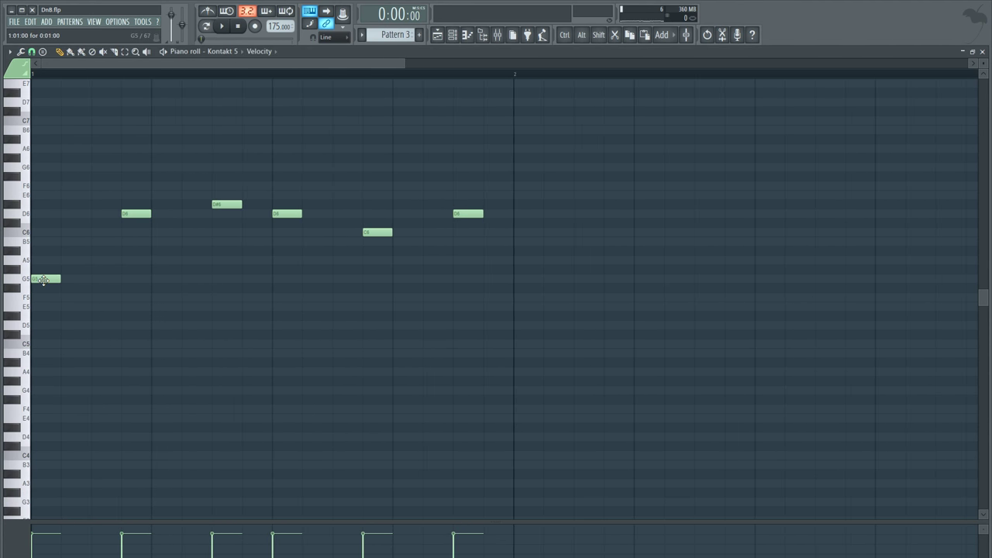
Try a Pattern 3 variation with notes A6, F6, D#6, F6, D#6 and E6, and play it back
{"action": "left_click_drag", "start_coordinate": [44, 281], "coordinate": [23, 153]}
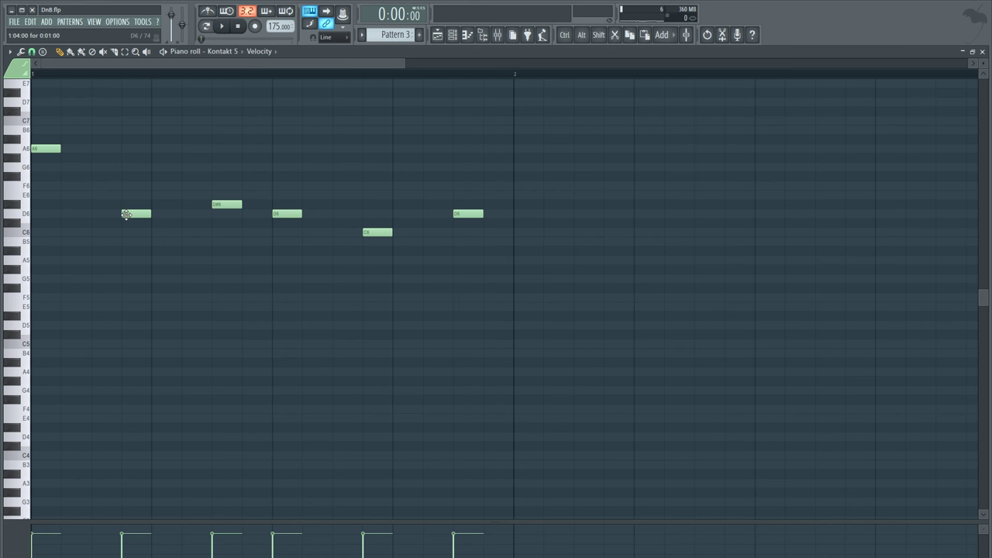
{"action": "left_click_drag", "start_coordinate": [126, 215], "coordinate": [127, 185]}
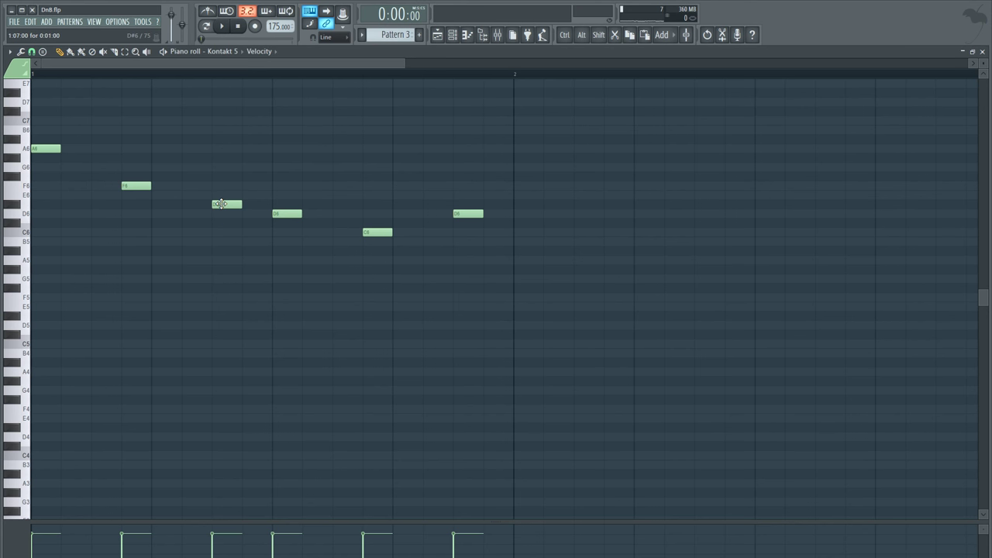
{"action": "key", "text": "space"}
{"action": "left_click_drag", "start_coordinate": [285, 213], "coordinate": [288, 186]}
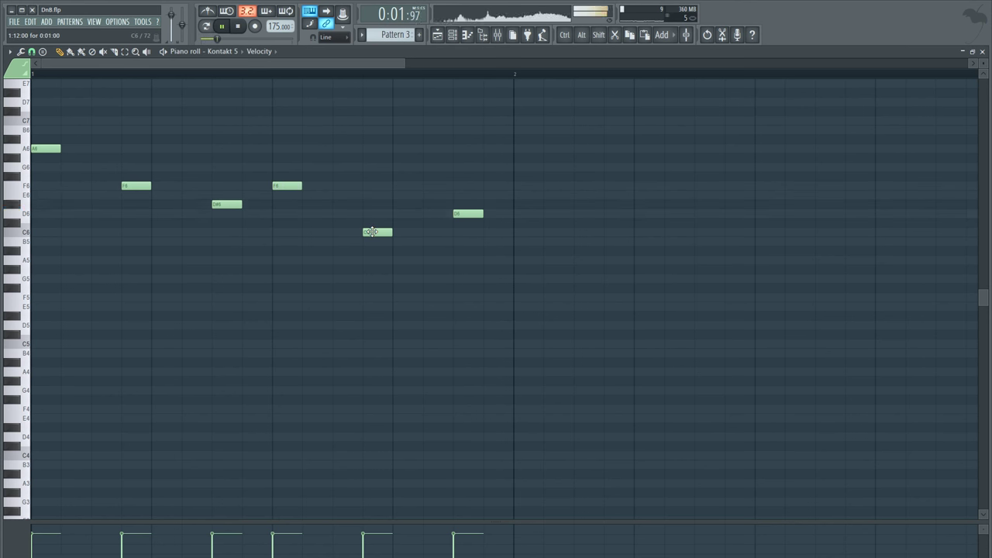
{"action": "left_click_drag", "start_coordinate": [371, 231], "coordinate": [368, 201]}
{"action": "left_click_drag", "start_coordinate": [461, 214], "coordinate": [466, 194]}
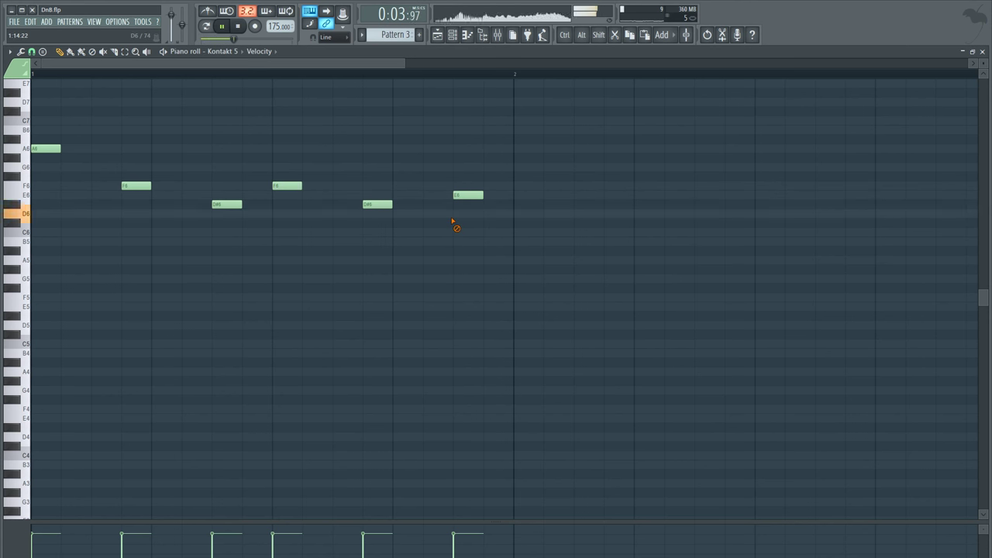
{"action": "key", "text": "space"}
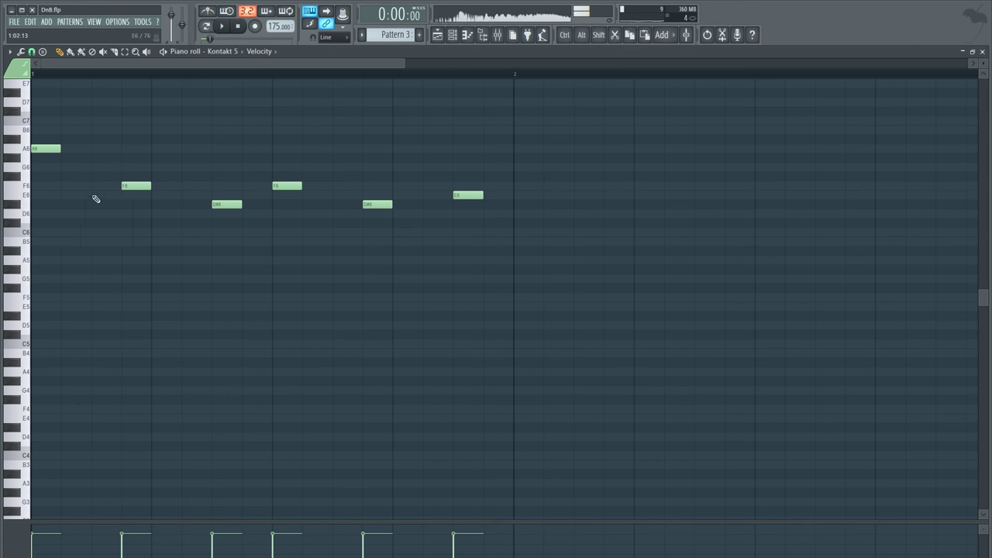
Try D6 as Pattern 3's first note, F6 at step 12 and D6, G6 and D#6 as its closing note during playback
{"action": "mouse_move", "coordinate": [465, 204]}
{"action": "left_mouse_down"}
{"action": "mouse_move", "coordinate": [465, 235]}
{"action": "mouse_move", "coordinate": [460, 211]}
{"action": "left_mouse_up"}
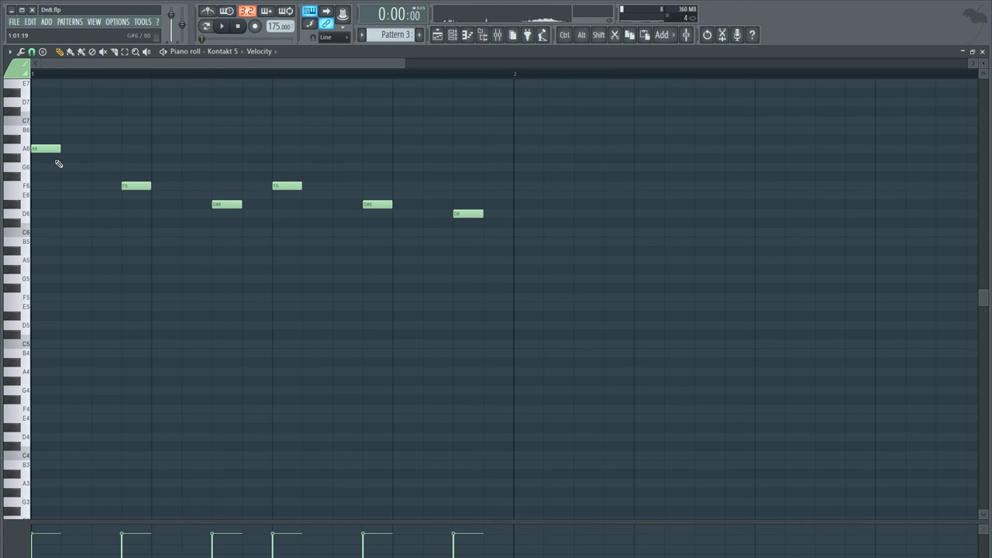
{"action": "left_click_drag", "start_coordinate": [47, 149], "coordinate": [35, 207]}
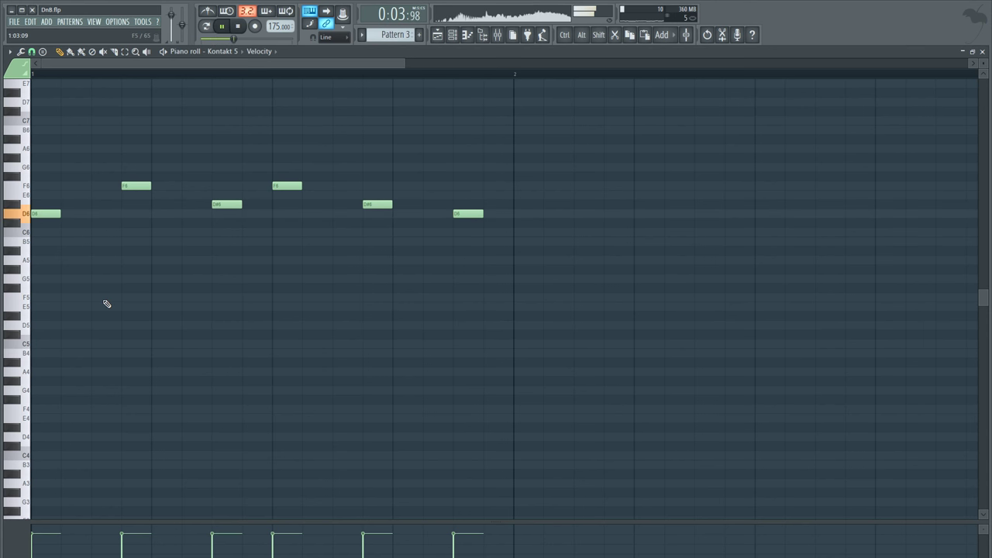
{"action": "key", "text": "space"}
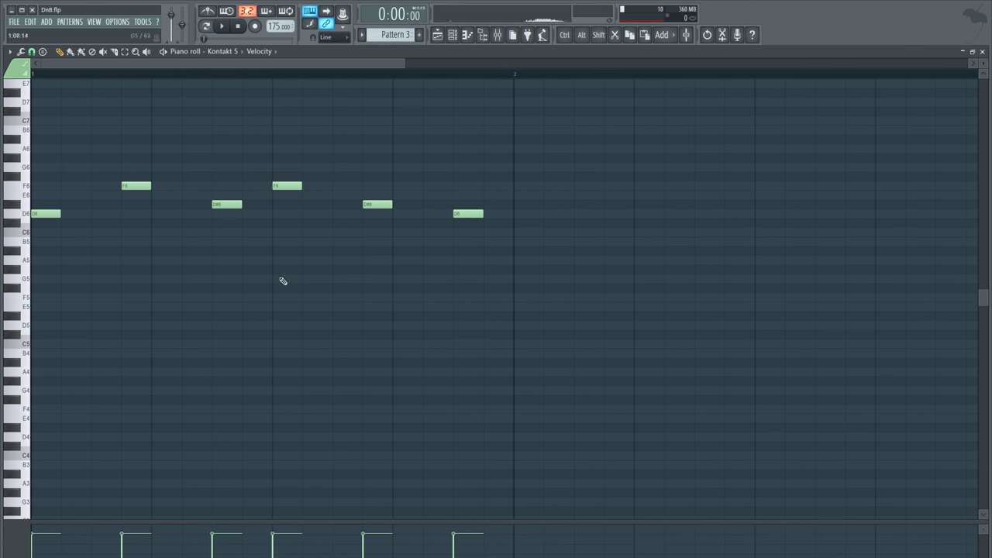
{"action": "left_click_drag", "start_coordinate": [467, 190], "coordinate": [467, 167]}
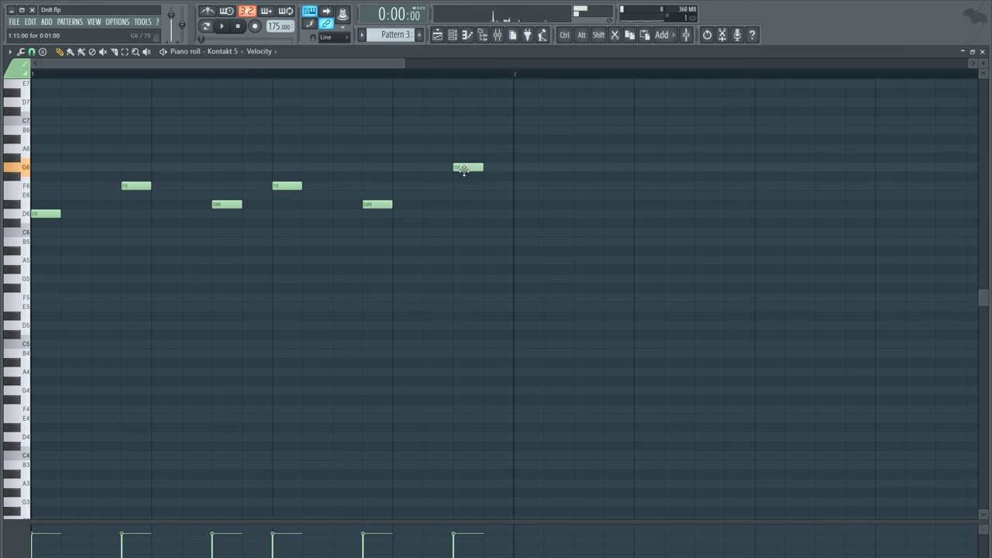
{"action": "key", "text": "space"}
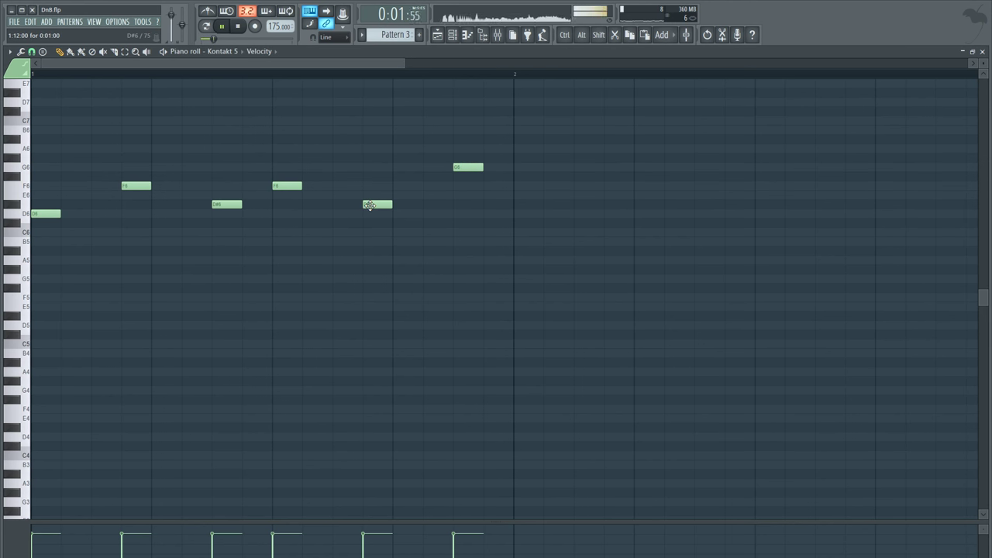
{"action": "left_click_drag", "start_coordinate": [468, 164], "coordinate": [462, 188]}
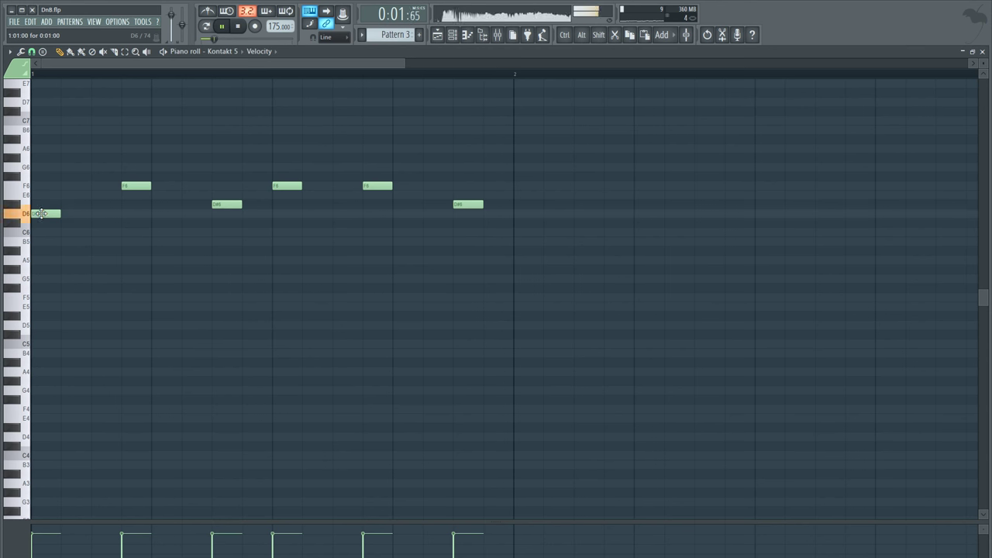
Set Pattern 3's first note to F6, the notes at steps 4 and 9 to D6 and the step 12 note to C6
{"action": "left_click_drag", "start_coordinate": [41, 213], "coordinate": [44, 195]}
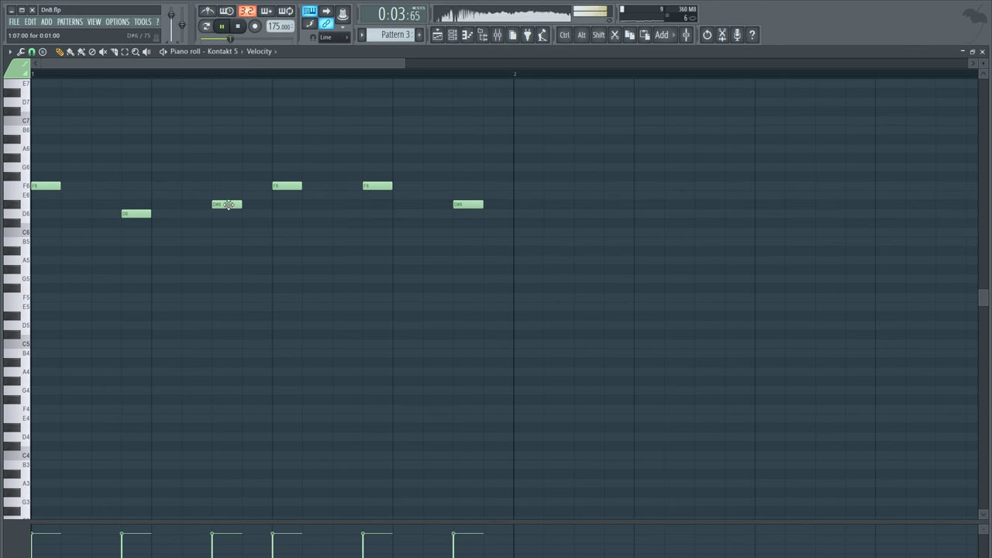
{"action": "left_click_drag", "start_coordinate": [286, 187], "coordinate": [286, 213]}
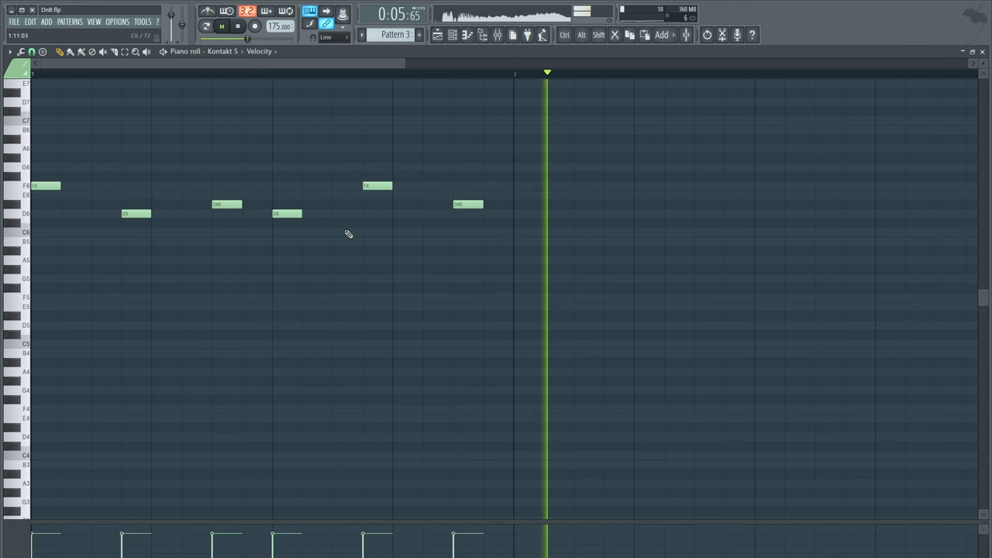
{"action": "left_click_drag", "start_coordinate": [376, 188], "coordinate": [377, 230]}
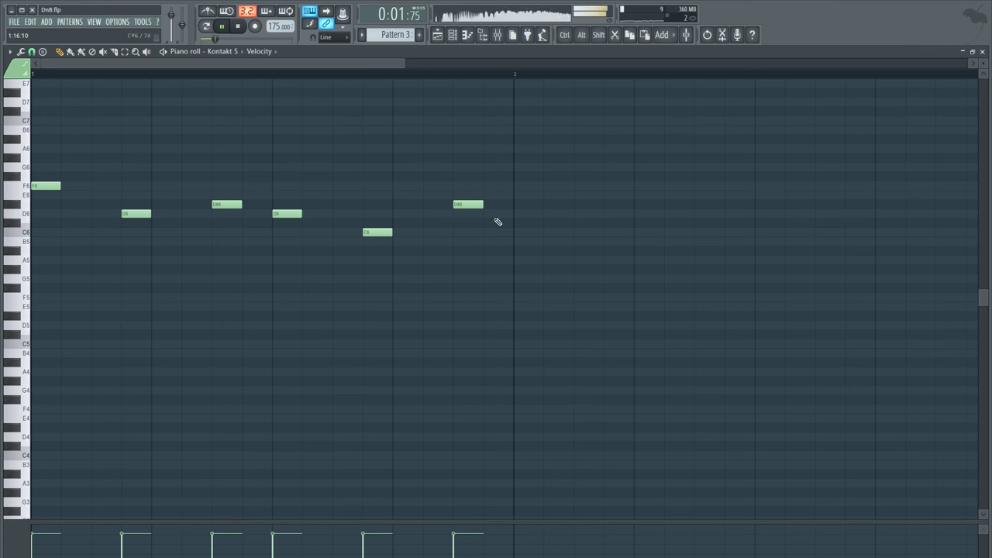
Try A#5 as Pattern 3's closing note, set it to D6 instead and play the melody
{"action": "left_click_drag", "start_coordinate": [449, 255], "coordinate": [447, 252]}
{"action": "scroll", "coordinate": [399, 301], "scroll_direction": "up", "scroll_amount": 3}
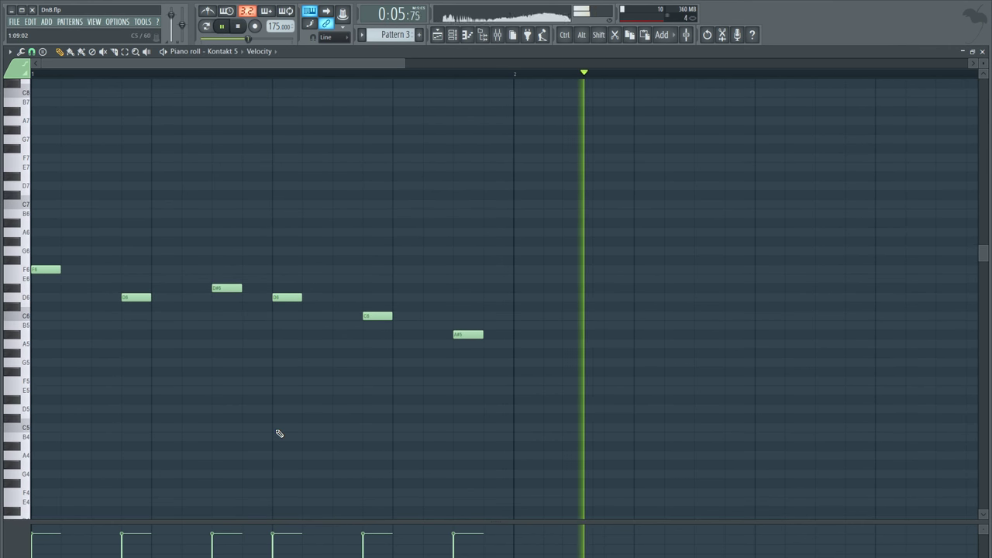
{"action": "key", "text": "space"}
{"action": "left_click_drag", "start_coordinate": [474, 334], "coordinate": [476, 293]}
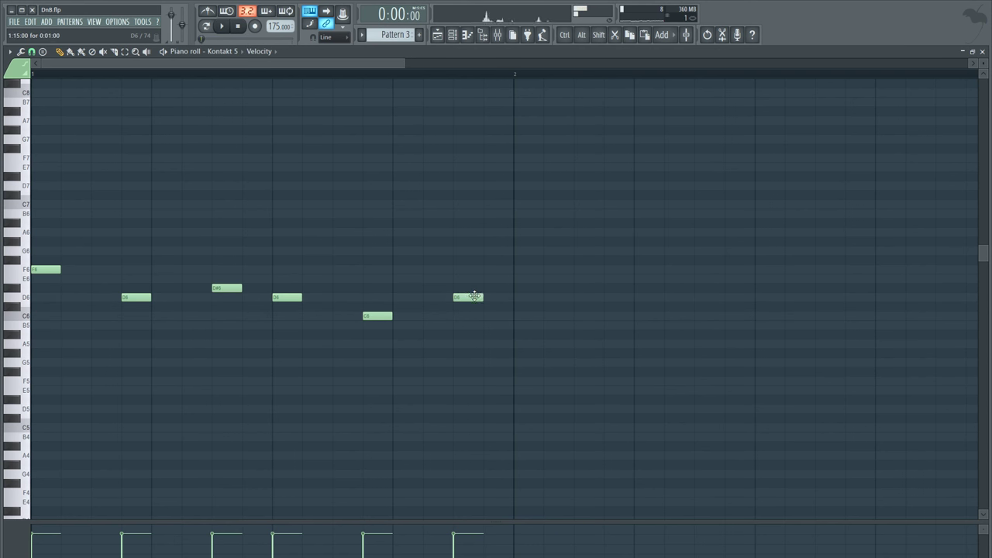
{"action": "key", "text": "space"}
Go back to the playlist, stop playback and rename the Kontakt 5 channel as Music Box in the channel rack
{"action": "left_click", "coordinate": [439, 35]}
{"action": "left_click", "coordinate": [454, 39]}
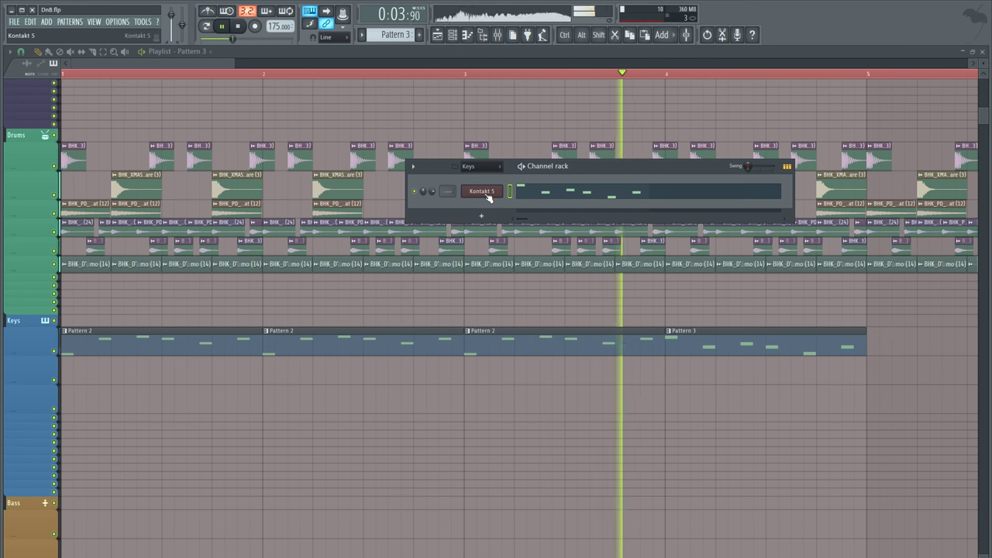
{"action": "key", "text": "space"}
{"action": "right_click", "coordinate": [490, 195]}
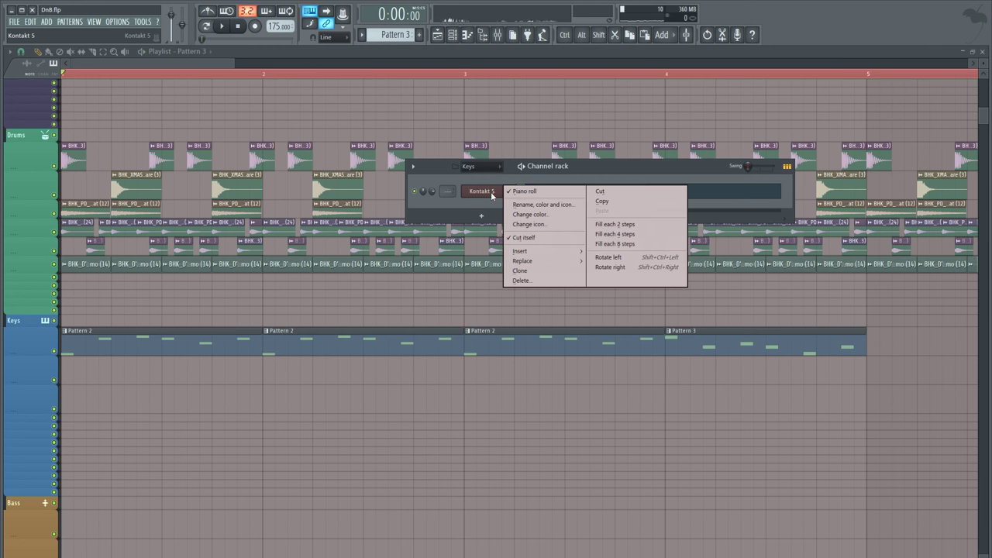
{"action": "left_click", "coordinate": [510, 205]}
{"action": "type", "text": "Music Box"}
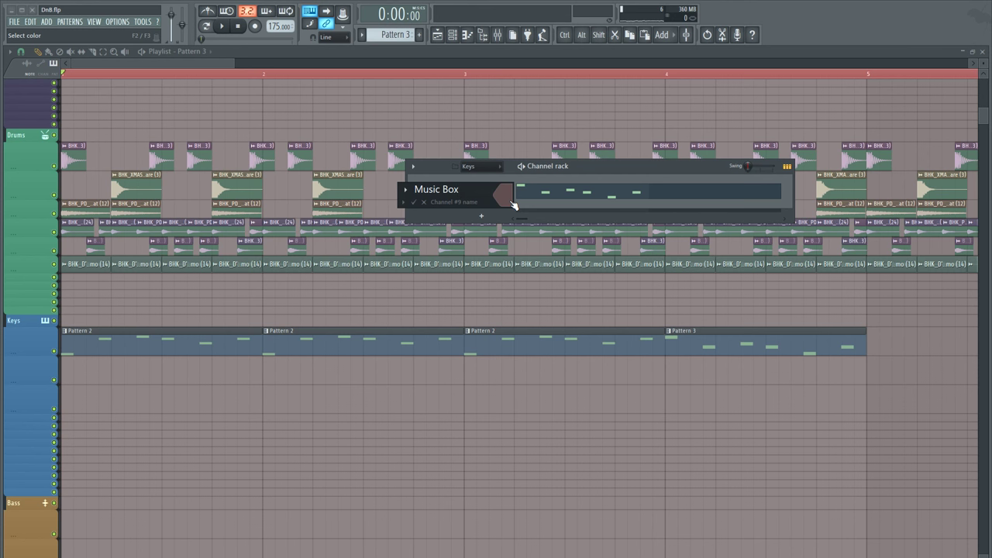
{"action": "key", "text": "Return"}
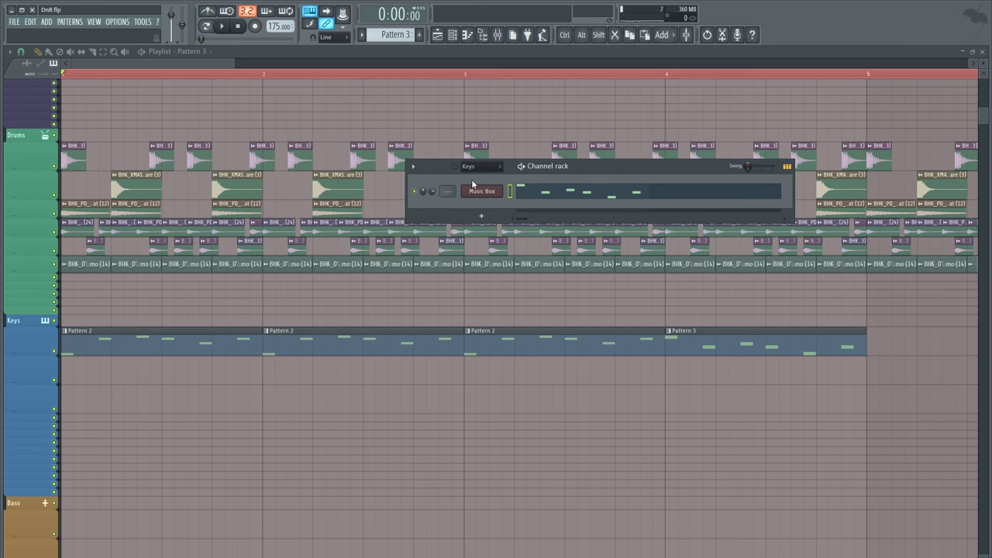
Route the Music Box channel to mixer insert 41 and load Fruity Reeverb 2 in its slot 2
{"action": "left_click", "coordinate": [497, 35]}
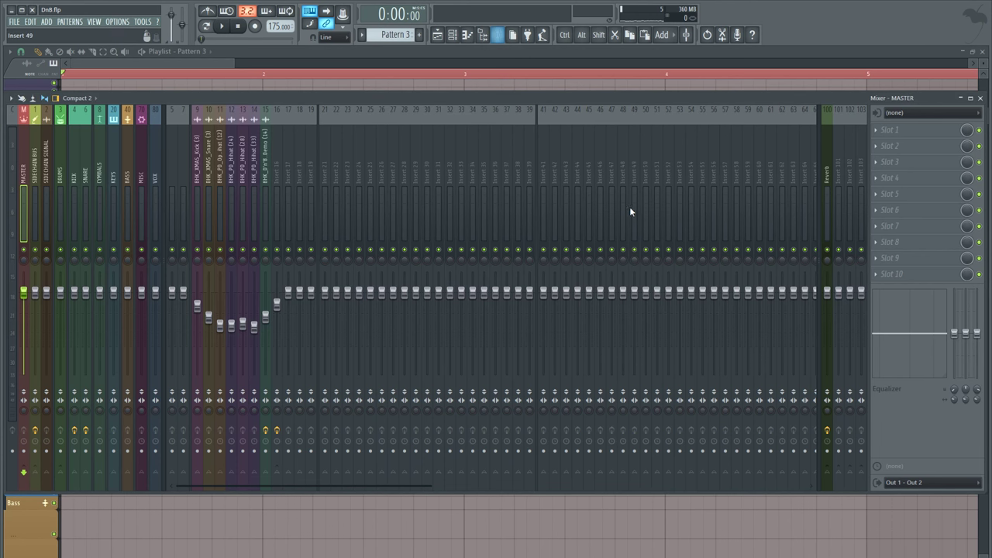
{"action": "left_click", "coordinate": [544, 172]}
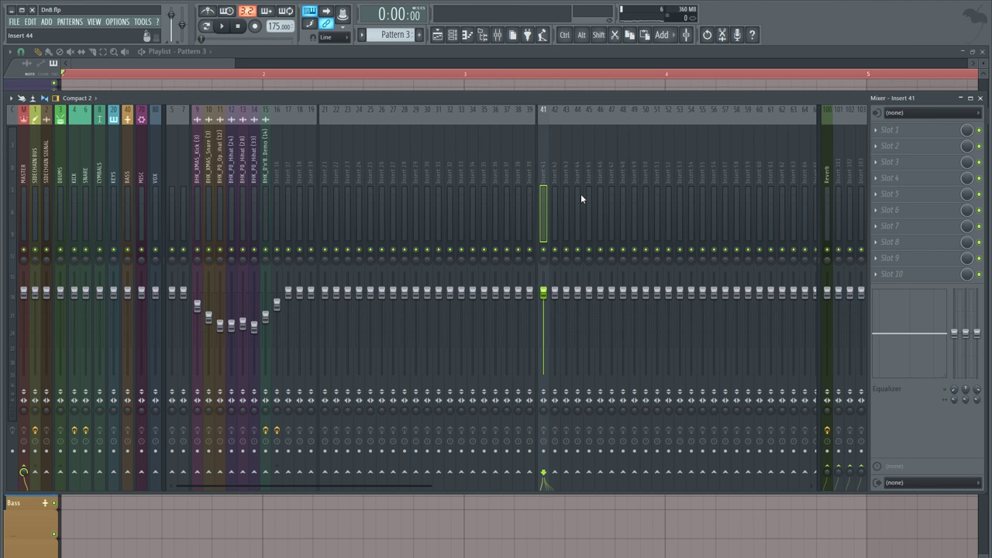
{"action": "key", "text": "ctrl+l"}
{"action": "left_click", "coordinate": [885, 149]}
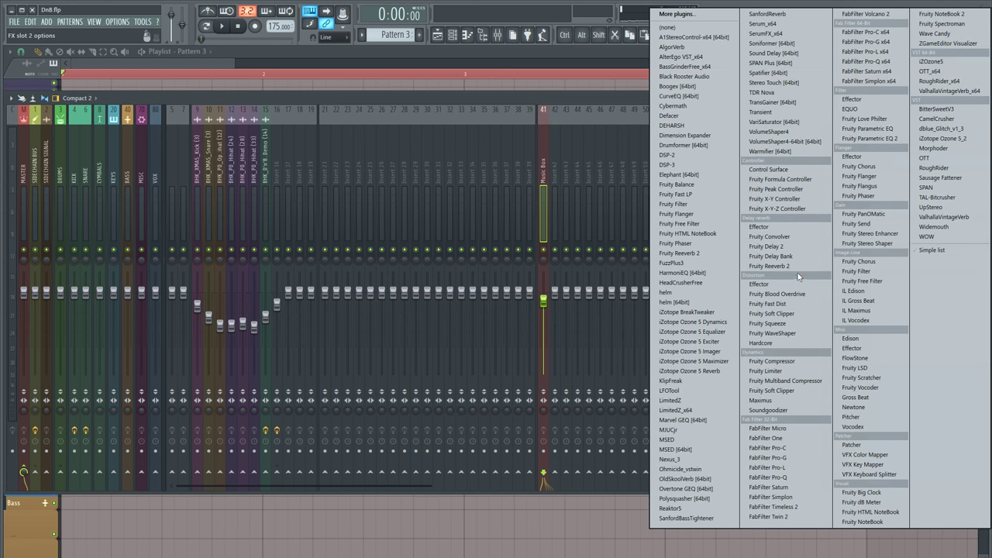
{"action": "left_click", "coordinate": [786, 266]}
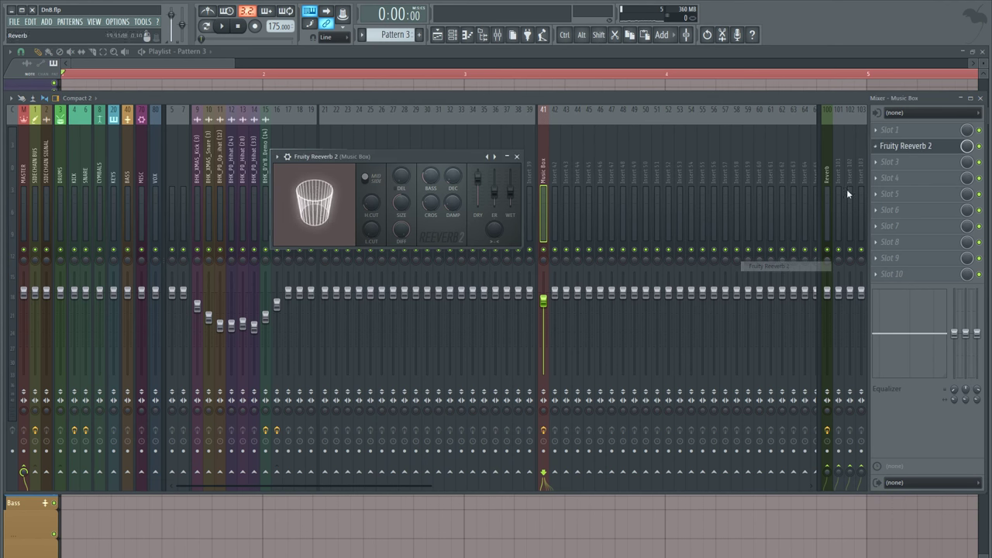
Load Fruity parametric EQ 2 in slot 1 of the Music Box insert, cutting the lows and slightly boosting the highs
{"action": "left_click", "coordinate": [891, 131]}
{"action": "left_click", "coordinate": [897, 139]}
{"action": "left_click_drag", "start_coordinate": [92, 247], "coordinate": [127, 273]}
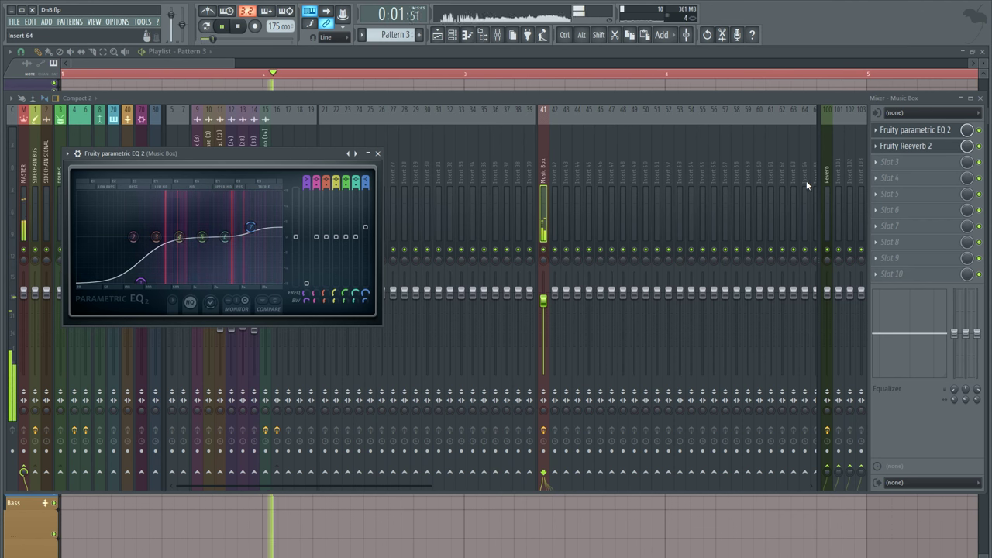
Enlarge the room and raise the wet level in Fruity Reeverb 2, and raise the Music Box insert's volume during playback
{"action": "left_click", "coordinate": [904, 150]}
{"action": "left_click", "coordinate": [906, 150]}
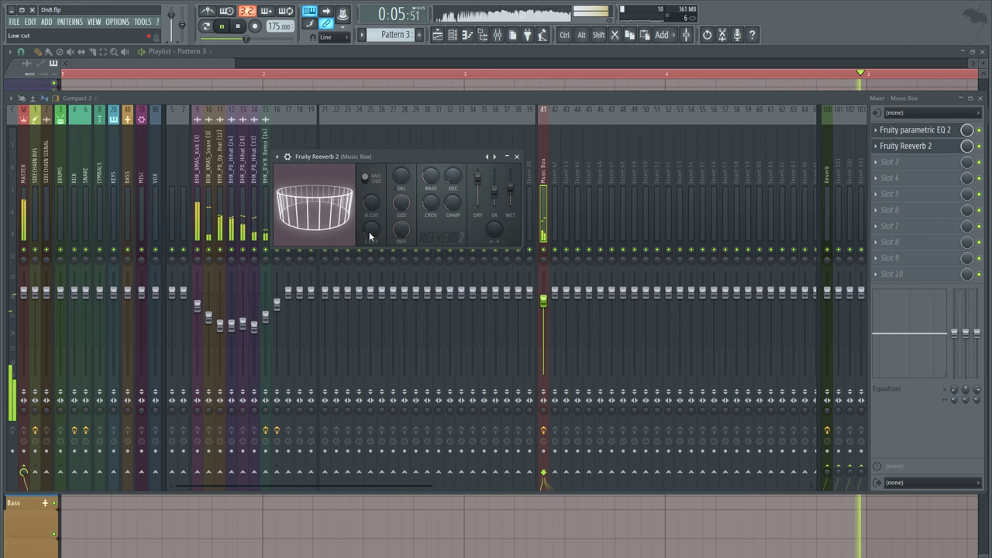
{"action": "left_click", "coordinate": [545, 299]}
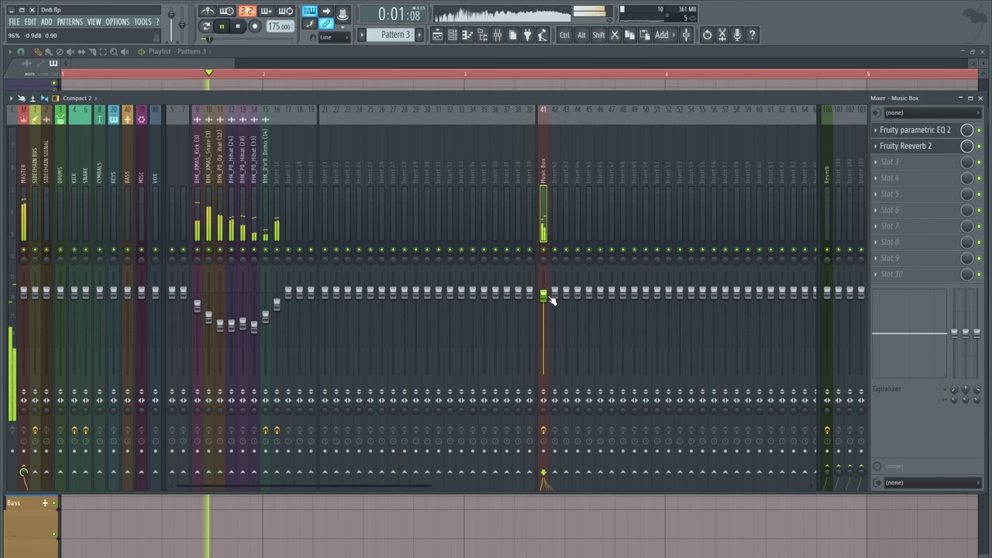
{"action": "left_click", "coordinate": [900, 147]}
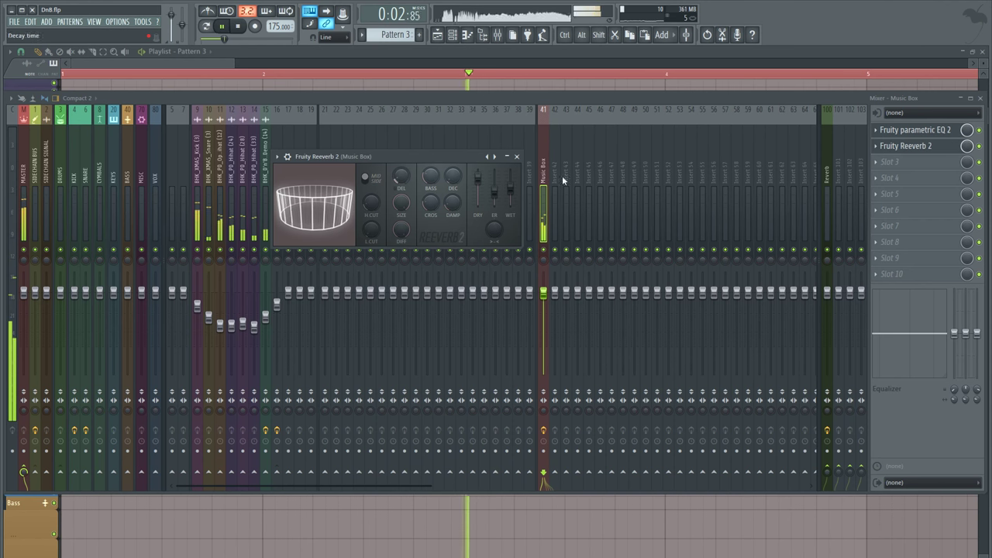
{"action": "key", "text": "space"}
Load Fruity Limiter in slot 4 of the Music Box insert and lower its volume to -2.5 dB, checking it during playback
{"action": "left_click", "coordinate": [906, 177]}
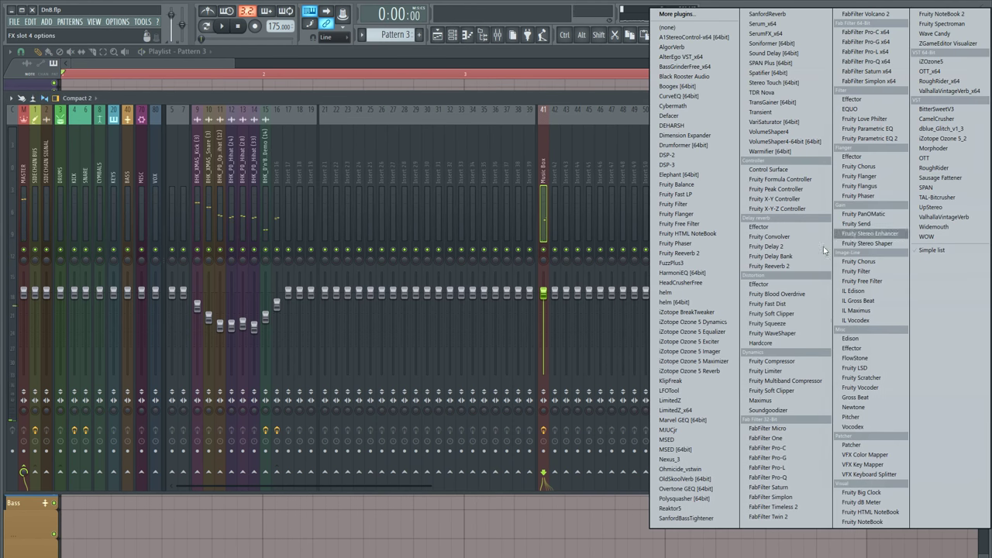
{"action": "left_click", "coordinate": [781, 372]}
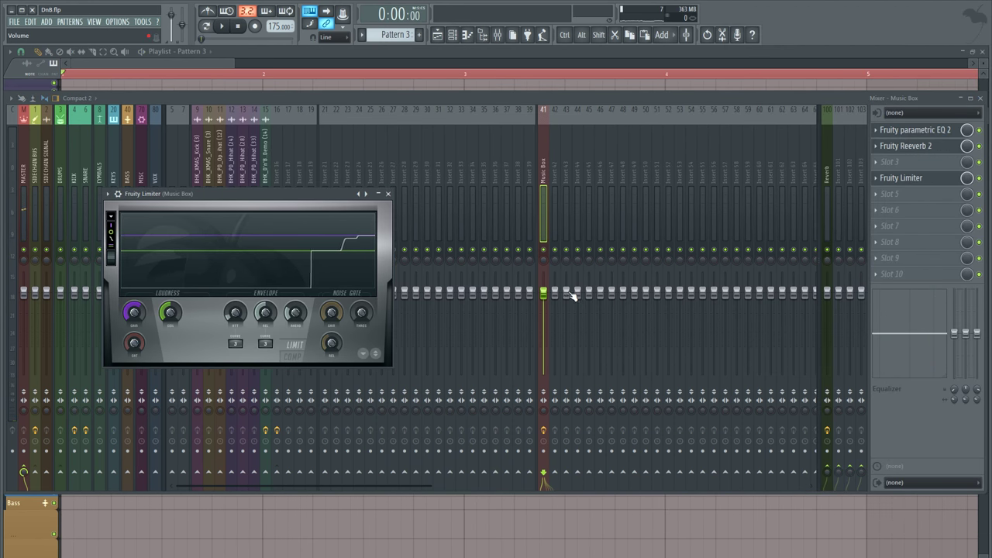
{"action": "left_click_drag", "start_coordinate": [544, 293], "coordinate": [545, 302]}
{"action": "key", "text": "space"}
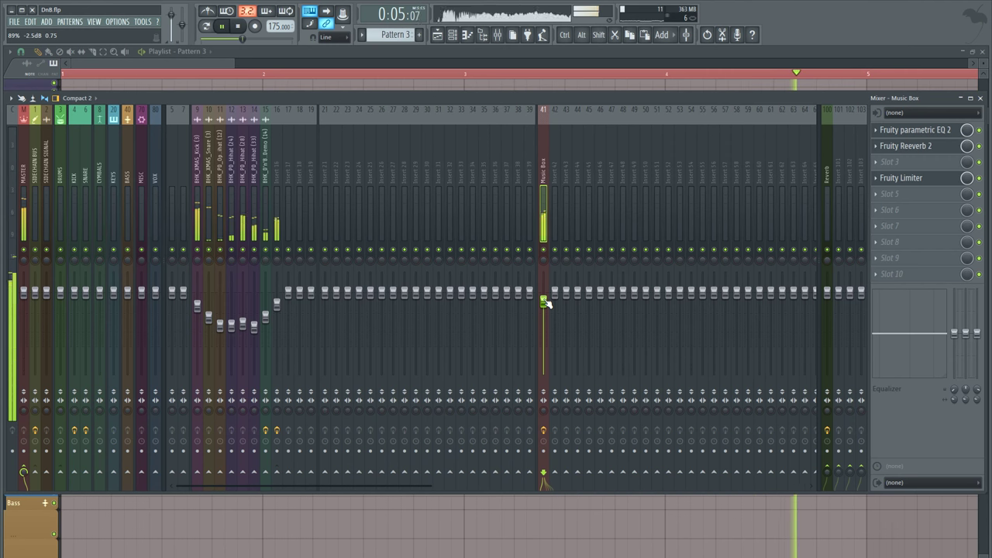
{"action": "key", "text": "space"}
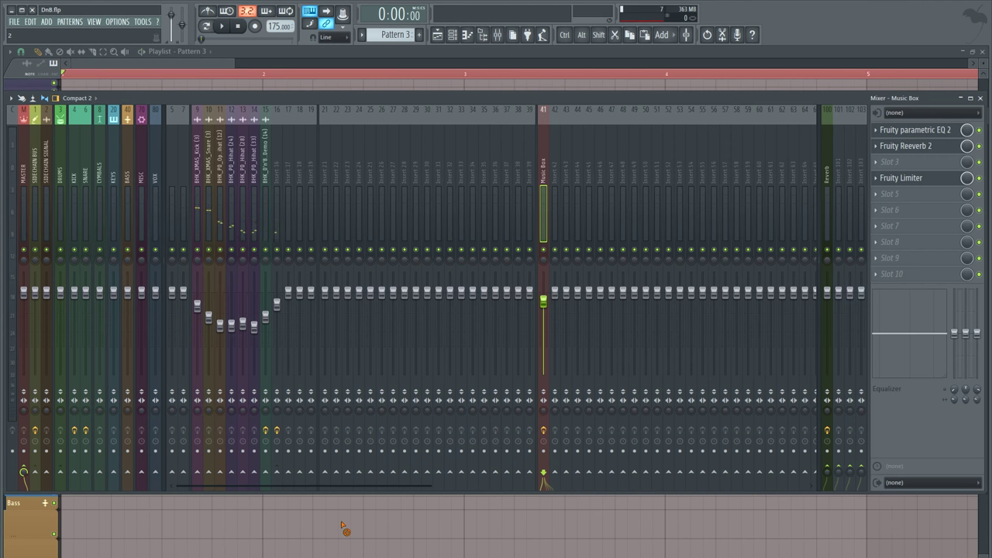
Return to the playlist and merge the four melody pattern clips on the Keys track into one pattern
{"action": "key", "text": "F9"}
{"action": "scroll", "coordinate": [775, 75], "scroll_direction": "down", "scroll_amount": 4}
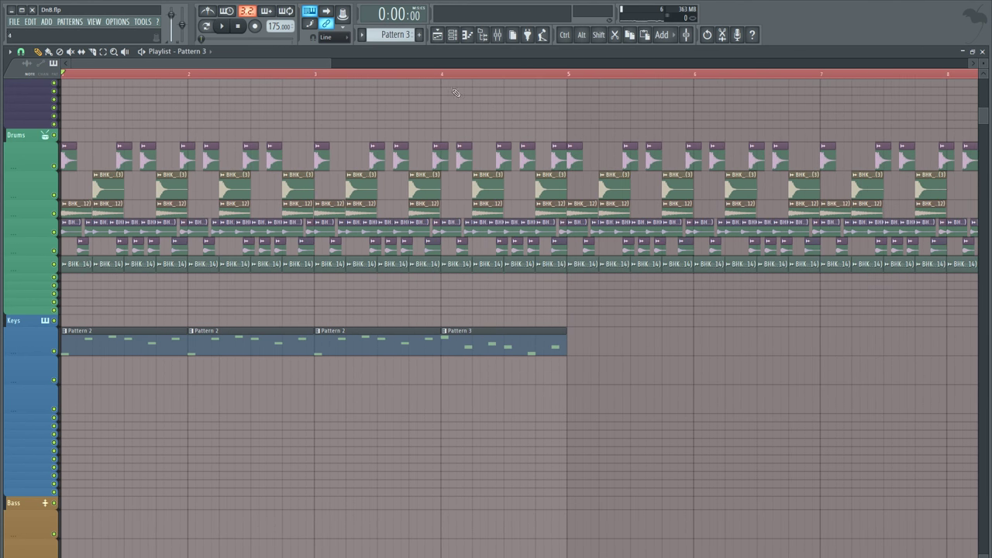
{"action": "left_click", "coordinate": [555, 351]}
{"action": "left_click", "coordinate": [46, 391]}
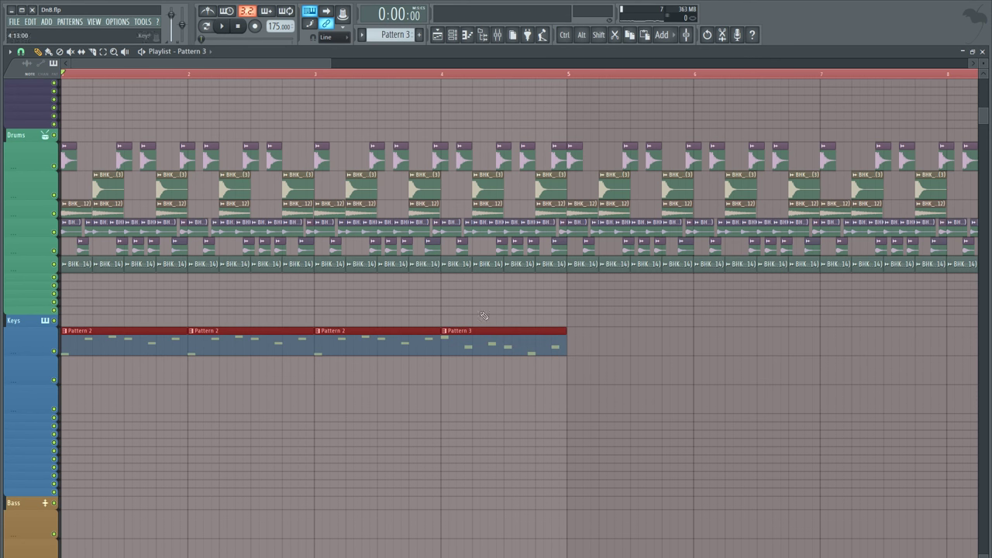
{"action": "left_click", "coordinate": [9, 51]}
{"action": "mouse_move", "coordinate": [27, 68]}
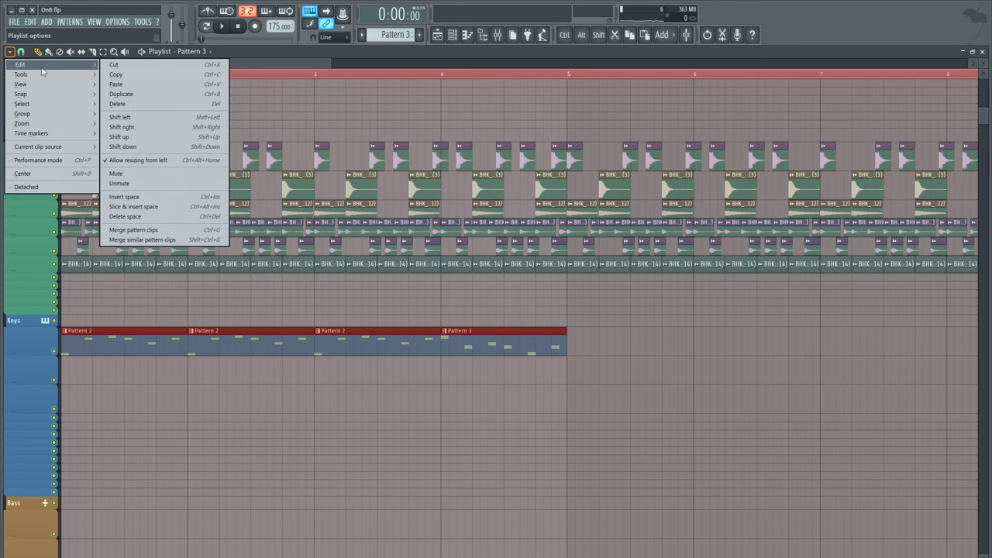
{"action": "left_click", "coordinate": [155, 229]}
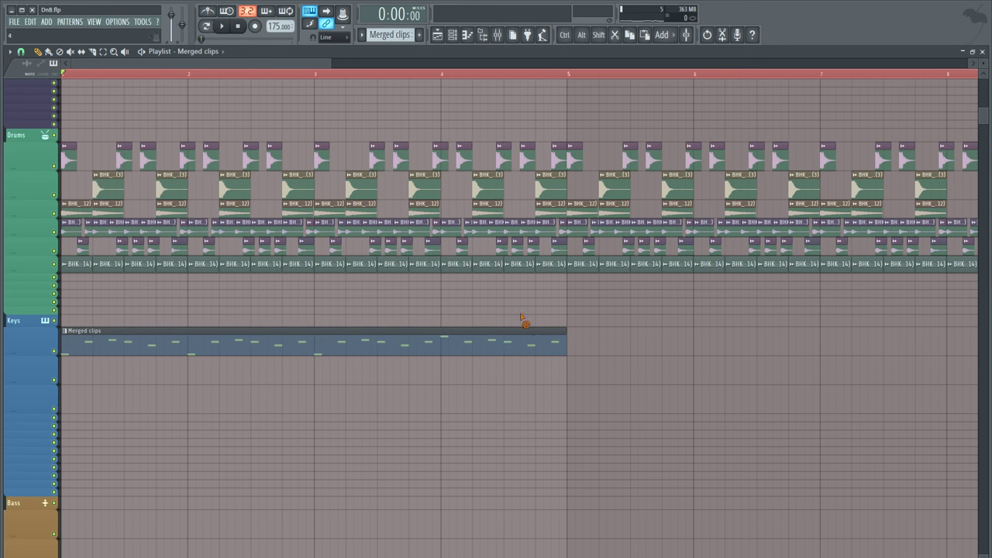
Open the merged pattern in the piano roll and copy all the Music Box notes
{"action": "left_click", "coordinate": [573, 343]}
{"action": "double_click", "coordinate": [591, 343]}
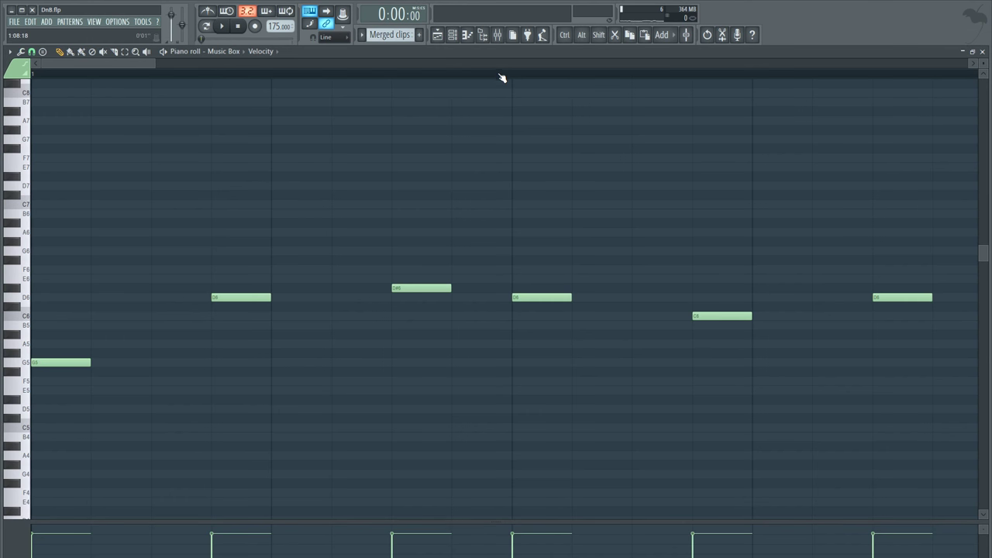
{"action": "scroll", "coordinate": [501, 76], "scroll_direction": "down", "scroll_amount": 6}
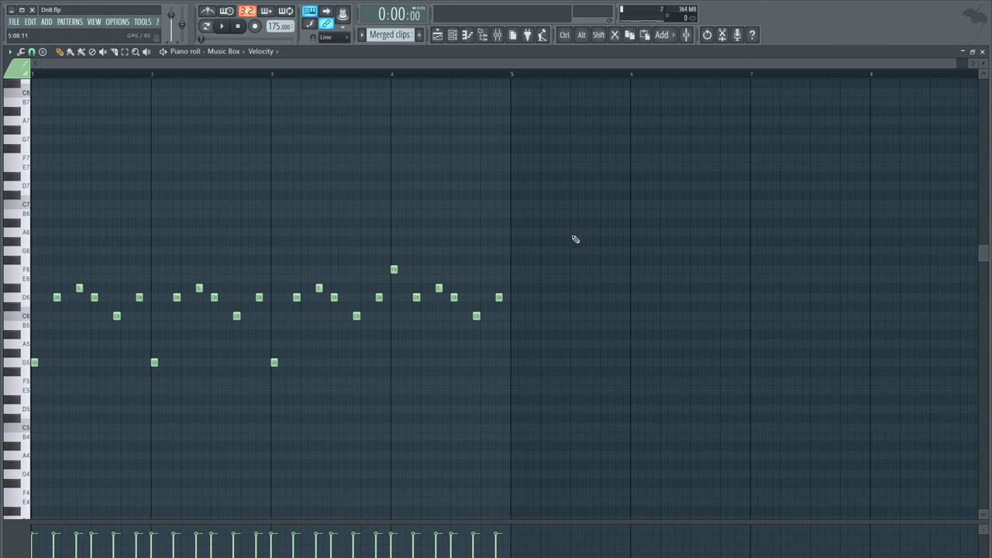
{"action": "key", "text": "ctrl+a"}
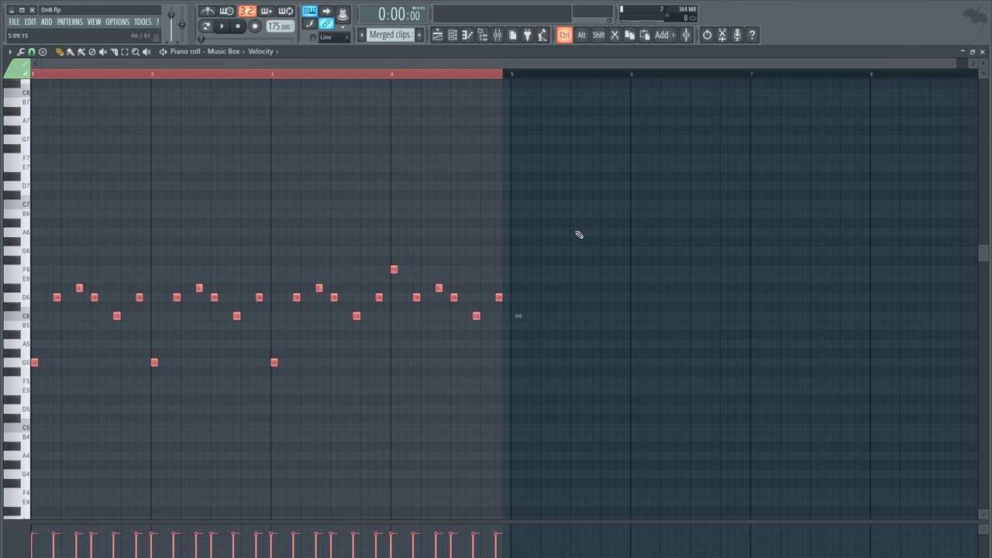
Add a Serum_x64 instrument channel to the Keys group and place its window clear of the view
{"action": "left_click", "coordinate": [452, 35]}
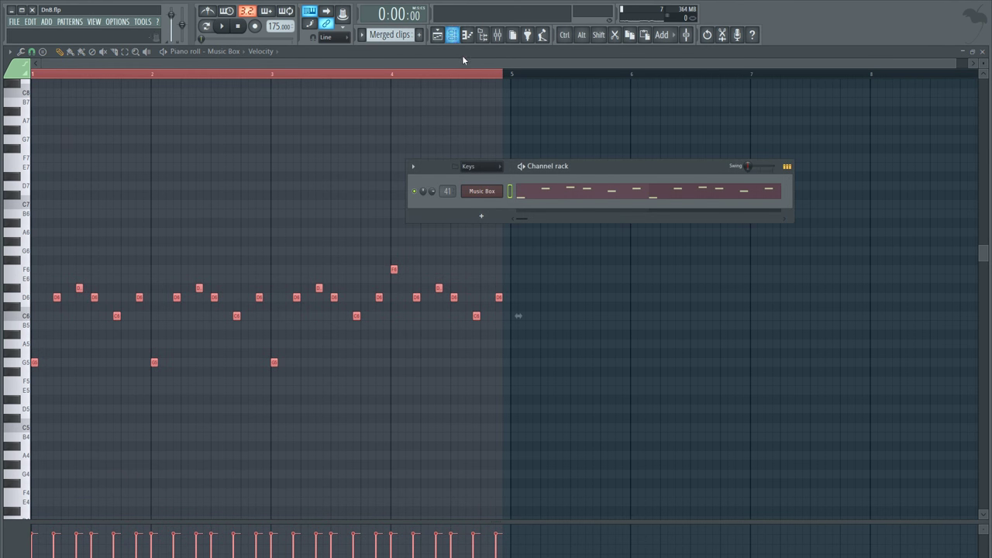
{"action": "left_click", "coordinate": [482, 217]}
{"action": "left_click", "coordinate": [485, 215]}
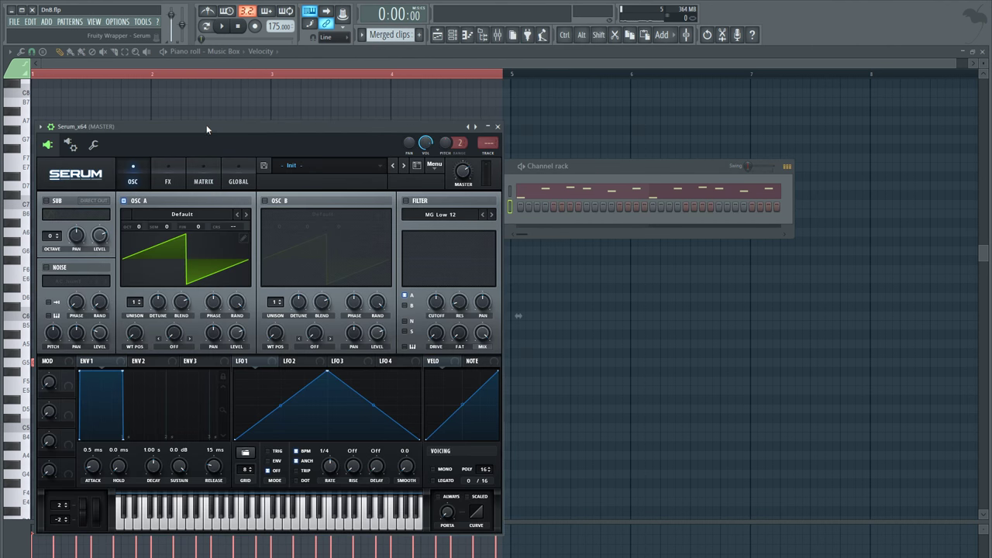
{"action": "left_click_drag", "start_coordinate": [207, 130], "coordinate": [327, 71]}
Choose Serum's analog Basic Shapes wavetable for oscillator A, move on to Basic_Cjw and audition the sound
{"action": "left_click", "coordinate": [296, 163]}
{"action": "mouse_move", "coordinate": [287, 173]}
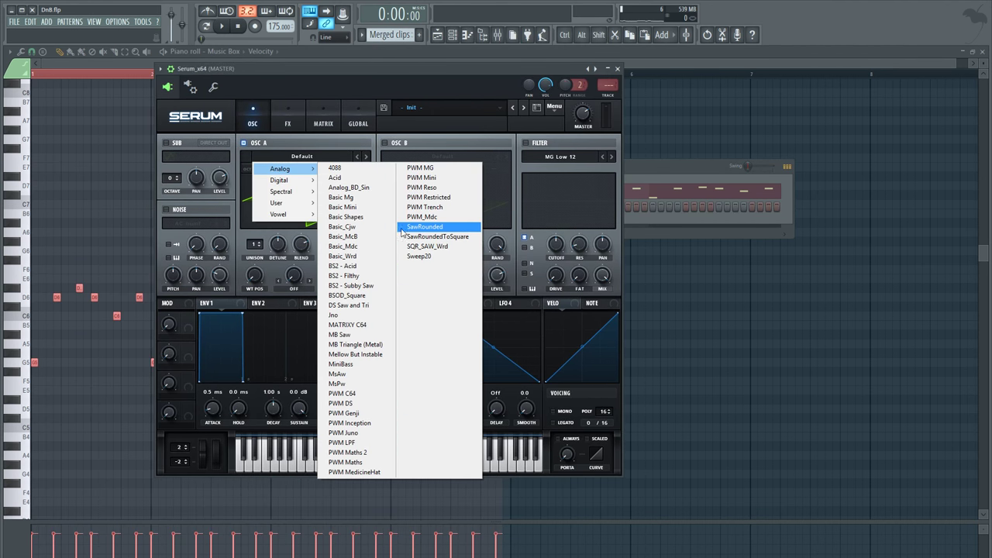
{"action": "left_click", "coordinate": [346, 217]}
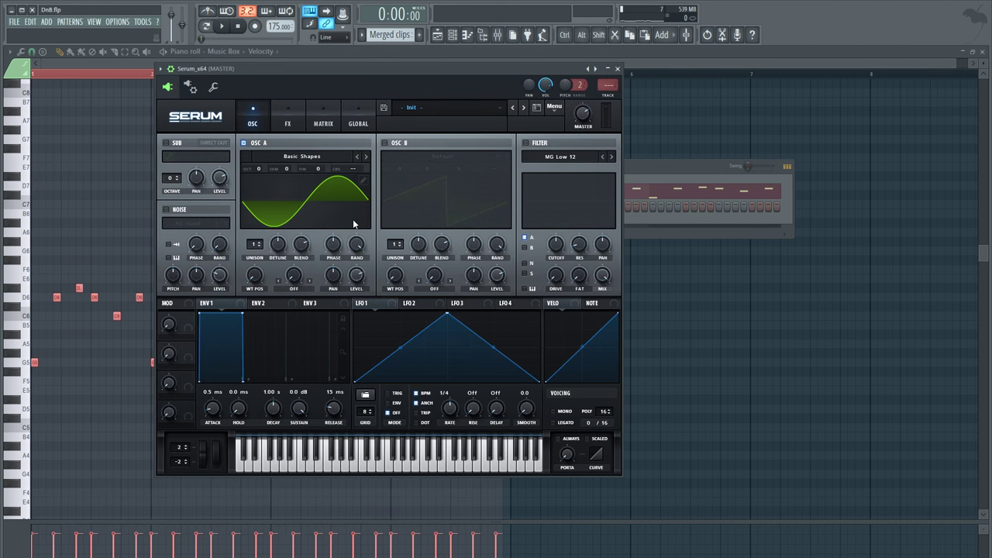
{"action": "left_click", "coordinate": [366, 157]}
{"action": "left_click_drag", "start_coordinate": [259, 259], "coordinate": [261, 244]}
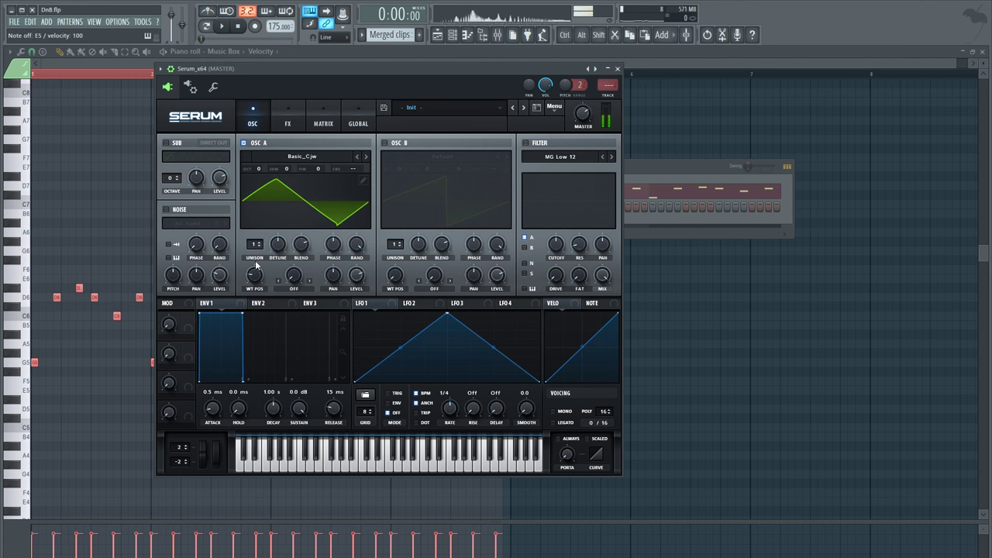
Paste the melody into Serum's piano roll, route the channel to mixer insert 42 and play it back with the beat
{"action": "left_click", "coordinate": [161, 69]}
{"action": "left_click", "coordinate": [166, 82]}
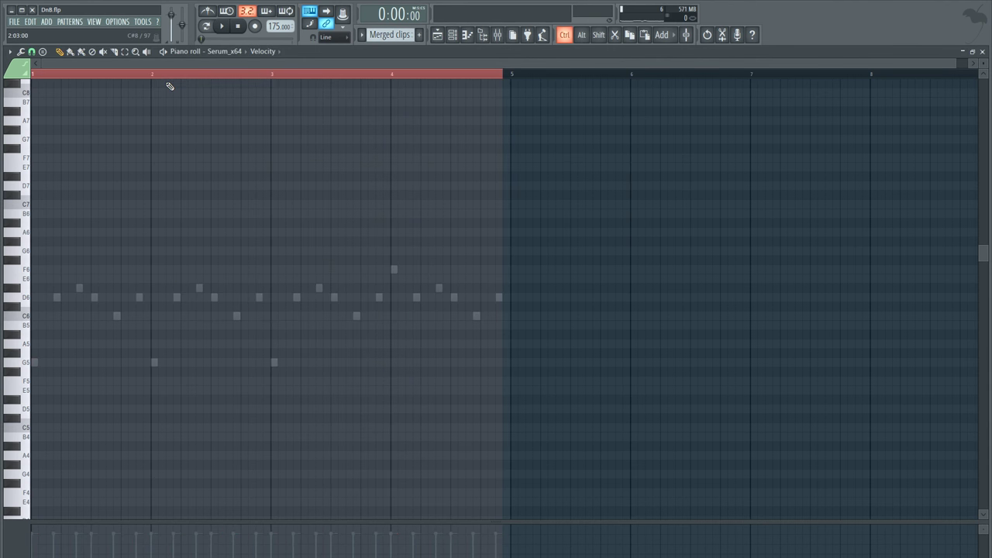
{"action": "key", "text": "space"}
{"action": "left_click", "coordinate": [498, 35]}
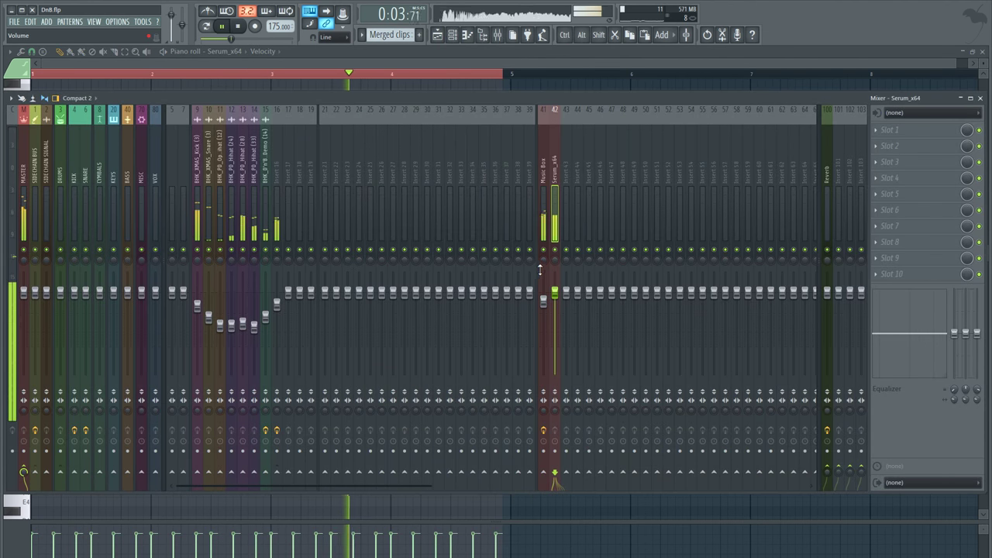
{"action": "key", "text": "space"}
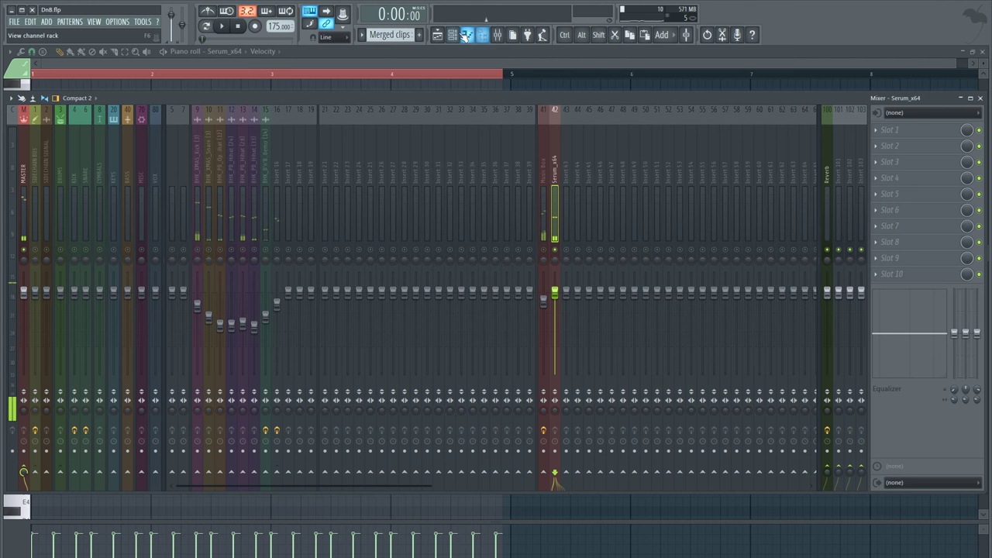
Reopen Serum, enable oscillator B with the Default wavetable and set its unison to 16 voices
{"action": "left_click", "coordinate": [457, 35]}
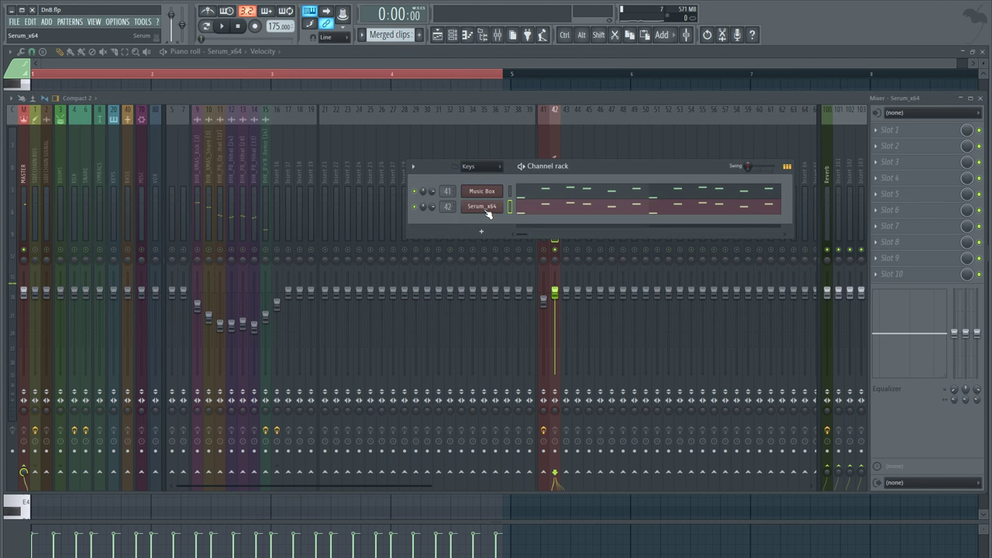
{"action": "left_click", "coordinate": [487, 208]}
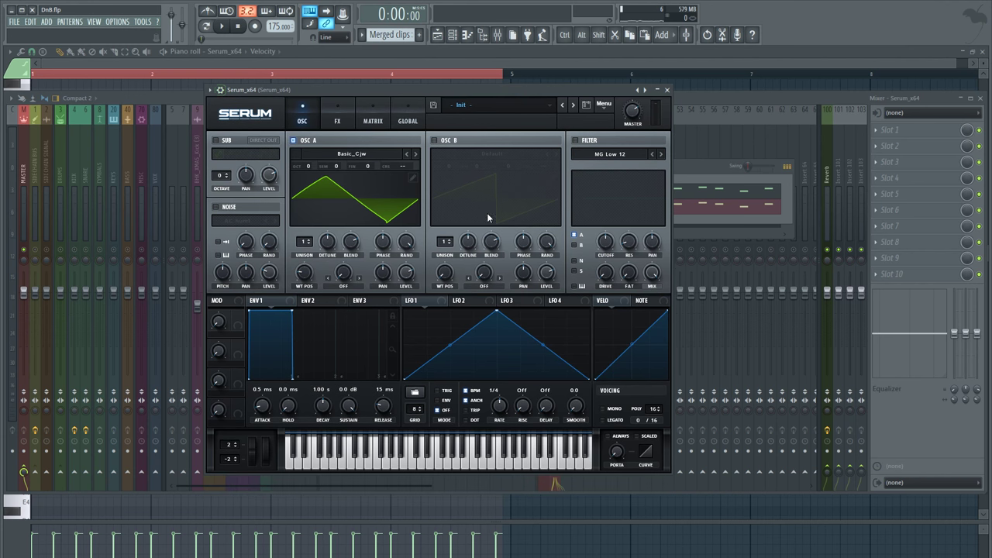
{"action": "left_click", "coordinate": [434, 141]}
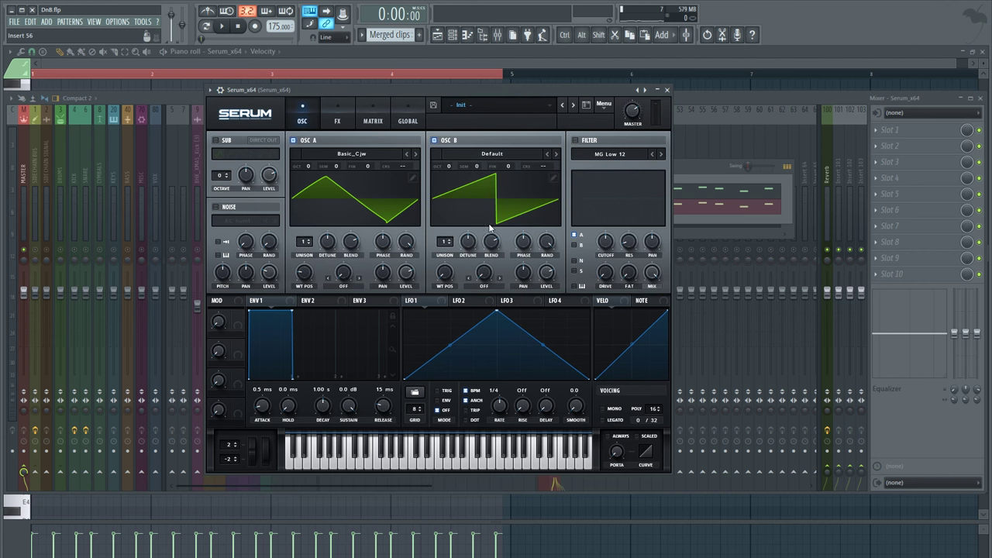
{"action": "left_click_drag", "start_coordinate": [448, 245], "coordinate": [469, 248]}
Enable the MG Low 12 filter for oscillators A and B, fully open its cutoff and set its resonance to 8%
{"action": "left_click", "coordinate": [577, 141]}
{"action": "left_click_drag", "start_coordinate": [628, 189], "coordinate": [618, 188]}
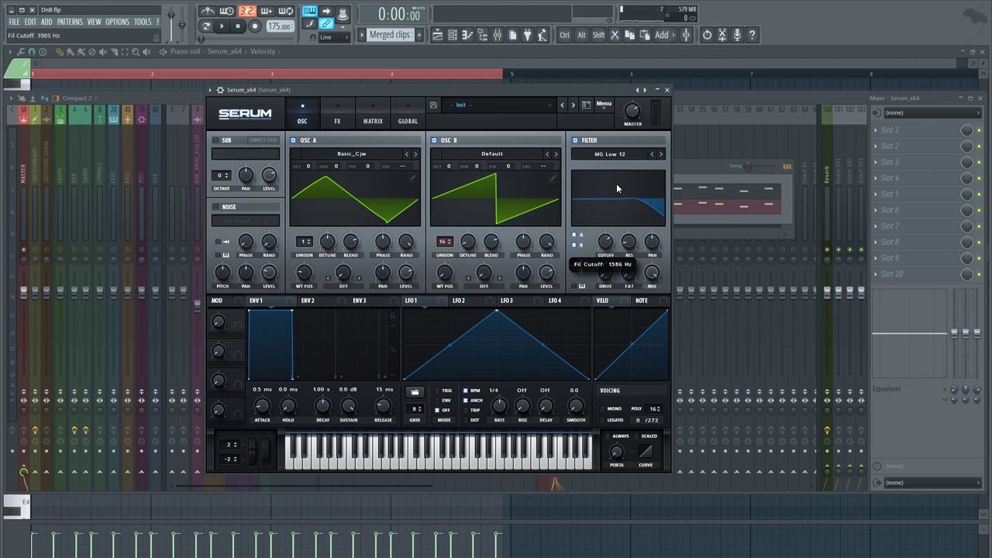
{"action": "right_click", "coordinate": [627, 237]}
{"action": "left_click", "coordinate": [624, 247]}
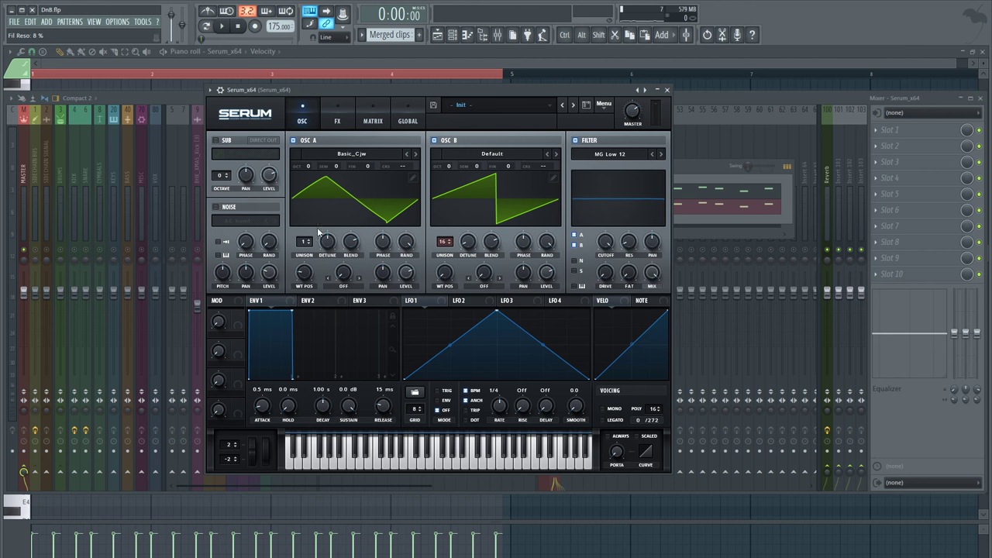
Set LFO 1 to envelope mode, bow its curve upward and assign it to oscillator A's wavetable position
{"action": "key", "text": "space"}
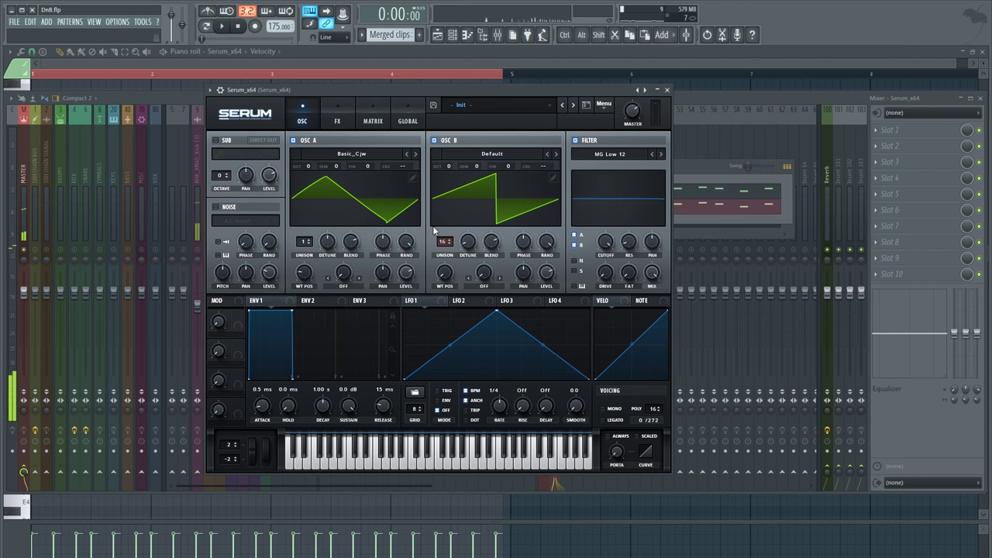
{"action": "left_click", "coordinate": [439, 400]}
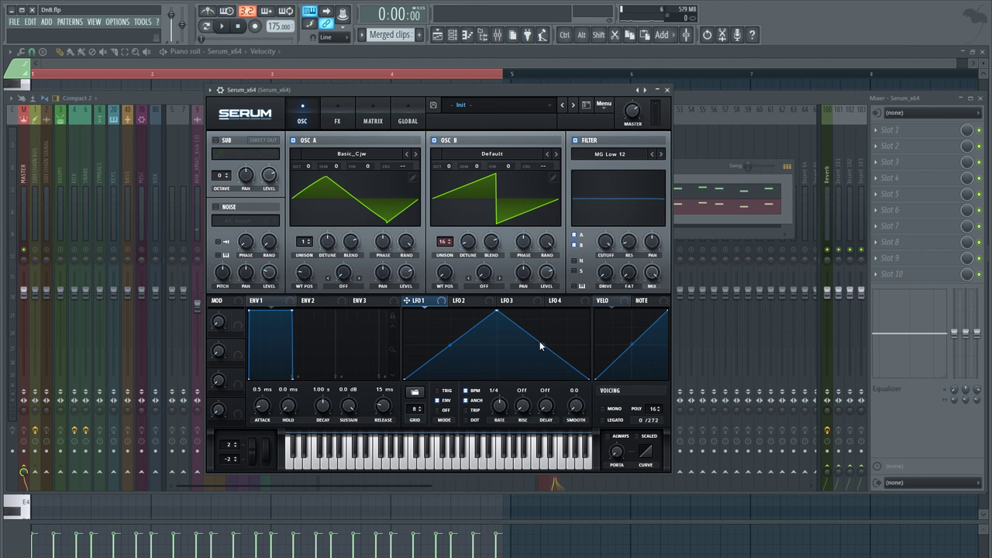
{"action": "left_click_drag", "start_coordinate": [540, 347], "coordinate": [442, 355]}
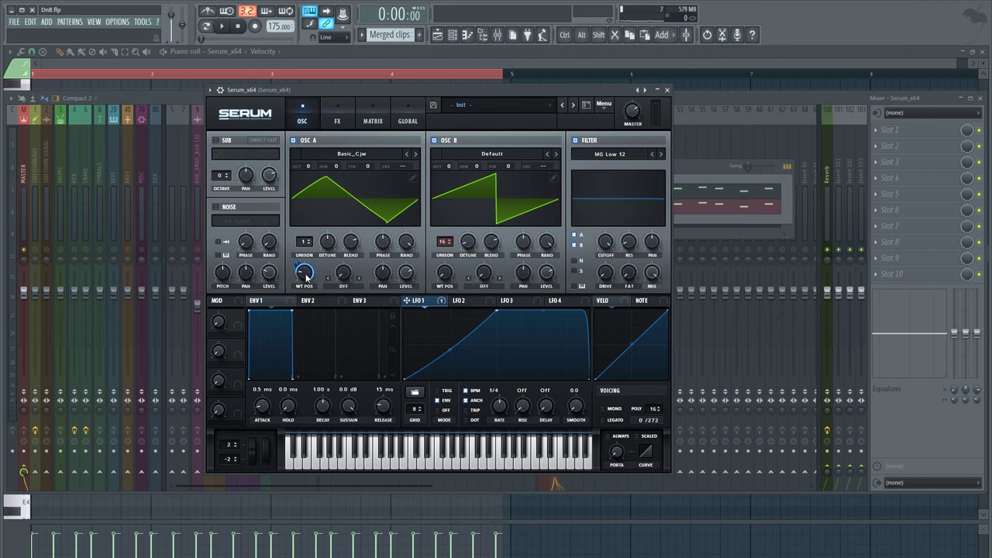
Set the LFO 1 amount on oscillator A's wavetable position to -100 and move the LFO peak close to its start during playback
{"action": "left_click_drag", "start_coordinate": [307, 278], "coordinate": [295, 267]}
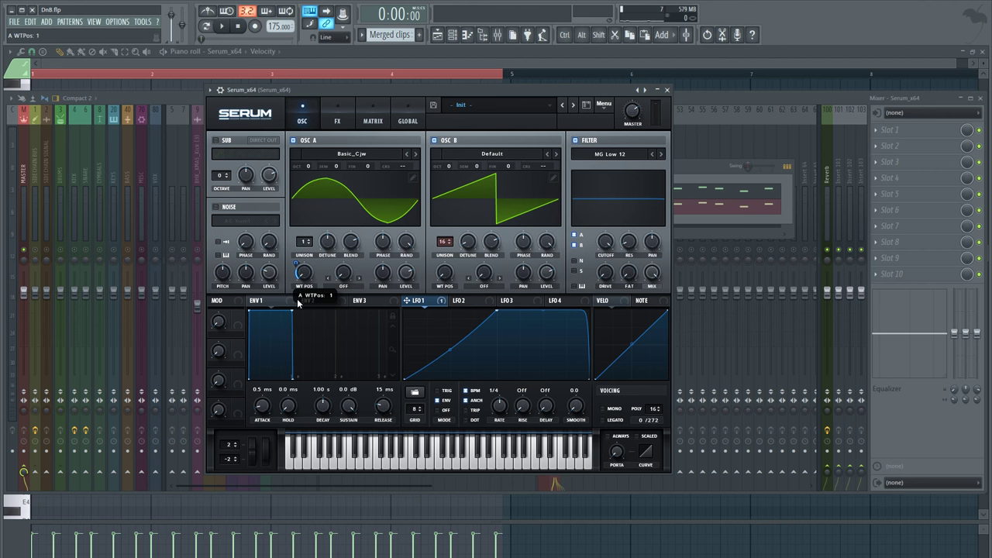
{"action": "mouse_move", "coordinate": [300, 264]}
{"action": "key", "text": "space"}
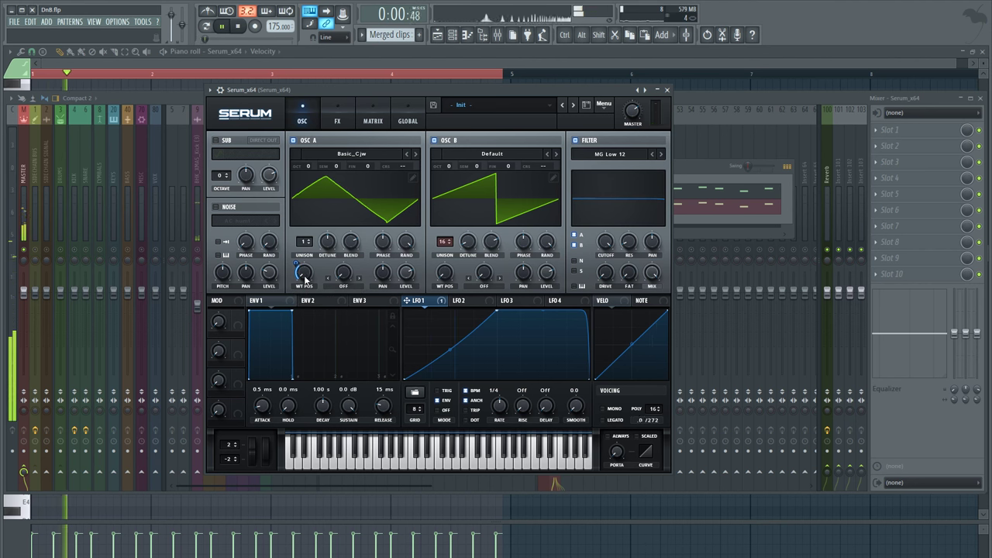
{"action": "left_click_drag", "start_coordinate": [304, 278], "coordinate": [459, 372]}
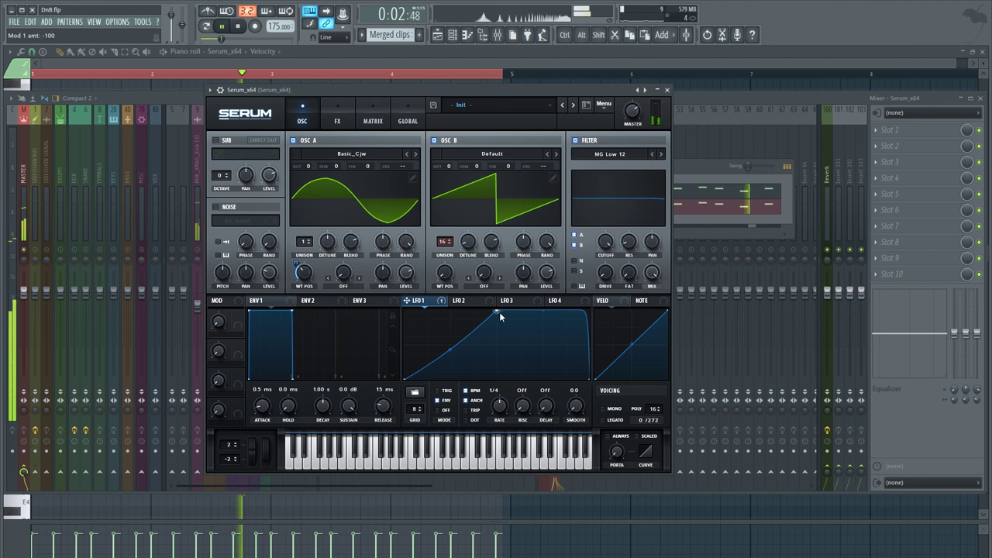
{"action": "left_click_drag", "start_coordinate": [496, 311], "coordinate": [419, 310]}
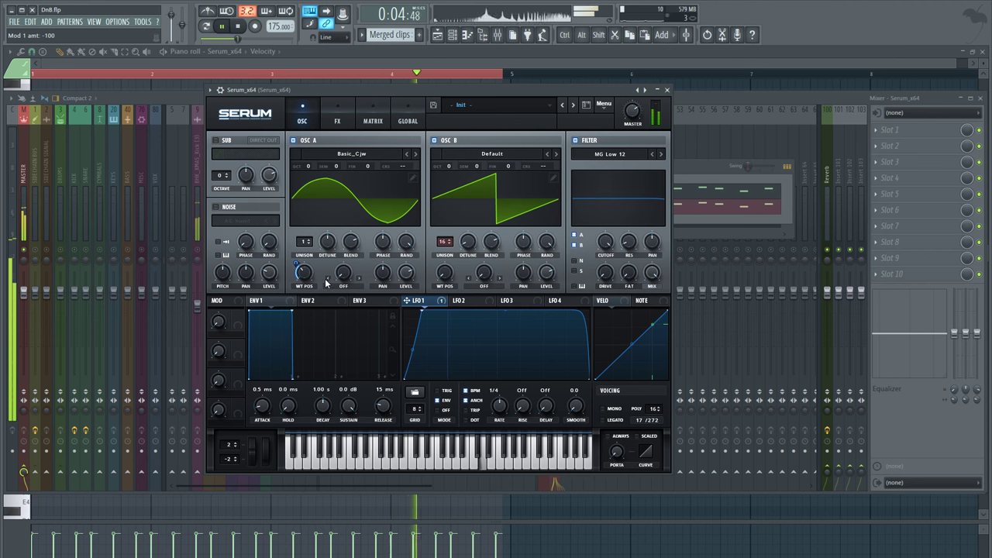
Step through oscillator A's wavetables during playback, settle on BS2 - Subby Saw and stop playback
{"action": "left_click", "coordinate": [415, 155]}
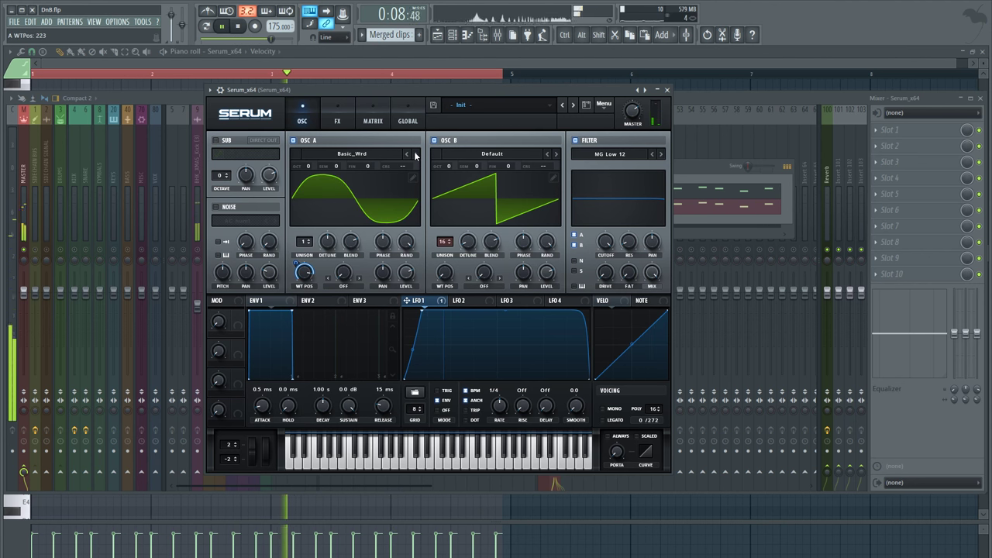
{"action": "left_click", "coordinate": [416, 154]}
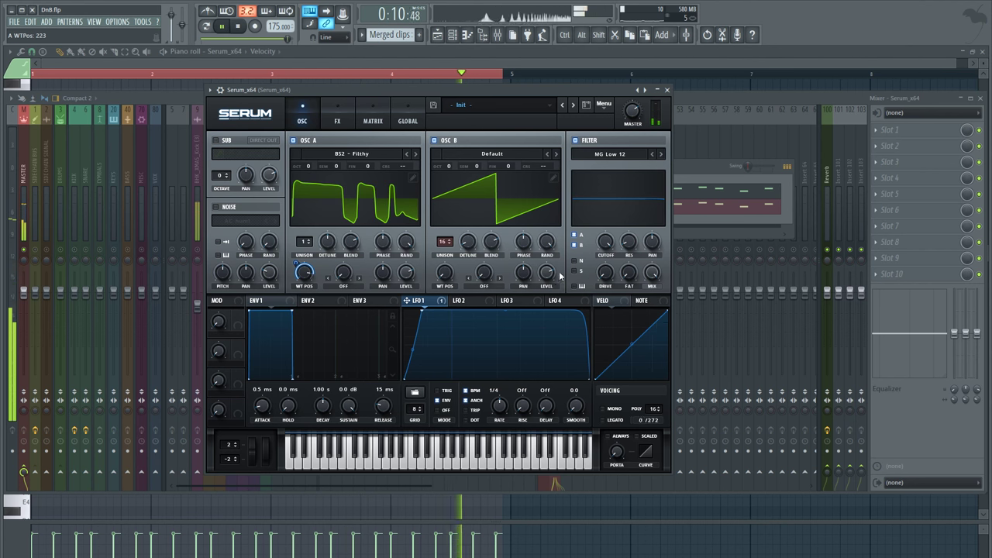
{"action": "left_click", "coordinate": [415, 153]}
{"action": "key", "text": "space"}
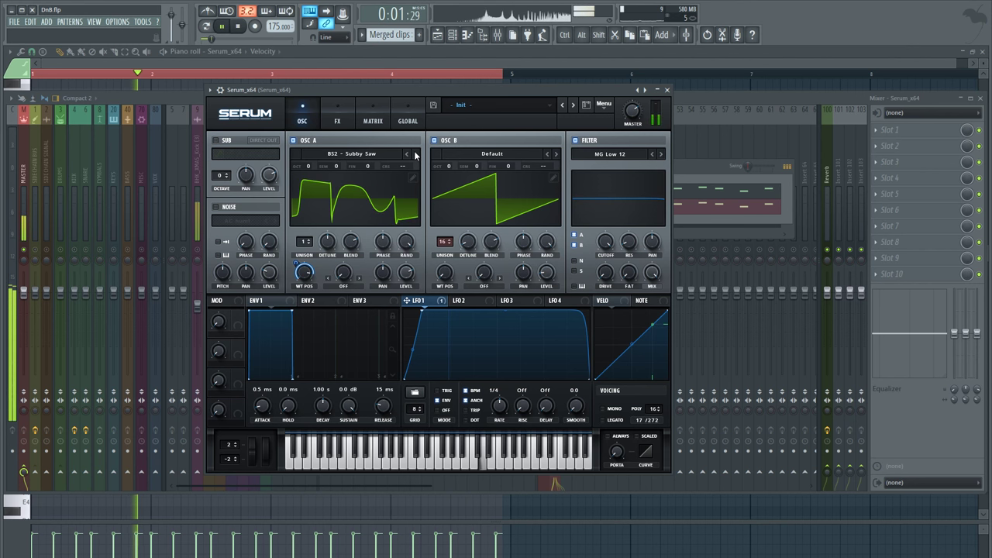
{"action": "key", "text": "space"}
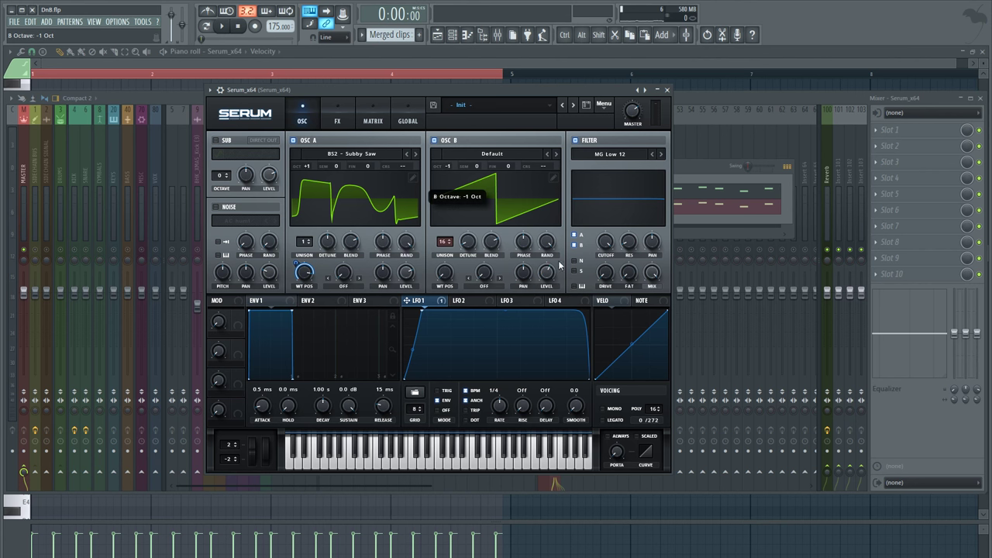
Raise oscillator B's level to 78% while the melody plays, and stop playback
{"action": "key", "text": "space"}
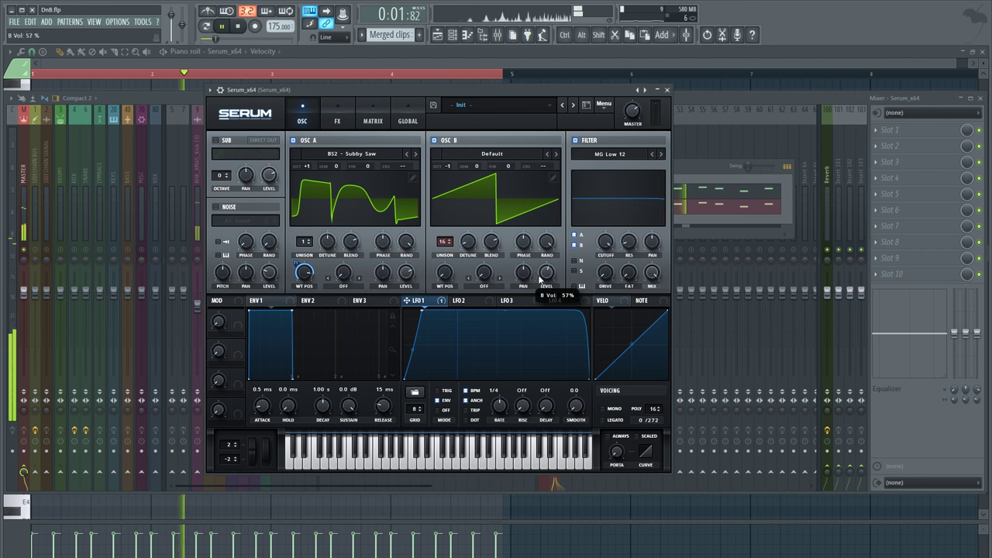
{"action": "left_click_drag", "start_coordinate": [541, 280], "coordinate": [542, 264]}
{"action": "key", "text": "space"}
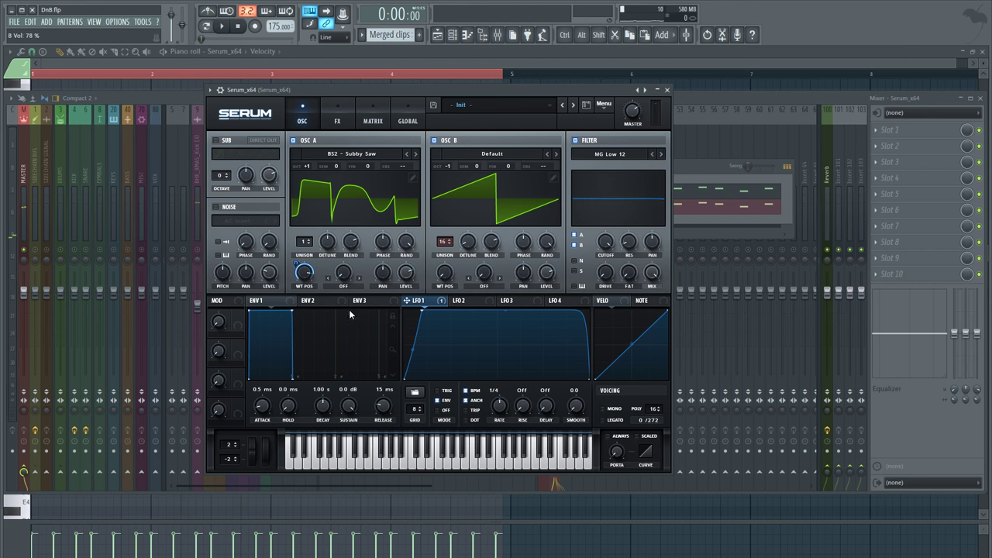
Assign Envelope 2 to the filter cutoff, set its decay to 222 ms and sustain to 0%, and preview the sound
{"action": "left_click_drag", "start_coordinate": [610, 241], "coordinate": [581, 291]}
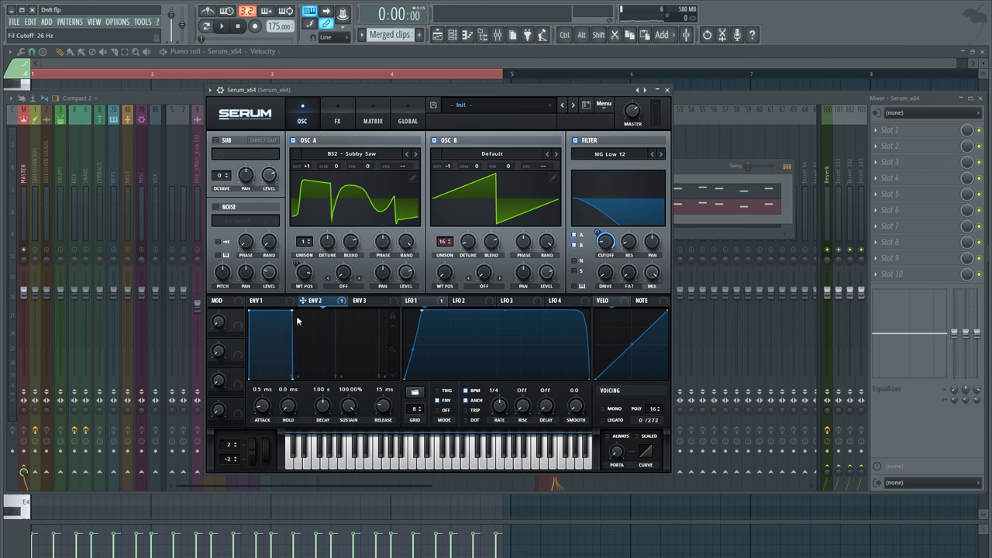
{"action": "left_click_drag", "start_coordinate": [311, 343], "coordinate": [323, 419]}
{"action": "key", "text": "space"}
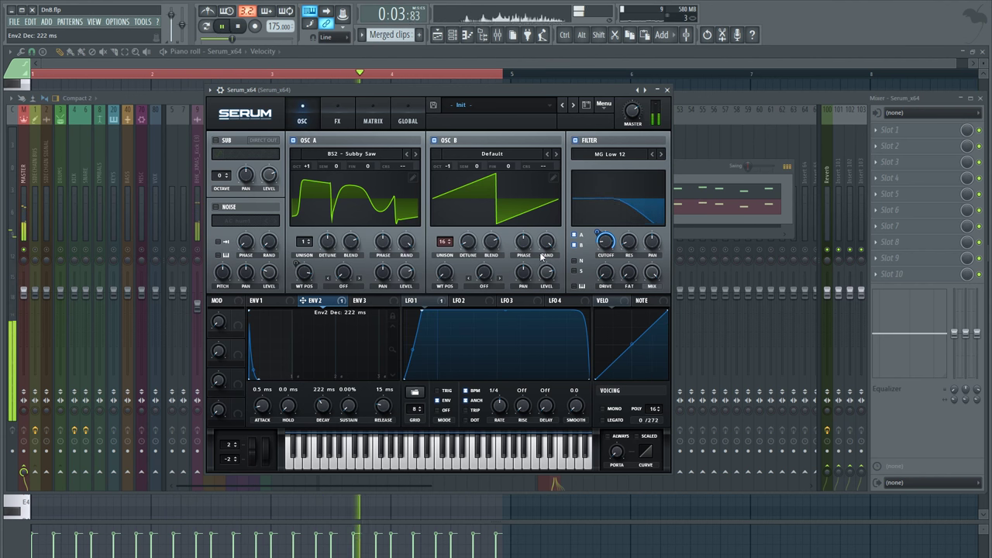
{"action": "key", "text": "space"}
Enable Serum's Hyper/Dimension effect with a Hyper mix of 13%, and enable Distortion in Downsample mode
{"action": "left_click", "coordinate": [338, 117]}
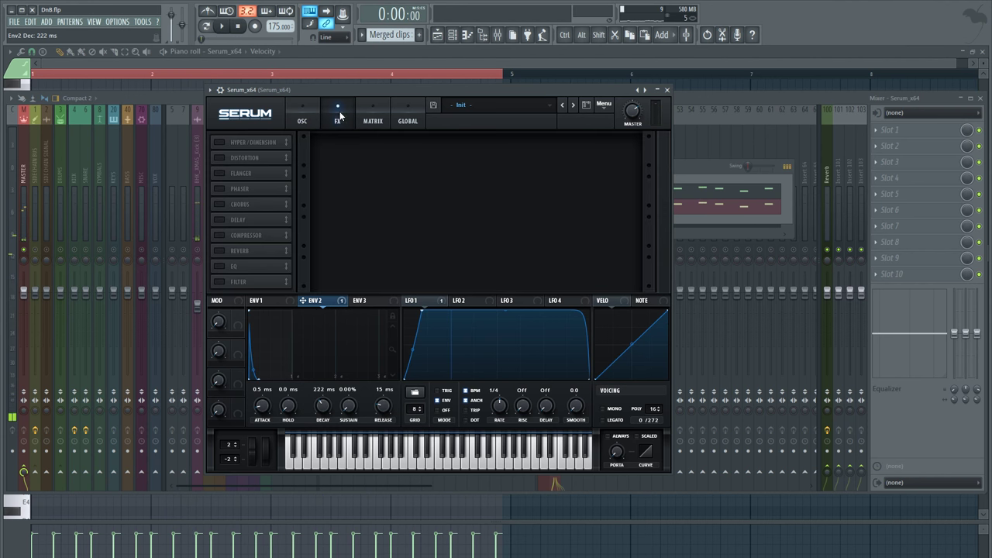
{"action": "left_click", "coordinate": [219, 144]}
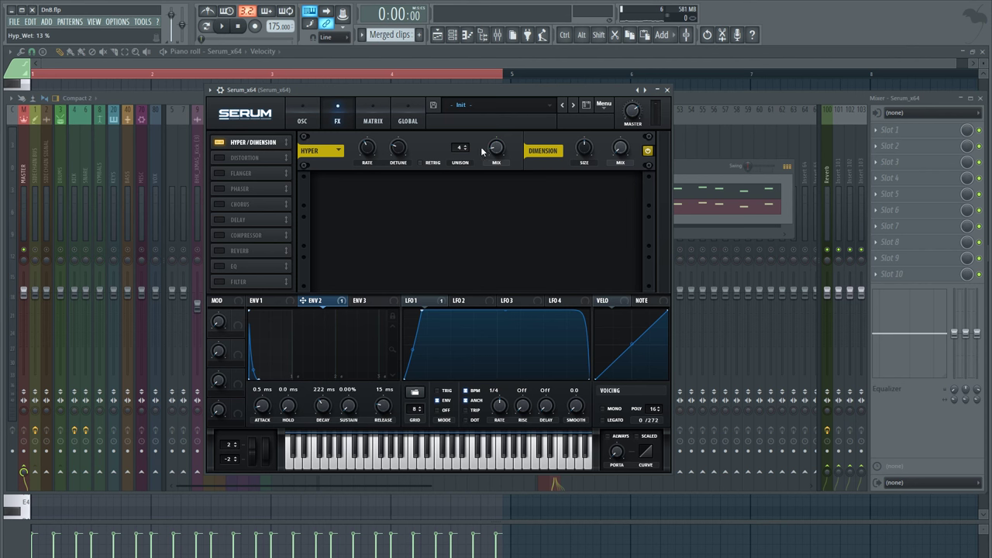
{"action": "left_click", "coordinate": [220, 158]}
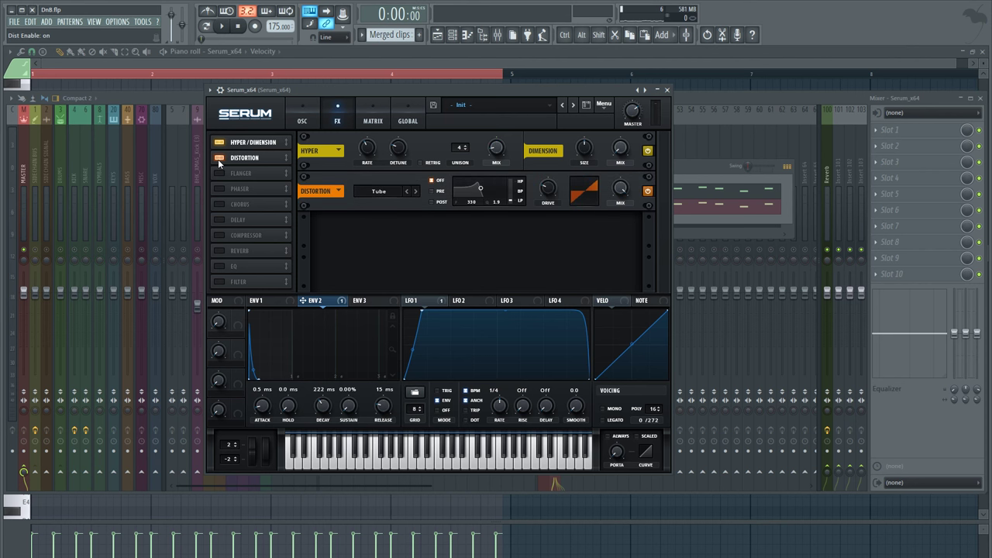
{"action": "left_click", "coordinate": [372, 195]}
{"action": "left_click", "coordinate": [399, 302]}
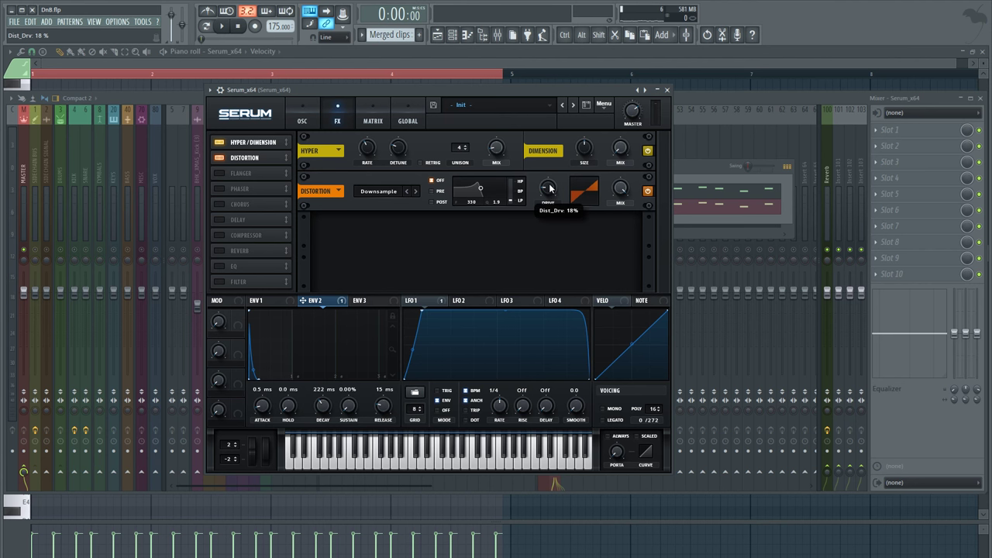
Fine-tune the distortion drive and set its mix to 49% during playback, and enable the Delay effect
{"action": "key", "text": "space"}
{"action": "mouse_move", "coordinate": [549, 188]}
{"action": "left_mouse_down"}
{"action": "mouse_move", "coordinate": [535, 212]}
{"action": "mouse_move", "coordinate": [549, 190]}
{"action": "left_mouse_up"}
{"action": "left_click_drag", "start_coordinate": [619, 189], "coordinate": [597, 221]}
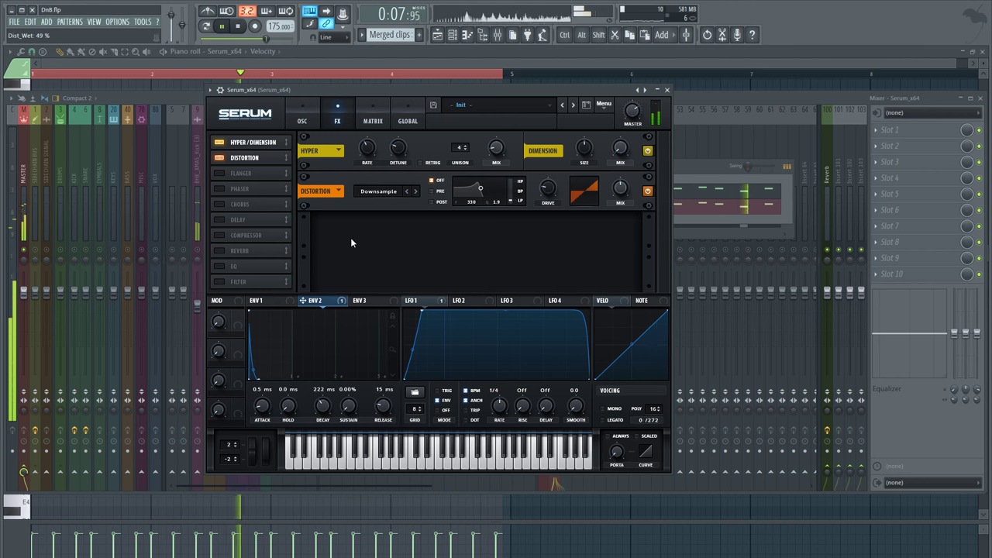
{"action": "key", "text": "space"}
{"action": "left_click", "coordinate": [220, 220]}
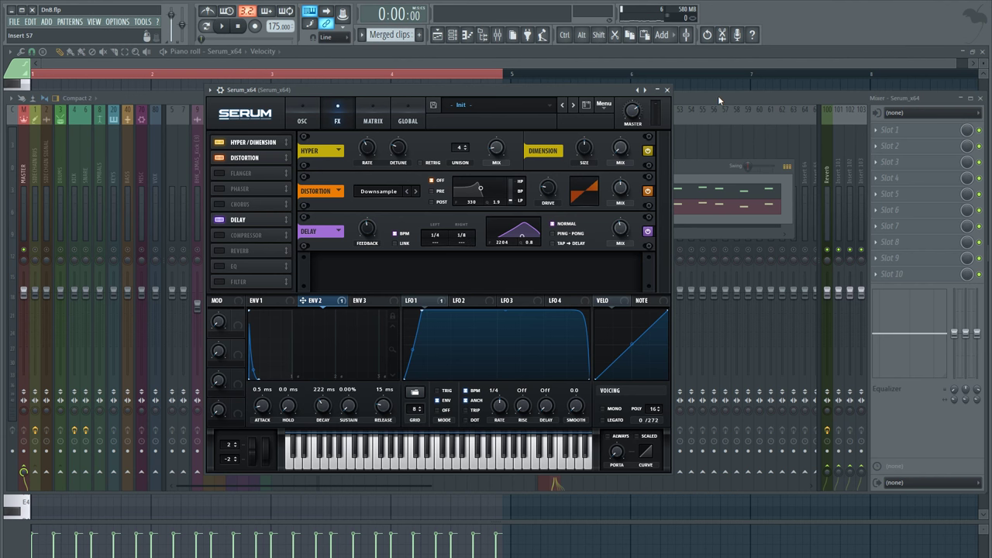
Load Fruity Reeverb 2 in slot 4 of the Serum_x64 mixer track and start playback
{"action": "left_click", "coordinate": [667, 90]}
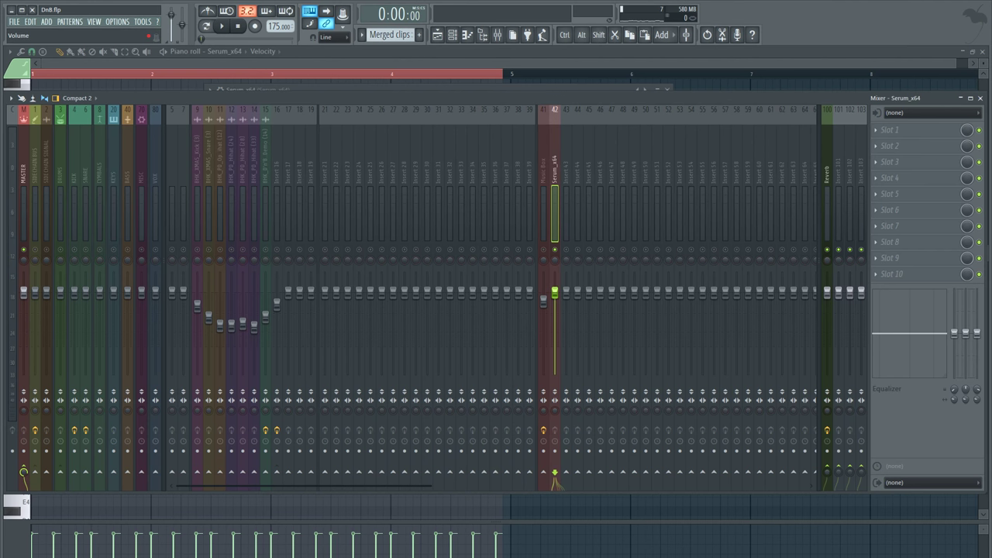
{"action": "left_click", "coordinate": [906, 179]}
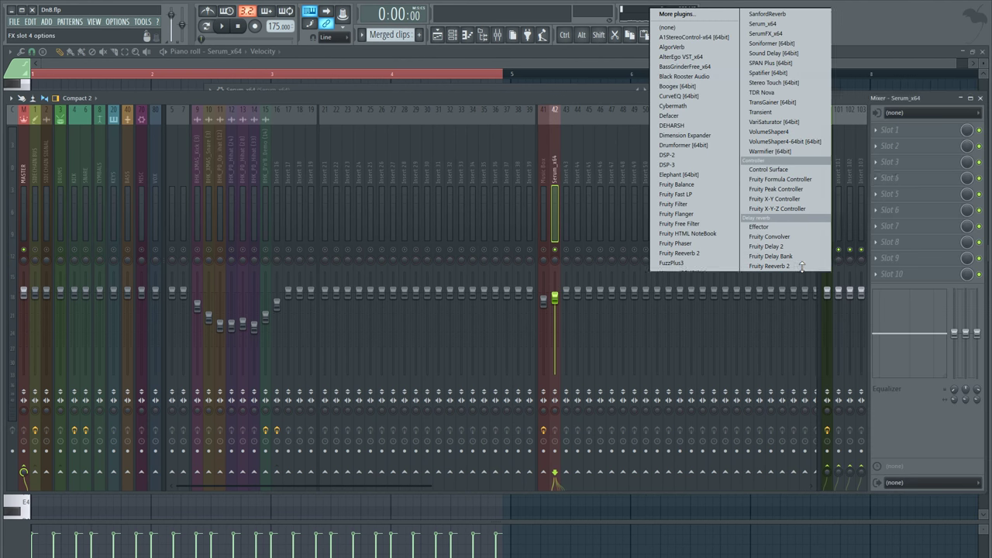
{"action": "left_click", "coordinate": [799, 266]}
{"action": "key", "text": "space"}
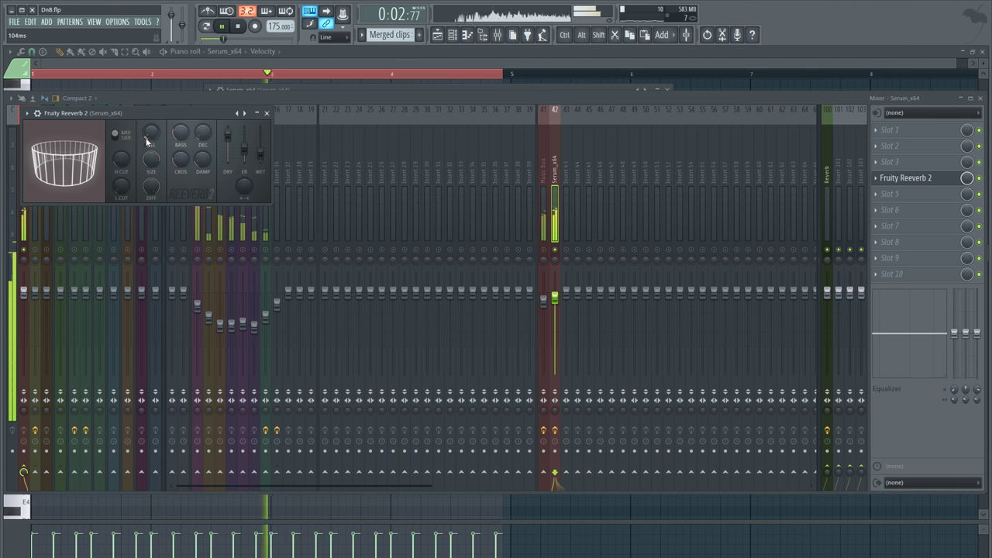
Set Serum's delay times to 1/16 left and 1/8 right, lower the delay mix and set feedback to 38% during playback
{"action": "left_click", "coordinate": [453, 35]}
{"action": "key", "text": "space"}
{"action": "left_click", "coordinate": [474, 206]}
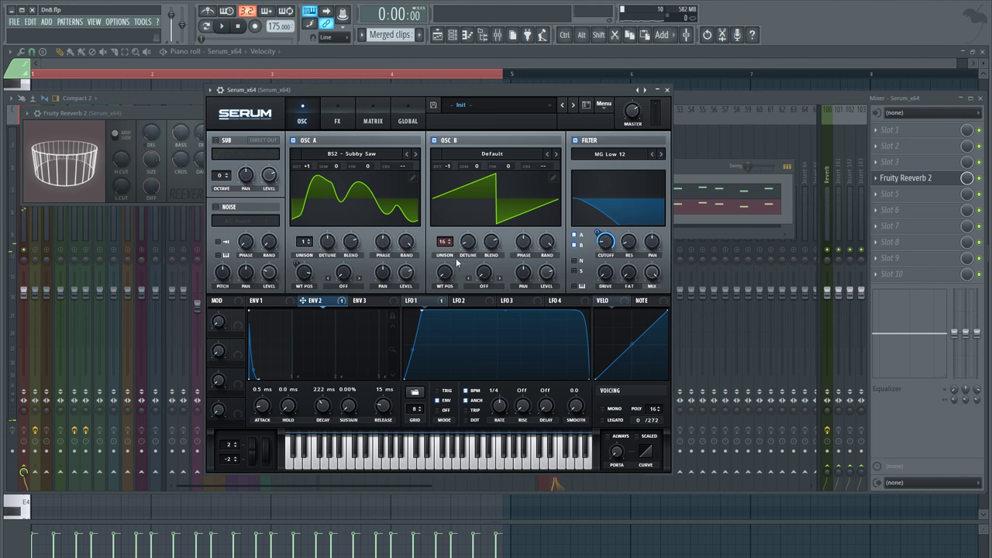
{"action": "left_click", "coordinate": [345, 120]}
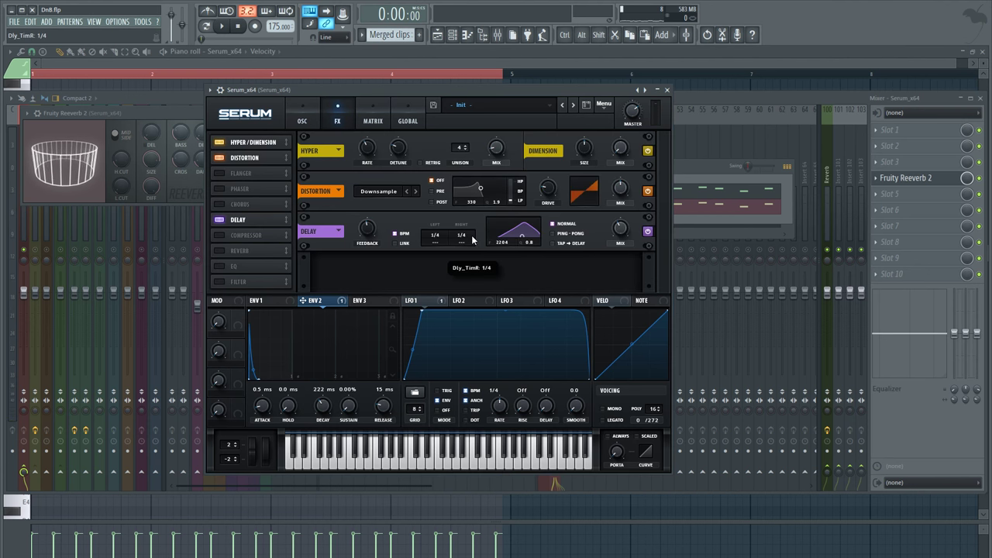
{"action": "key", "text": "space"}
{"action": "left_click_drag", "start_coordinate": [470, 236], "coordinate": [438, 257]}
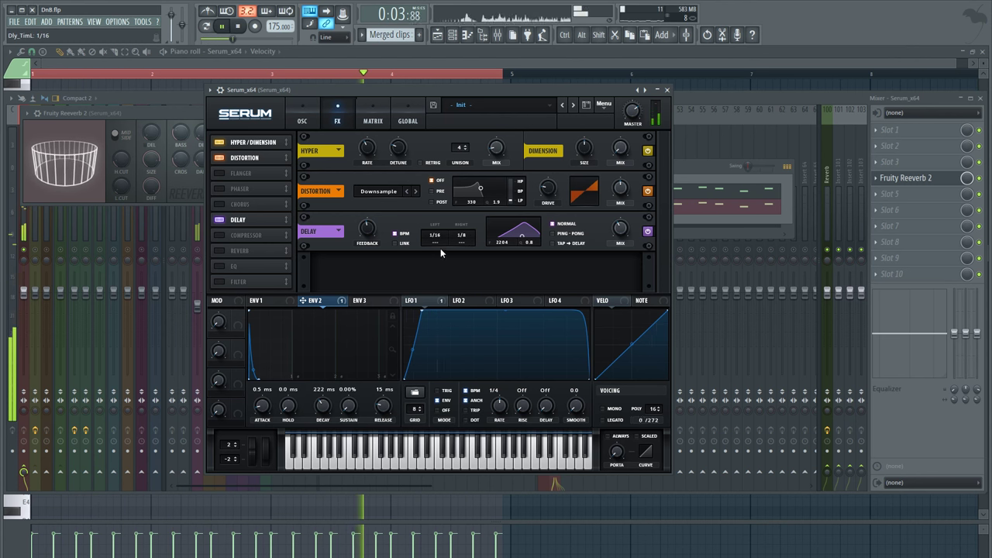
{"action": "left_click_drag", "start_coordinate": [618, 232], "coordinate": [600, 246]}
{"action": "left_click_drag", "start_coordinate": [369, 234], "coordinate": [367, 242]}
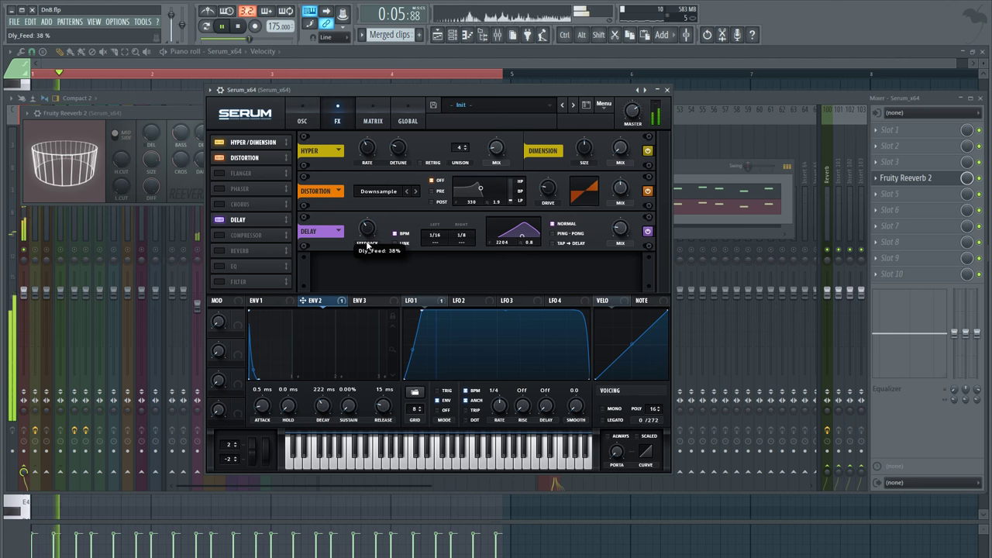
Lower the Serum_x64 mixer track to -3.4 dB, unsolo it and play the full beat
{"action": "left_click", "coordinate": [794, 95]}
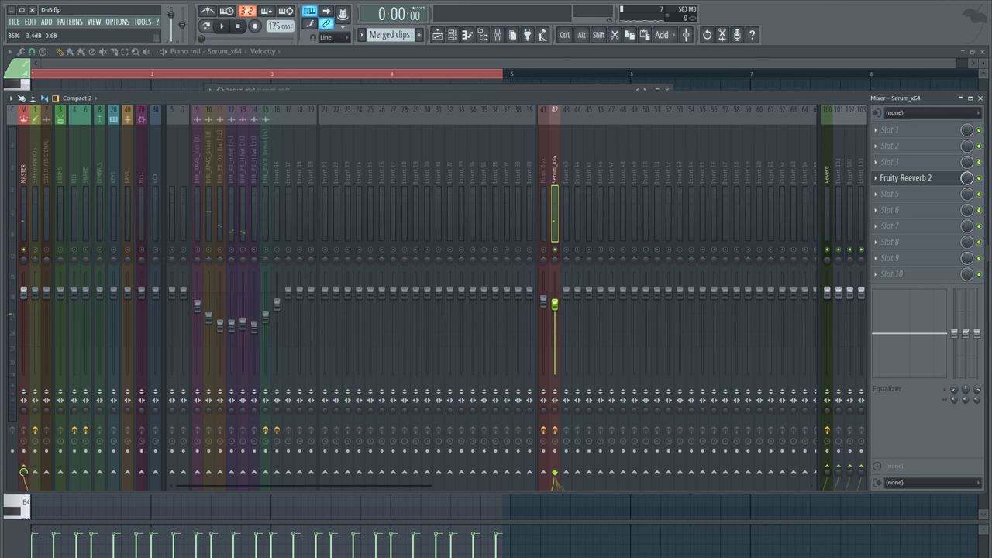
{"action": "right_click", "coordinate": [556, 250]}
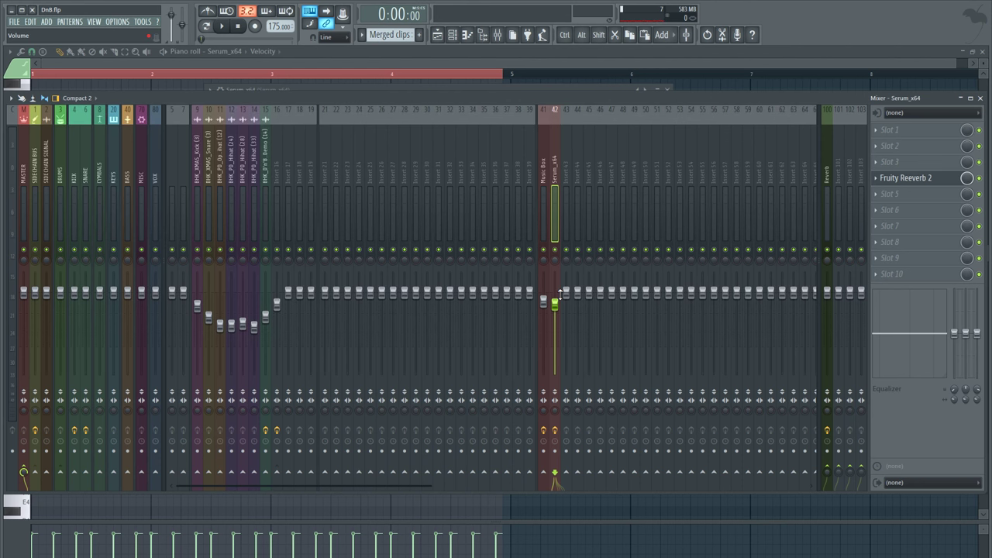
{"action": "key", "text": "space"}
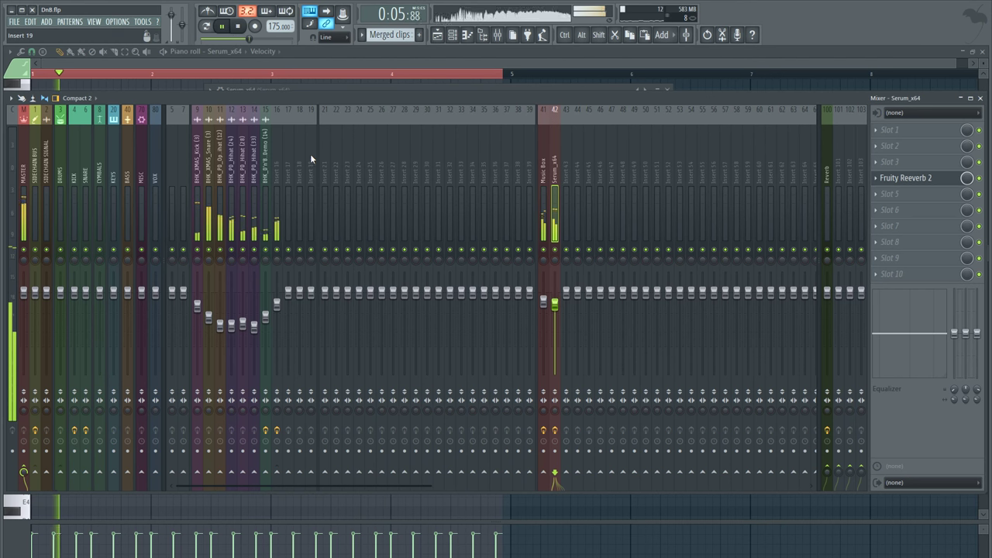
Stop playback, create the new empty Pattern 8 and place it at bar 1 on the second Keys track in the playlist
{"action": "left_click", "coordinate": [437, 36]}
{"action": "scroll", "coordinate": [406, 74], "scroll_direction": "down", "scroll_amount": 5}
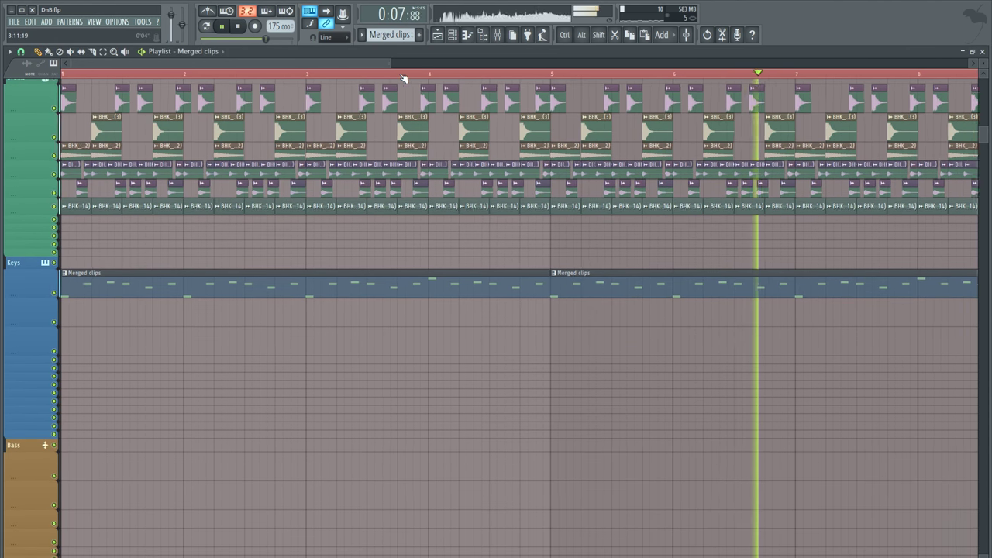
{"action": "key", "text": "space"}
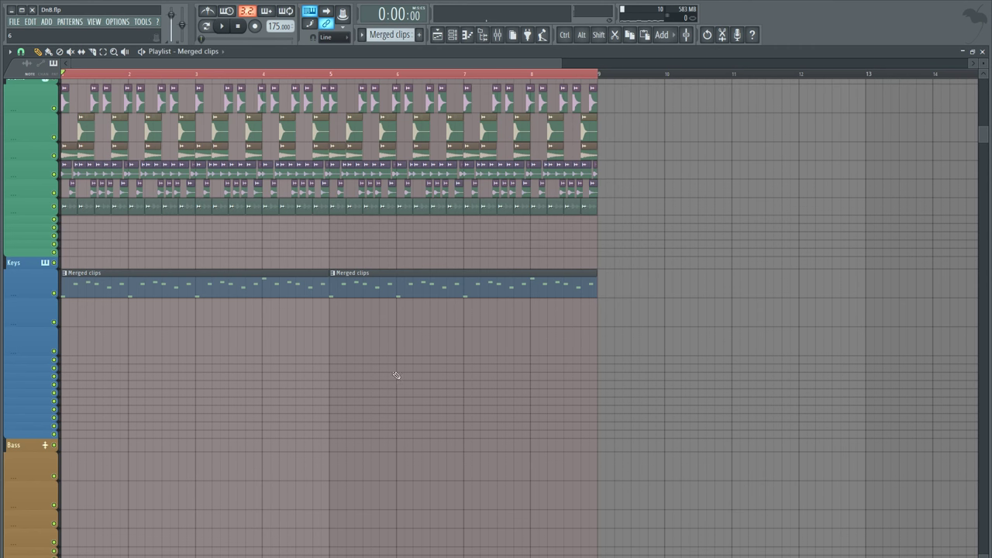
{"action": "scroll", "coordinate": [393, 371], "scroll_direction": "up", "scroll_amount": 1}
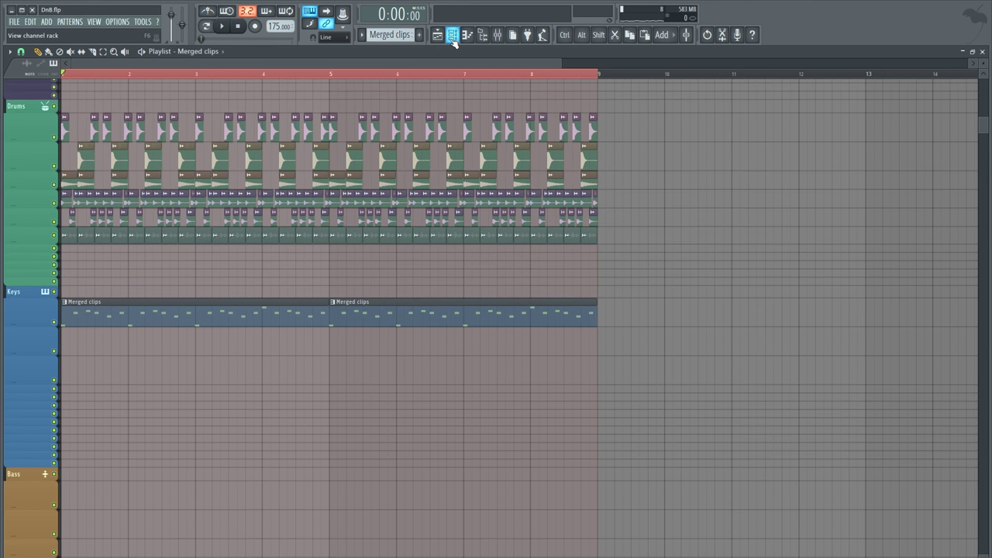
{"action": "key", "text": "F4"}
{"action": "left_click_drag", "start_coordinate": [87, 340], "coordinate": [2, 339]}
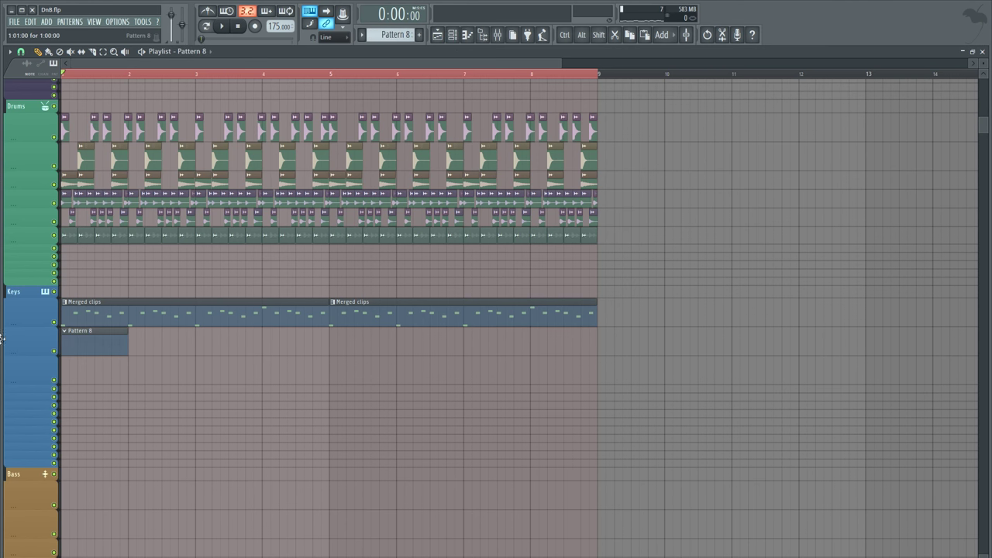
Open Pattern 8 and add a 3x Osc channel to the Keys group
{"action": "double_click", "coordinate": [92, 347]}
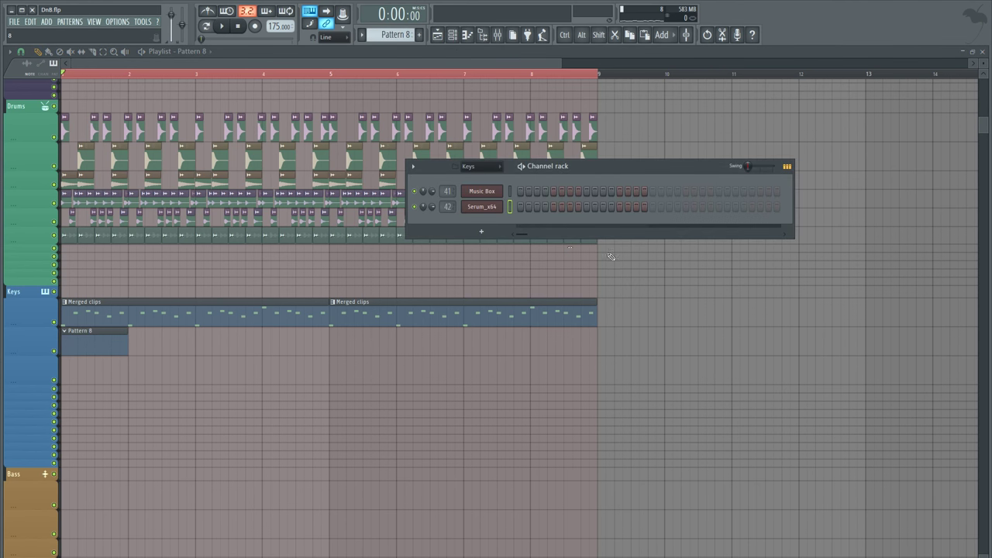
{"action": "left_click", "coordinate": [482, 230]}
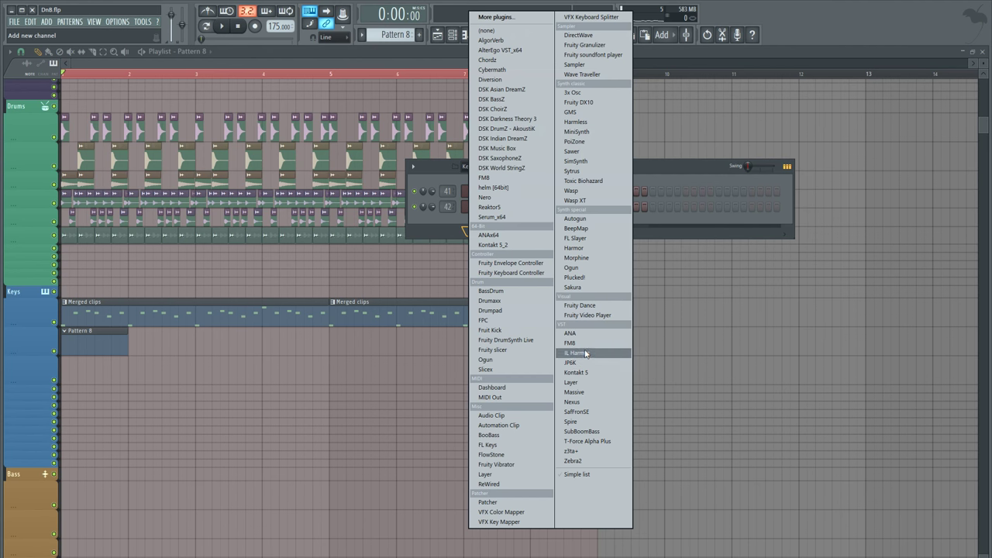
{"action": "left_click", "coordinate": [578, 94]}
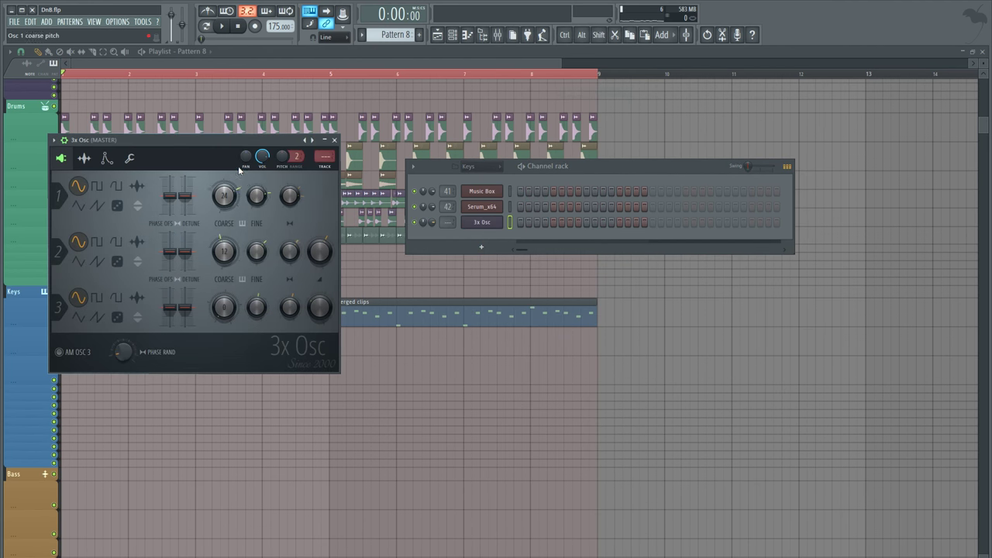
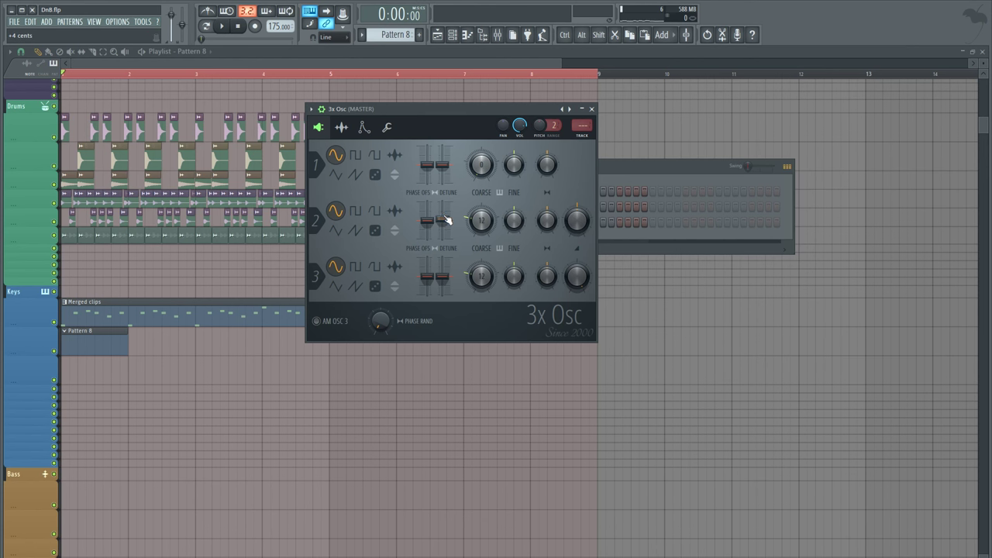
Set all three 3x Osc oscillators to sawtooth, detune oscillator 3 downward, adjust oscillator 2's level and audition a note
{"action": "left_click_drag", "start_coordinate": [442, 277], "coordinate": [448, 286]}
{"action": "left_click", "coordinate": [355, 230]}
{"action": "left_click", "coordinate": [356, 175]}
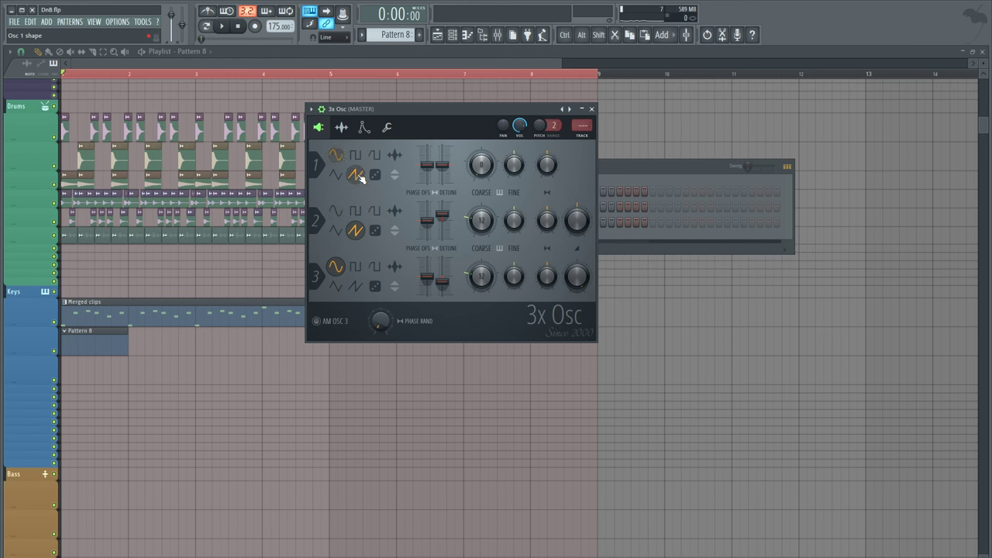
{"action": "left_click", "coordinate": [355, 286]}
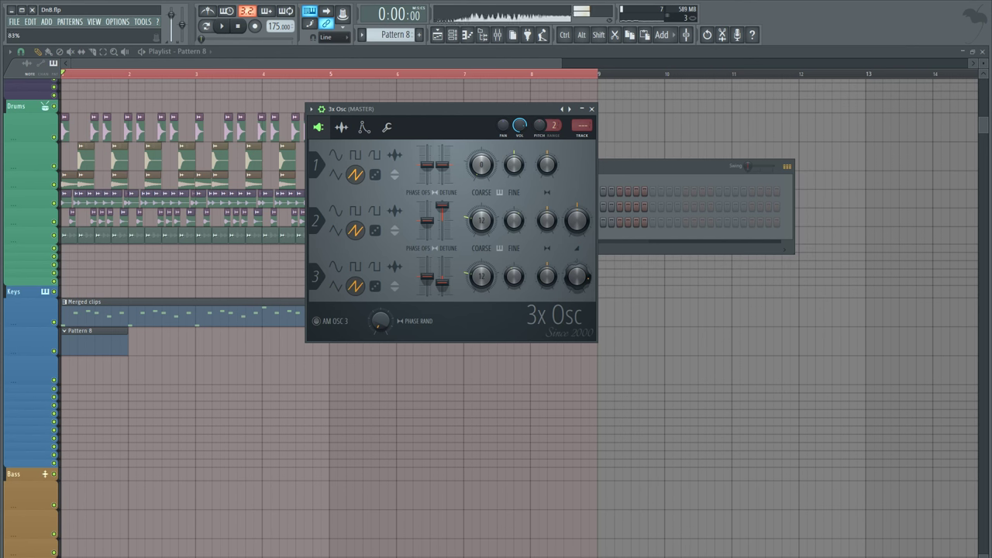
{"action": "left_click_drag", "start_coordinate": [580, 223], "coordinate": [581, 221]}
{"action": "key", "text": "c"}
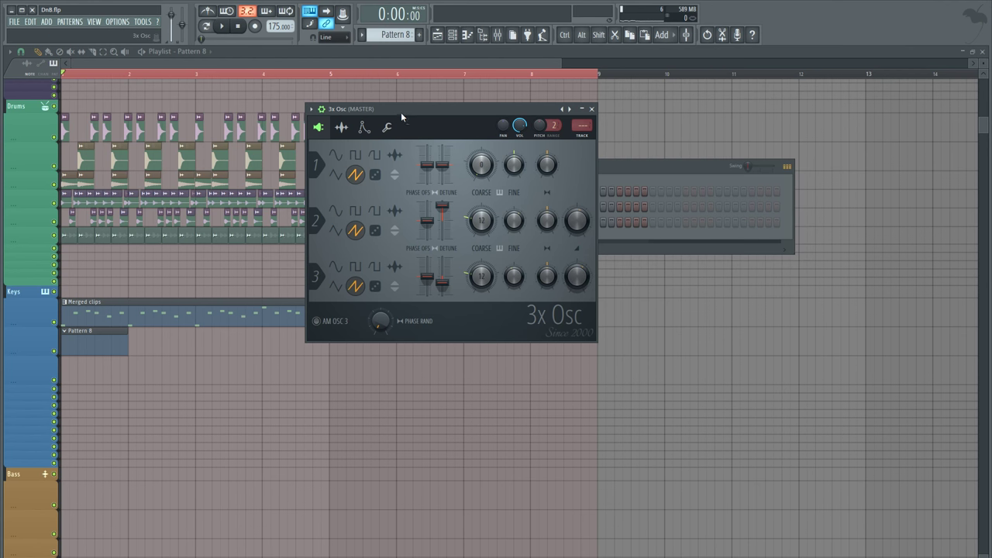
Route the 3x Osc channel to mixer insert 43 and lower that track's fader
{"action": "left_click_drag", "start_coordinate": [401, 111], "coordinate": [442, 163]}
{"action": "left_click", "coordinate": [351, 160]}
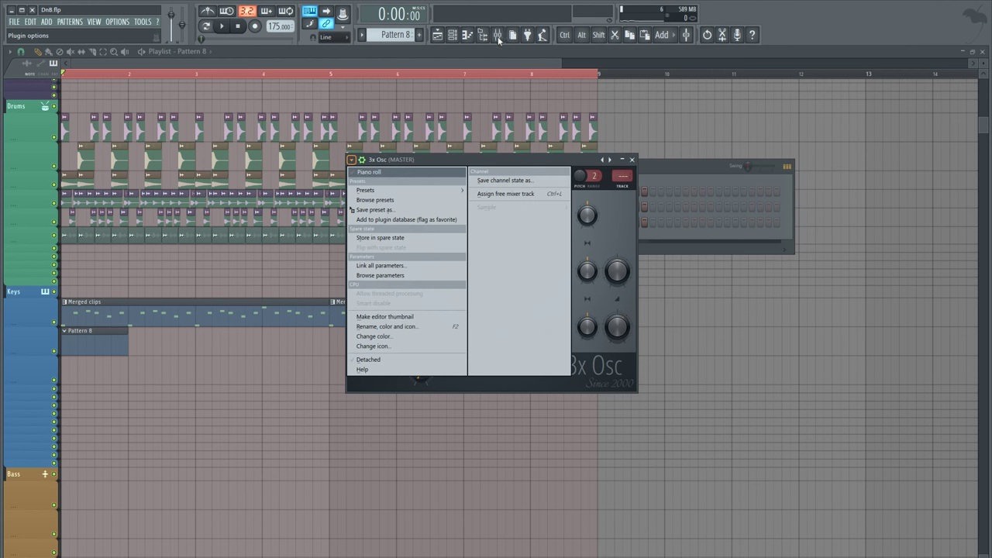
{"action": "left_click", "coordinate": [498, 35]}
{"action": "left_click", "coordinate": [566, 174]}
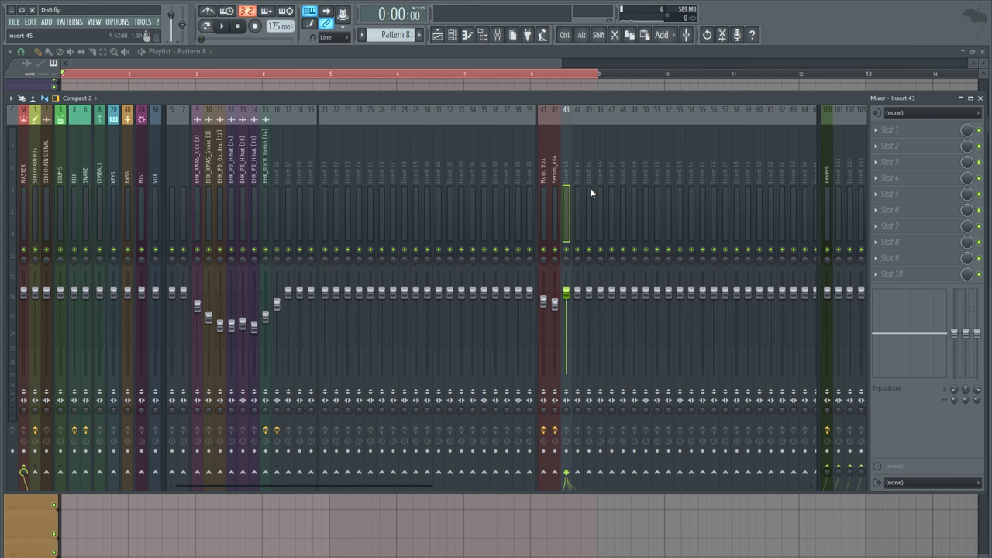
{"action": "key", "text": "ctrl+l"}
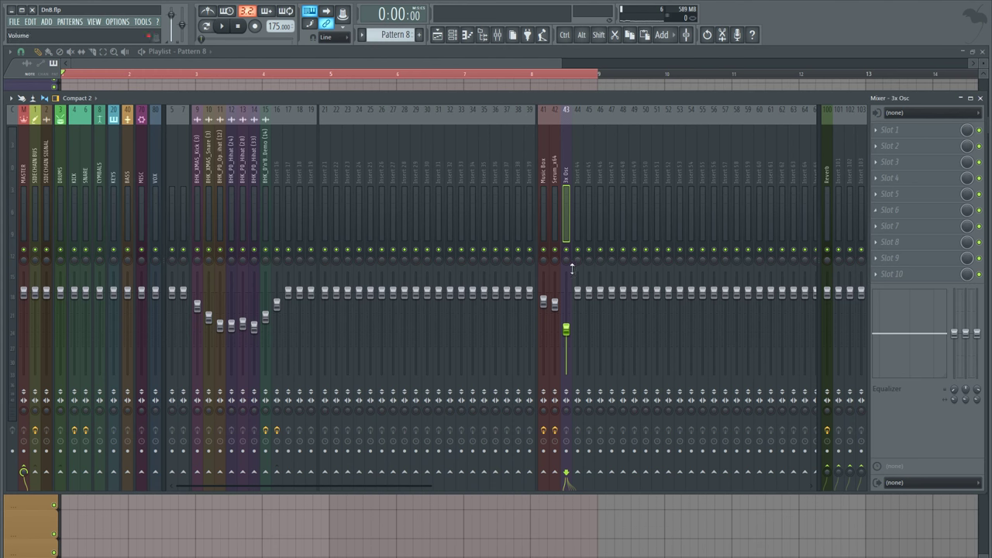
Open the 3x Osc piano roll in Pattern 8 and clear the time selection over its first bars
{"action": "left_click", "coordinate": [635, 61]}
{"action": "double_click", "coordinate": [91, 349]}
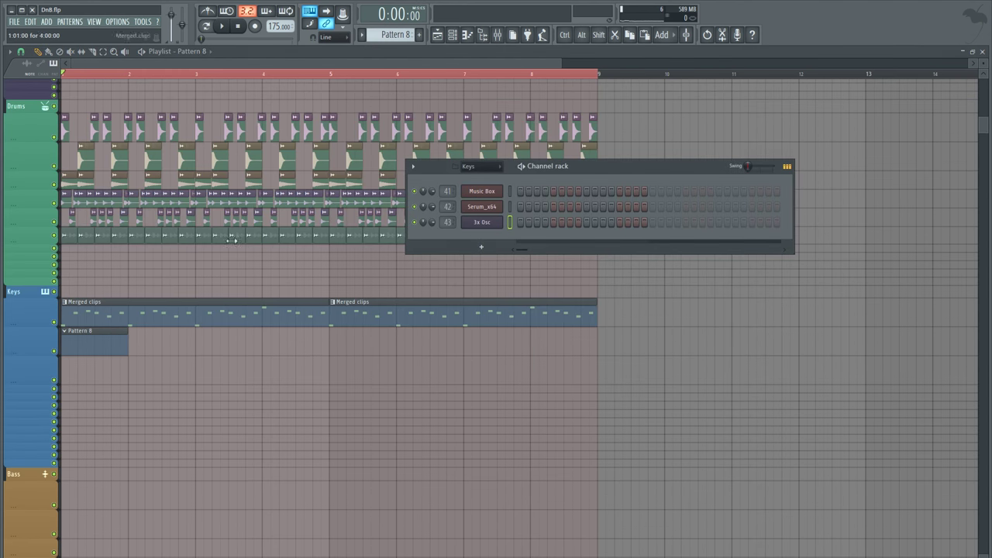
{"action": "right_click", "coordinate": [494, 228]}
{"action": "left_click", "coordinate": [527, 223]}
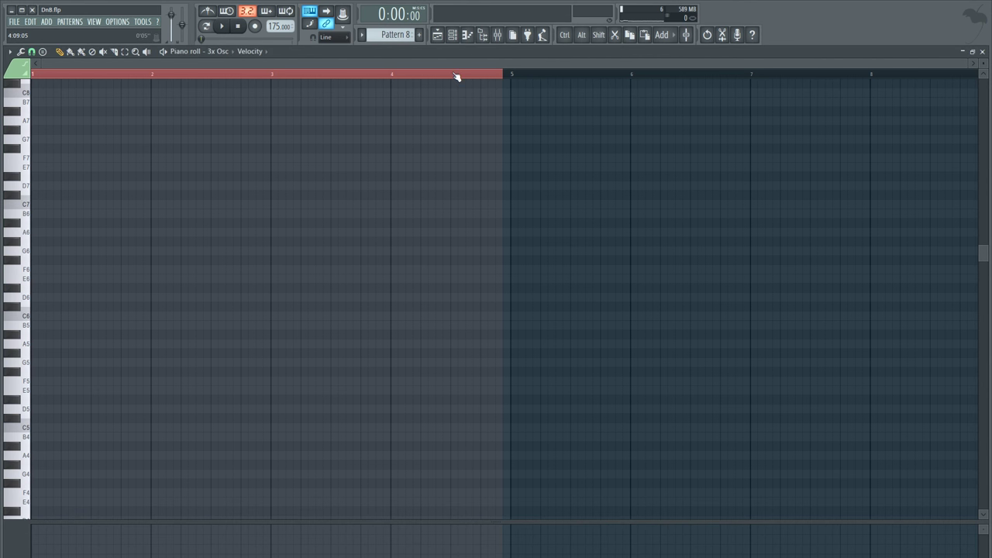
{"action": "scroll", "coordinate": [457, 77], "scroll_direction": "up", "scroll_amount": 2}
{"action": "left_click", "coordinate": [35, 79]}
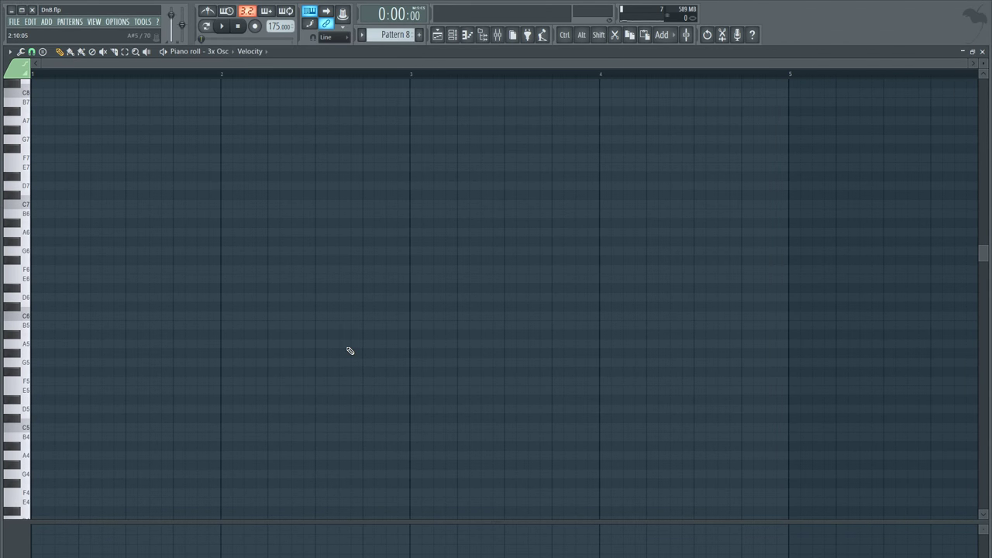
Reopen the 3x Osc piano roll from the Keys group and place a short G4 note at the start of bar 1
{"action": "left_click", "coordinate": [437, 34]}
{"action": "key", "text": "F6"}
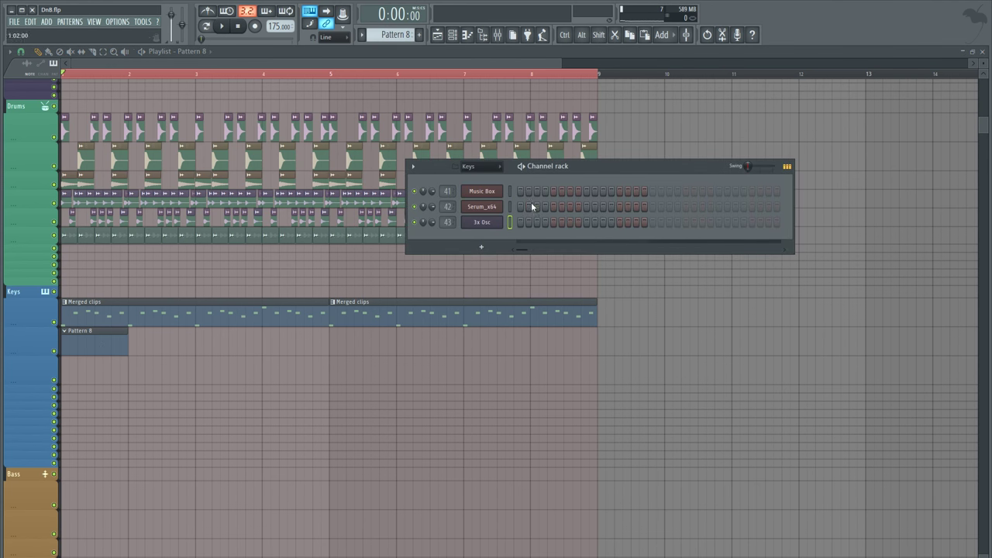
{"action": "right_click", "coordinate": [490, 223]}
{"action": "left_click", "coordinate": [518, 223]}
{"action": "right_click", "coordinate": [495, 223]}
{"action": "left_click", "coordinate": [525, 224]}
{"action": "key", "text": "space"}
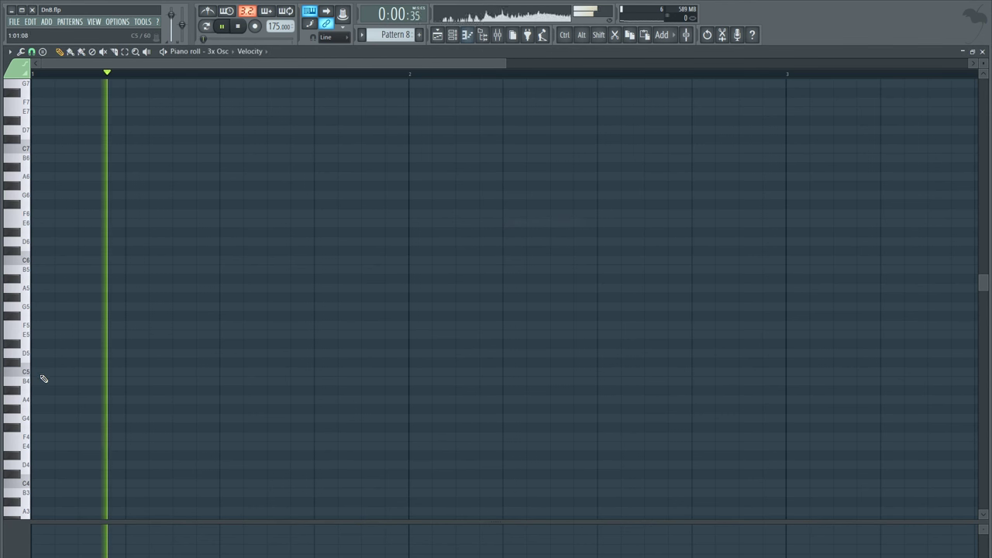
{"action": "key", "text": "space"}
{"action": "left_click_drag", "start_coordinate": [37, 390], "coordinate": [24, 418]}
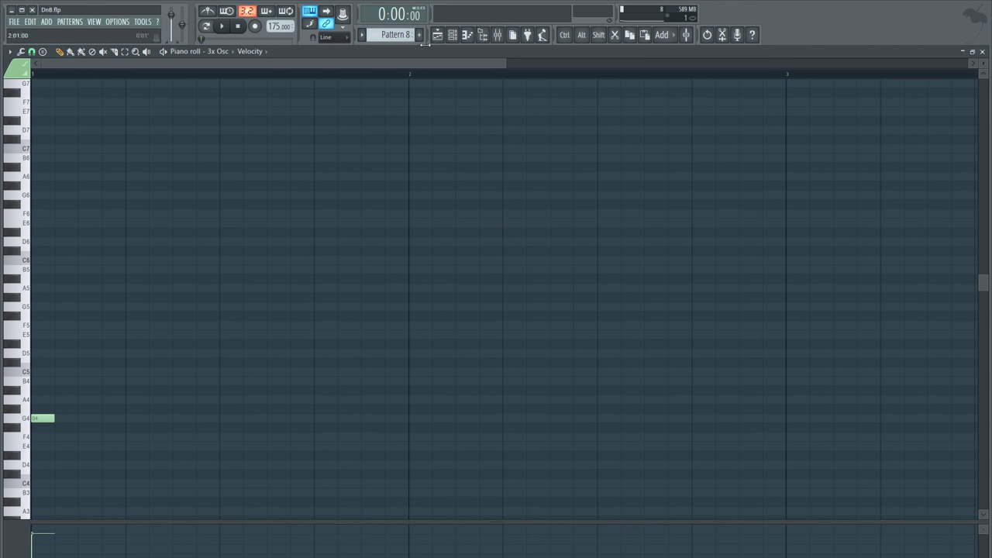
Open the 3x Osc settings, raise oscillator 2's stereo detune and audition a couple of notes
{"action": "left_click", "coordinate": [454, 36]}
{"action": "left_click", "coordinate": [483, 222]}
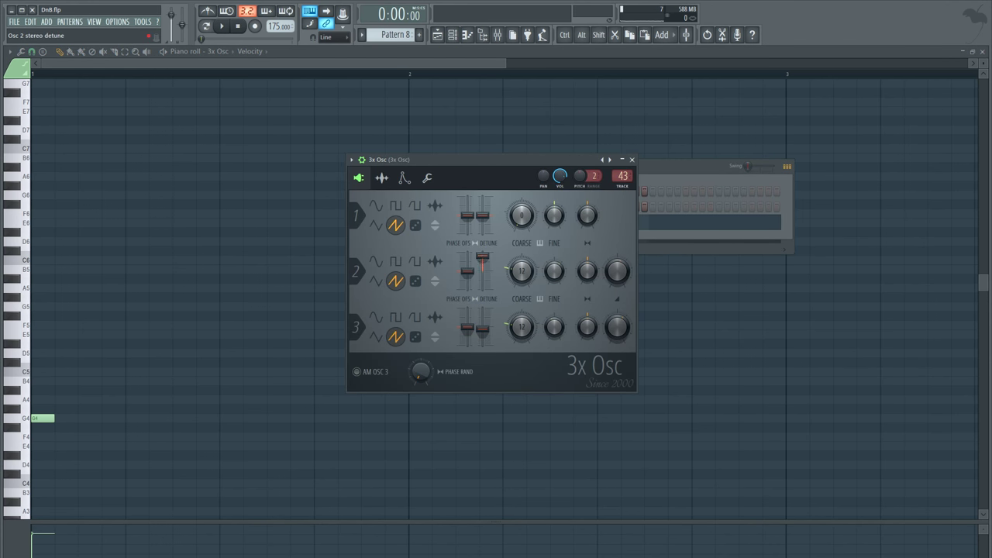
{"action": "key", "text": "b"}
{"action": "key", "text": "v"}
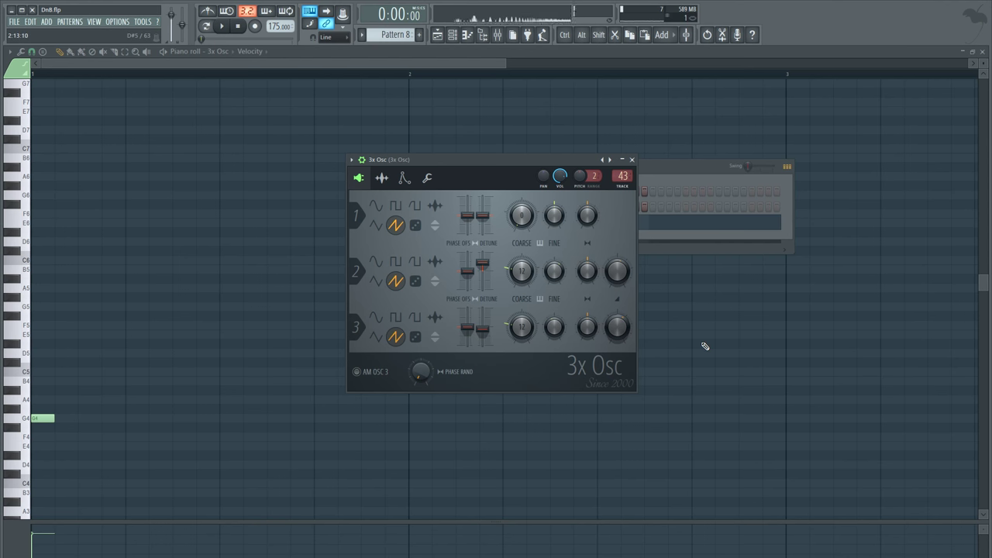
Audition the chord notes E5, G5 and B5 repeatedly on the 3x Osc
{"action": "key", "text": "c"}
{"action": "key", "text": "b"}
{"action": "key", "text": "m"}
{"action": "key", "text": "b"}
{"action": "key", "text": "m"}
{"action": "key", "text": "c"}
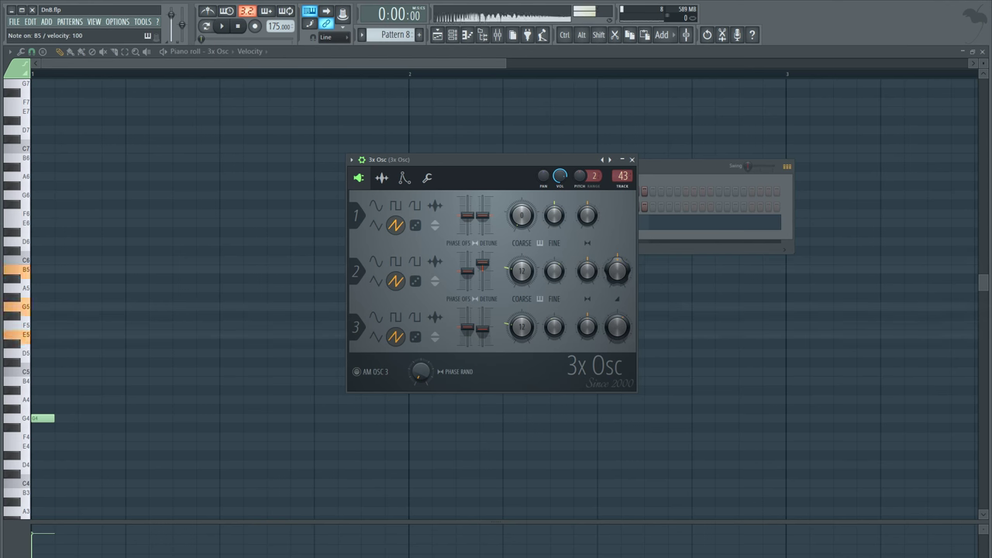
{"action": "key", "text": "c"}
{"action": "key", "text": "b"}
{"action": "key", "text": "m"}
{"action": "key", "text": "b"}
{"action": "key", "text": "m"}
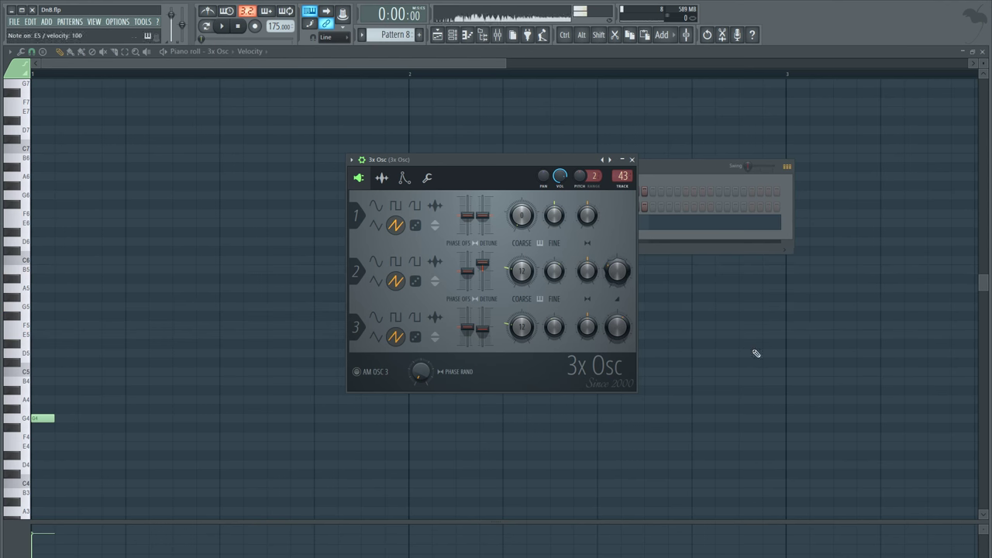
Return to the 3x Osc piano roll and add a short G5 note at the start of bar 1
{"action": "left_click", "coordinate": [756, 354]}
{"action": "key", "text": "space"}
{"action": "key", "text": "space"}
{"action": "left_click_drag", "start_coordinate": [43, 324], "coordinate": [43, 307]}
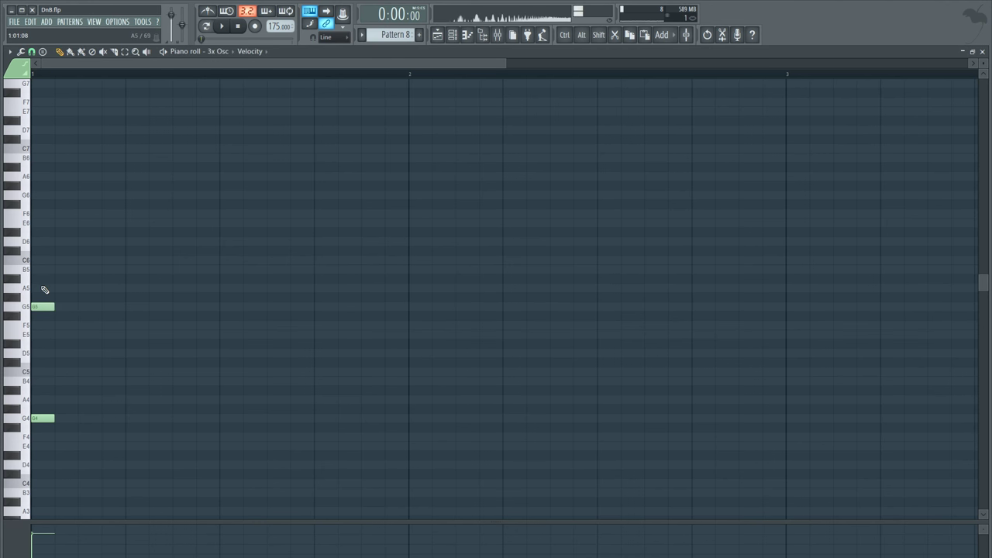
Add D6 and A#5 notes above G4 and G5 at the start of bar 1 and play the chord
{"action": "left_click", "coordinate": [38, 243]}
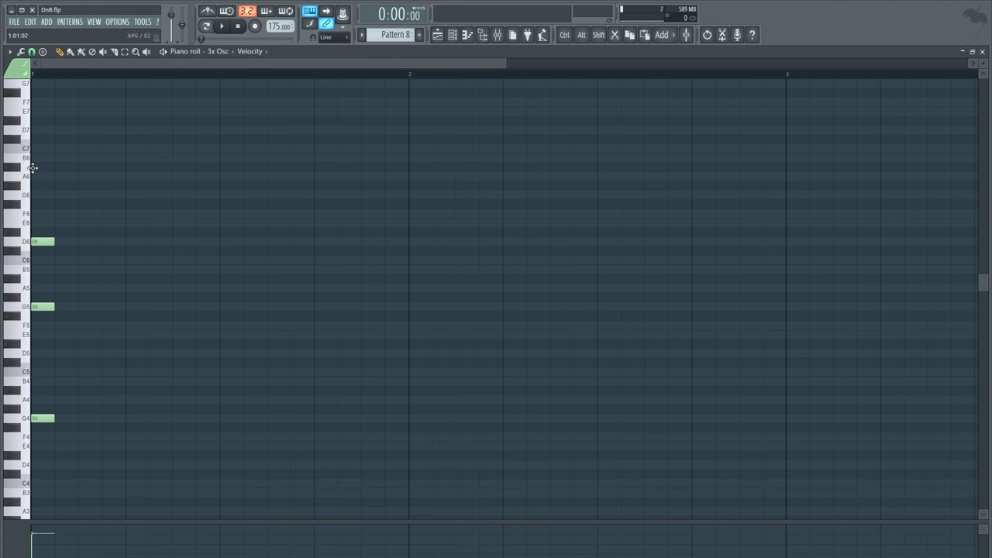
{"action": "left_click_drag", "start_coordinate": [39, 184], "coordinate": [35, 280]}
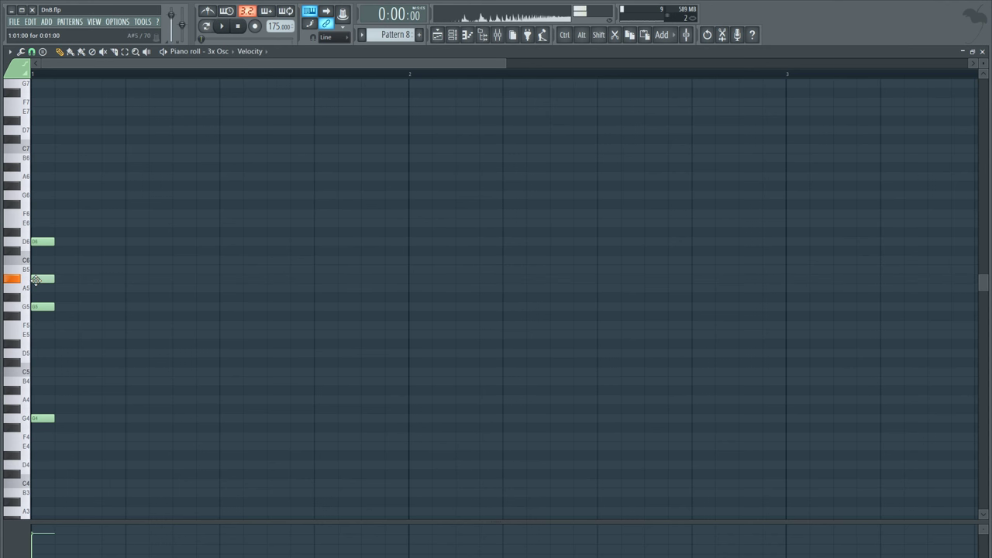
{"action": "left_click_drag", "start_coordinate": [52, 453], "coordinate": [207, 244]}
{"action": "key", "text": "space"}
Lengthen the chord to two steps and repeat it at steps 4 and 7 of bar 1
{"action": "left_click", "coordinate": [217, 296], "text": "ctrl"}
{"action": "key", "text": "space"}
{"action": "key", "text": "ctrl+v"}
{"action": "key", "text": "space"}
{"action": "left_click", "coordinate": [252, 281], "text": "ctrl"}
{"action": "key", "text": "space"}
{"action": "key", "text": "ctrl+v"}
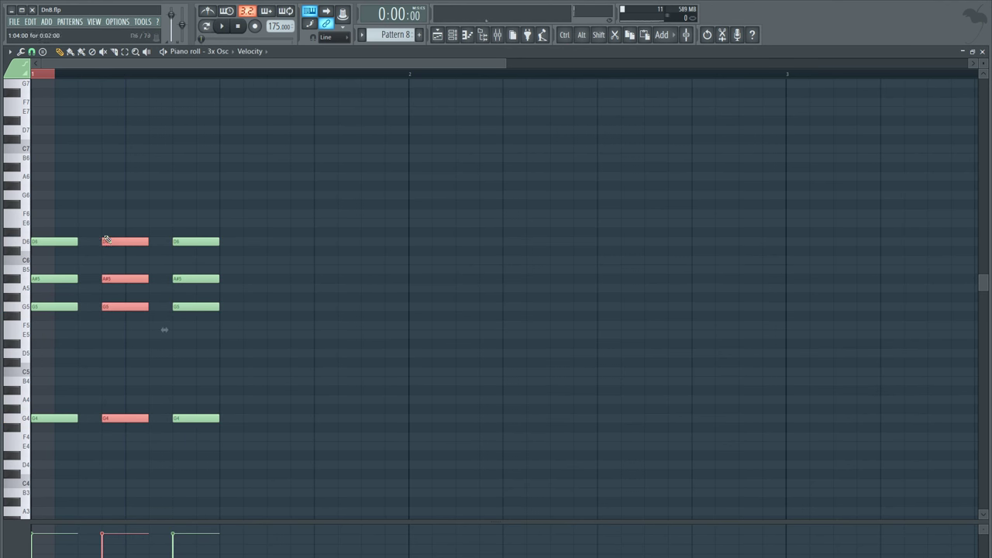
Add two more copies of the chord in bar 1, at steps 11 and 13, and clear the selection
{"action": "key", "text": "space"}
{"action": "left_click_drag", "start_coordinate": [119, 241], "coordinate": [284, 241]}
{"action": "key", "text": "space"}
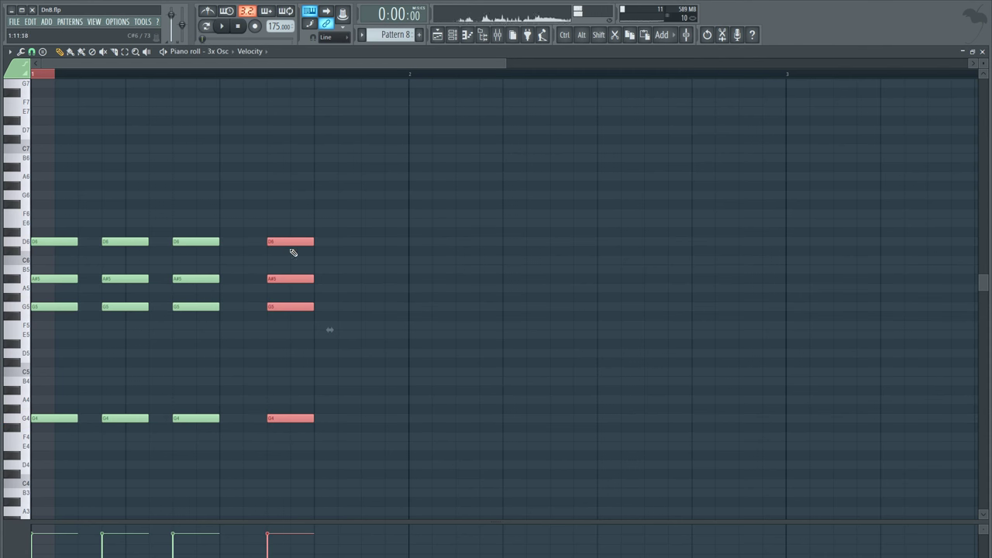
{"action": "left_click", "coordinate": [271, 257], "text": "ctrl"}
{"action": "key", "text": "ctrl+v"}
{"action": "left_click_drag", "start_coordinate": [166, 242], "coordinate": [355, 245]}
{"action": "key", "text": "space"}
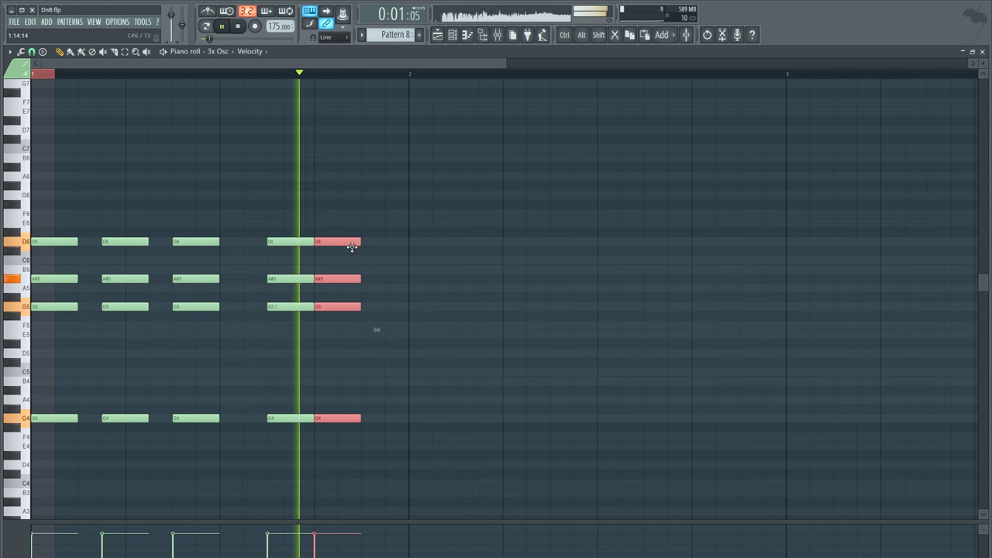
{"action": "key", "text": "space"}
{"action": "scroll", "coordinate": [283, 377], "scroll_direction": "down", "scroll_amount": 2}
{"action": "scroll", "coordinate": [367, 344], "scroll_direction": "up", "scroll_amount": 2}
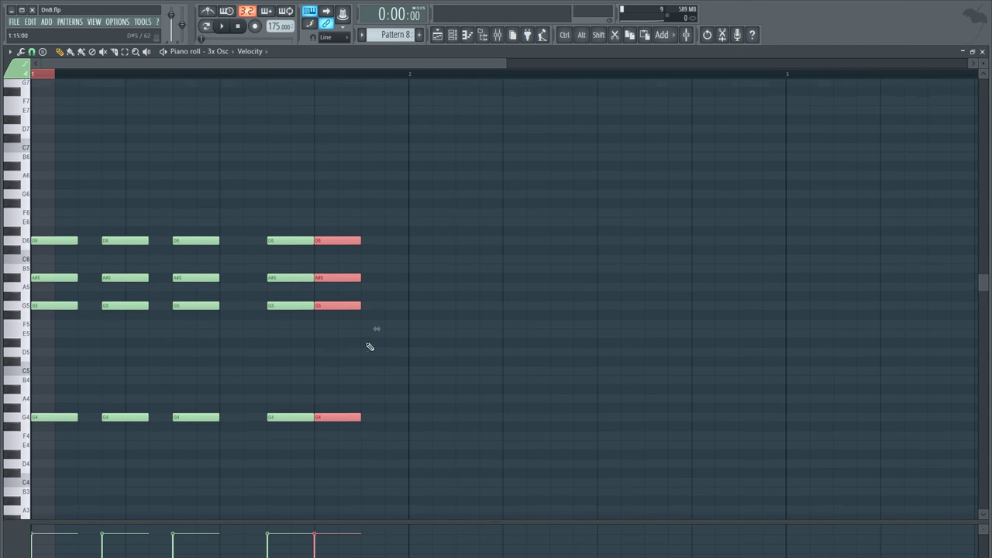
{"action": "scroll", "coordinate": [169, 363], "scroll_direction": "down", "scroll_amount": 3}
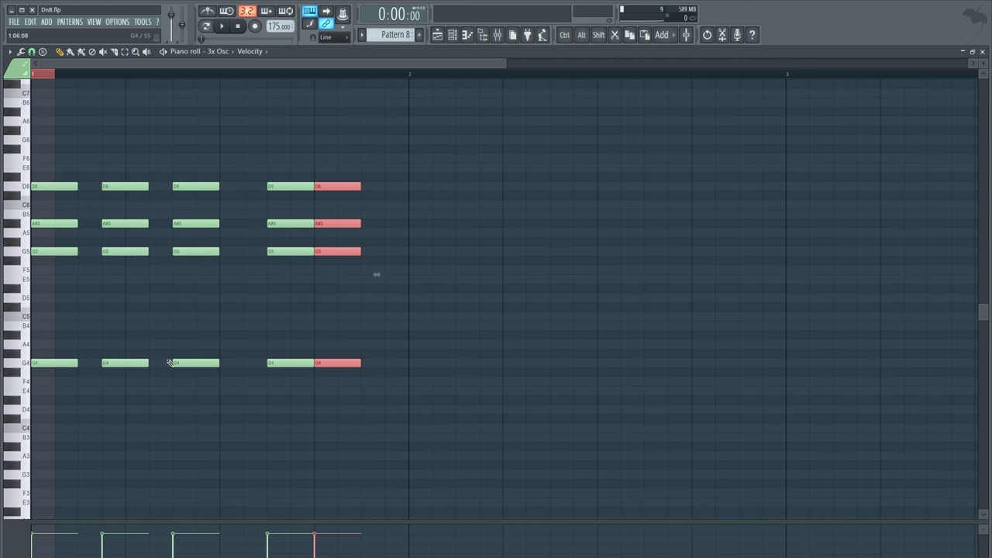
{"action": "left_click", "coordinate": [36, 75]}
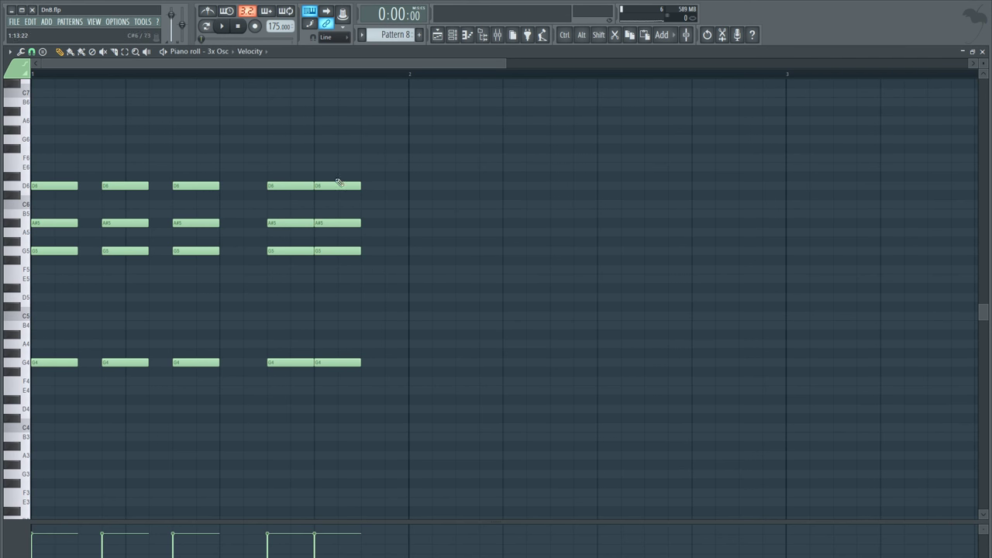
Move the last chord of bar 1 to step 16, keeping its notes at G4, G5, A#5 and D6
{"action": "left_click", "coordinate": [437, 37]}
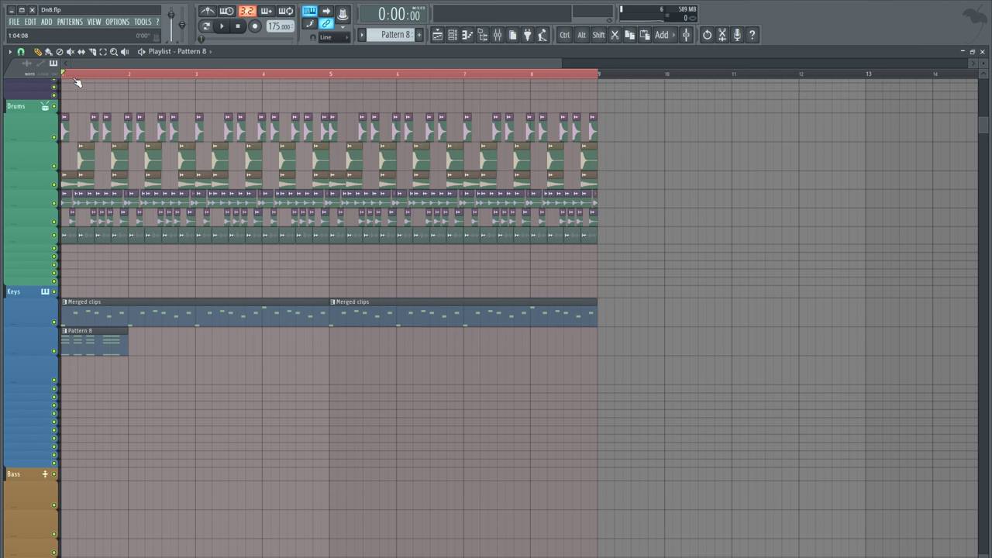
{"action": "scroll", "coordinate": [78, 83], "scroll_direction": "up", "scroll_amount": 5}
{"action": "double_click", "coordinate": [260, 342]}
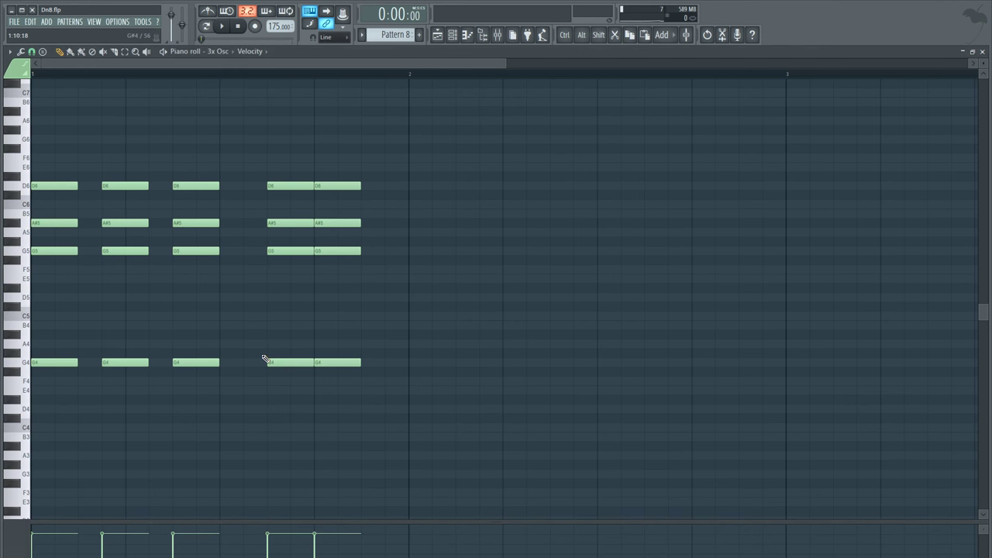
{"action": "left_click_drag", "start_coordinate": [314, 412], "coordinate": [379, 157]}
{"action": "left_click_drag", "start_coordinate": [342, 188], "coordinate": [412, 190]}
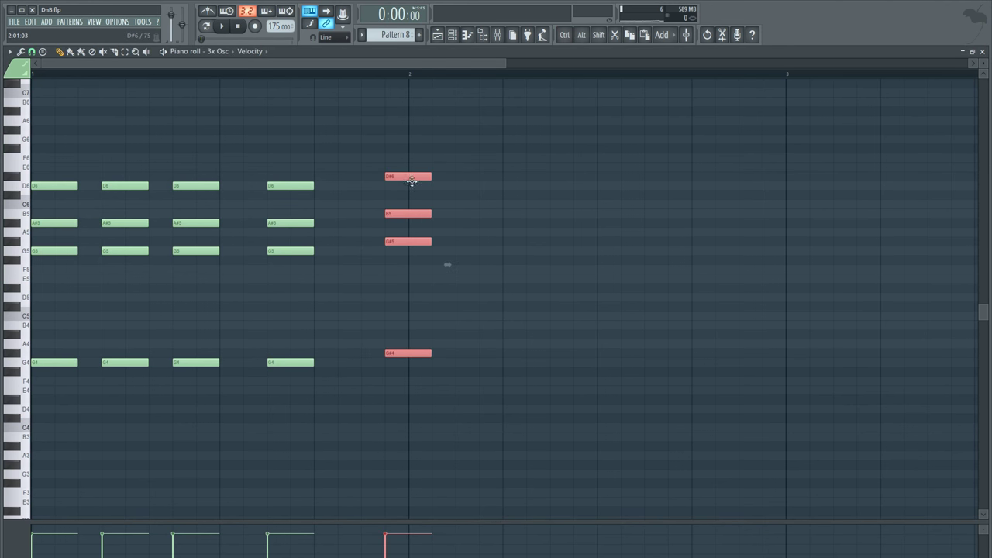
{"action": "key", "text": "space"}
{"action": "left_click", "coordinate": [377, 412]}
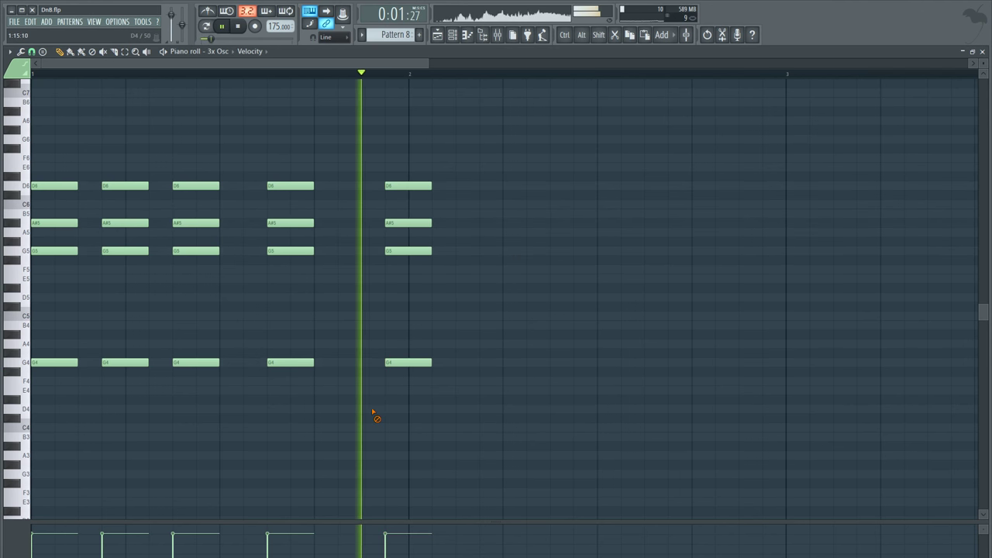
Shorten the last chord so that it ends at the bar 2 line, and play the rhythm
{"action": "key", "text": "space"}
{"action": "key", "text": "space"}
{"action": "left_click_drag", "start_coordinate": [407, 394], "coordinate": [407, 188]}
{"action": "key", "text": "space"}
{"action": "key", "text": "space"}
{"action": "key", "text": "space"}
Duplicate the bar 1 chord rhythm into bar 2 and play it
{"action": "left_click_drag", "start_coordinate": [541, 490], "coordinate": [424, 194]}
{"action": "key", "text": "ctrl+b"}
{"action": "key", "text": "space"}
{"action": "left_click", "coordinate": [417, 207], "text": "ctrl"}
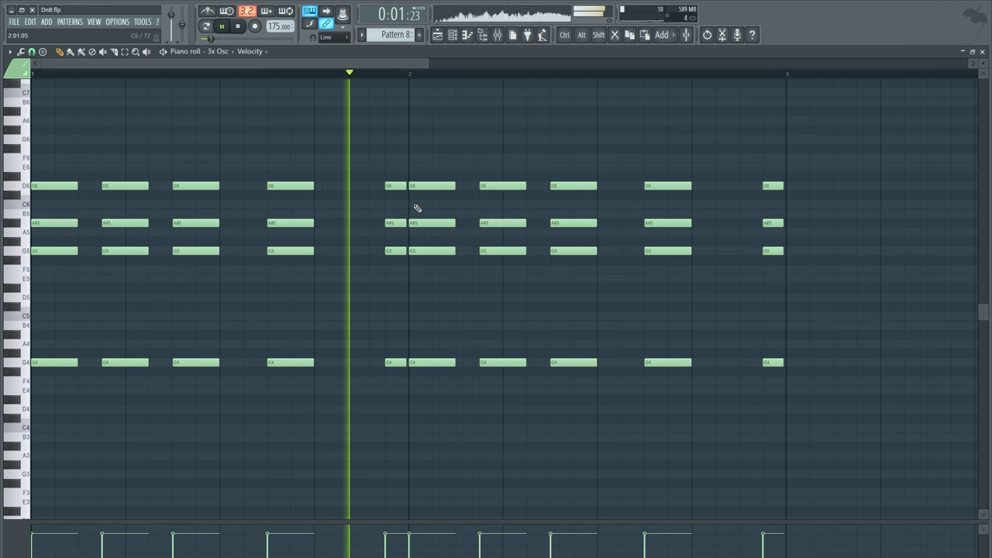
{"action": "scroll", "coordinate": [439, 78], "scroll_direction": "down", "scroll_amount": 5}
{"action": "key", "text": "space"}
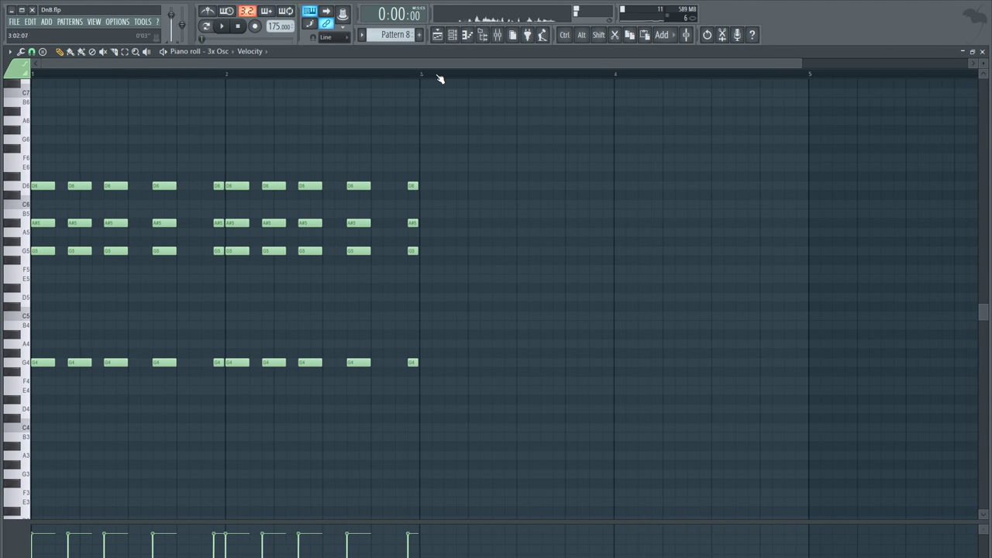
Duplicate the two bars of chords to fill bars 3 and 4
{"action": "left_click_drag", "start_coordinate": [587, 427], "coordinate": [33, 144]}
{"action": "key", "text": "ctrl+b"}
{"action": "left_click_drag", "start_coordinate": [53, 184], "coordinate": [427, 185]}
{"action": "key", "text": "ctrl+d"}
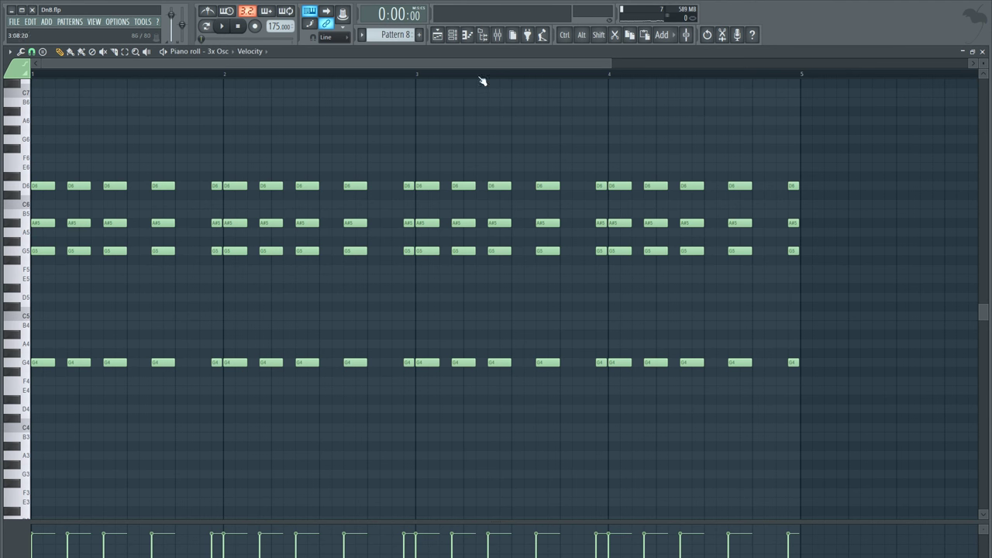
Place a second Pattern 8 clip at bar 5 of the playlist, below the second Merged clips clip
{"action": "left_click", "coordinate": [437, 35]}
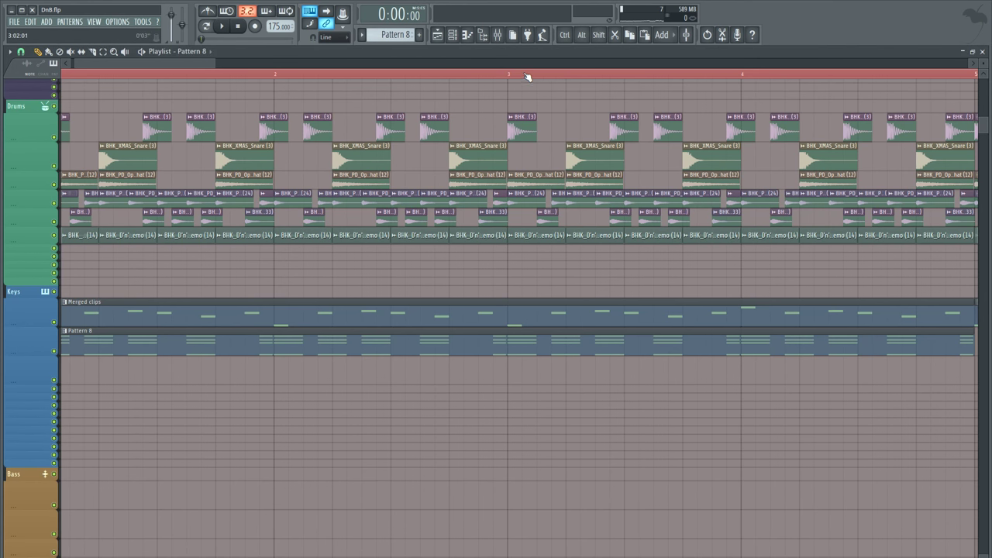
{"action": "scroll", "coordinate": [528, 75], "scroll_direction": "down", "scroll_amount": 8}
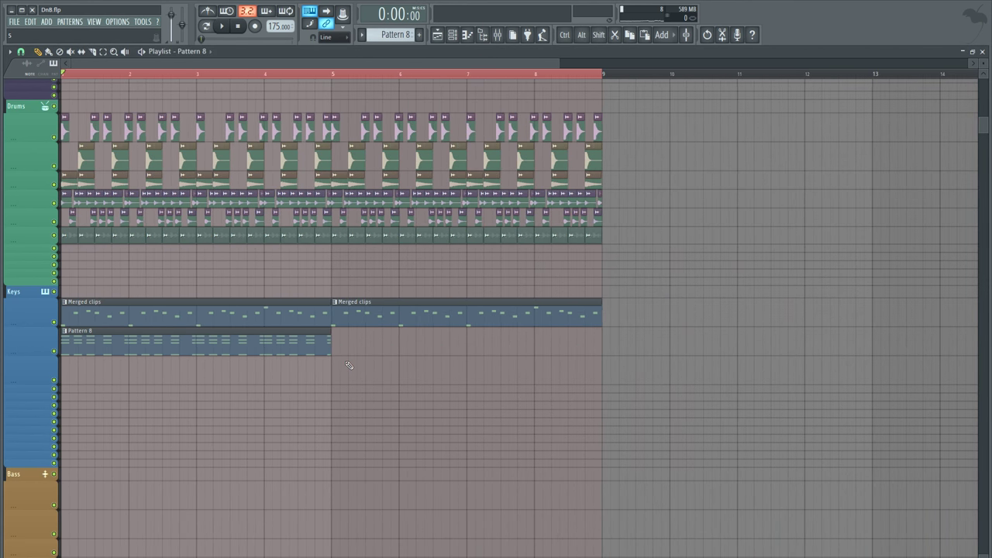
{"action": "left_click", "coordinate": [353, 342]}
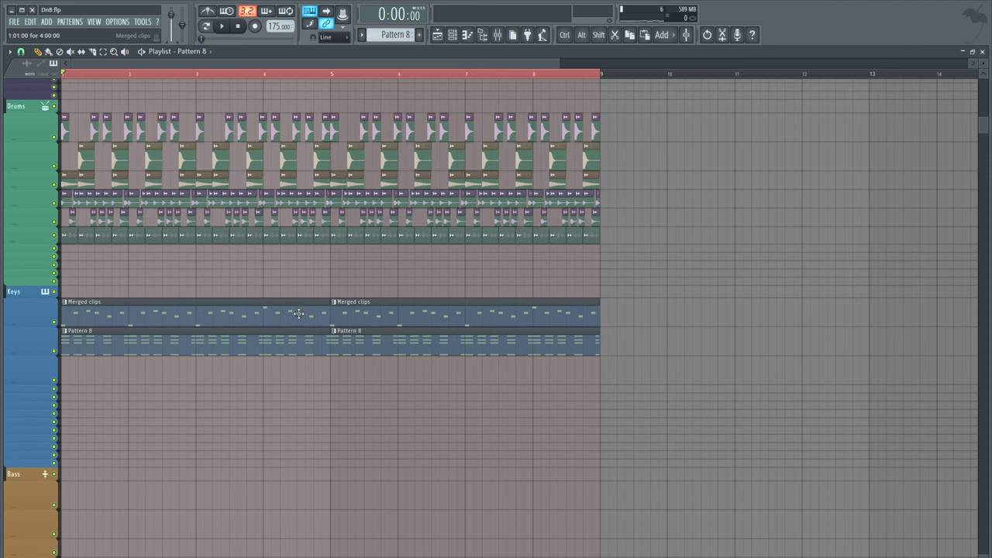
Open Pattern 8 for note editing and transpose the bar 3 chords up to C5, C6, D#6 and G6
{"action": "double_click", "coordinate": [156, 344]}
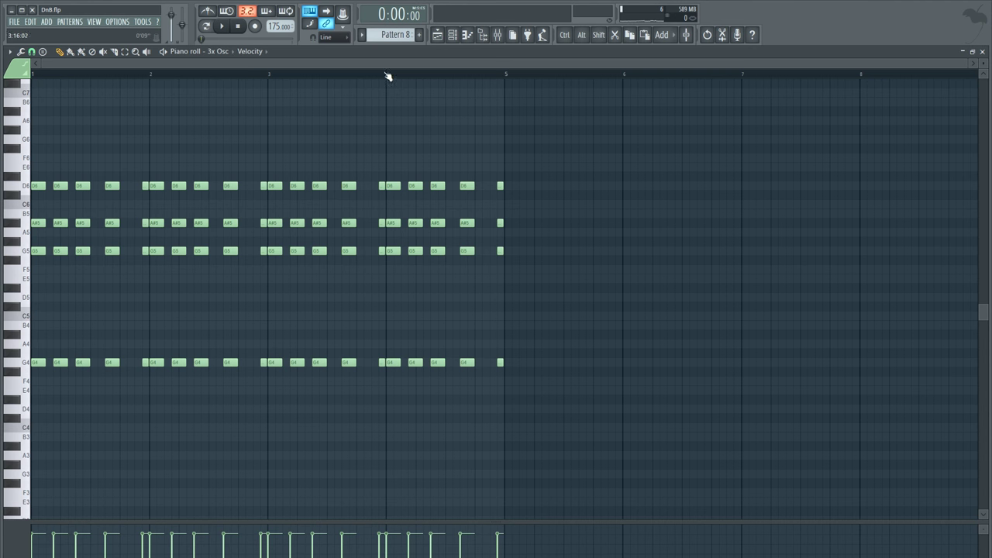
{"action": "left_click_drag", "start_coordinate": [968, 63], "coordinate": [582, 63]}
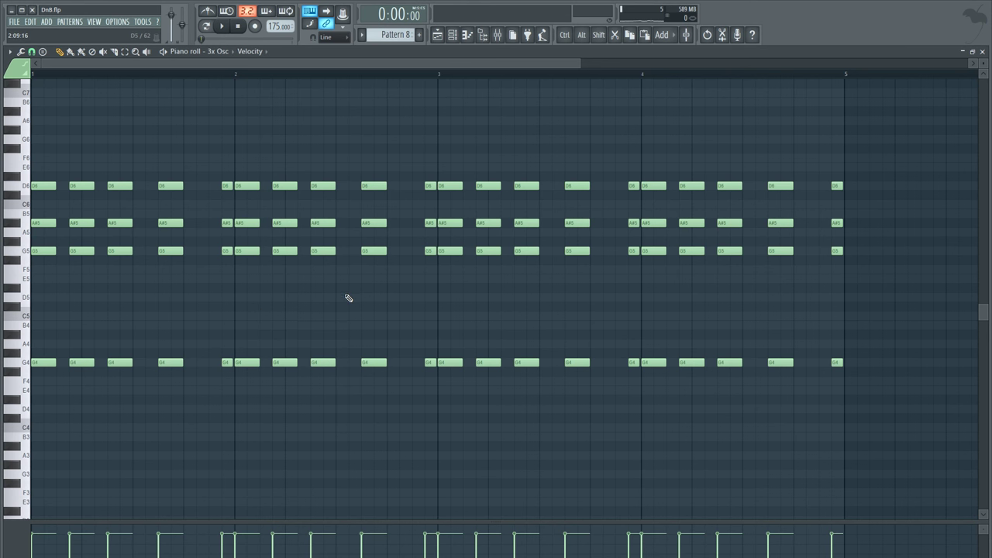
{"action": "left_click_drag", "start_coordinate": [436, 377], "coordinate": [248, 155]}
{"action": "key", "text": "space"}
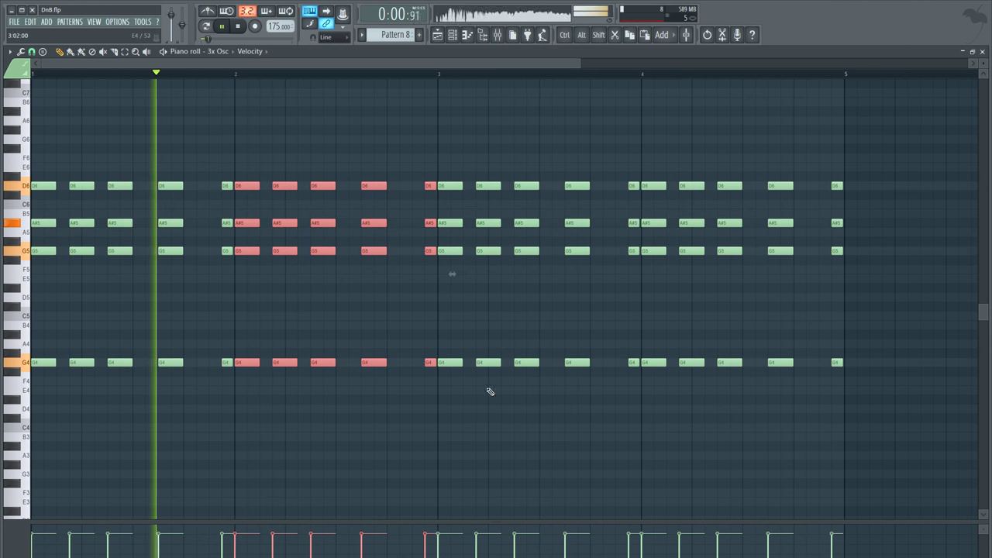
{"action": "key", "text": "space"}
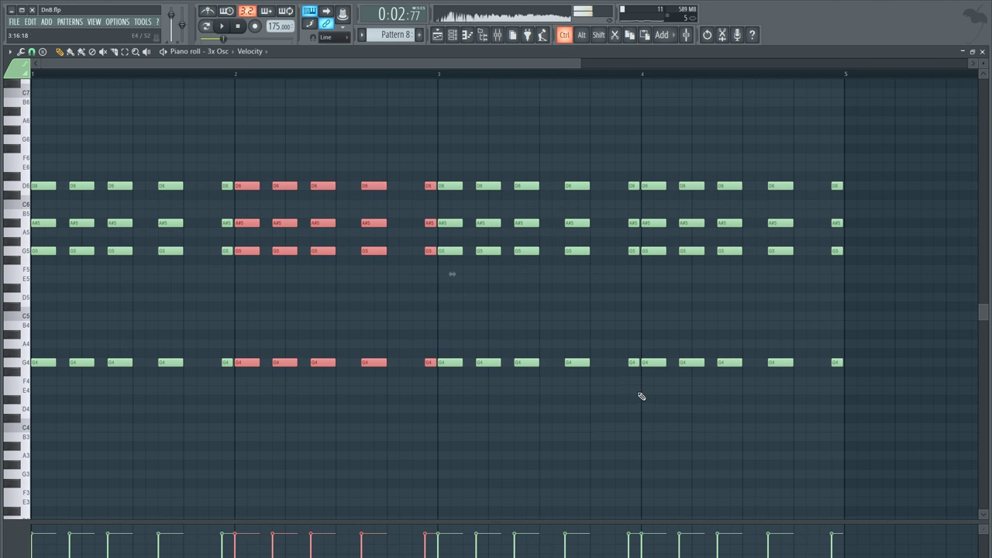
{"action": "left_click_drag", "start_coordinate": [637, 395], "coordinate": [447, 153]}
{"action": "key", "text": "space"}
{"action": "left_click_drag", "start_coordinate": [449, 363], "coordinate": [450, 316]}
{"action": "key", "text": "space"}
{"action": "key", "text": "space"}
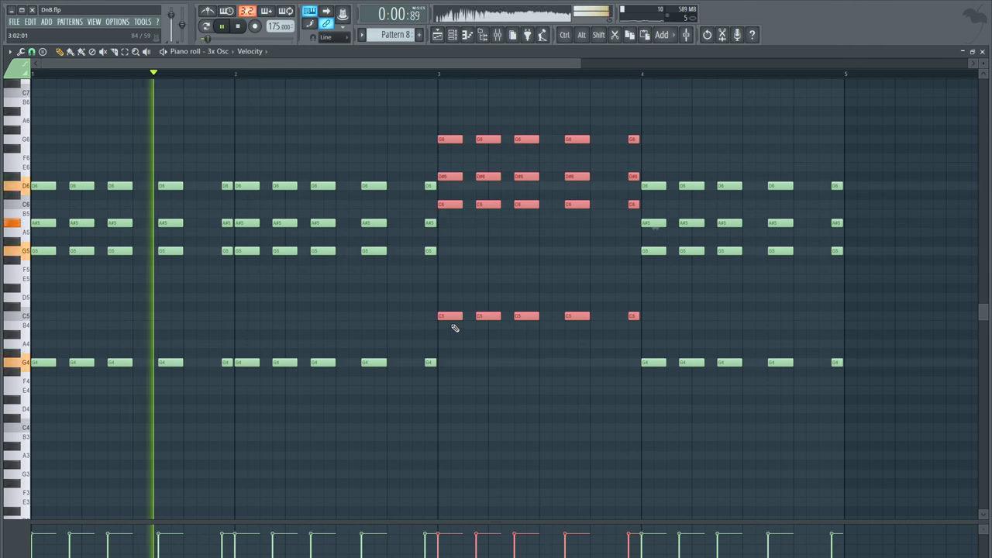
Lower the bar 3 chords by a semitone to B4, B5, D6 and F#6
{"action": "left_click_drag", "start_coordinate": [642, 143], "coordinate": [431, 129]}
{"action": "key", "text": "space"}
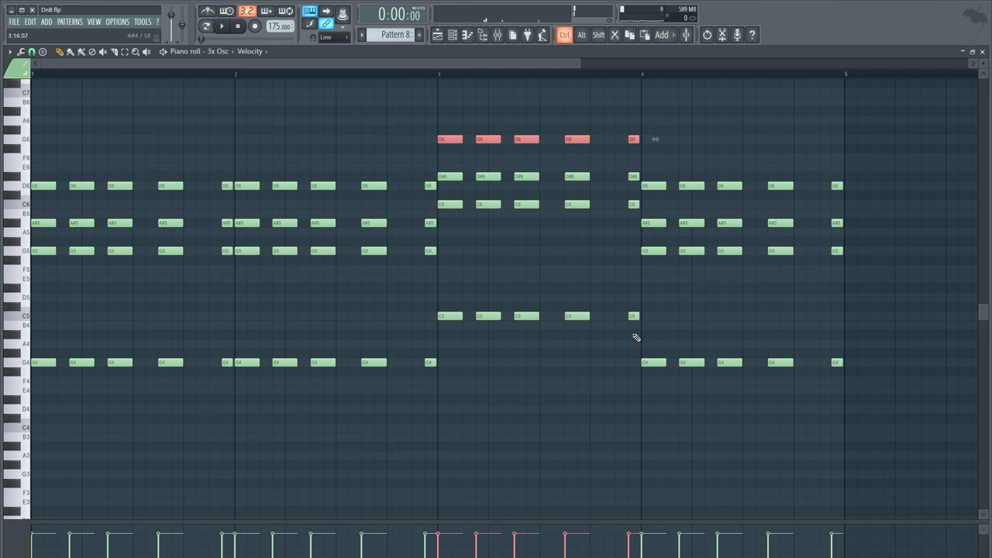
{"action": "left_click_drag", "start_coordinate": [636, 338], "coordinate": [465, 108]}
{"action": "key", "text": "space"}
{"action": "left_click_drag", "start_coordinate": [454, 319], "coordinate": [639, 317]}
{"action": "key", "text": "space"}
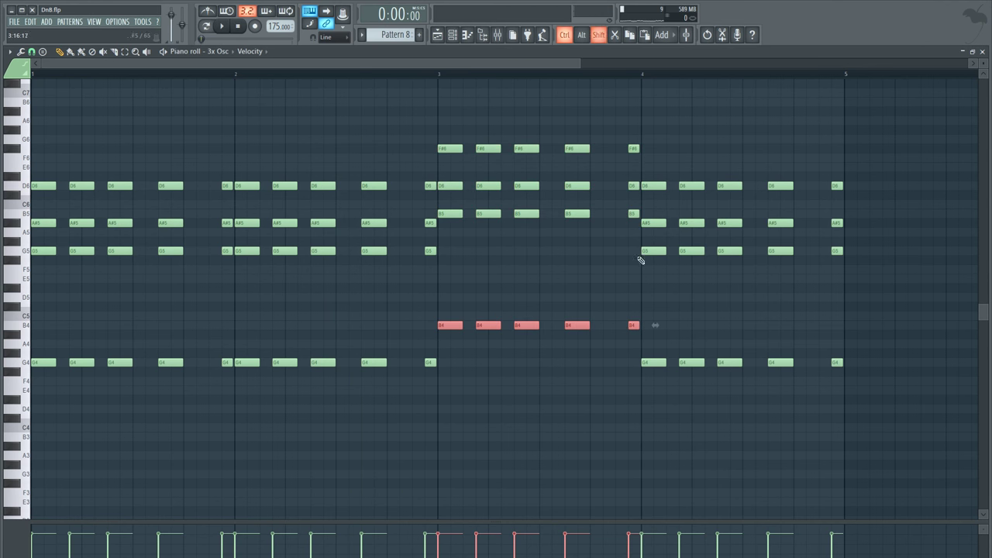
Lower the B notes in bar 3 to A#4 and A#5 and the top notes to F6, and play the pattern
{"action": "left_click_drag", "start_coordinate": [637, 216], "coordinate": [449, 215]}
{"action": "left_click_drag", "start_coordinate": [449, 216], "coordinate": [449, 229]}
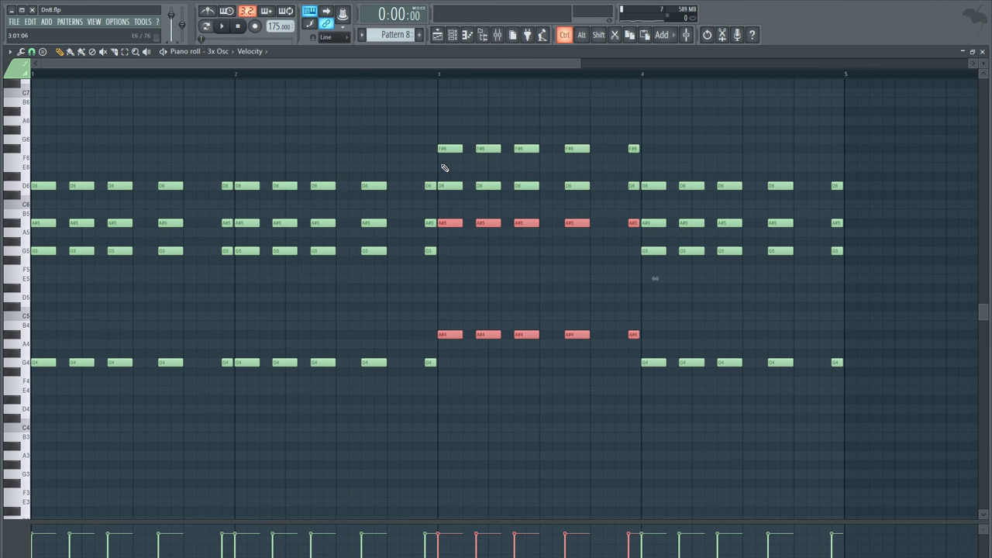
{"action": "left_click_drag", "start_coordinate": [444, 141], "coordinate": [647, 152]}
{"action": "key", "text": "space"}
{"action": "key", "text": "shift+Down"}
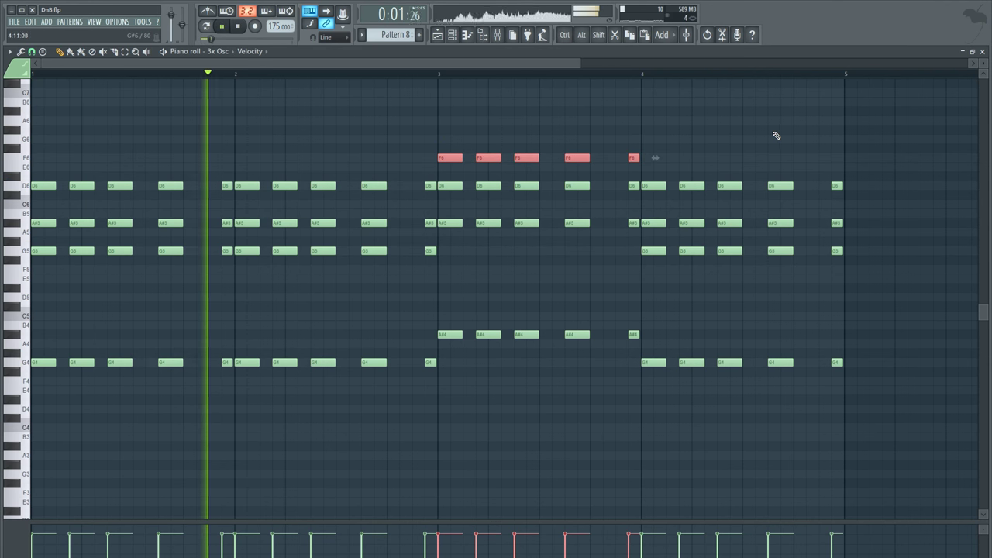
{"action": "left_click", "coordinate": [743, 141], "text": "ctrl"}
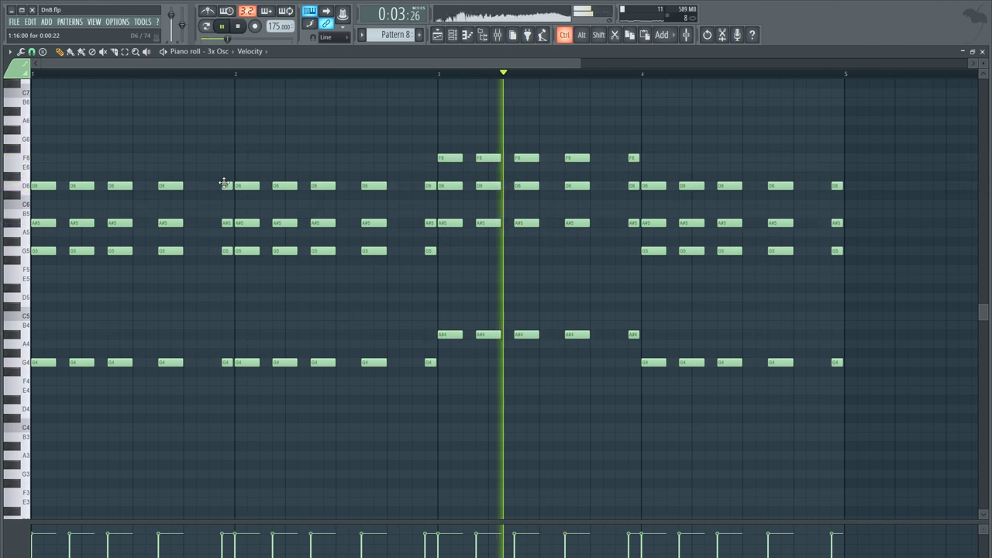
{"action": "key", "text": "space"}
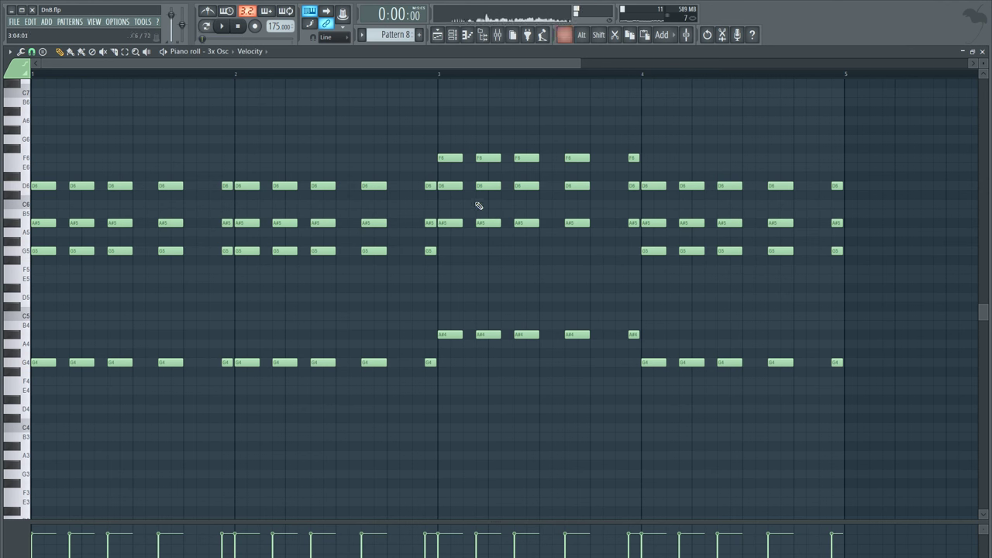
Play from bar 3 and lower its A# notes to A4 and A5
{"action": "left_click", "coordinate": [439, 74]}
{"action": "key", "text": "space"}
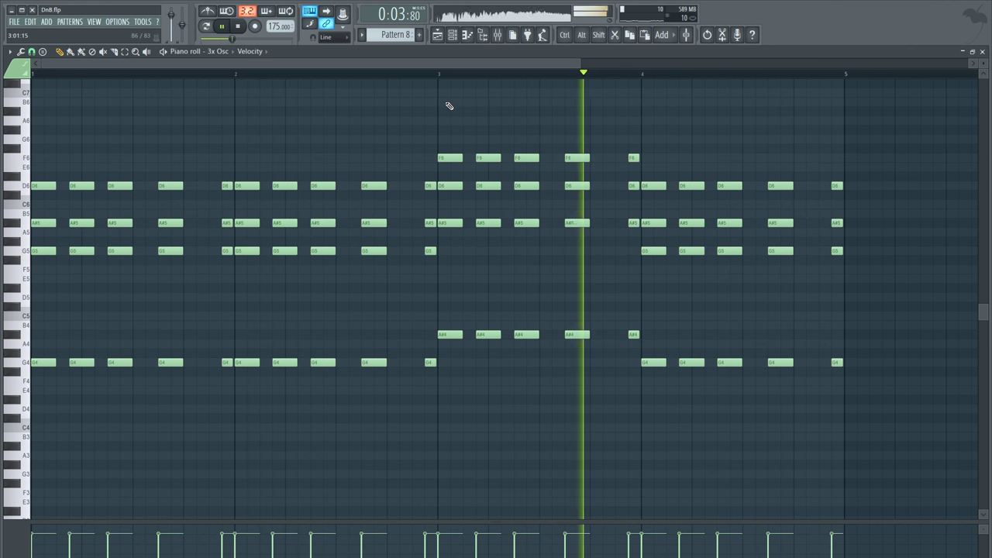
{"action": "key", "text": "space"}
{"action": "left_click_drag", "start_coordinate": [636, 220], "coordinate": [442, 357]}
{"action": "key", "text": "space"}
{"action": "key", "text": "ctrl+d"}
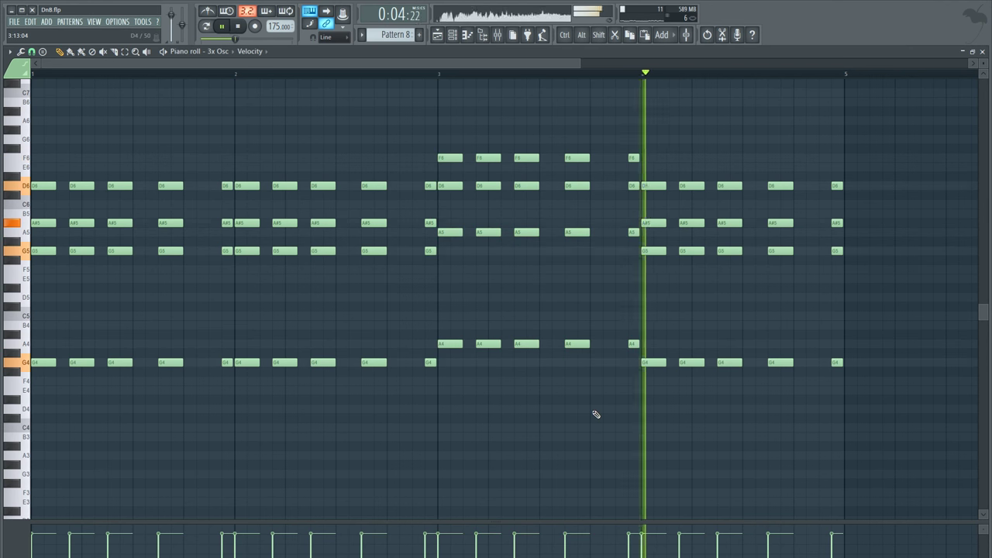
{"action": "key", "text": "space"}
Transpose the bar 4 chords down to D4, D5, F5 and A5 and play the pattern
{"action": "left_click_drag", "start_coordinate": [918, 396], "coordinate": [651, 240]}
{"action": "key", "text": "space"}
{"action": "key", "text": "space"}
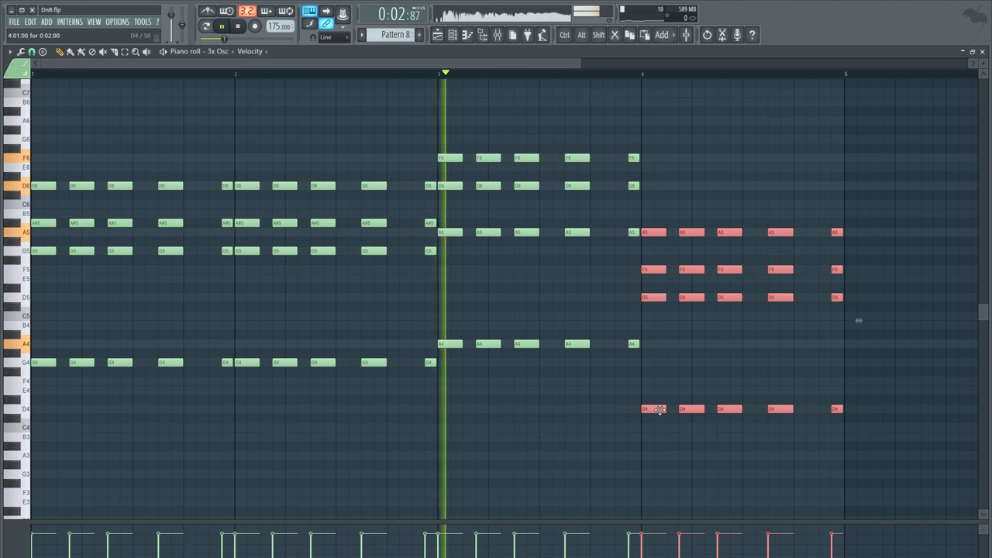
Raise the bar 4 chords to F4, F5, G#5 and C6
{"action": "left_click_drag", "start_coordinate": [660, 410], "coordinate": [665, 400]}
{"action": "key", "text": "ctrl+d"}
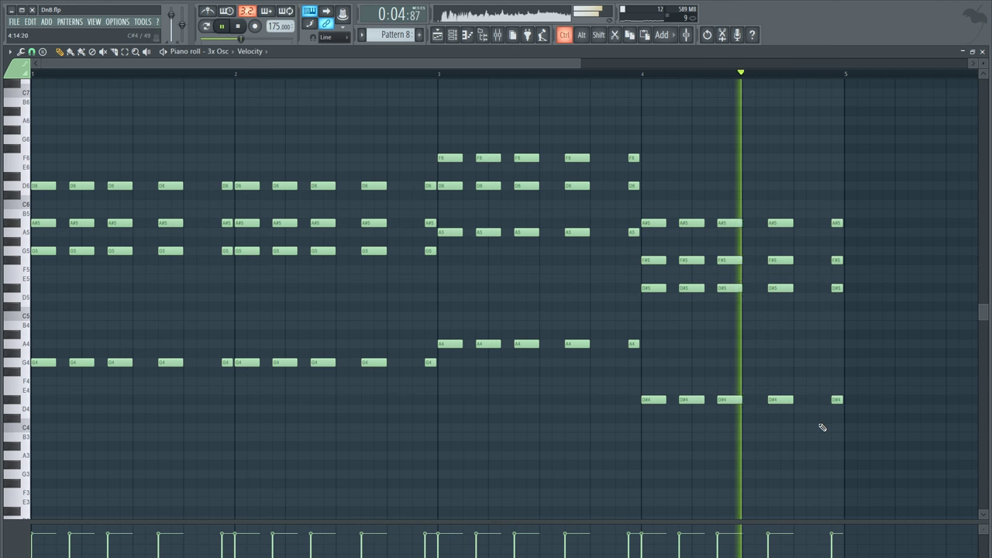
{"action": "left_click_drag", "start_coordinate": [841, 436], "coordinate": [658, 214]}
{"action": "mouse_move", "coordinate": [654, 409]}
{"action": "left_mouse_down"}
{"action": "mouse_move", "coordinate": [654, 382]}
{"action": "mouse_move", "coordinate": [654, 390]}
{"action": "left_mouse_up"}
{"action": "key", "text": "ctrl+d"}
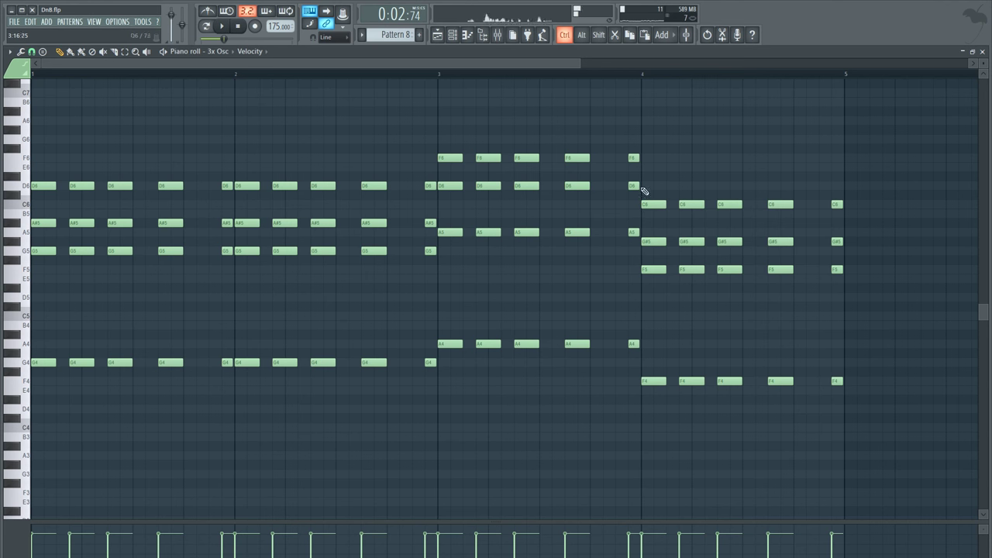
Lower the D6 notes in bar 3 to C6 and play the pattern
{"action": "key", "text": "space"}
{"action": "left_click_drag", "start_coordinate": [446, 212], "coordinate": [446, 203]}
{"action": "key", "text": "space"}
{"action": "key", "text": "space"}
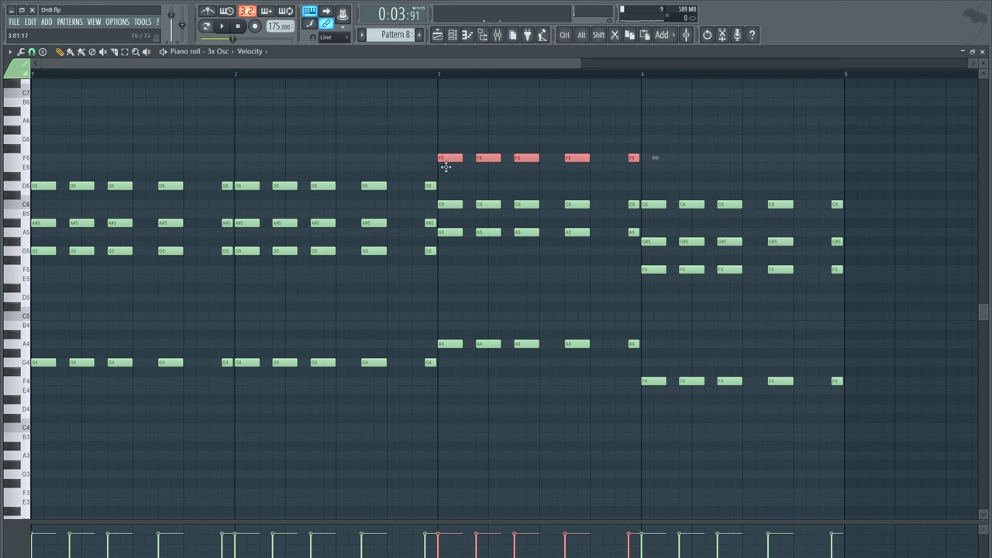
Lower the top notes of the bar 3 chords to D#6 and play the pattern
{"action": "left_click_drag", "start_coordinate": [446, 166], "coordinate": [446, 185]}
{"action": "key", "text": "space"}
{"action": "key", "text": "ctrl+d"}
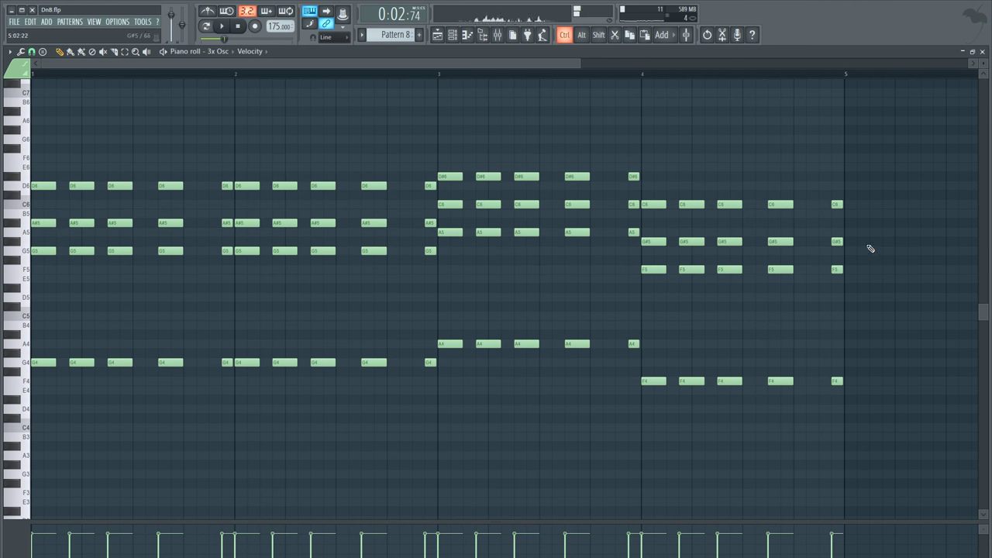
Lower the G#5 notes in bar 4 to G5 and play the progression
{"action": "key", "text": "space"}
{"action": "mouse_move", "coordinate": [659, 245]}
{"action": "left_mouse_down"}
{"action": "mouse_move", "coordinate": [655, 232]}
{"action": "mouse_move", "coordinate": [650, 251]}
{"action": "left_mouse_up"}
{"action": "key", "text": "space"}
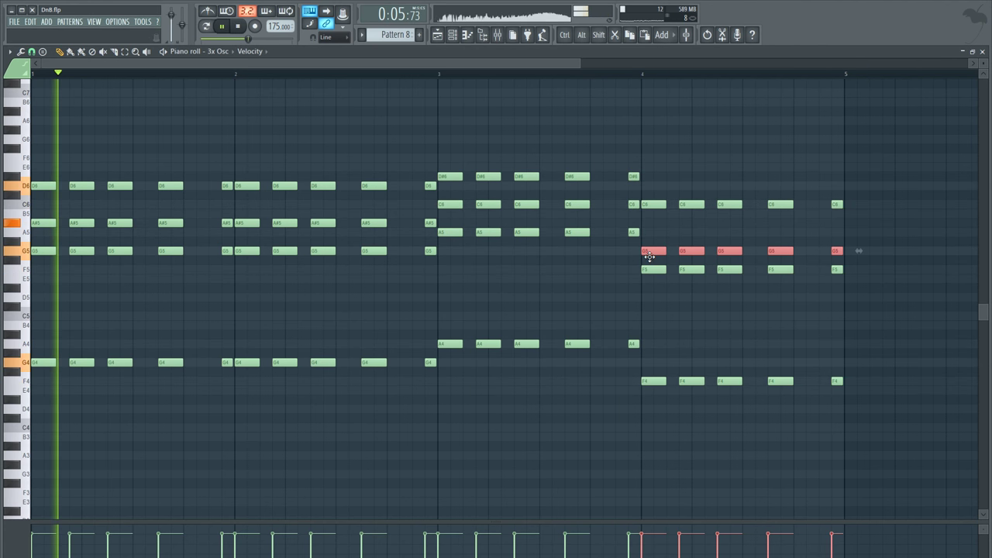
{"action": "left_click", "coordinate": [677, 239], "text": "ctrl"}
Delete the short final chord at the end of each of the four bars and play the pattern
{"action": "key", "text": "space"}
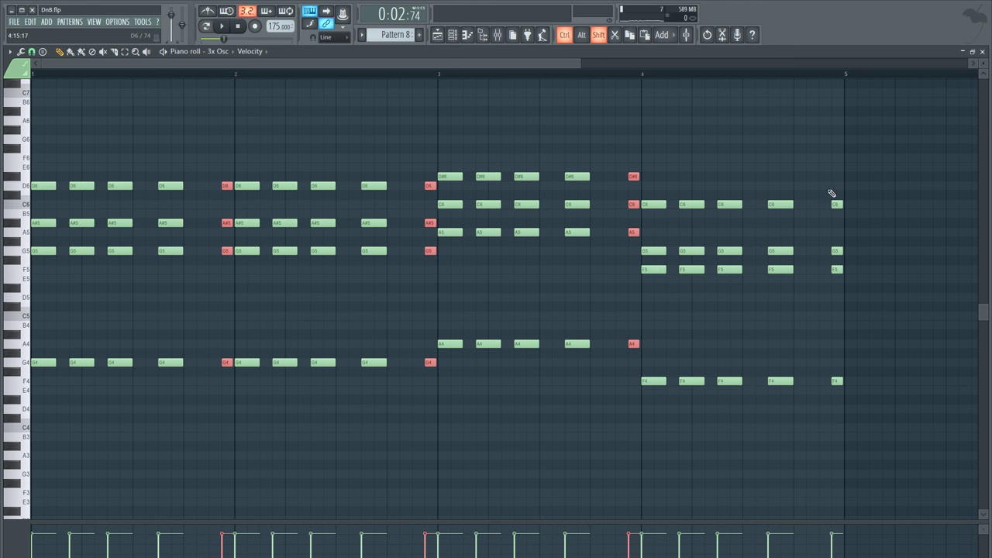
{"action": "left_click_drag", "start_coordinate": [828, 183], "coordinate": [866, 453], "text": "ctrl"}
{"action": "key", "text": "space"}
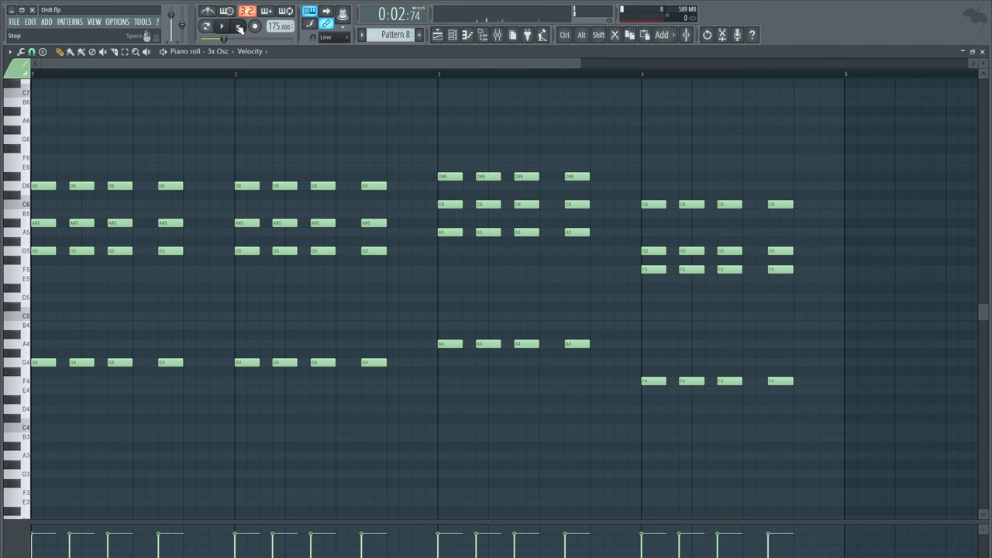
{"action": "key", "text": "space"}
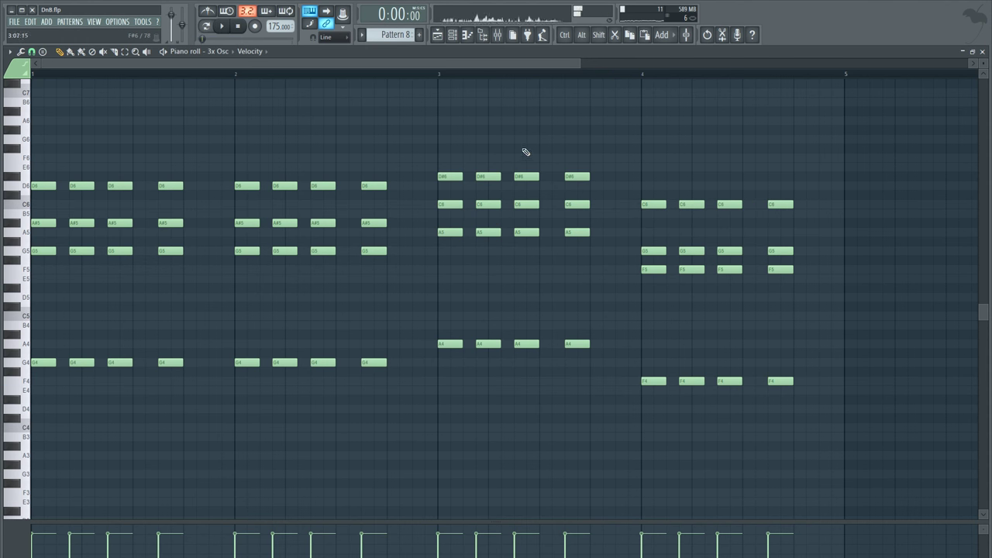
Revoice the bar 3 chords to F4, F5, A#5 and D6 while playing the pattern from bar 3
{"action": "scroll", "coordinate": [588, 75], "scroll_direction": "up", "scroll_amount": 3}
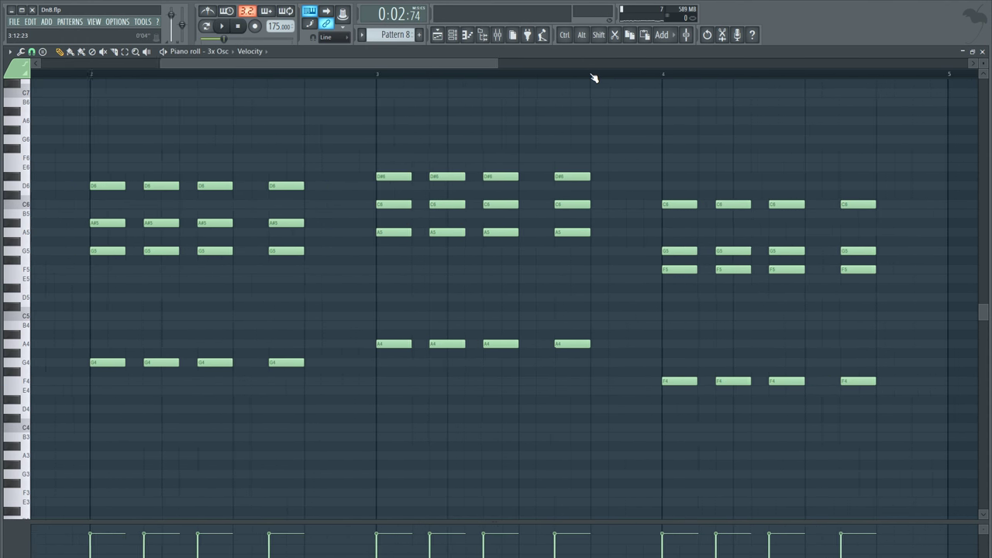
{"action": "left_click", "coordinate": [264, 80]}
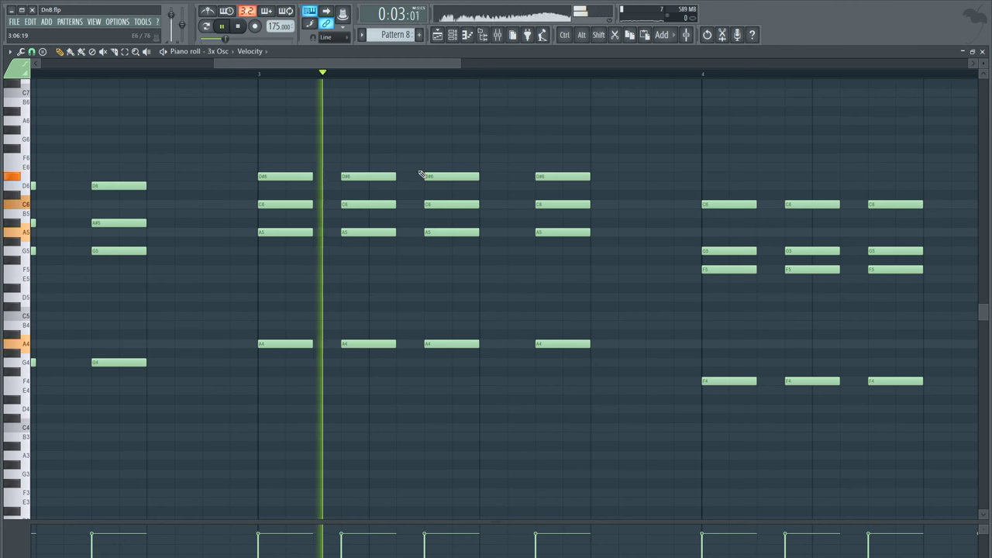
{"action": "left_click_drag", "start_coordinate": [296, 177], "coordinate": [263, 177]}
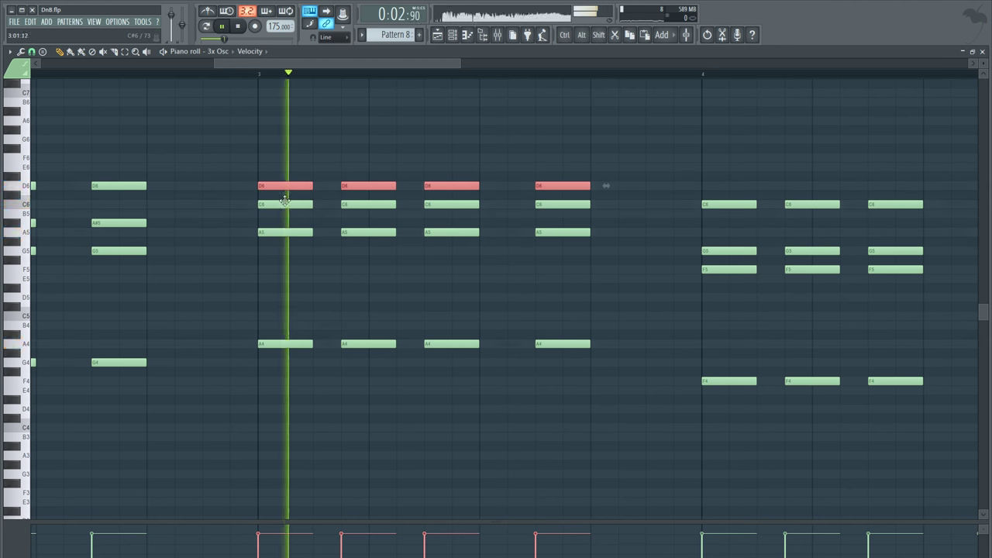
{"action": "key", "text": "space"}
{"action": "left_click_drag", "start_coordinate": [583, 200], "coordinate": [312, 221]}
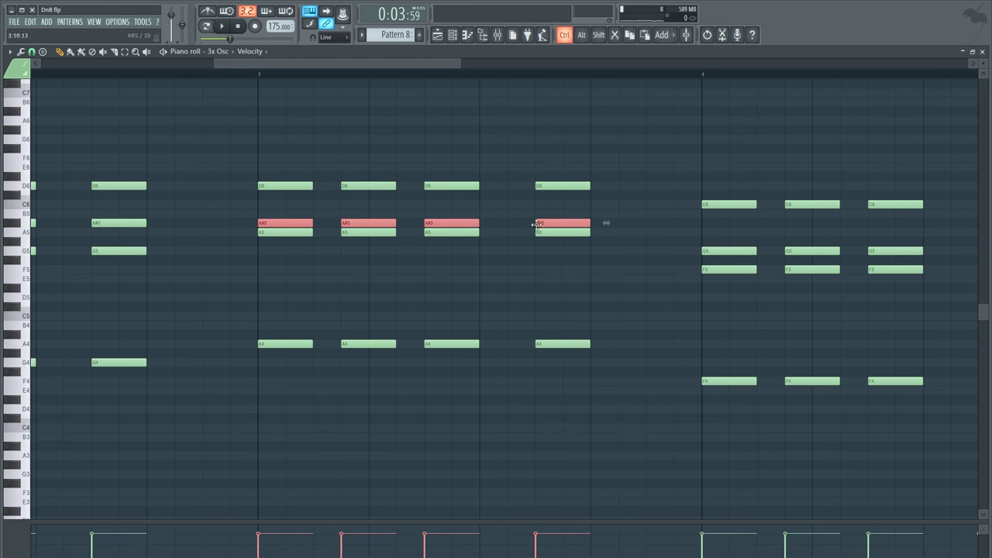
{"action": "left_click_drag", "start_coordinate": [488, 269], "coordinate": [266, 387]}
{"action": "left_click_drag", "start_coordinate": [263, 346], "coordinate": [264, 383]}
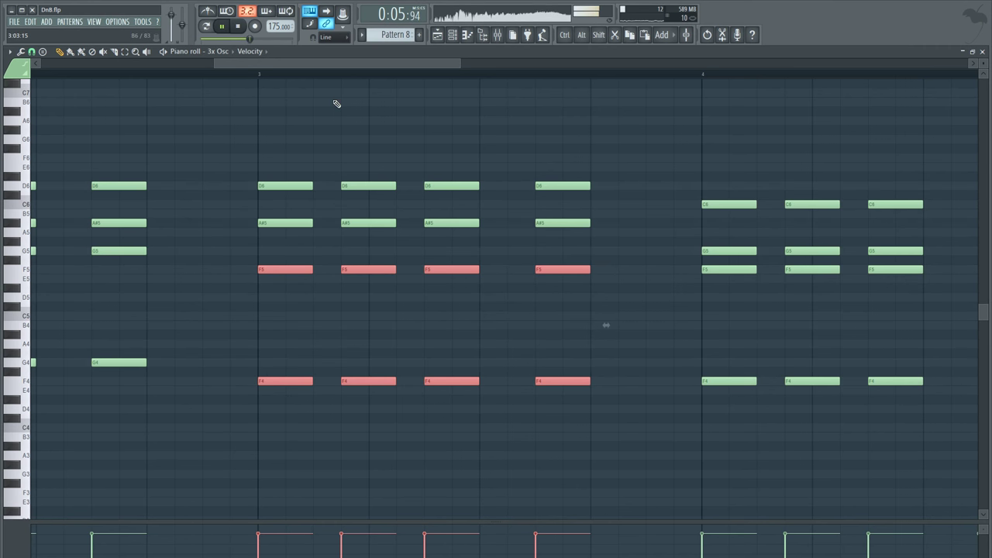
In the playlist, make the second Pattern 8 clip unique and open its notes for editing
{"action": "scroll", "coordinate": [368, 80], "scroll_direction": "down", "scroll_amount": 5}
{"action": "key", "text": "F5"}
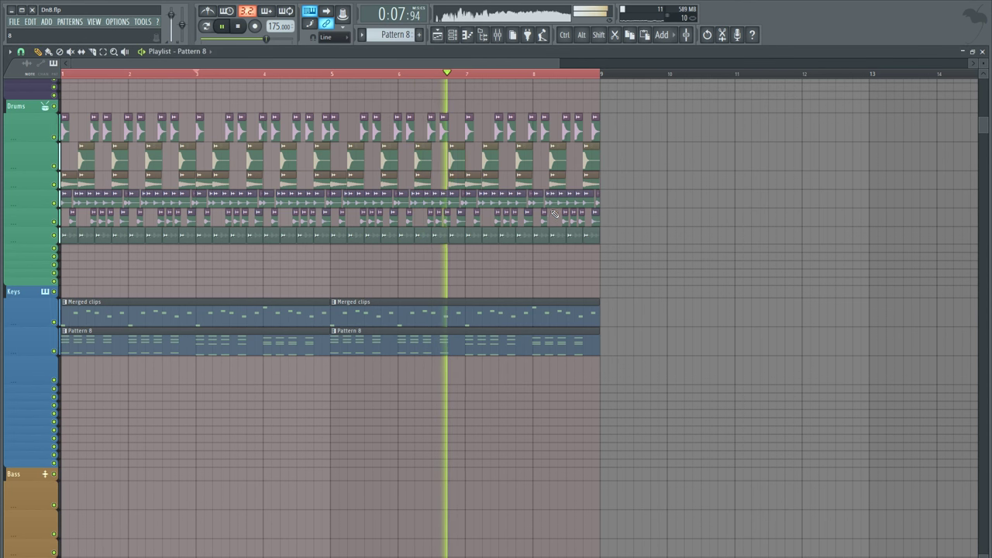
{"action": "left_click", "coordinate": [335, 332]}
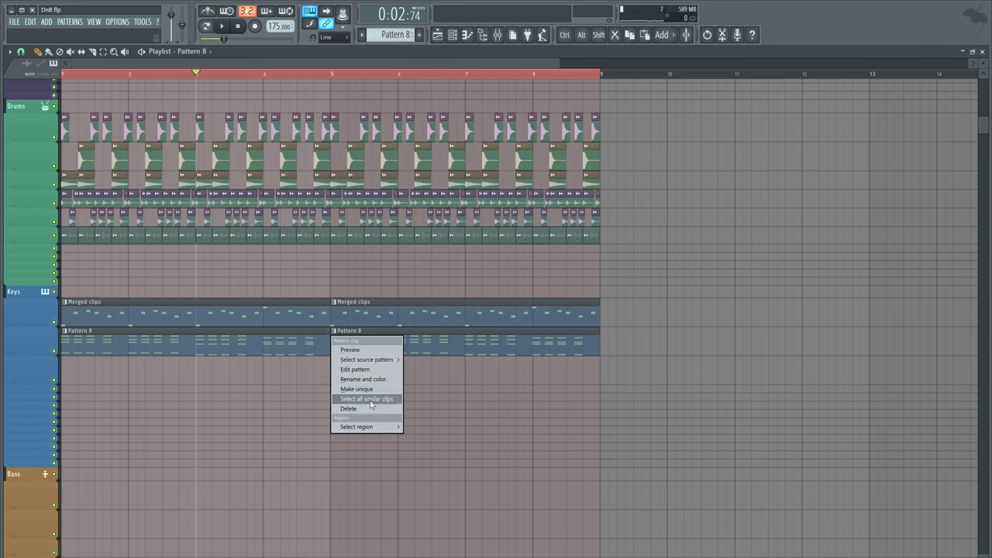
{"action": "left_click", "coordinate": [368, 388]}
{"action": "double_click", "coordinate": [351, 345]}
Try transposing the bar 1 chords in Pattern 9 down to D4, D5, F5 and A5
{"action": "scroll", "coordinate": [423, 80], "scroll_direction": "down", "scroll_amount": 5}
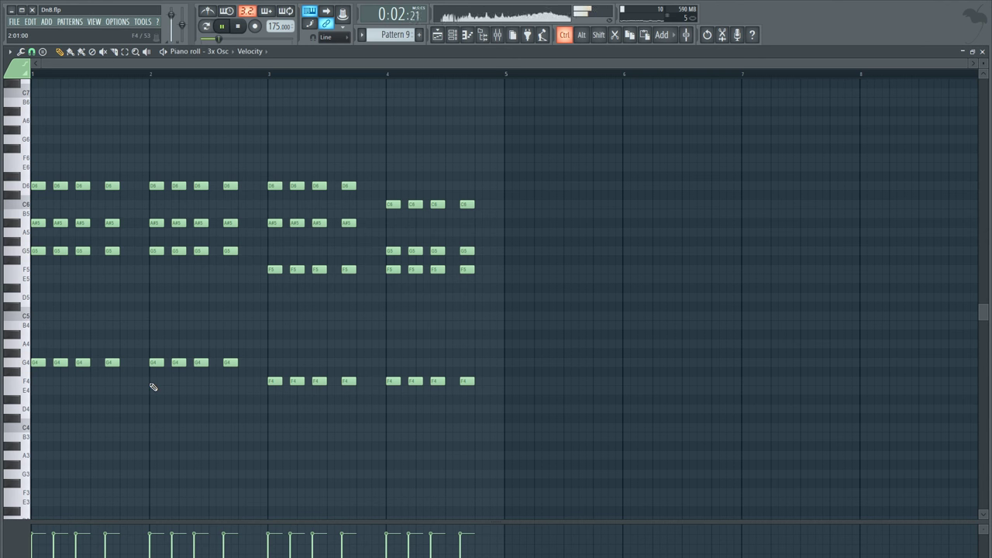
{"action": "left_click_drag", "start_coordinate": [153, 386], "coordinate": [31, 164]}
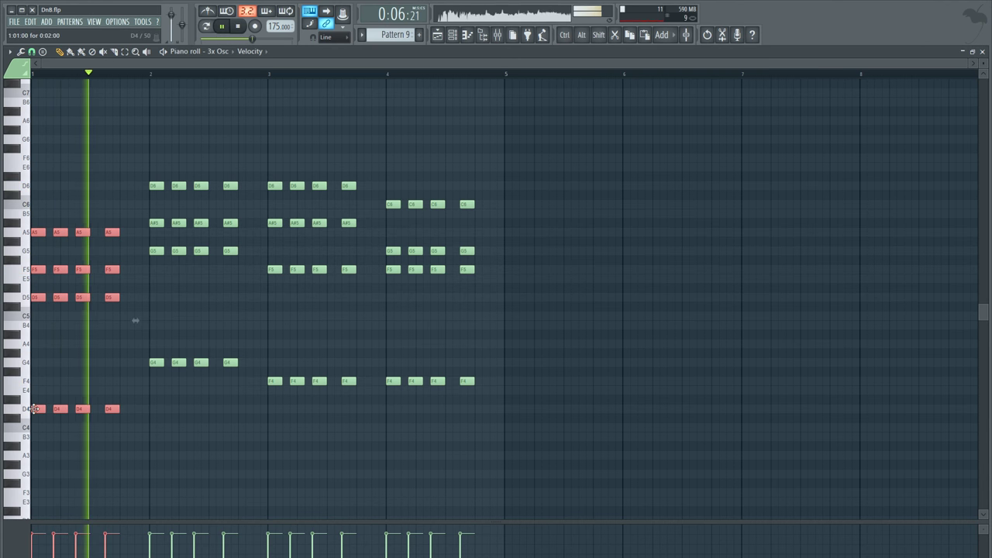
{"action": "key", "text": "space"}
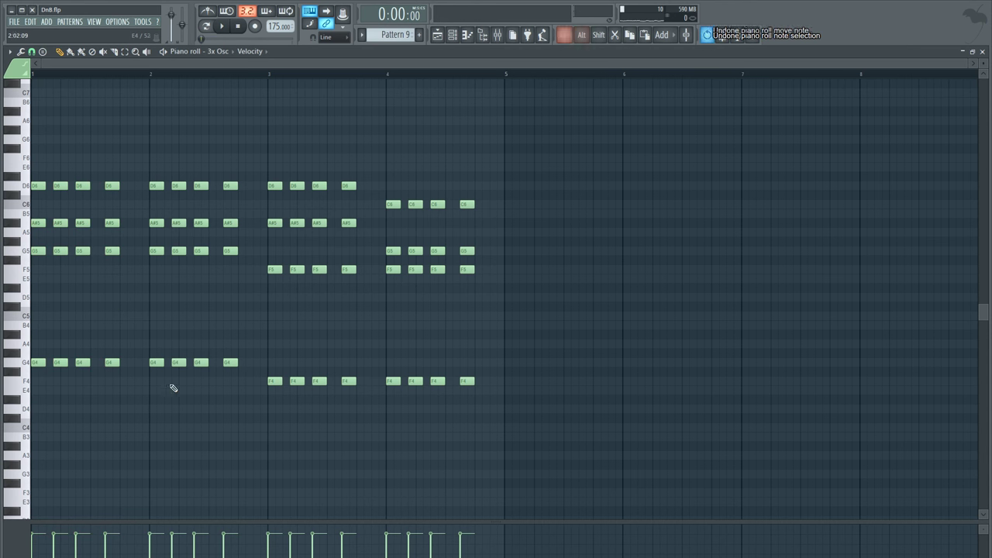
In the playlist, mute the Keys track holding the chords and place a Pattern 10 clip at bar 1 of the first Bass track
{"action": "left_click", "coordinate": [437, 34]}
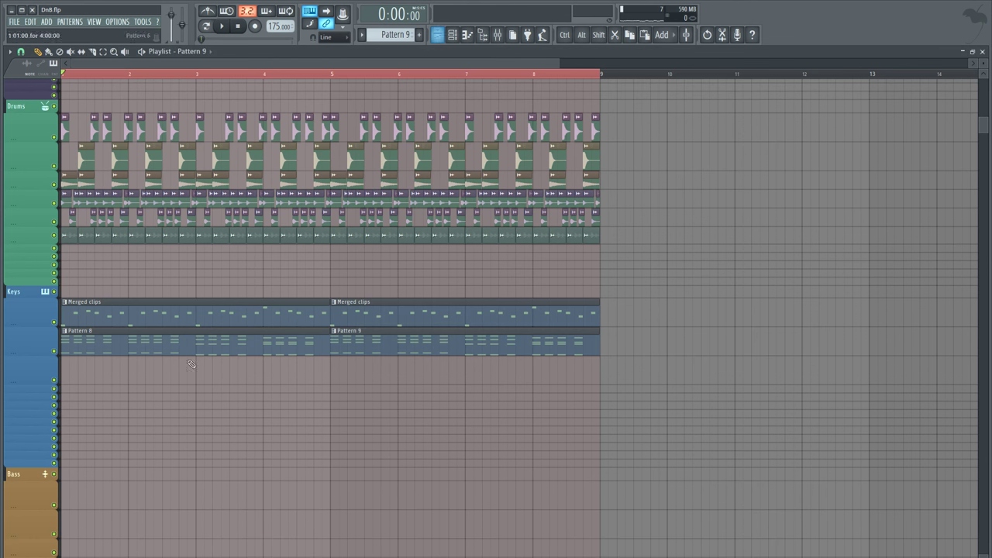
{"action": "left_click", "coordinate": [54, 351]}
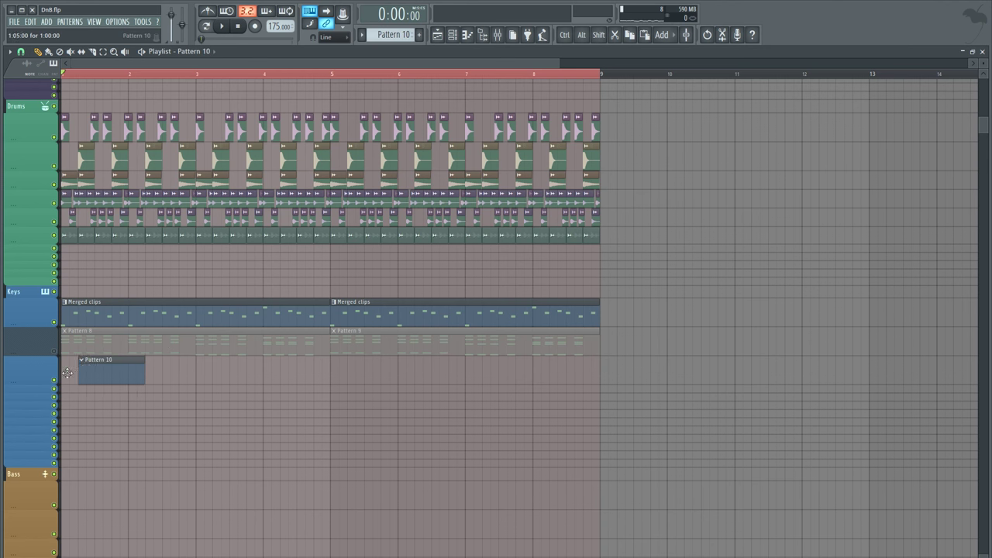
Add a Serum_x64 channel for the bass, set oscillator A's octave to -2 and audition the sound
{"action": "key", "text": "F6"}
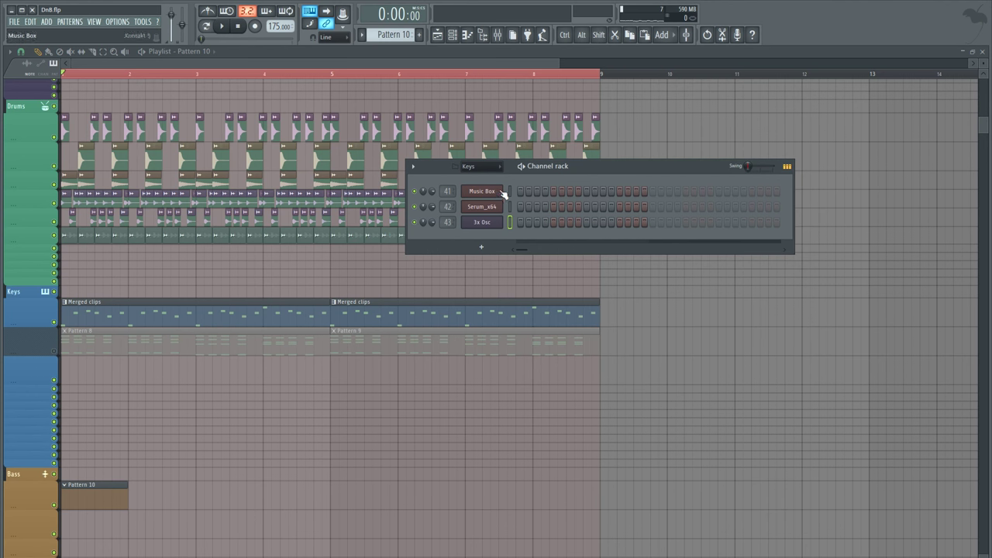
{"action": "left_click", "coordinate": [476, 221]}
{"action": "left_click", "coordinate": [482, 217]}
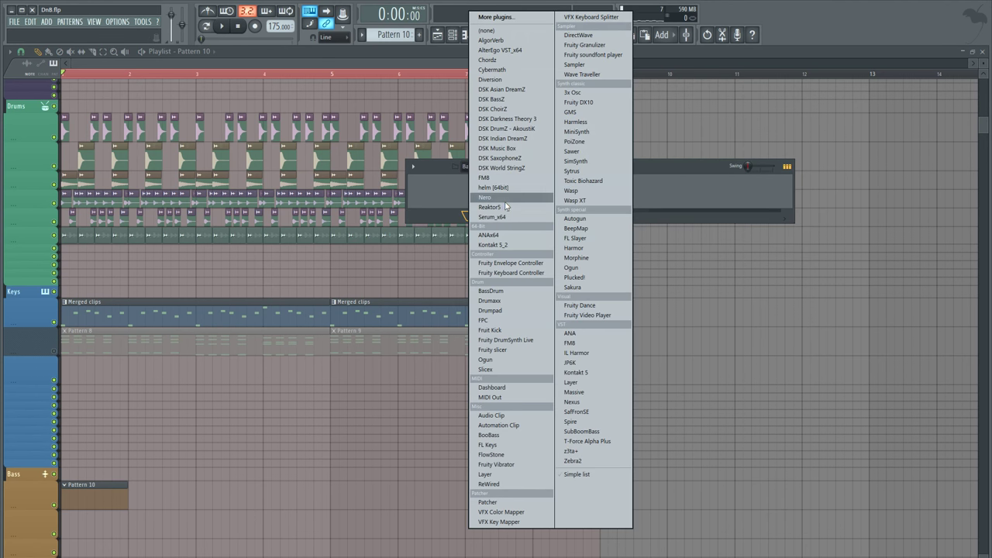
{"action": "left_click", "coordinate": [506, 221]}
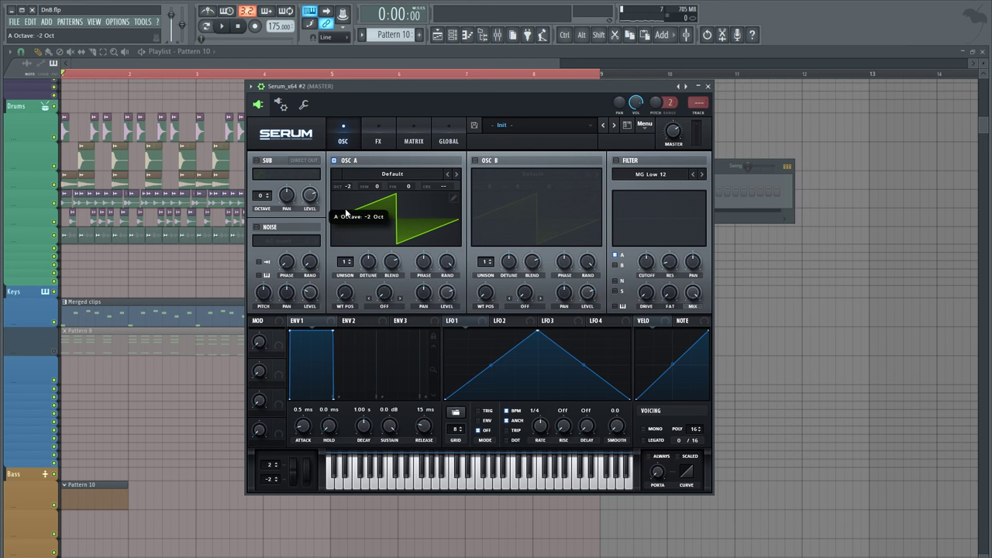
{"action": "key", "text": "v"}
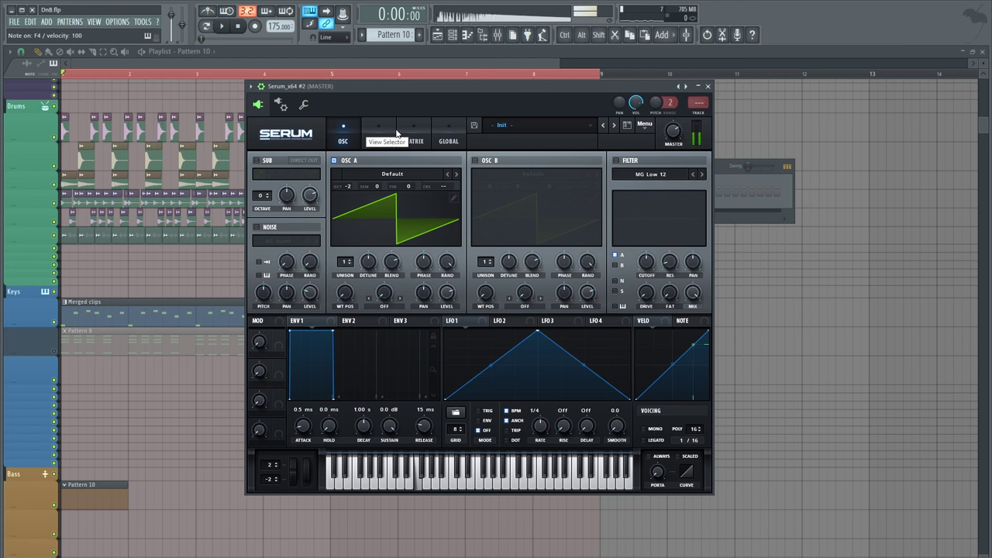
Open the new Serum channel's piano roll and draw three G4 notes starting at bar 1, the third leading into bar 2
{"action": "left_click", "coordinate": [252, 87]}
{"action": "left_click", "coordinate": [266, 99]}
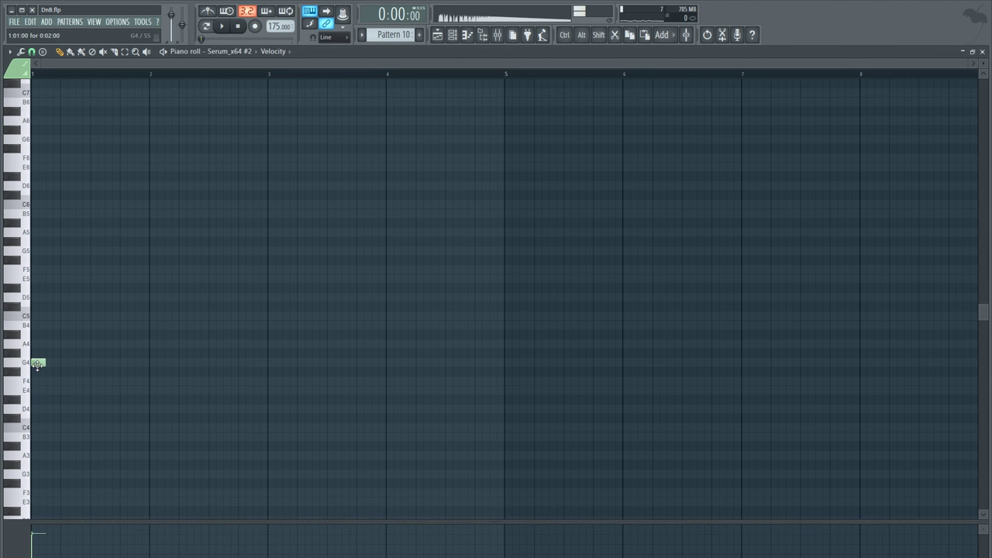
{"action": "left_click", "coordinate": [110, 364]}
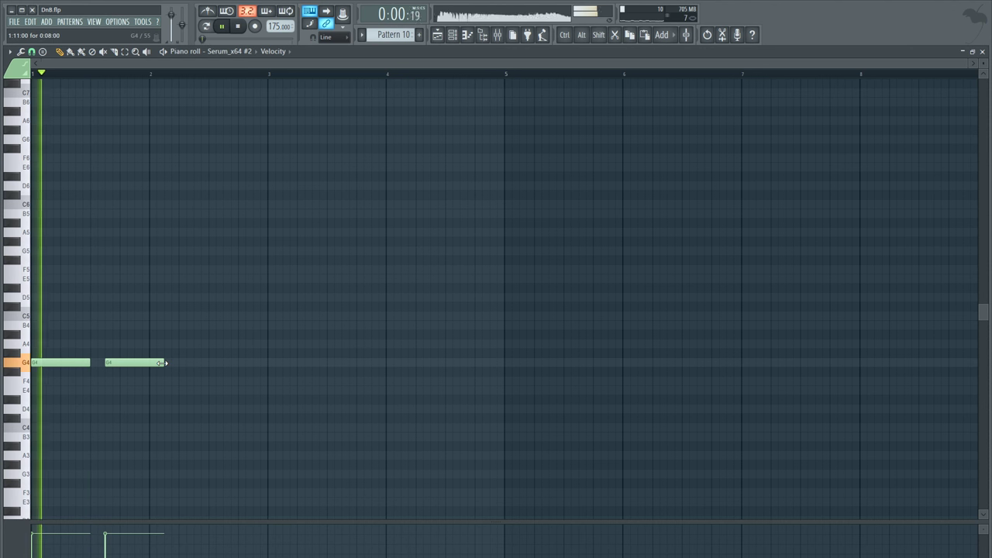
{"action": "mouse_move", "coordinate": [163, 363]}
{"action": "left_mouse_down"}
{"action": "mouse_move", "coordinate": [133, 363]}
{"action": "mouse_move", "coordinate": [179, 366]}
{"action": "left_mouse_up"}
{"action": "left_click", "coordinate": [152, 363]}
{"action": "key", "text": "space"}
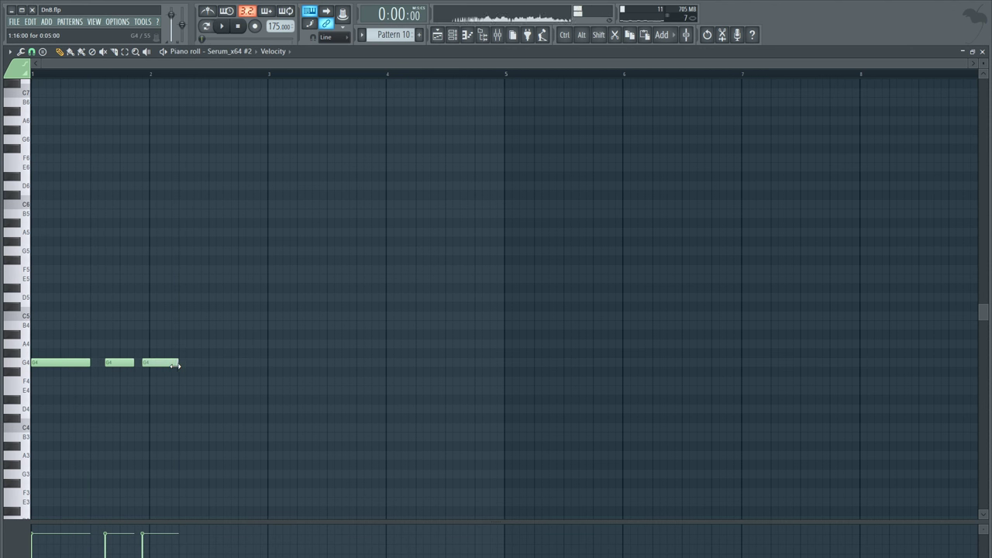
Extend the third G4 note to the middle of bar 2 and add a short fourth G4 note late in bar 2
{"action": "left_click", "coordinate": [169, 363]}
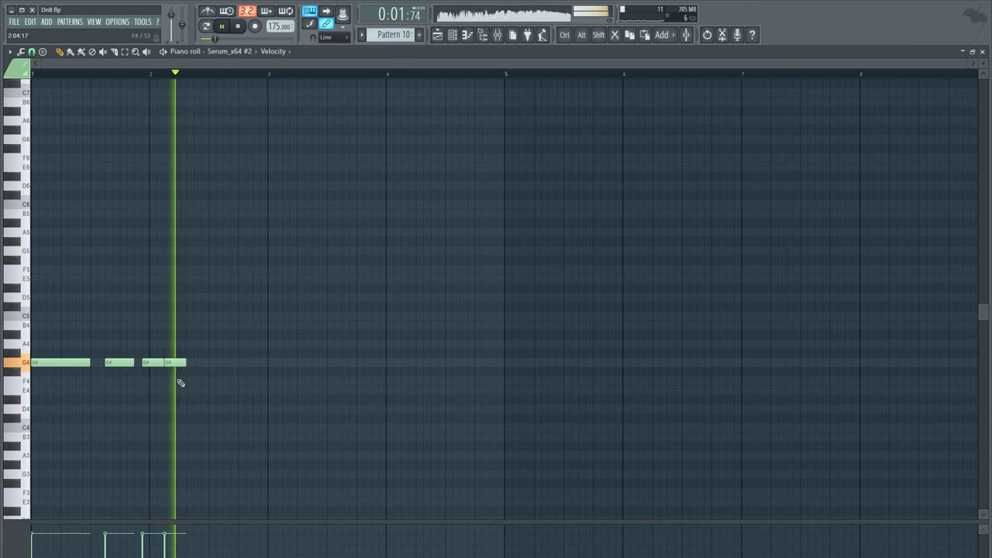
{"action": "right_click", "coordinate": [169, 365]}
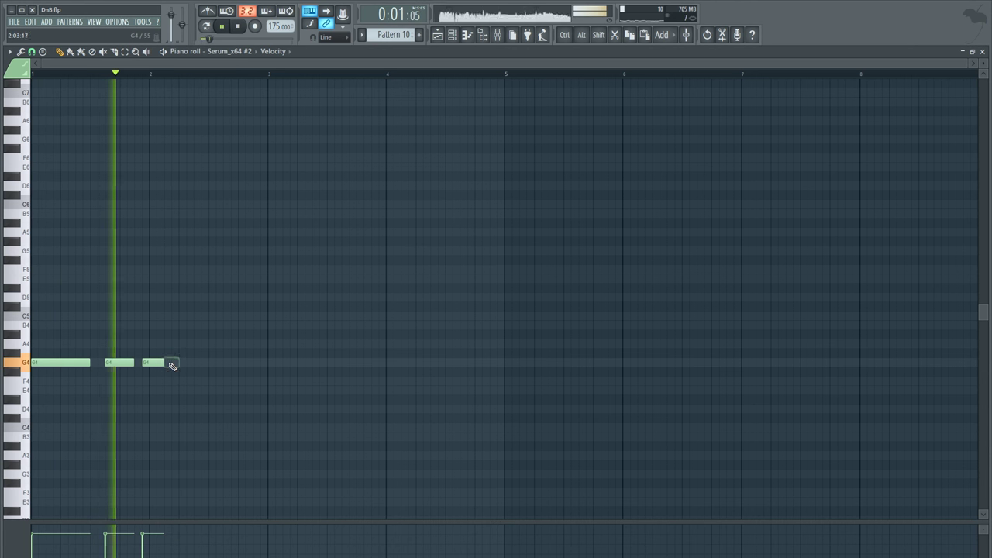
{"action": "left_click_drag", "start_coordinate": [189, 364], "coordinate": [208, 363]}
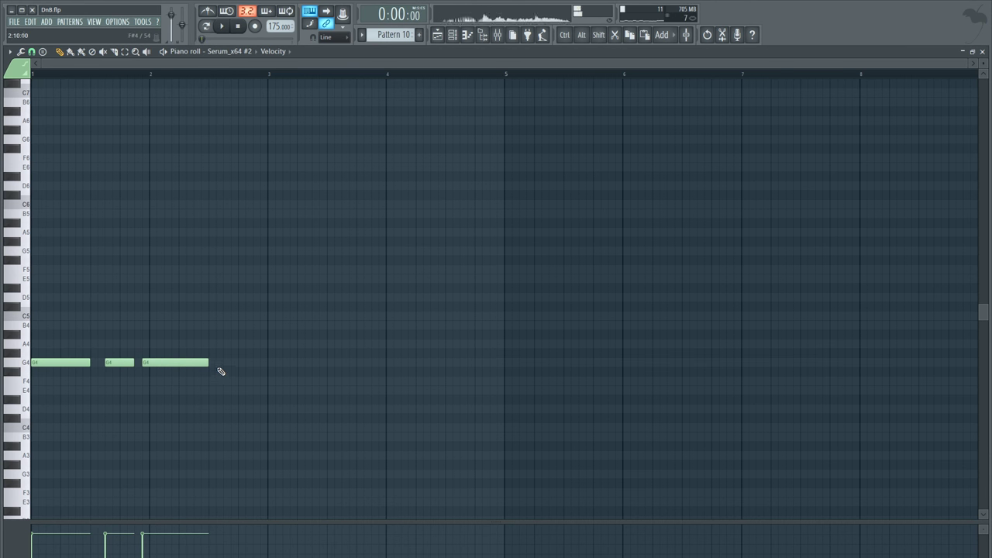
{"action": "left_click", "coordinate": [224, 363]}
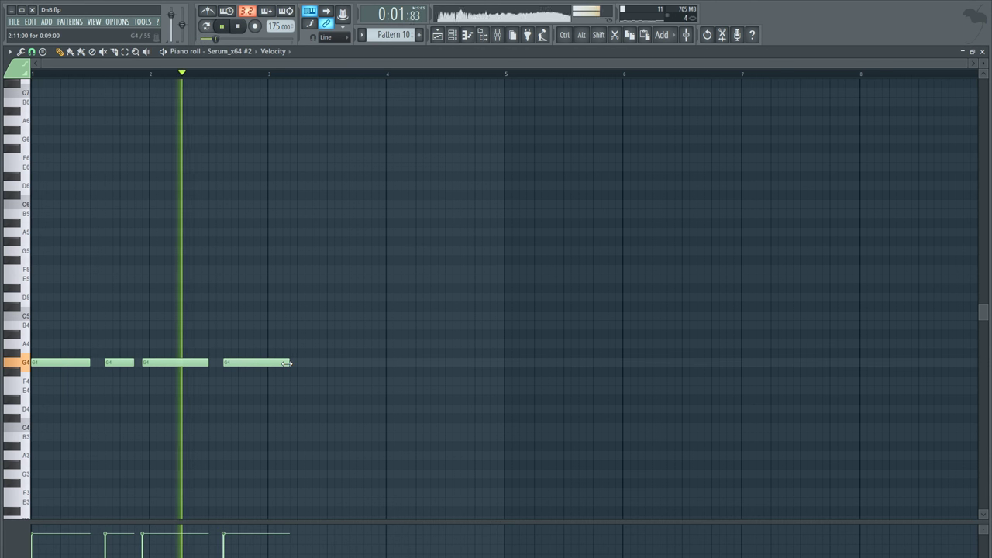
{"action": "left_click_drag", "start_coordinate": [290, 362], "coordinate": [263, 364]}
{"action": "key", "text": "space"}
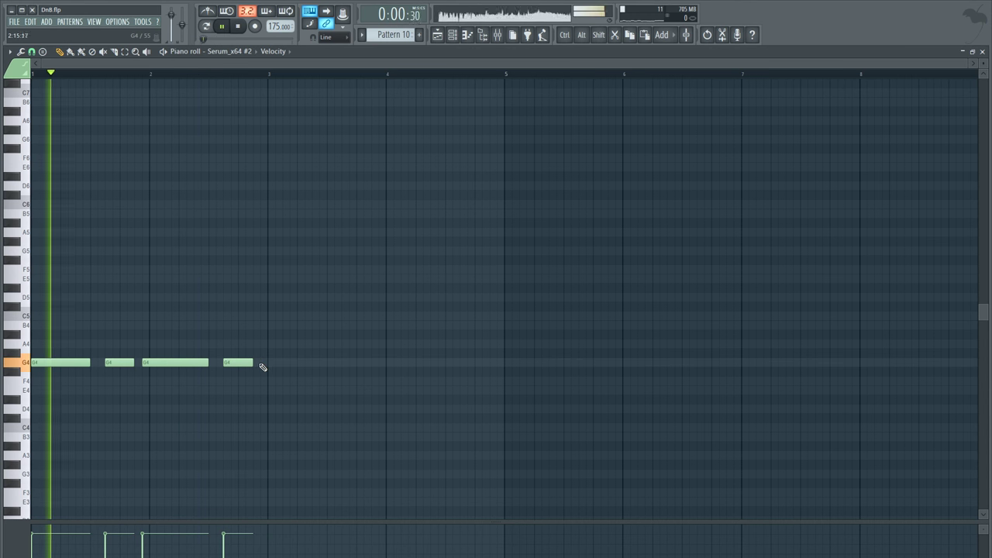
Try a long fifth G4 note starting just before bar 3 and play the pattern
{"action": "left_click", "coordinate": [261, 363]}
{"action": "left_click_drag", "start_coordinate": [290, 362], "coordinate": [327, 363]}
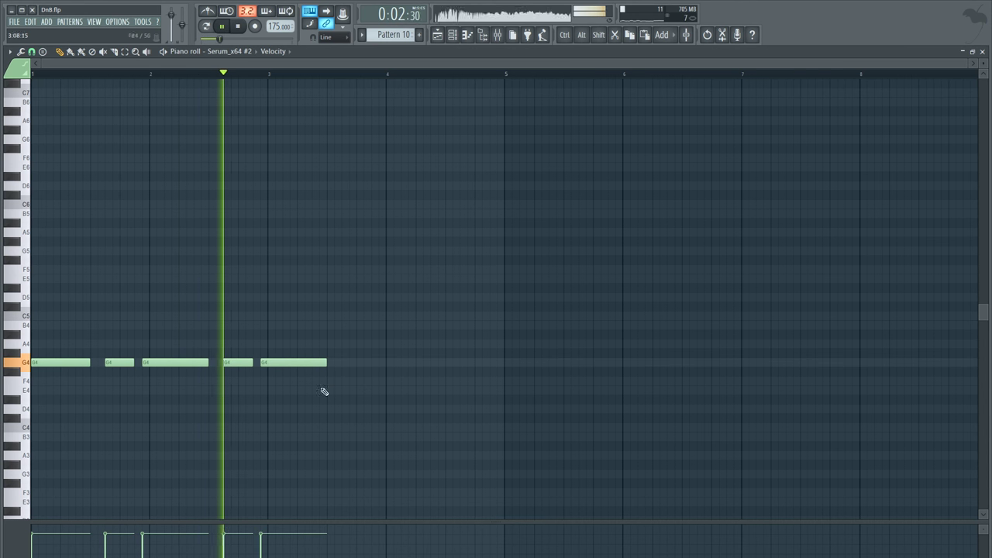
{"action": "key", "text": "space"}
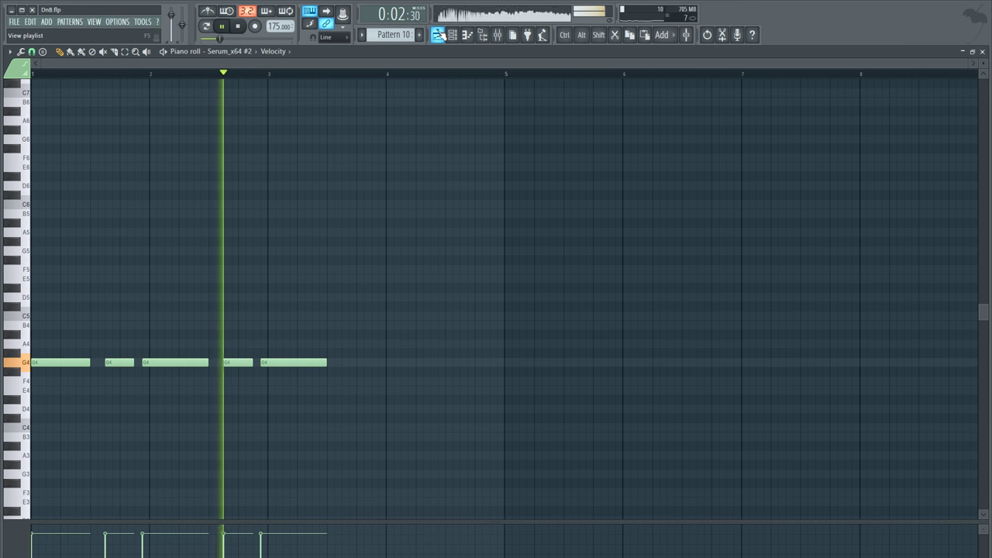
{"action": "key", "text": "space"}
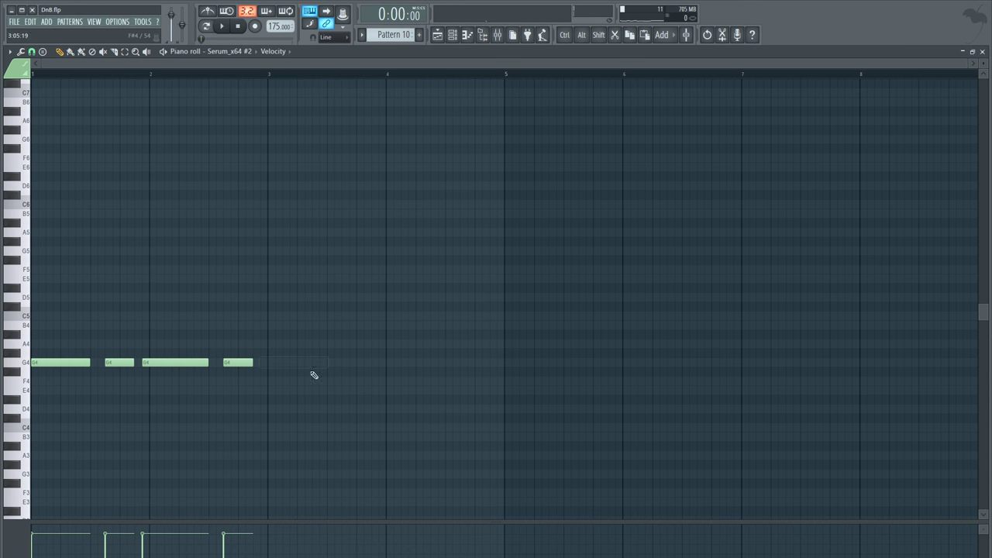
Duplicate the two-bar G4 phrase into bars 3 and 4, raising its first two copied notes to C5 and the last two to D5
{"action": "key", "text": "ctrl+a"}
{"action": "left_click_drag", "start_coordinate": [283, 363], "coordinate": [305, 363]}
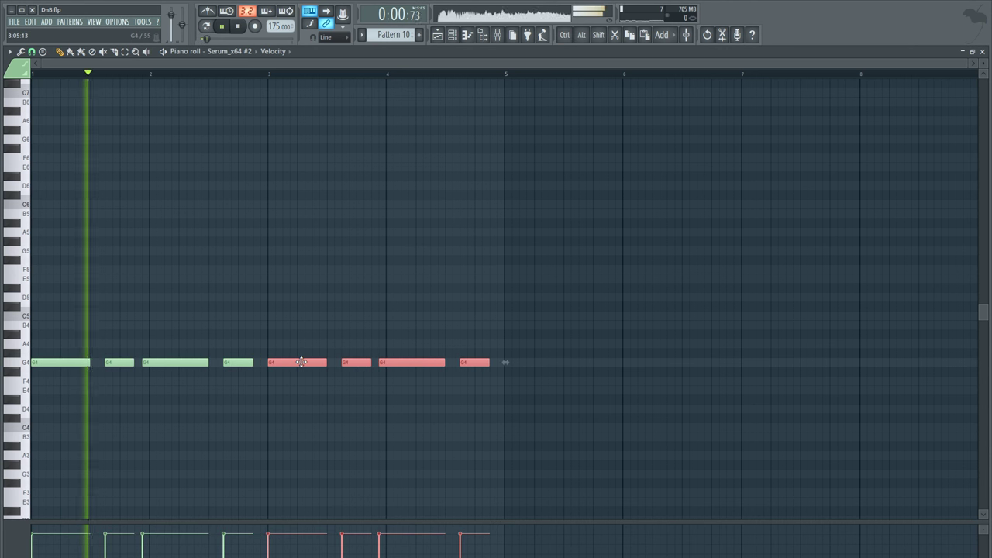
{"action": "left_click_drag", "start_coordinate": [406, 361], "coordinate": [412, 311]}
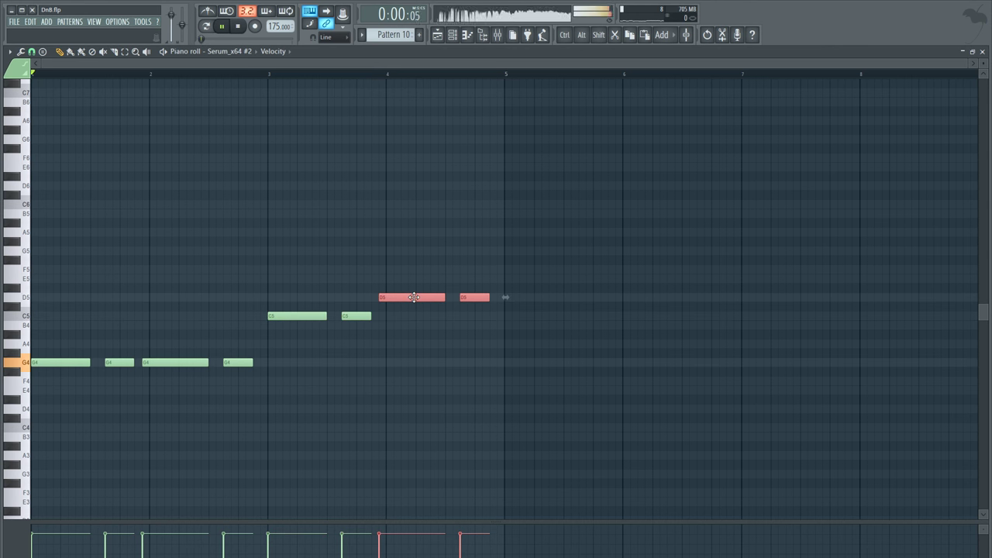
{"action": "left_click", "coordinate": [406, 327]}
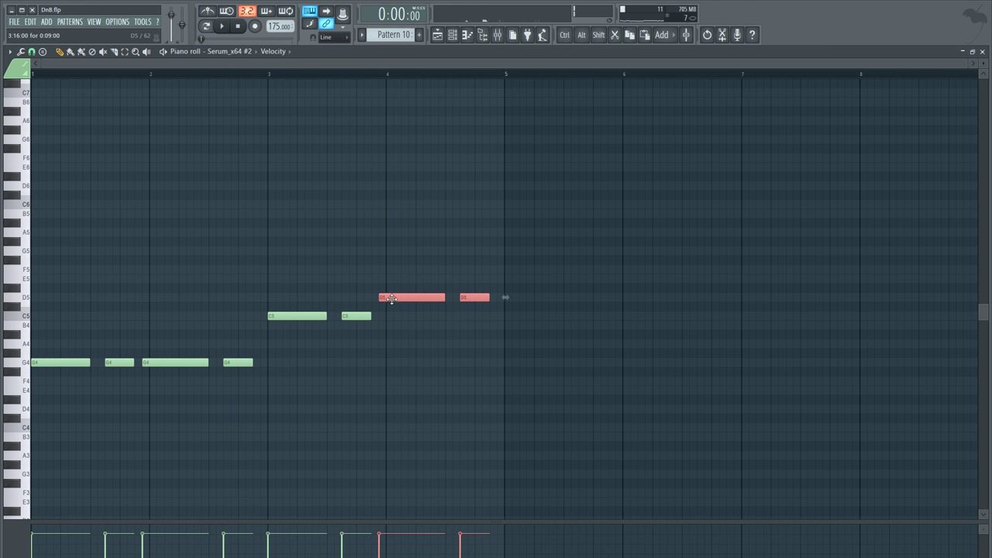
Try the last two notes of the four-bar phrase at A4 and play the pattern
{"action": "key", "text": "space"}
{"action": "left_click_drag", "start_coordinate": [392, 299], "coordinate": [389, 346]}
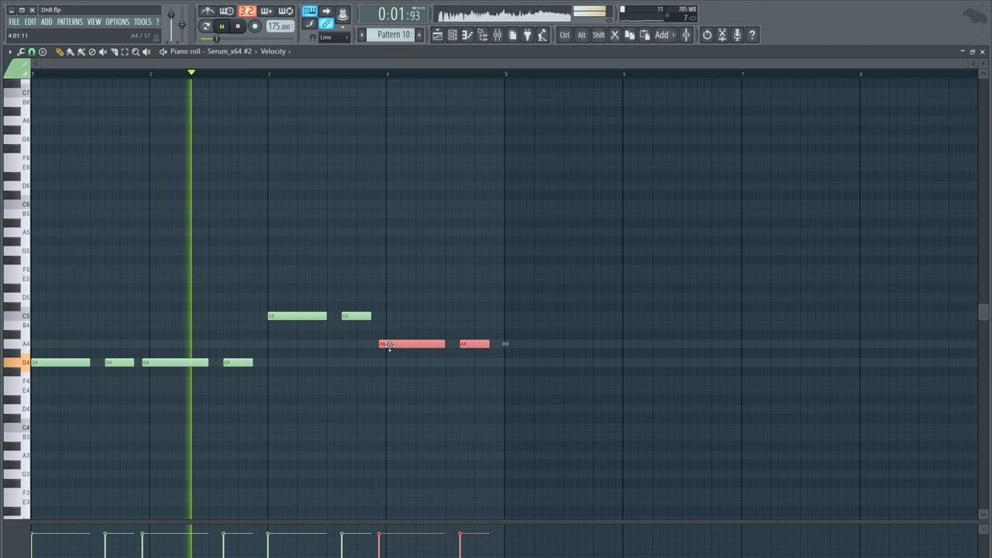
{"action": "left_click", "coordinate": [421, 408]}
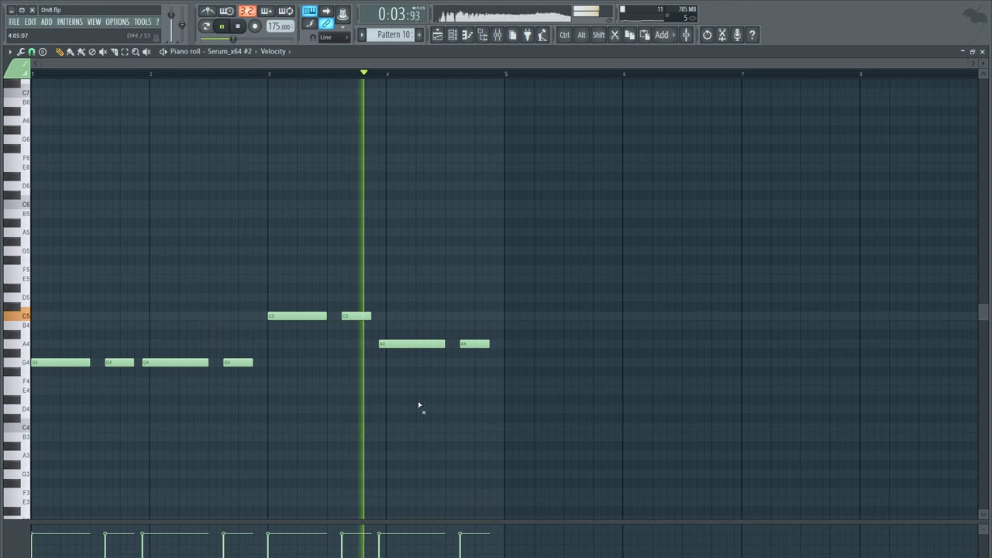
{"action": "key", "text": "space"}
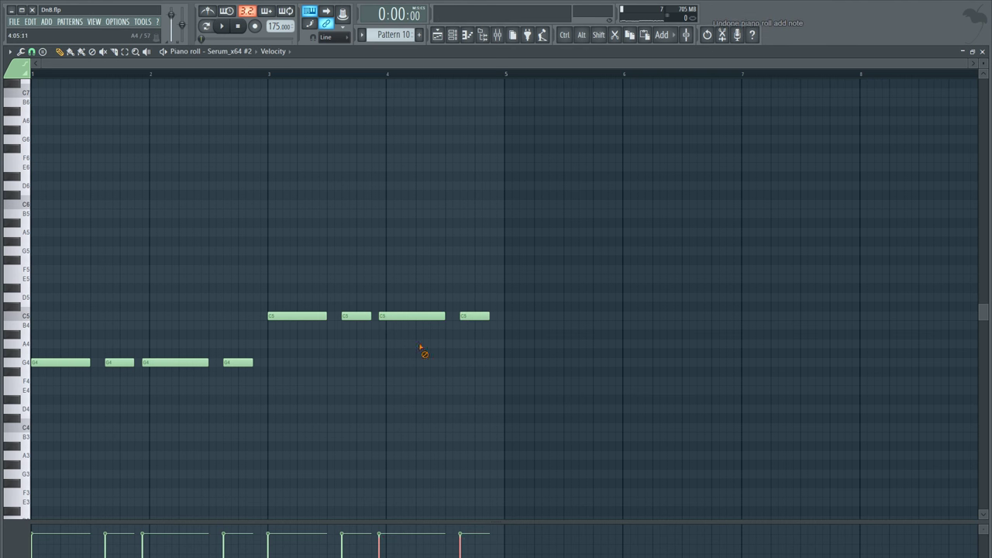
Set the phrase's last two notes to C5 and D5, and duplicate all notes into bars 5 to 8, transposed to start on A#4
{"action": "key", "text": "space"}
{"action": "left_click_drag", "start_coordinate": [474, 315], "coordinate": [473, 297]}
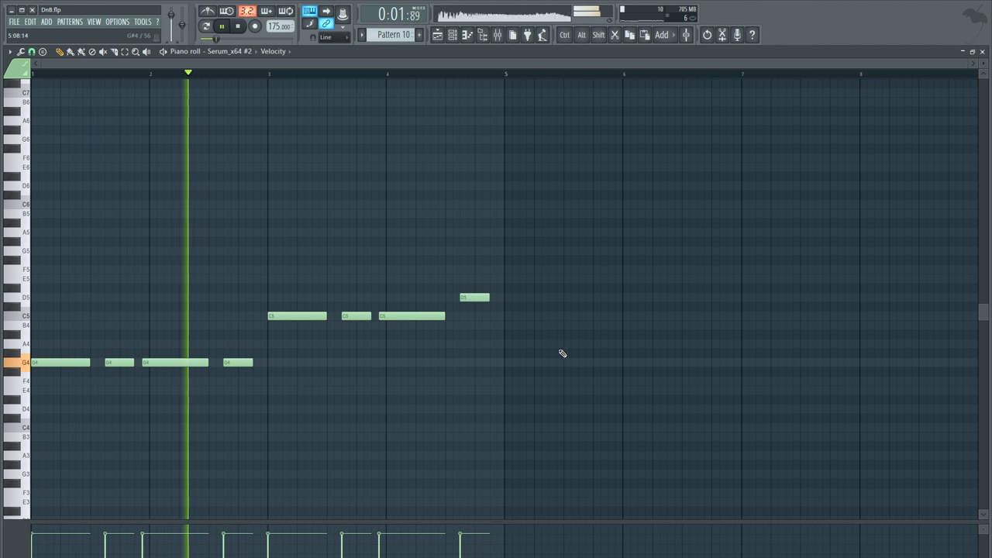
{"action": "key", "text": "ctrl+a"}
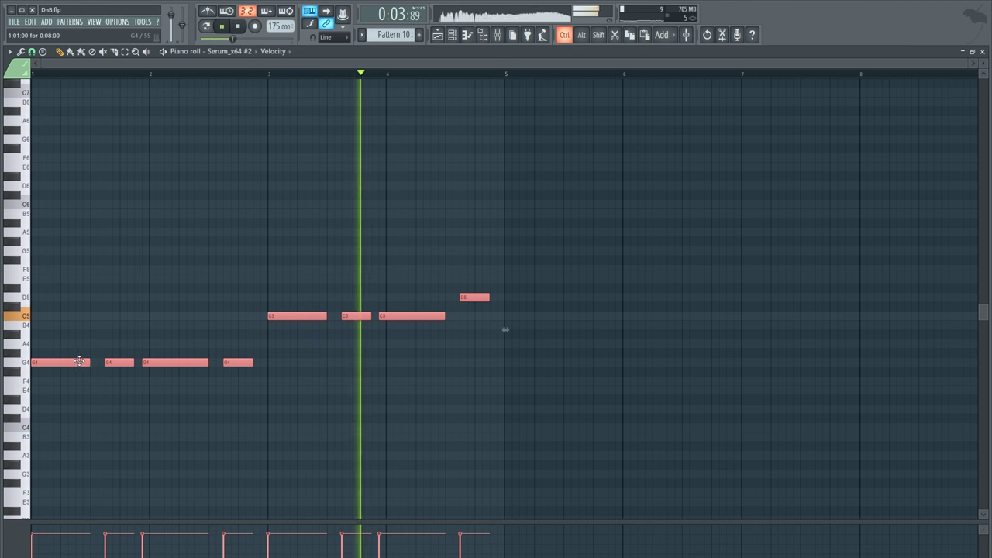
{"action": "left_click_drag", "start_coordinate": [61, 363], "coordinate": [535, 339], "text": "shift"}
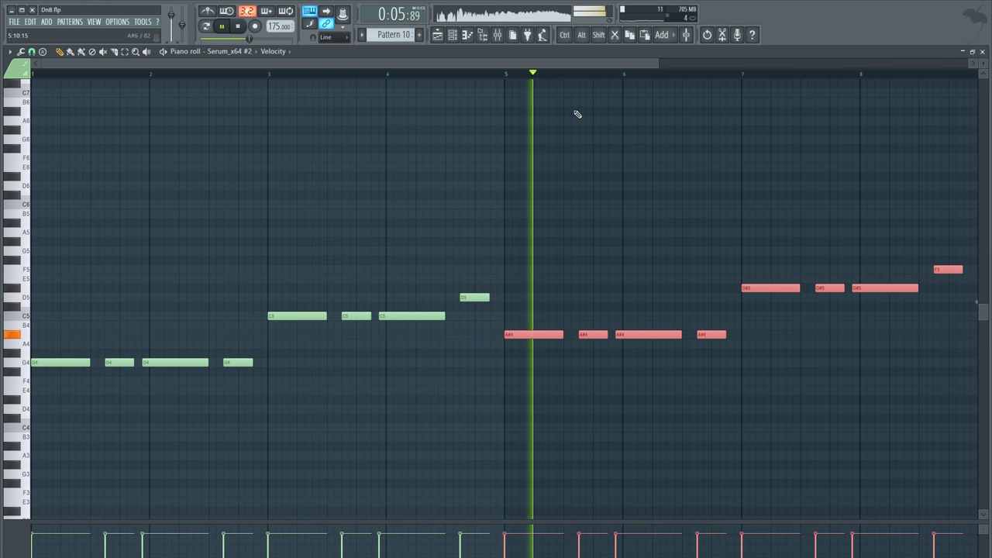
Raise the four notes in bars 5 and 6 to C5 and lower the first three notes of bars 7 and 8 to A#4
{"action": "scroll", "coordinate": [571, 83], "scroll_direction": "down", "scroll_amount": 4}
{"action": "key", "text": "space"}
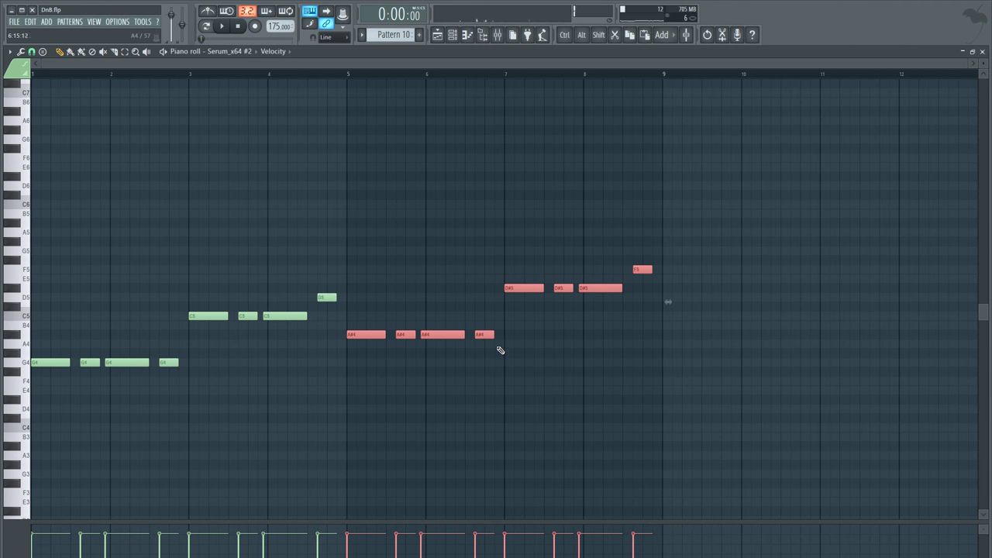
{"action": "left_click", "coordinate": [527, 314]}
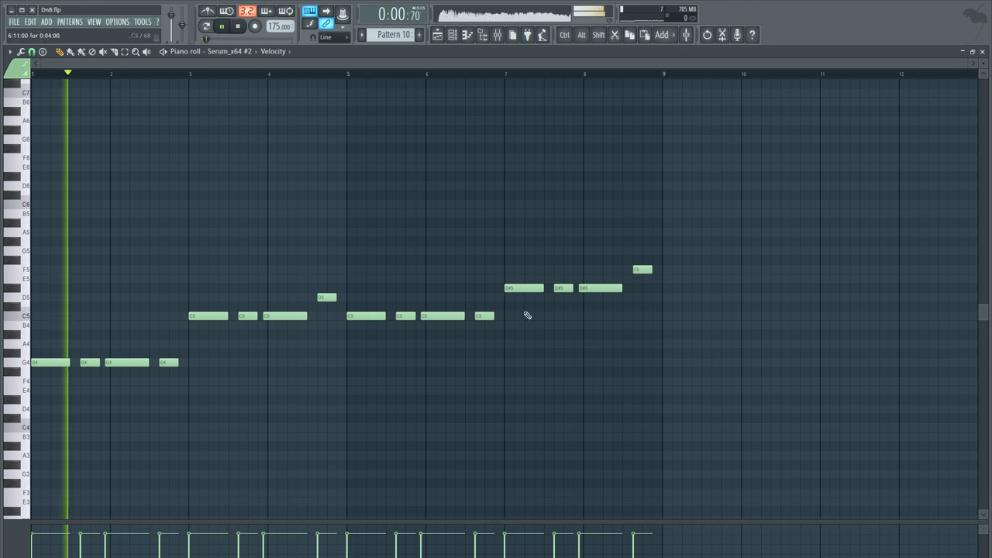
{"action": "left_click_drag", "start_coordinate": [638, 282], "coordinate": [512, 343], "text": "ctrl"}
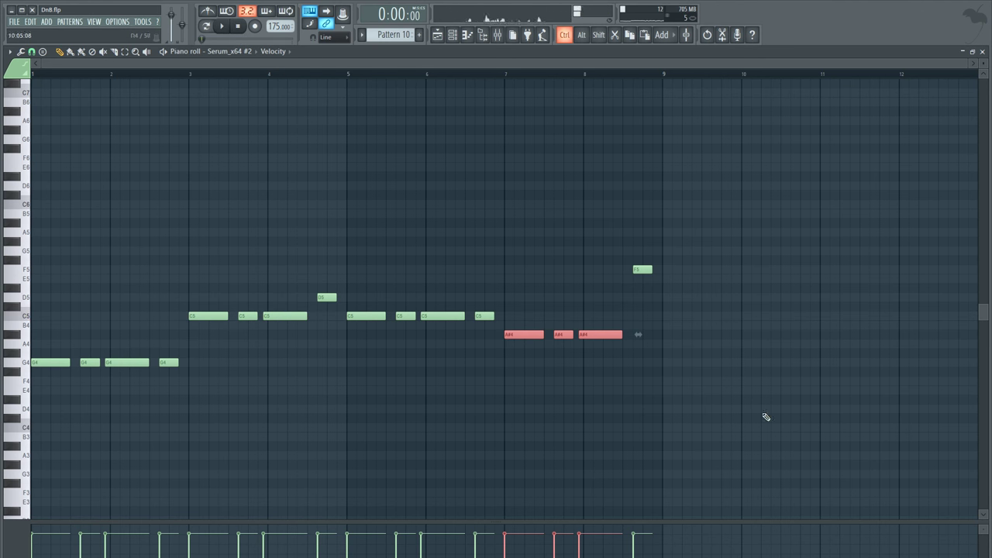
Lower all four notes in bars 3 and 4 to G4
{"action": "left_click_drag", "start_coordinate": [766, 417], "coordinate": [188, 200], "text": "ctrl"}
{"action": "left_click_drag", "start_coordinate": [339, 327], "coordinate": [216, 257], "text": "ctrl"}
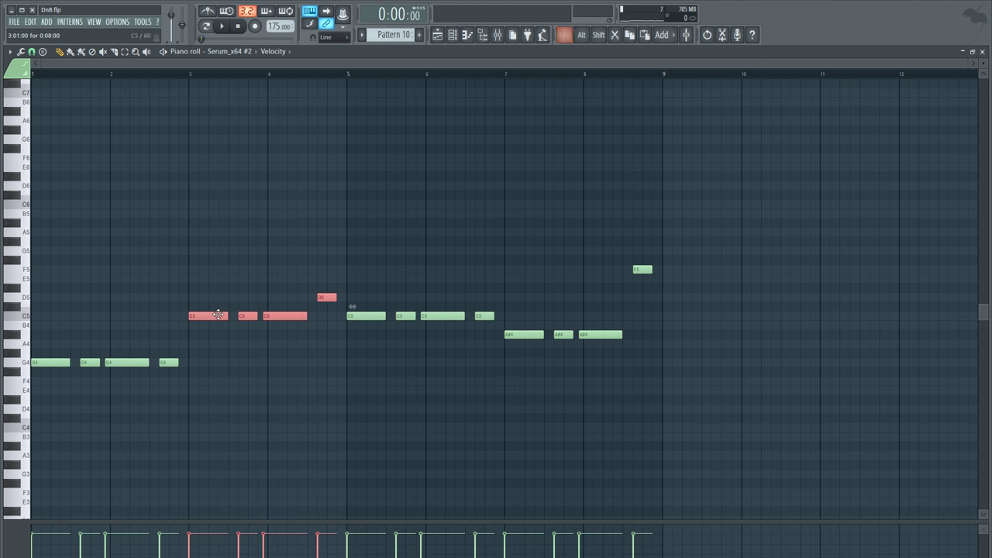
{"action": "left_click", "coordinate": [359, 337], "text": "ctrl"}
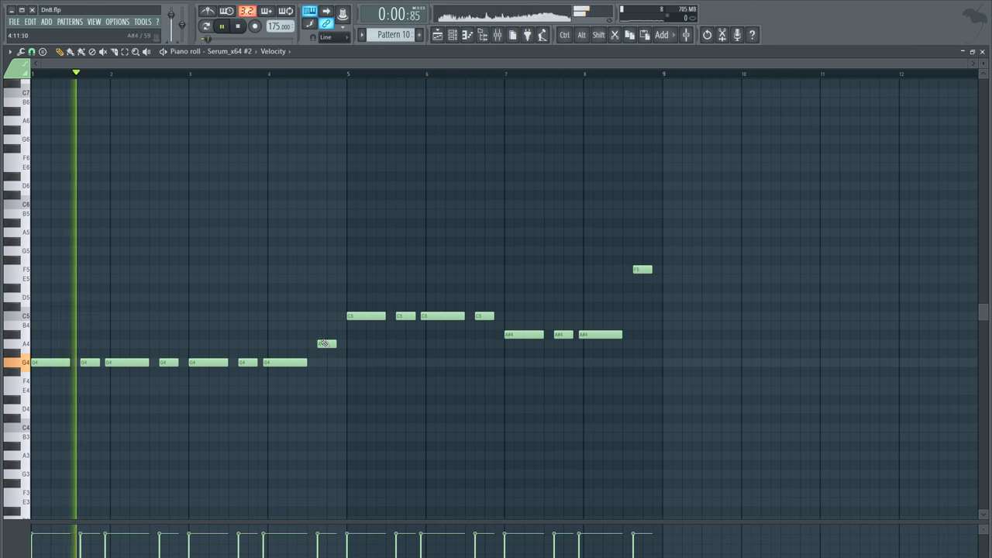
{"action": "left_click_drag", "start_coordinate": [324, 344], "coordinate": [323, 362]}
Raise the first three notes of bars 7 and 8 to C5 and lower the final short note to D5
{"action": "left_click_drag", "start_coordinate": [498, 317], "coordinate": [379, 315], "text": "ctrl"}
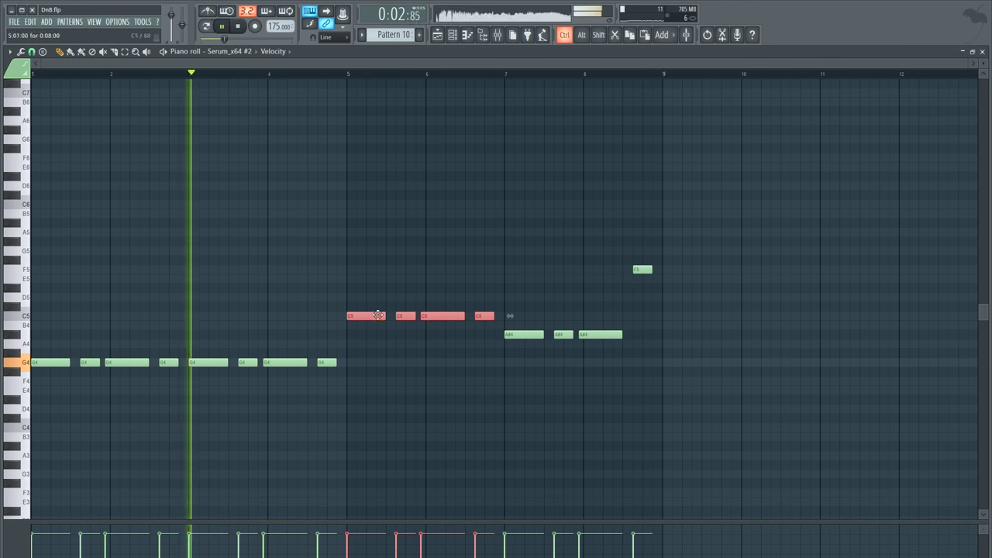
{"action": "left_click_drag", "start_coordinate": [633, 348], "coordinate": [515, 334], "text": "ctrl"}
{"action": "left_click_drag", "start_coordinate": [515, 334], "coordinate": [512, 308]}
{"action": "left_click", "coordinate": [523, 364], "text": "ctrl"}
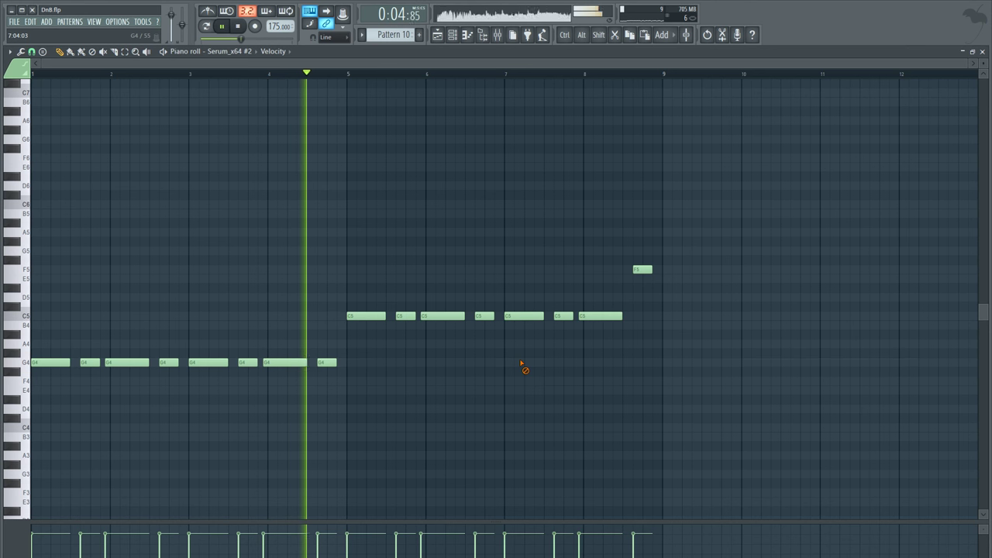
{"action": "left_click_drag", "start_coordinate": [625, 311], "coordinate": [508, 324], "text": "ctrl"}
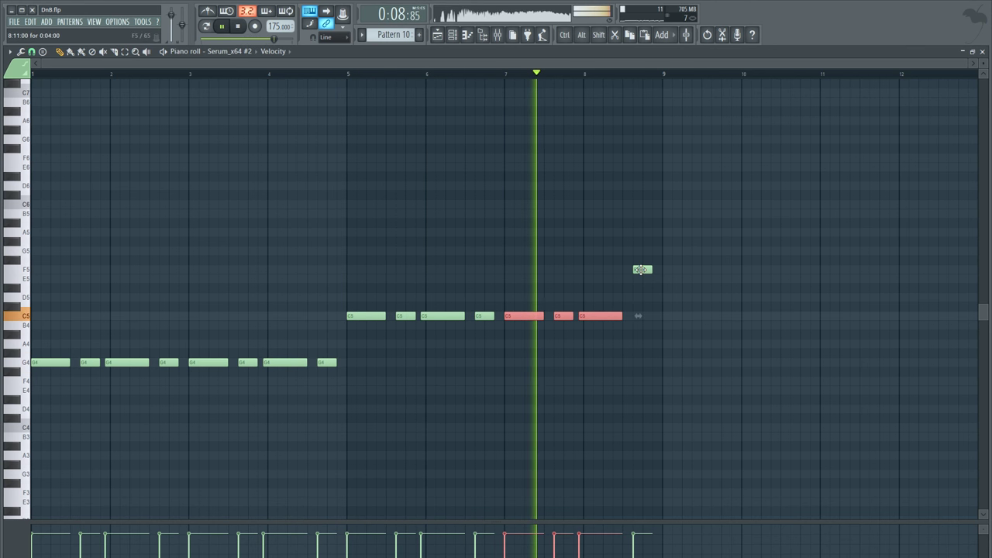
{"action": "left_click_drag", "start_coordinate": [642, 270], "coordinate": [647, 297]}
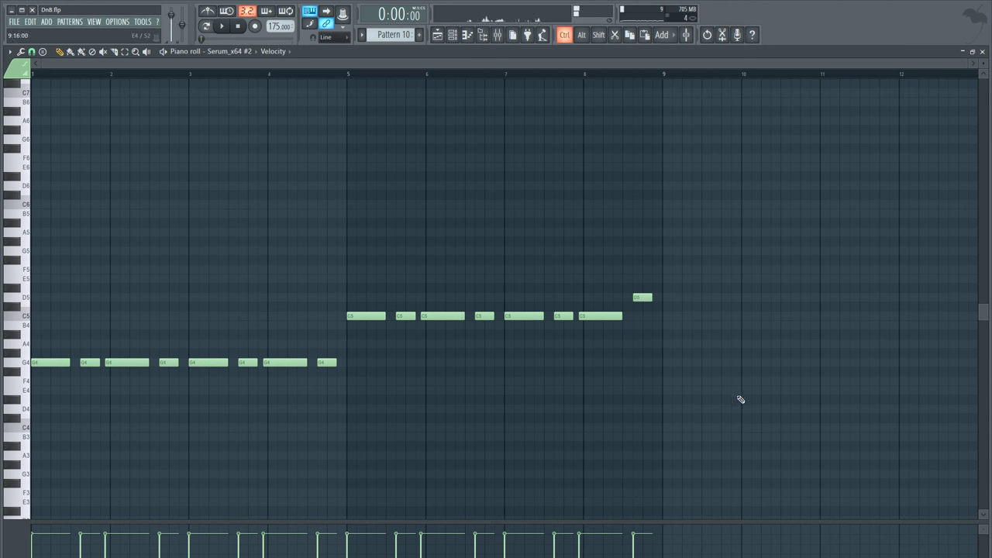
Duplicate the eight-bar bassline into bars 9 to 16, transposed to start on D#5
{"action": "key", "text": "ctrl+a"}
{"action": "left_click_drag", "start_coordinate": [52, 362], "coordinate": [682, 278], "text": "shift"}
{"action": "key", "text": "space"}
{"action": "scroll", "coordinate": [675, 75], "scroll_direction": "down", "scroll_amount": 4}
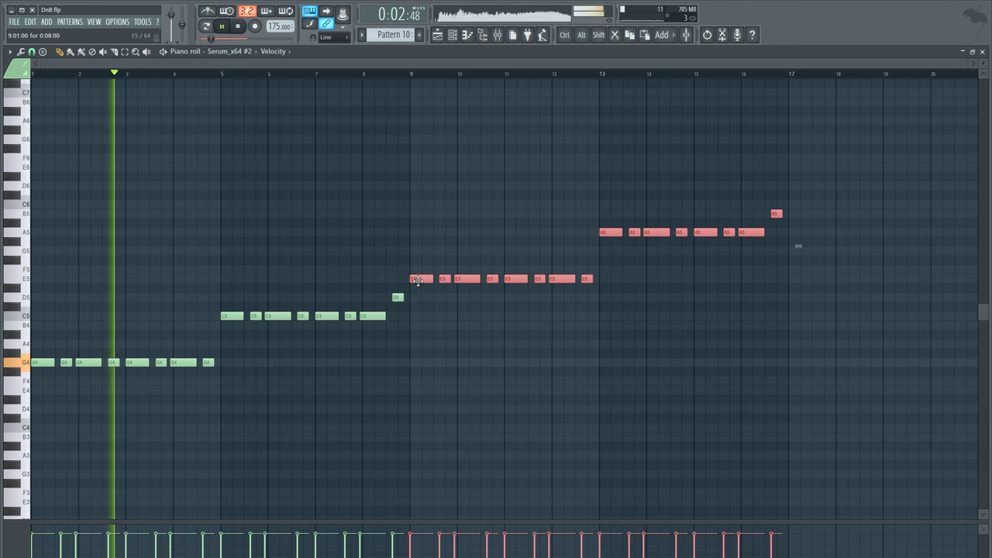
{"action": "left_click_drag", "start_coordinate": [418, 280], "coordinate": [418, 289]}
Lower the notes in bars 13 to 16 to A#4, with the final short note on C5, and play the pattern
{"action": "left_click_drag", "start_coordinate": [581, 234], "coordinate": [843, 225], "text": "ctrl"}
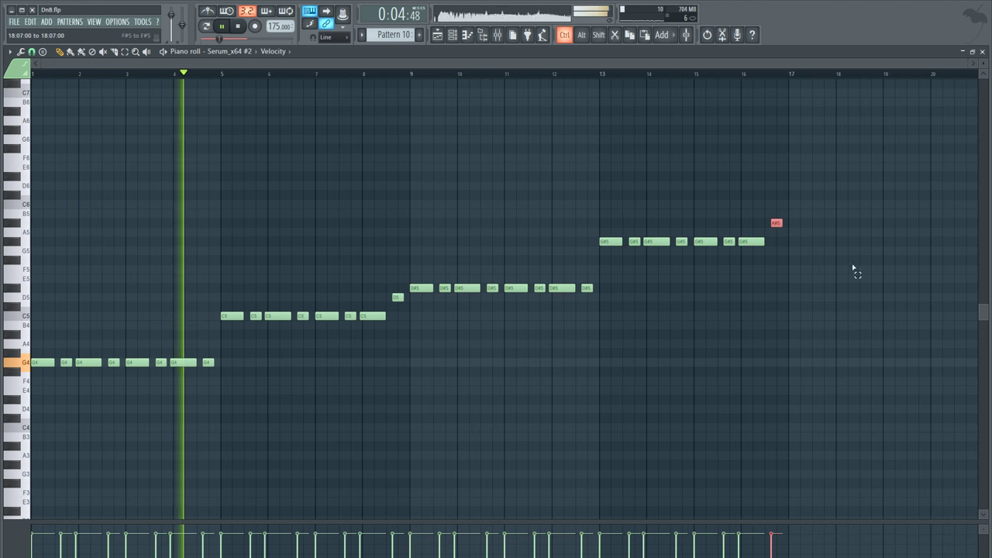
{"action": "left_click_drag", "start_coordinate": [855, 269], "coordinate": [609, 204], "text": "ctrl"}
{"action": "left_click_drag", "start_coordinate": [610, 241], "coordinate": [602, 334]}
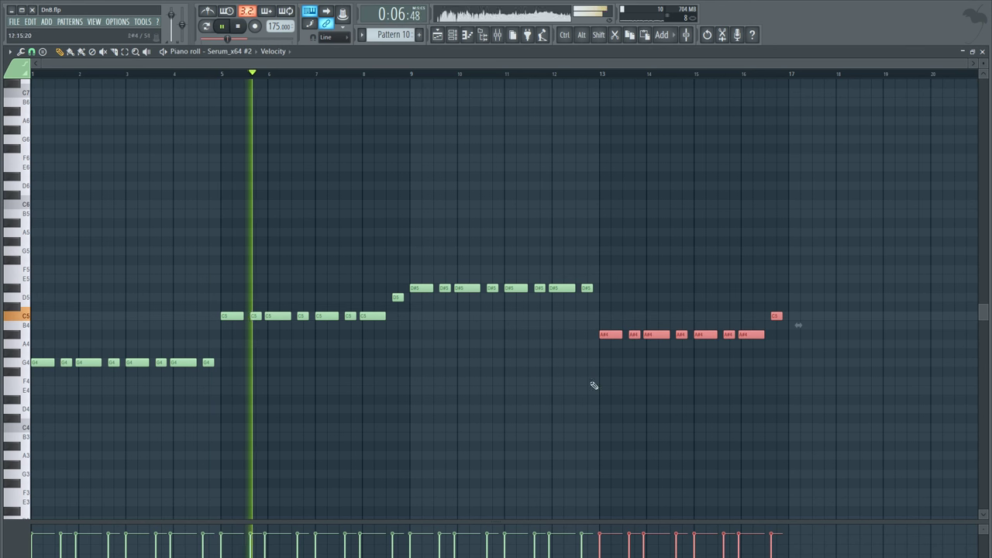
{"action": "left_click", "coordinate": [555, 400], "text": "ctrl"}
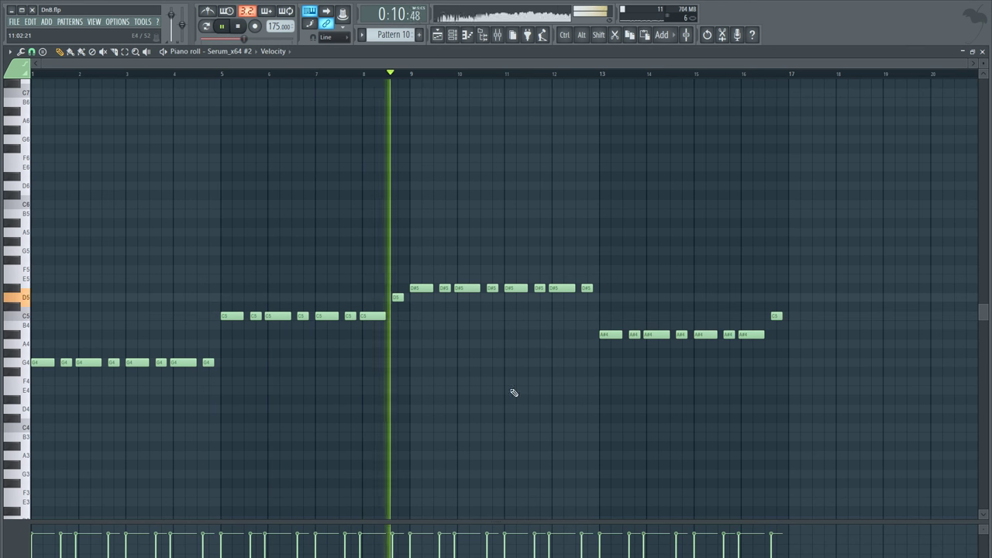
{"action": "key", "text": "space"}
{"action": "key", "text": "space"}
Duplicate the playlist's drum and keys clips from bars 1–8 into bars 9–16 and extend the time selection over all 16 bars
{"action": "left_click", "coordinate": [449, 35]}
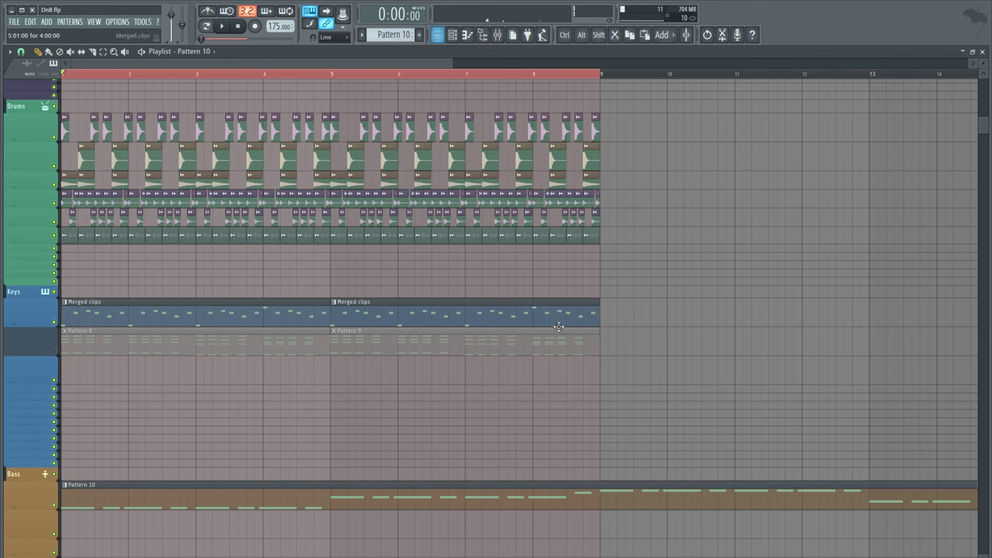
{"action": "left_click", "coordinate": [67, 497]}
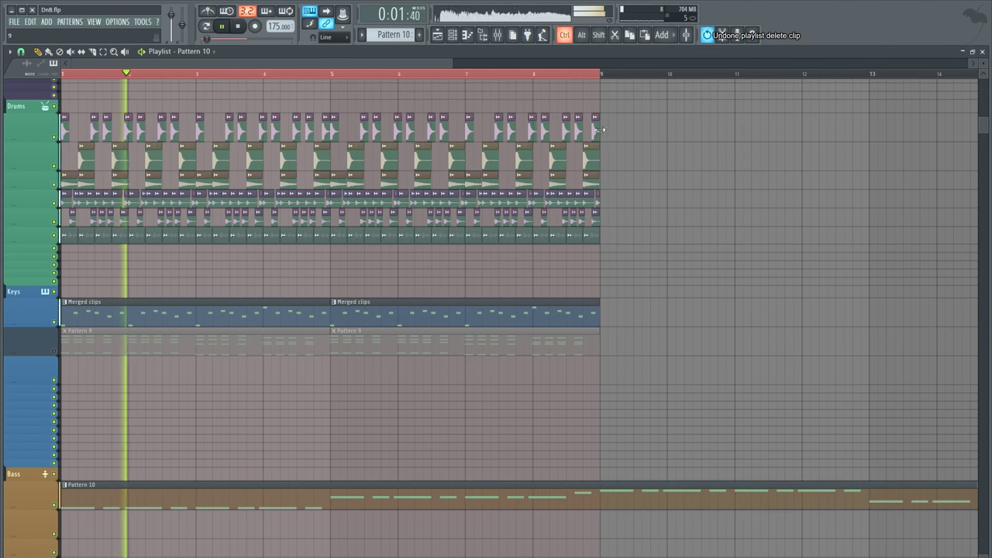
{"action": "scroll", "coordinate": [583, 82], "scroll_direction": "down", "scroll_amount": 4}
{"action": "left_click_drag", "start_coordinate": [477, 390], "coordinate": [66, 85]}
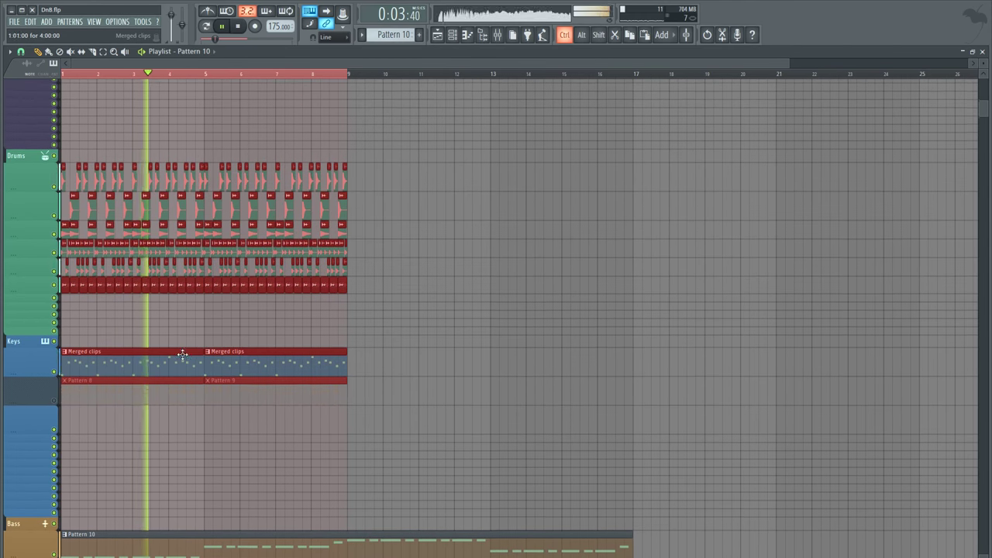
{"action": "key", "text": "space"}
{"action": "key", "text": "ctrl+b"}
{"action": "left_click_drag", "start_coordinate": [450, 370], "coordinate": [415, 372]}
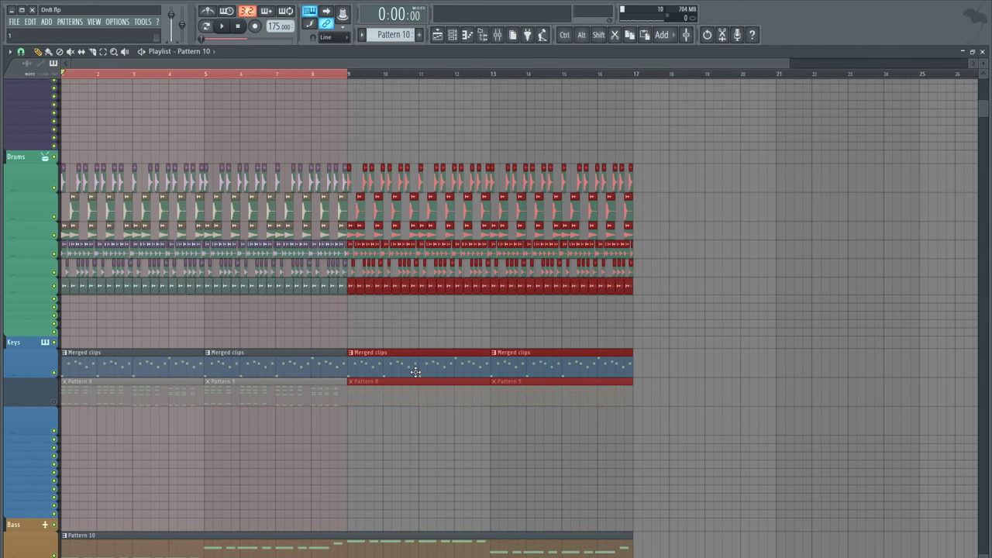
{"action": "left_click", "coordinate": [748, 249], "text": "ctrl"}
{"action": "scroll", "coordinate": [662, 287], "scroll_direction": "down", "scroll_amount": 3}
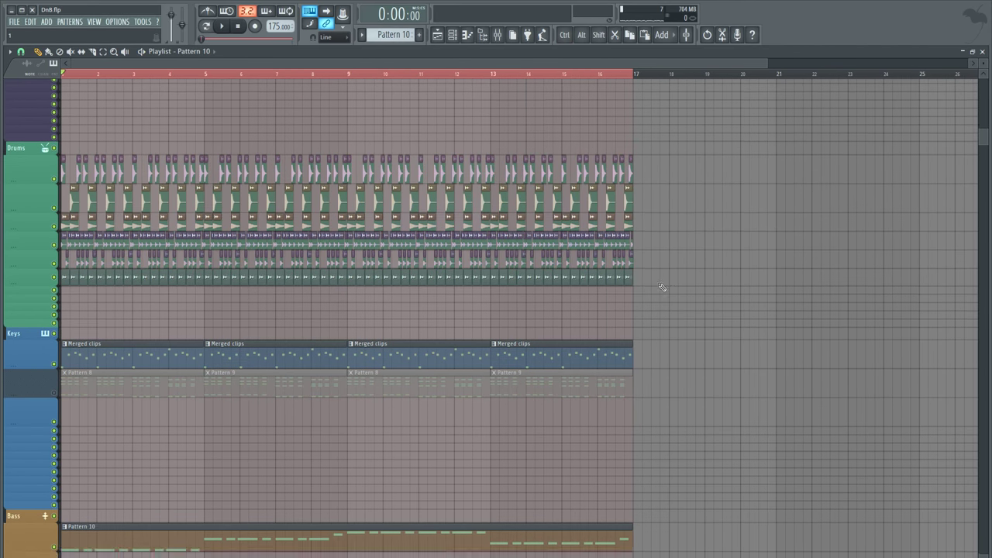
Reopen the Serum bassline's piano roll and lower the short note late in bar 12 to D5
{"action": "double_click", "coordinate": [365, 376]}
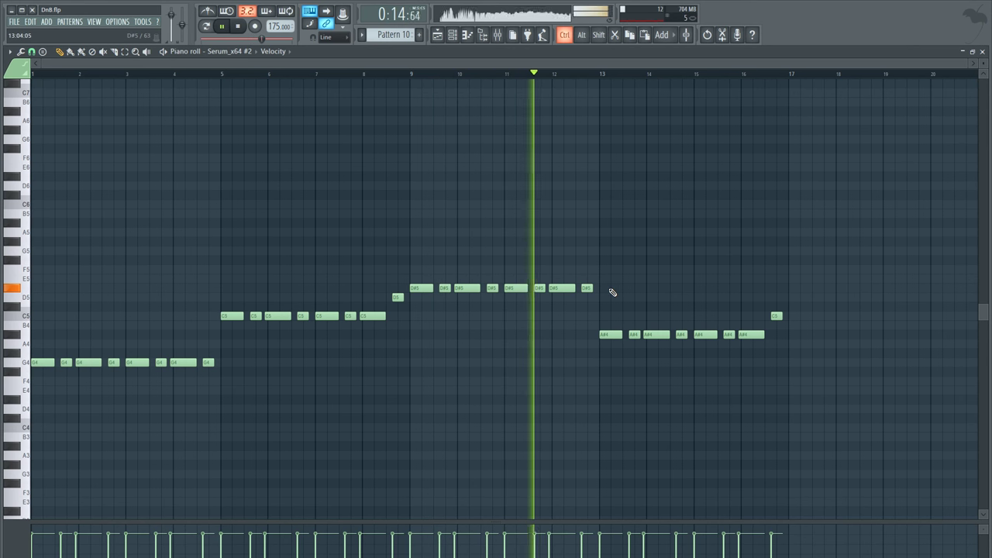
{"action": "left_click_drag", "start_coordinate": [590, 289], "coordinate": [580, 300]}
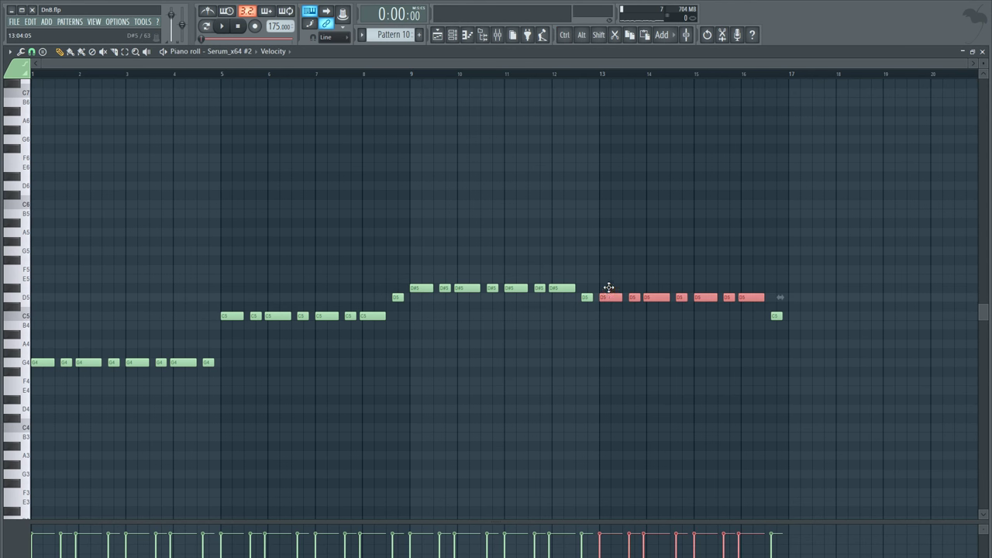
Try the bars 13 to 16 notes, except the final one, and the last two notes before bar 9 at D#5
{"action": "left_click", "coordinate": [627, 339], "text": "ctrl"}
{"action": "left_click_drag", "start_coordinate": [784, 289], "coordinate": [607, 291]}
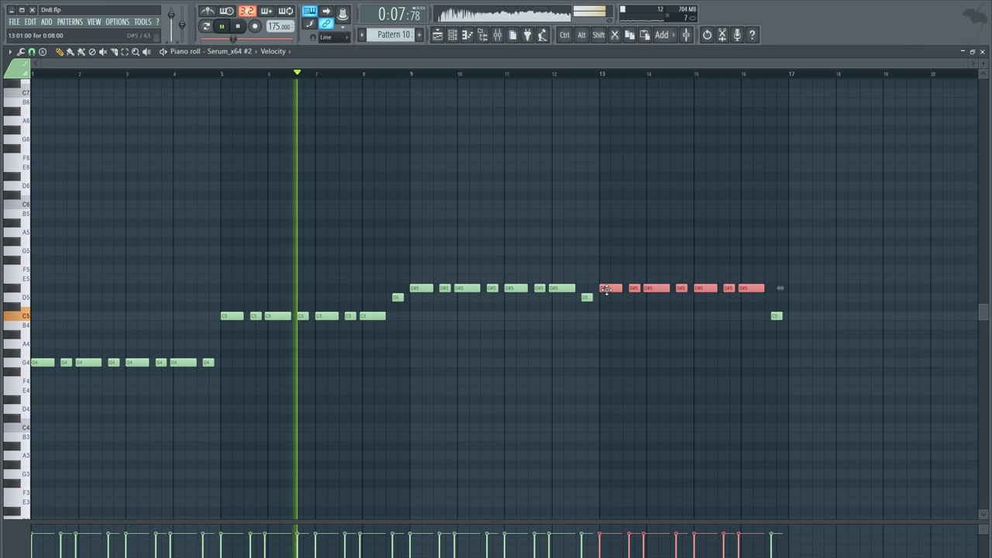
{"action": "mouse_move", "coordinate": [371, 319]}
{"action": "left_mouse_down"}
{"action": "mouse_move", "coordinate": [371, 290]}
{"action": "mouse_move", "coordinate": [371, 300]}
{"action": "left_mouse_up"}
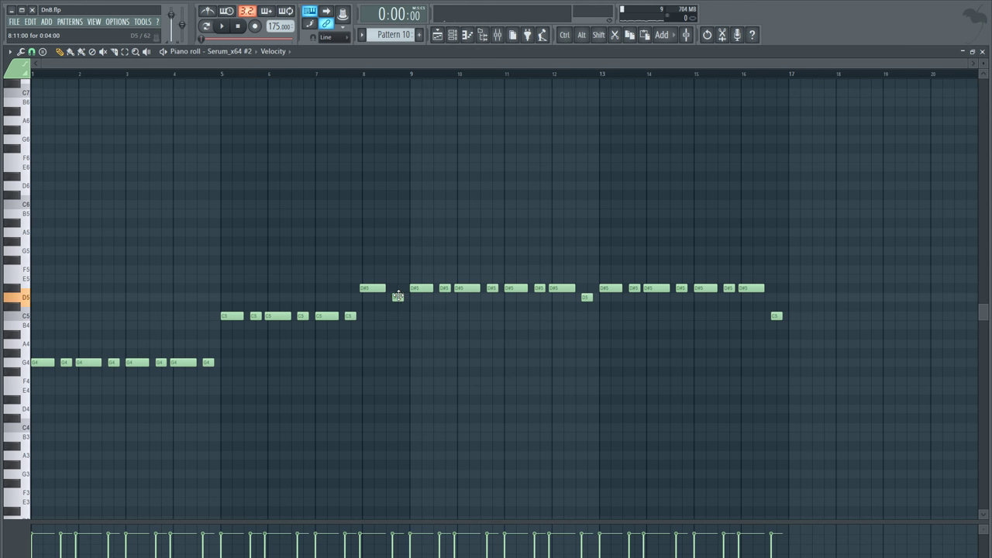
{"action": "key", "text": "space"}
Try the notes in bars 9 to 12 at D5 with a closing D#5, and the bars 13 to 16 phrase at D5
{"action": "left_click_drag", "start_coordinate": [413, 289], "coordinate": [587, 287]}
{"action": "left_click", "coordinate": [600, 314], "text": "ctrl"}
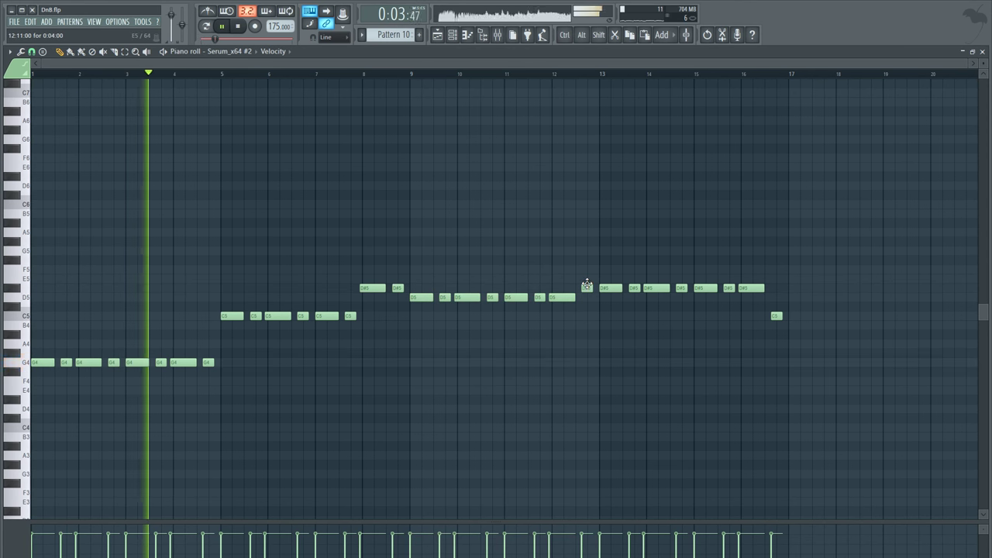
{"action": "left_click_drag", "start_coordinate": [787, 288], "coordinate": [609, 299]}
{"action": "left_click", "coordinate": [600, 349], "text": "ctrl"}
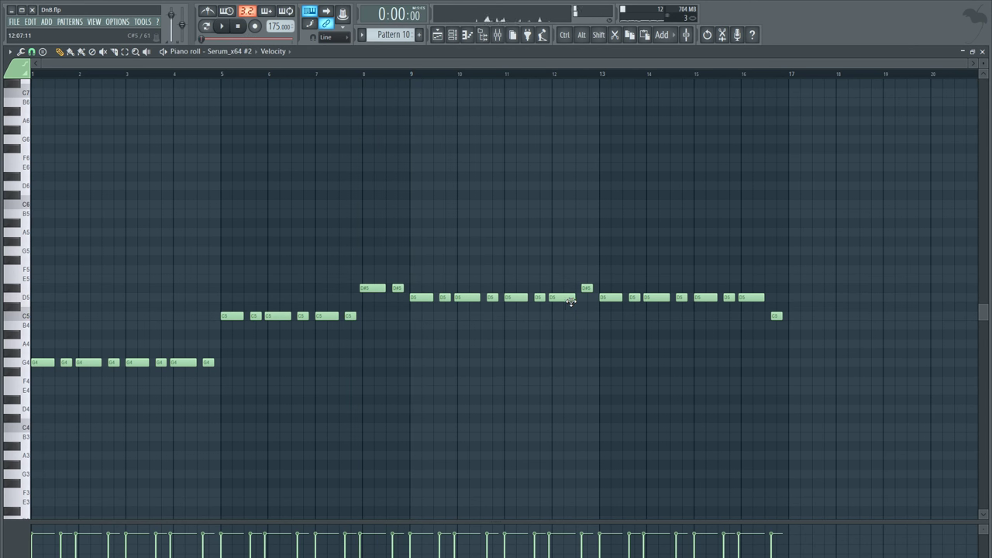
Return bars 9 and 10 to D#5, set bars 11 and 12 to D5, and put the last two notes before bar 9 on C5 and D5
{"action": "left_click_drag", "start_coordinate": [409, 289], "coordinate": [560, 288]}
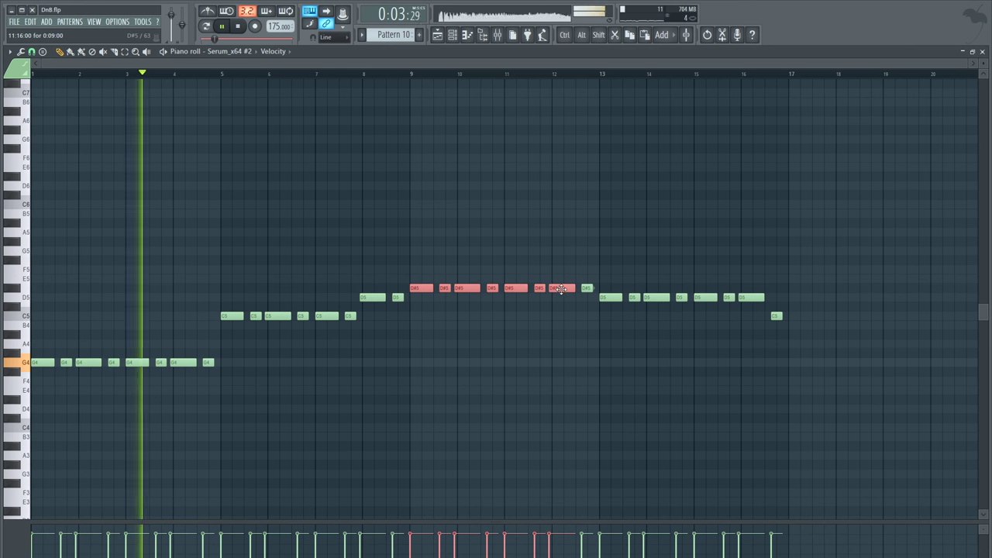
{"action": "left_click", "coordinate": [394, 124], "text": "ctrl"}
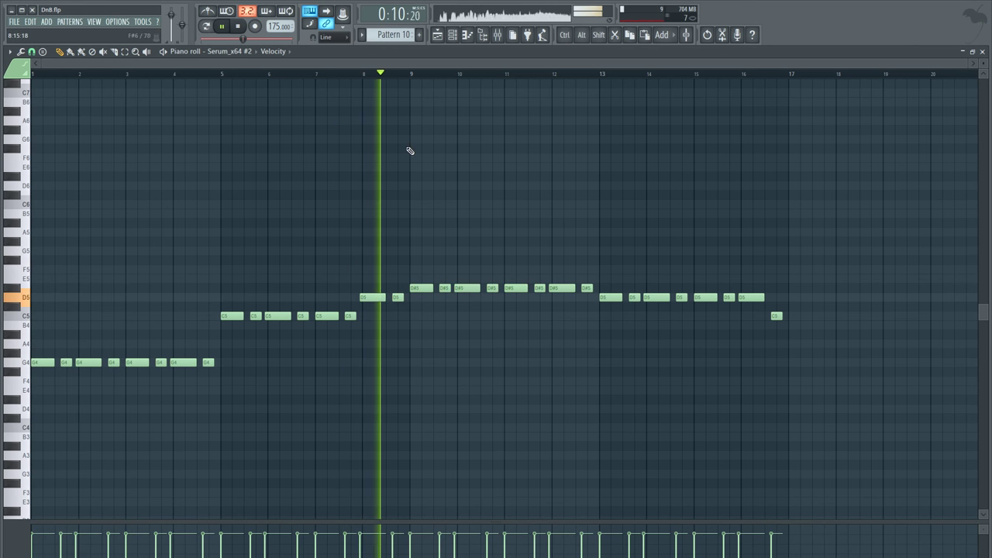
{"action": "left_click_drag", "start_coordinate": [365, 302], "coordinate": [362, 321]}
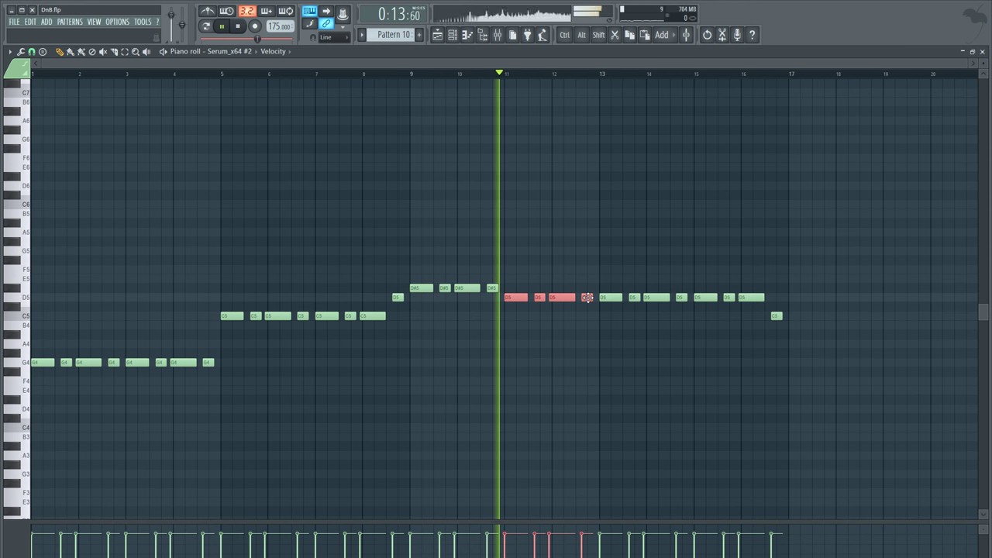
{"action": "left_click", "coordinate": [605, 344], "text": "ctrl"}
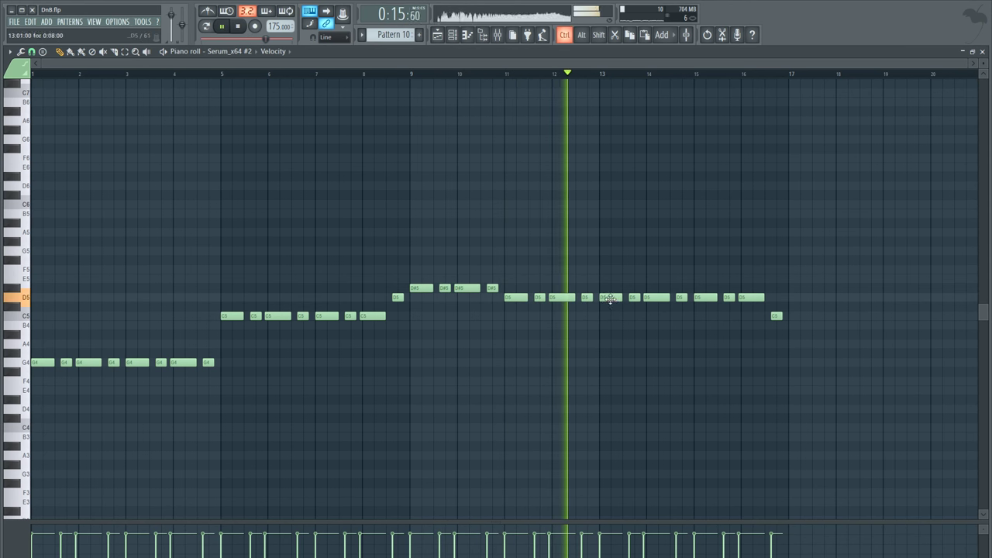
Lower the D5 notes in bars 13 to 16 to A#4, keeping the final C5, and play the pattern
{"action": "left_click_drag", "start_coordinate": [602, 289], "coordinate": [767, 306]}
{"action": "left_click_drag", "start_coordinate": [746, 299], "coordinate": [742, 339]}
{"action": "key", "text": "space"}
{"action": "left_click", "coordinate": [720, 390], "text": "ctrl"}
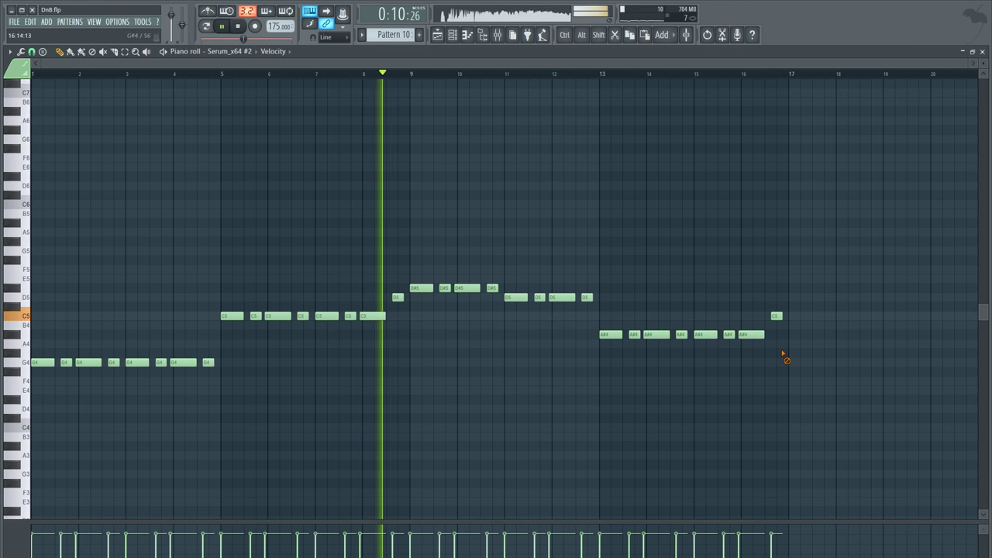
Lower the last two notes of the bassline in bar 16 to A4 and listen to the pattern
{"action": "left_click", "coordinate": [777, 335]}
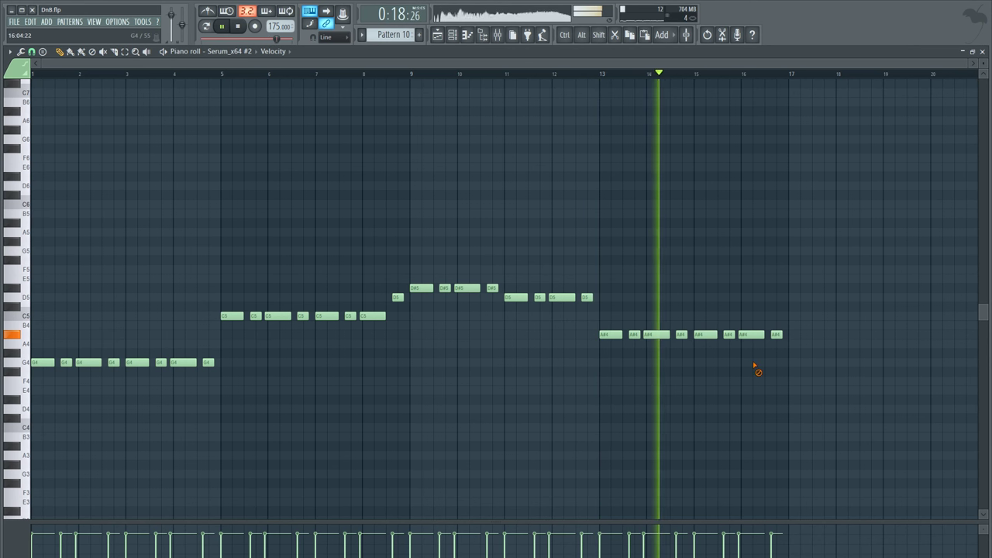
{"action": "left_click_drag", "start_coordinate": [792, 340], "coordinate": [743, 346]}
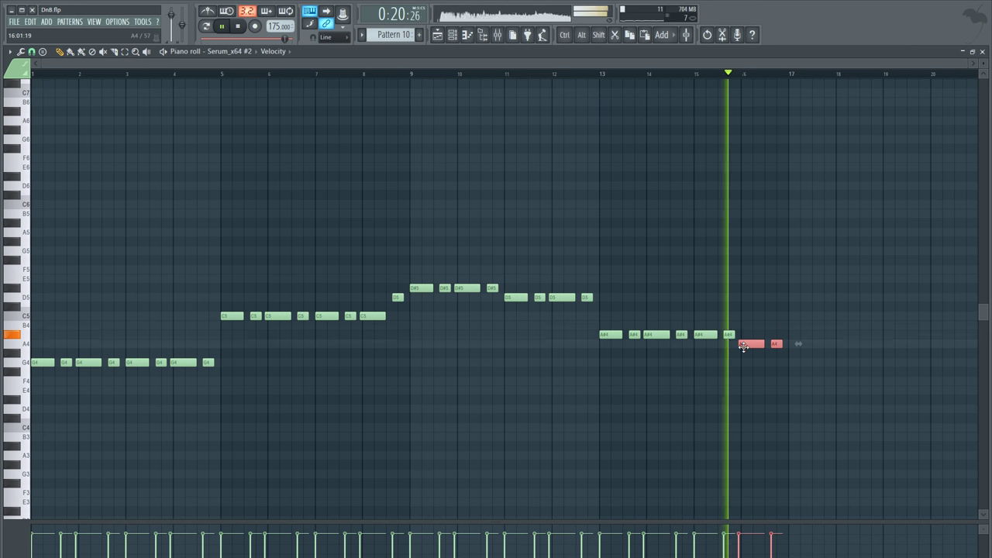
{"action": "right_click", "coordinate": [745, 367]}
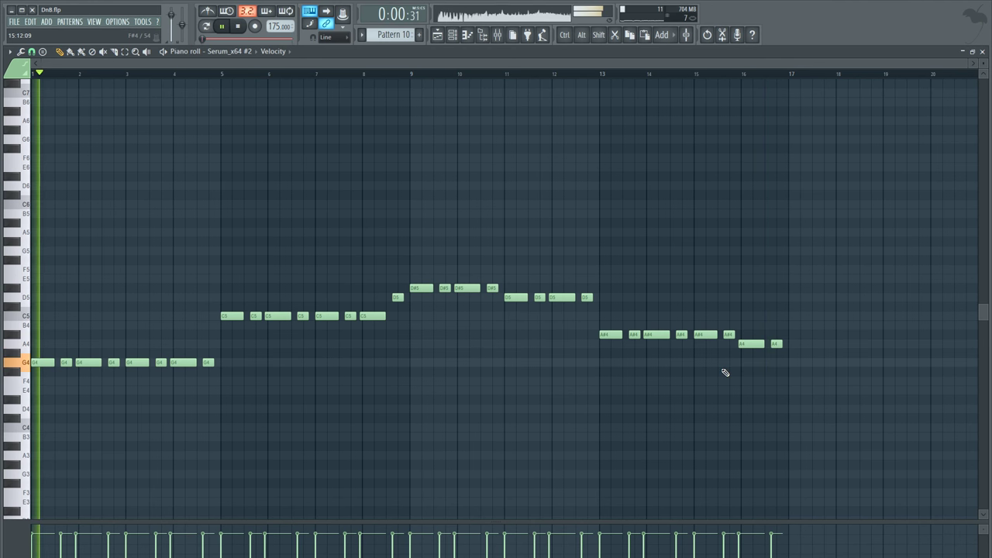
{"action": "key", "text": "space"}
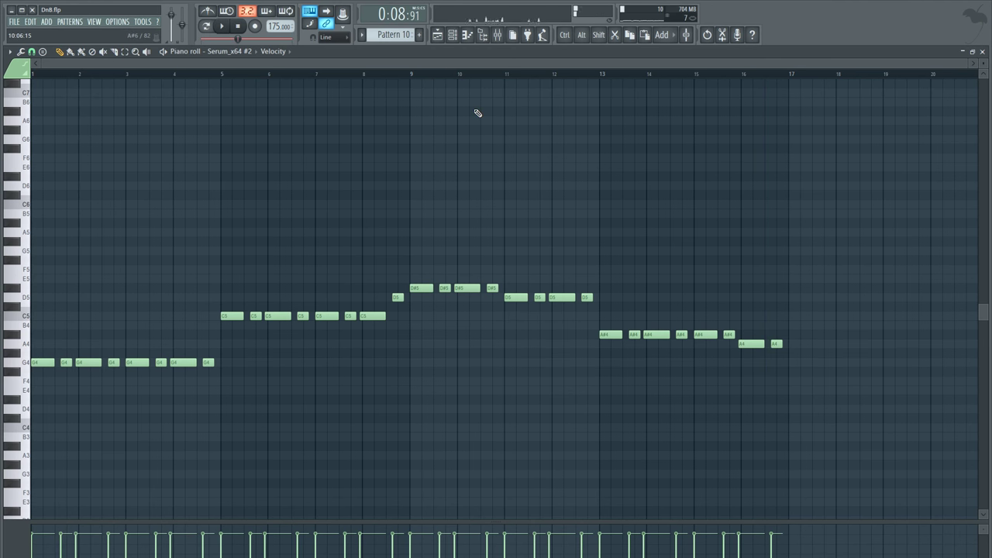
Open the bass channel's Serum synth and look over its initial oscillator, envelope and filter settings
{"action": "left_click", "coordinate": [456, 35]}
{"action": "left_click", "coordinate": [484, 192]}
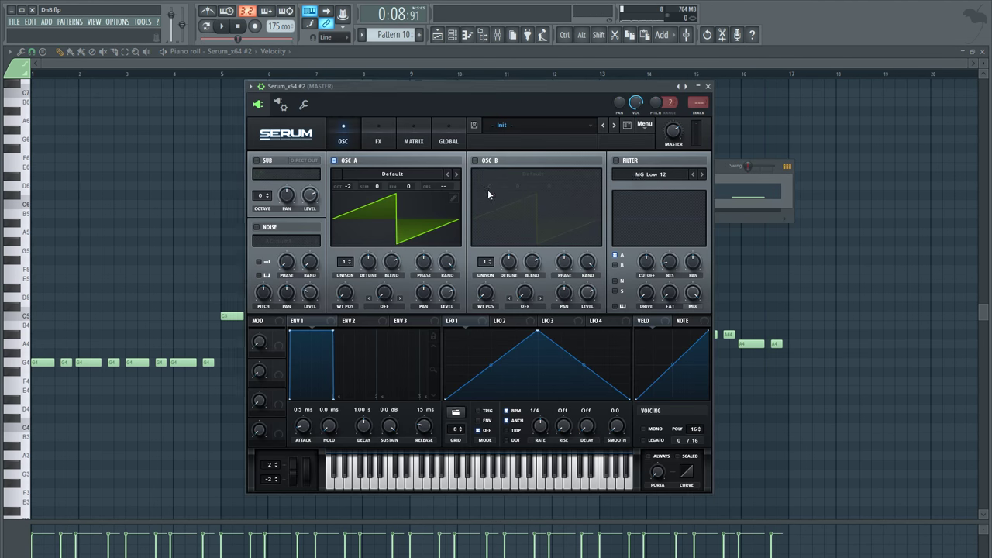
{"action": "left_click", "coordinate": [263, 87]}
{"action": "left_click_drag", "start_coordinate": [442, 88], "coordinate": [474, 97]}
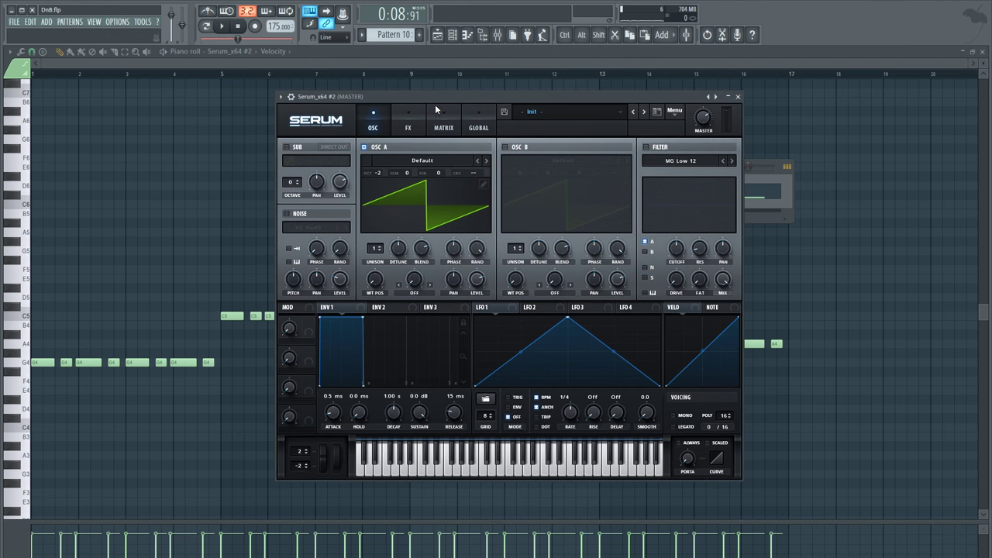
{"action": "left_click", "coordinate": [828, 190]}
{"action": "scroll", "coordinate": [355, 361], "scroll_direction": "down", "scroll_amount": 2}
{"action": "scroll", "coordinate": [355, 362], "scroll_direction": "down", "scroll_amount": 1}
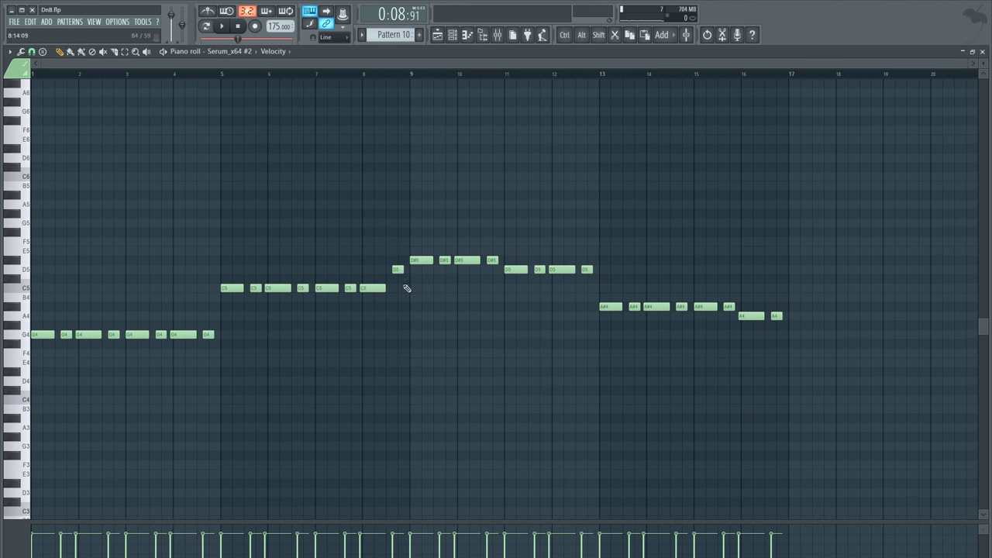
{"action": "left_click", "coordinate": [453, 35]}
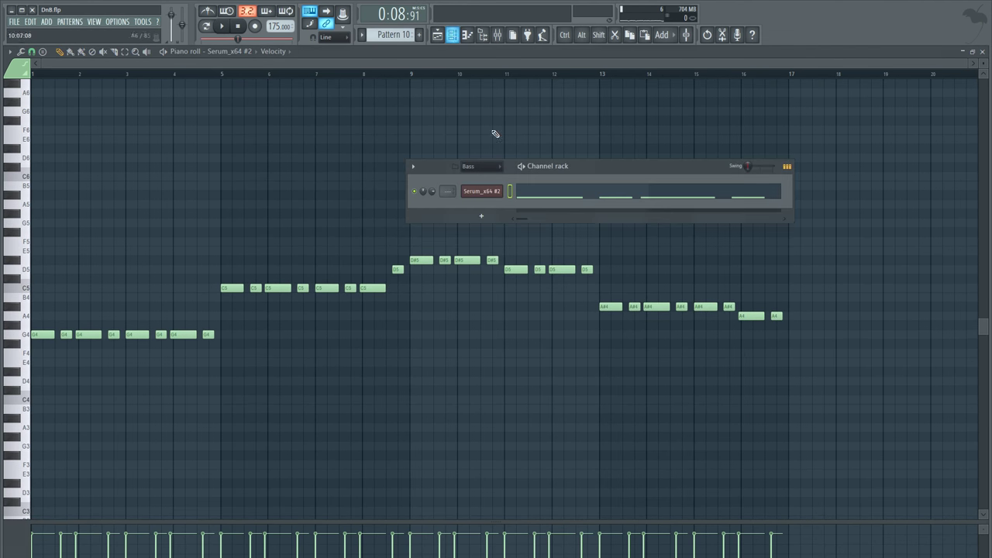
{"action": "left_click", "coordinate": [489, 192]}
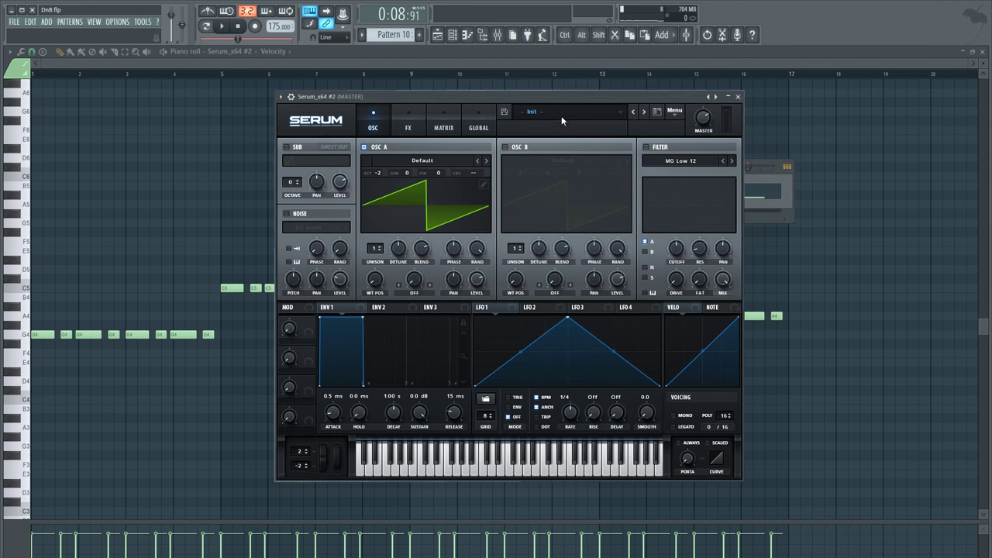
{"action": "left_click_drag", "start_coordinate": [547, 96], "coordinate": [521, 98]}
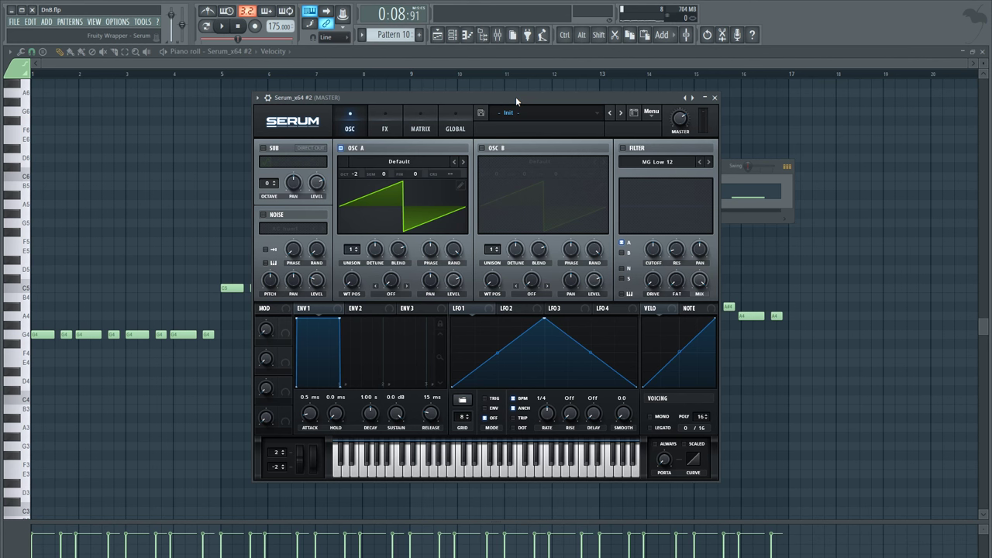
Unmute the second Keys track in the playlist, delete its clips except the first Pattern 8, and open that clip for note editing
{"action": "left_click", "coordinate": [437, 34]}
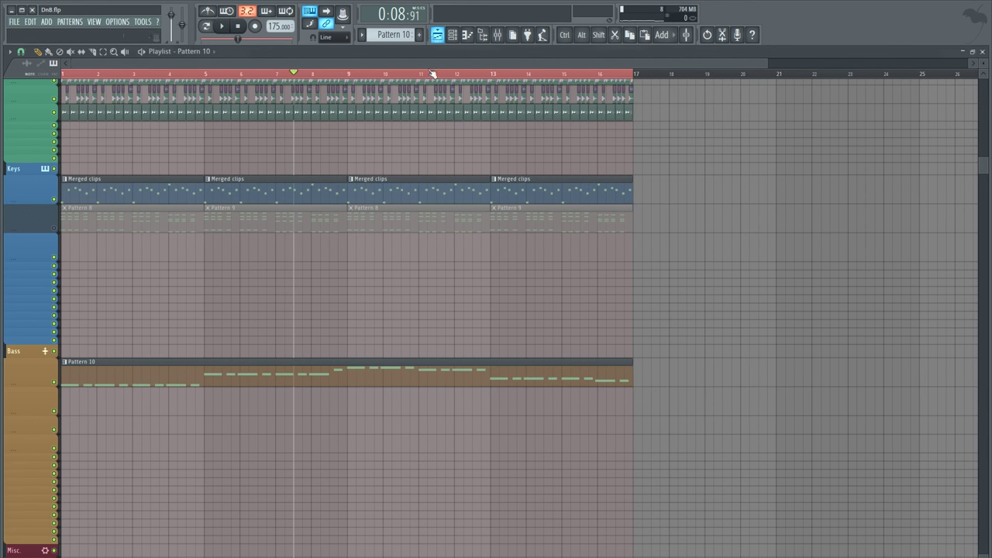
{"action": "left_click", "coordinate": [54, 227]}
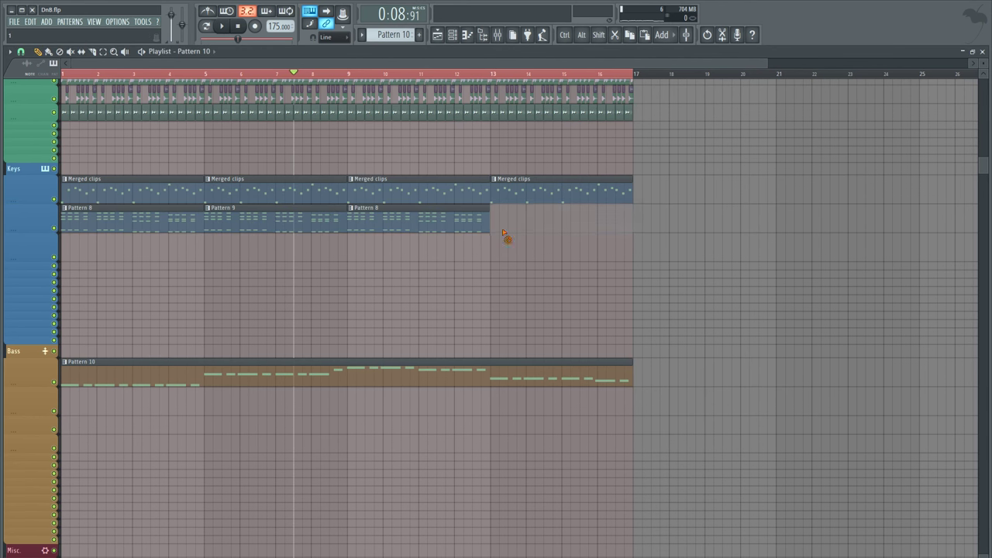
{"action": "right_click", "coordinate": [419, 225]}
{"action": "right_click", "coordinate": [275, 222]}
{"action": "double_click", "coordinate": [178, 222]}
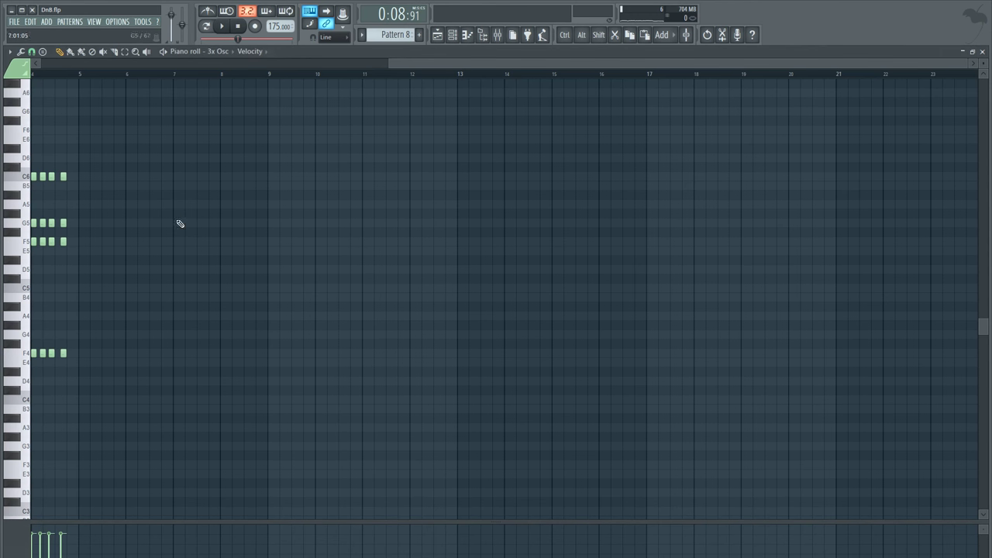
{"action": "left_click", "coordinate": [438, 34]}
{"action": "left_click_drag", "start_coordinate": [764, 62], "coordinate": [375, 64]}
{"action": "double_click", "coordinate": [189, 228]}
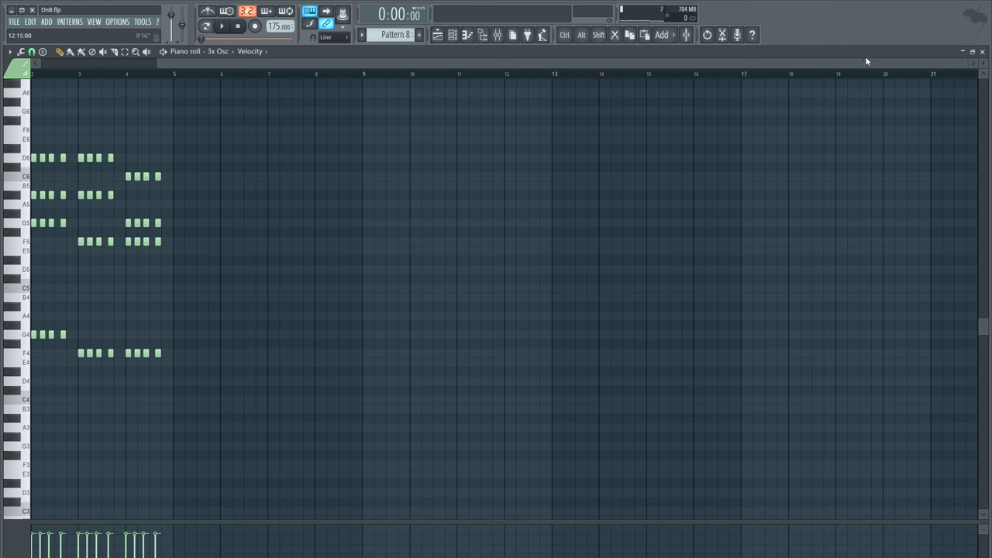
Play Pattern 8 and delete its chords in bars 3 and 4
{"action": "key", "text": "space"}
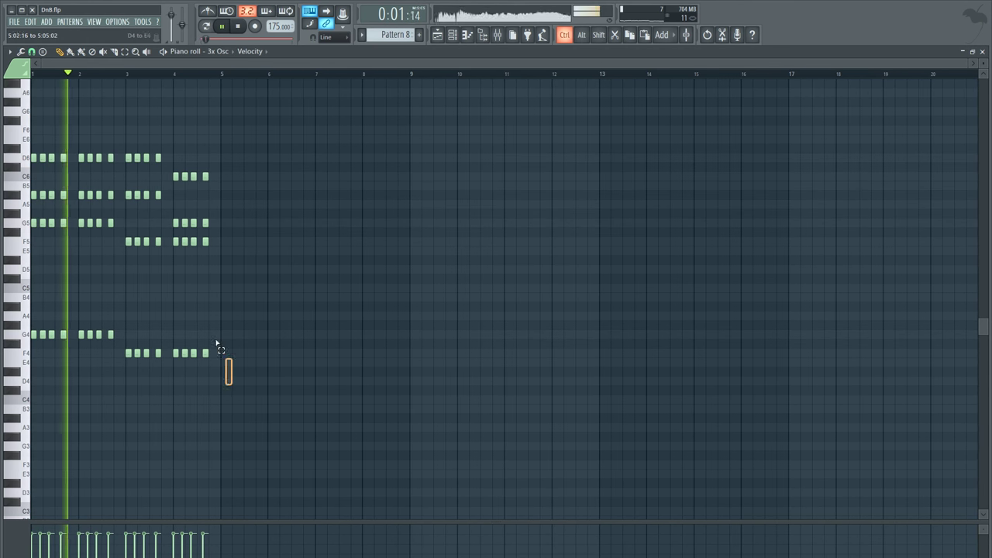
{"action": "left_click_drag", "start_coordinate": [230, 381], "coordinate": [124, 137]}
{"action": "key", "text": "Delete"}
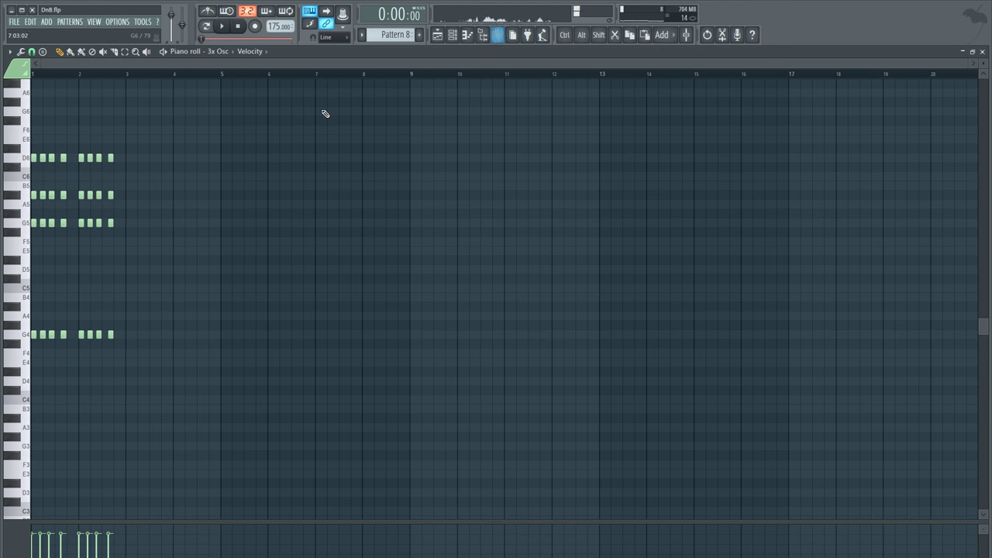
In the 3x Osc mixer track's Fruity Parametric EQ 2, raise the low-cut frequency slightly and lower the high-cut frequency
{"action": "left_click", "coordinate": [448, 39]}
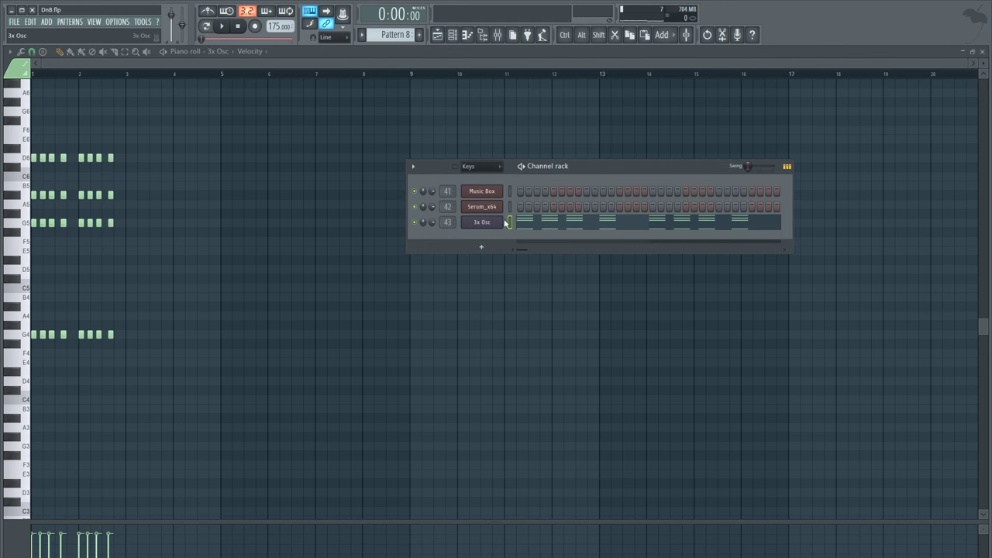
{"action": "left_click", "coordinate": [513, 36]}
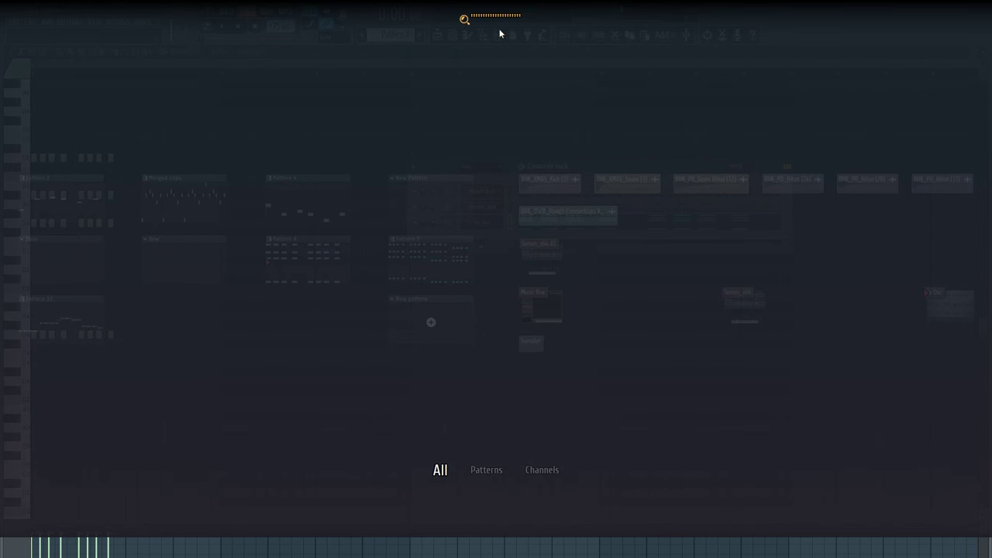
{"action": "left_click", "coordinate": [501, 34]}
{"action": "left_click", "coordinate": [499, 34]}
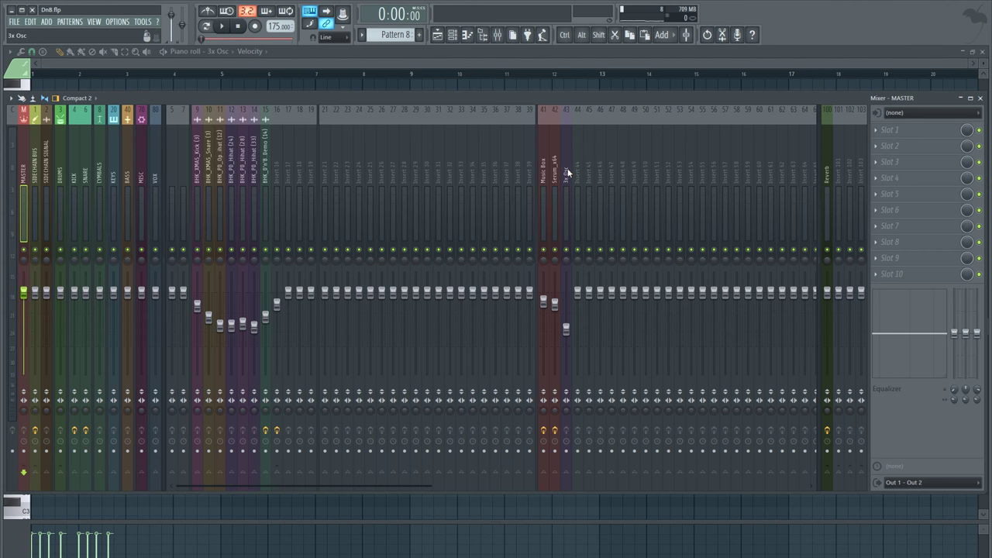
{"action": "left_click", "coordinate": [893, 185]}
{"action": "left_click", "coordinate": [873, 139]}
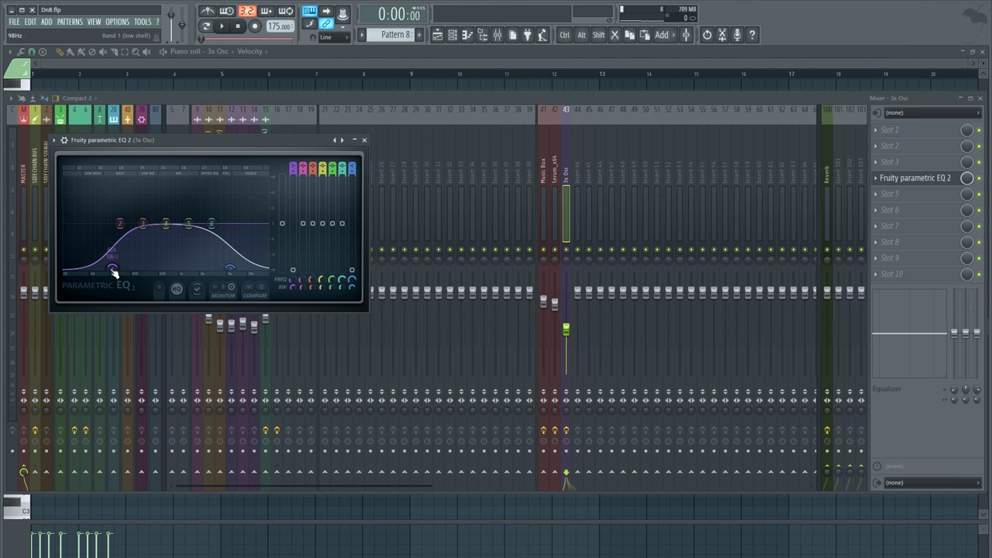
{"action": "key", "text": "space"}
{"action": "left_click_drag", "start_coordinate": [230, 268], "coordinate": [202, 273]}
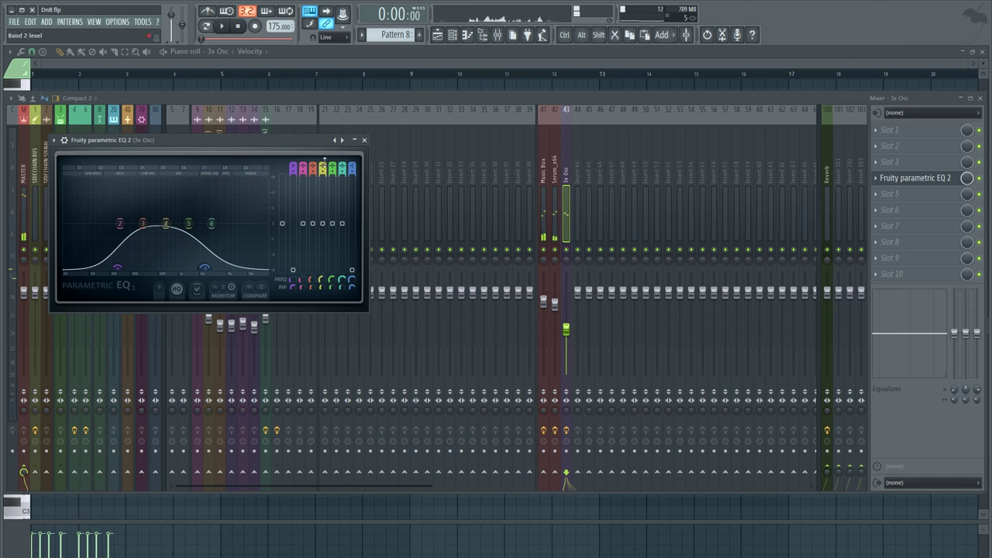
{"action": "left_click", "coordinate": [383, 62]}
Duplicate the chords of bars 1 and 2 into bars 3 and 4, and copy all four bars to bars 5 to 8, two semitones lower
{"action": "left_click_drag", "start_coordinate": [235, 420], "coordinate": [225, 411]}
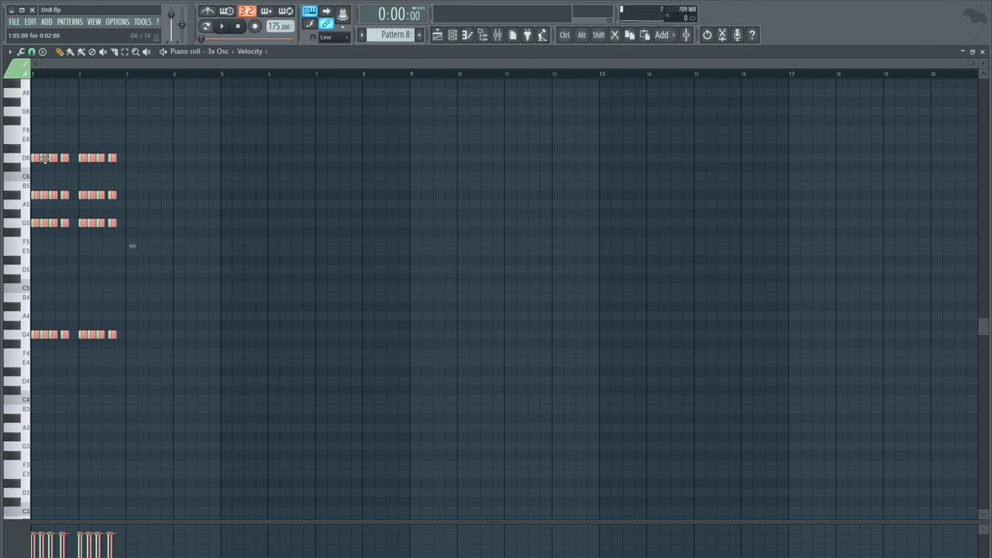
{"action": "left_click", "coordinate": [426, 233], "text": "ctrl"}
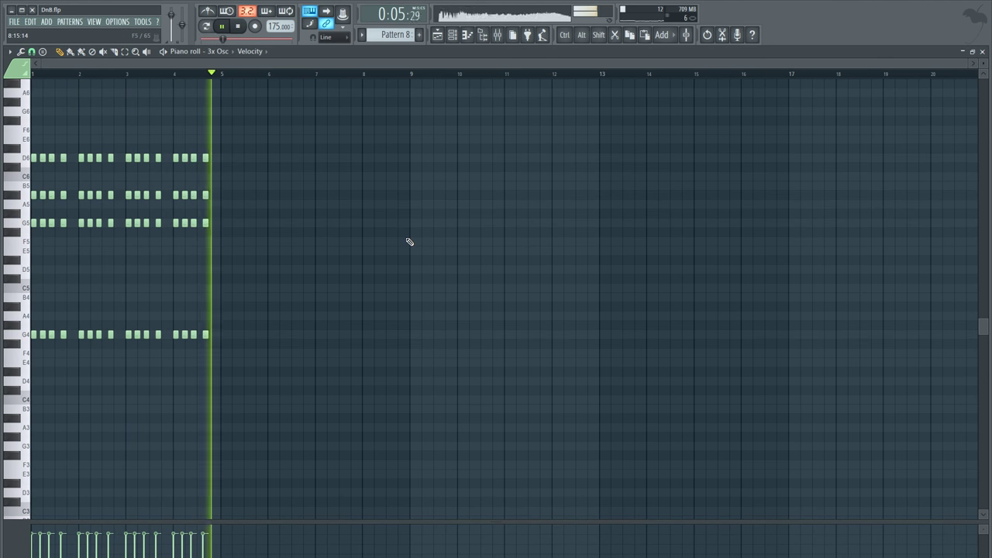
{"action": "mouse_move", "coordinate": [345, 386]}
{"action": "left_mouse_down"}
{"action": "mouse_move", "coordinate": [21, 141]}
{"action": "mouse_move", "coordinate": [38, 162]}
{"action": "mouse_move", "coordinate": [214, 190]}
{"action": "mouse_move", "coordinate": [226, 180]}
{"action": "left_mouse_up"}
{"action": "key", "text": "space"}
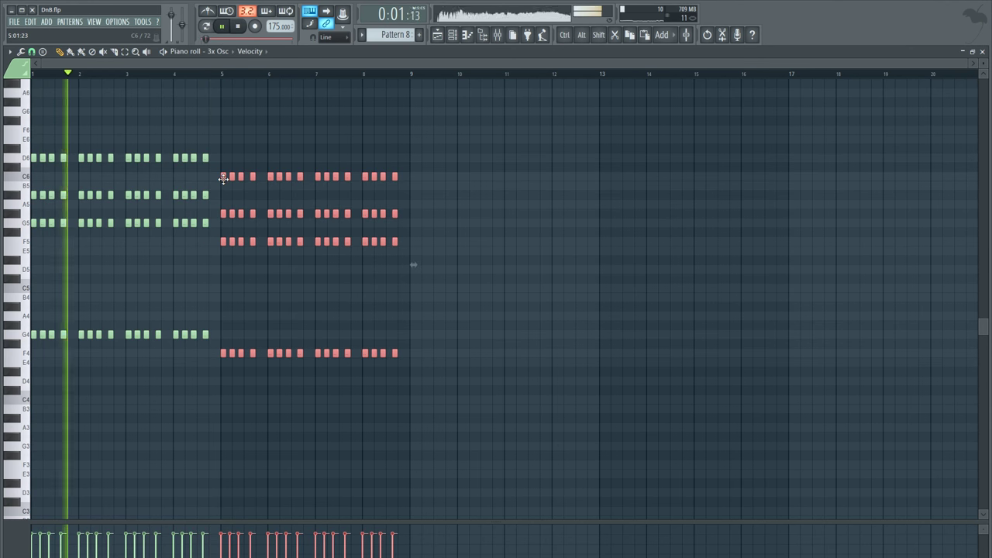
{"action": "key", "text": "space"}
{"action": "left_click", "coordinate": [540, 294]}
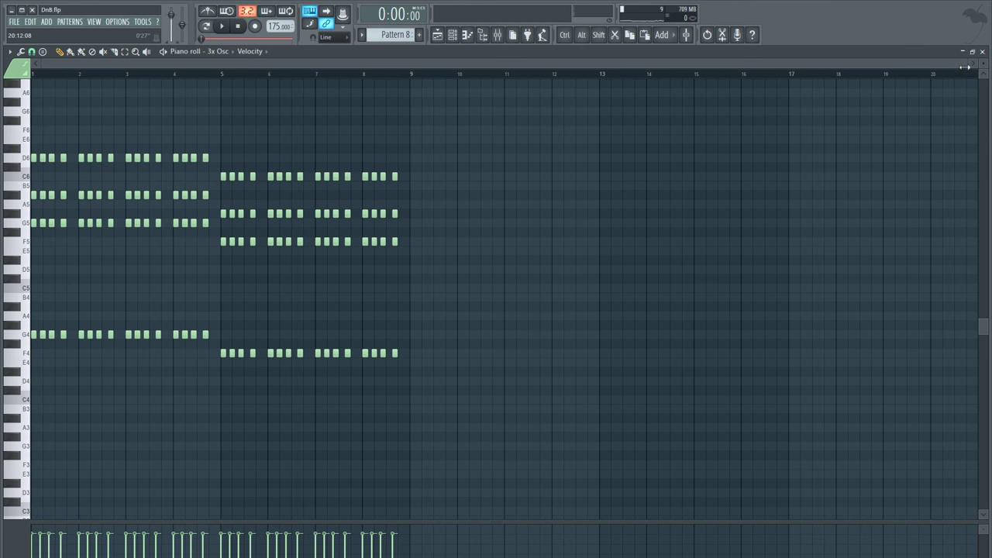
Move the G#5 chord notes in bars 5 to 8 to G5, trying A5 along the way, and play the pattern
{"action": "left_click_drag", "start_coordinate": [966, 68], "coordinate": [784, 76]}
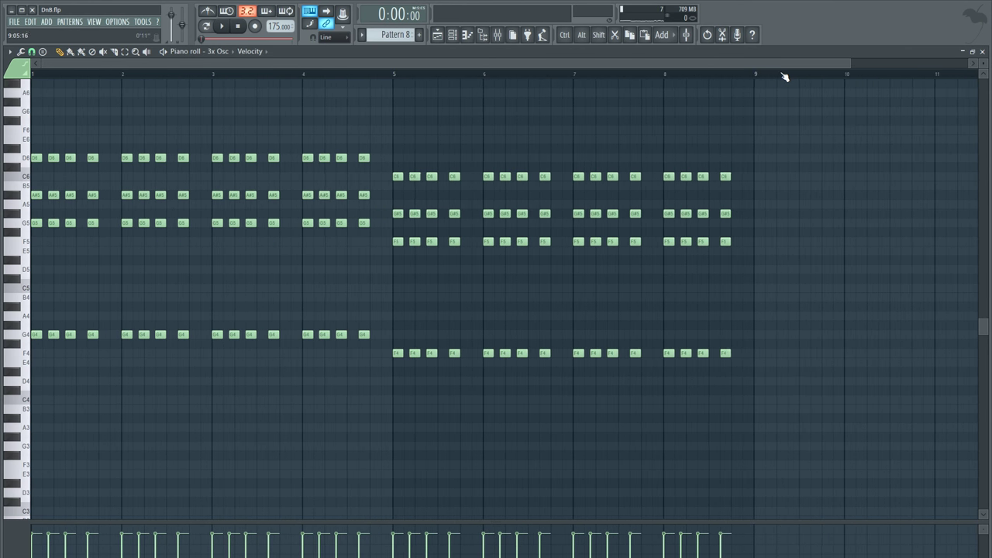
{"action": "scroll", "coordinate": [785, 77], "scroll_direction": "up", "scroll_amount": 2}
{"action": "scroll", "coordinate": [261, 78], "scroll_direction": "up", "scroll_amount": 1}
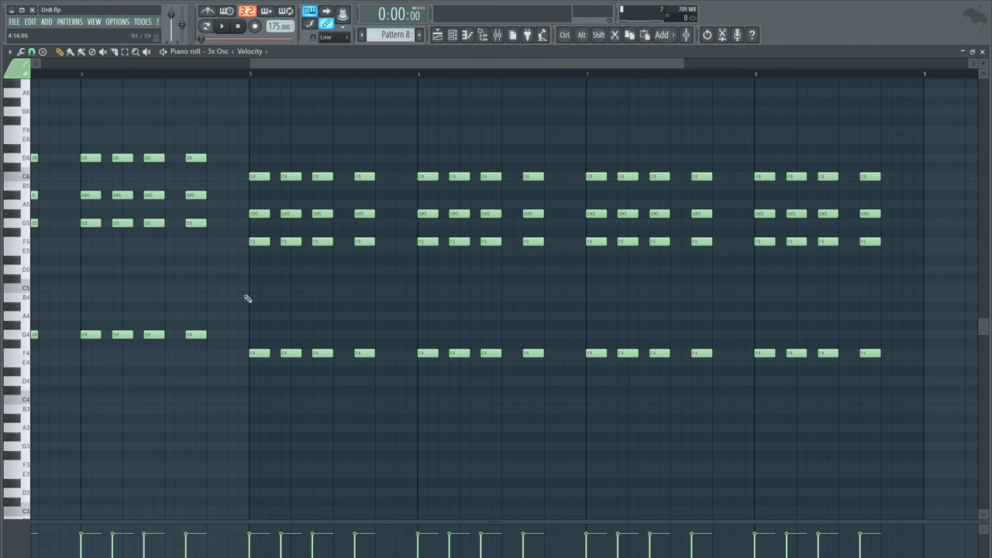
{"action": "scroll", "coordinate": [310, 301], "scroll_direction": "down", "scroll_amount": 1}
{"action": "scroll", "coordinate": [474, 311], "scroll_direction": "up", "scroll_amount": 1}
{"action": "left_click_drag", "start_coordinate": [289, 65], "coordinate": [313, 76]}
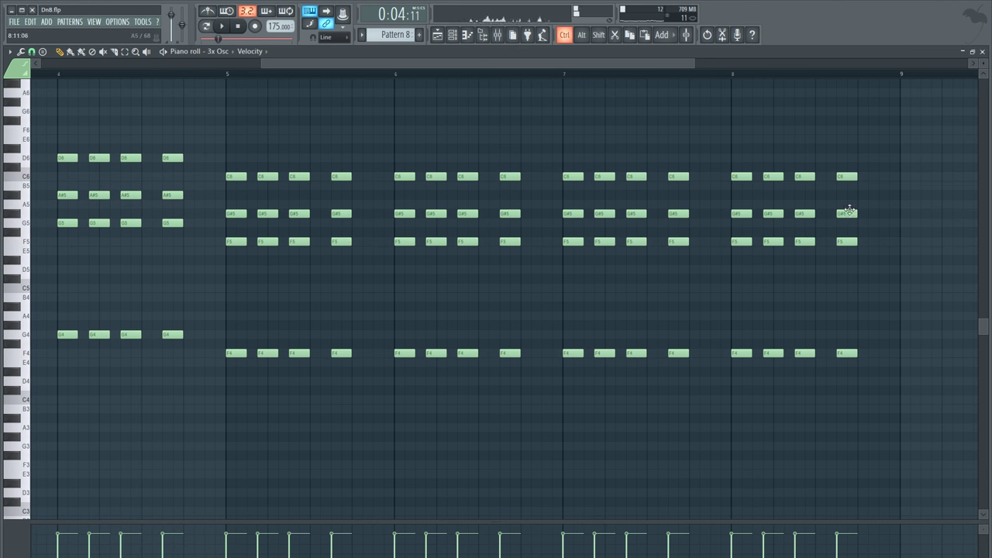
{"action": "left_click_drag", "start_coordinate": [875, 217], "coordinate": [233, 201]}
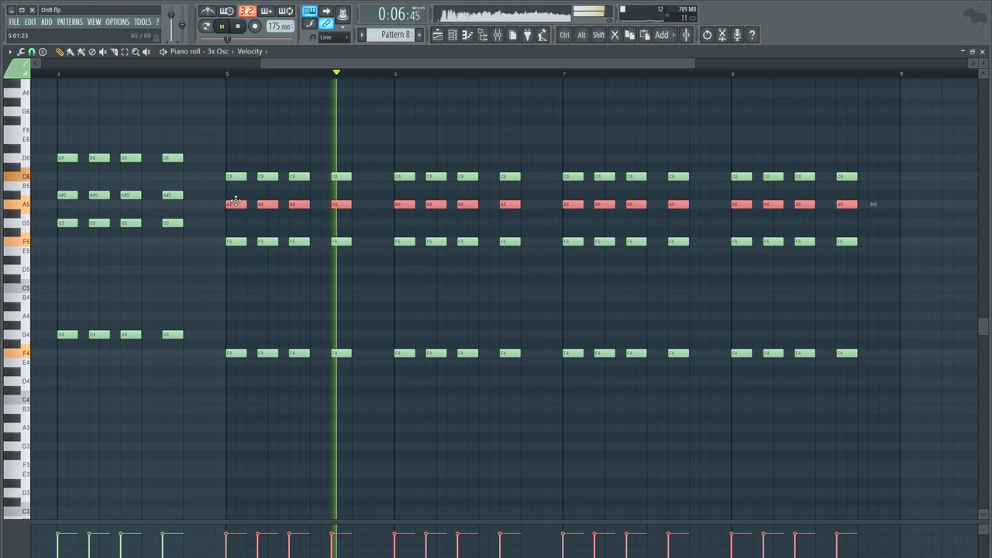
{"action": "left_click_drag", "start_coordinate": [236, 202], "coordinate": [239, 222]}
{"action": "key", "text": "space"}
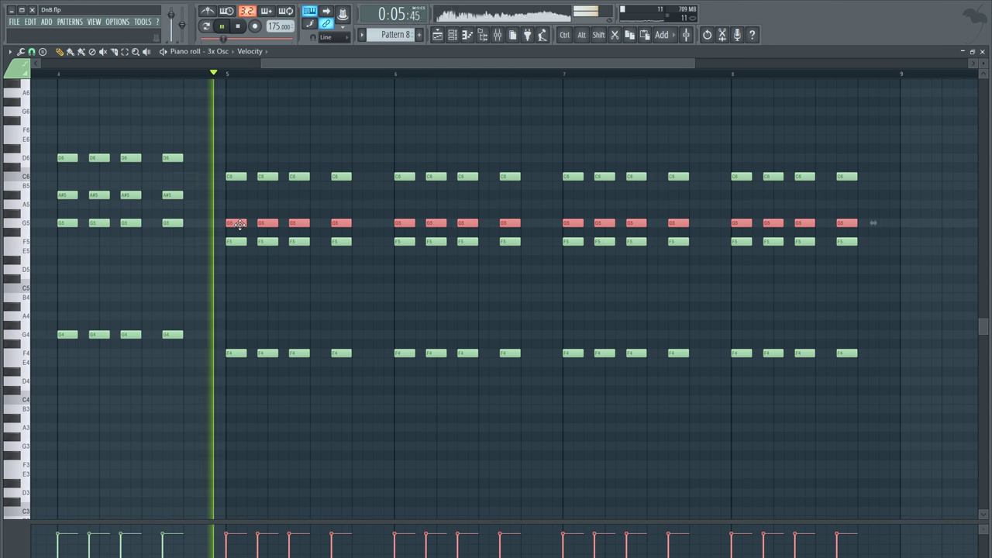
In bars 5 to 8, lower the F5 and F4 notes to C5 and C4, and the top C6 notes to A#5
{"action": "left_click_drag", "start_coordinate": [897, 380], "coordinate": [231, 292]}
{"action": "key", "text": "space"}
{"action": "left_click_drag", "start_coordinate": [224, 170], "coordinate": [812, 174]}
{"action": "left_click", "coordinate": [879, 205], "text": "ctrl"}
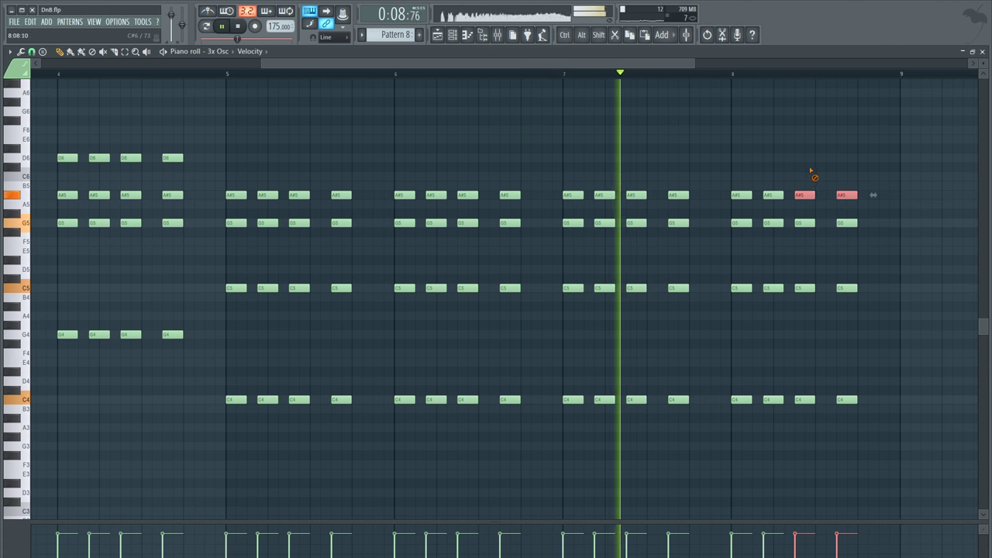
{"action": "left_click", "coordinate": [811, 171], "text": "ctrl"}
Raise the last chord before bar 9 by two semitones, so its notes are D4, D5, A5 and C6
{"action": "scroll", "coordinate": [776, 77], "scroll_direction": "down", "scroll_amount": 3}
{"action": "scroll", "coordinate": [775, 77], "scroll_direction": "down", "scroll_amount": 3}
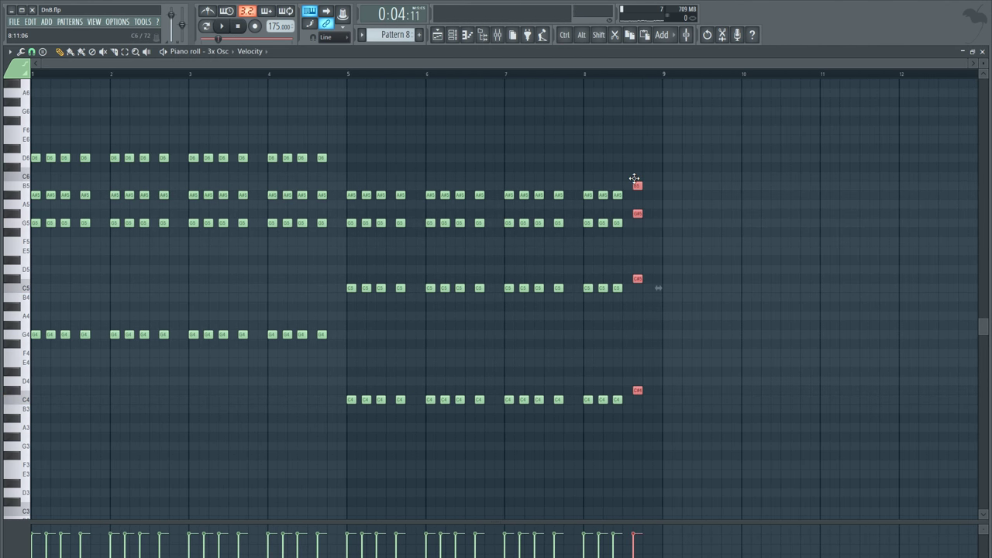
{"action": "key", "text": "Up"}
{"action": "left_click", "coordinate": [656, 238], "text": "ctrl"}
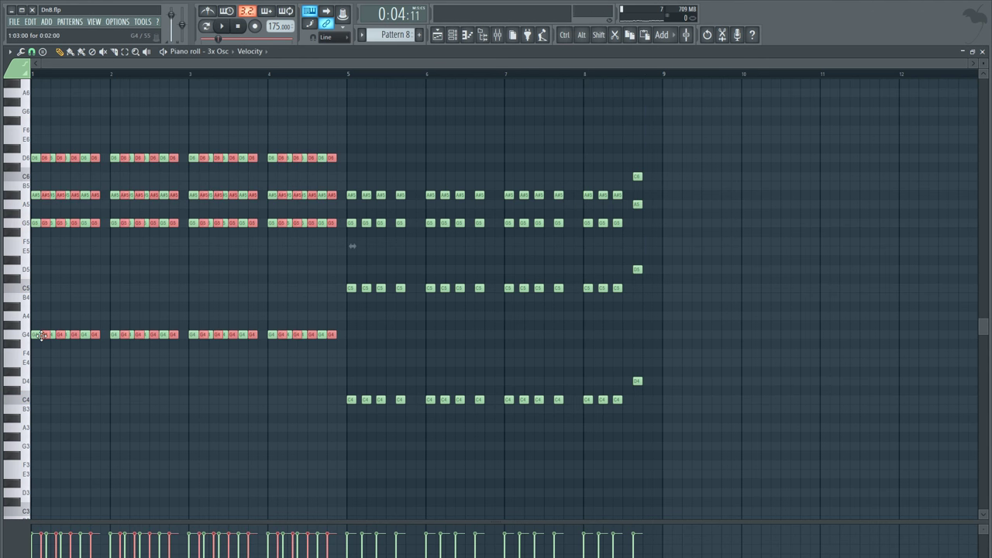
Copy the chords of bars 1 to 4 to bars 9 to 12, four semitones lower with D#4 as the lowest note, and play the pattern
{"action": "left_click_drag", "start_coordinate": [41, 335], "coordinate": [665, 369]}
{"action": "key", "text": "space"}
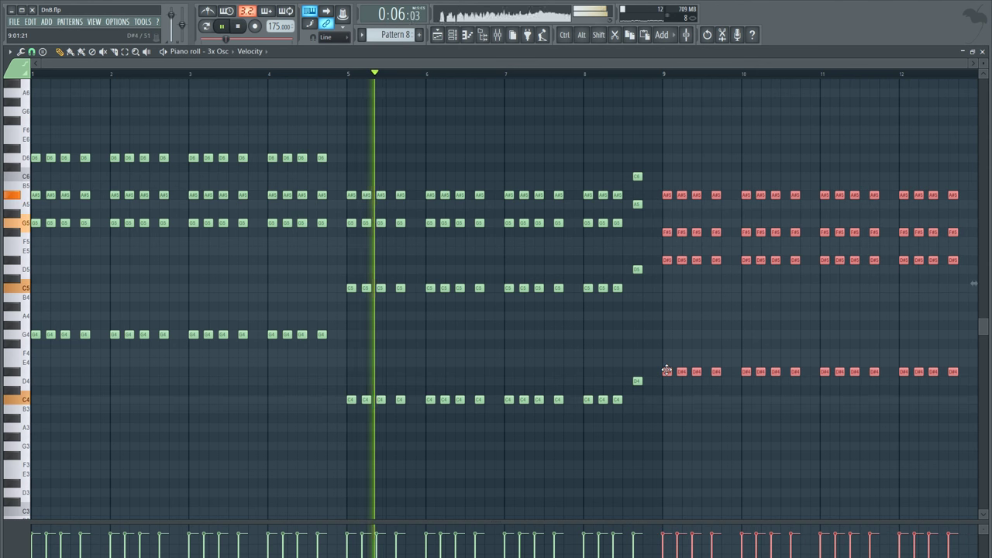
{"action": "scroll", "coordinate": [780, 76], "scroll_direction": "down", "scroll_amount": 2}
{"action": "scroll", "coordinate": [780, 73], "scroll_direction": "up", "scroll_amount": 2}
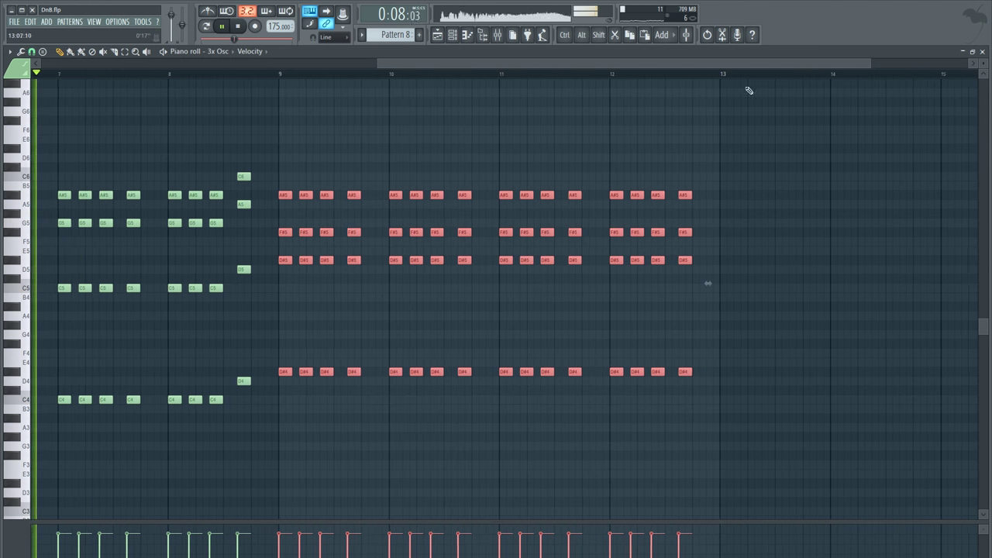
Raise the F#5 notes in bars 9 to 12 to G5, and lower the chords of bars 11 and 12 by one semitone while playing
{"action": "left_click_drag", "start_coordinate": [698, 228], "coordinate": [282, 222]}
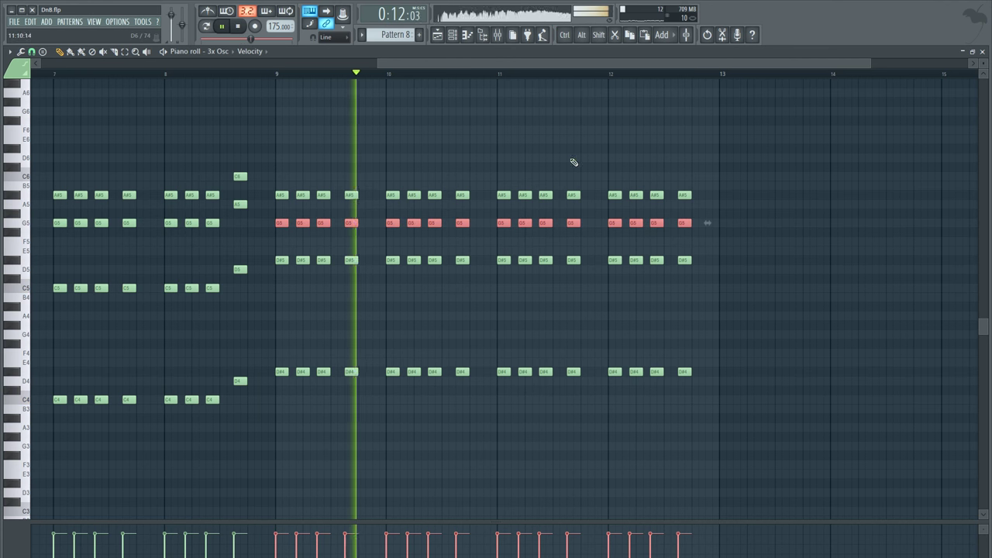
{"action": "left_click_drag", "start_coordinate": [731, 421], "coordinate": [502, 205]}
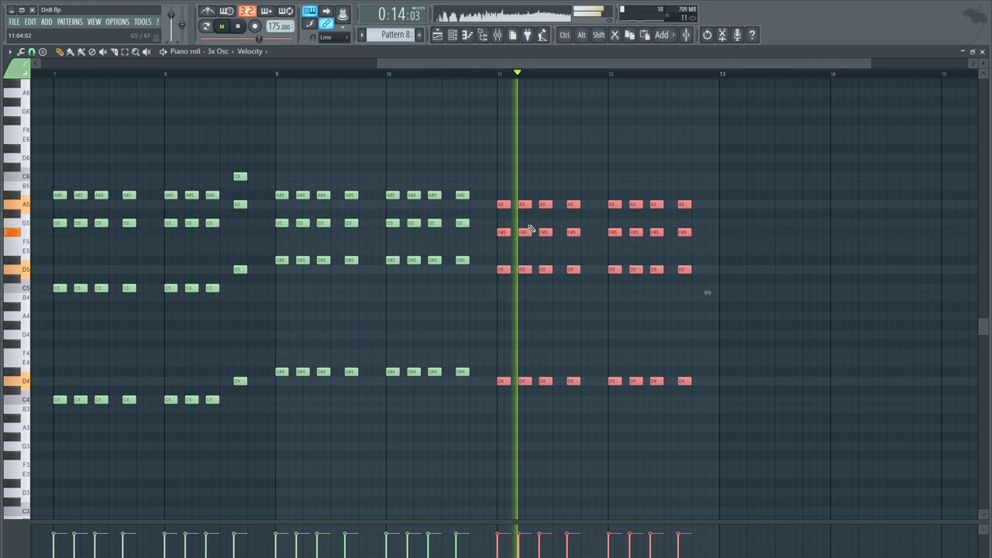
{"action": "left_click", "coordinate": [660, 302], "text": "ctrl"}
{"action": "key", "text": "space"}
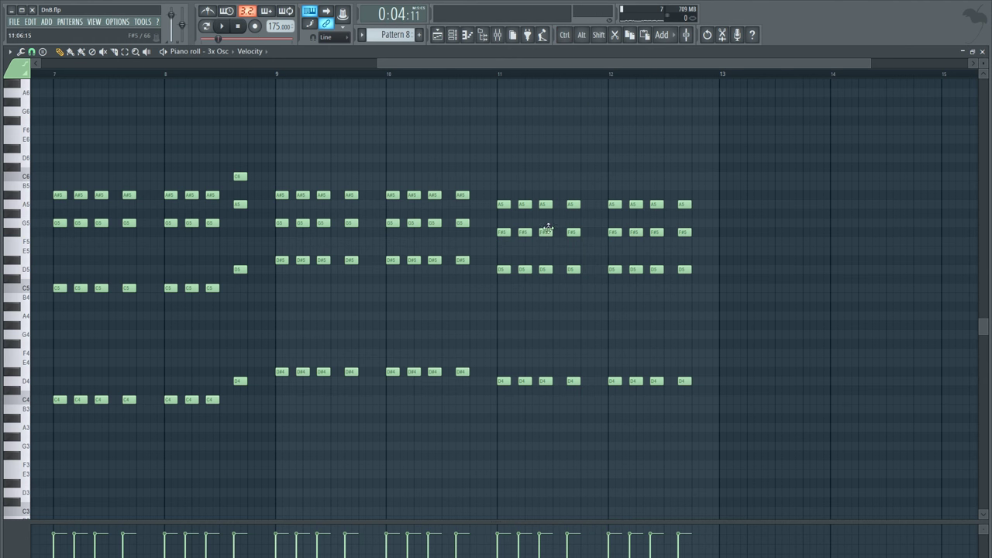
Extend the Pattern 8 clip in the playlist to the end of bar 16, matching the length of the Pattern 10 clip
{"action": "scroll", "coordinate": [693, 75], "scroll_direction": "up", "scroll_amount": 3}
{"action": "scroll", "coordinate": [704, 76], "scroll_direction": "down", "scroll_amount": 3}
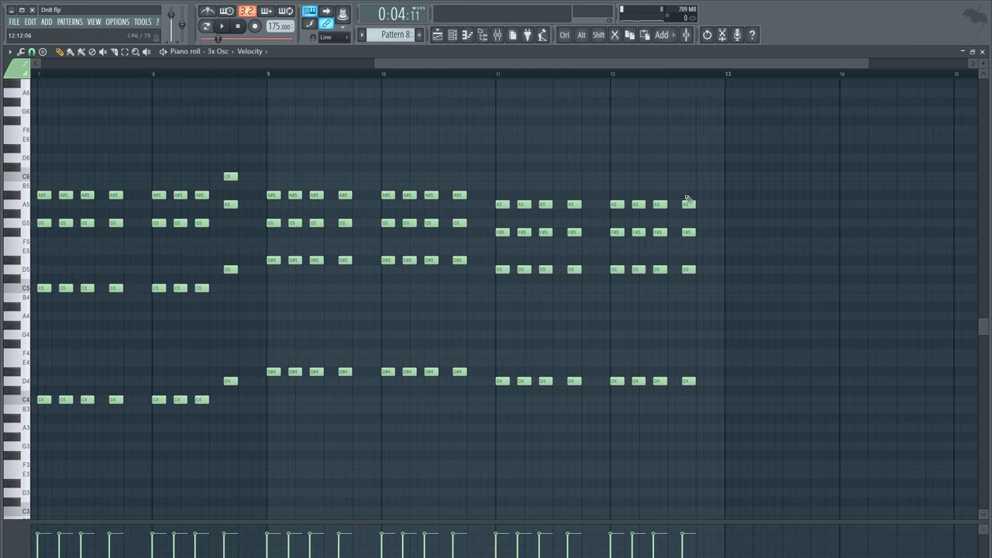
{"action": "scroll", "coordinate": [596, 337], "scroll_direction": "down", "scroll_amount": 3}
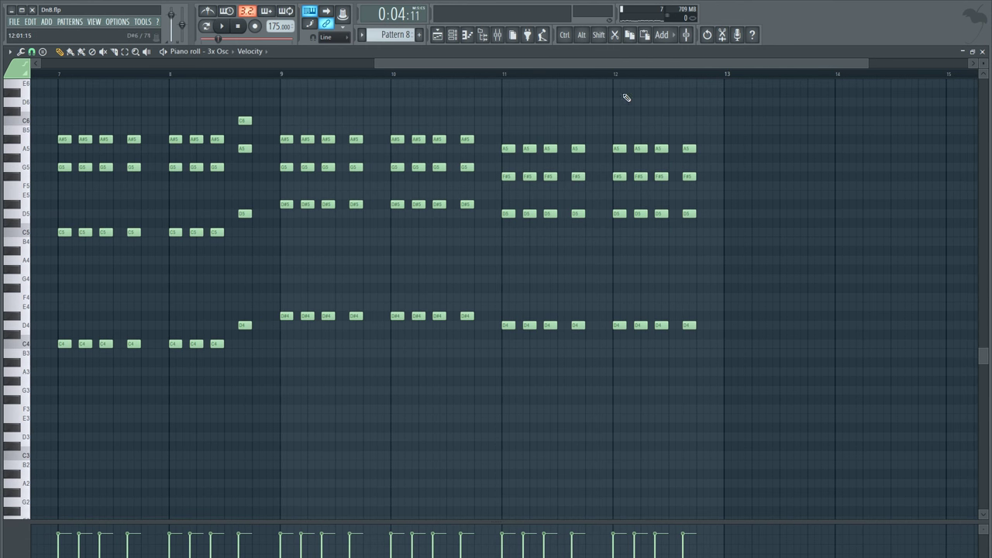
{"action": "scroll", "coordinate": [708, 77], "scroll_direction": "down", "scroll_amount": 5}
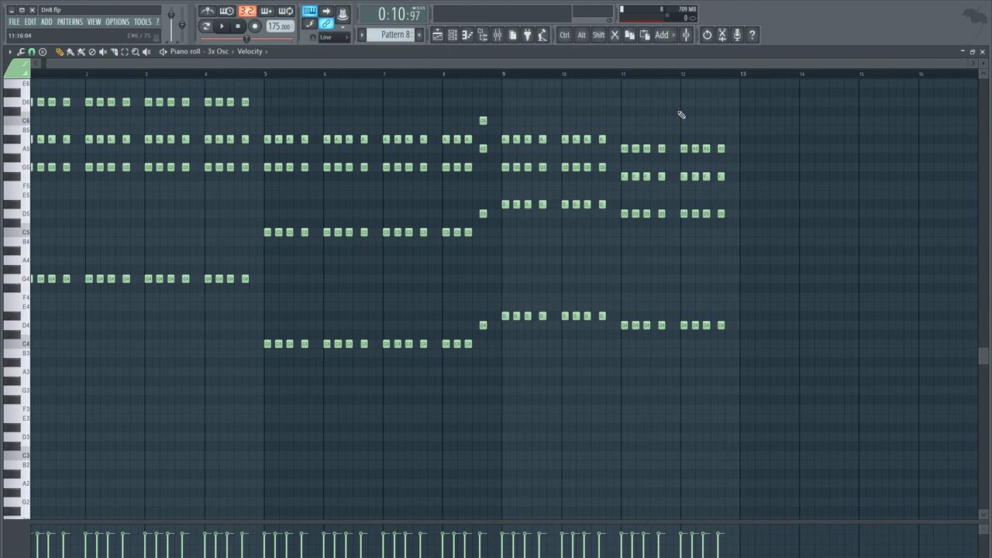
{"action": "left_click", "coordinate": [497, 35]}
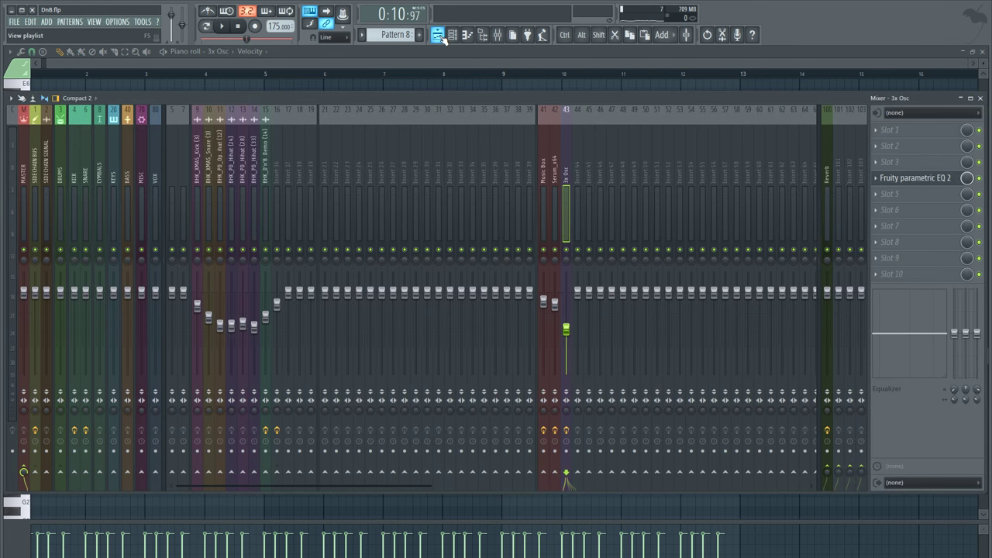
{"action": "left_click", "coordinate": [438, 35]}
{"action": "scroll", "coordinate": [359, 73], "scroll_direction": "down", "scroll_amount": 6}
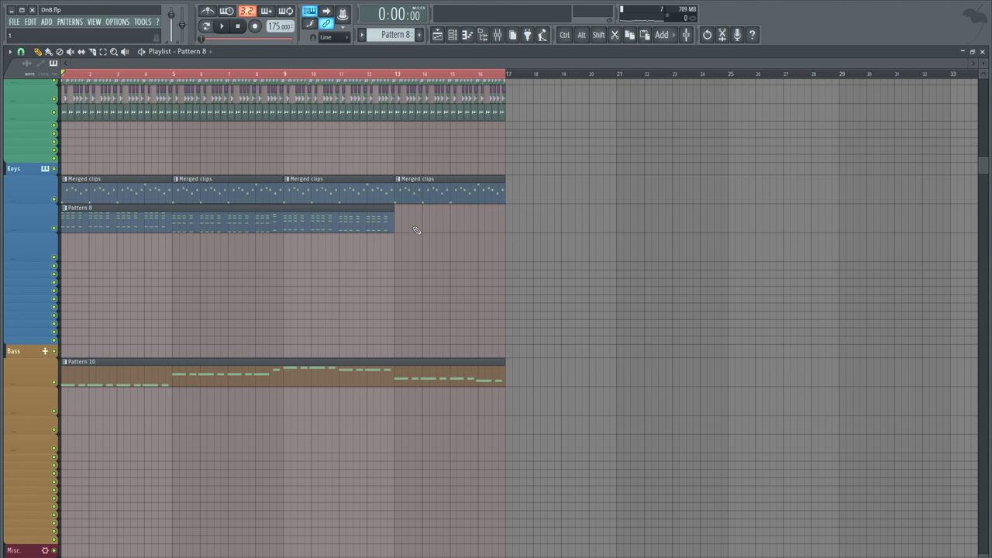
{"action": "left_click_drag", "start_coordinate": [390, 224], "coordinate": [505, 212]}
Play the arrangement and compare the Pattern 10 bassline from bar 13 onwards with the chords in Pattern 8
{"action": "double_click", "coordinate": [360, 217]}
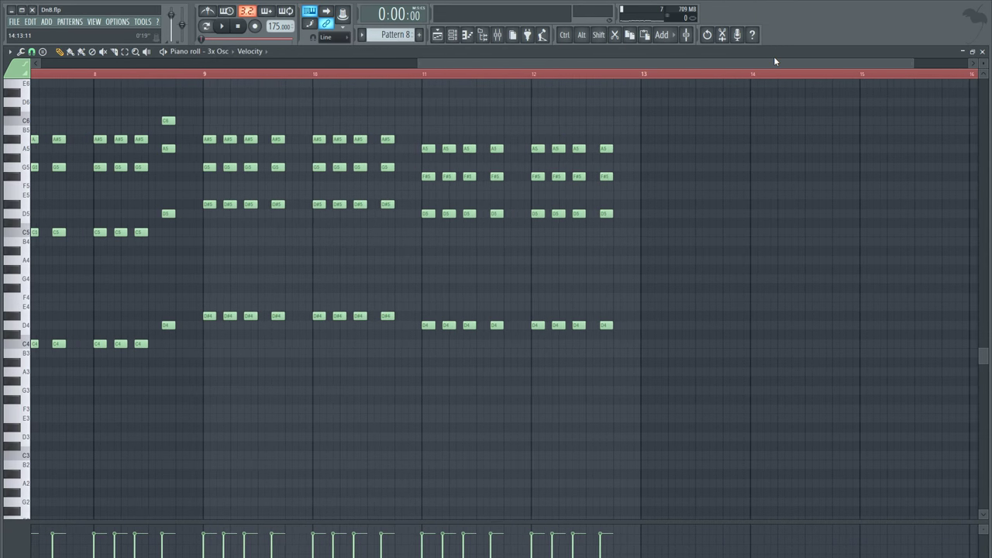
{"action": "key", "text": "space"}
{"action": "left_click_drag", "start_coordinate": [628, 72], "coordinate": [669, 75]}
{"action": "scroll", "coordinate": [670, 79], "scroll_direction": "down", "scroll_amount": 2}
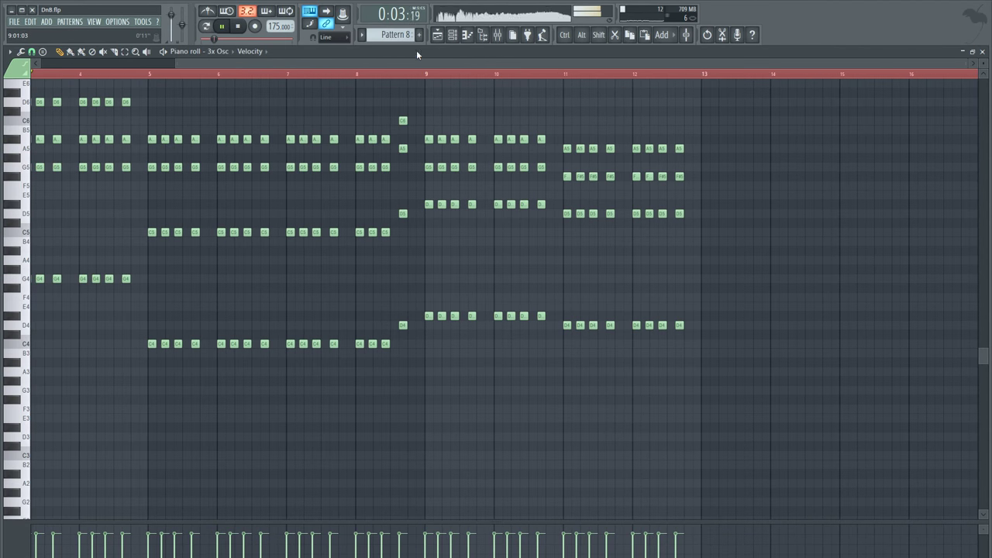
{"action": "left_click", "coordinate": [437, 35]}
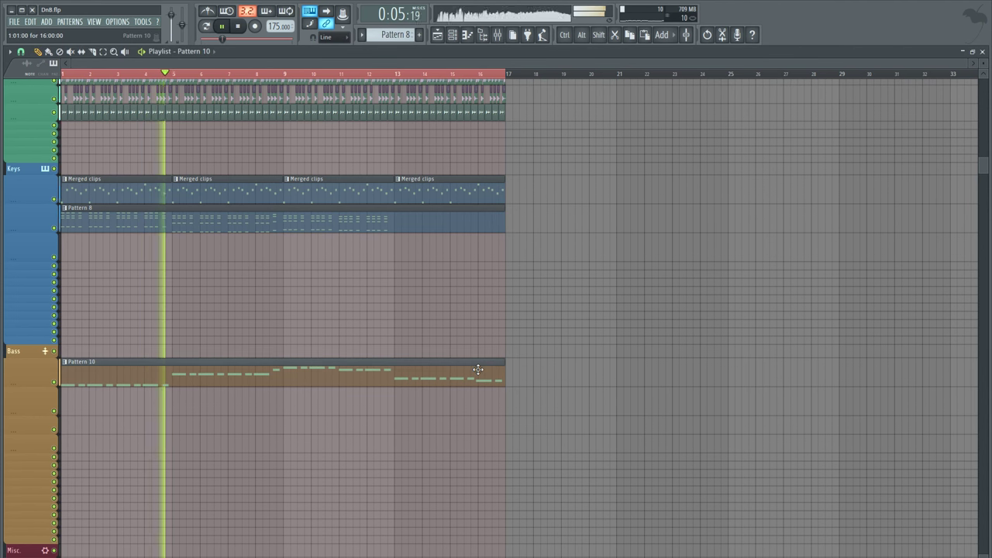
{"action": "double_click", "coordinate": [479, 370]}
{"action": "left_click_drag", "start_coordinate": [712, 70], "coordinate": [533, 79]}
{"action": "left_click", "coordinate": [438, 35]}
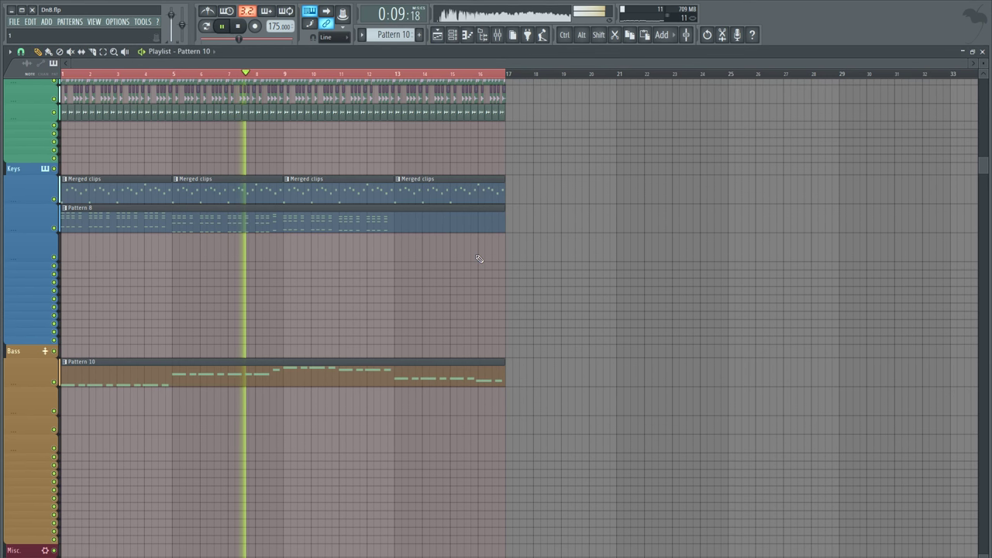
{"action": "double_click", "coordinate": [410, 222]}
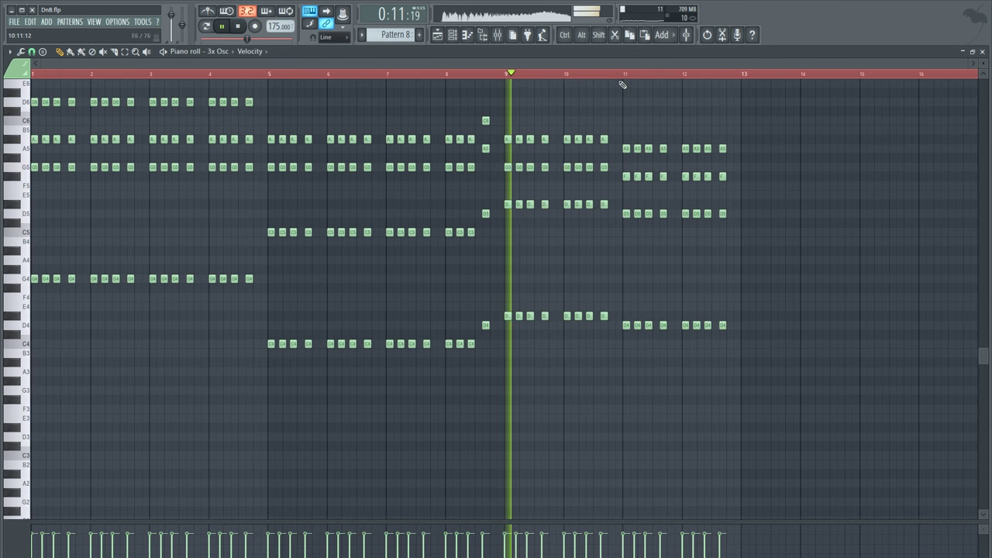
Paste the copied four-bar chords into bars 13 to 16 with D#4 as the lowest note, and play from bar 13
{"action": "left_click_drag", "start_coordinate": [608, 59], "coordinate": [917, 134]}
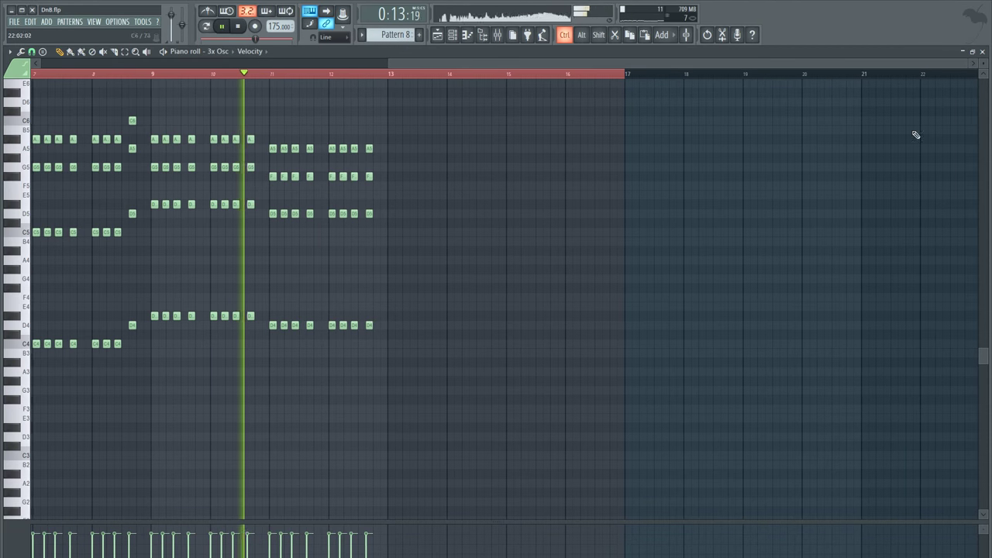
{"action": "key", "text": "ctrl+v"}
{"action": "left_click_drag", "start_coordinate": [180, 283], "coordinate": [526, 314]}
{"action": "key", "text": "space"}
{"action": "key", "text": "space"}
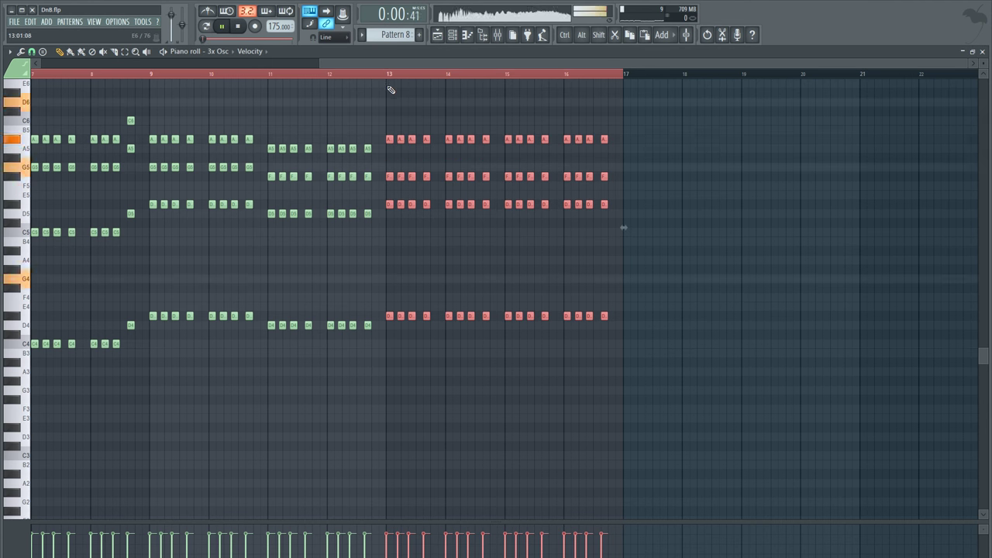
{"action": "left_click", "coordinate": [390, 76]}
{"action": "scroll", "coordinate": [390, 76], "scroll_direction": "up", "scroll_amount": 1}
{"action": "key", "text": "space"}
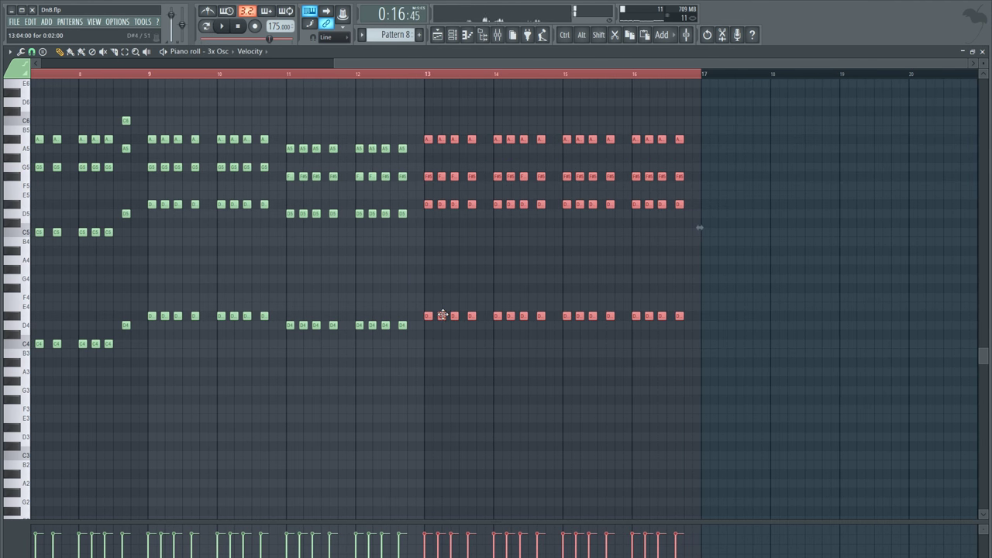
Lower the chords in bars 13 to 16 by three semitones to C4, C5, D#5 and G5 while playing from bar 13
{"action": "key", "text": "space"}
{"action": "left_click_drag", "start_coordinate": [443, 314], "coordinate": [444, 343]}
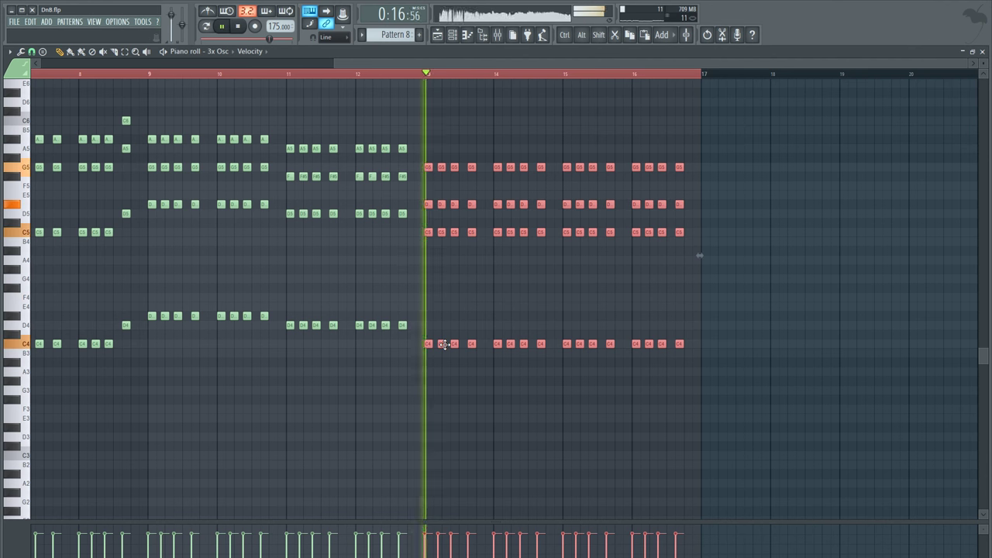
{"action": "left_click", "coordinate": [469, 326], "text": "ctrl"}
{"action": "key", "text": "space"}
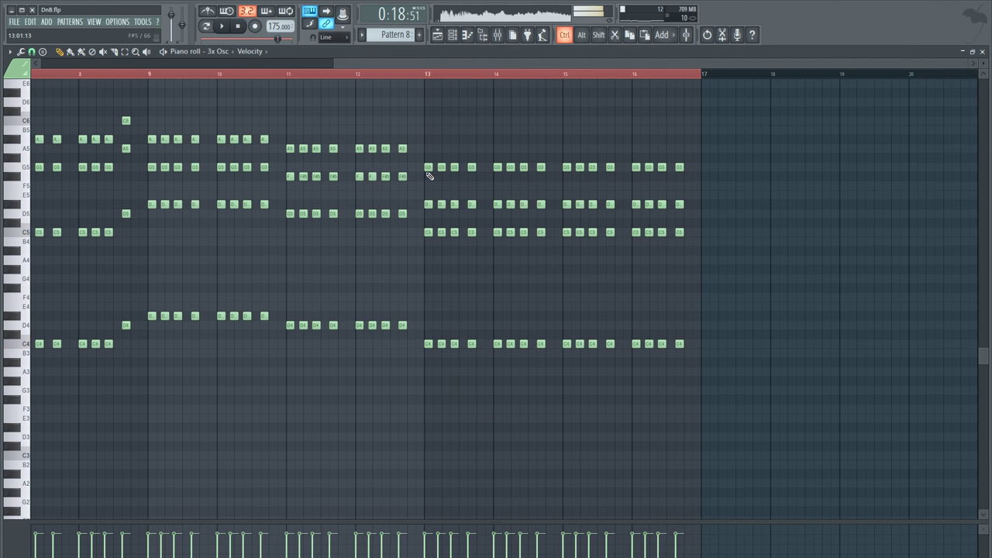
In bars 13 to 16, raise the top G5 notes to A#5 and the D#5 notes to F5, playing the changes
{"action": "left_click_drag", "start_coordinate": [427, 173], "coordinate": [683, 175]}
{"action": "left_click_drag", "start_coordinate": [681, 168], "coordinate": [675, 139]}
{"action": "key", "text": "space"}
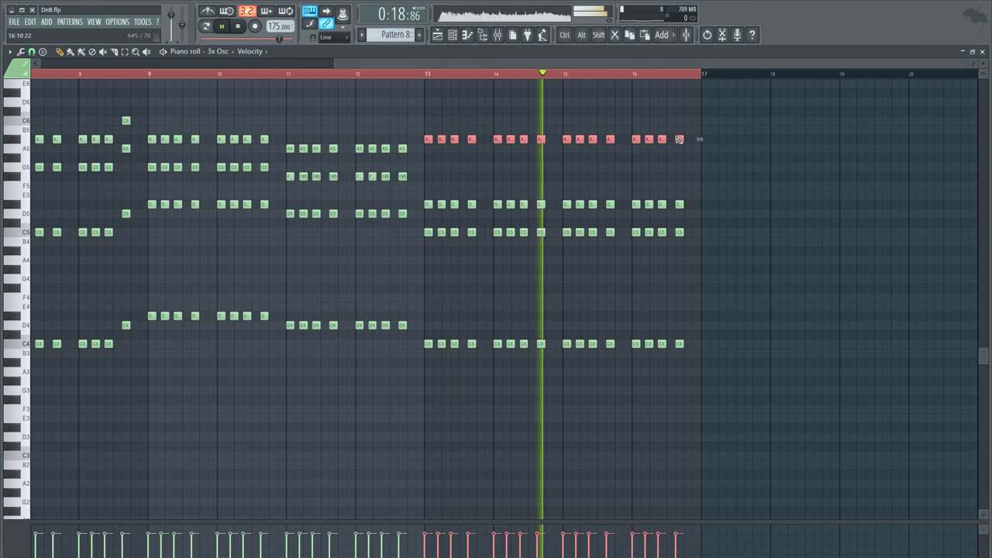
{"action": "key", "text": "space"}
{"action": "left_click_drag", "start_coordinate": [703, 217], "coordinate": [427, 186]}
{"action": "key", "text": "space"}
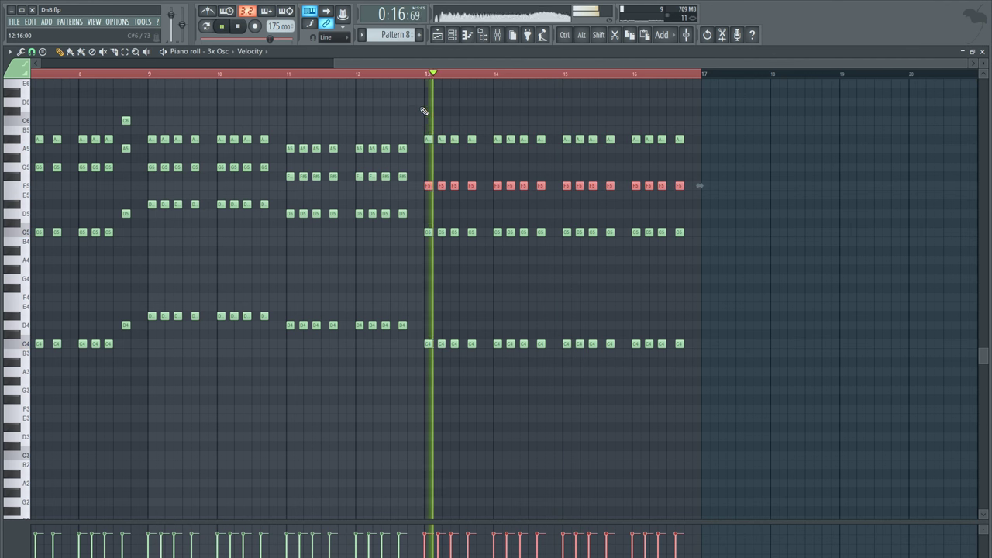
{"action": "left_click", "coordinate": [442, 178], "text": "ctrl"}
In bars 15 and 16, lower the top A#5 notes to A5 and raise the lowest C4 notes to D4
{"action": "left_click_drag", "start_coordinate": [727, 394], "coordinate": [680, 149]}
{"action": "left_click", "coordinate": [565, 142]}
{"action": "key", "text": "ctrl+z"}
{"action": "key", "text": "space"}
{"action": "key", "text": "space"}
{"action": "left_click", "coordinate": [696, 379], "text": "ctrl"}
{"action": "left_click_drag", "start_coordinate": [698, 357], "coordinate": [568, 325]}
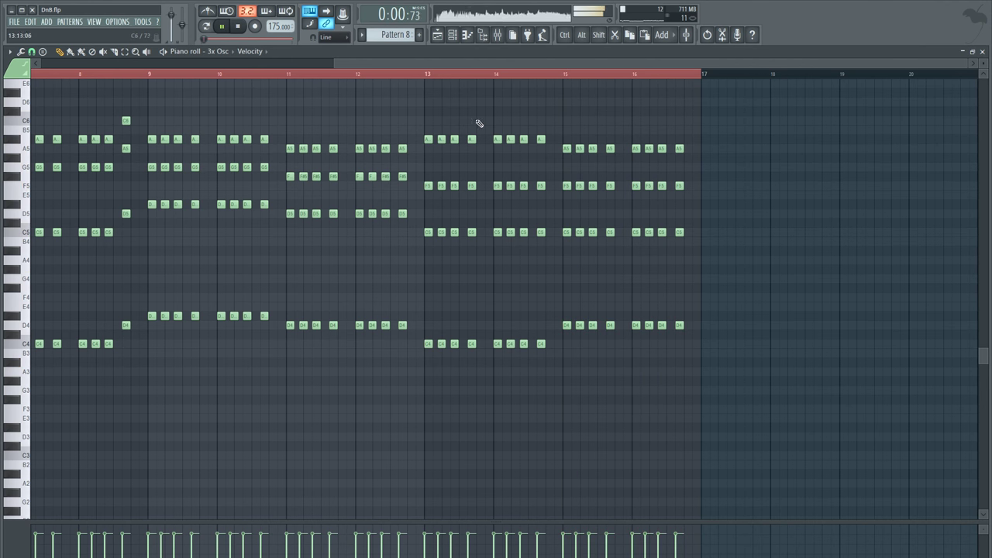
In the 3x Osc track's Fruity parametric EQ 2, set the band 7 high shelf to about 7718 Hz and raise the low-cut frequency slightly
{"action": "scroll", "coordinate": [458, 79], "scroll_direction": "down", "scroll_amount": 3}
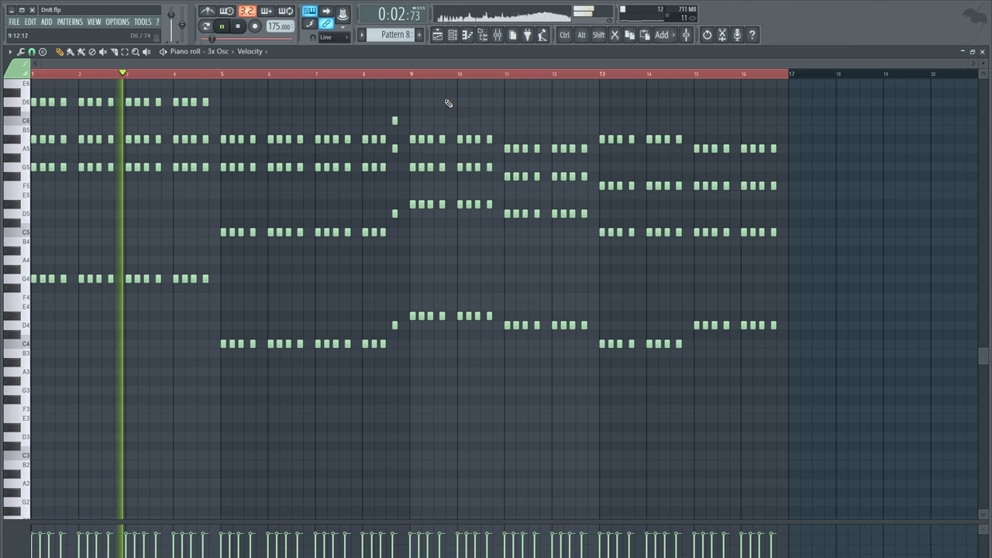
{"action": "scroll", "coordinate": [489, 349], "scroll_direction": "up", "scroll_amount": 3}
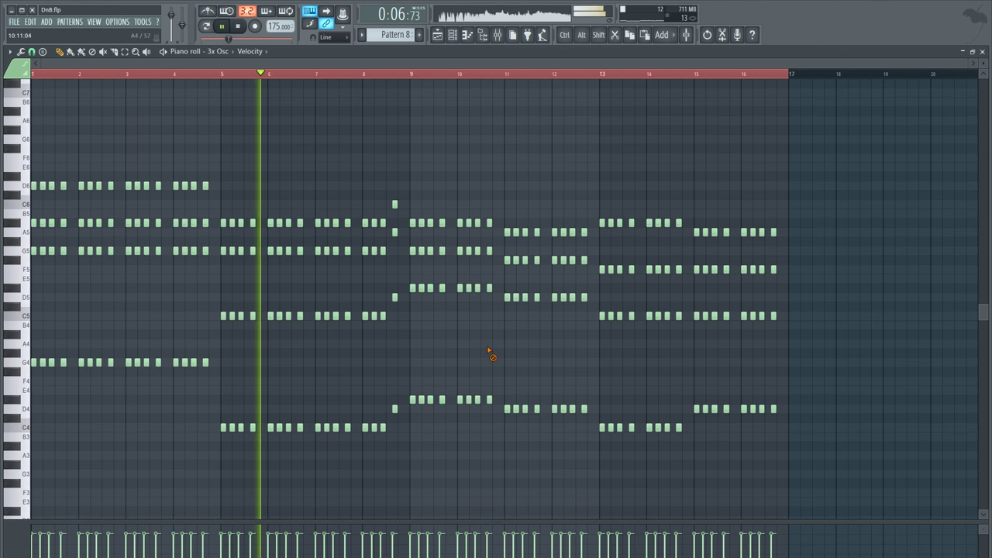
{"action": "key", "text": "F9"}
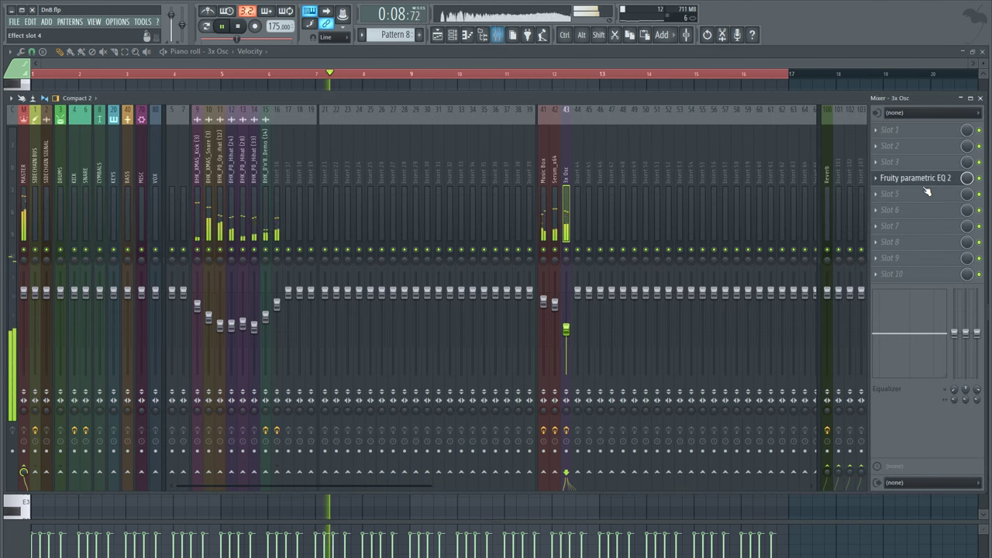
{"action": "left_click", "coordinate": [923, 178]}
{"action": "left_click_drag", "start_coordinate": [204, 268], "coordinate": [240, 261]}
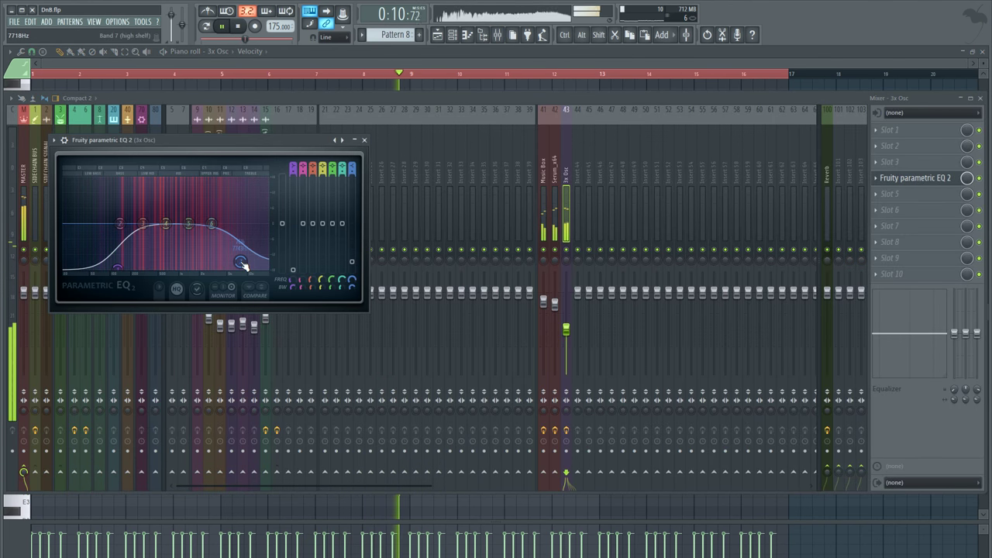
{"action": "left_click_drag", "start_coordinate": [124, 273], "coordinate": [132, 277]}
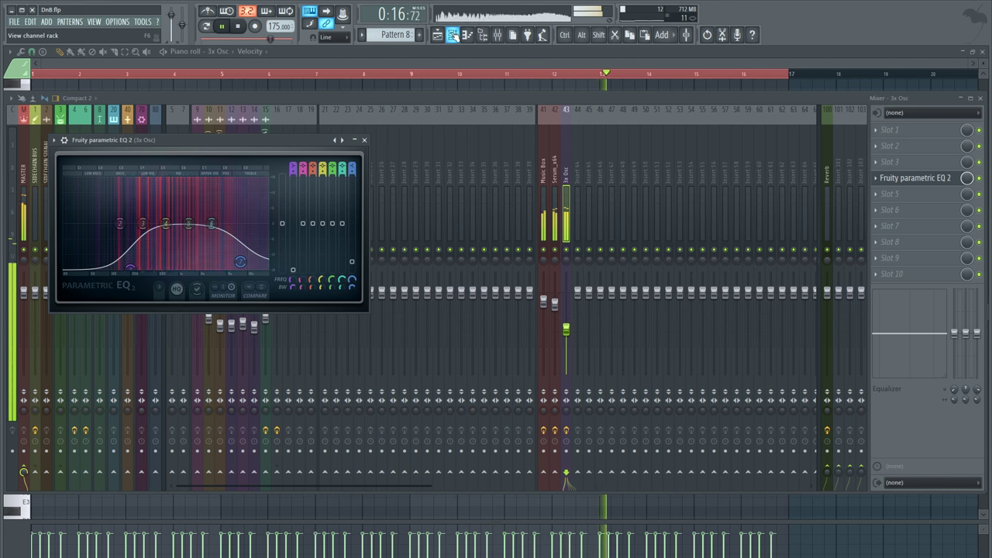
Lower the 3x Osc mixer track to -12.1 dB, and turn down the Music Box and Serum_x64 tracks
{"action": "left_click_drag", "start_coordinate": [567, 331], "coordinate": [567, 332]}
{"action": "key", "text": "space"}
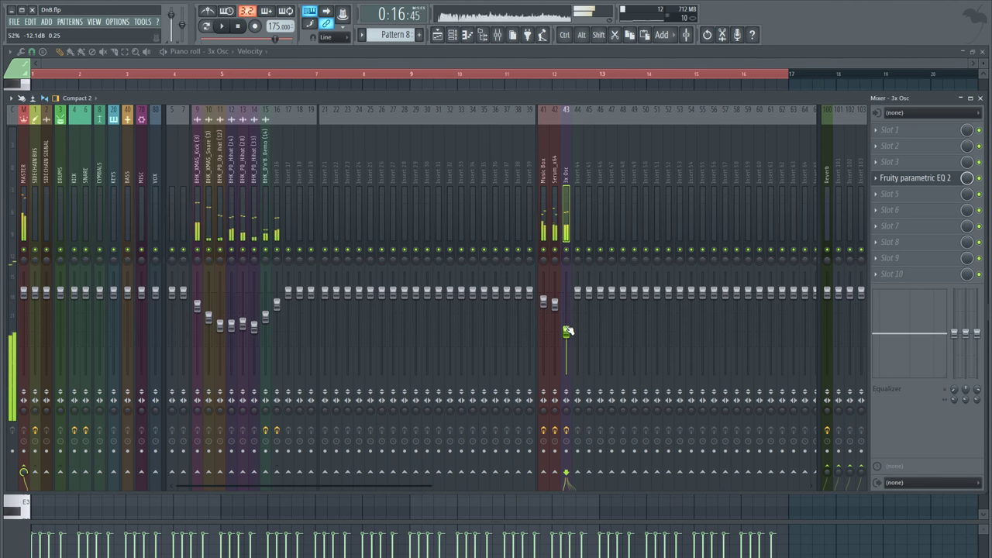
{"action": "left_click", "coordinate": [541, 169]}
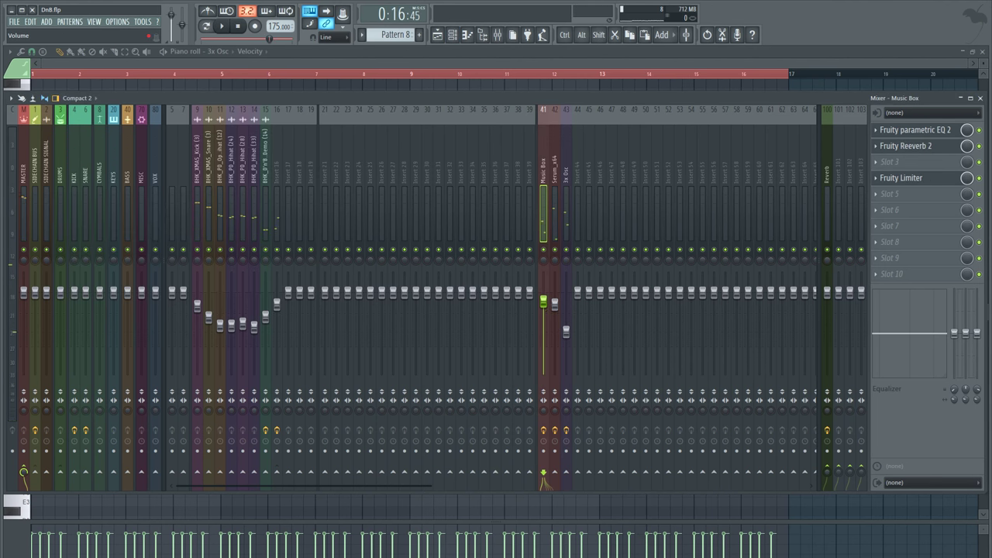
{"action": "left_click_drag", "start_coordinate": [545, 300], "coordinate": [544, 318]}
{"action": "mouse_move", "coordinate": [555, 304]}
{"action": "left_mouse_down"}
{"action": "mouse_move", "coordinate": [545, 323]}
{"action": "mouse_move", "coordinate": [556, 319]}
{"action": "left_mouse_up"}
{"action": "key", "text": "F9"}
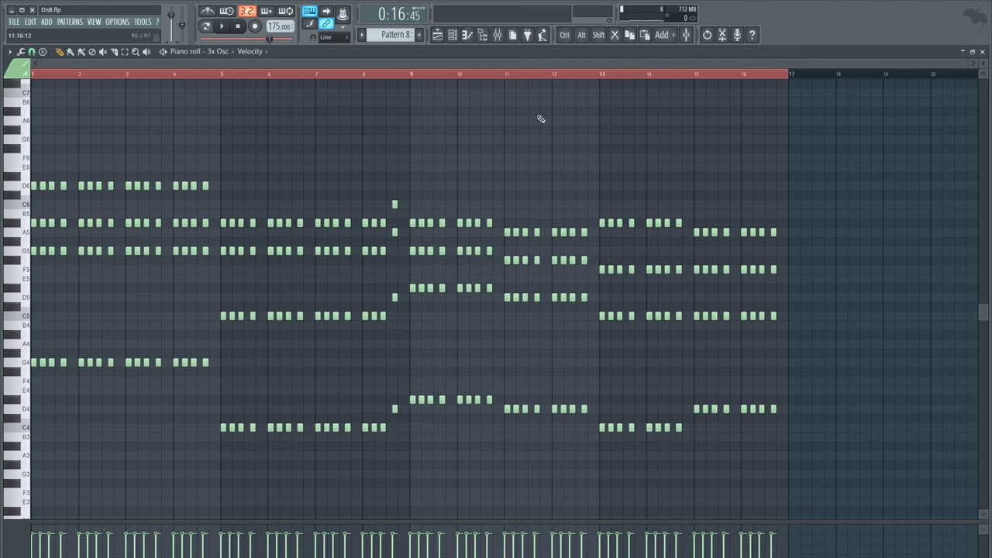
Lengthen the decay of the 3x Osc volume envelope slightly and play the pattern from bar 13
{"action": "key", "text": "F6"}
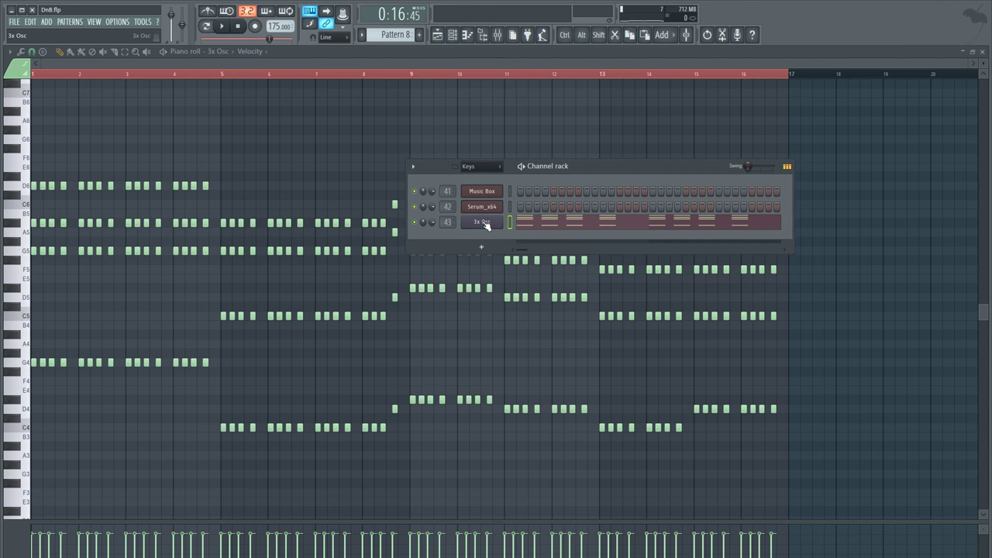
{"action": "left_click", "coordinate": [482, 223]}
{"action": "left_click", "coordinate": [405, 178]}
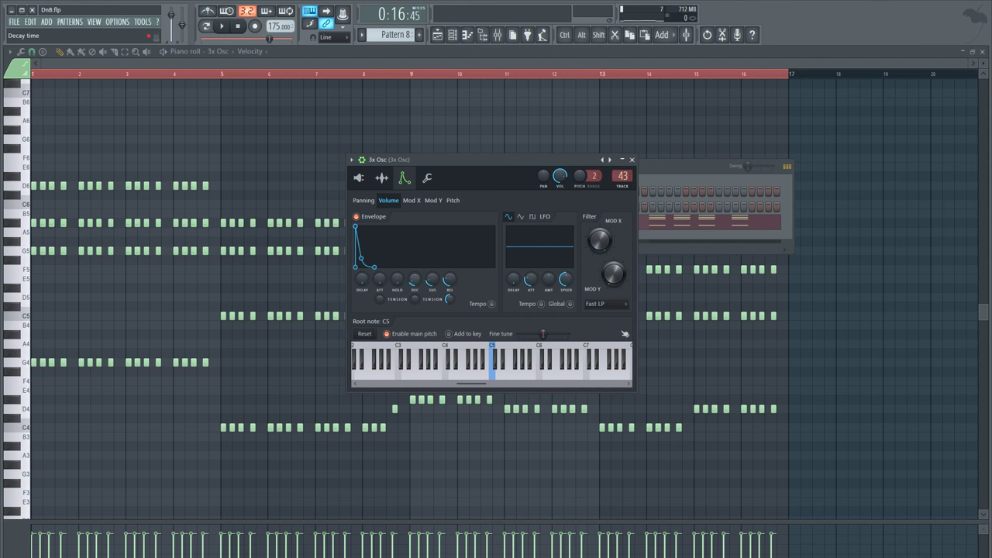
{"action": "key", "text": "space"}
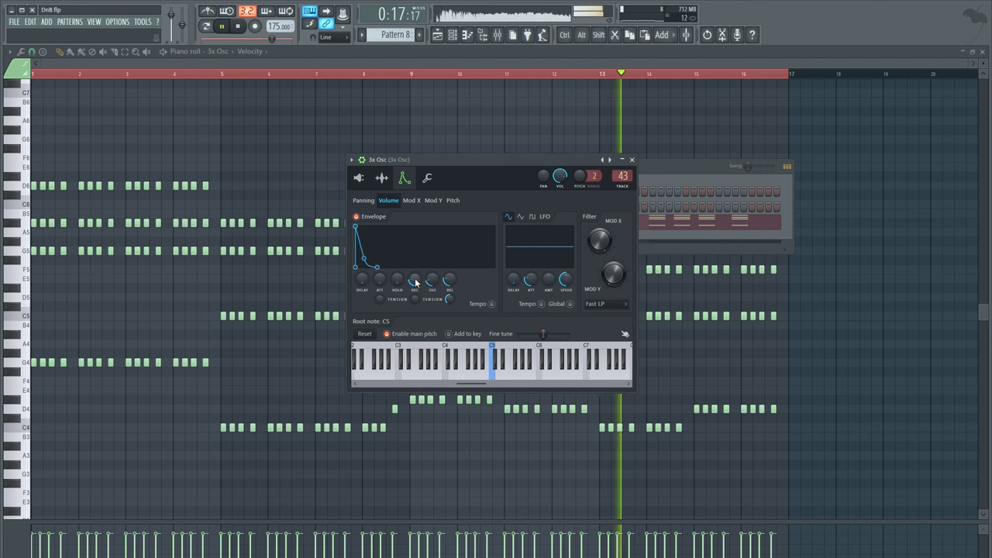
Raise the 3x Osc mixer track to -9.3 dB, and turn the Music Box and Serum_x64 tracks down a little further
{"action": "key", "text": "F9"}
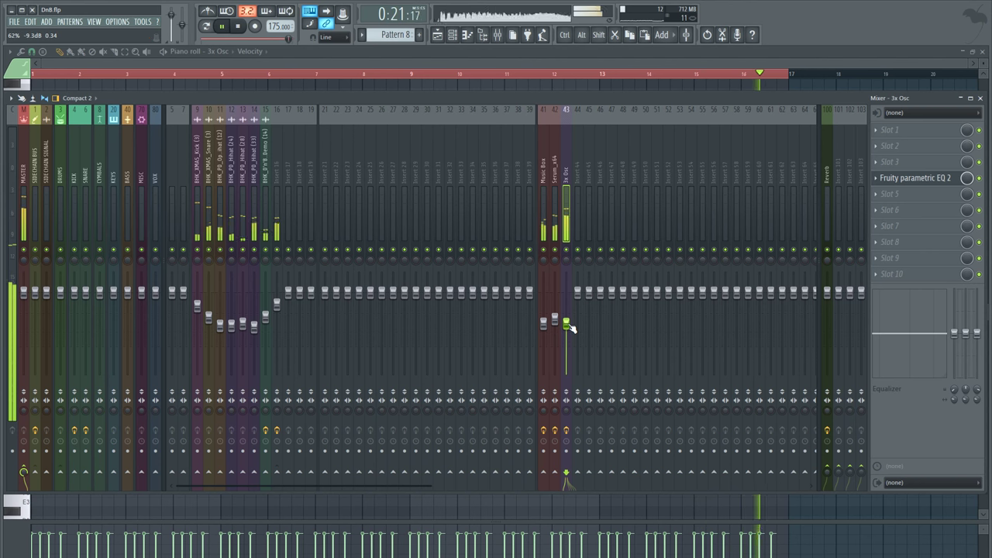
{"action": "left_click", "coordinate": [545, 326]}
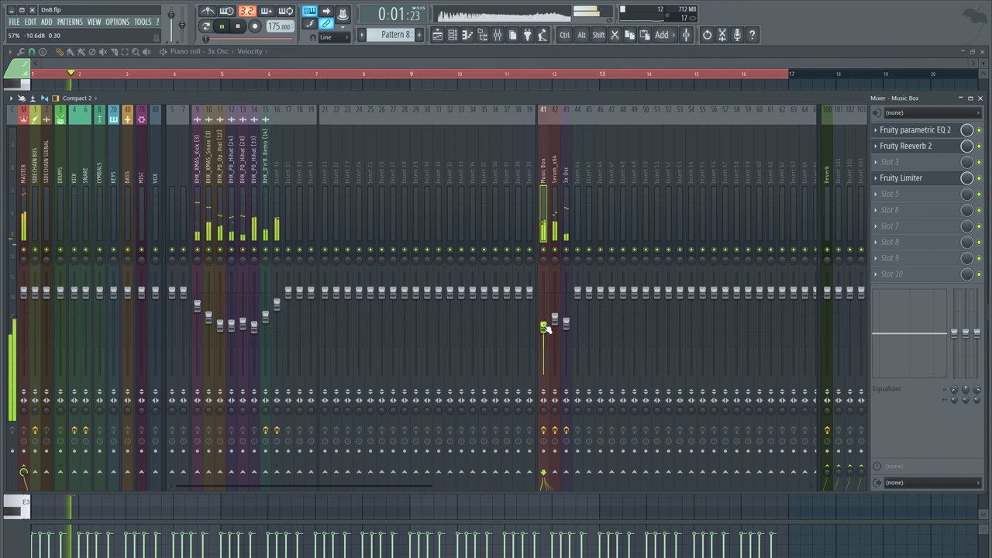
{"action": "left_click_drag", "start_coordinate": [545, 332], "coordinate": [545, 334]}
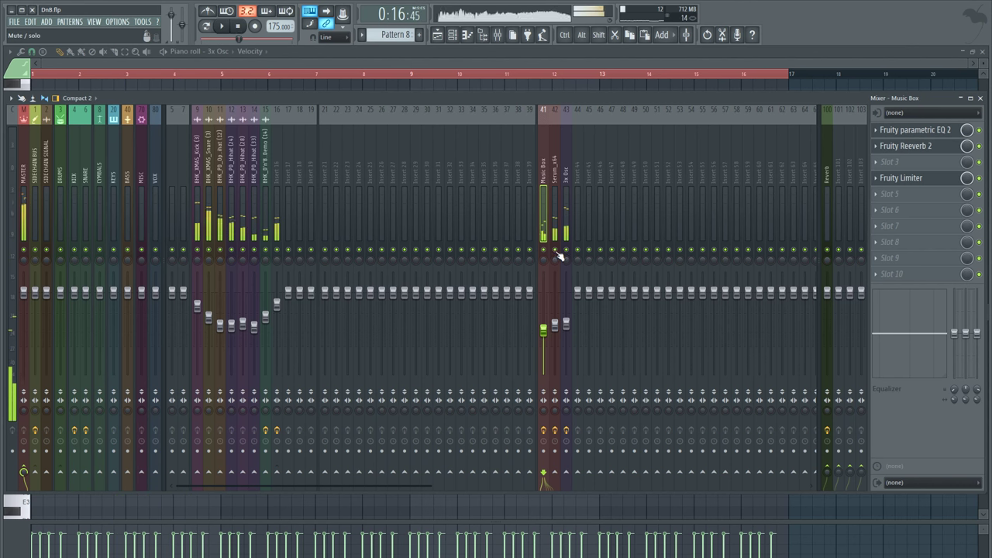
Open the Serum_x64 #2 synth that is still routed to the master and audition the pattern
{"action": "key", "text": "space"}
{"action": "left_click", "coordinate": [458, 39]}
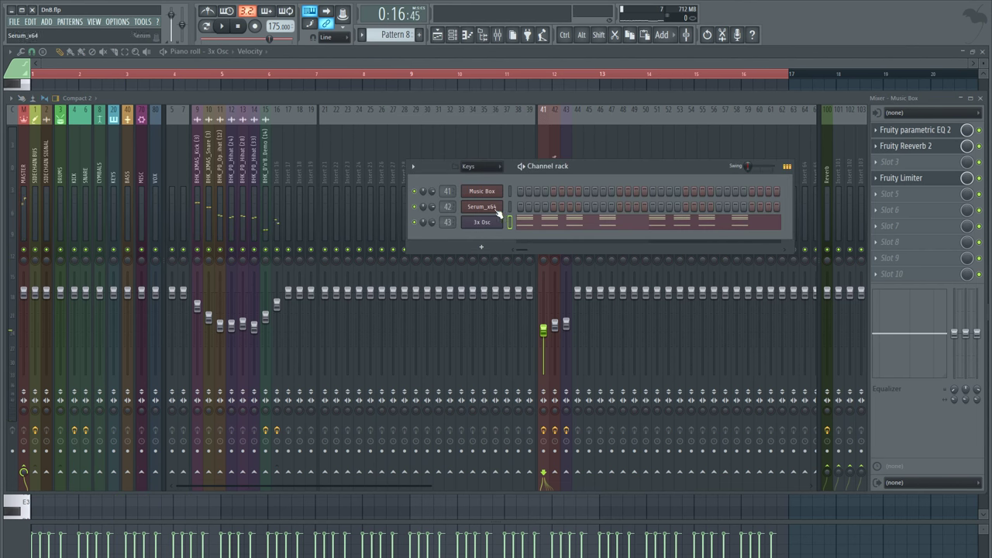
{"action": "left_click", "coordinate": [480, 166]}
{"action": "left_click", "coordinate": [483, 222]}
{"action": "left_click", "coordinate": [496, 198]}
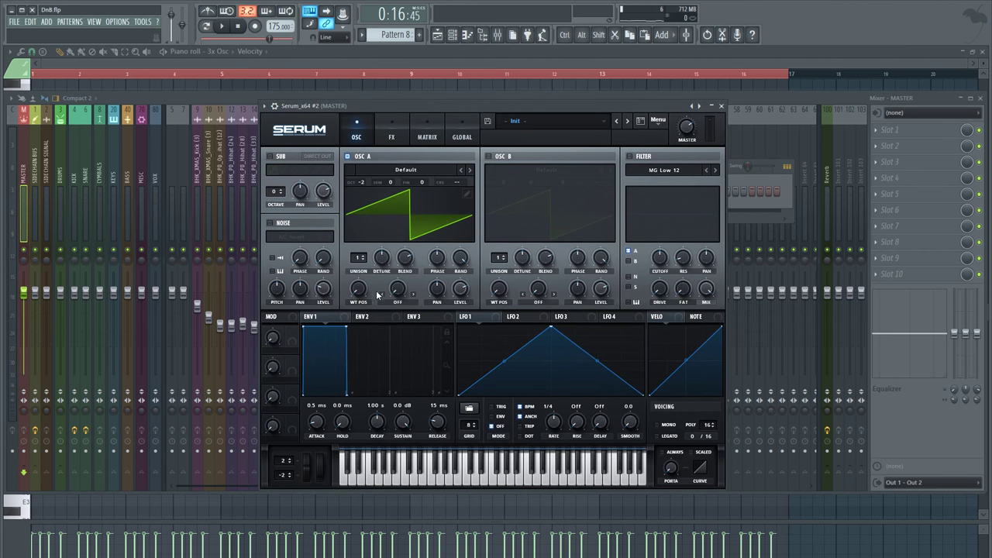
{"action": "key", "text": "space"}
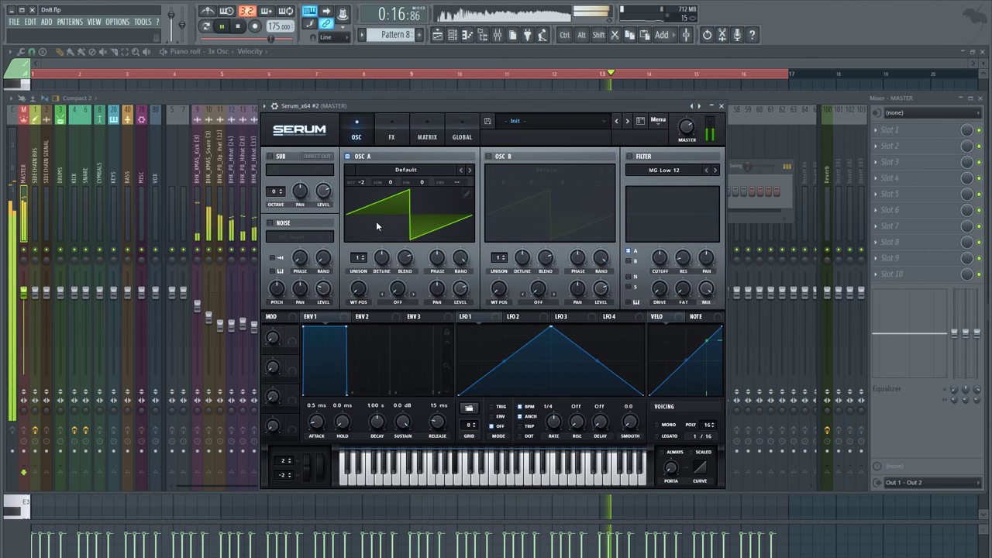
{"action": "left_click", "coordinate": [458, 85]}
{"action": "key", "text": "space"}
{"action": "key", "text": "space"}
Route the Serum_x64 #2 channel to mixer insert 44 and load Fruity Parametric EQ 2 in its slot 3
{"action": "left_click", "coordinate": [498, 36]}
{"action": "key", "text": "space"}
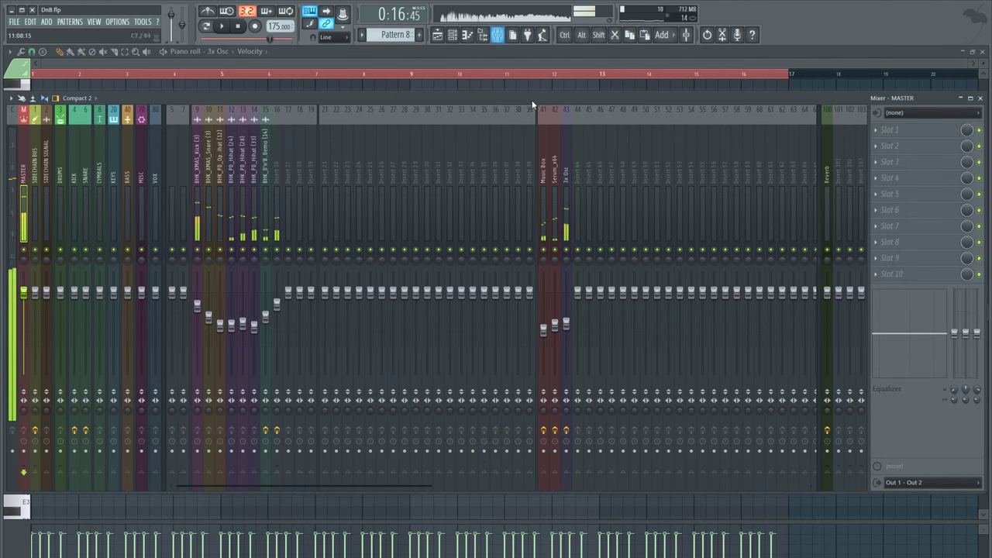
{"action": "left_click", "coordinate": [576, 156]}
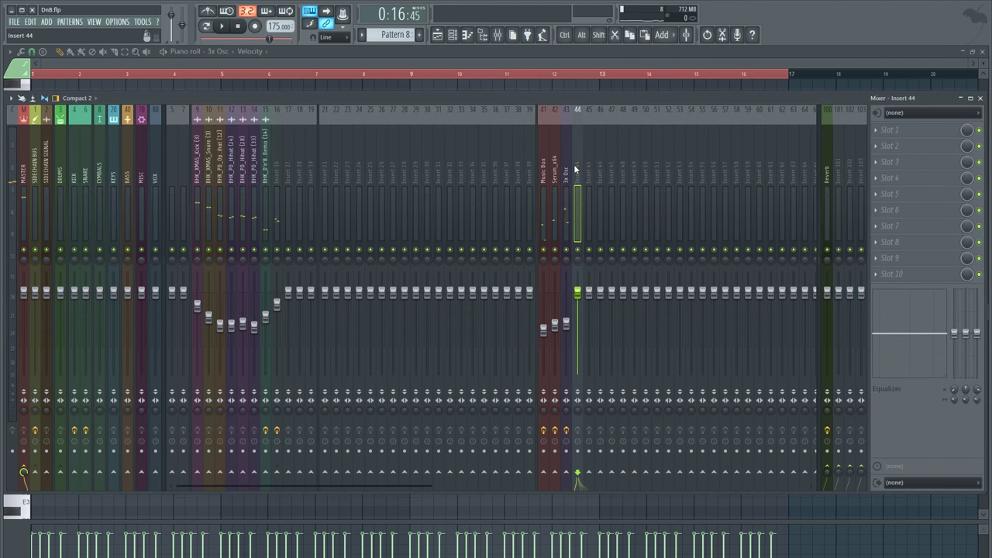
{"action": "key", "text": "ctrl+l"}
{"action": "left_click", "coordinate": [940, 163]}
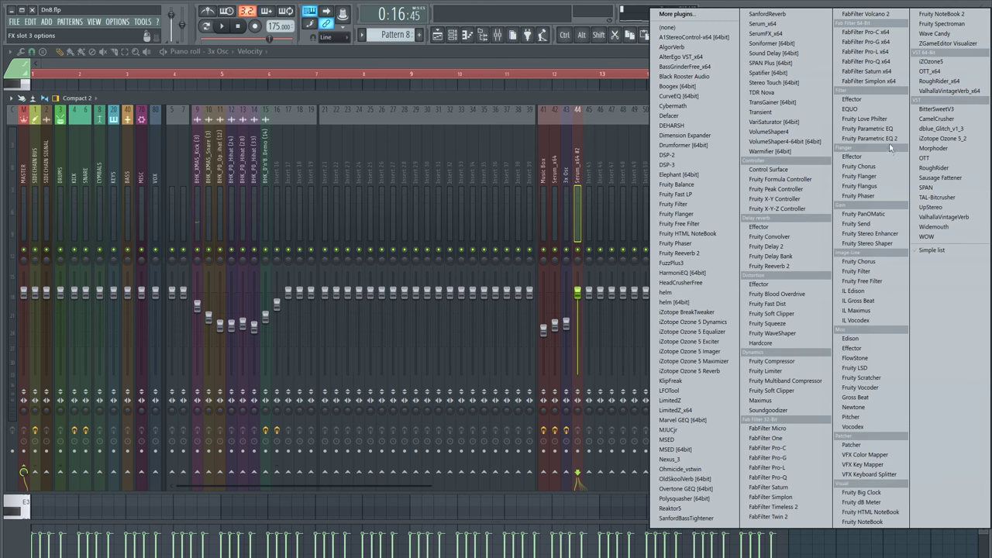
{"action": "left_click", "coordinate": [886, 138]}
Change band 7 of the Serum_x64 #2 track's EQ to a low pass and lower its cutoff into the bass range during playback
{"action": "right_click", "coordinate": [248, 238]}
{"action": "mouse_move", "coordinate": [264, 261]}
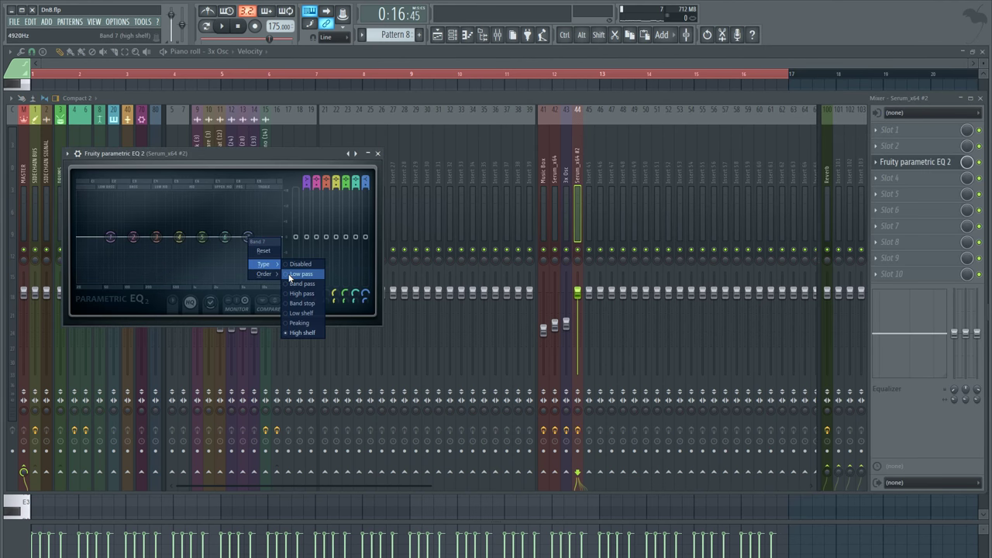
{"action": "left_click", "coordinate": [299, 266]}
{"action": "key", "text": "space"}
{"action": "left_click_drag", "start_coordinate": [208, 237], "coordinate": [142, 236]}
{"action": "left_click_drag", "start_coordinate": [366, 294], "coordinate": [366, 290]}
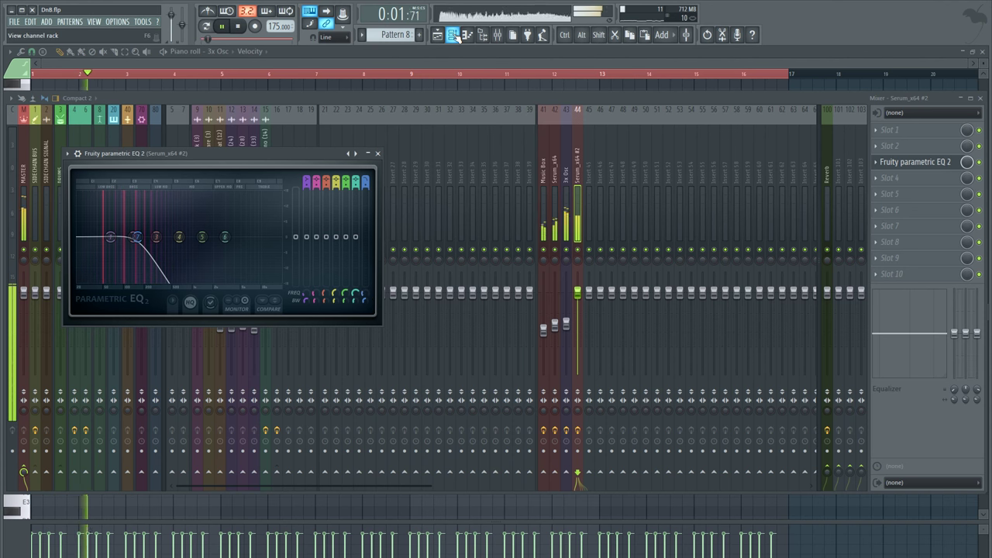
Enable the sub oscillator of Serum_x64 #2 with direct out at octave -2
{"action": "key", "text": "space"}
{"action": "key", "text": "F6"}
{"action": "left_click", "coordinate": [475, 196]}
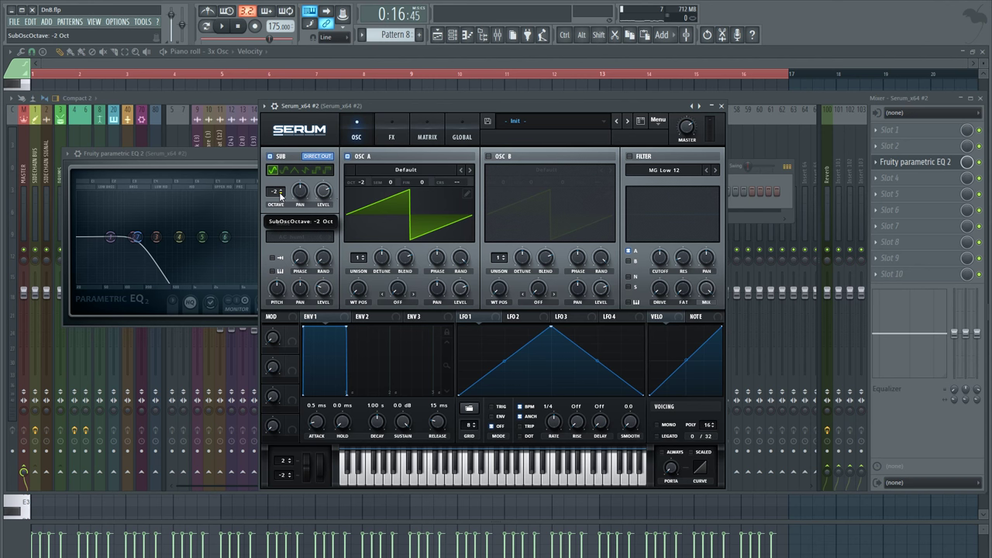
Remove the fundamental (HPF) from the OSC A wavetable in Serum's table editor and close the editor
{"action": "left_click", "coordinate": [467, 193]}
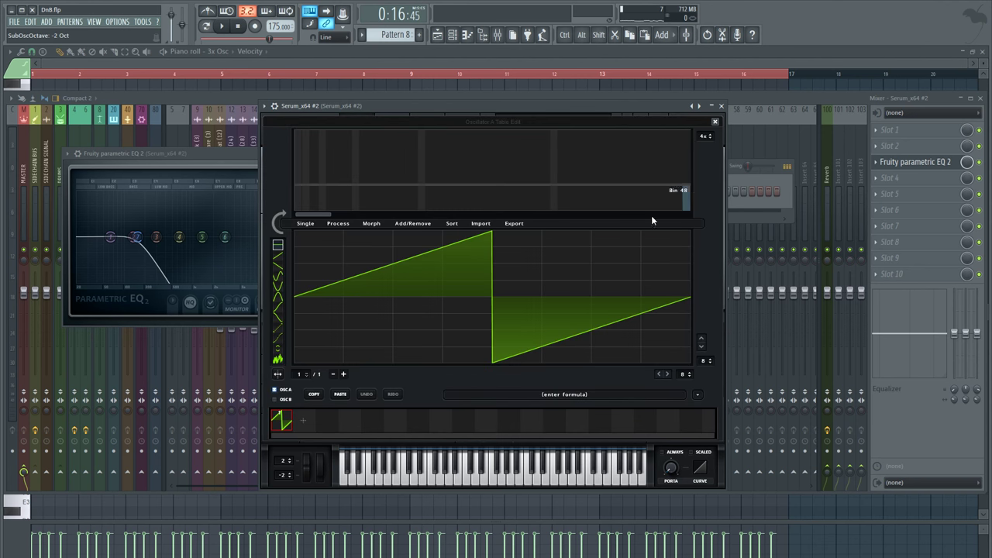
{"action": "left_click", "coordinate": [346, 224]}
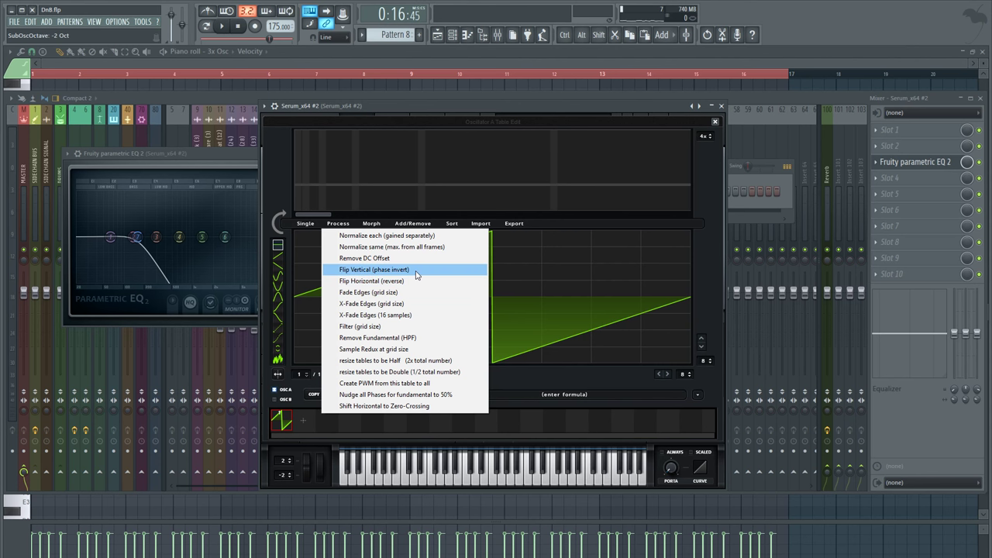
{"action": "left_click", "coordinate": [388, 337]}
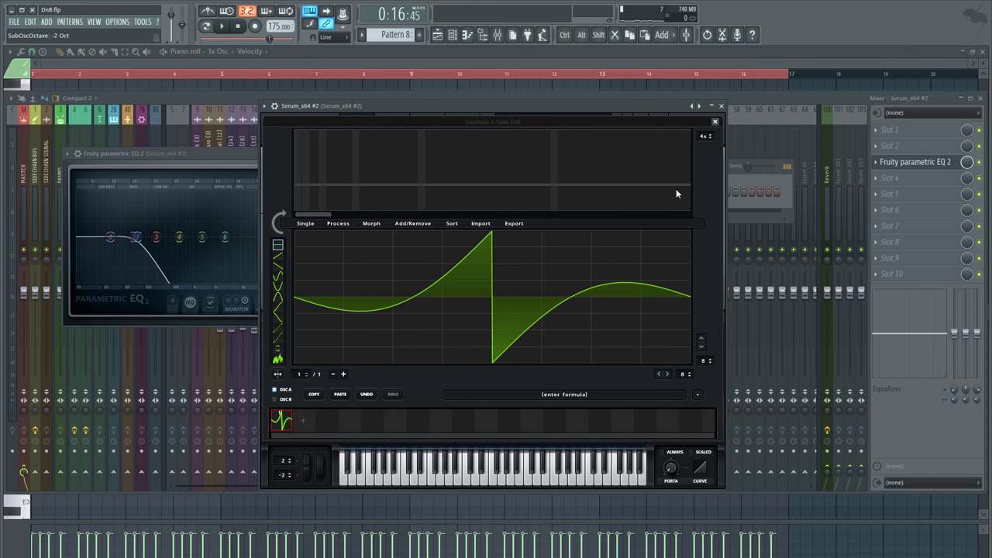
{"action": "left_click", "coordinate": [715, 122]}
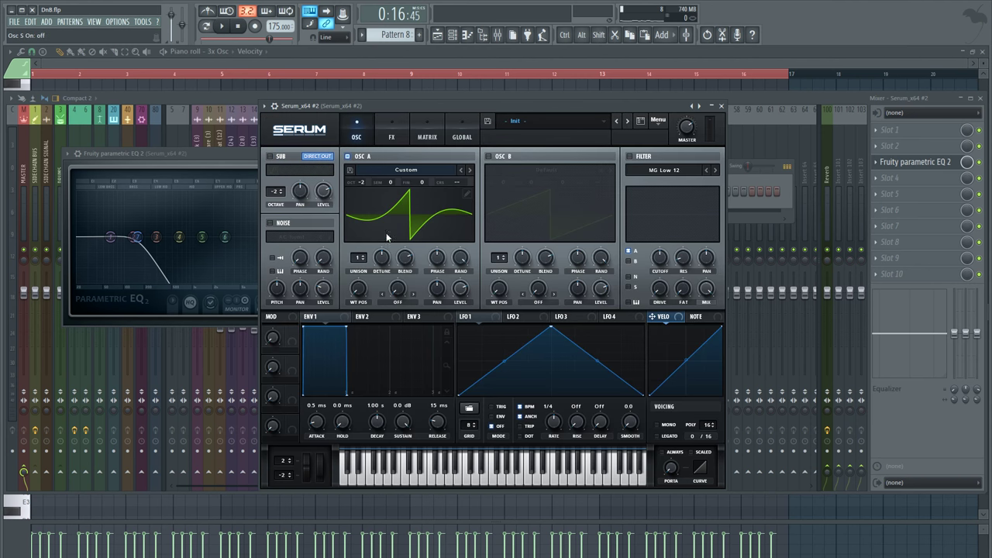
Audition the default OSC B waveform at octave -2 in place of OSC A, and switch back to OSC A
{"action": "key", "text": "v"}
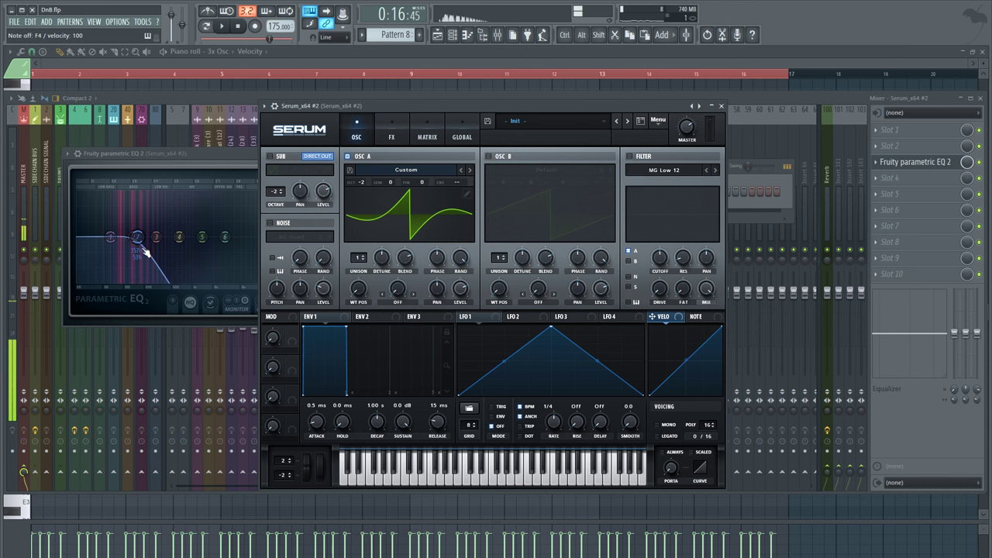
{"action": "left_click", "coordinate": [495, 157]}
{"action": "left_click", "coordinate": [348, 156]}
{"action": "key", "text": "x"}
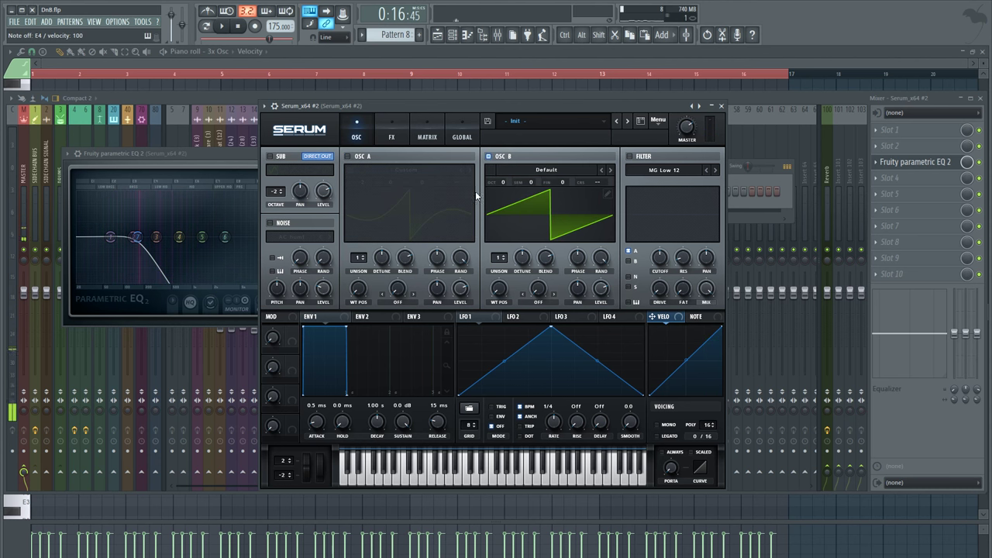
{"action": "left_click_drag", "start_coordinate": [503, 181], "coordinate": [499, 219]}
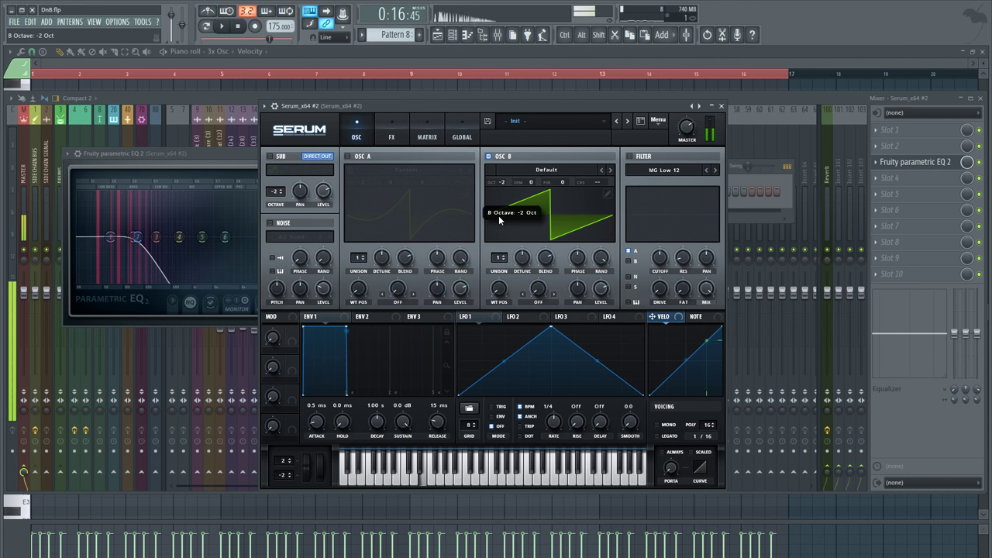
{"action": "left_click", "coordinate": [349, 157]}
{"action": "left_click", "coordinate": [488, 156]}
Raise the sub oscillator's level, set the OSC A volume to 61%, and audition the bass with the pattern
{"action": "key", "text": "c"}
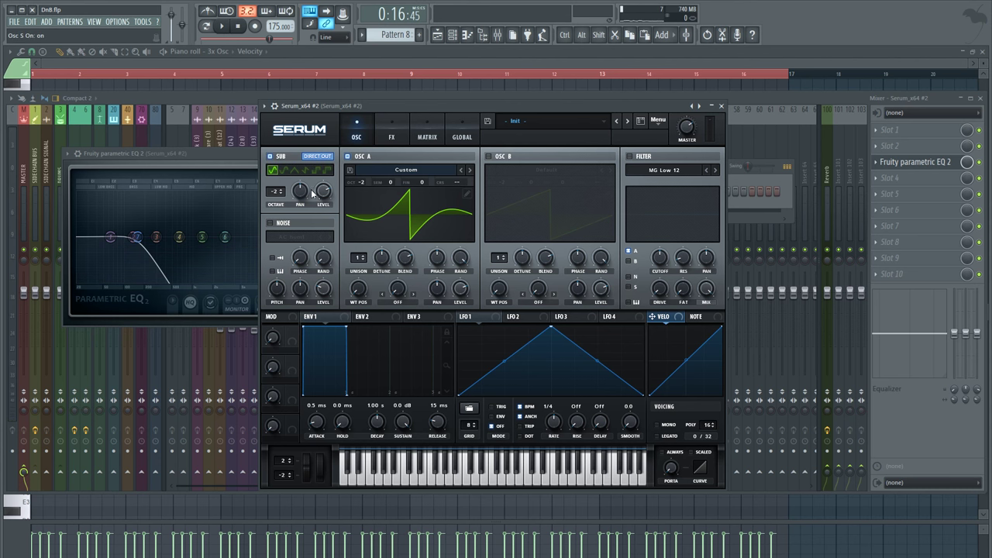
{"action": "key", "text": "c"}
{"action": "left_click_drag", "start_coordinate": [329, 197], "coordinate": [332, 186]}
{"action": "key", "text": "c"}
{"action": "key", "text": "c"}
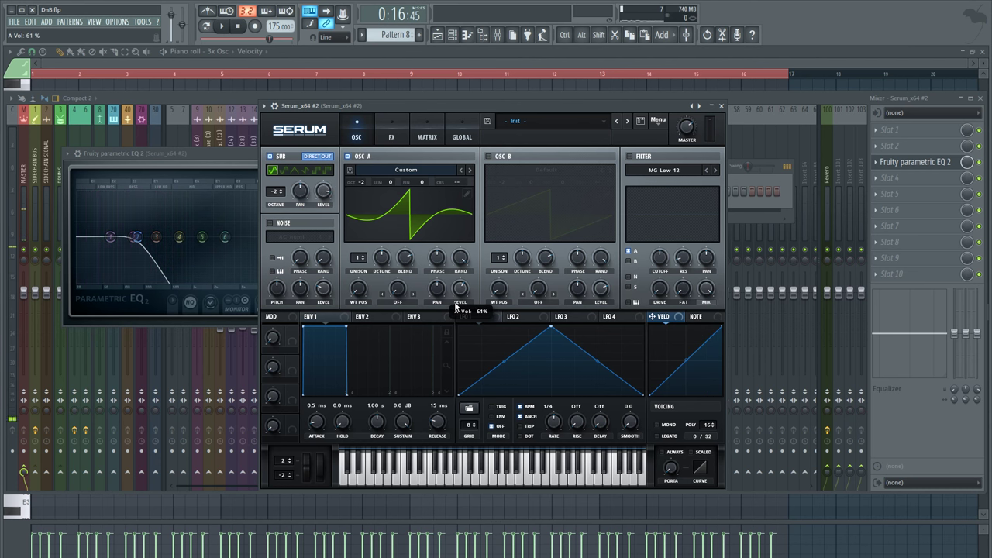
{"action": "key", "text": "space"}
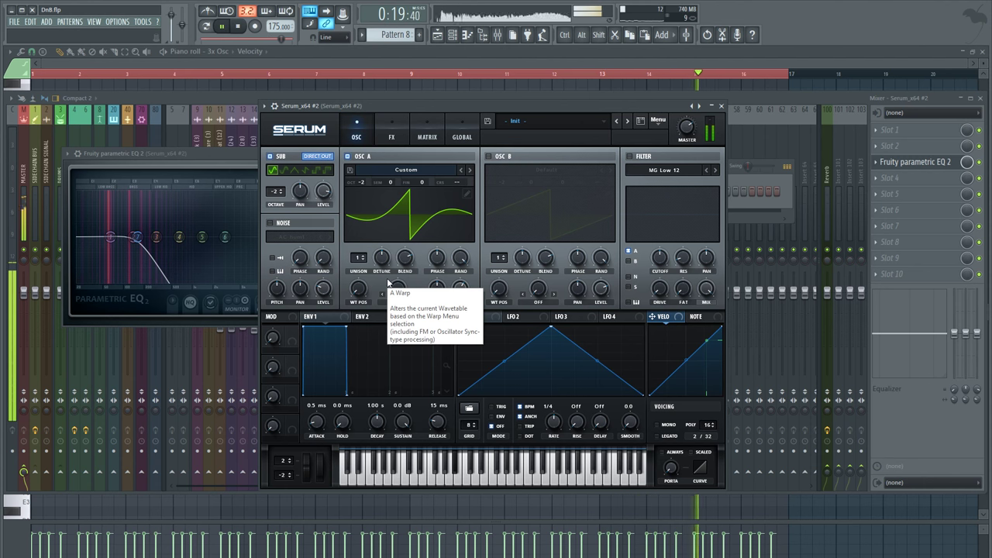
{"action": "key", "text": "space"}
Open Pattern 10's Serum_x64 #2 notes in the piano roll and show them from bar 1
{"action": "scroll", "coordinate": [248, 396], "scroll_direction": "down", "scroll_amount": 3}
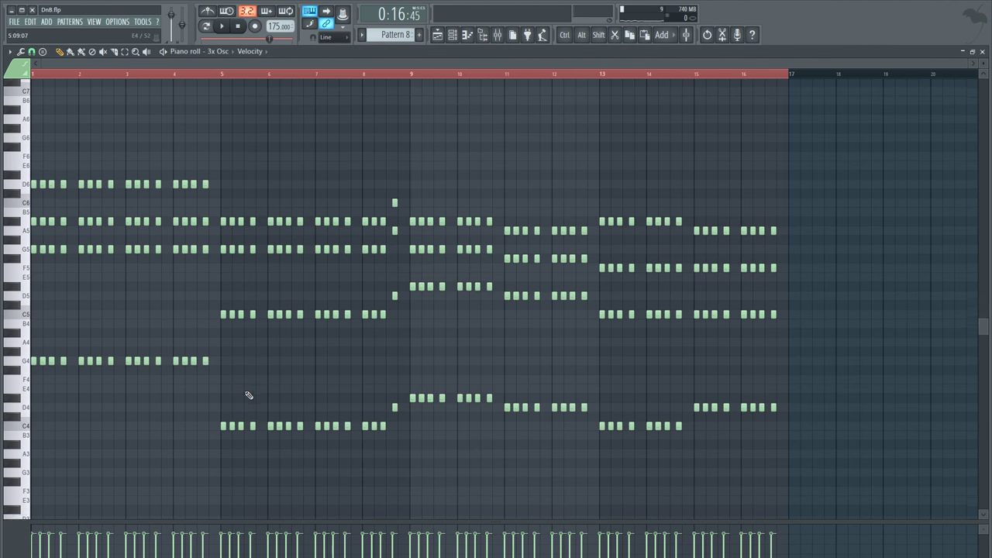
{"action": "left_click", "coordinate": [438, 35]}
{"action": "scroll", "coordinate": [314, 335], "scroll_direction": "down", "scroll_amount": 3}
{"action": "double_click", "coordinate": [100, 281]}
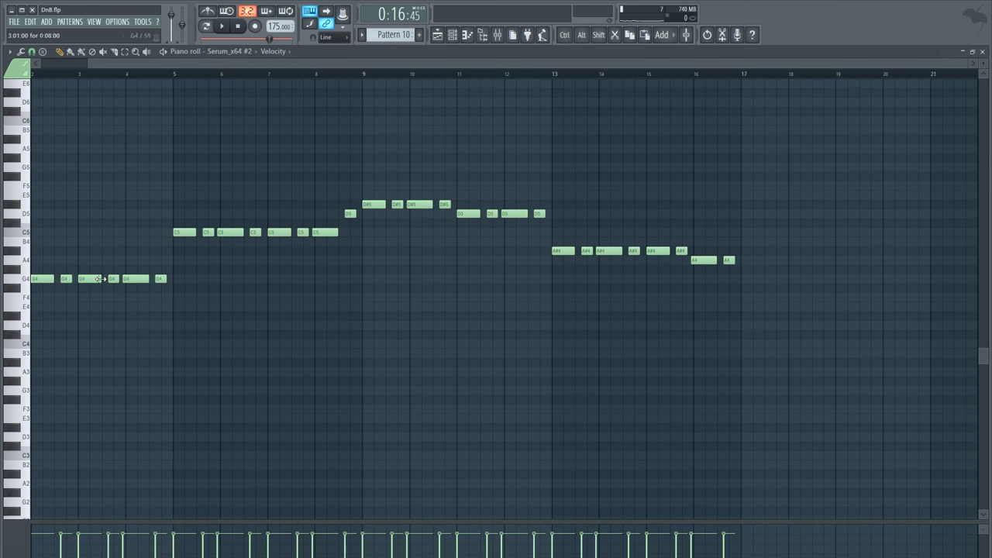
{"action": "left_click_drag", "start_coordinate": [971, 63], "coordinate": [606, 105]}
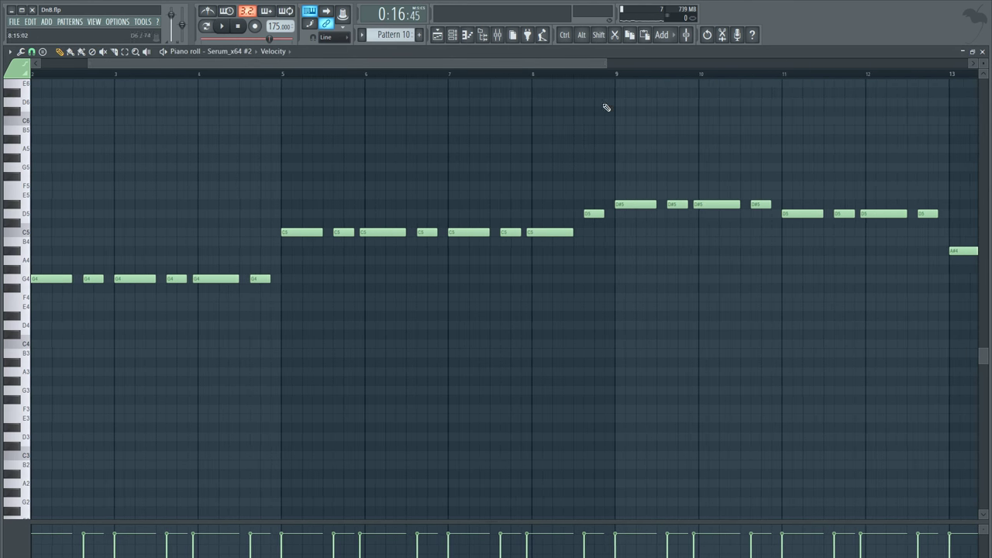
{"action": "left_click_drag", "start_coordinate": [496, 64], "coordinate": [349, 87]}
{"action": "scroll", "coordinate": [152, 206], "scroll_direction": "up", "scroll_amount": 1}
Try replacing the first G4 note in bar 1 with three short G4 notes and audition the rhythm
{"action": "left_click", "coordinate": [240, 27]}
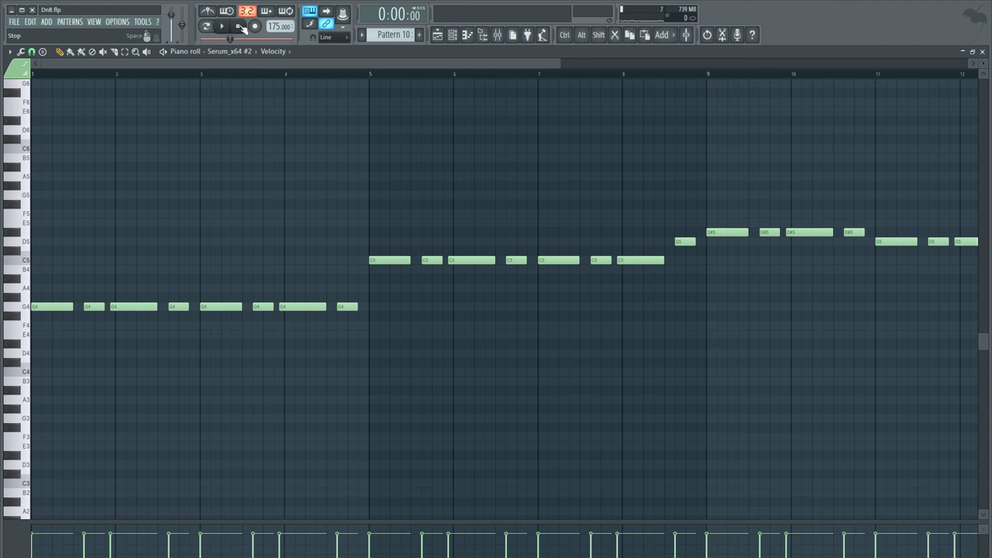
{"action": "key", "text": "space"}
{"action": "key", "text": "space"}
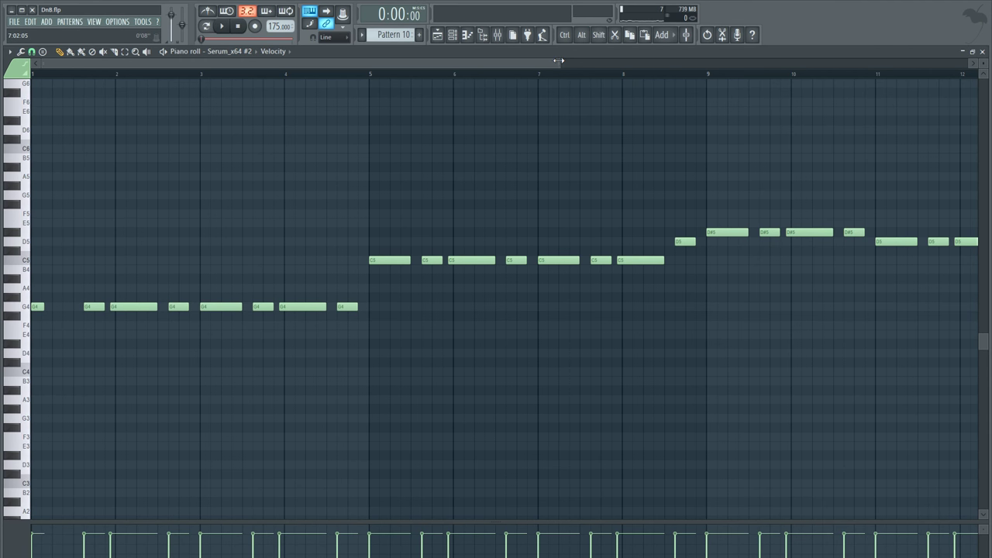
{"action": "left_click_drag", "start_coordinate": [558, 61], "coordinate": [278, 81]}
{"action": "key", "text": "space"}
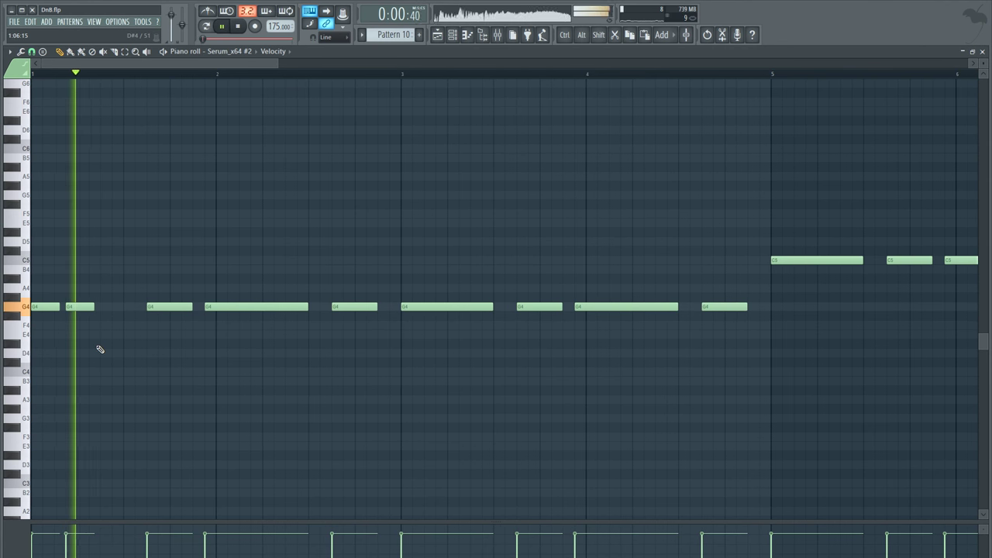
{"action": "key", "text": "space"}
{"action": "left_click", "coordinate": [103, 307]}
{"action": "key", "text": "space"}
{"action": "key", "text": "space"}
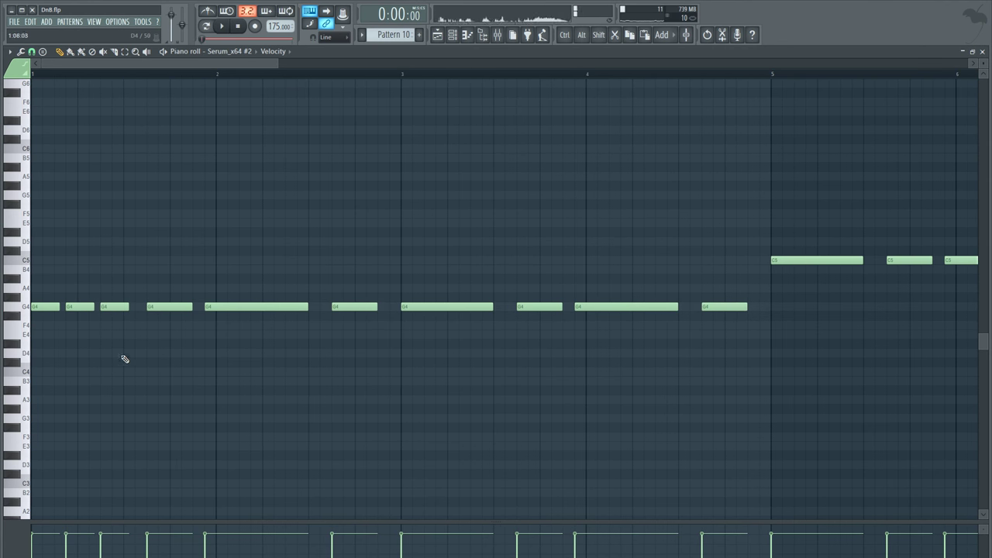
{"action": "key", "text": "space"}
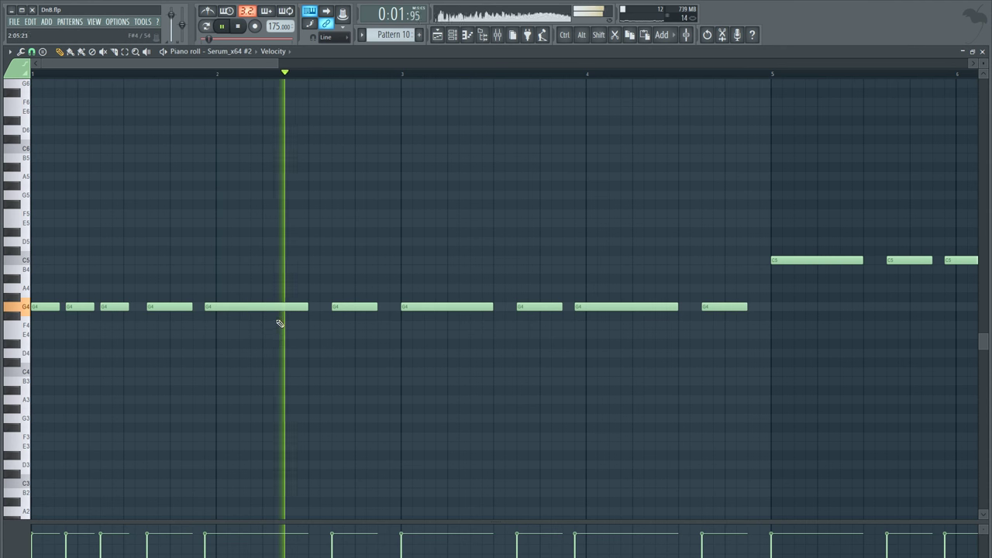
{"action": "key", "text": "space"}
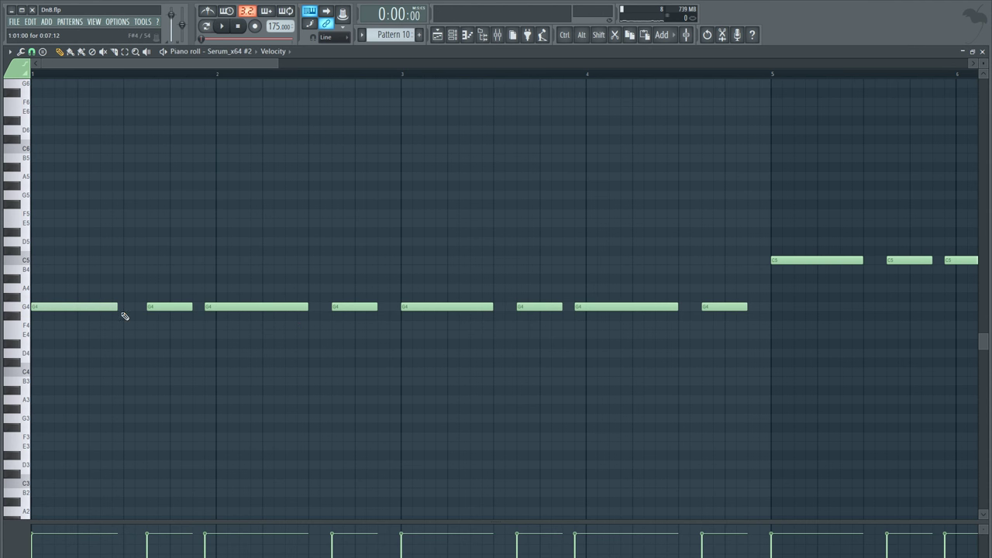
Sidechain the BHK_XMAS_Kick (3) mixer track to the Serum_x64 #2 track
{"action": "key", "text": "F5"}
{"action": "key", "text": "F9"}
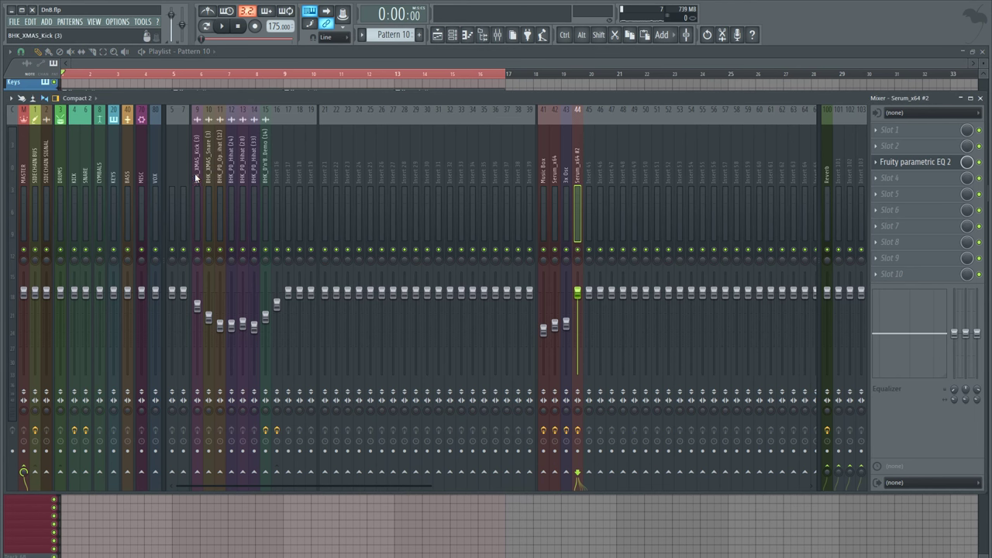
{"action": "left_click", "coordinate": [197, 179]}
{"action": "right_click", "coordinate": [578, 474]}
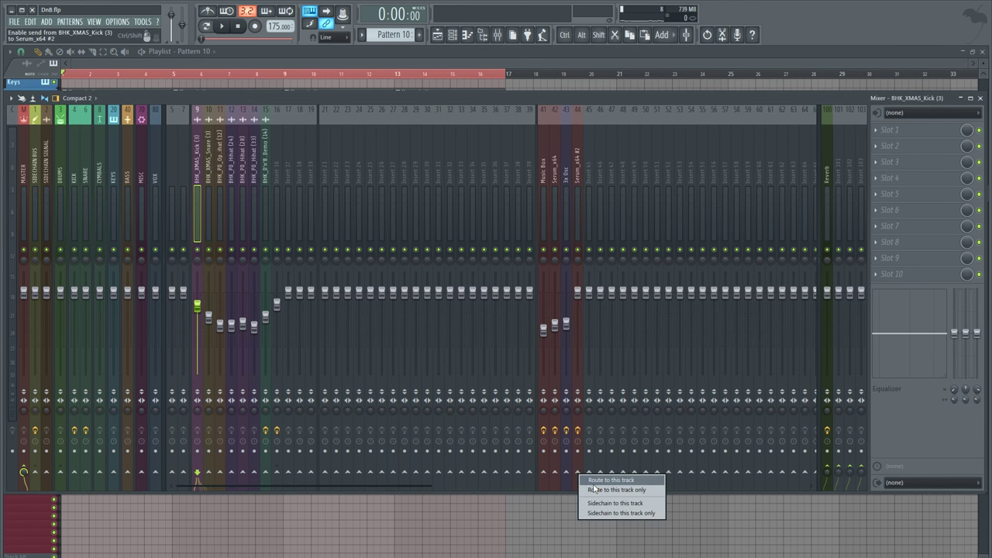
{"action": "left_click", "coordinate": [600, 503]}
{"action": "left_click", "coordinate": [577, 210]}
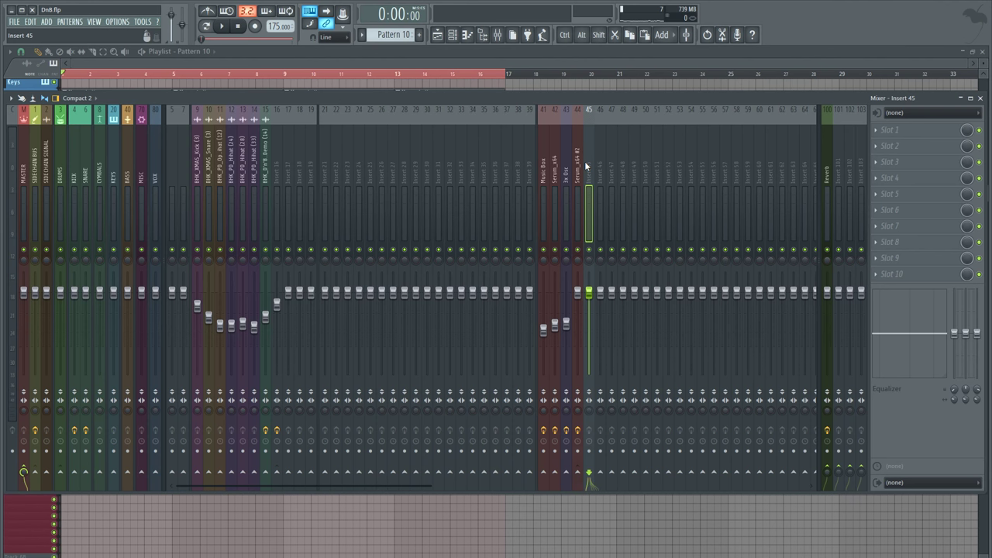
Load Fruity Limiter in slot 7 of the Serum_x64 #2 track and set up its sidechained compressor with a low threshold and raised ratio
{"action": "left_click", "coordinate": [915, 229]}
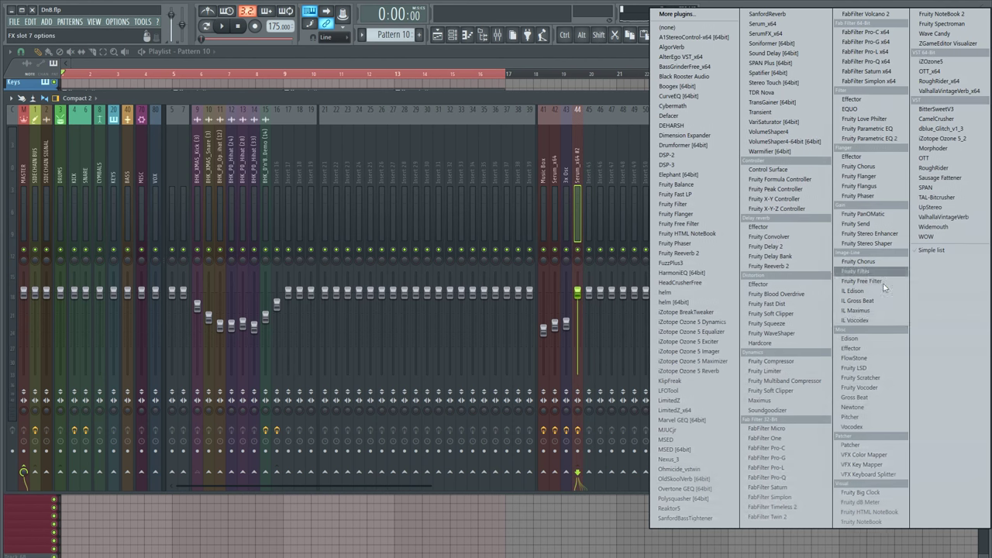
{"action": "left_click", "coordinate": [766, 371]}
{"action": "left_click", "coordinate": [206, 263]}
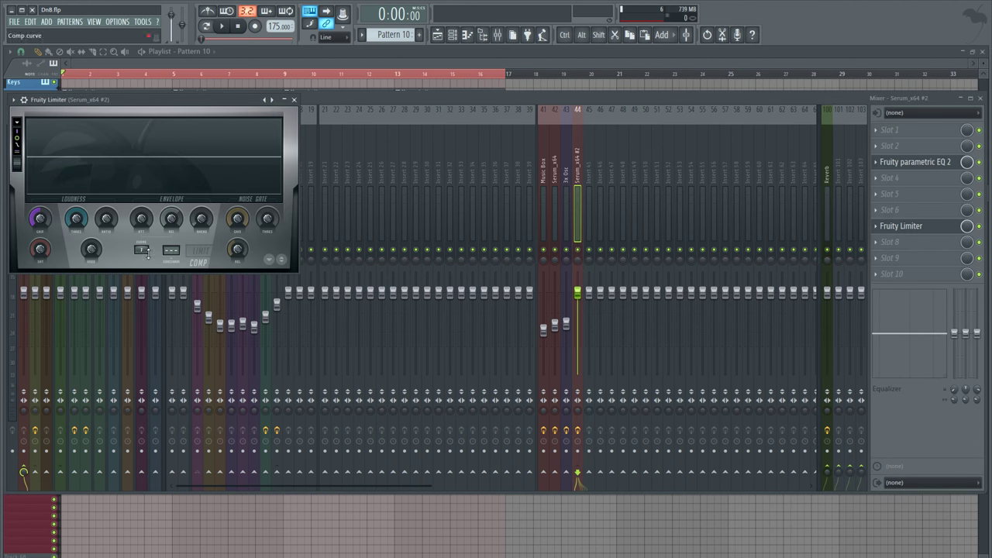
{"action": "key", "text": "space"}
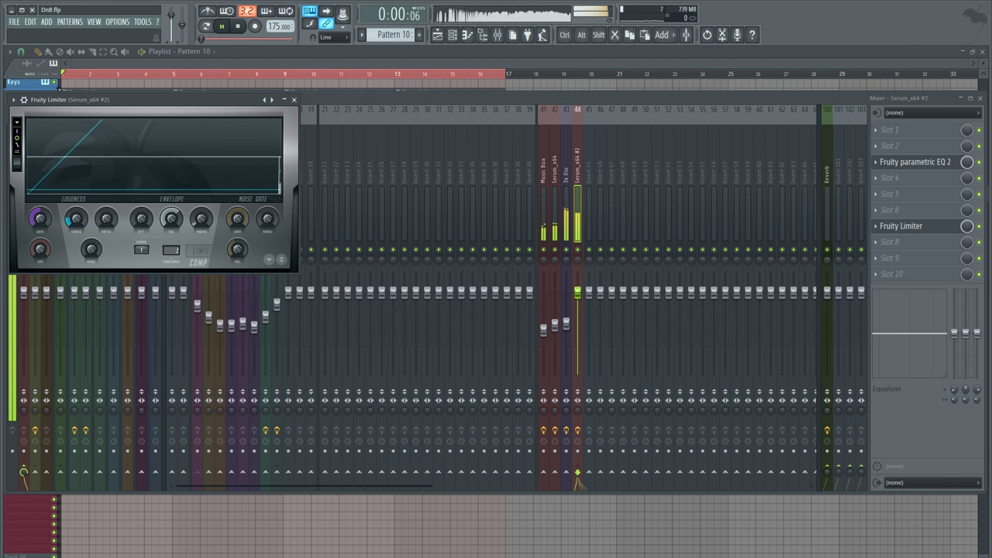
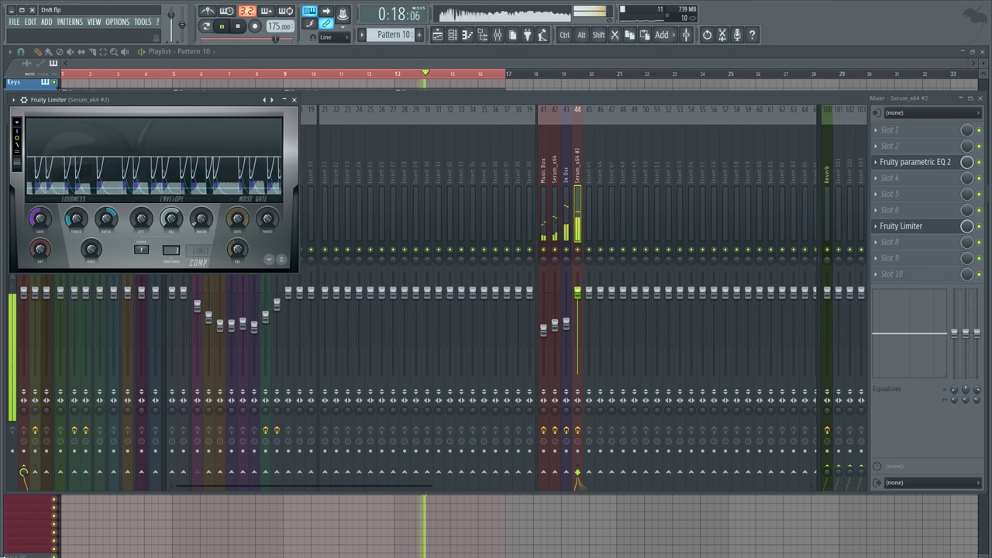
Stop playback, close the mixer and open the BHK_Clean Kicks_24 Bit sample folder under BHK Drums
{"action": "left_click", "coordinate": [31, 533]}
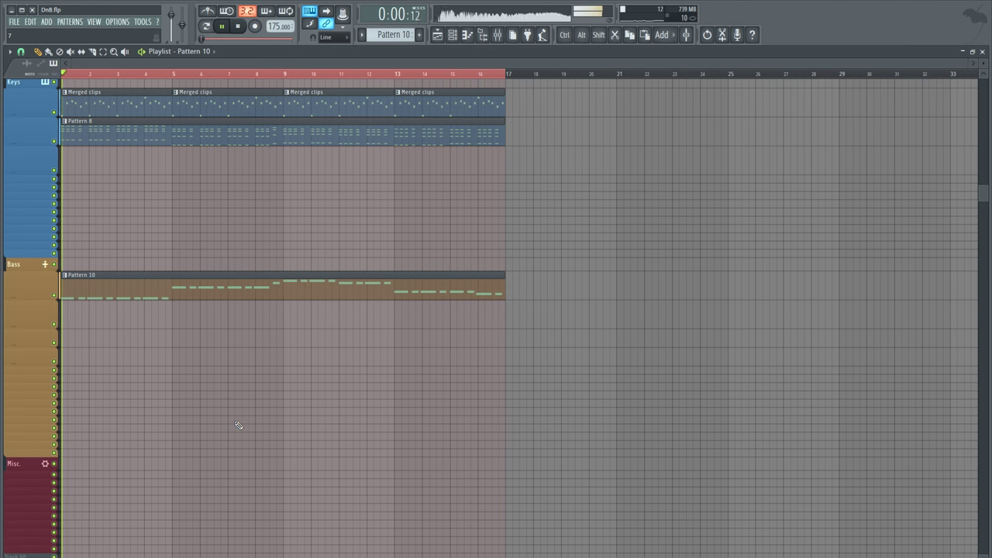
{"action": "key", "text": "space"}
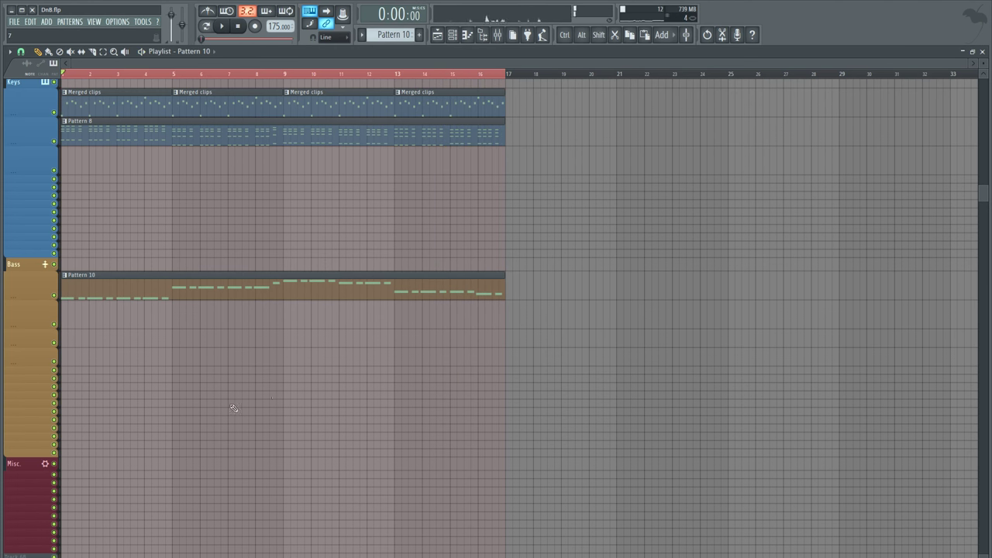
{"action": "left_click", "coordinate": [494, 35]}
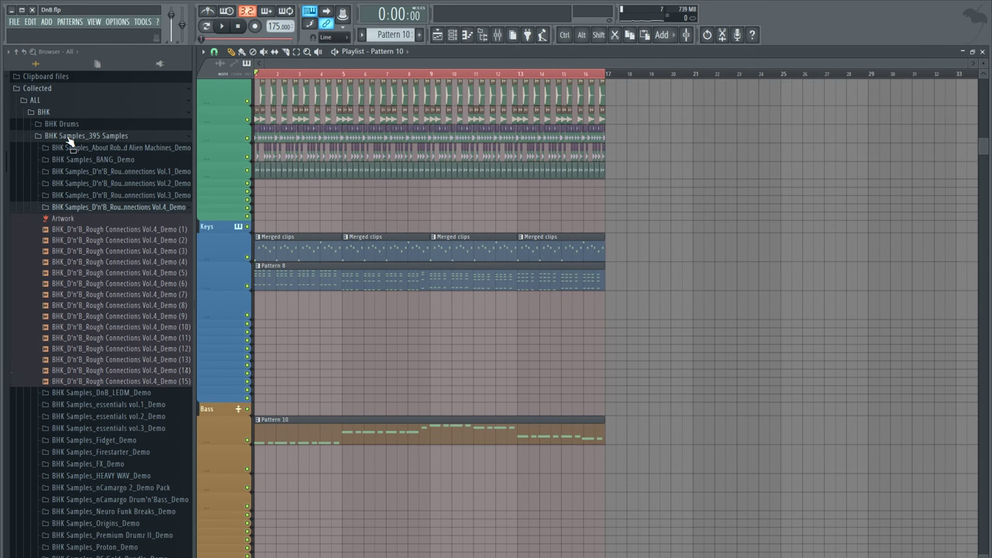
{"action": "left_click", "coordinate": [70, 136]}
{"action": "scroll", "coordinate": [72, 223], "scroll_direction": "up", "scroll_amount": 4}
{"action": "left_click", "coordinate": [72, 231]}
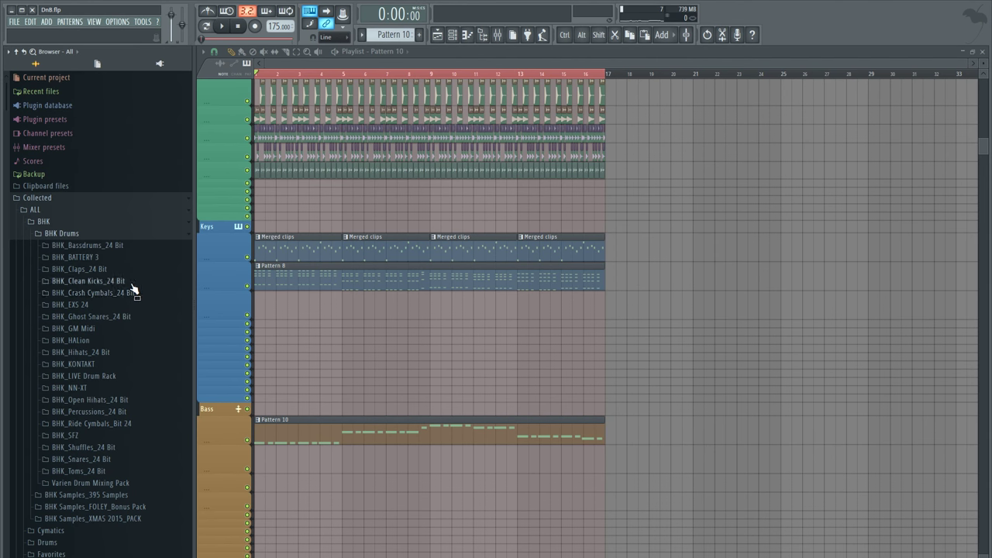
{"action": "left_click", "coordinate": [111, 282]}
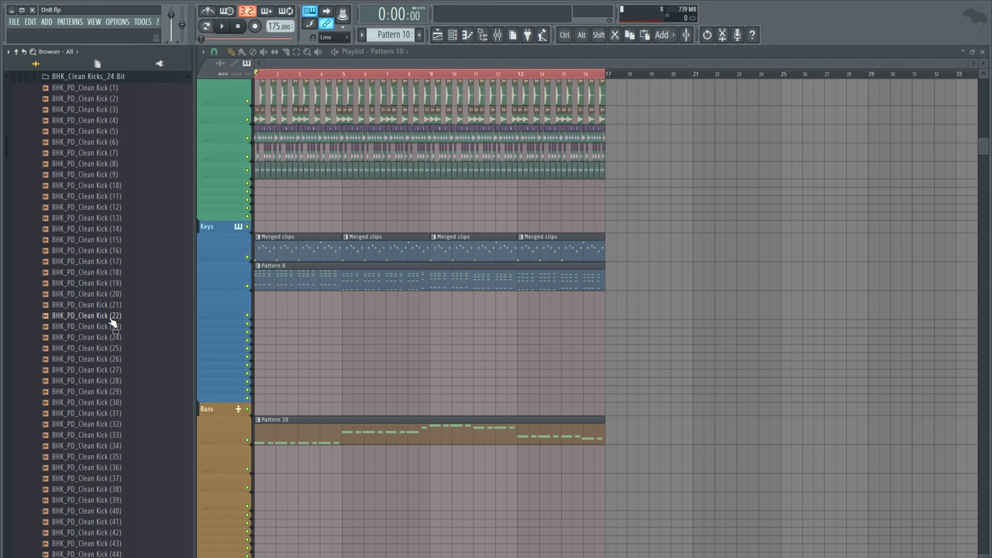
Audition the clean kick samples and replace the BHK_XMAS_Kick (3) sample in the Drums clips with BHK_PD_Clean Kick (84)
{"action": "scroll", "coordinate": [434, 353], "scroll_direction": "up", "scroll_amount": 3}
{"action": "left_click_drag", "start_coordinate": [968, 64], "coordinate": [271, 240]}
{"action": "left_click_drag", "start_coordinate": [153, 301], "coordinate": [105, 303]}
{"action": "left_click", "coordinate": [77, 384]}
{"action": "scroll", "coordinate": [77, 385], "scroll_direction": "down", "scroll_amount": 14}
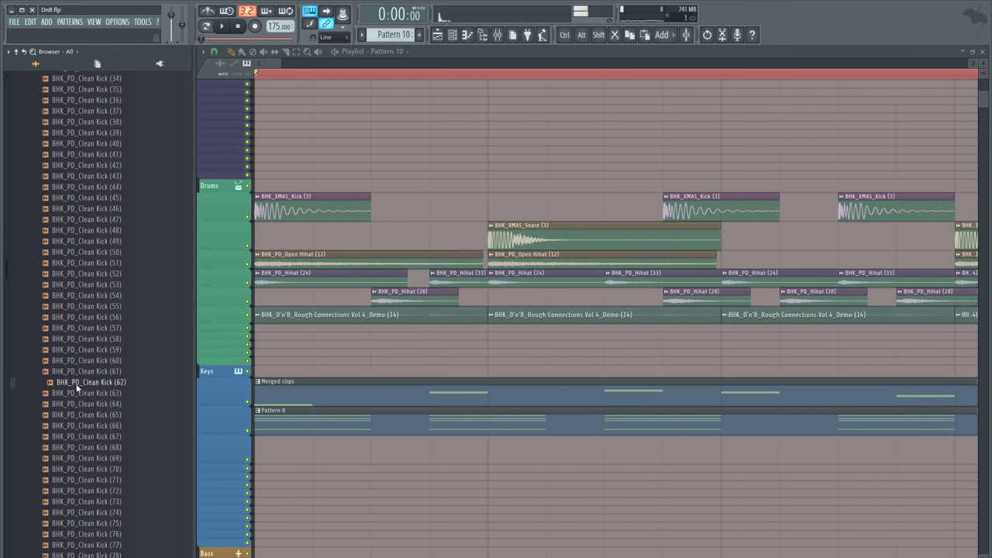
{"action": "scroll", "coordinate": [77, 388], "scroll_direction": "down", "scroll_amount": 12}
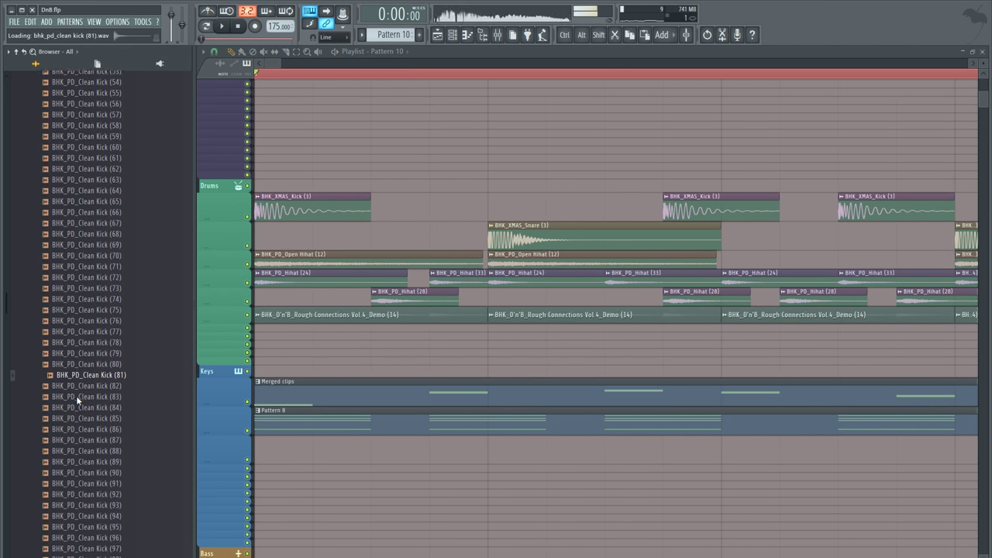
{"action": "left_click", "coordinate": [83, 415]}
{"action": "left_click_drag", "start_coordinate": [87, 409], "coordinate": [307, 199]}
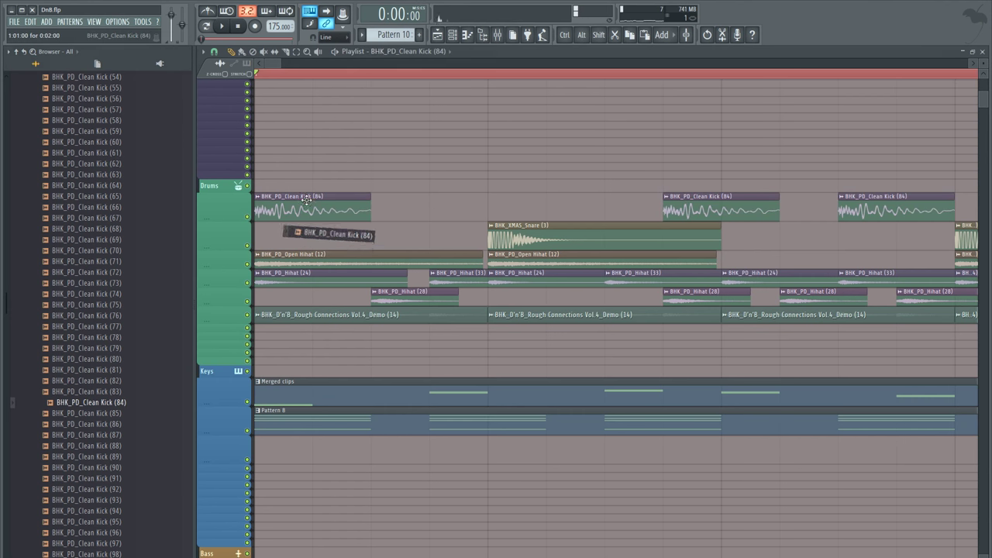
Play the arrangement from bar 1 to hear the new kick with the other parts
{"action": "double_click", "coordinate": [306, 204]}
{"action": "key", "text": "space"}
{"action": "left_click", "coordinate": [514, 127]}
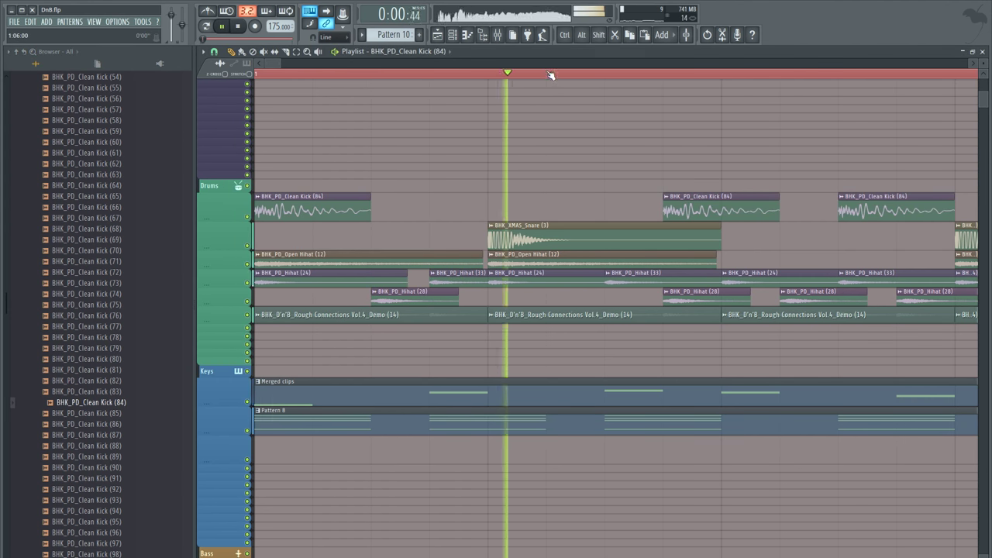
{"action": "scroll", "coordinate": [550, 75], "scroll_direction": "down", "scroll_amount": 4}
{"action": "scroll", "coordinate": [549, 74], "scroll_direction": "down", "scroll_amount": 6}
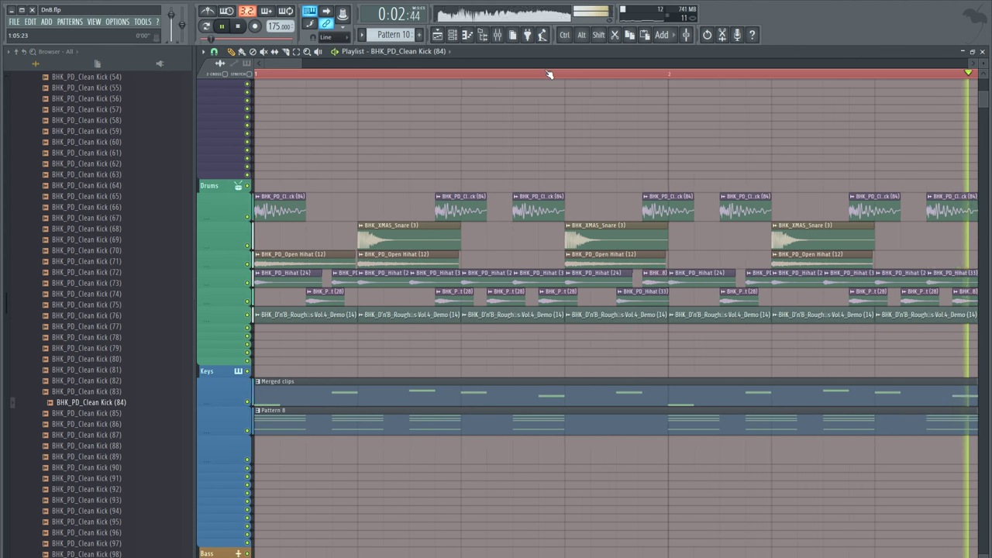
Load Fruity Parametric EQ 2 in slot 5 of the BHK_XMAS_Kick (3) track and slightly lower the high end while soloing kick and sub bass
{"action": "left_click", "coordinate": [497, 34]}
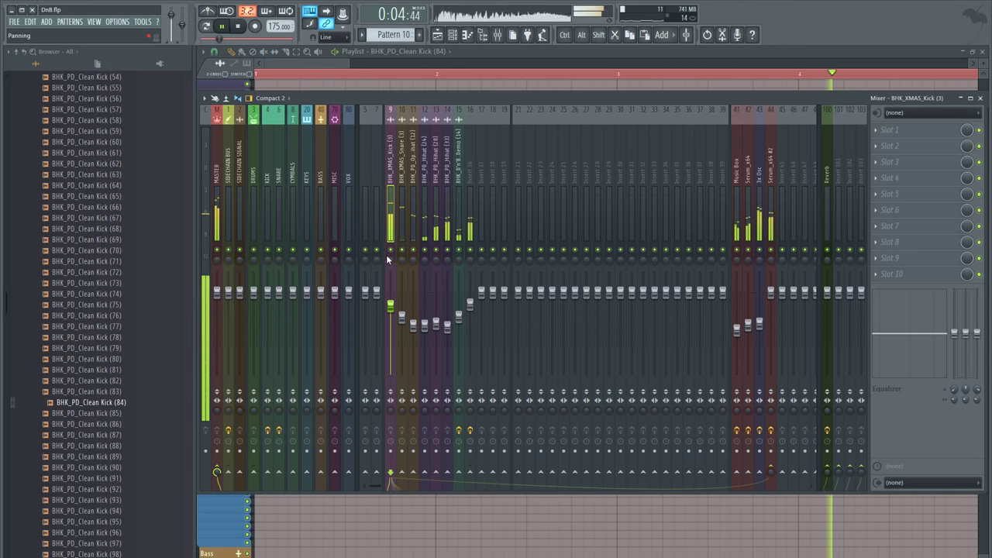
{"action": "left_click", "coordinate": [892, 194]}
{"action": "left_click", "coordinate": [870, 138]}
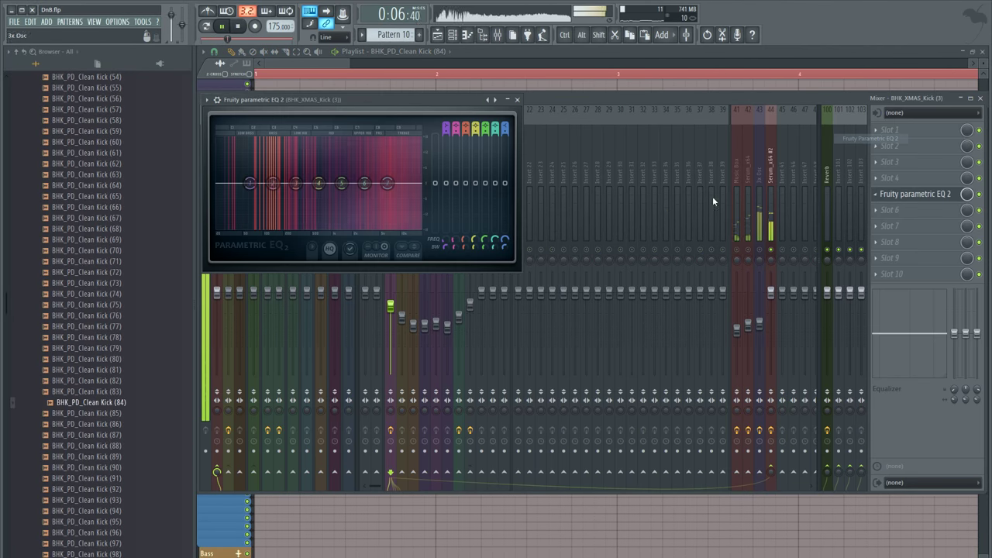
{"action": "key", "text": "space"}
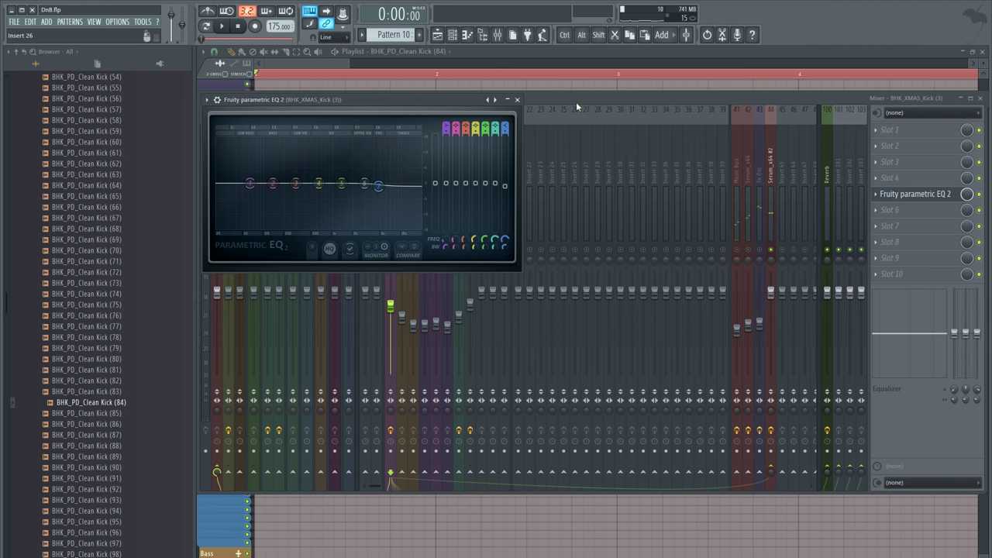
{"action": "left_click", "coordinate": [576, 102]}
Unmute all mixer tracks and route the Music Box, Serum_x64 and 3x Osc tracks only to the KEYS track
{"action": "left_click", "coordinate": [738, 166]}
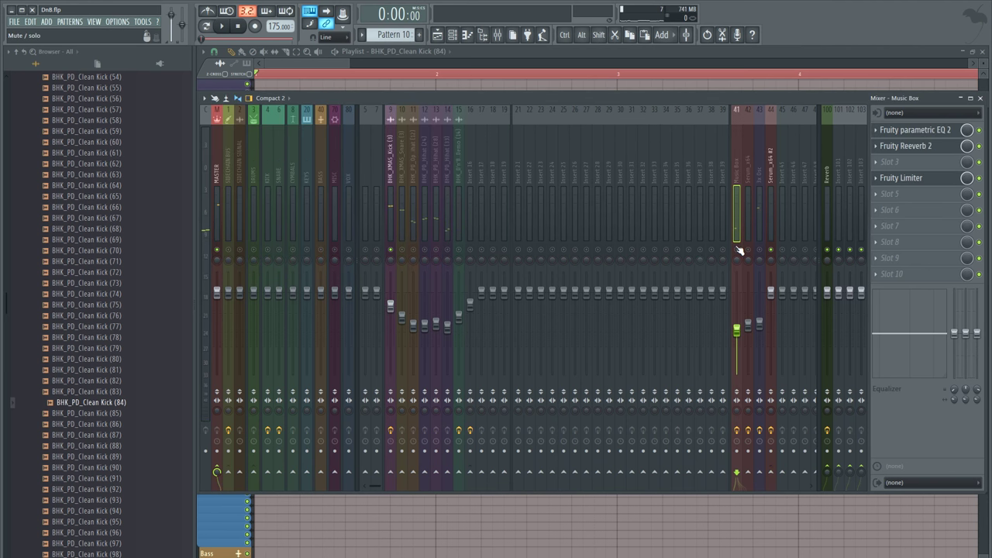
{"action": "right_click", "coordinate": [302, 473]}
{"action": "left_click", "coordinate": [735, 178]}
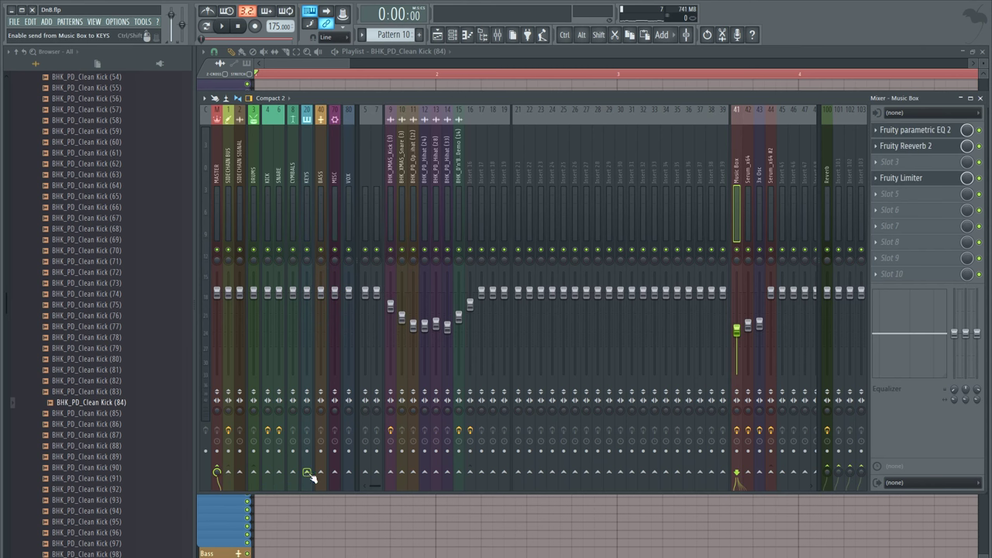
{"action": "right_click", "coordinate": [308, 474]}
{"action": "left_click", "coordinate": [318, 492]}
{"action": "left_click", "coordinate": [749, 183]}
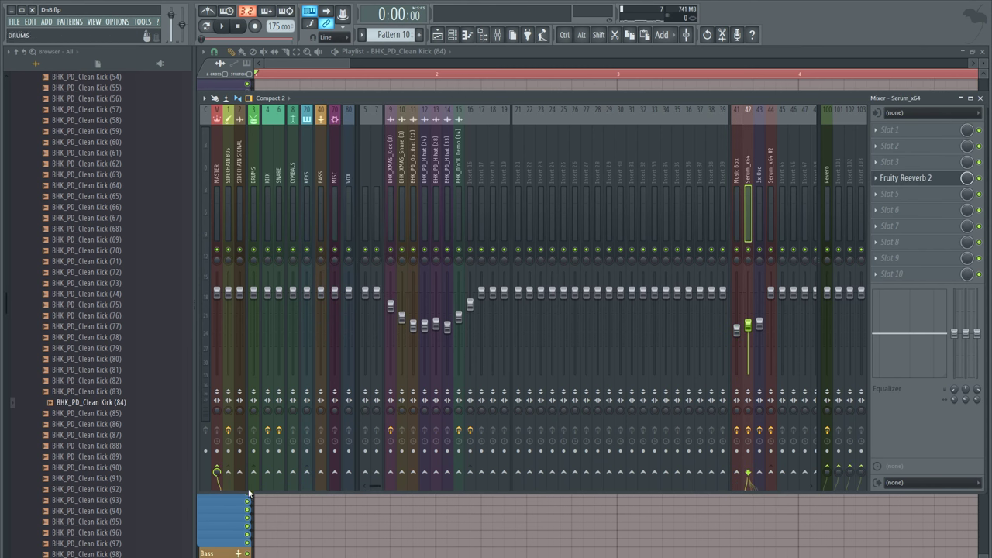
{"action": "right_click", "coordinate": [308, 474]}
{"action": "left_click", "coordinate": [318, 489]}
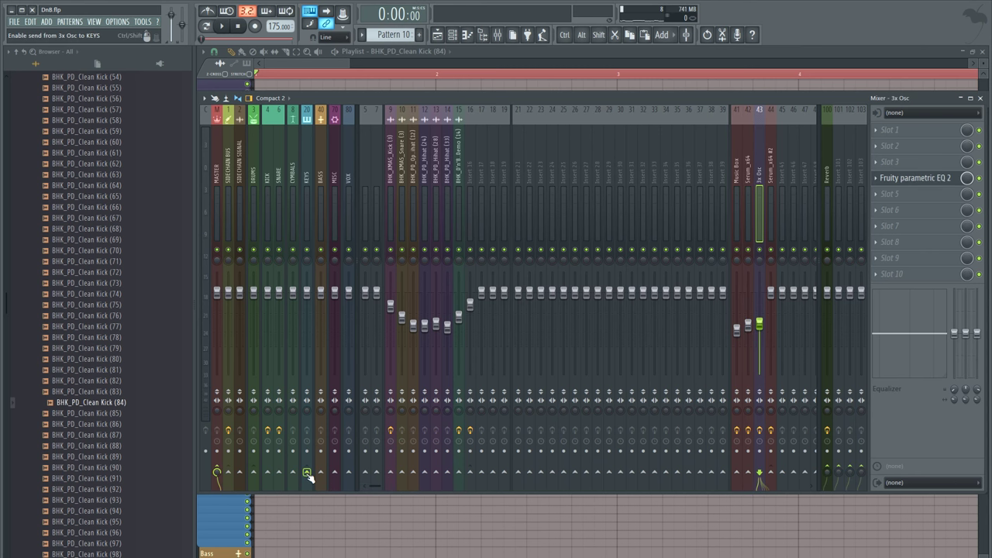
{"action": "right_click", "coordinate": [309, 474]}
{"action": "left_click", "coordinate": [318, 488]}
Play the loop with only the kick, KEYS, Music Box, Serum_x64 and 3x Osc tracks audible, muting Serum_x64 #2
{"action": "key", "text": "space"}
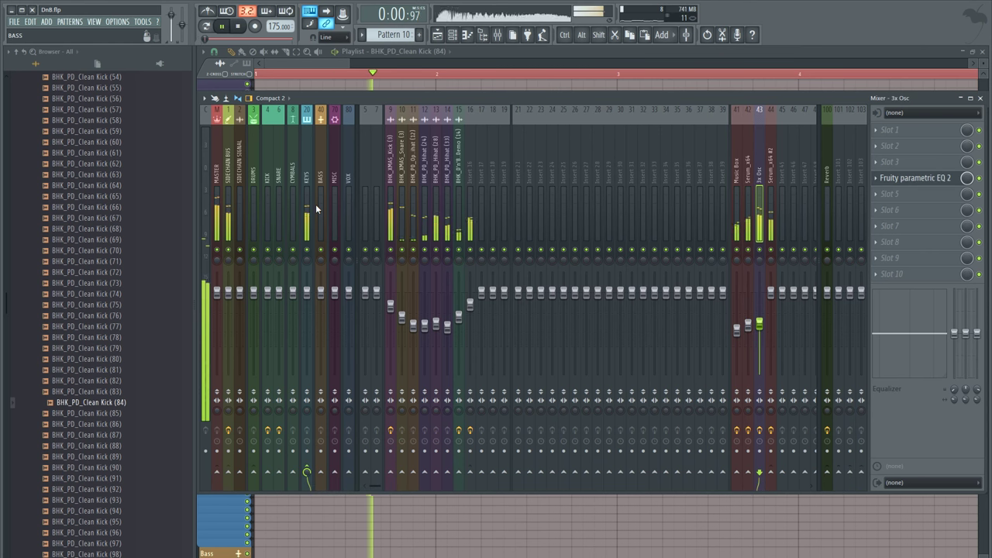
{"action": "right_click", "coordinate": [390, 250]}
{"action": "left_click", "coordinate": [308, 250]}
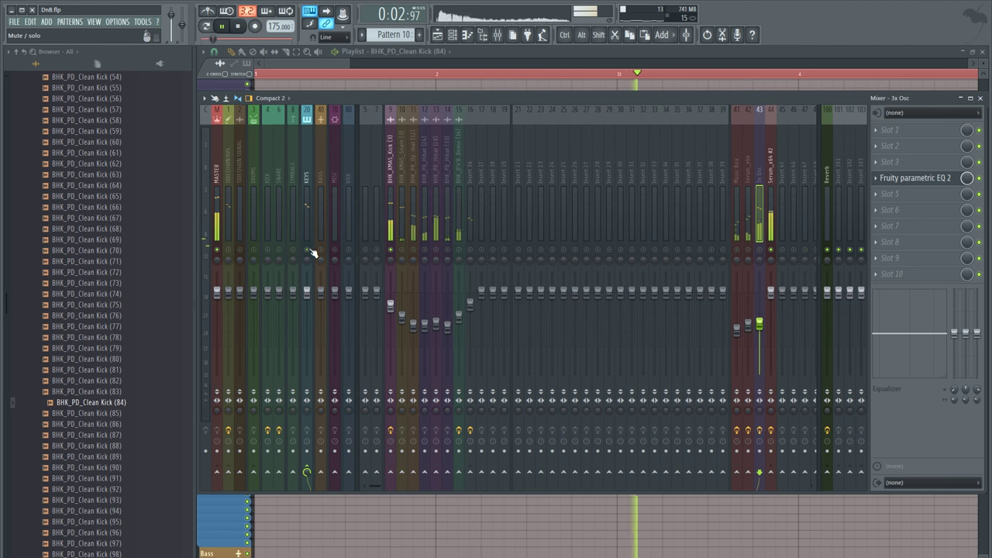
{"action": "left_click", "coordinate": [772, 250]}
{"action": "left_click", "coordinate": [759, 250]}
{"action": "left_click", "coordinate": [748, 251]}
{"action": "left_click", "coordinate": [738, 251]}
{"action": "left_click", "coordinate": [772, 251]}
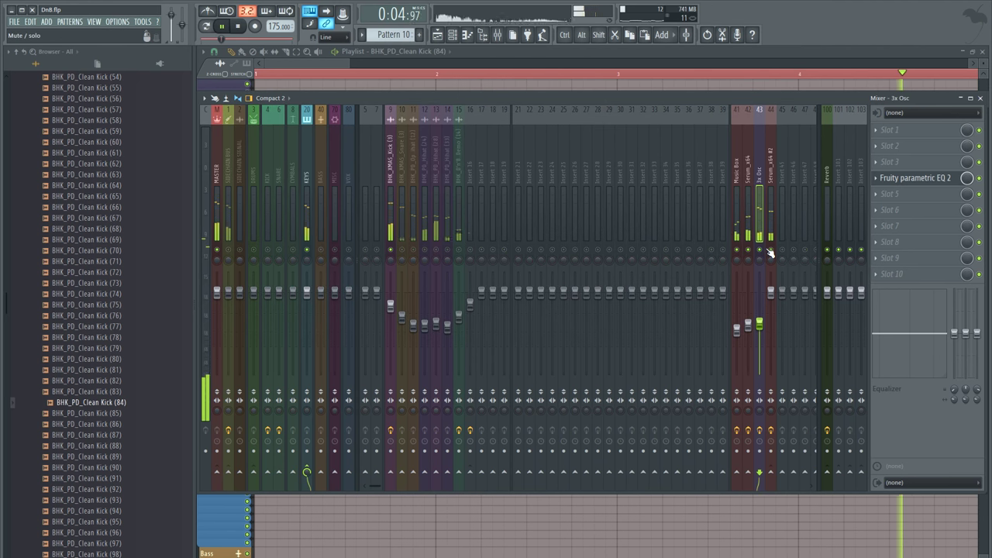
Unmute the SIDECHAIN BUS track, load Fruity Limiter in slot 7 of the KEYS track and switch it to compressor mode
{"action": "left_click", "coordinate": [305, 181]}
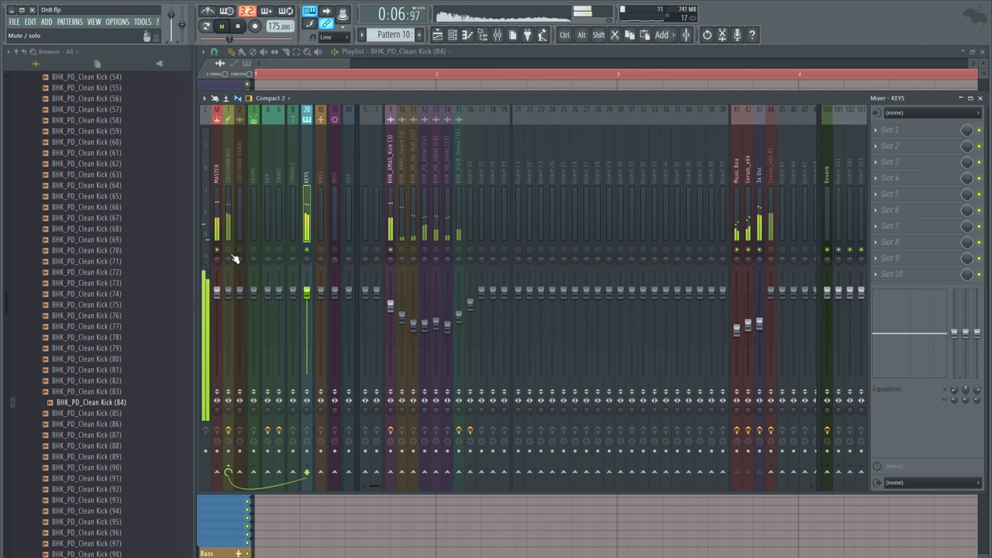
{"action": "left_click", "coordinate": [931, 230]}
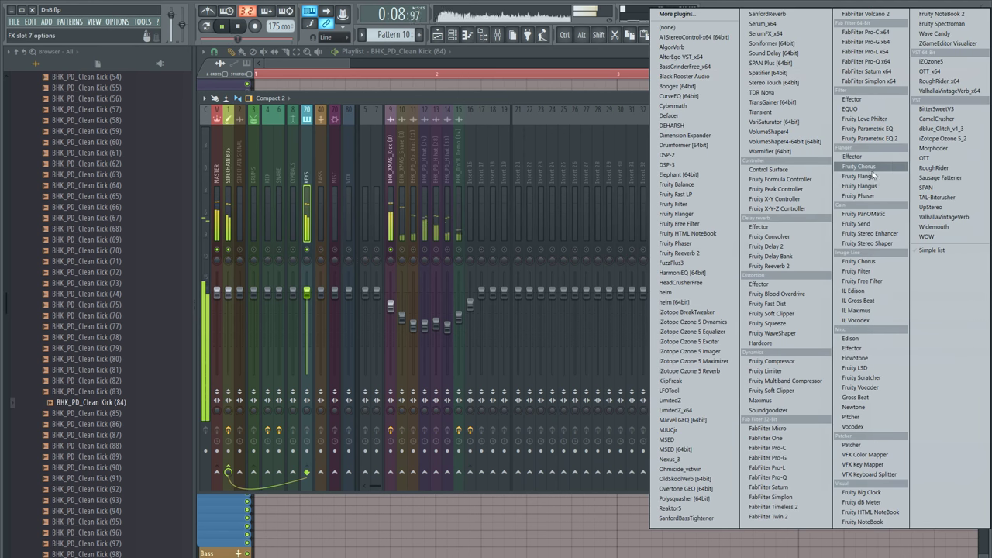
{"action": "left_click", "coordinate": [768, 372]}
{"action": "key", "text": "space"}
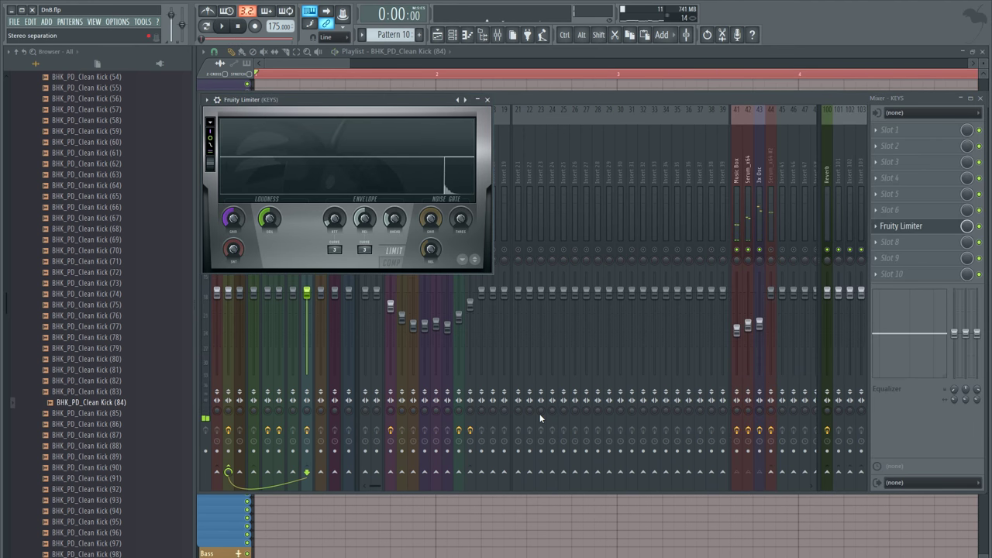
{"action": "left_click", "coordinate": [393, 262]}
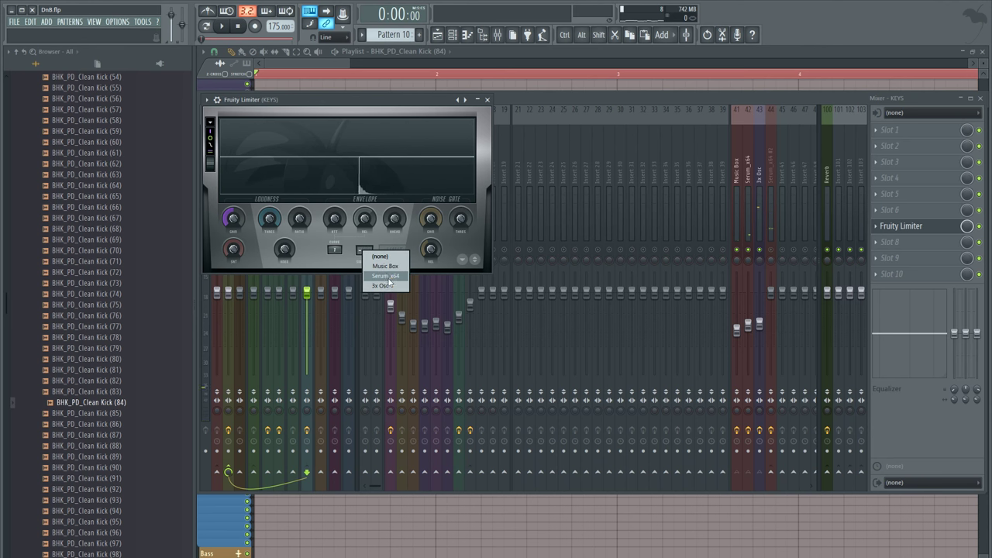
{"action": "left_click", "coordinate": [552, 95]}
Sidechain the BHK_XMAS_Kick (3) mixer track to the KEYS track
{"action": "left_click", "coordinate": [392, 162]}
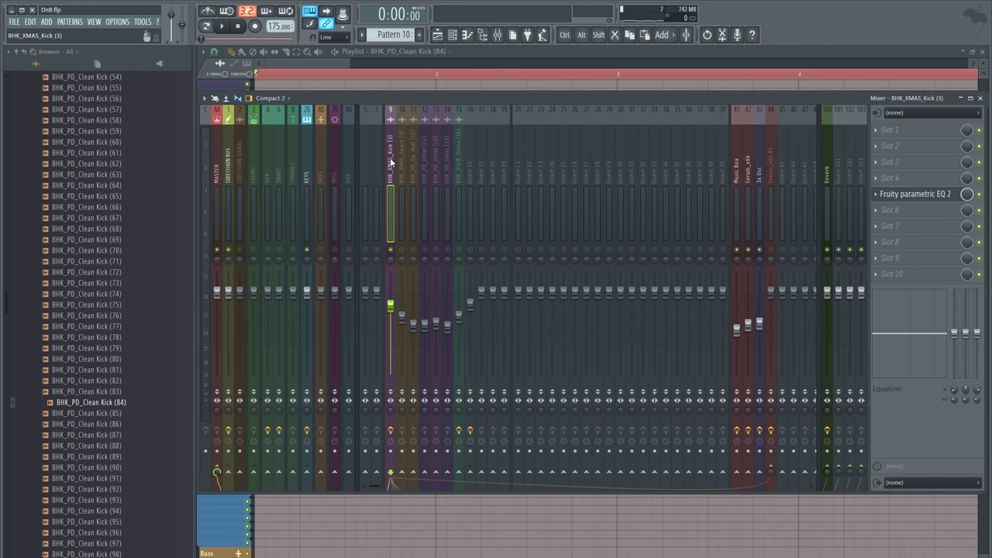
{"action": "right_click", "coordinate": [309, 473]}
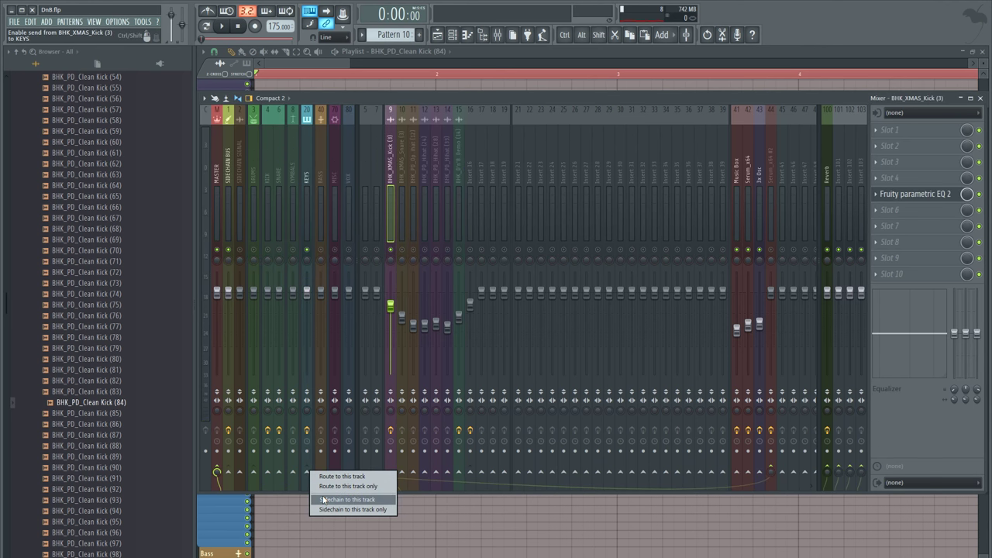
{"action": "left_click", "coordinate": [324, 500]}
Give the KEYS track's Fruity Limiter the kick sidechain input, a low threshold and a ratio of about 4.6:1, and unmute all tracks
{"action": "left_click", "coordinate": [308, 178]}
{"action": "left_click", "coordinate": [930, 226]}
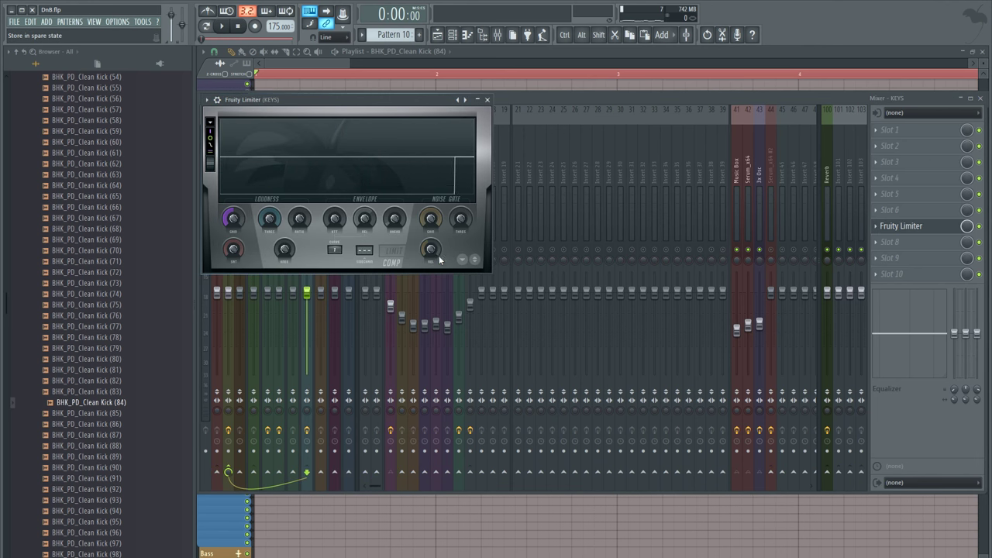
{"action": "left_click", "coordinate": [364, 252]}
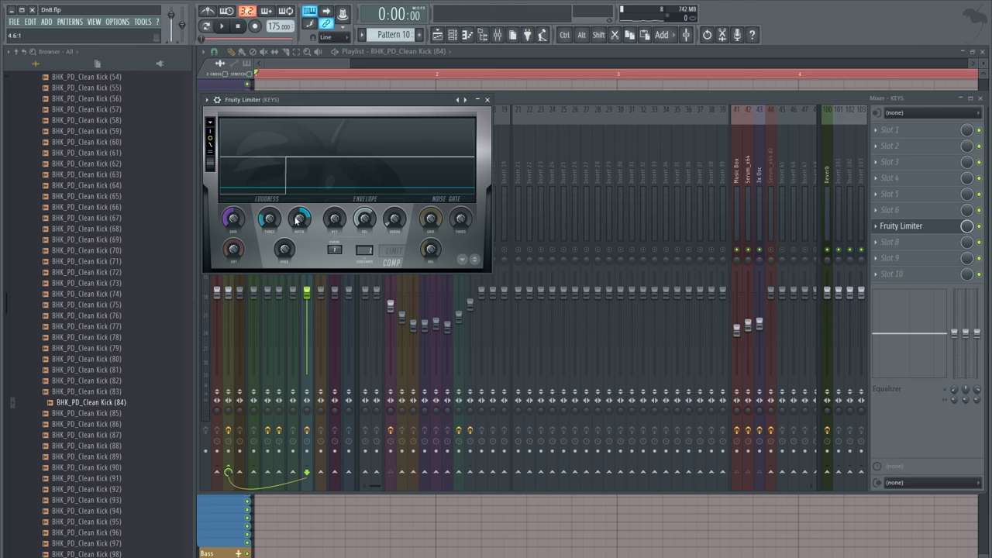
{"action": "key", "text": "space"}
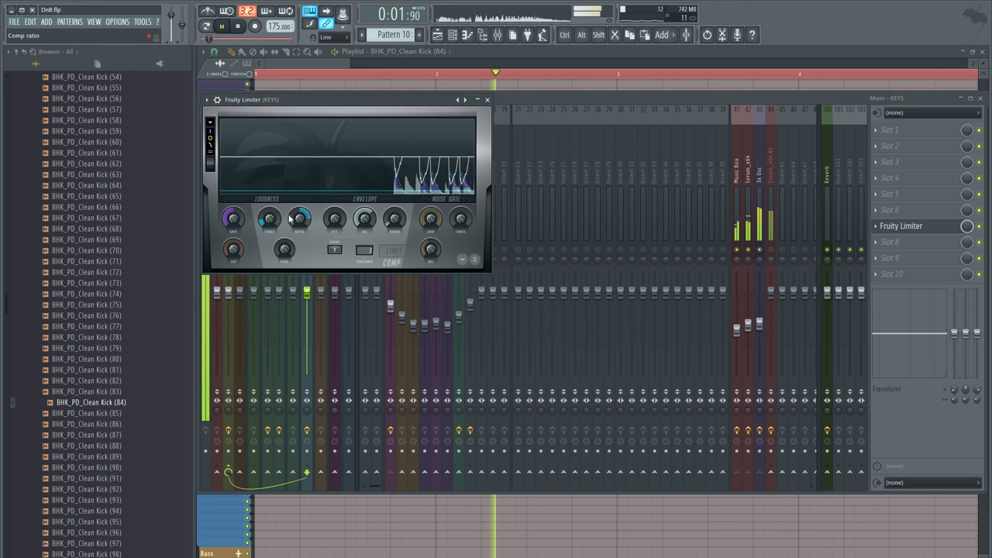
{"action": "right_click", "coordinate": [609, 251]}
{"action": "right_click", "coordinate": [609, 252]}
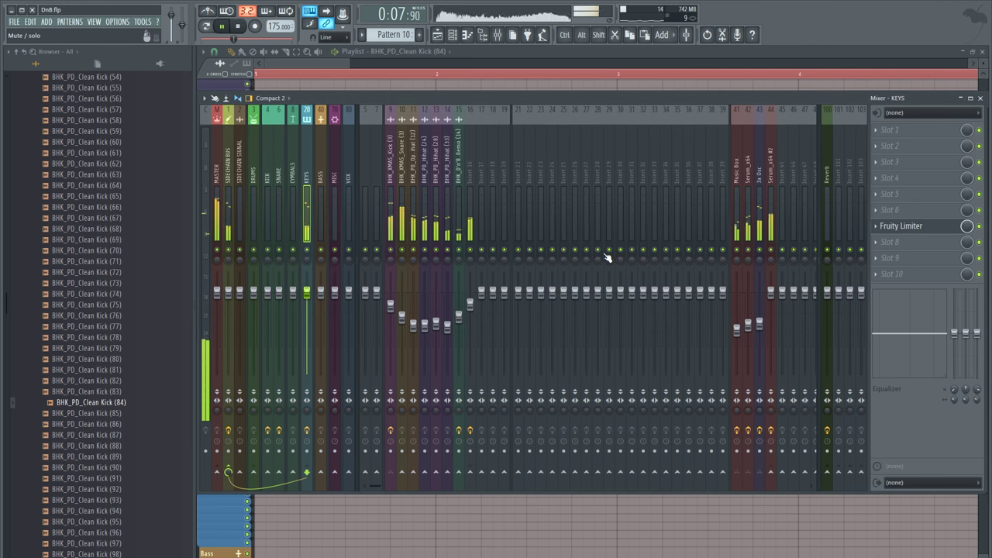
Adjust the KEYS compressor threshold to about -18.2 dB and raise the Music Box fader to about -9.5 dB
{"action": "left_click", "coordinate": [904, 230]}
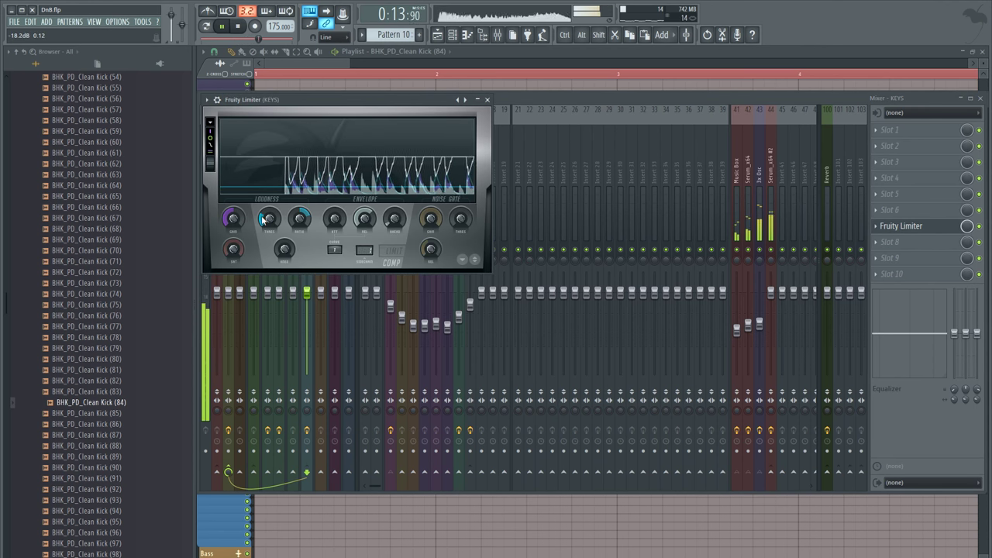
{"action": "left_click_drag", "start_coordinate": [738, 328], "coordinate": [738, 316]}
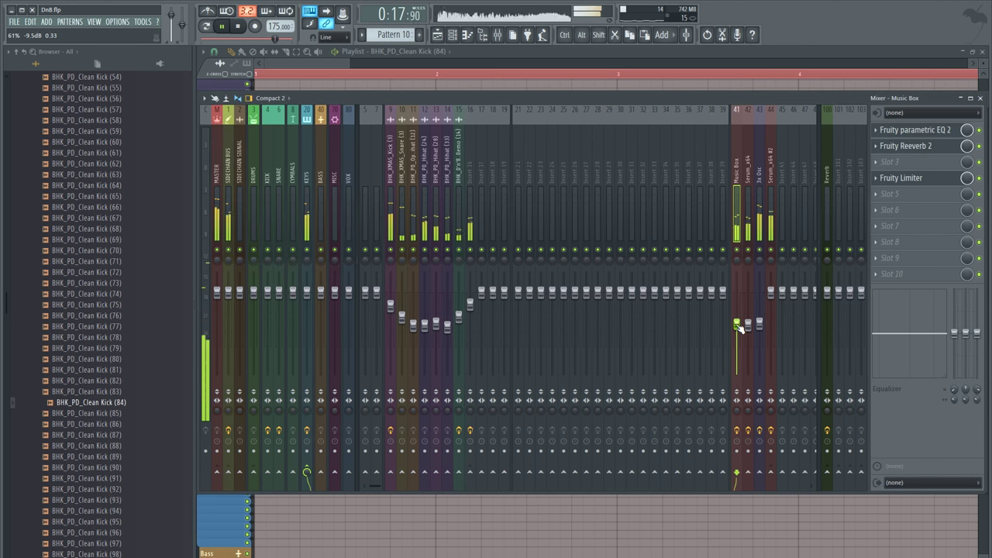
{"action": "key", "text": "F9"}
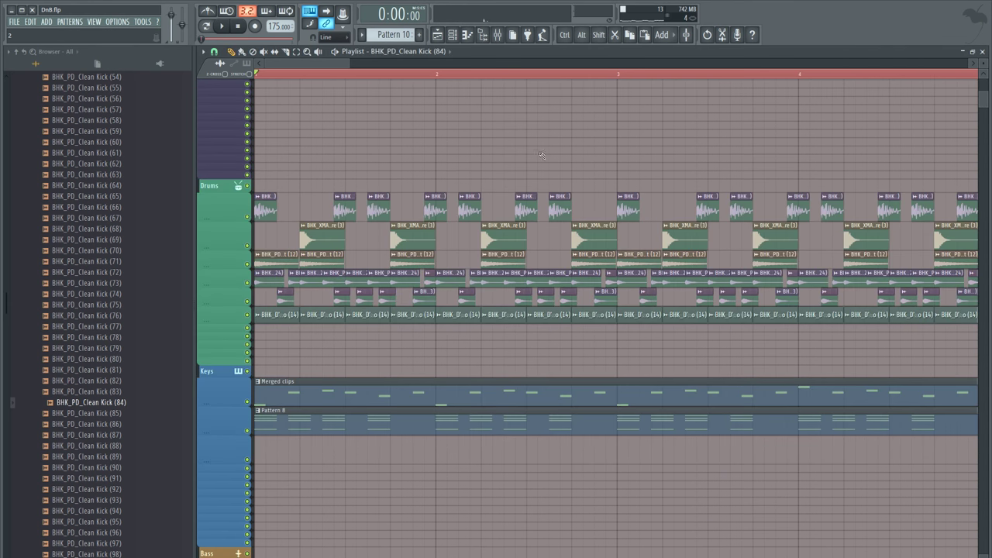
Open the Music Box notes of the first Merged clips pattern in the piano roll
{"action": "scroll", "coordinate": [566, 76], "scroll_direction": "down", "scroll_amount": 6}
{"action": "scroll", "coordinate": [566, 78], "scroll_direction": "down", "scroll_amount": 5}
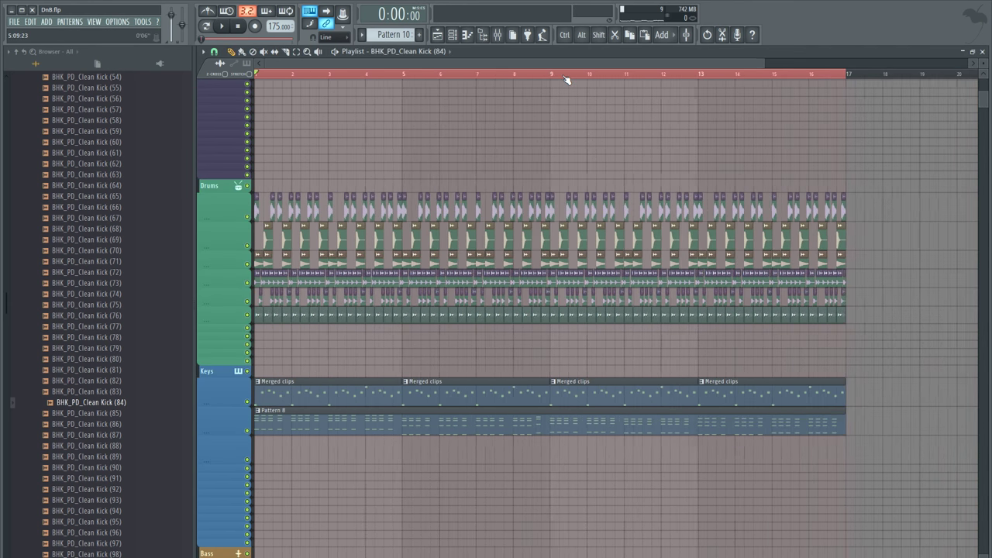
{"action": "double_click", "coordinate": [291, 397]}
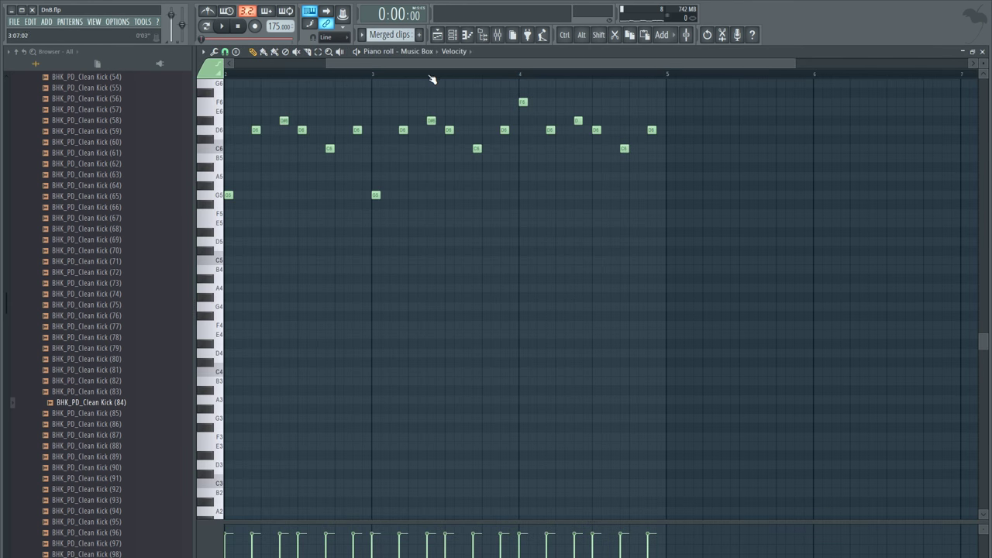
Delete all Music Box notes except the first G5 at the start of bar 1
{"action": "scroll", "coordinate": [433, 79], "scroll_direction": "down", "scroll_amount": 3}
{"action": "scroll", "coordinate": [434, 225], "scroll_direction": "up", "scroll_amount": 4}
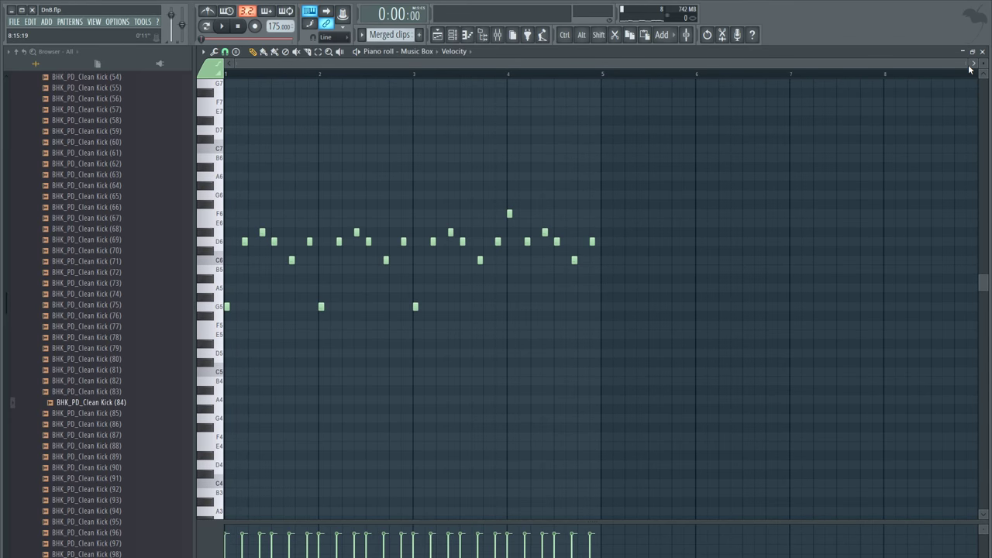
{"action": "left_click_drag", "start_coordinate": [969, 68], "coordinate": [644, 109]}
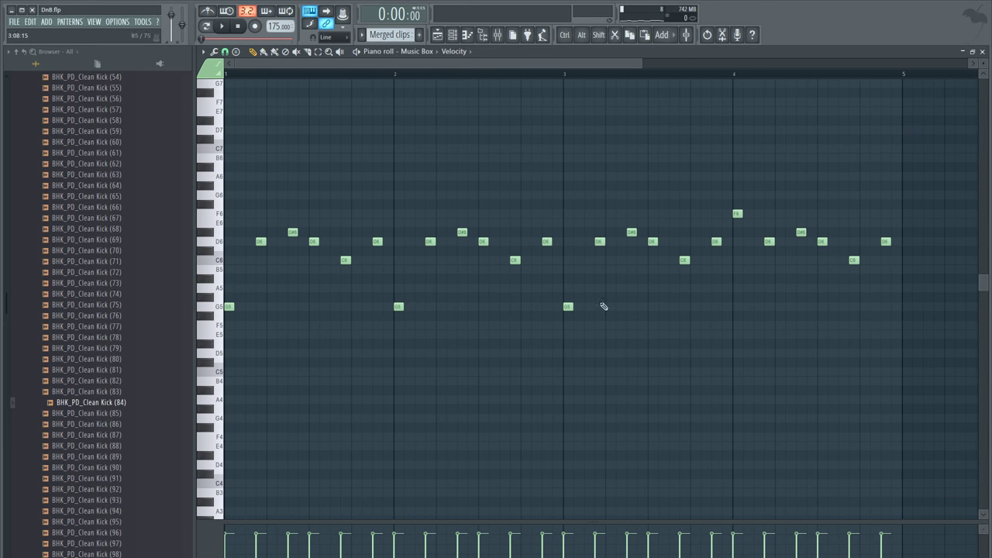
{"action": "left_click_drag", "start_coordinate": [908, 356], "coordinate": [261, 155]}
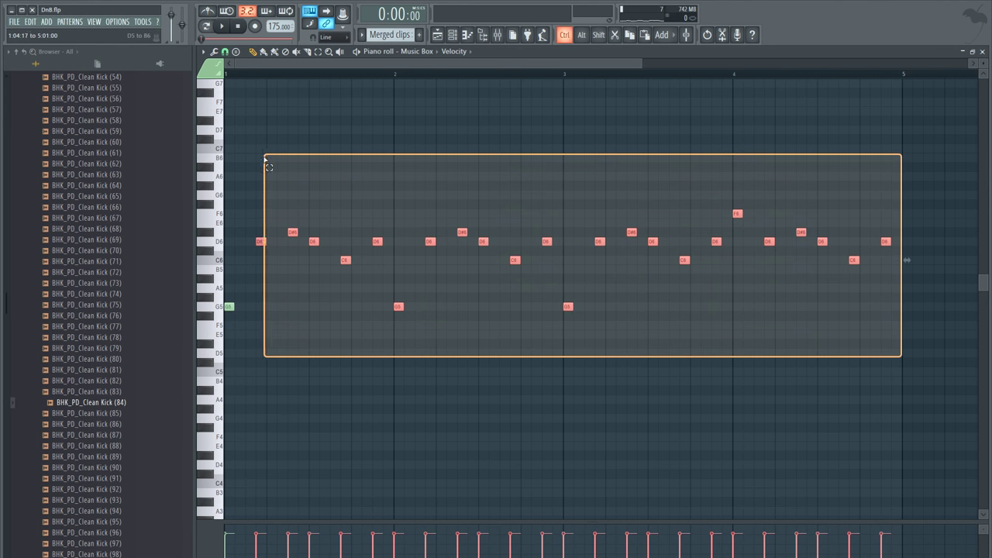
{"action": "key", "text": "shift+m"}
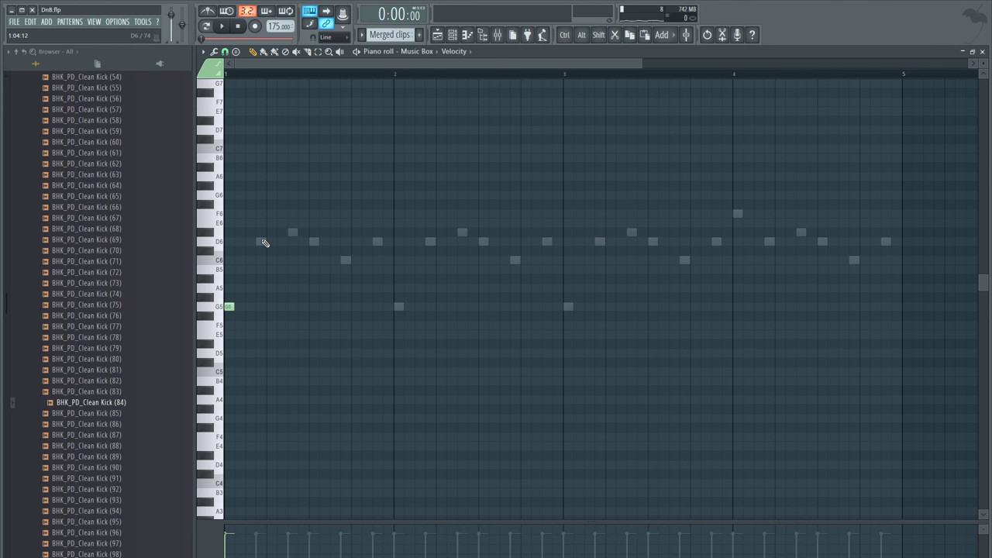
{"action": "key", "text": "ctrl+a"}
{"action": "key", "text": "Delete"}
{"action": "left_click", "coordinate": [418, 51]}
{"action": "left_click", "coordinate": [460, 167]}
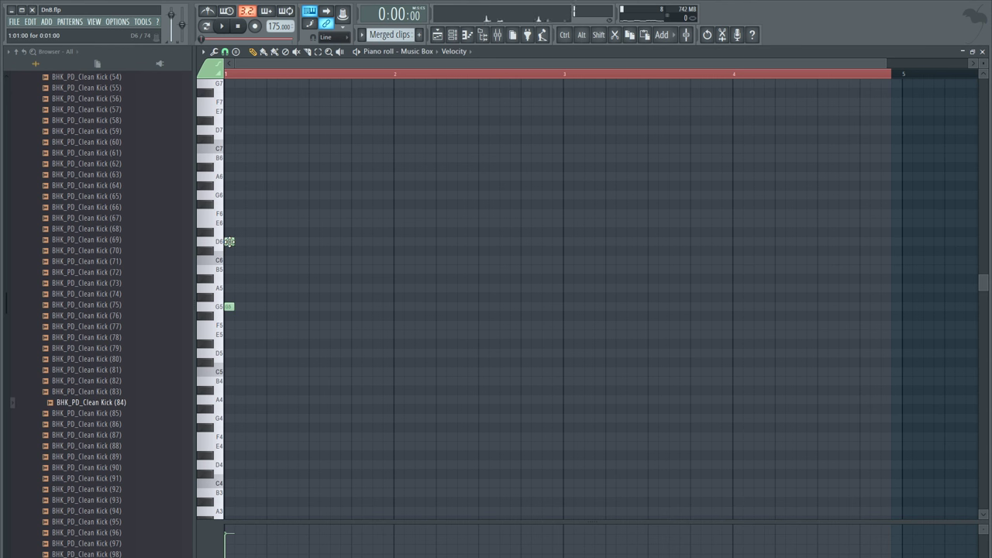
Replace the G5 with D6 on beat 1 of bar 1 and add C6 half a beat after it, testing the notes in playback
{"action": "key", "text": "space"}
{"action": "right_click", "coordinate": [231, 307]}
{"action": "key", "text": "space"}
{"action": "key", "text": "space"}
{"action": "left_click", "coordinate": [272, 233]}
{"action": "key", "text": "space"}
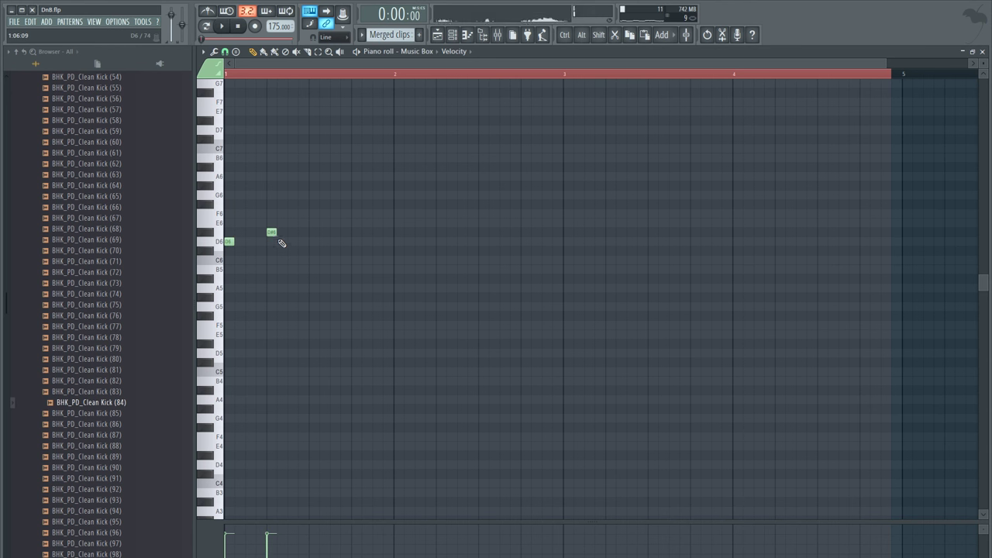
{"action": "left_click", "coordinate": [295, 279]}
{"action": "key", "text": "space"}
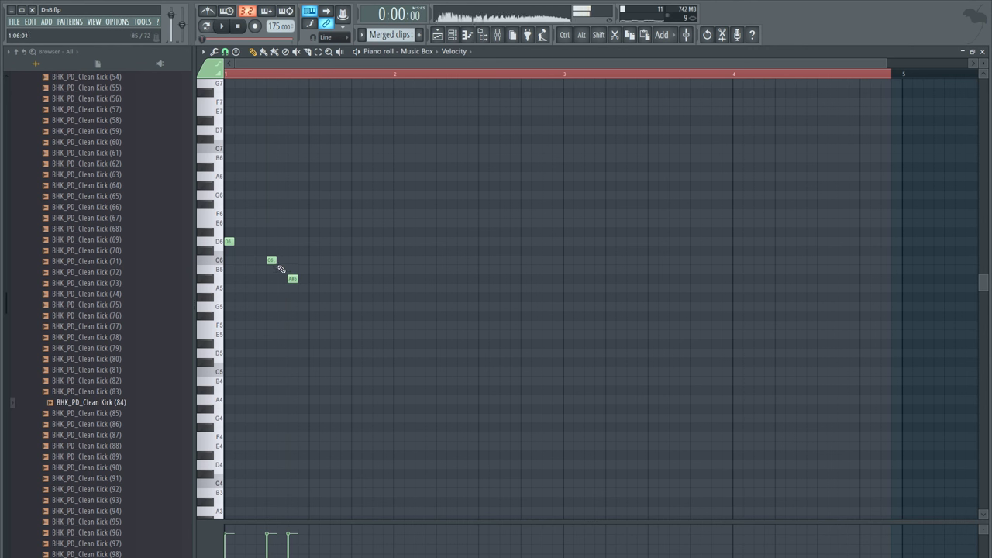
{"action": "left_click_drag", "start_coordinate": [257, 262], "coordinate": [246, 262]}
{"action": "key", "text": "space"}
{"action": "key", "text": "space"}
{"action": "right_click", "coordinate": [292, 280]}
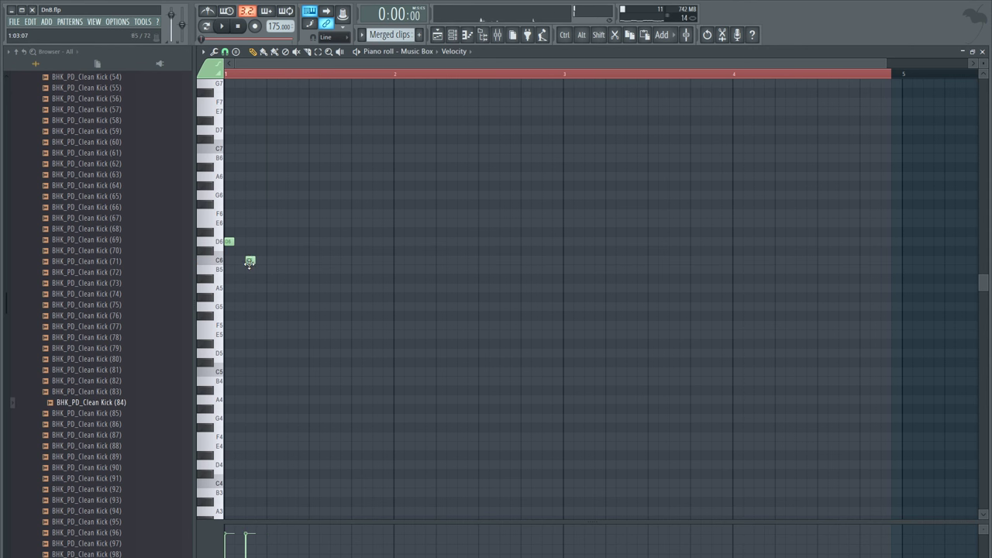
Continue the bar 1 melody with G5 on beat 2, C6 half a beat after it, and D6 in the second half of beat 3
{"action": "key", "text": "space"}
{"action": "key", "text": "space"}
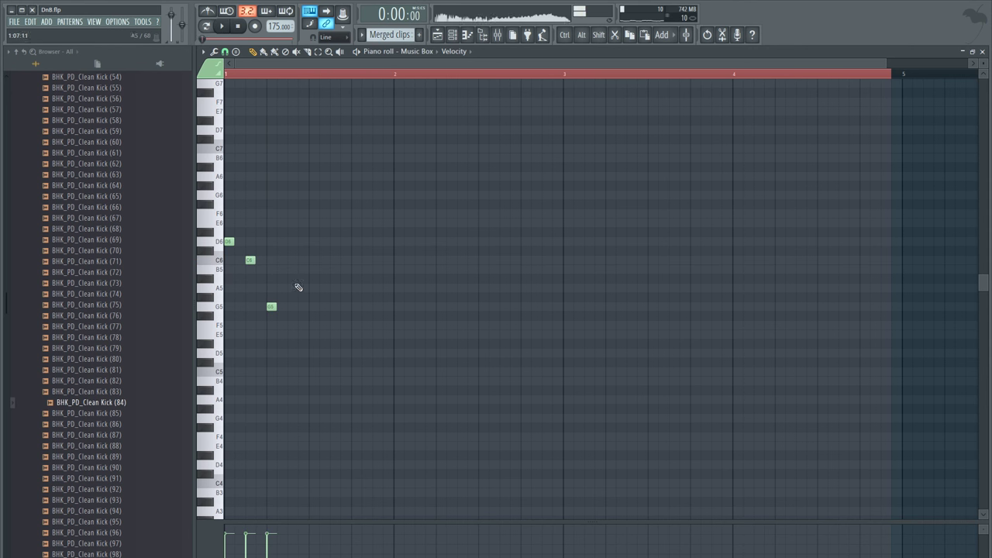
{"action": "left_click", "coordinate": [293, 259]}
{"action": "key", "text": "space"}
{"action": "key", "text": "space"}
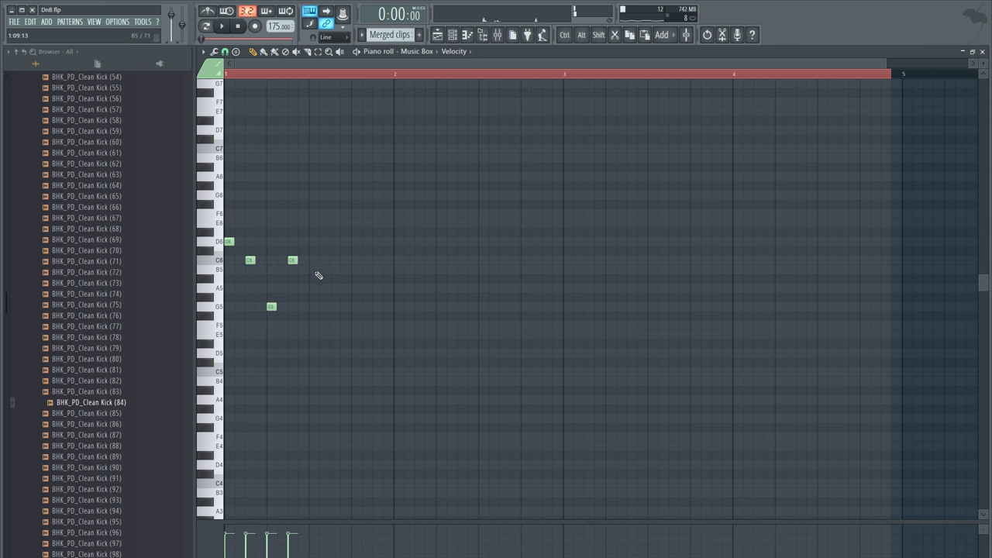
{"action": "key", "text": "space"}
{"action": "key", "text": "space"}
{"action": "key", "text": "space"}
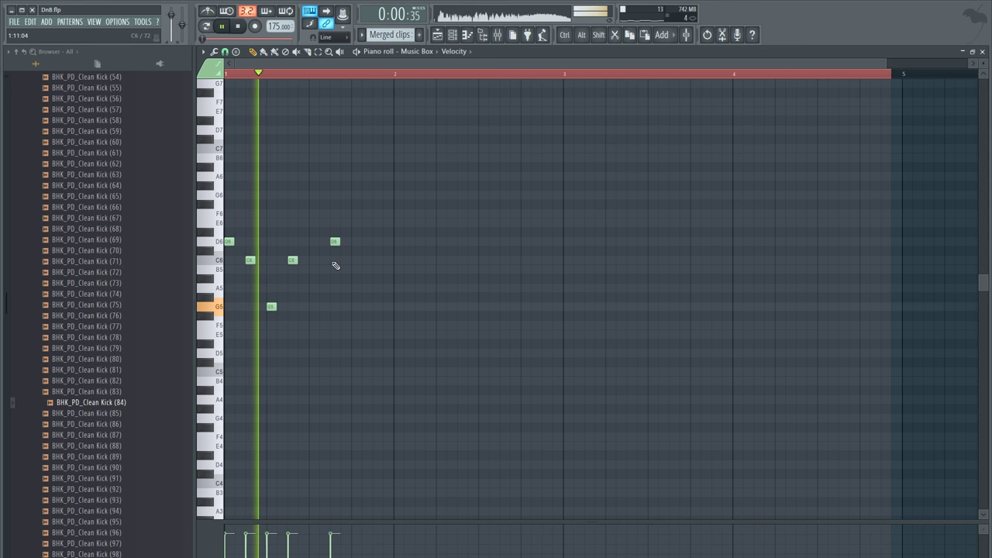
Add a D#6 note in the second half of beat 4 of bar 1 and play the melody
{"action": "key", "text": "space"}
{"action": "key", "text": "space"}
{"action": "left_click", "coordinate": [377, 233]}
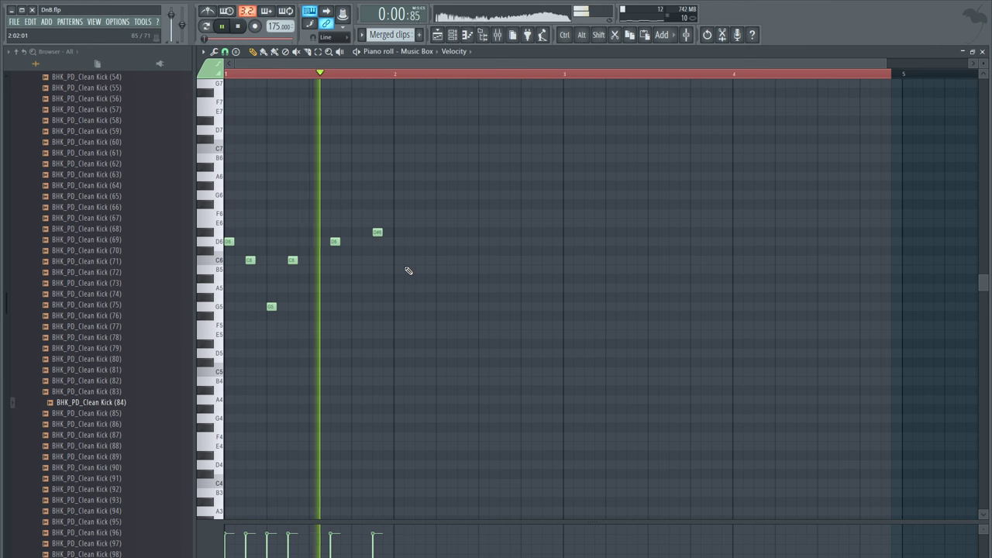
{"action": "key", "text": "space"}
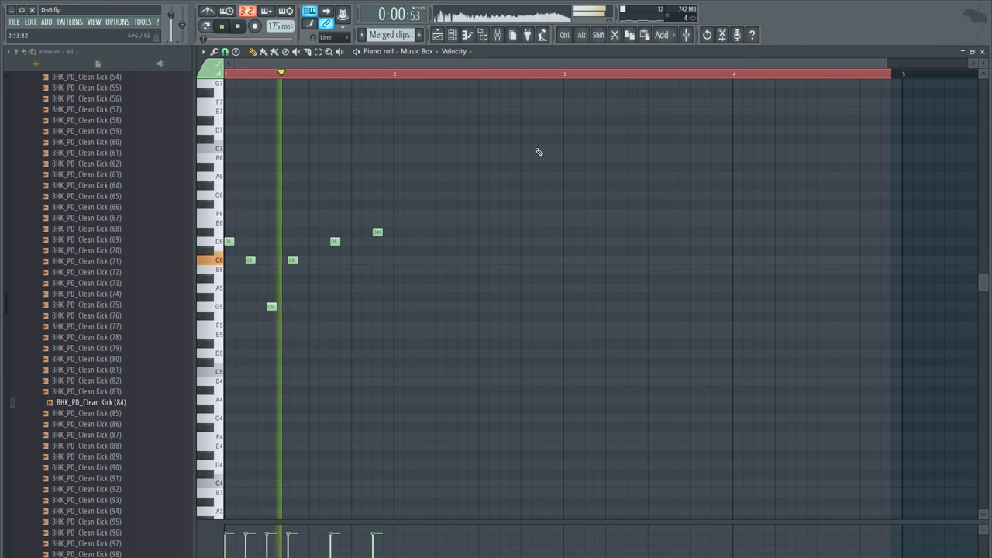
Check the Music Box in the mixer during playback and reposition the melody's D#6 to beat 4 of bar 1
{"action": "key", "text": "F9"}
{"action": "key", "text": "space"}
{"action": "key", "text": "space"}
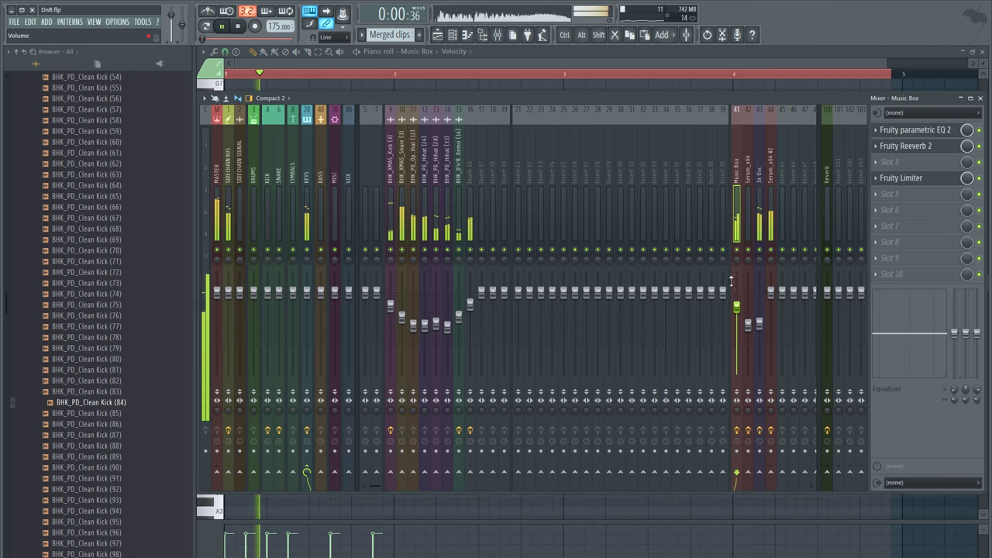
{"action": "key", "text": "F9"}
{"action": "key", "text": "space"}
{"action": "left_click_drag", "start_coordinate": [378, 233], "coordinate": [388, 233]}
{"action": "key", "text": "space"}
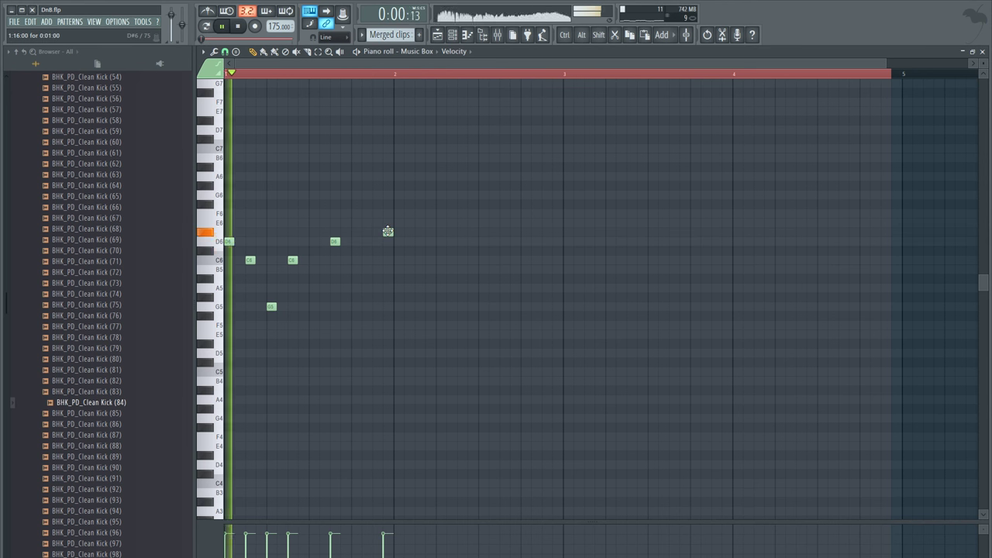
{"action": "key", "text": "space"}
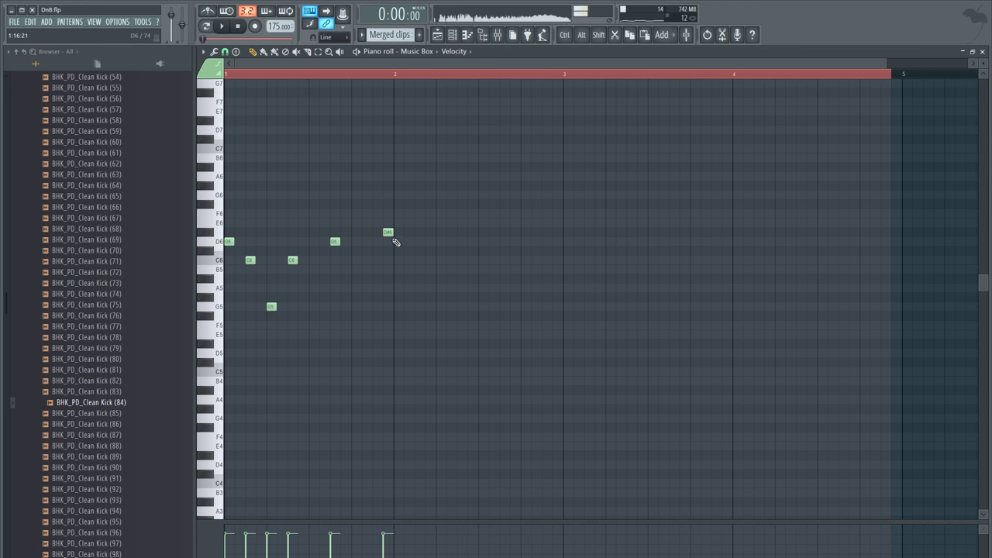
{"action": "left_click_drag", "start_coordinate": [391, 235], "coordinate": [360, 235]}
{"action": "key", "text": "space"}
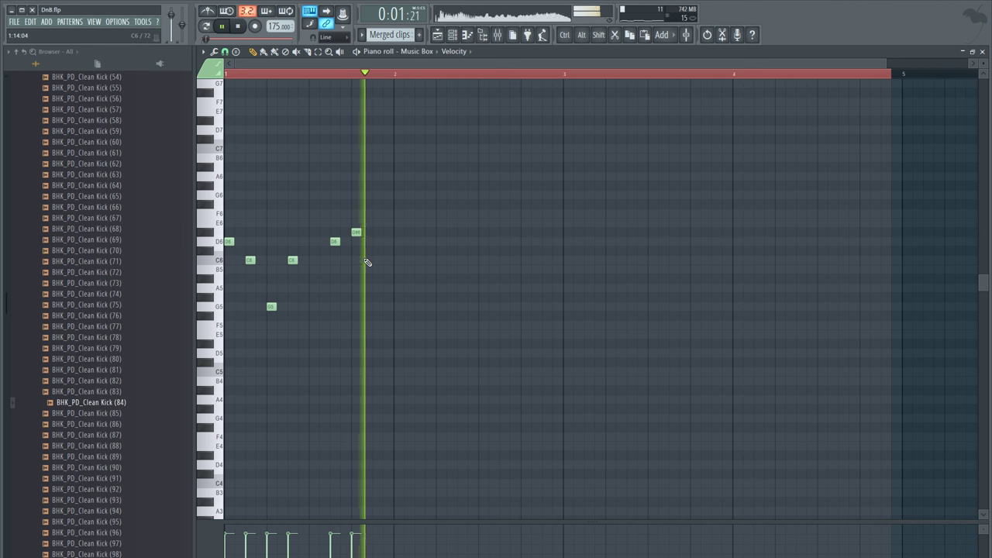
{"action": "key", "text": "space"}
Copy the six-note Music Box phrase from bar 1 to the start of bar 3 and play it back
{"action": "left_click_drag", "start_coordinate": [552, 377], "coordinate": [224, 189]}
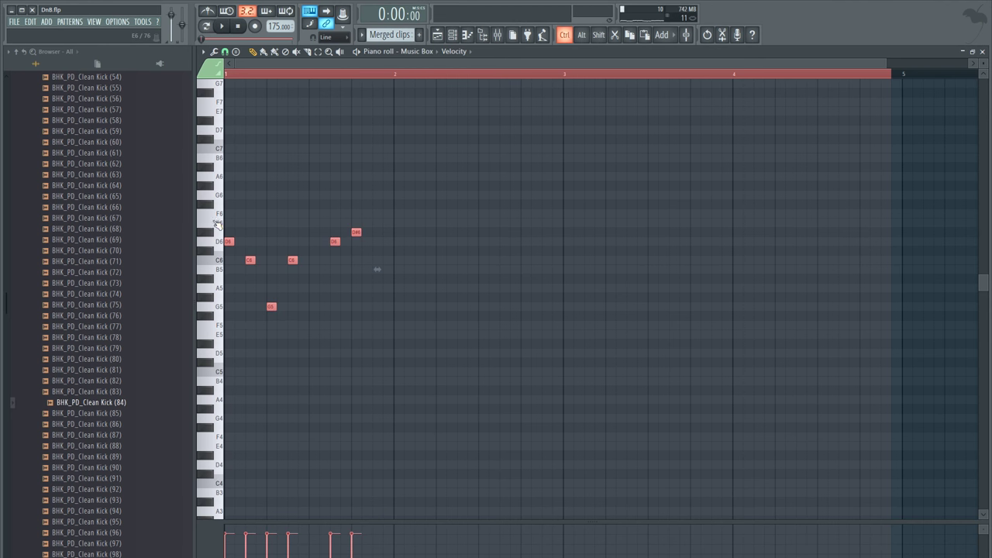
{"action": "left_click_drag", "start_coordinate": [569, 249], "coordinate": [569, 242]}
{"action": "key", "text": "space"}
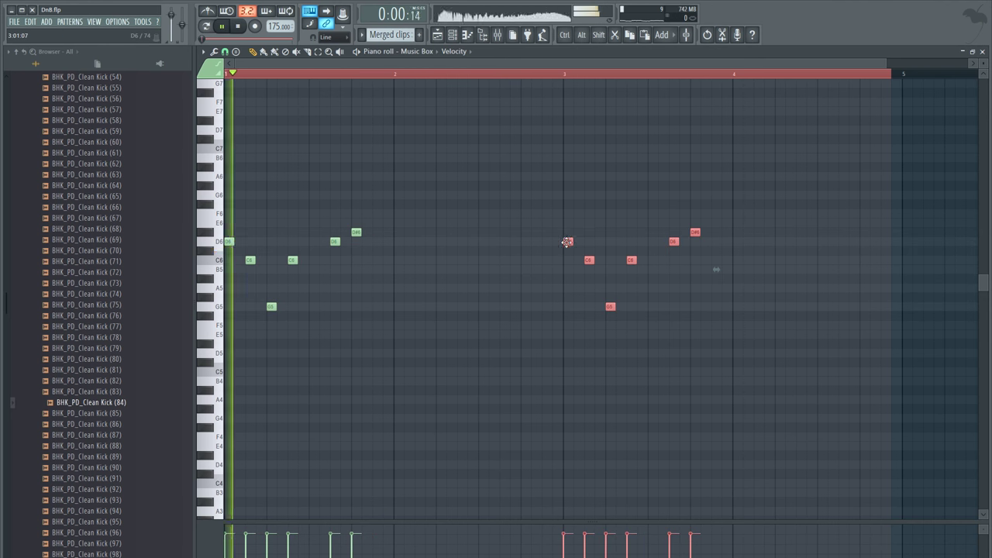
{"action": "left_click", "coordinate": [603, 162], "text": "ctrl"}
{"action": "scroll", "coordinate": [639, 73], "scroll_direction": "down", "scroll_amount": 4}
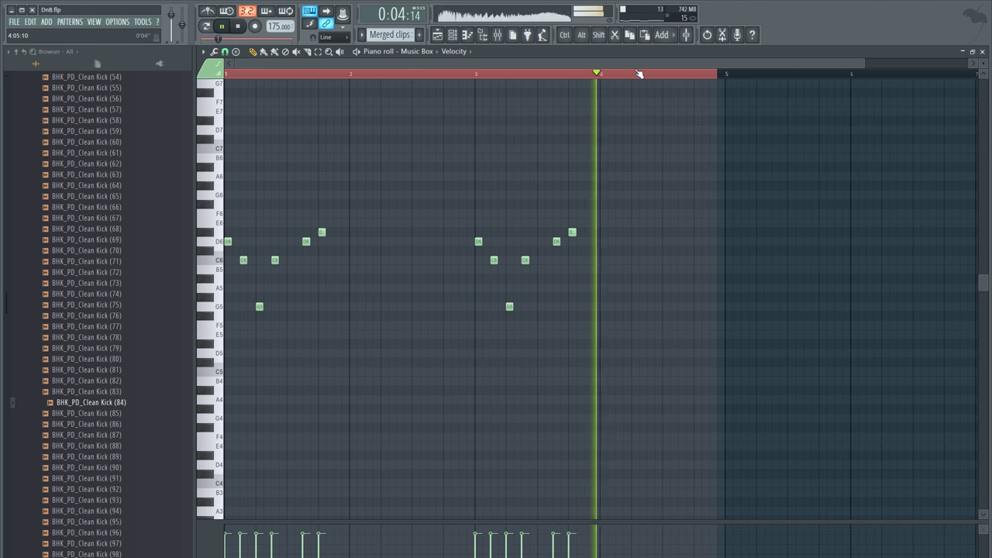
{"action": "scroll", "coordinate": [640, 73], "scroll_direction": "down", "scroll_amount": 3}
In the 3x Osc track's Fruity parametric EQ 2, ease the high-shelf cut and move the low shelf to about 156 Hz
{"action": "key", "text": "F5"}
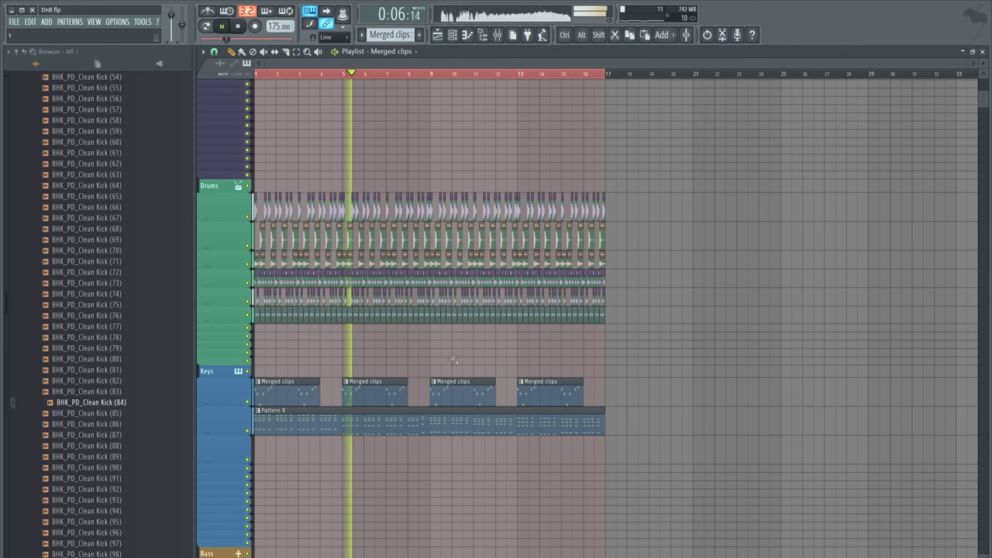
{"action": "scroll", "coordinate": [488, 159], "scroll_direction": "down", "scroll_amount": 2}
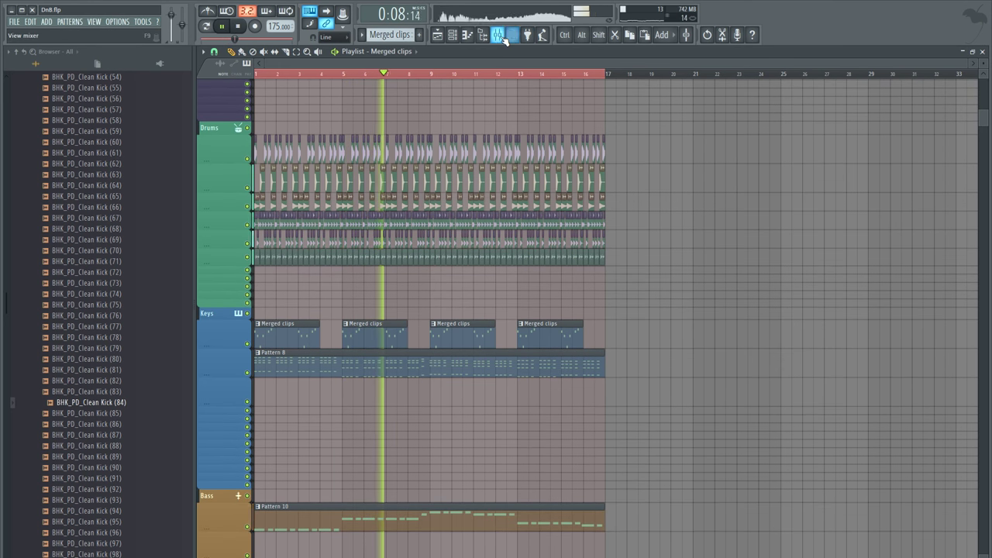
{"action": "key", "text": "F9"}
{"action": "left_click", "coordinate": [760, 178]}
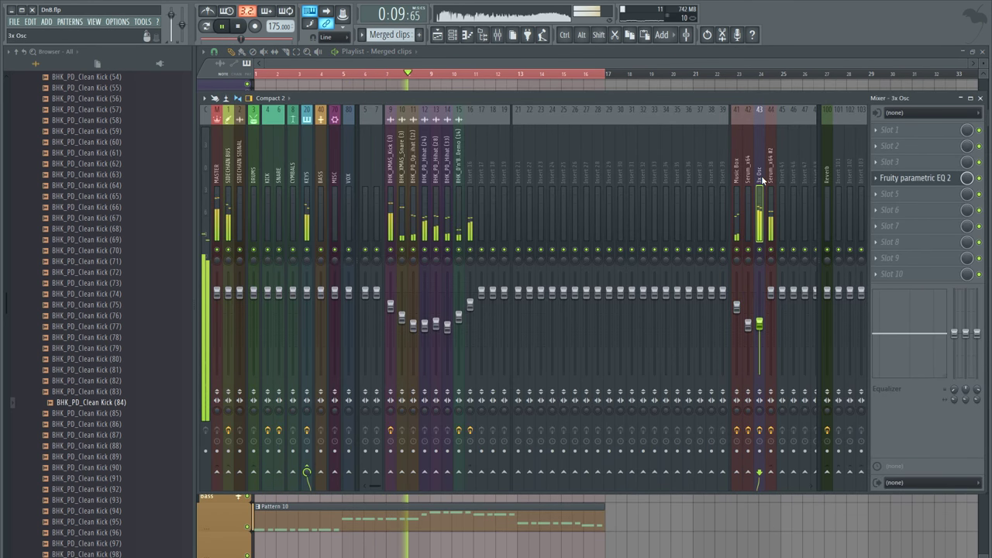
{"action": "left_click", "coordinate": [904, 182]}
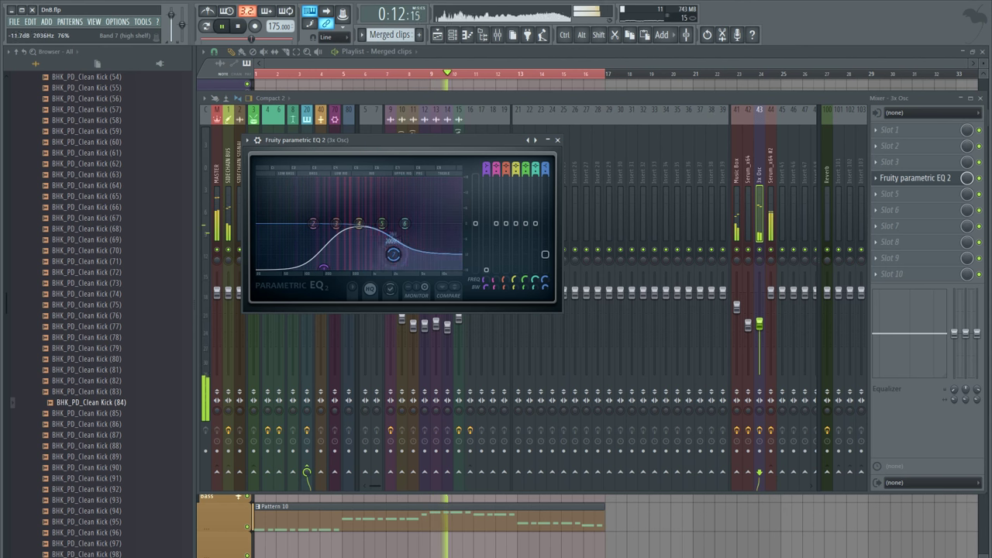
{"action": "left_click_drag", "start_coordinate": [411, 259], "coordinate": [406, 237]}
{"action": "left_click_drag", "start_coordinate": [324, 268], "coordinate": [318, 268]}
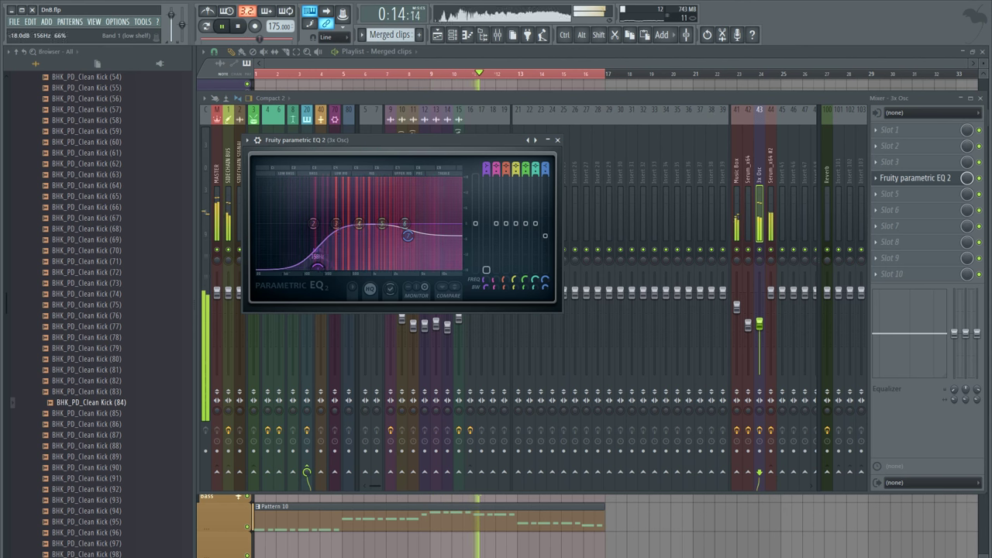
{"action": "left_click_drag", "start_coordinate": [415, 246], "coordinate": [389, 210]}
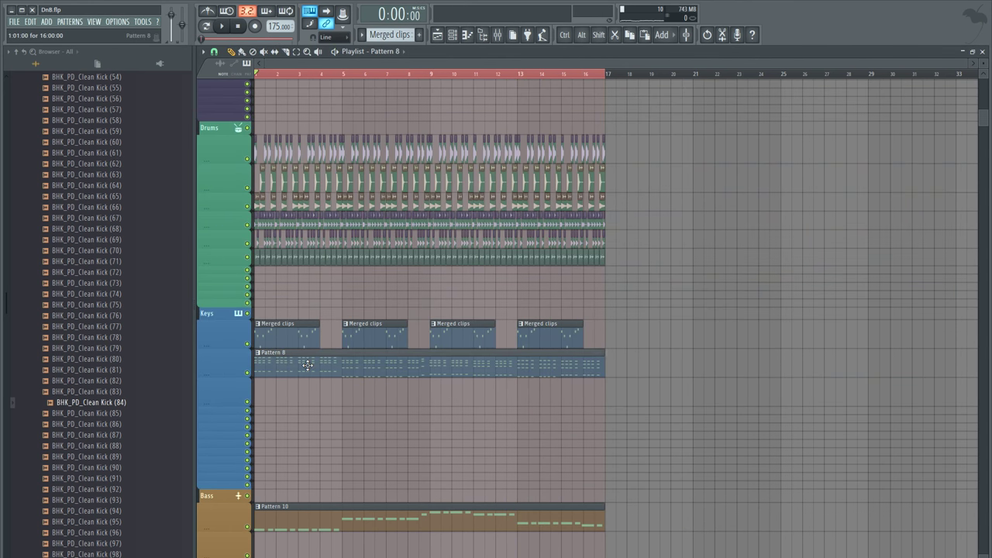
Open Pattern 8's 3x Osc chords in the piano roll and extend all the notes with Quick Legato
{"action": "double_click", "coordinate": [308, 365]}
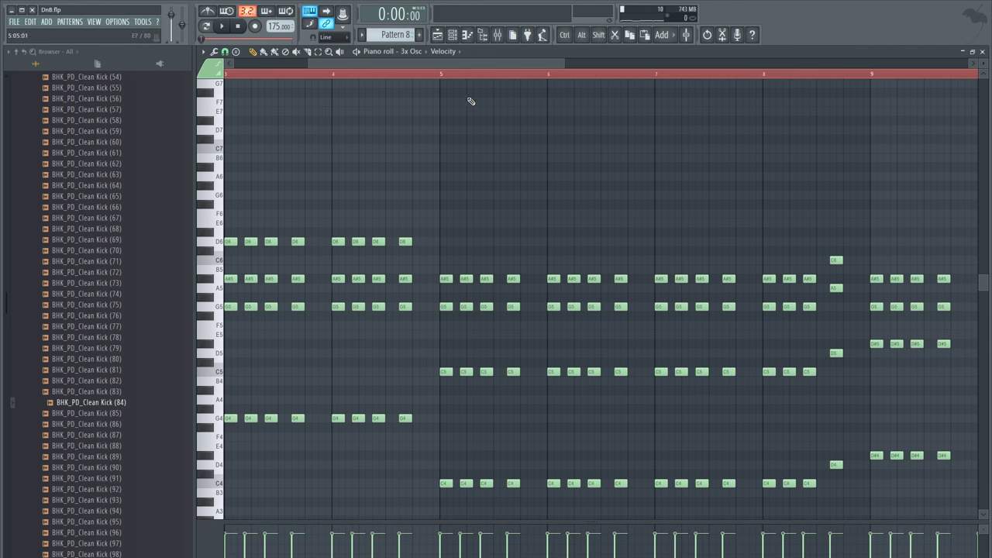
{"action": "scroll", "coordinate": [480, 78], "scroll_direction": "down", "scroll_amount": 3}
{"action": "scroll", "coordinate": [686, 287], "scroll_direction": "down", "scroll_amount": 4}
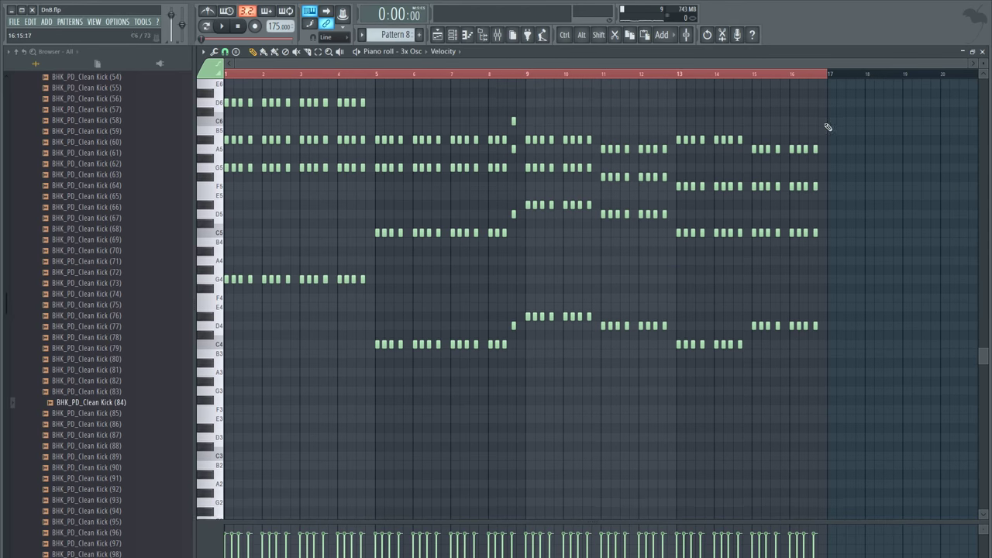
{"action": "scroll", "coordinate": [324, 76], "scroll_direction": "up", "scroll_amount": 5}
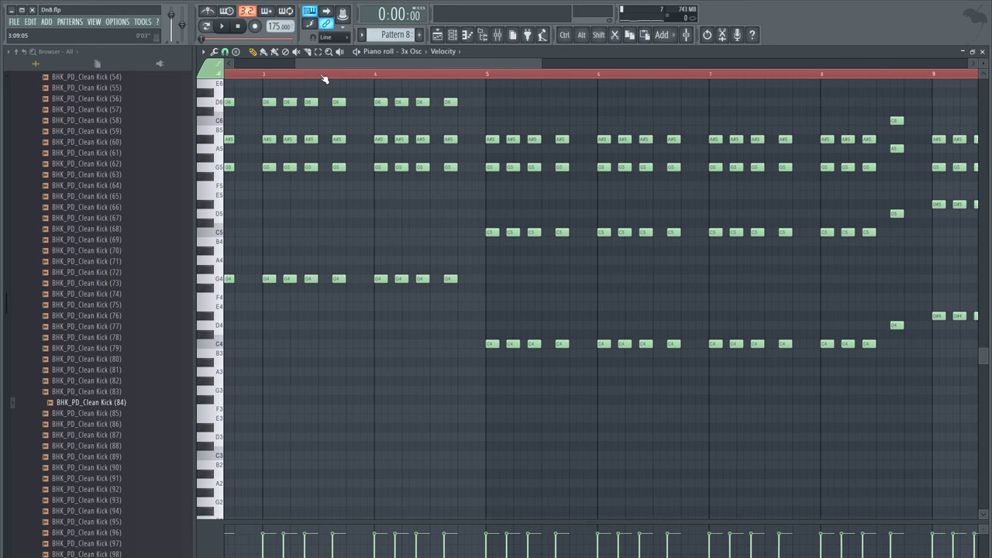
{"action": "scroll", "coordinate": [381, 257], "scroll_direction": "up", "scroll_amount": 4}
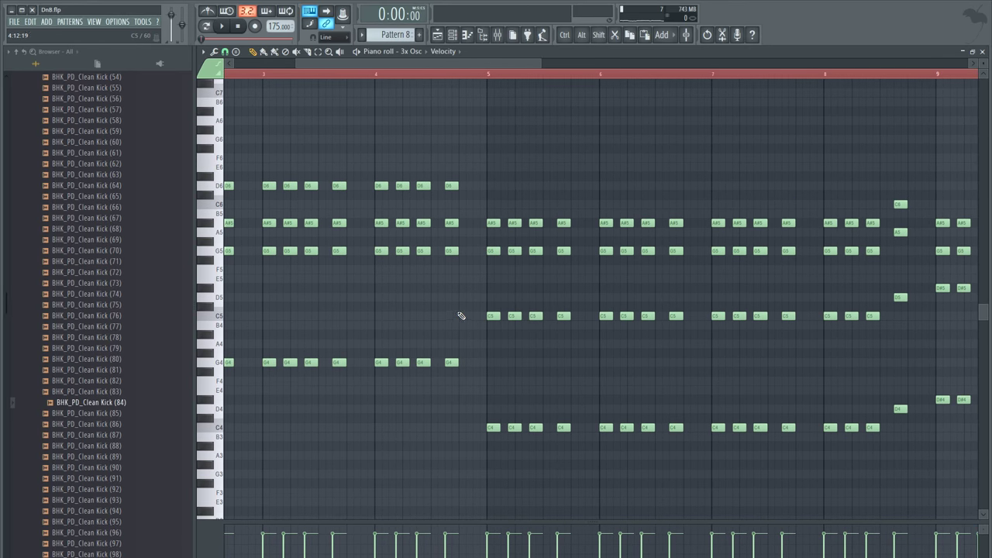
{"action": "scroll", "coordinate": [472, 78], "scroll_direction": "down", "scroll_amount": 4}
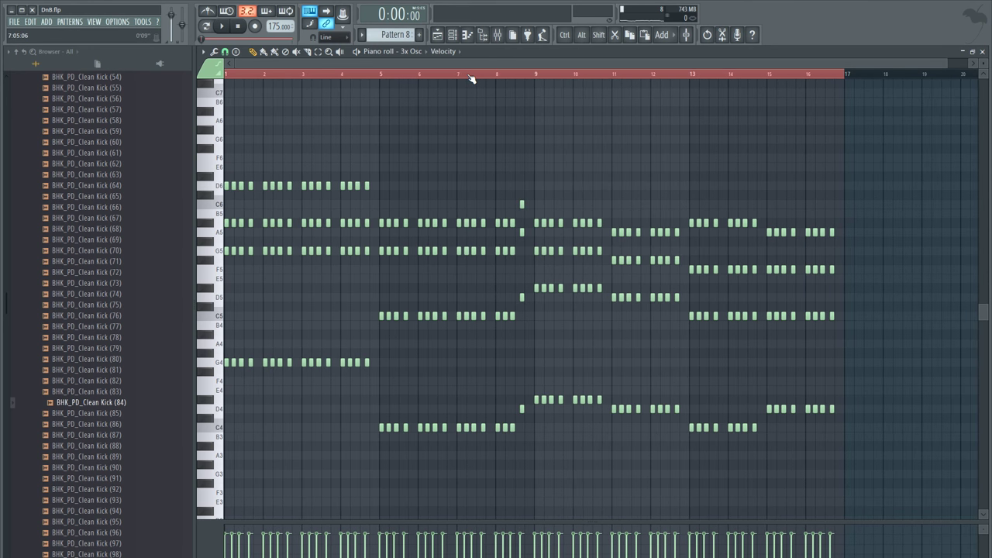
{"action": "scroll", "coordinate": [454, 76], "scroll_direction": "down", "scroll_amount": 2}
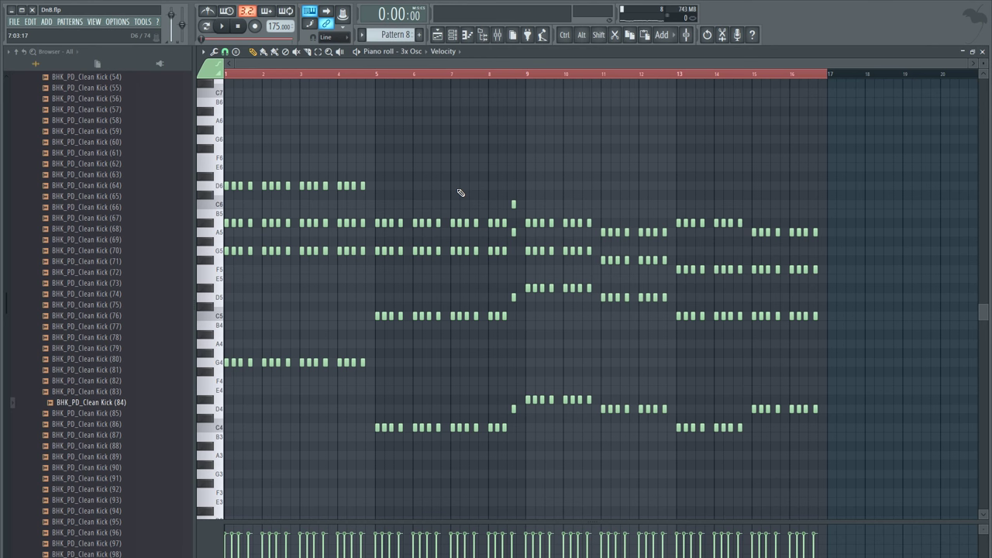
{"action": "key", "text": "ctrl+l"}
Play the lengthened chords with the 3x Osc mixer track soloed
{"action": "key", "text": "space"}
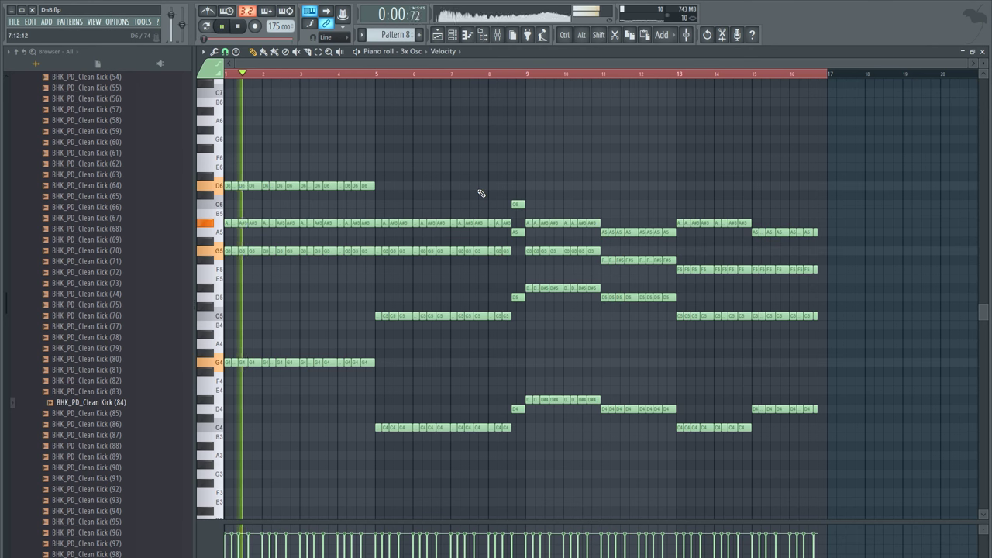
{"action": "key", "text": "F9"}
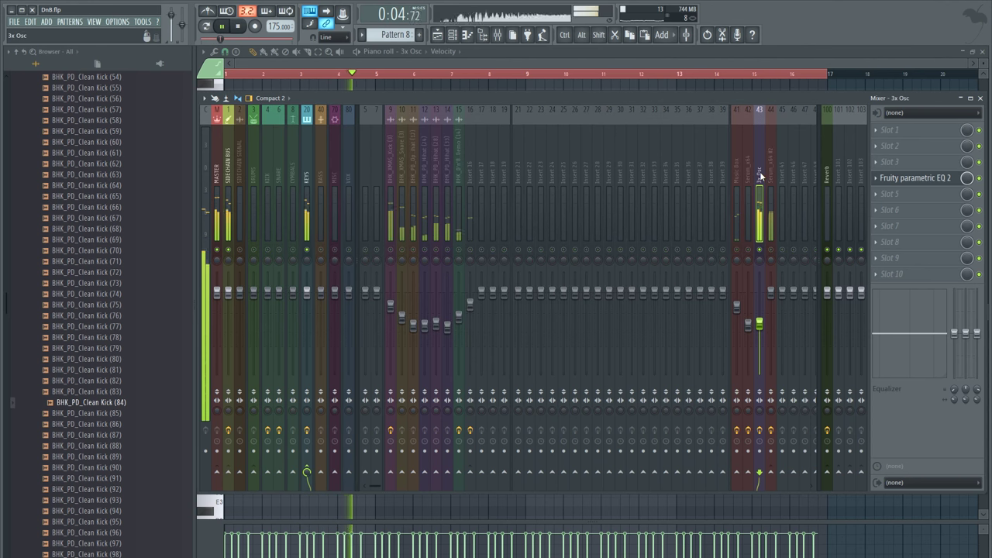
{"action": "key", "text": "space"}
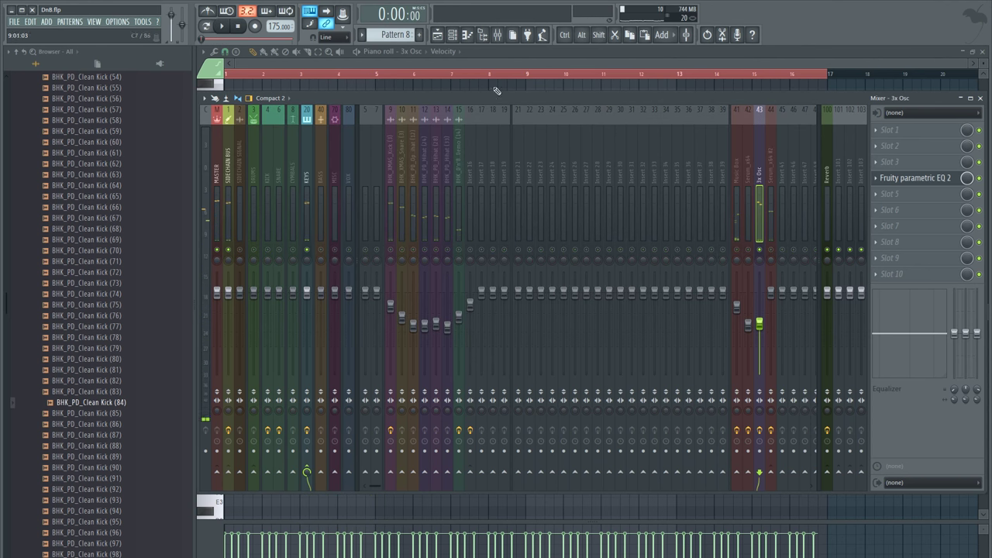
Open the 3x Osc instrument's oscillator settings and lower oscillator 3's stereo detune to about -25 cents while playing the pattern
{"action": "left_click", "coordinate": [452, 35]}
{"action": "left_click", "coordinate": [675, 224]}
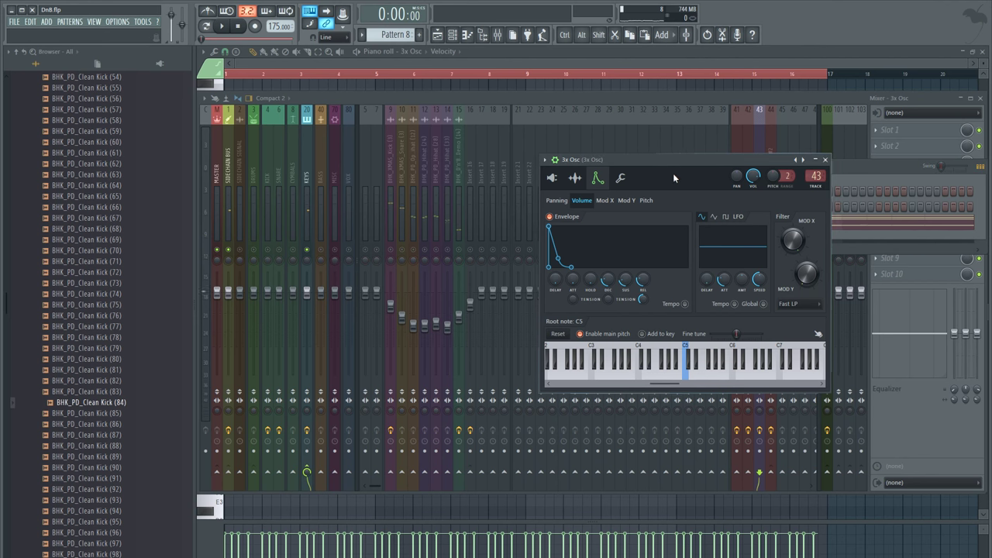
{"action": "left_click_drag", "start_coordinate": [674, 174], "coordinate": [581, 142]}
{"action": "left_click", "coordinate": [460, 145]}
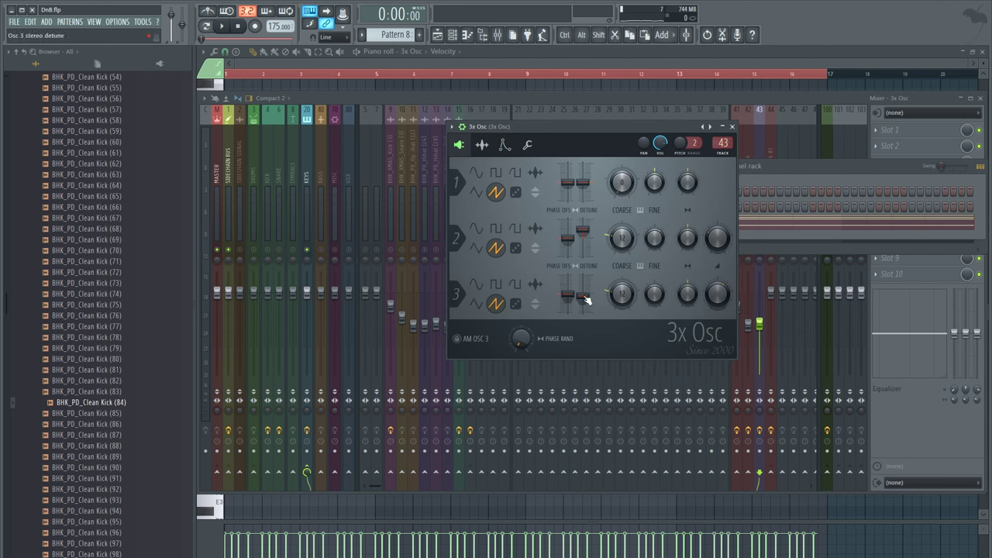
{"action": "key", "text": "space"}
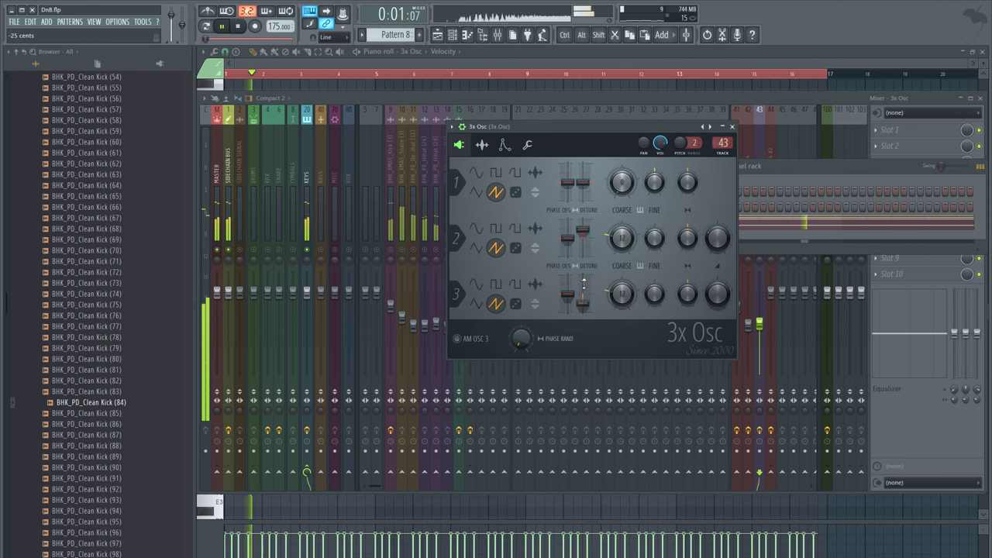
Set the 3x Osc channel's filter type to BP, raise the amount and speed of its sine volume LFO, and play the chords
{"action": "left_click", "coordinate": [529, 145]}
{"action": "left_click", "coordinate": [505, 145]}
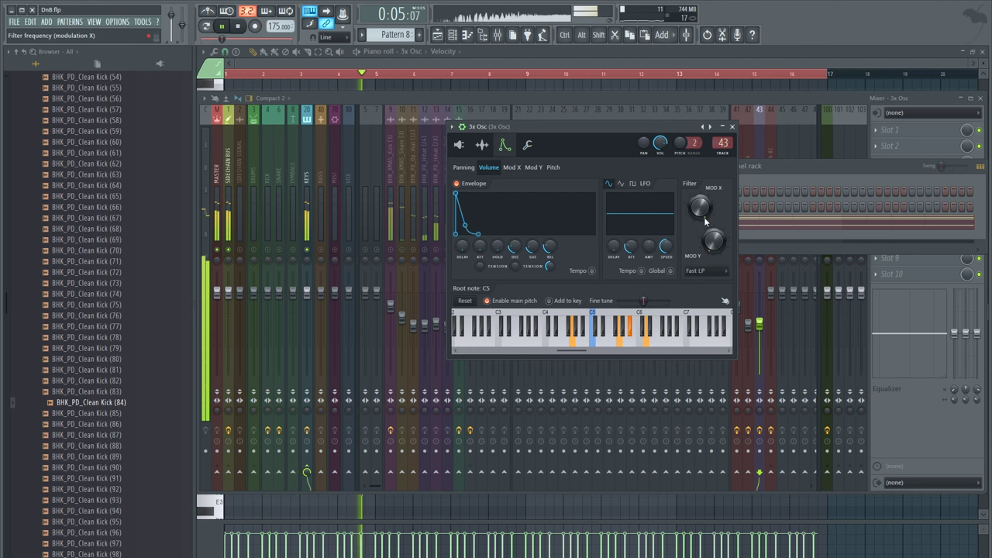
{"action": "key", "text": "space"}
{"action": "left_click", "coordinate": [714, 273]}
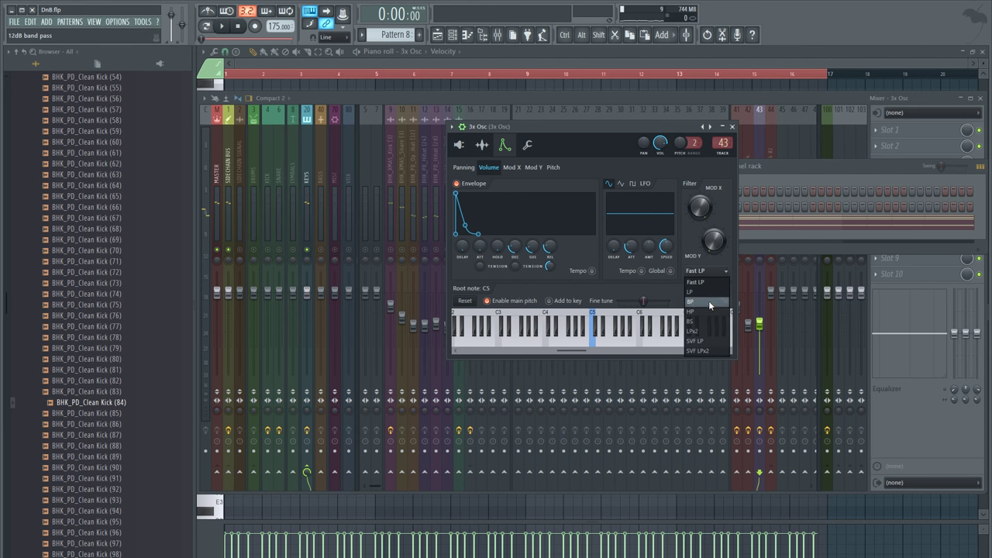
{"action": "left_click", "coordinate": [707, 303]}
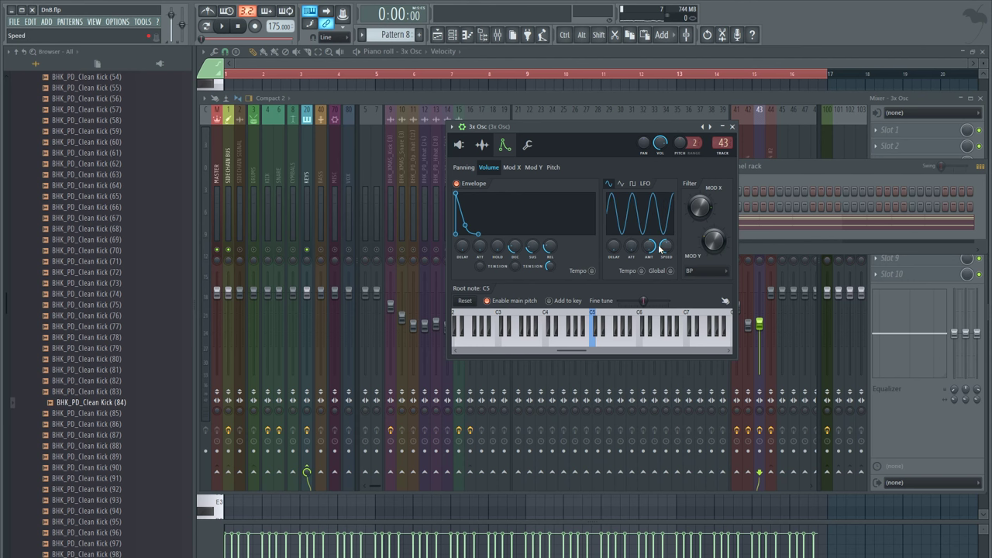
{"action": "key", "text": "space"}
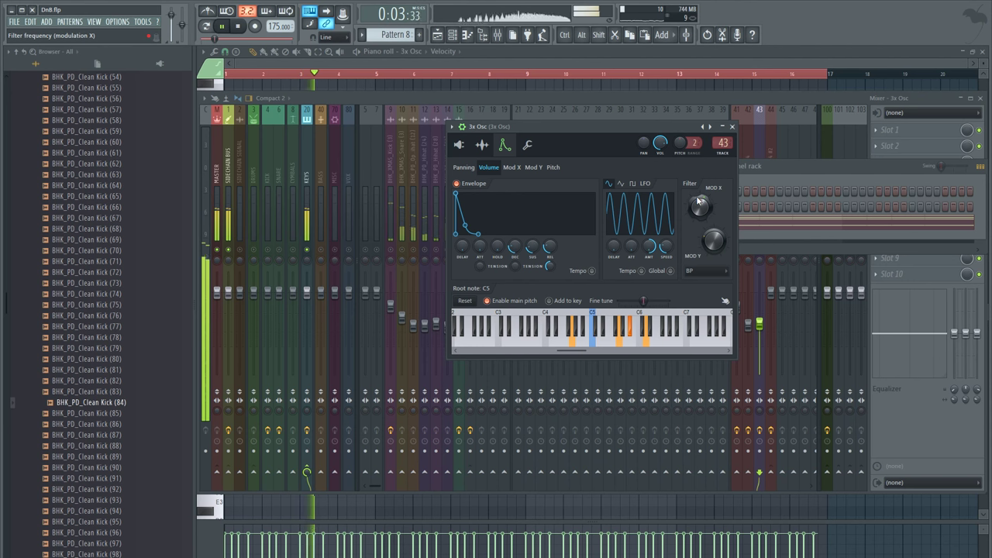
Raise the volume LFO speed of 3x Osc slightly, lower the Music Box fader and set the 3x Osc fader to about -7.4 dB
{"action": "left_click_drag", "start_coordinate": [668, 245], "coordinate": [668, 245]}
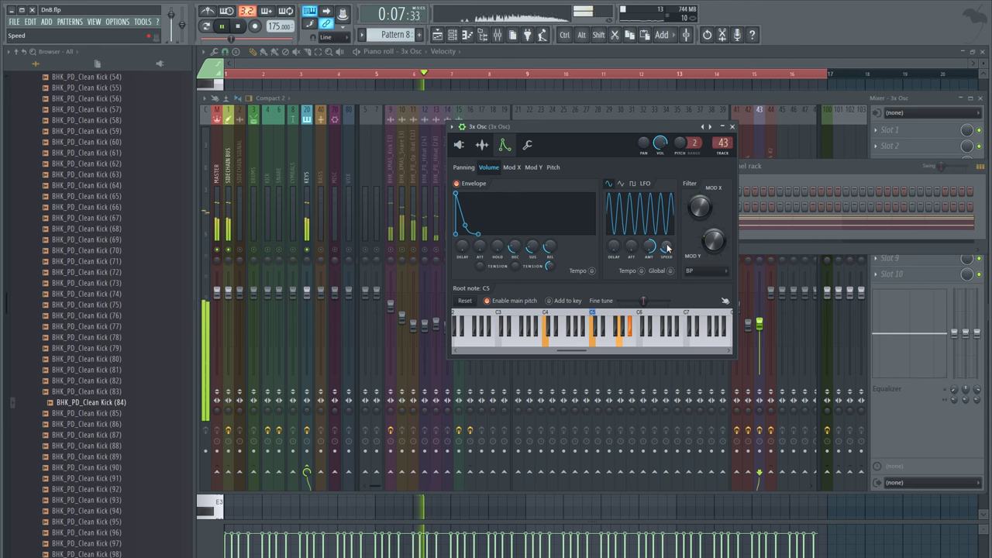
{"action": "left_click", "coordinate": [425, 253]}
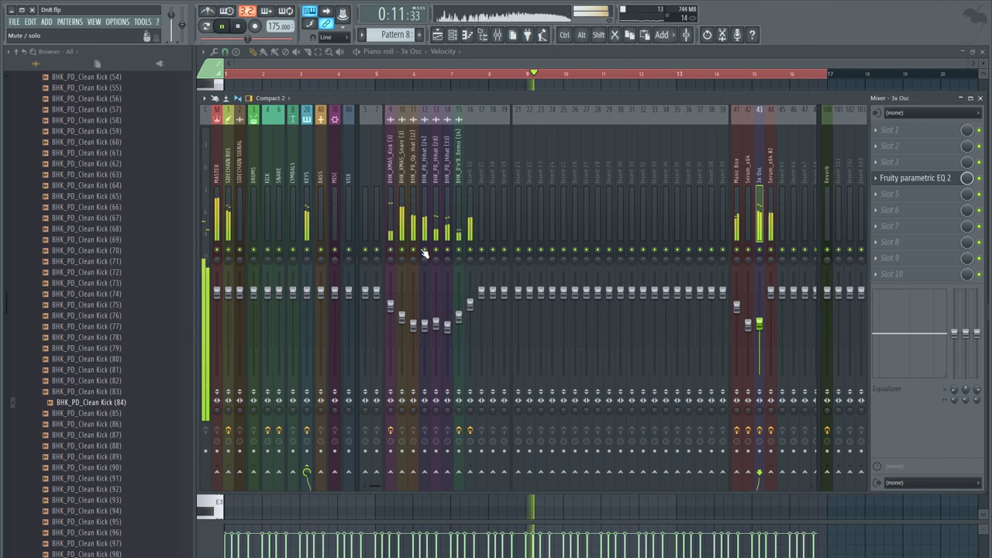
{"action": "left_click", "coordinate": [737, 308]}
{"action": "left_click", "coordinate": [758, 324]}
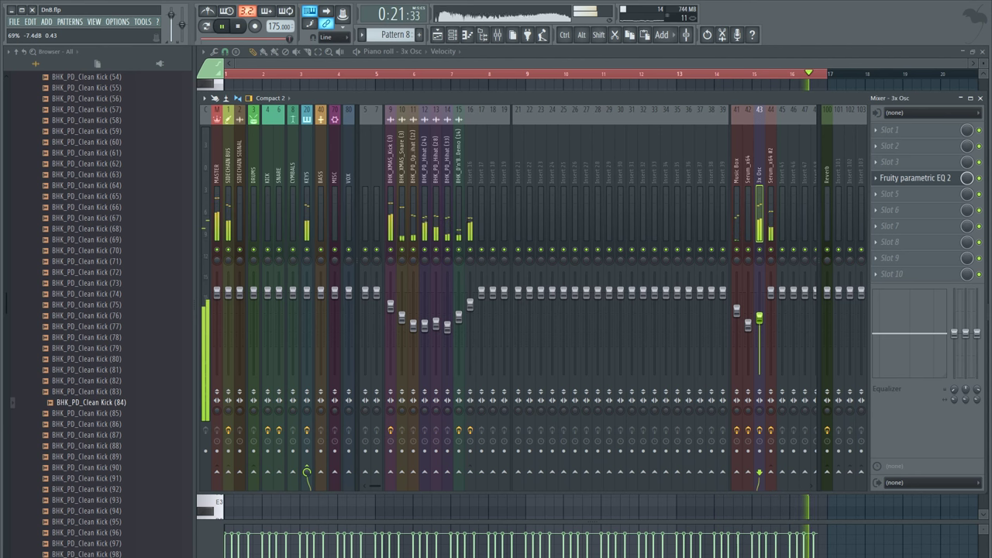
Look over the drum, keys and bass clips in the playlist during playback
{"action": "left_click", "coordinate": [438, 34]}
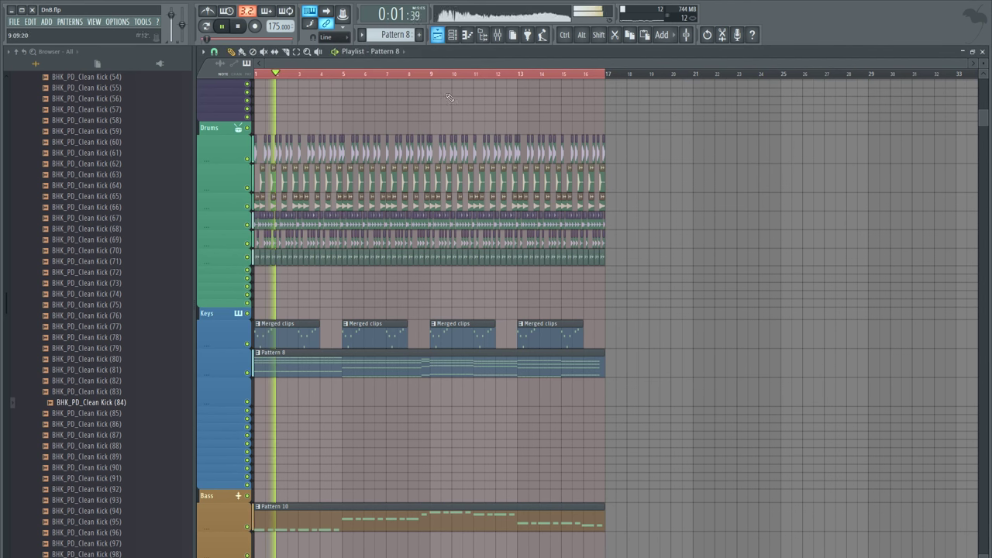
{"action": "scroll", "coordinate": [562, 380], "scroll_direction": "down", "scroll_amount": 3}
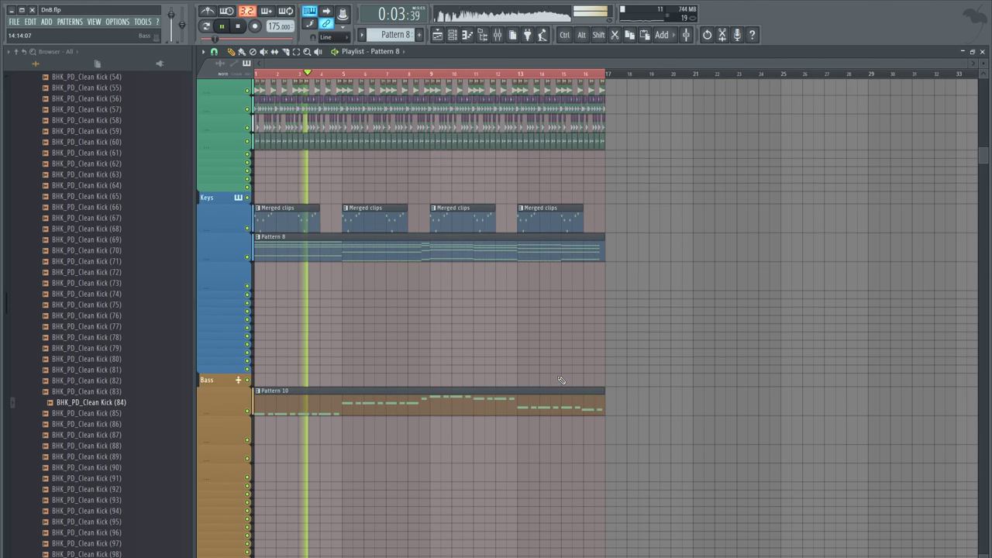
{"action": "scroll", "coordinate": [561, 380], "scroll_direction": "down", "scroll_amount": 4}
{"action": "scroll", "coordinate": [517, 380], "scroll_direction": "up", "scroll_amount": 2}
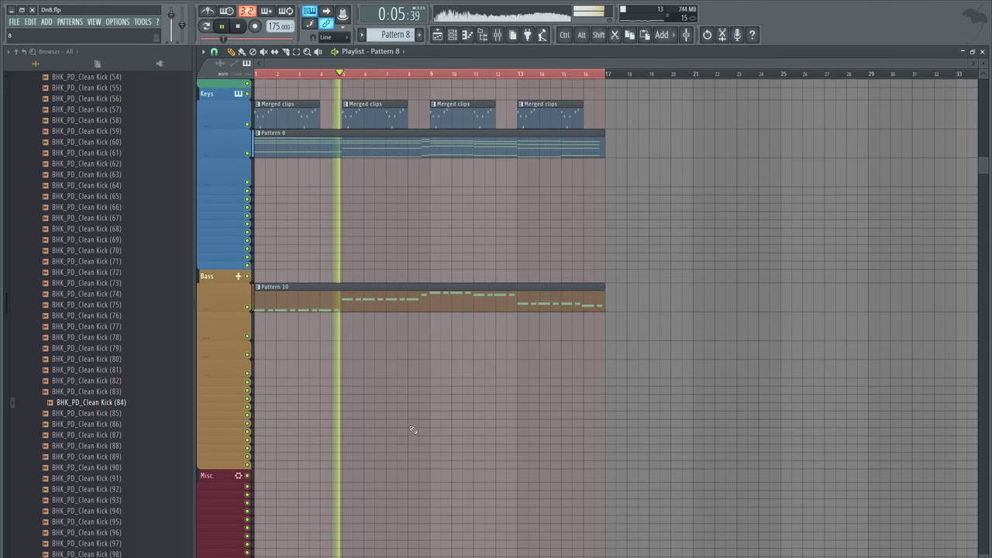
{"action": "scroll", "coordinate": [403, 419], "scroll_direction": "up", "scroll_amount": 4}
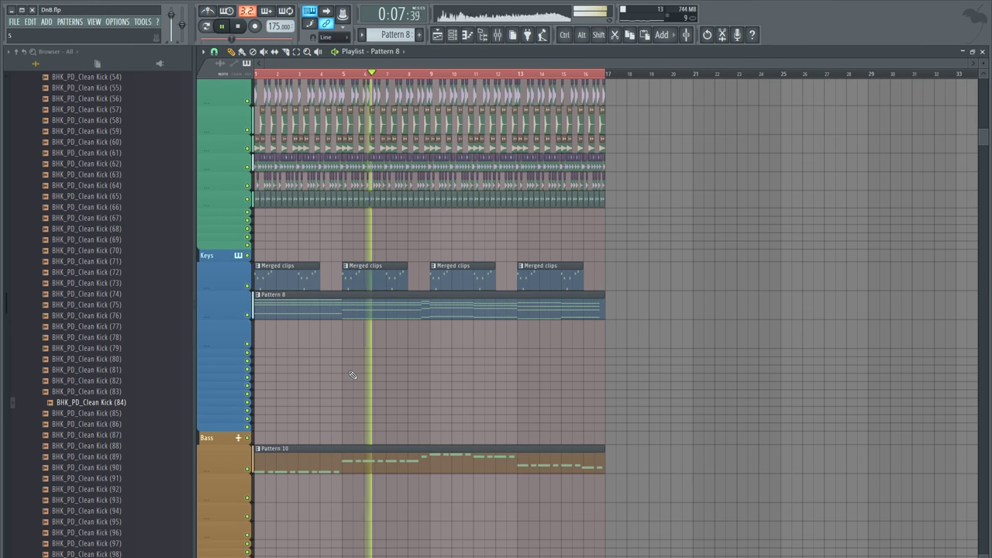
{"action": "scroll", "coordinate": [353, 375], "scroll_direction": "up", "scroll_amount": 2}
Lower the mixer faders of 3x Osc, Serum_x64 #2, the kick and the snare, and set the open hi-hat to about -15.1 dB
{"action": "left_click", "coordinate": [498, 35]}
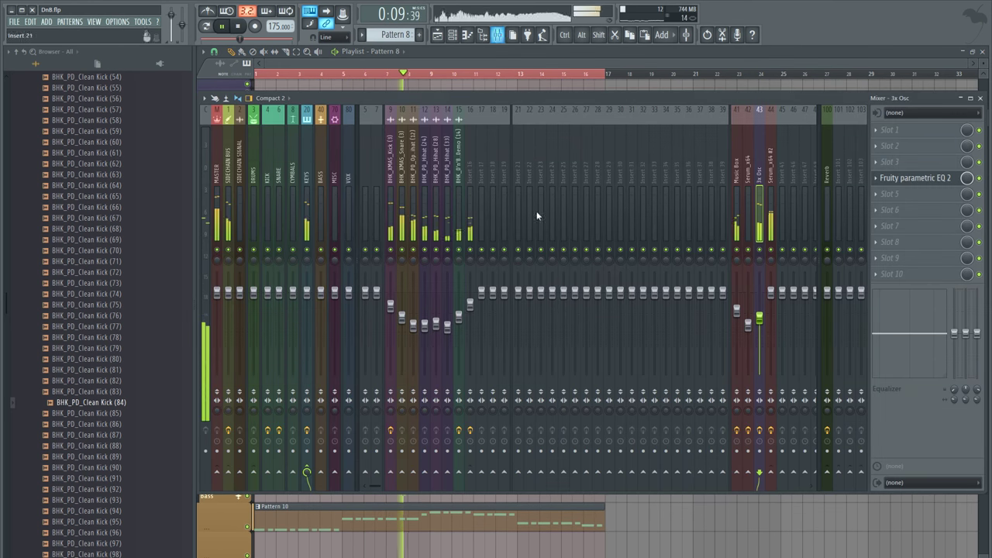
{"action": "key", "text": "space"}
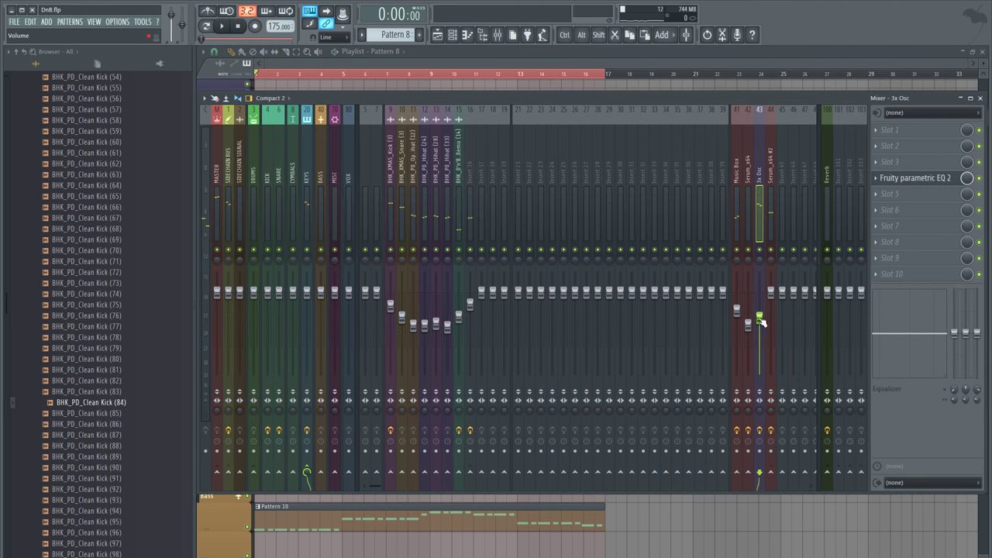
{"action": "left_click_drag", "start_coordinate": [773, 293], "coordinate": [772, 311]}
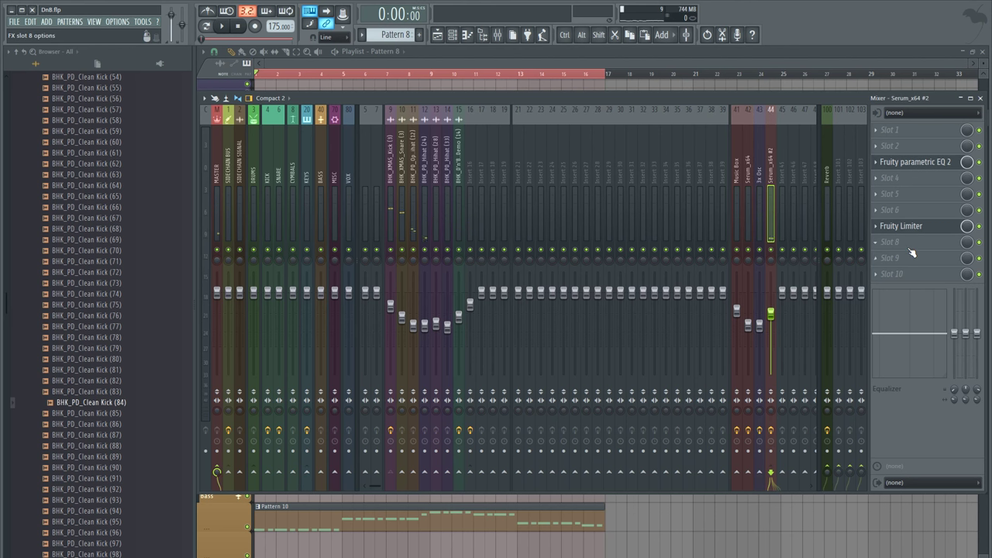
{"action": "key", "text": "space"}
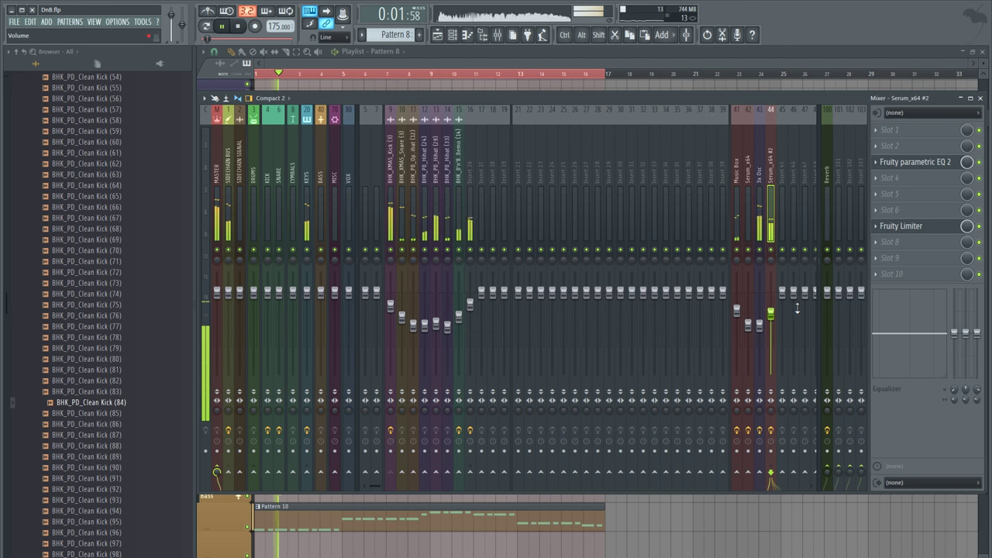
{"action": "left_click_drag", "start_coordinate": [390, 305], "coordinate": [413, 340]}
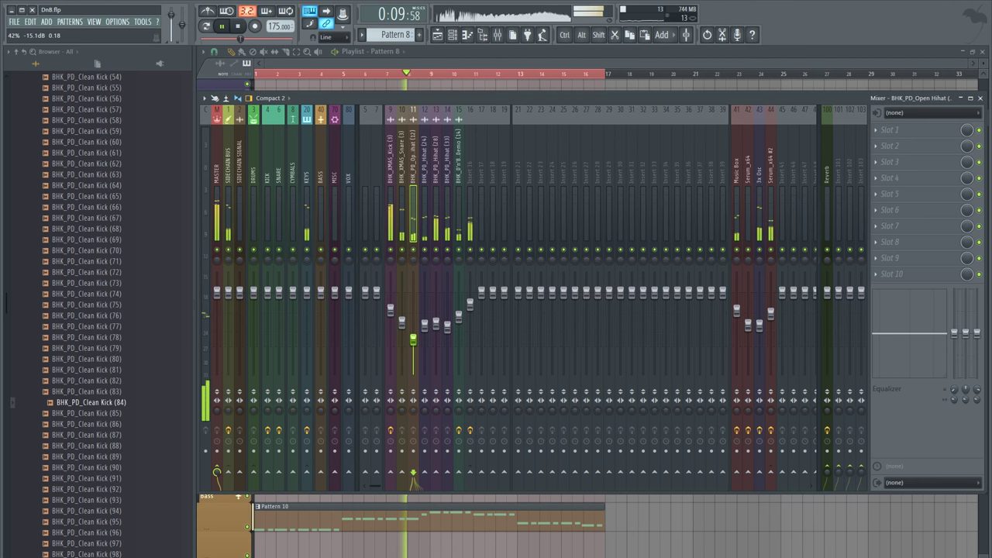
Stop playback and load Fruity Reeverb 2 into effect slot 8 of the 3x Osc mixer track
{"action": "left_click", "coordinate": [760, 172]}
{"action": "key", "text": "space"}
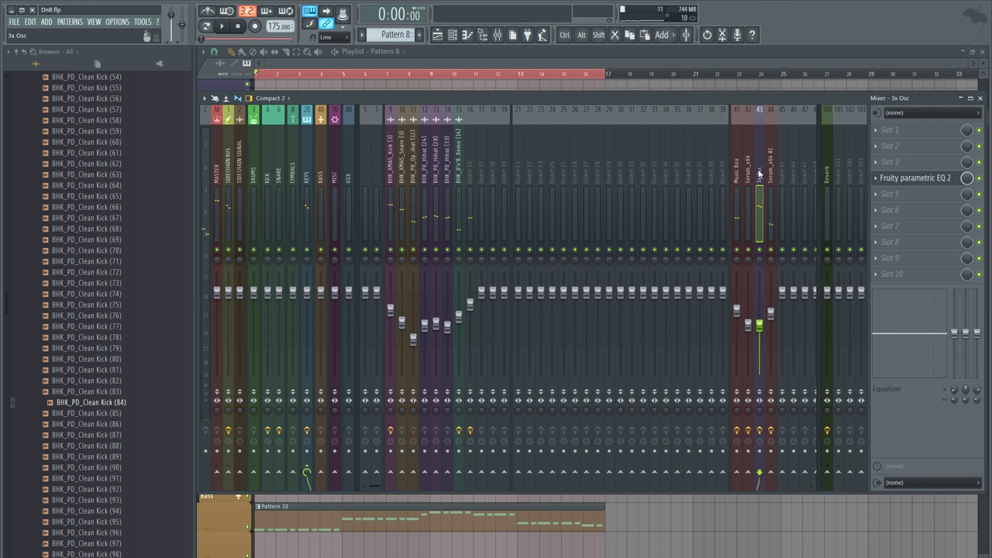
{"action": "left_click", "coordinate": [903, 239]}
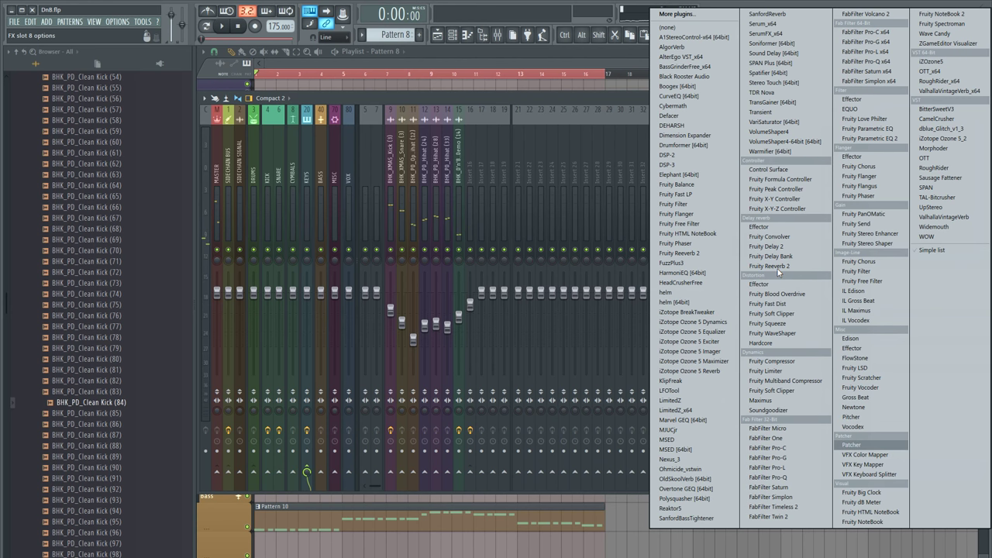
{"action": "left_click", "coordinate": [779, 268]}
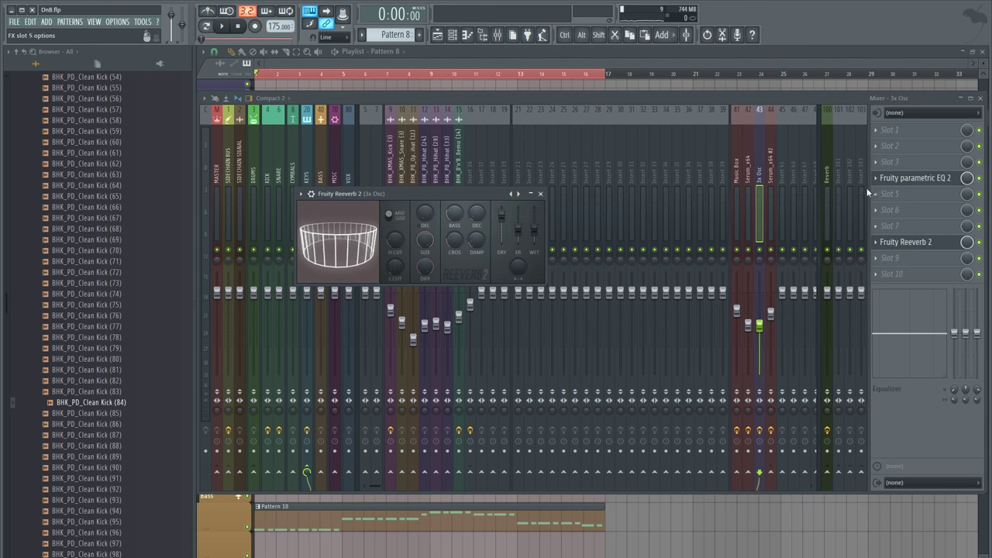
Load Fruity Chorus into effect slot 5 of the 3x Osc mixer track
{"action": "key", "text": "Escape"}
{"action": "left_click", "coordinate": [898, 204]}
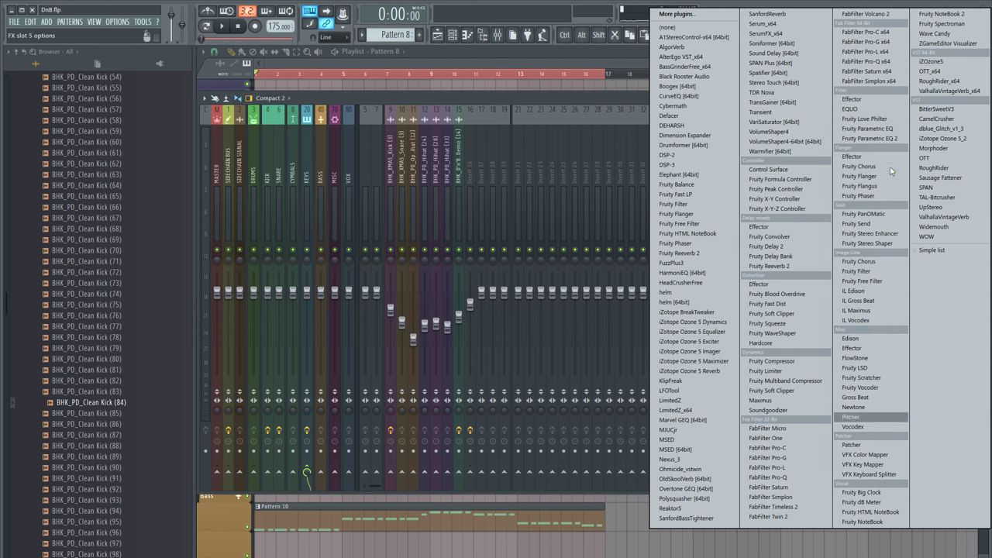
{"action": "left_click", "coordinate": [888, 170]}
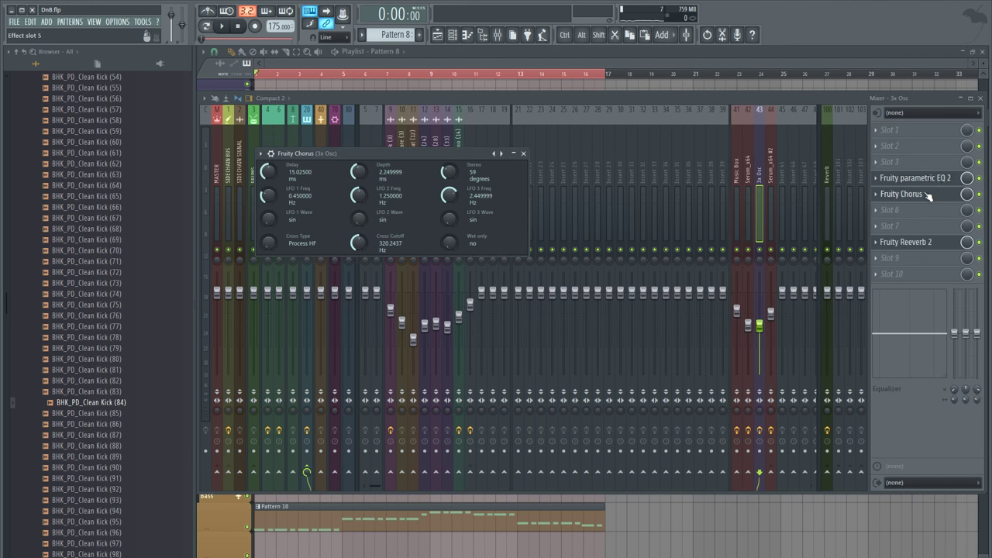
Move Fruity Chorus above the parametric EQ and set its stereo to 57 degrees and depth to about 1.94 ms
{"action": "key", "text": "space"}
{"action": "mouse_move", "coordinate": [448, 176]}
{"action": "left_mouse_down"}
{"action": "mouse_move", "coordinate": [448, 160]}
{"action": "mouse_move", "coordinate": [448, 176]}
{"action": "left_mouse_up"}
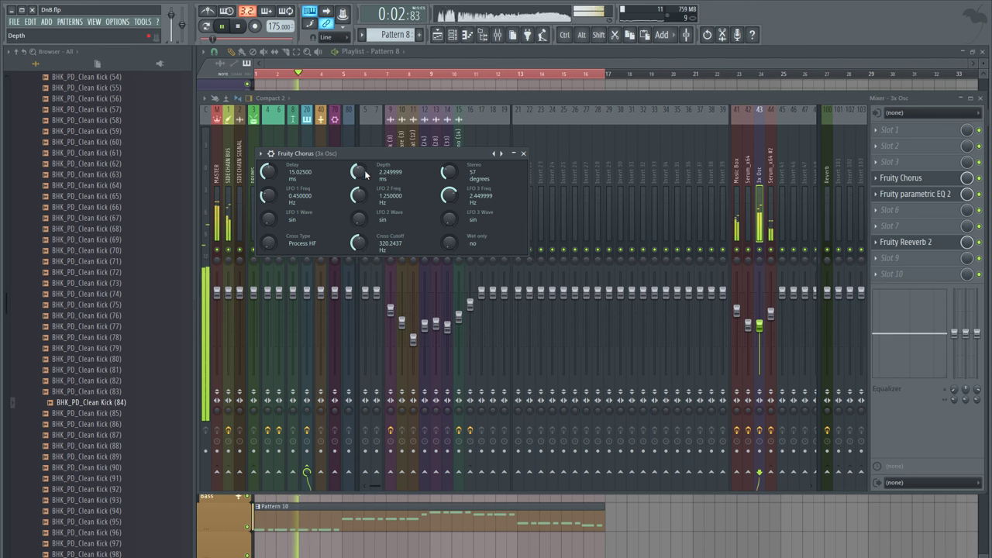
{"action": "left_click_drag", "start_coordinate": [361, 176], "coordinate": [361, 184]}
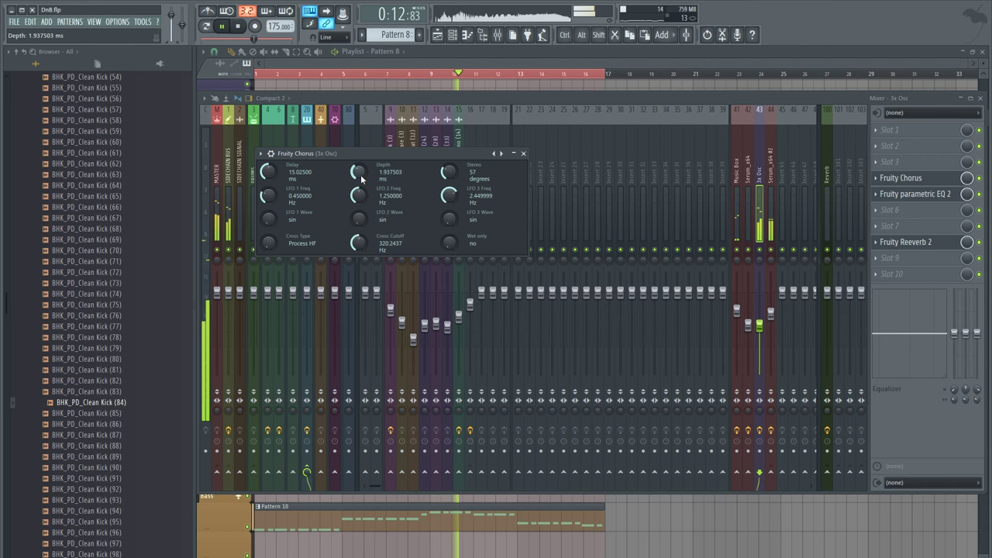
Lower the bar 15 bass notes of Pattern 10 to A4 in the piano roll
{"action": "key", "text": "F5"}
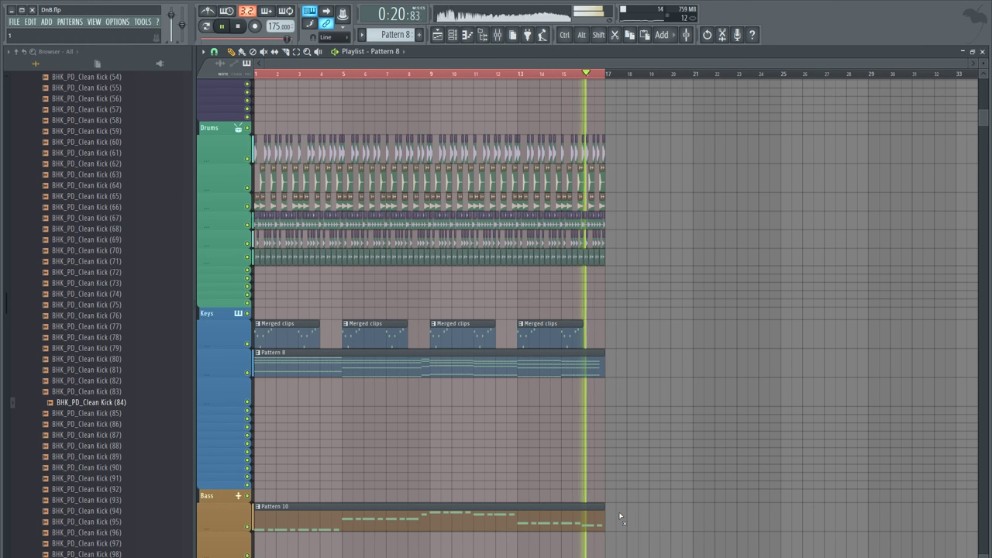
{"action": "double_click", "coordinate": [561, 520]}
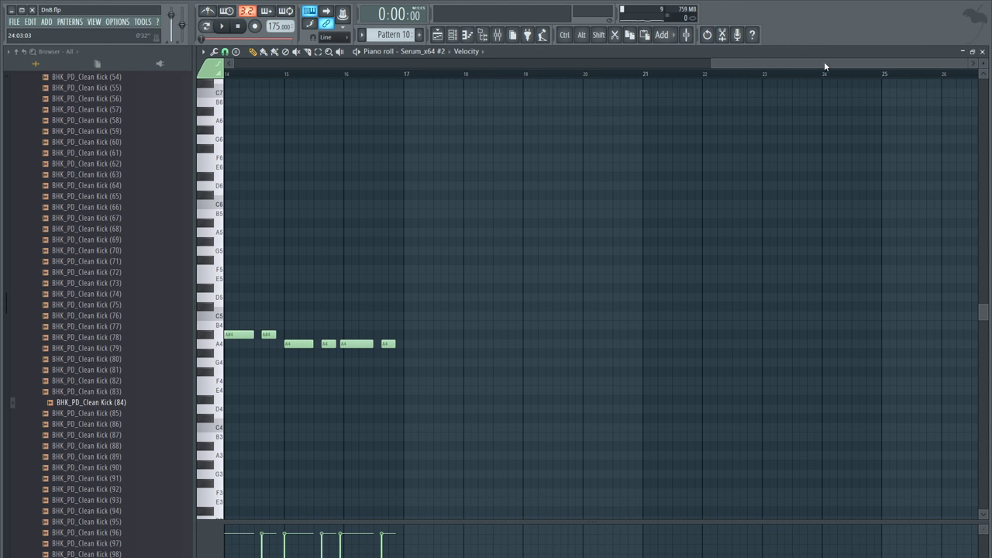
{"action": "left_click_drag", "start_coordinate": [825, 64], "coordinate": [494, 85]}
Place a new empty pattern clip at bar 1 on the Keys track directly below Pattern 8
{"action": "left_click", "coordinate": [437, 35]}
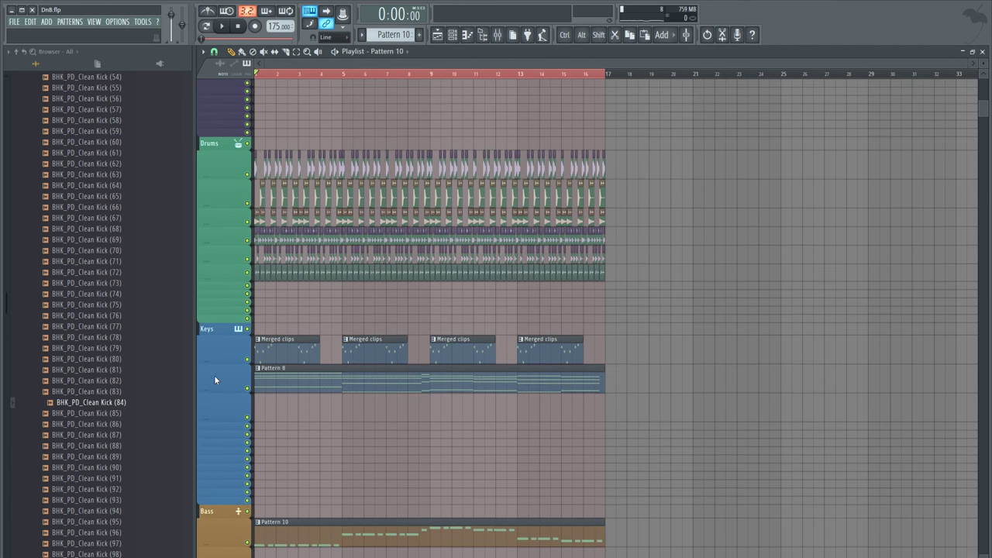
{"action": "scroll", "coordinate": [214, 375], "scroll_direction": "down", "scroll_amount": 4}
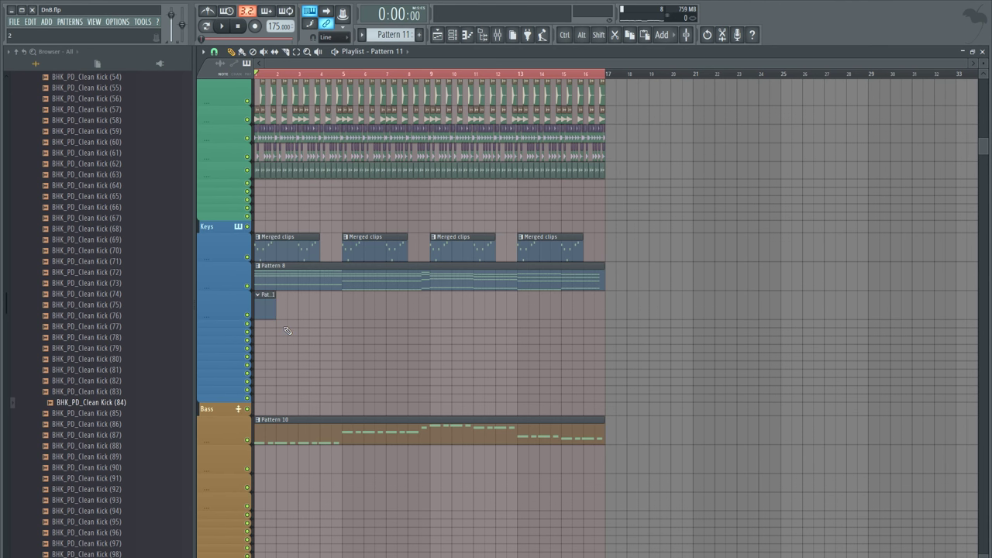
Hide the browser and add a new Serum_x64 instrument to the channel rack for the new pattern
{"action": "key", "text": "F6"}
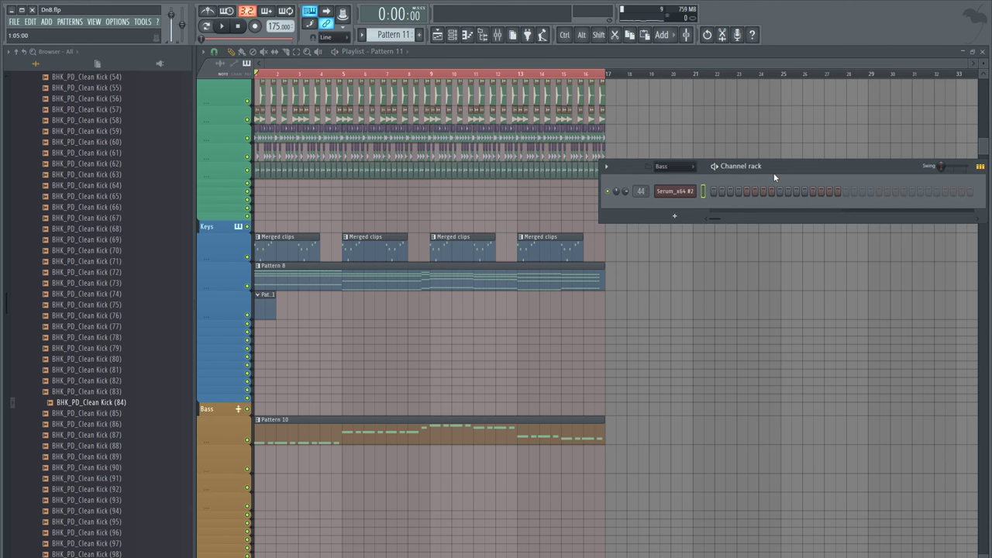
{"action": "left_click_drag", "start_coordinate": [774, 175], "coordinate": [570, 152]}
{"action": "left_click", "coordinate": [486, 35]}
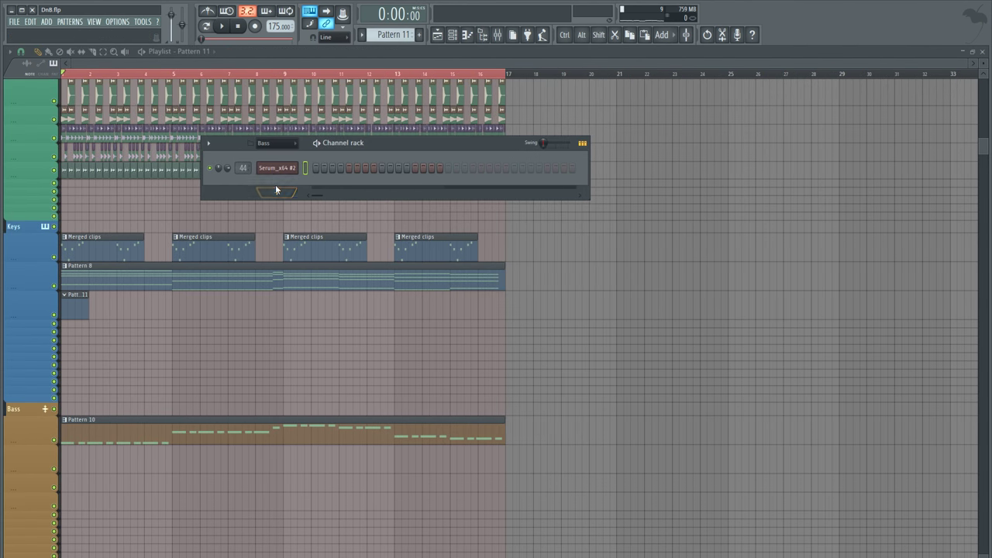
{"action": "left_click", "coordinate": [276, 191]}
{"action": "left_click", "coordinate": [298, 219]}
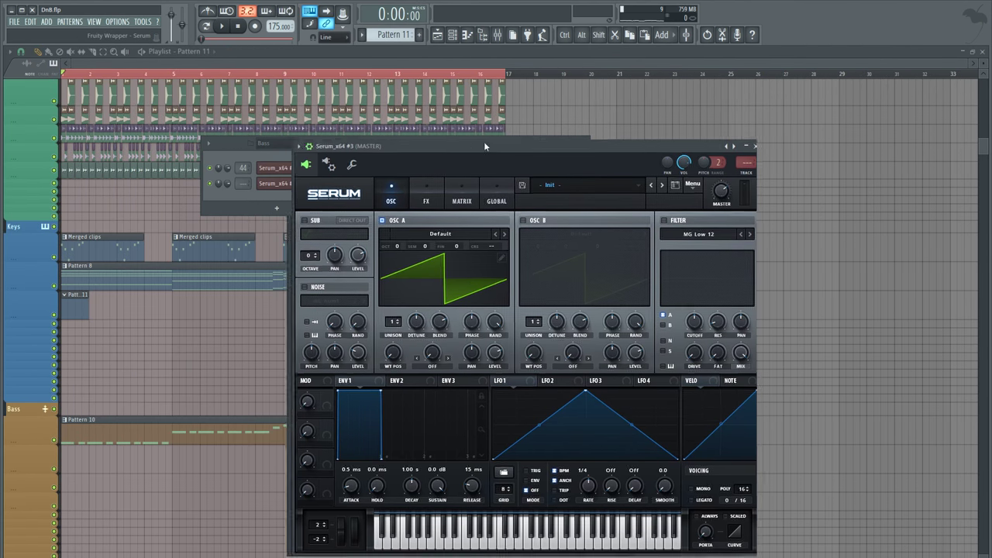
{"action": "left_click_drag", "start_coordinate": [486, 146], "coordinate": [449, 112]}
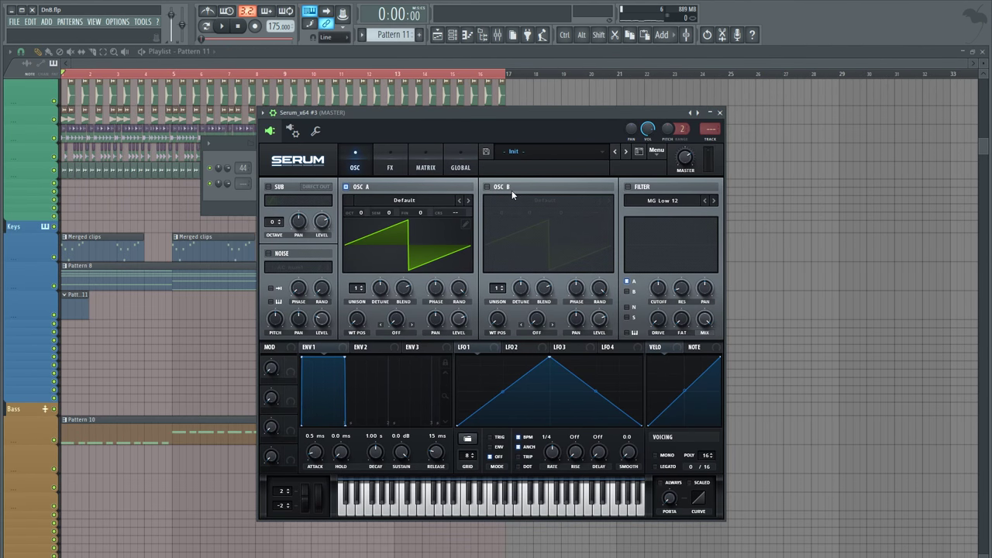
Enable Serum's filter as Formant-I and modulate its cutoff with LFO 1 in Trig mode at a 1/2 rate
{"action": "left_click", "coordinate": [628, 188]}
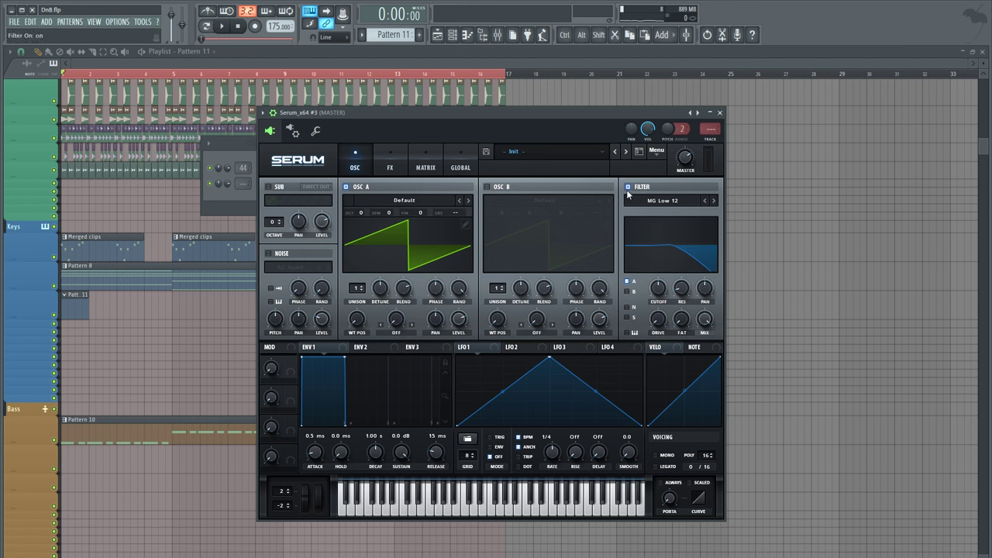
{"action": "left_click", "coordinate": [671, 201]}
{"action": "mouse_move", "coordinate": [656, 245]}
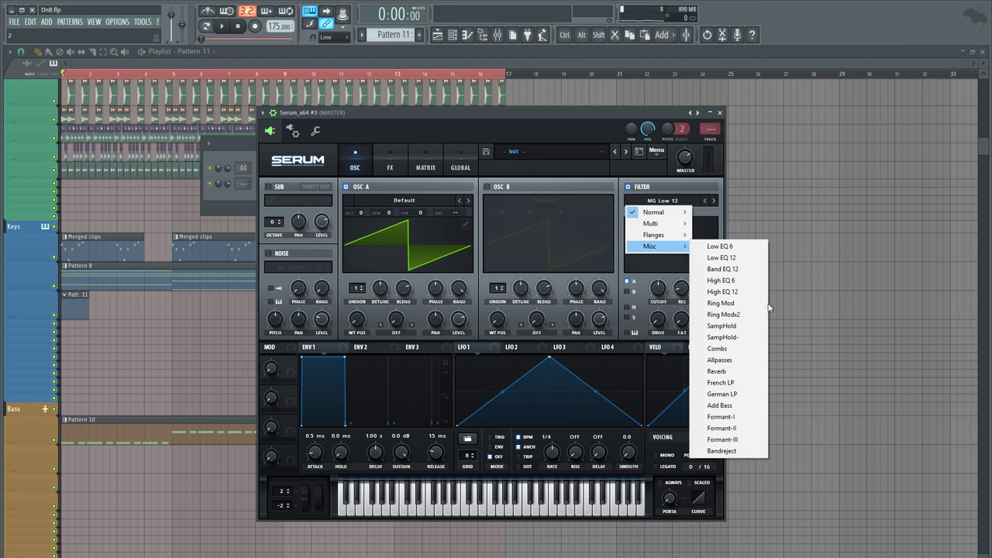
{"action": "left_click", "coordinate": [724, 419]}
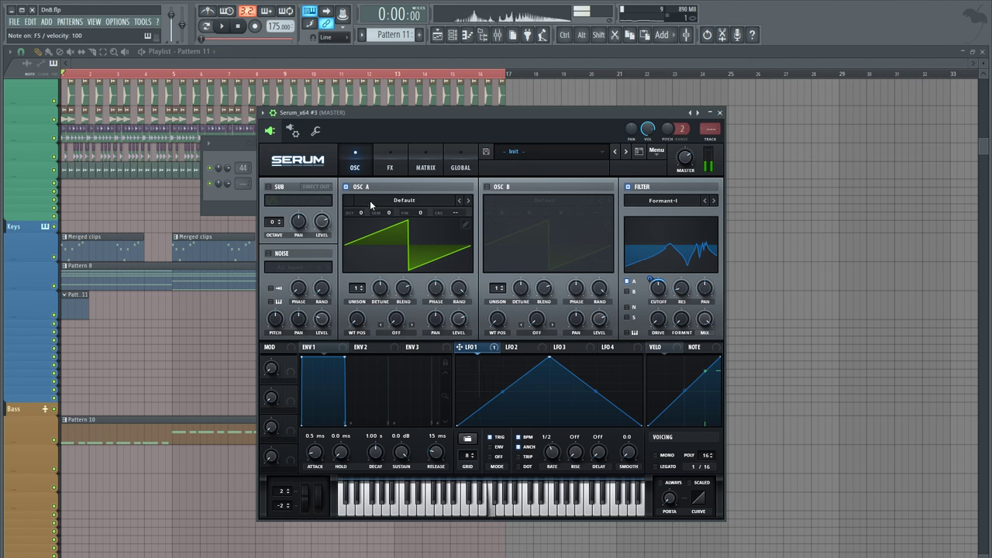
Enable the Tube distortion effect in Serum and raise its drive to about 92%
{"action": "left_click", "coordinate": [390, 163]}
{"action": "left_click", "coordinate": [284, 205]}
{"action": "left_click_drag", "start_coordinate": [601, 201], "coordinate": [604, 118]}
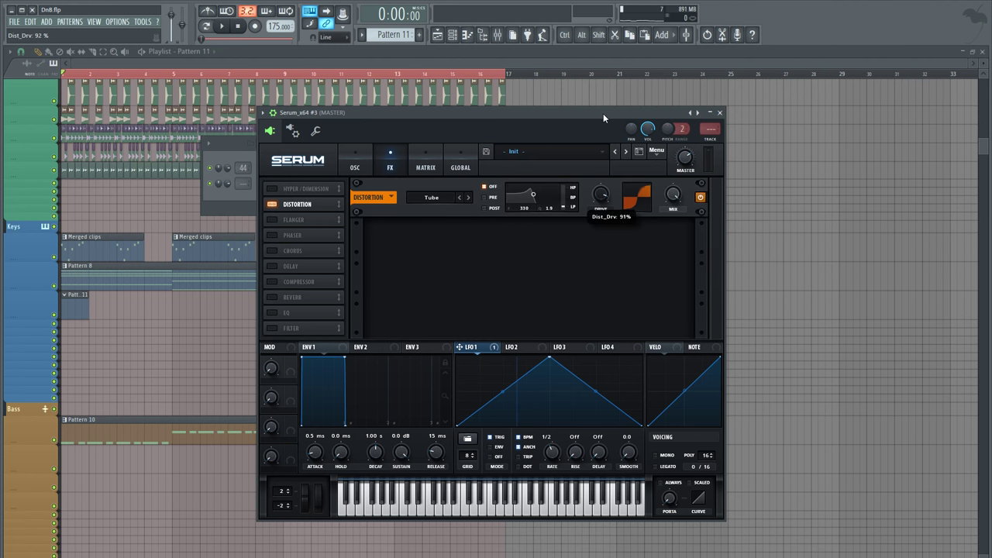
Make the Serum voice mono and legato with a portamento time of about 45 ms, and set the filter mix to about 66%
{"action": "left_click", "coordinate": [365, 162]}
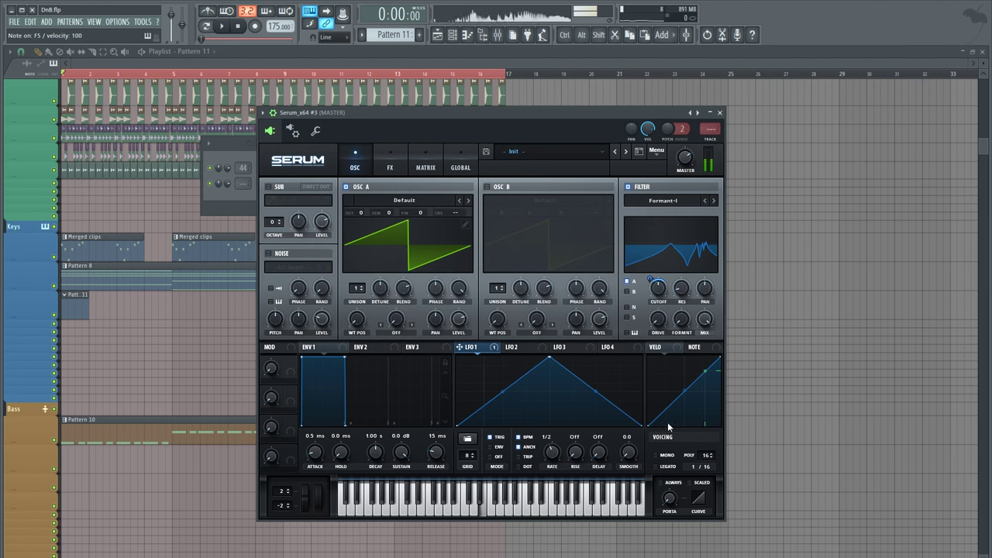
{"action": "left_click_drag", "start_coordinate": [670, 498], "coordinate": [675, 479]}
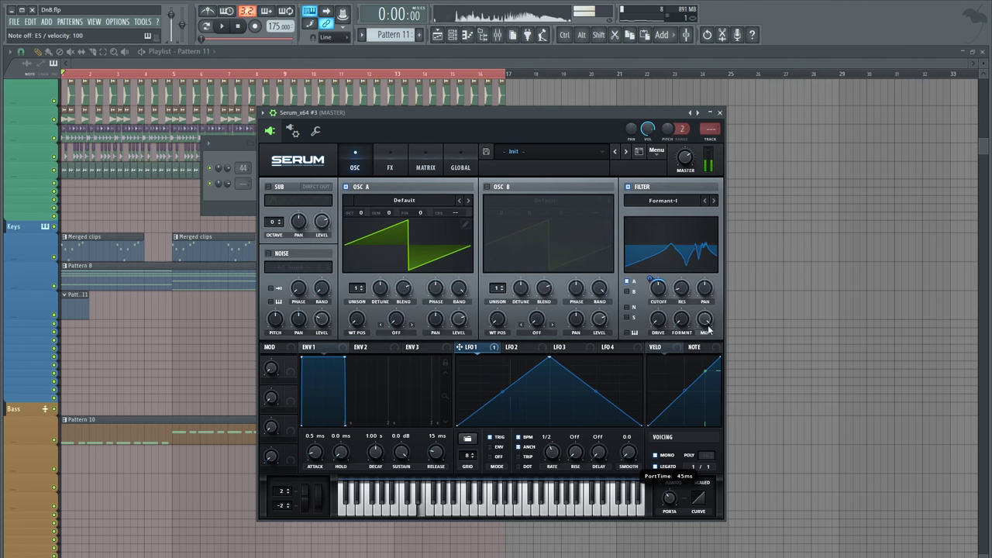
{"action": "left_click_drag", "start_coordinate": [708, 329], "coordinate": [689, 351]}
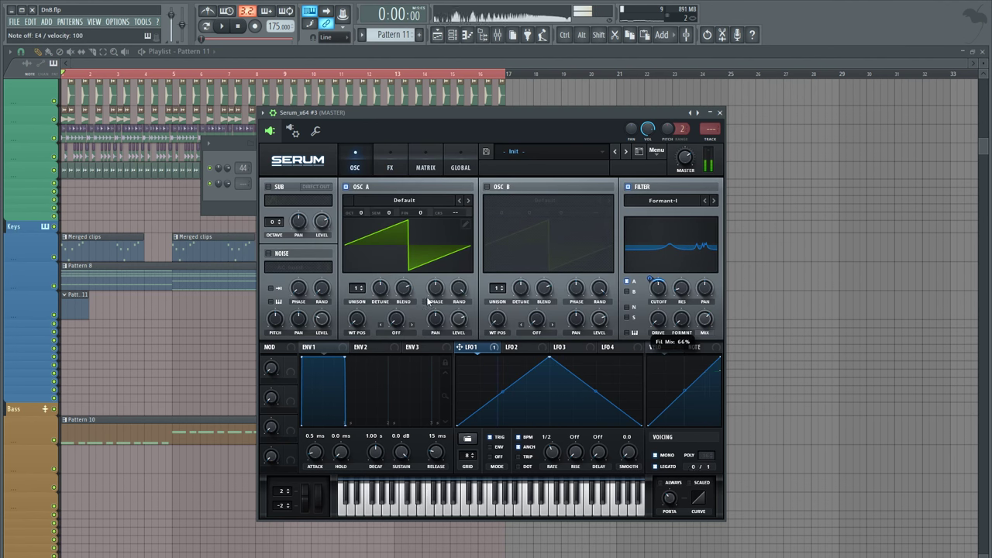
Set oscillator A's warp mode to Sync (No Window) and modulate the warp with LFO 1 by about 46
{"action": "left_click", "coordinate": [396, 331]}
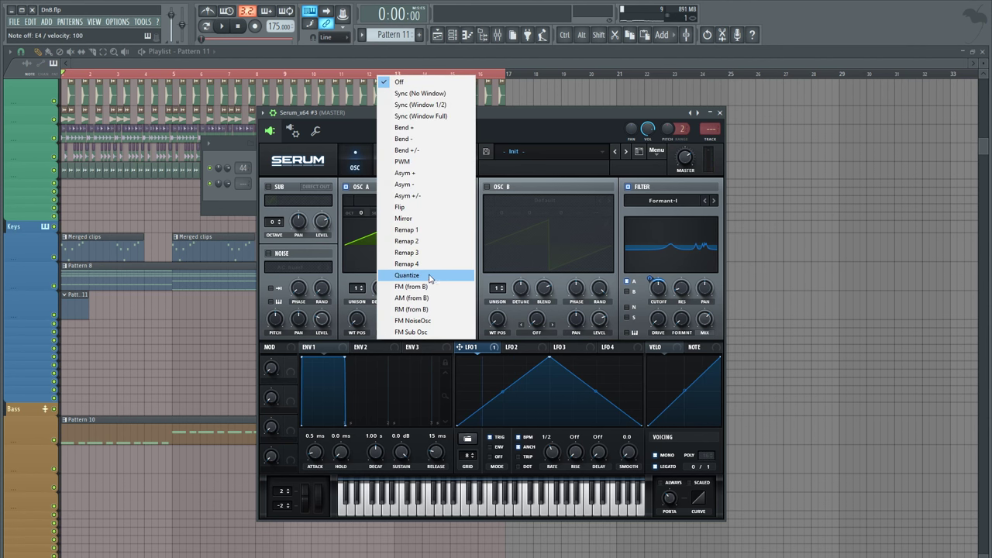
{"action": "left_click", "coordinate": [423, 95]}
{"action": "mouse_move", "coordinate": [397, 319]}
{"action": "left_mouse_down"}
{"action": "mouse_move", "coordinate": [397, 286]}
{"action": "mouse_move", "coordinate": [396, 320]}
{"action": "left_mouse_up"}
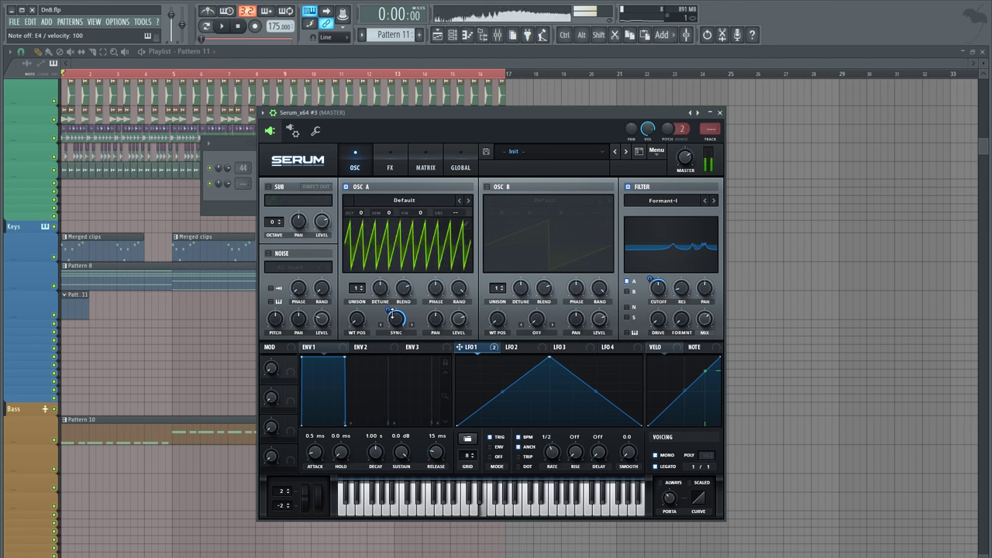
{"action": "right_click", "coordinate": [396, 318]}
{"action": "left_click", "coordinate": [432, 360]}
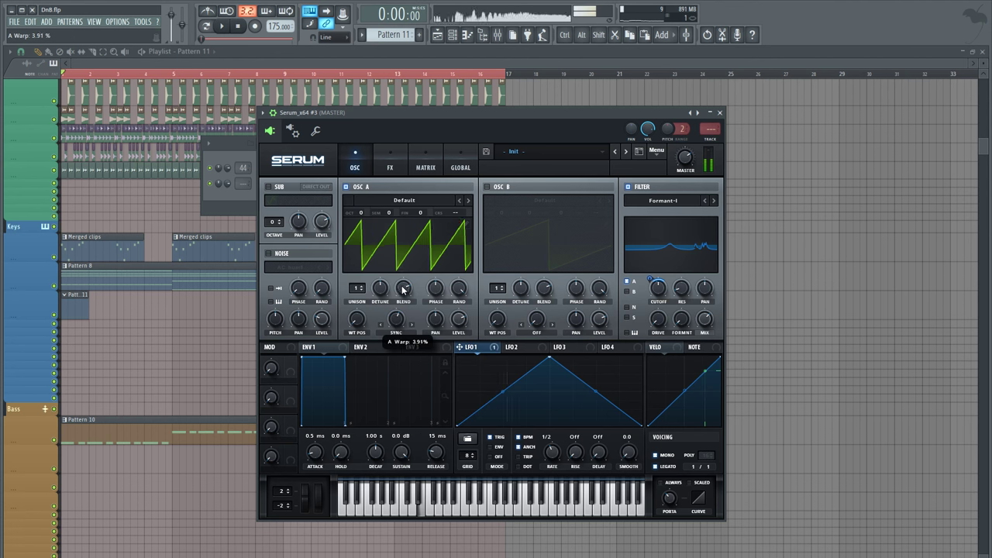
{"action": "left_click_drag", "start_coordinate": [395, 313], "coordinate": [391, 319]}
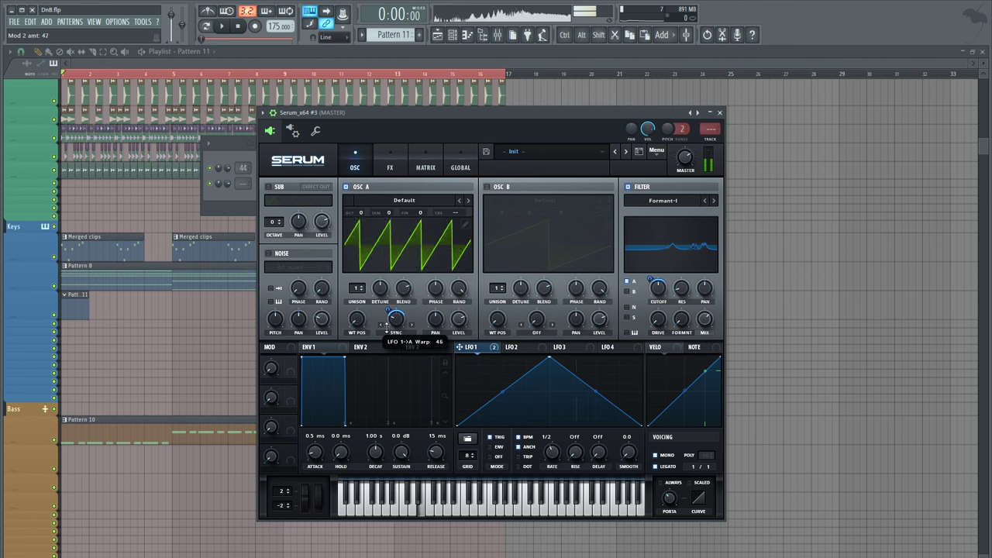
Reduce the output of the LFO 1 to A Warp modulation in Serum's matrix to slightly under half
{"action": "left_click", "coordinate": [425, 167]}
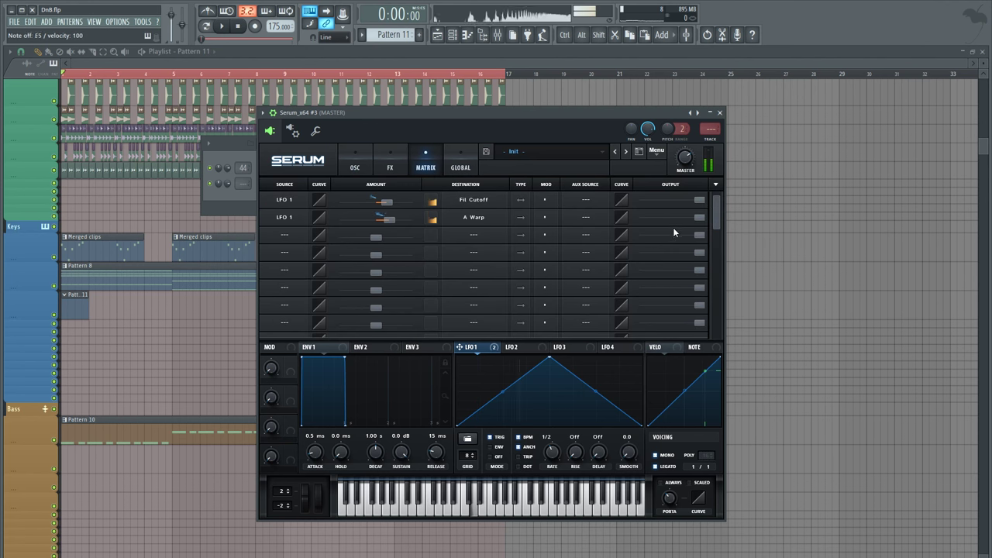
{"action": "left_click_drag", "start_coordinate": [687, 217], "coordinate": [684, 217]}
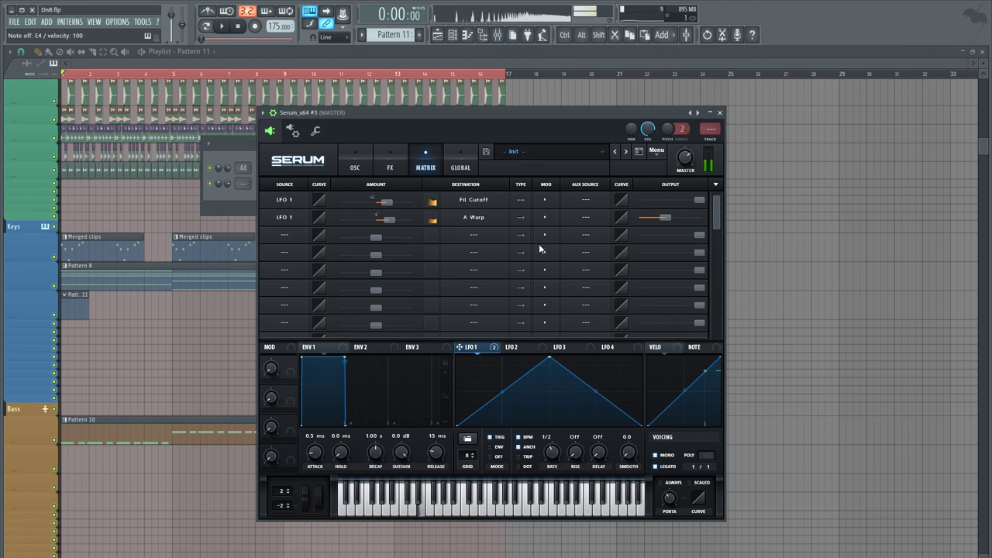
Route the new Serum channel to mixer insert 45 and send that insert only to the KEYS bus
{"action": "left_click", "coordinate": [498, 34]}
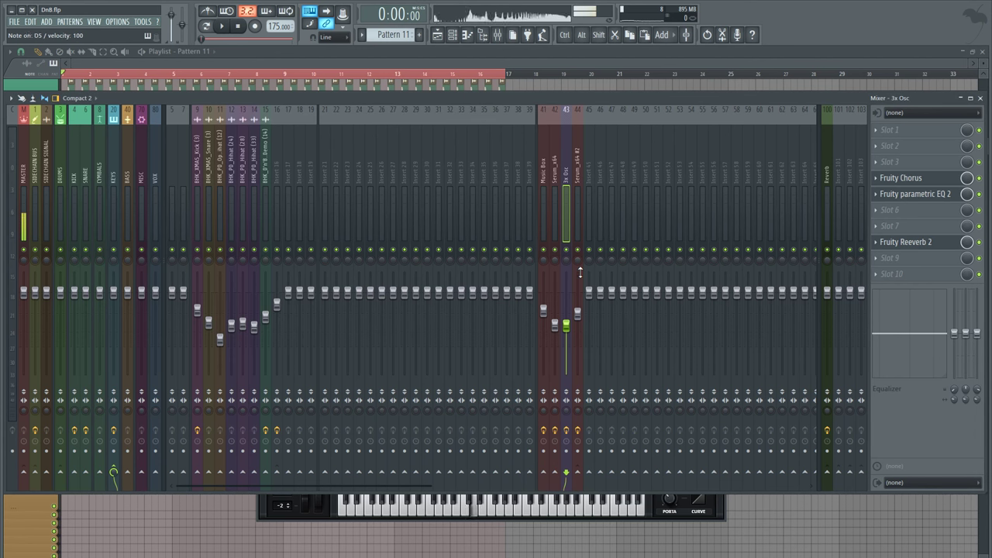
{"action": "left_click", "coordinate": [589, 175]}
{"action": "right_click", "coordinate": [591, 173]}
{"action": "mouse_move", "coordinate": [656, 190]}
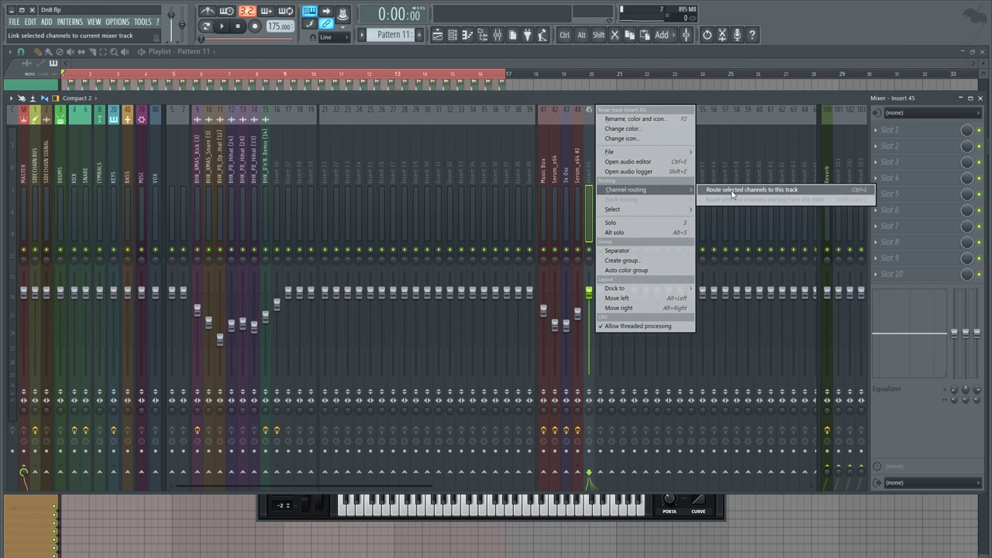
{"action": "left_click", "coordinate": [732, 190]}
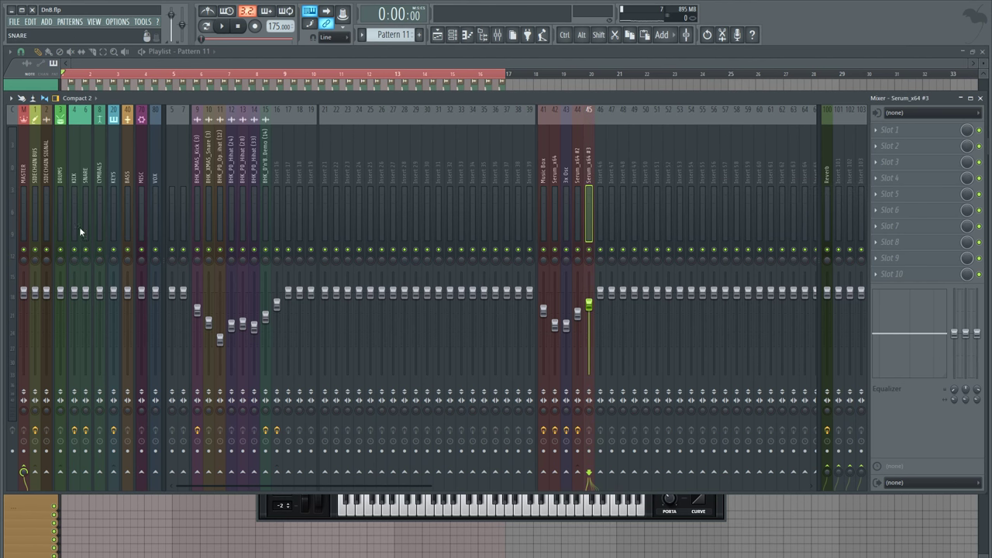
{"action": "right_click", "coordinate": [114, 475]}
{"action": "left_click", "coordinate": [151, 490]}
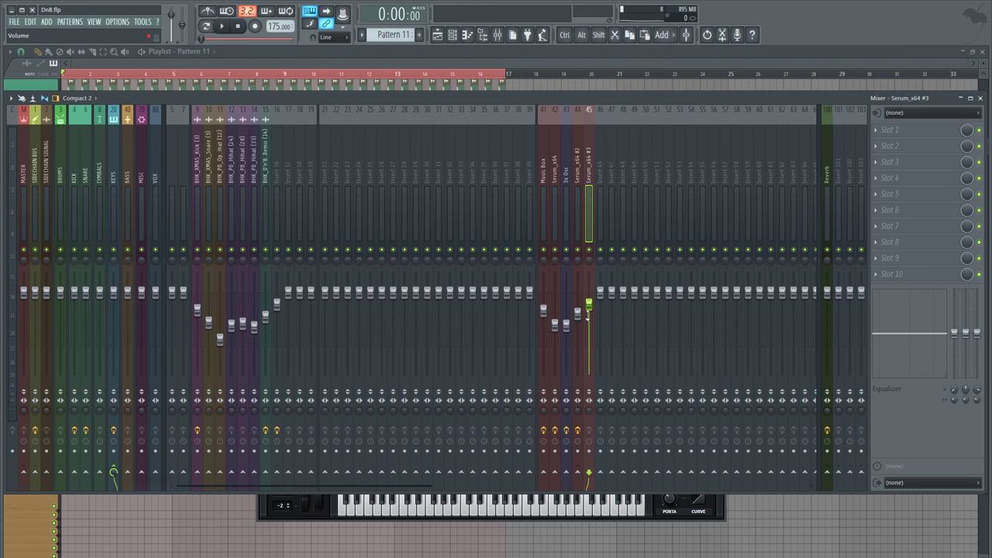
{"action": "left_click", "coordinate": [586, 61]}
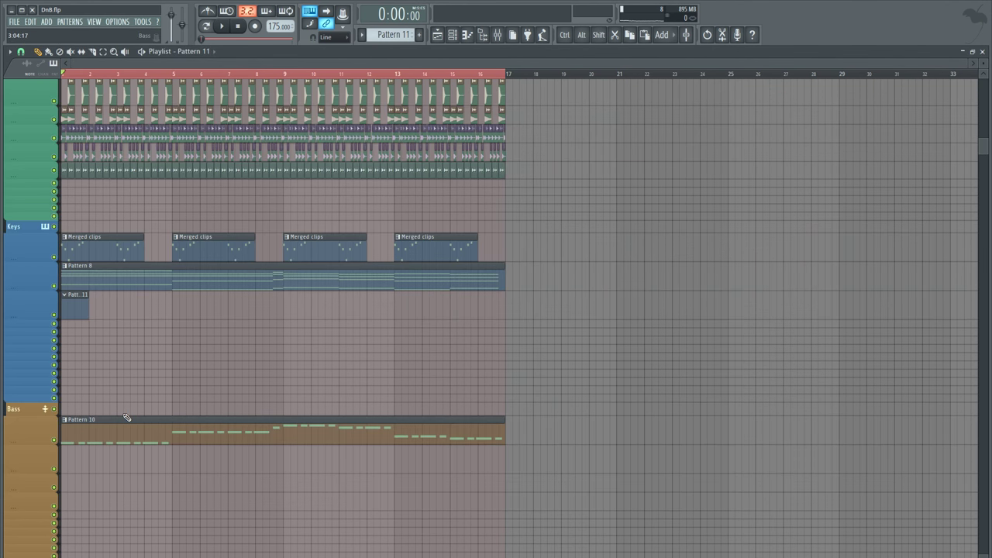
Open the piano roll of Serum_x64 #3 for Pattern 11 at its first bars
{"action": "double_click", "coordinate": [83, 308]}
{"action": "right_click", "coordinate": [293, 183]}
{"action": "left_click", "coordinate": [322, 184]}
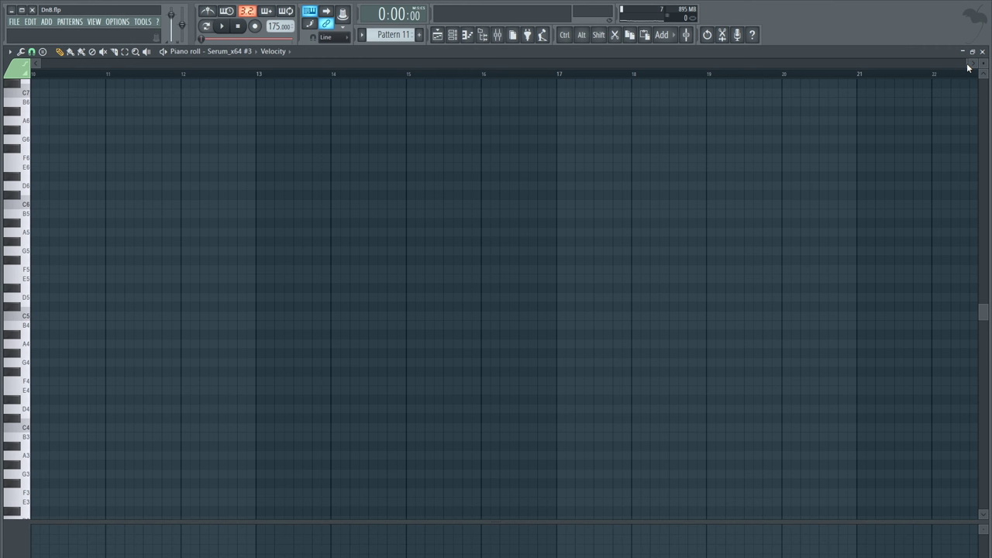
{"action": "left_click_drag", "start_coordinate": [967, 63], "coordinate": [299, 95]}
{"action": "left_click_drag", "start_coordinate": [497, 92], "coordinate": [515, 105]}
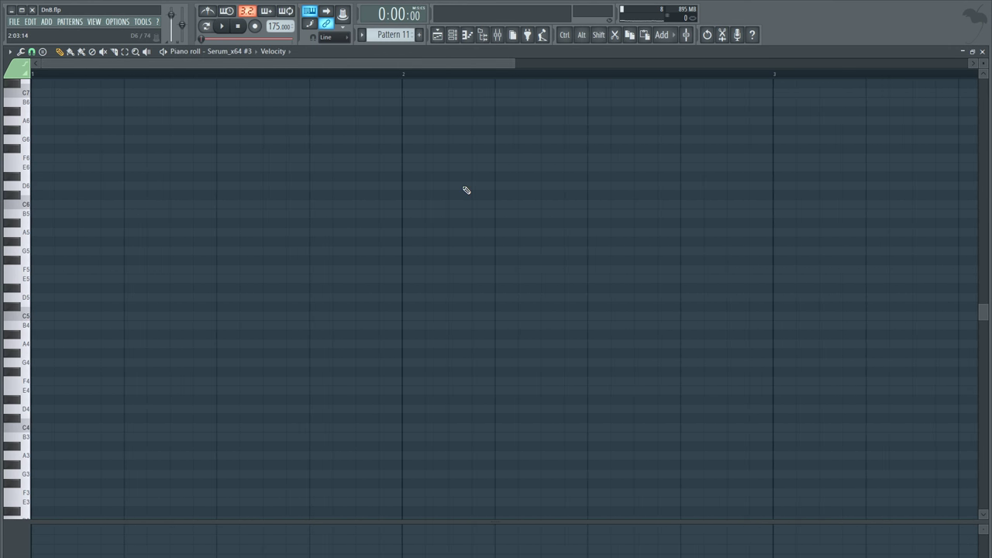
{"action": "scroll", "coordinate": [295, 283], "scroll_direction": "up", "scroll_amount": 3}
{"action": "scroll", "coordinate": [241, 81], "scroll_direction": "down", "scroll_amount": 2}
{"action": "scroll", "coordinate": [243, 81], "scroll_direction": "down", "scroll_amount": 1}
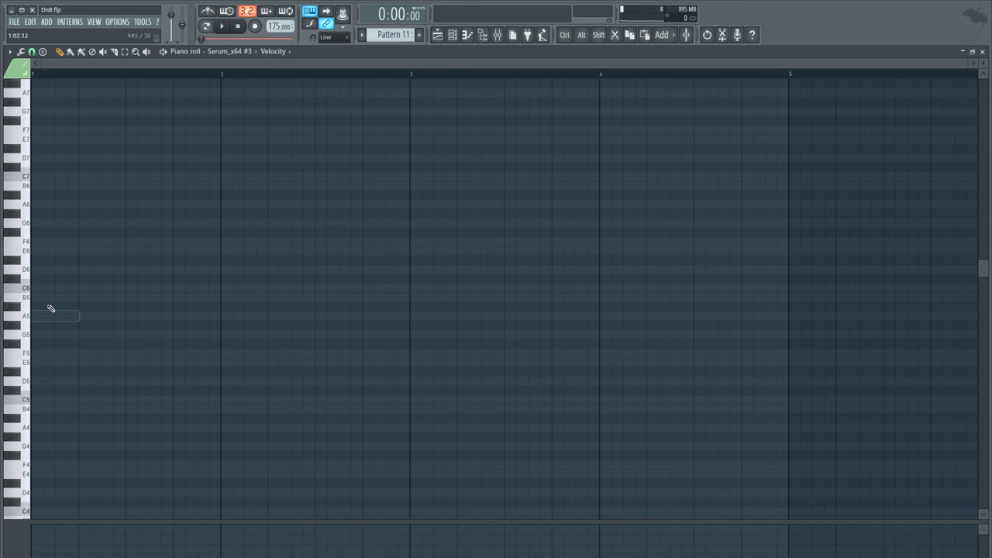
Place short G4 and A#4 notes and a C5 note in bar 1, extending the C5 to the start of bar 2
{"action": "left_click", "coordinate": [38, 225]}
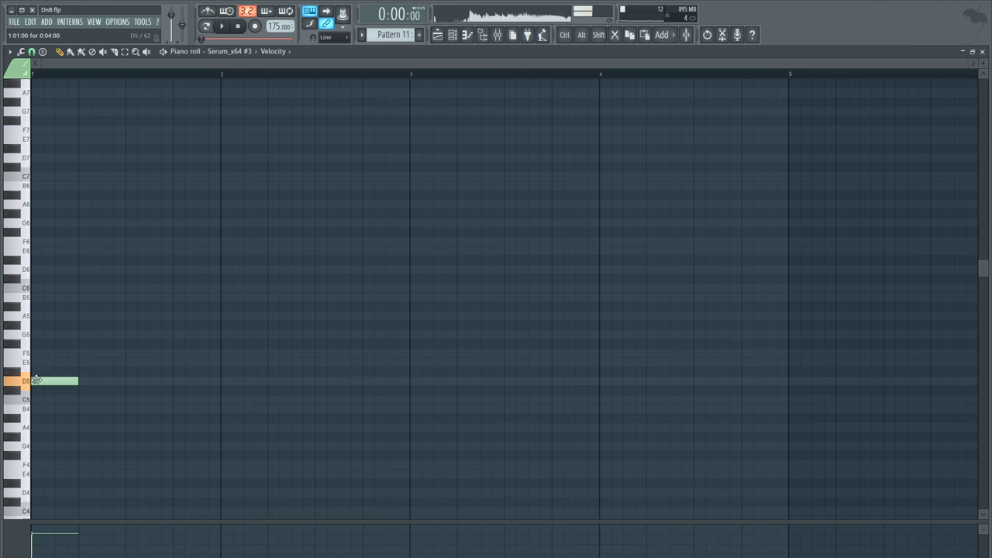
{"action": "scroll", "coordinate": [119, 426], "scroll_direction": "down", "scroll_amount": 3}
{"action": "left_click_drag", "start_coordinate": [77, 362], "coordinate": [62, 362]}
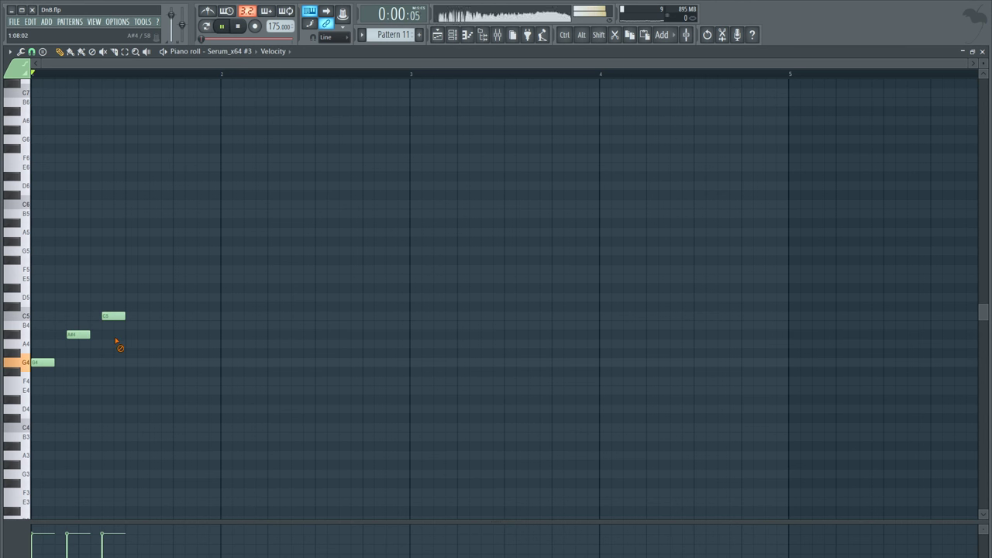
{"action": "key", "text": "space"}
{"action": "key", "text": "space"}
{"action": "left_click_drag", "start_coordinate": [138, 316], "coordinate": [219, 316]}
{"action": "key", "text": "space"}
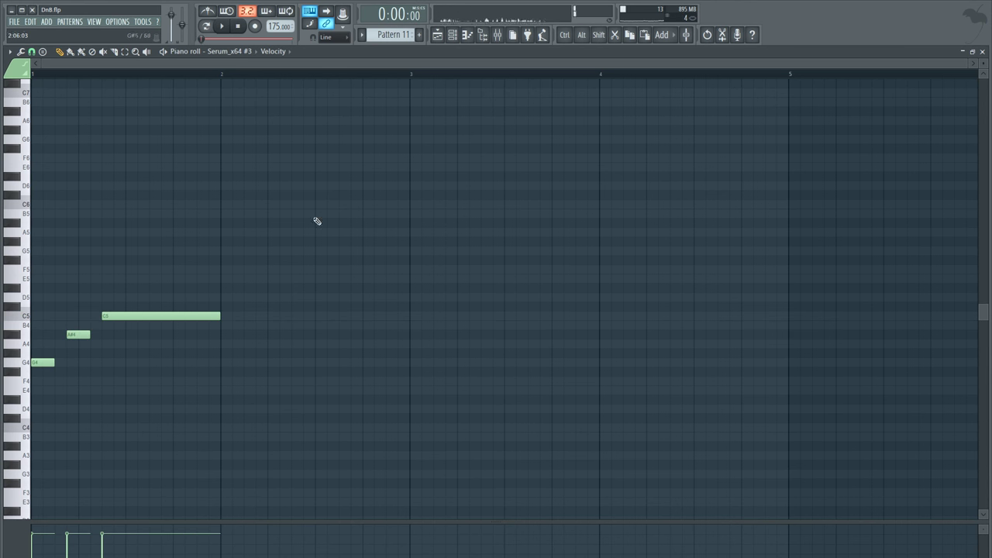
Enable Serum's sub oscillator and turn off BPM sync for LFO 1, with its rate at about 10.6 Hz
{"action": "left_click", "coordinate": [453, 35]}
{"action": "left_click", "coordinate": [284, 186]}
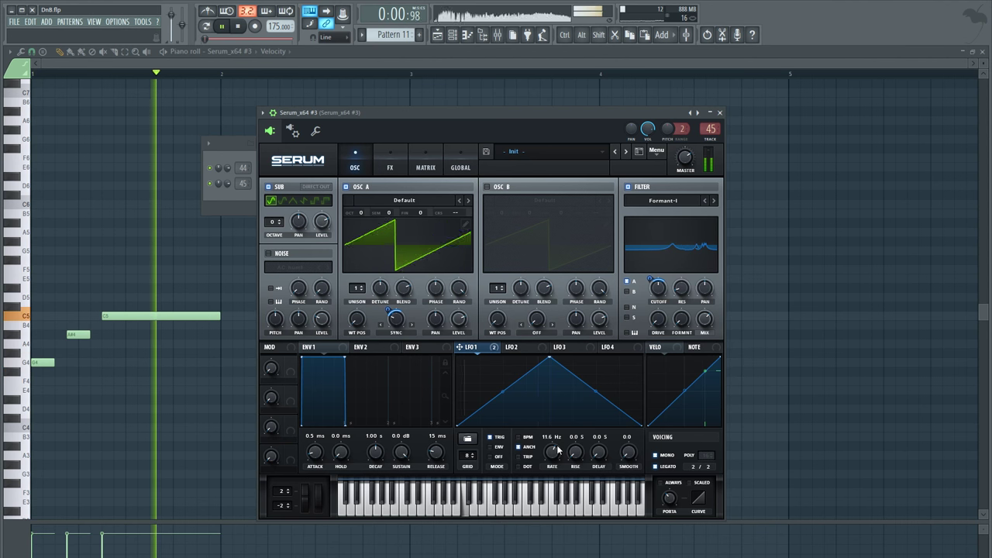
{"action": "scroll", "coordinate": [557, 450], "scroll_direction": "down", "scroll_amount": 1}
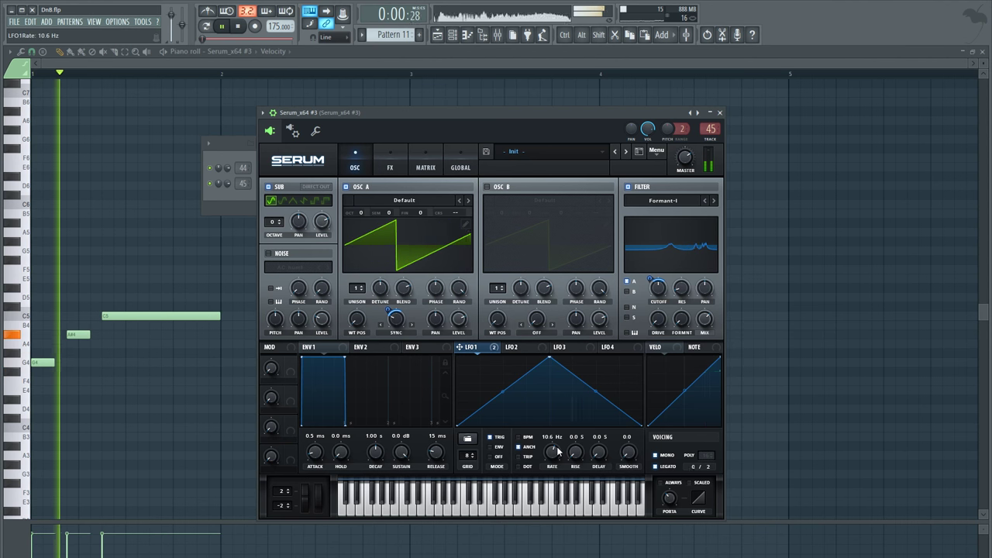
Reduce the LFO 1 modulation output in Serum's matrix and set the LFO 1 rate to about 2.2 Hz
{"action": "left_click", "coordinate": [426, 164]}
{"action": "left_click_drag", "start_coordinate": [690, 207], "coordinate": [625, 217]}
{"action": "key", "text": "space"}
{"action": "left_click", "coordinate": [355, 164]}
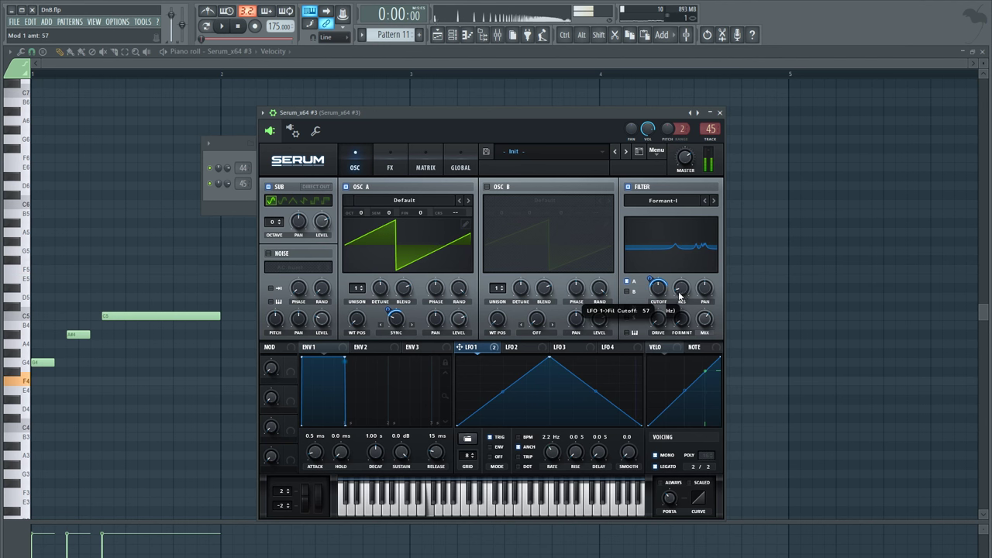
Set LFO 1's filter cutoff modulation to about -14, the cutoff to about 793 Hz and the LFO rate to about 10.2 Hz while auditioning
{"action": "key", "text": "space"}
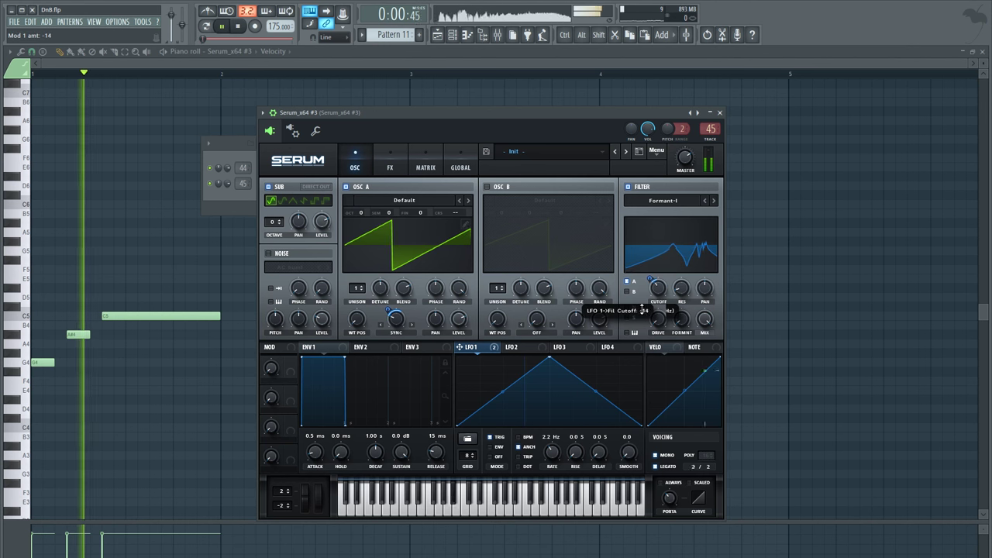
{"action": "left_click_drag", "start_coordinate": [658, 286], "coordinate": [661, 274]}
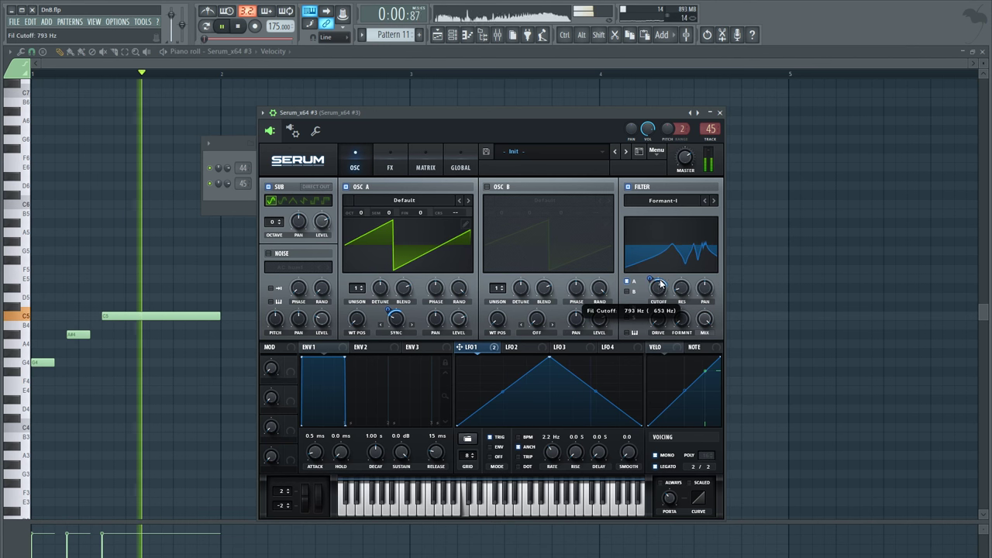
{"action": "left_click_drag", "start_coordinate": [552, 451], "coordinate": [560, 439]}
{"action": "key", "text": "space"}
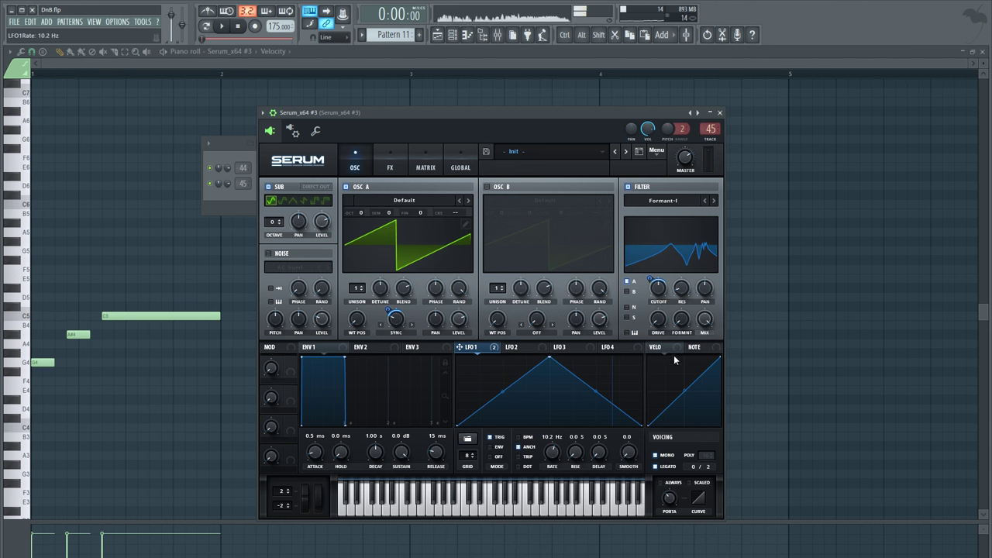
{"action": "key", "text": "space"}
Lower Serum's filter mix, set the filter cutoff to about 68 Hz while auditioning, and close the synth
{"action": "left_click_drag", "start_coordinate": [704, 321], "coordinate": [686, 355]}
{"action": "key", "text": "space"}
{"action": "key", "text": "space"}
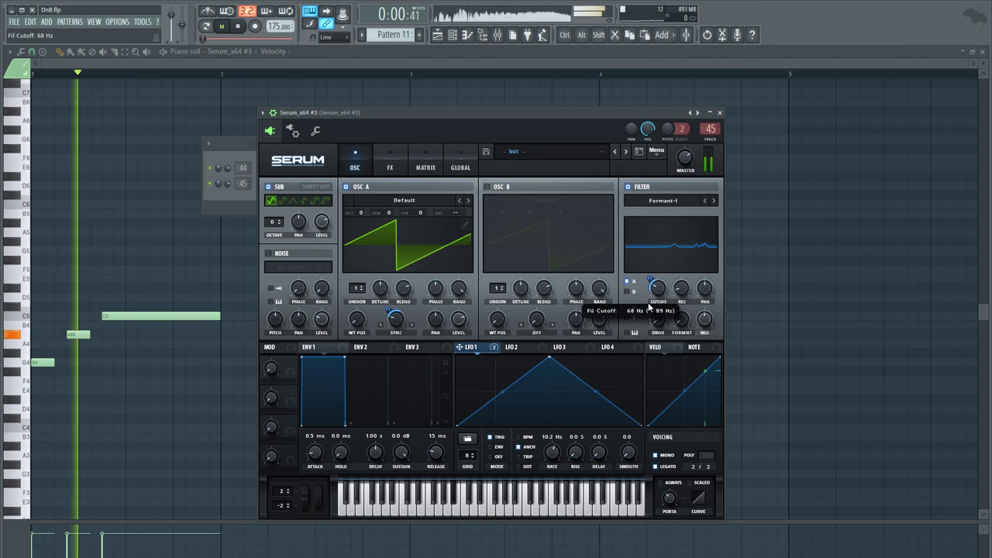
{"action": "key", "text": "Escape"}
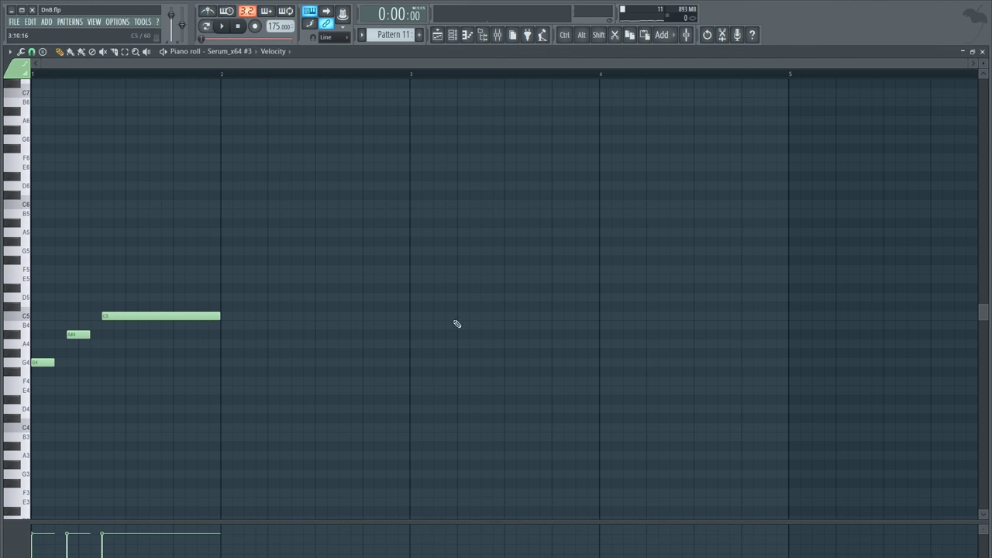
Add a D5 note at the start of bar 2 with a length of 0:06:16 and audition the melody
{"action": "left_click", "coordinate": [223, 296]}
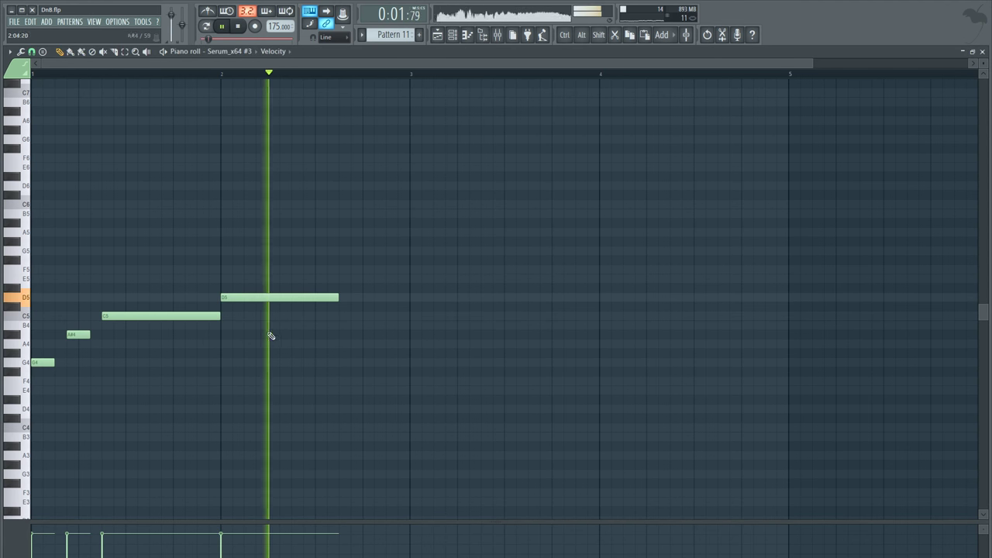
{"action": "key", "text": "space"}
{"action": "key", "text": "space"}
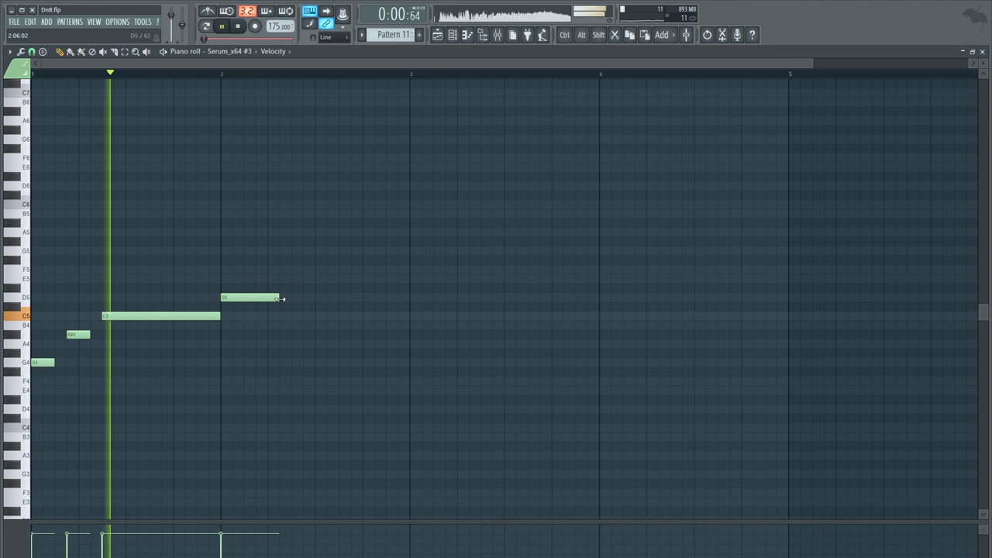
{"action": "key", "text": "space"}
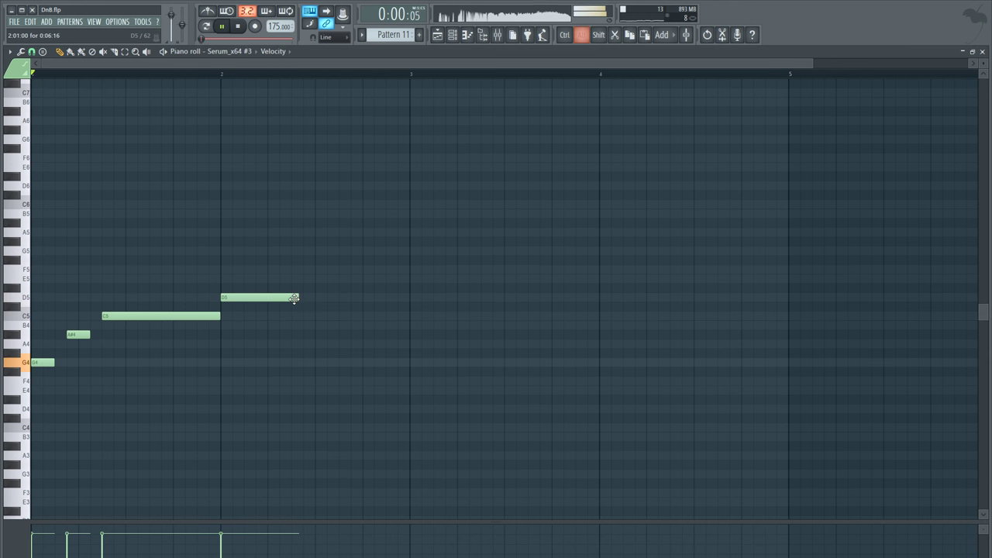
Add three short G4 notes in the second half of bar 2, ending the last one just before bar 3
{"action": "left_click", "coordinate": [296, 363]}
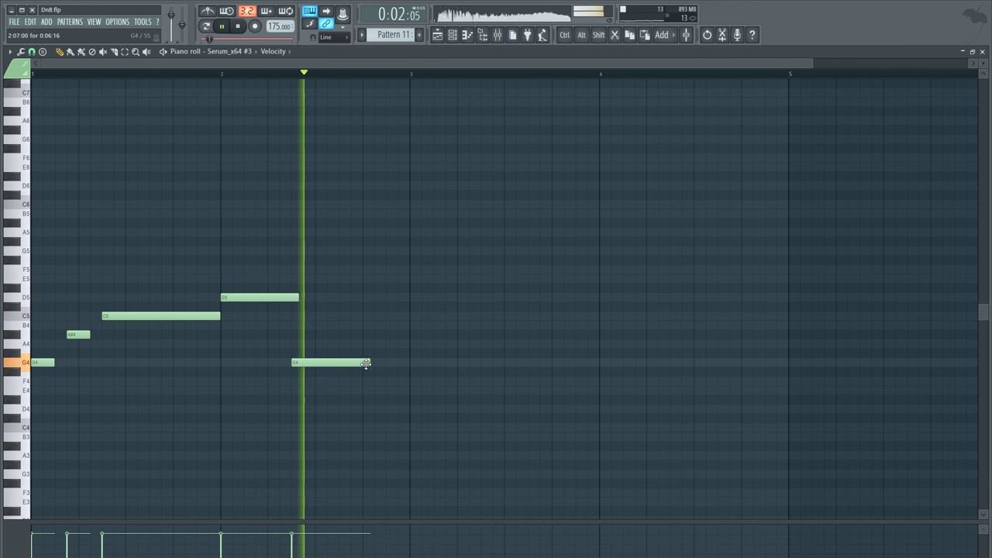
{"action": "key", "text": "space"}
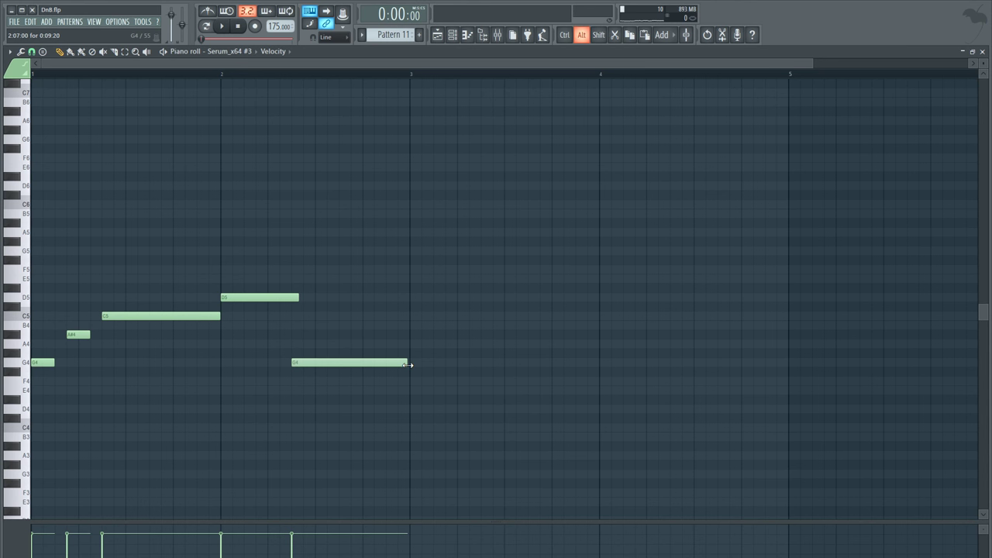
{"action": "key", "text": "space"}
{"action": "left_click", "coordinate": [343, 363]}
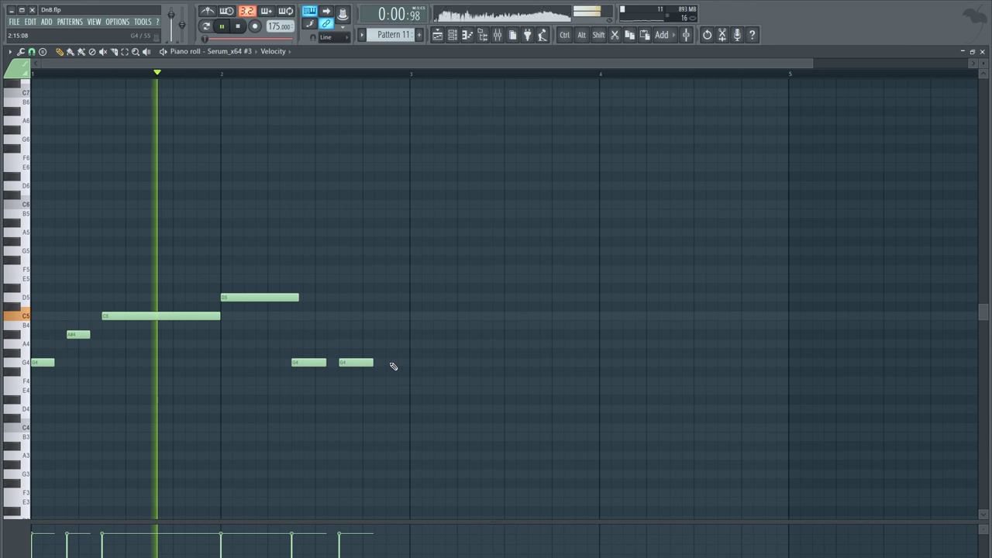
{"action": "left_click", "coordinate": [391, 363]}
{"action": "left_click_drag", "start_coordinate": [413, 362], "coordinate": [403, 360]}
{"action": "key", "text": "space"}
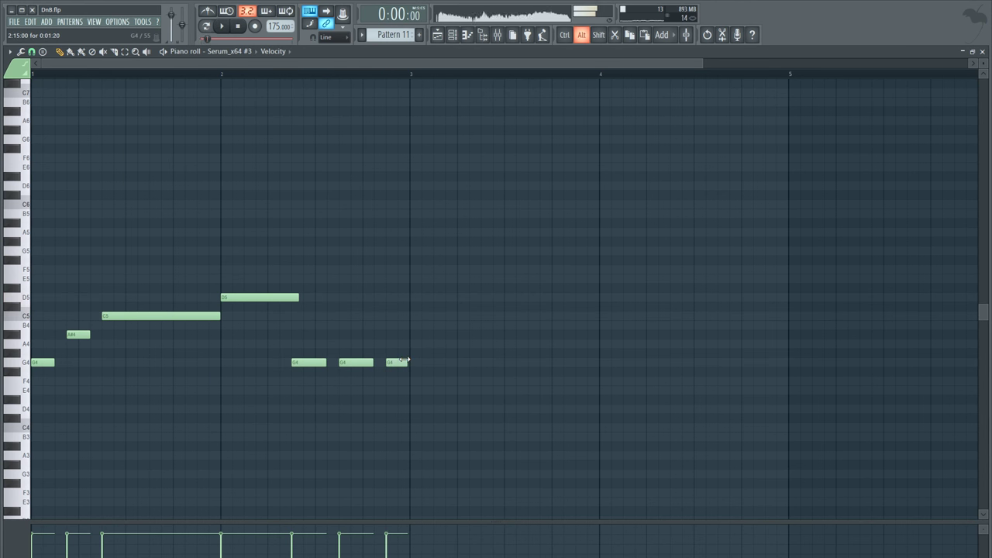
Duplicate the two-bar phrase into bars 3 and 4, and lower bar 2's last G4 note to F4
{"action": "key", "text": "ctrl+a"}
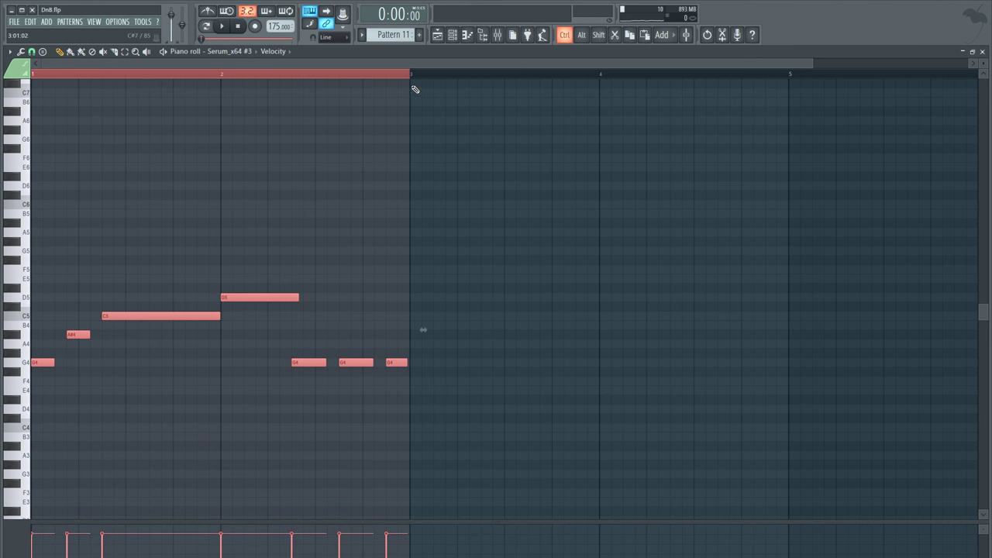
{"action": "key", "text": "ctrl+b"}
{"action": "key", "text": "ctrl+d"}
{"action": "key", "text": "space"}
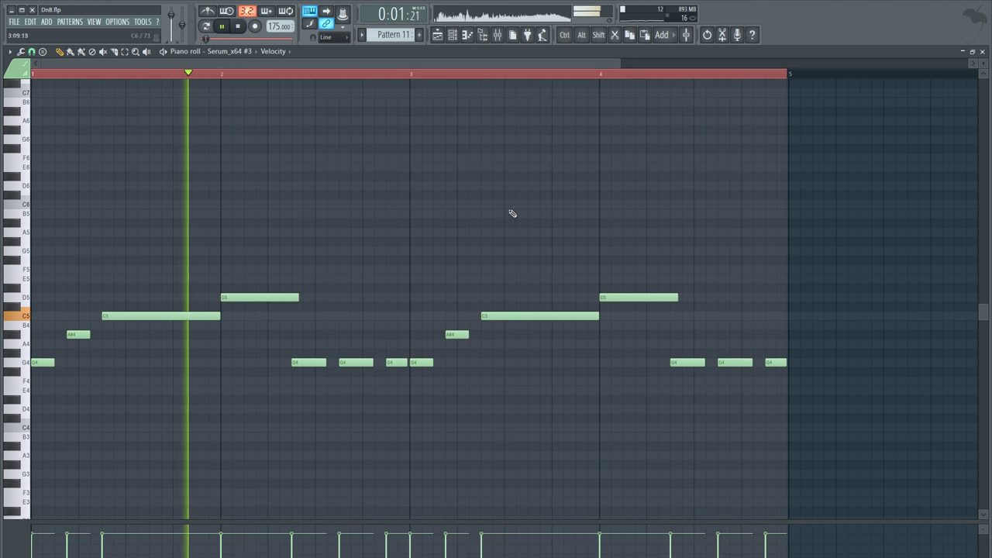
{"action": "left_click_drag", "start_coordinate": [396, 362], "coordinate": [396, 381]}
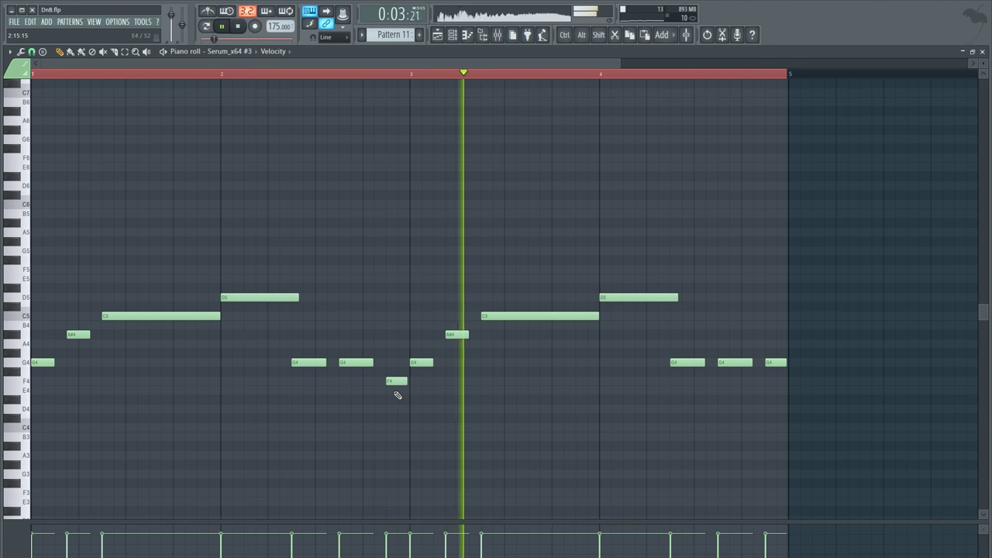
Lower bar 4's last G4 note to F4 and duplicate the four-bar phrase into bars 5 to 8, transposed up to start on C5
{"action": "scroll", "coordinate": [666, 78], "scroll_direction": "down", "scroll_amount": 1}
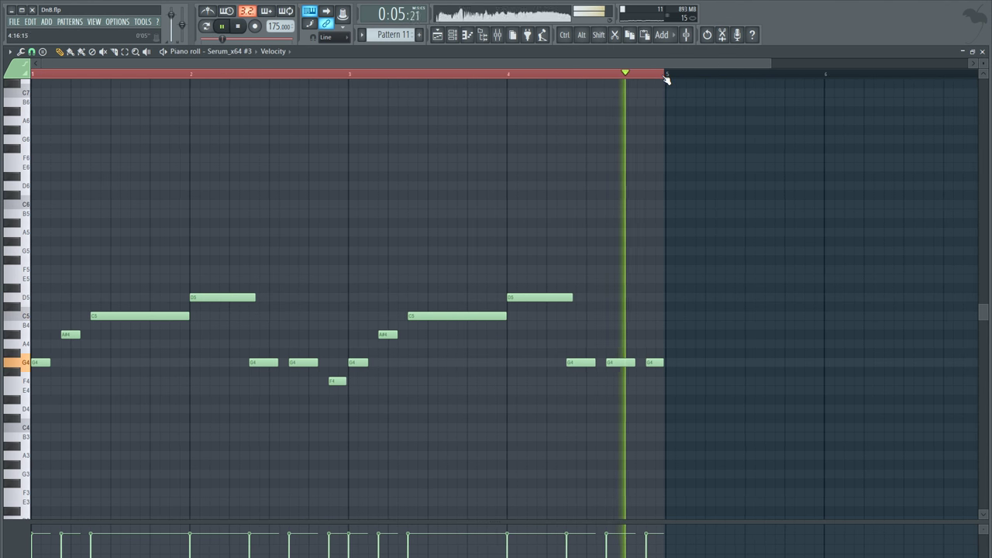
{"action": "scroll", "coordinate": [668, 116], "scroll_direction": "down", "scroll_amount": 1}
{"action": "key", "text": "space"}
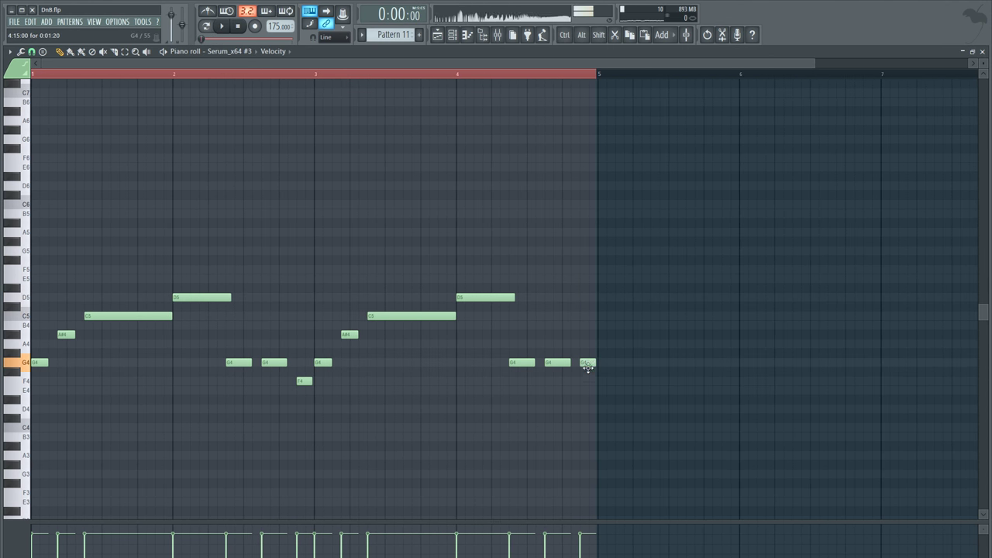
{"action": "left_click_drag", "start_coordinate": [698, 428], "coordinate": [35, 267], "text": "ctrl"}
{"action": "mouse_move", "coordinate": [44, 362]}
{"action": "left_mouse_down", "text": "shift"}
{"action": "mouse_move", "coordinate": [377, 352]}
{"action": "mouse_move", "coordinate": [610, 307]}
{"action": "mouse_move", "coordinate": [607, 319]}
{"action": "left_mouse_up", "text": "shift"}
{"action": "key", "text": "space"}
{"action": "scroll", "coordinate": [623, 70], "scroll_direction": "down", "scroll_amount": 3}
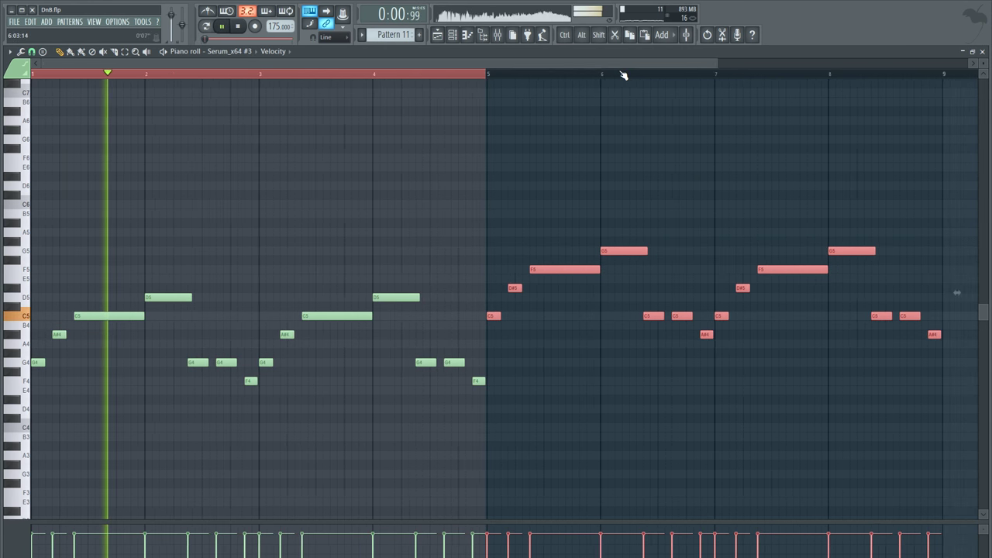
{"action": "right_click", "coordinate": [398, 393]}
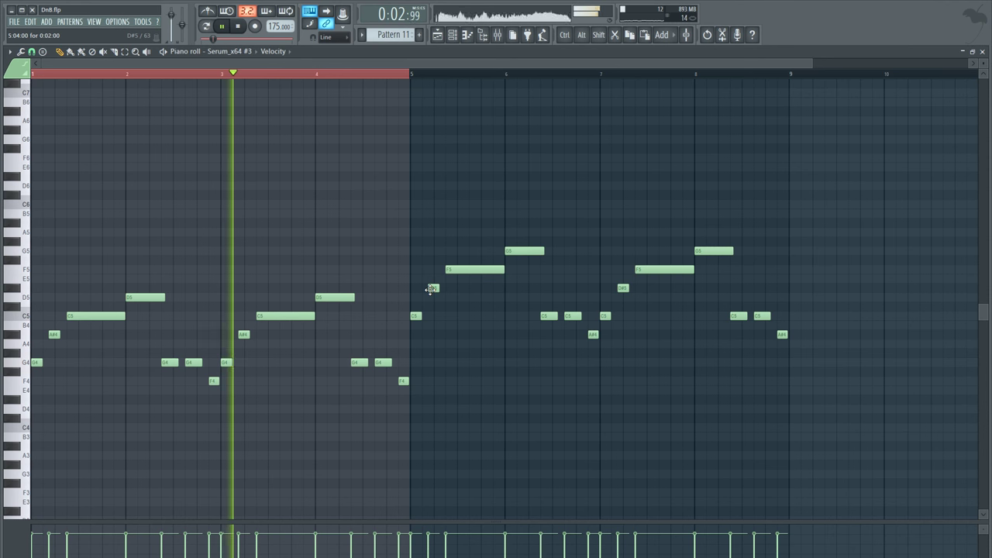
Set bar 5's long note to D5, bar 6's first and last notes to D#5, and bar 7's first and long notes to D5
{"action": "left_click_drag", "start_coordinate": [465, 271], "coordinate": [456, 300]}
{"action": "left_click_drag", "start_coordinate": [538, 252], "coordinate": [526, 292]}
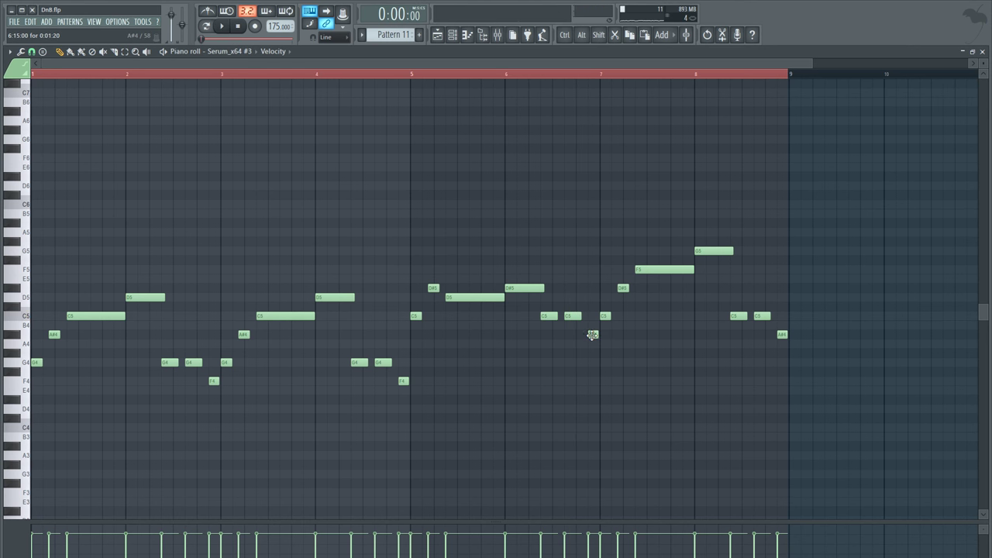
{"action": "key", "text": "space"}
{"action": "left_click_drag", "start_coordinate": [605, 316], "coordinate": [642, 298]}
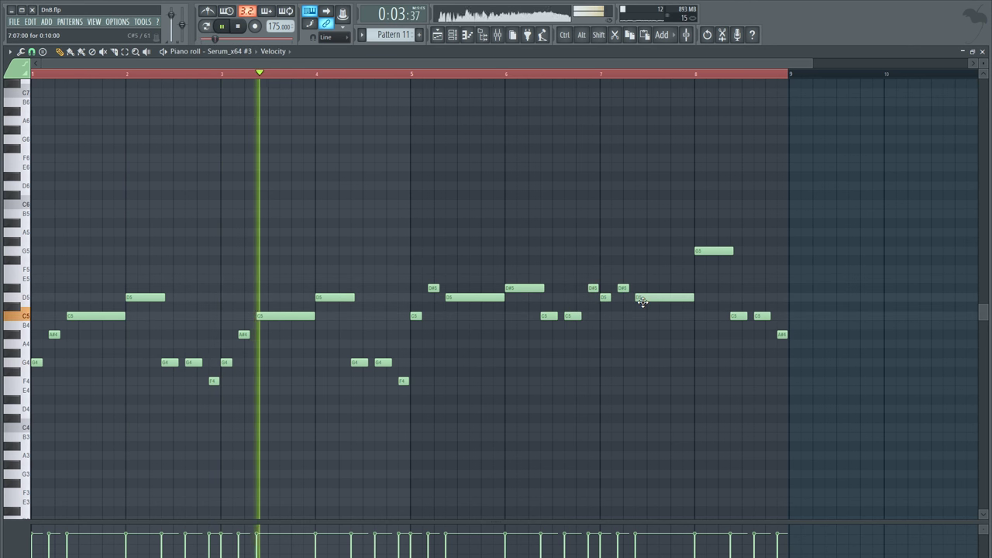
Lower bar 8's opening note to C5 and the two short C5 notes after it to A#4
{"action": "left_click_drag", "start_coordinate": [711, 252], "coordinate": [704, 316]}
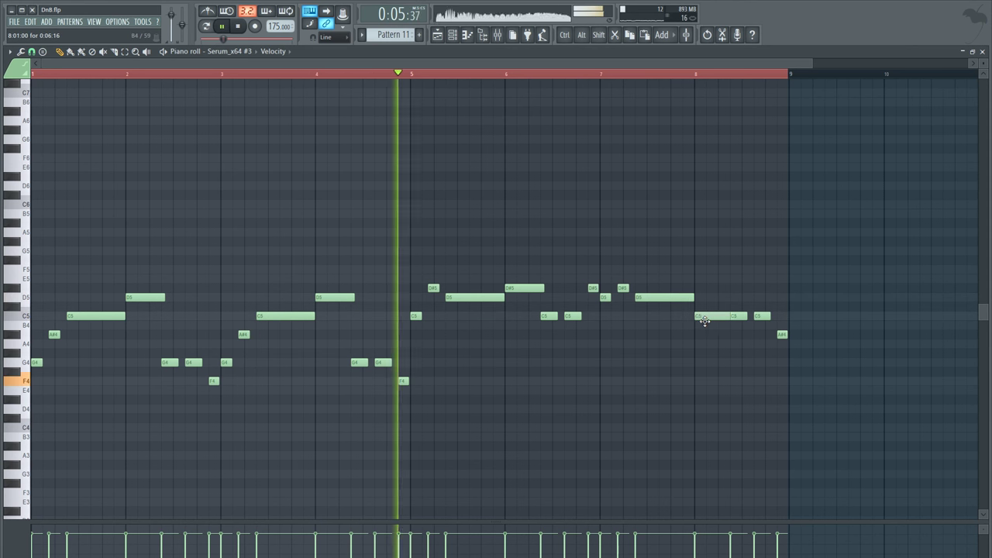
{"action": "left_click", "coordinate": [737, 316], "text": "ctrl"}
{"action": "left_click", "coordinate": [762, 316], "text": "ctrl+shift"}
{"action": "double_click", "coordinate": [762, 317]}
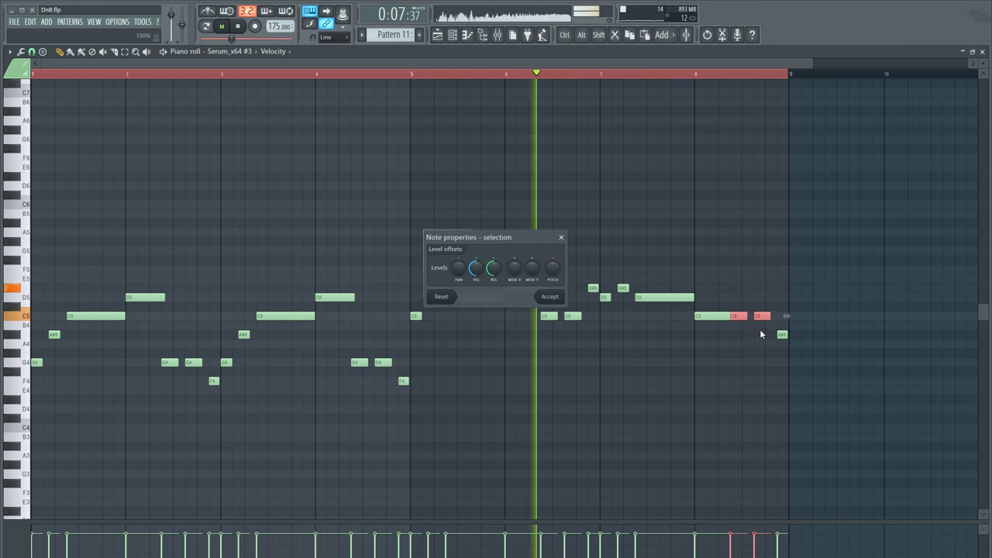
{"action": "key", "text": "Escape"}
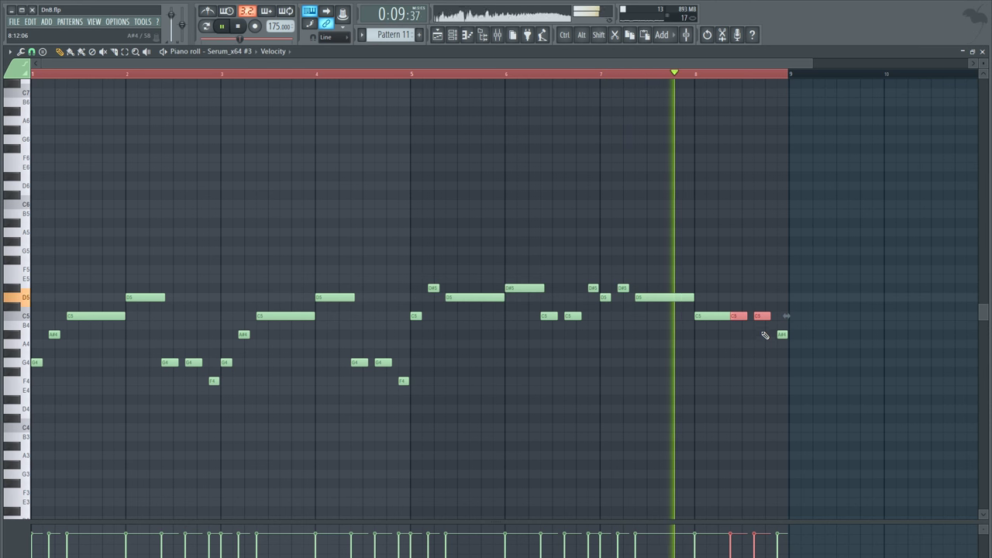
{"action": "left_click_drag", "start_coordinate": [762, 316], "coordinate": [765, 336]}
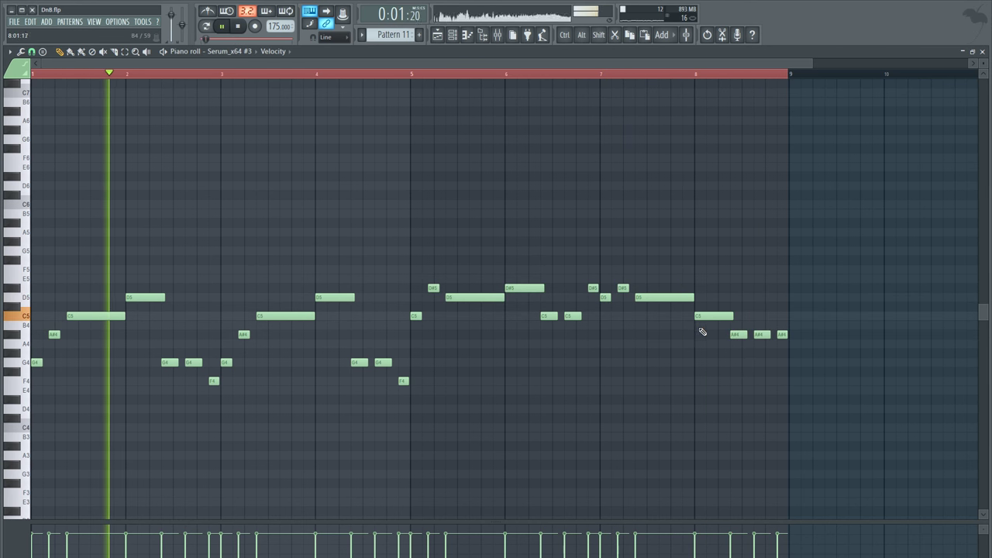
Raise bar 8's opening note to D#5 and its three closing A#4 notes to D5
{"action": "left_click_drag", "start_coordinate": [703, 320], "coordinate": [705, 288]}
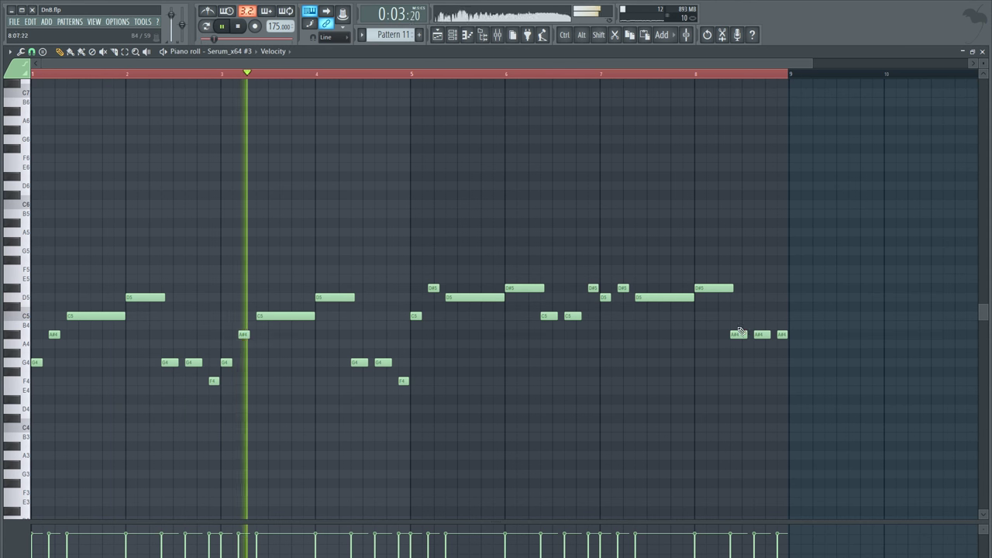
{"action": "left_click_drag", "start_coordinate": [741, 332], "coordinate": [801, 337]}
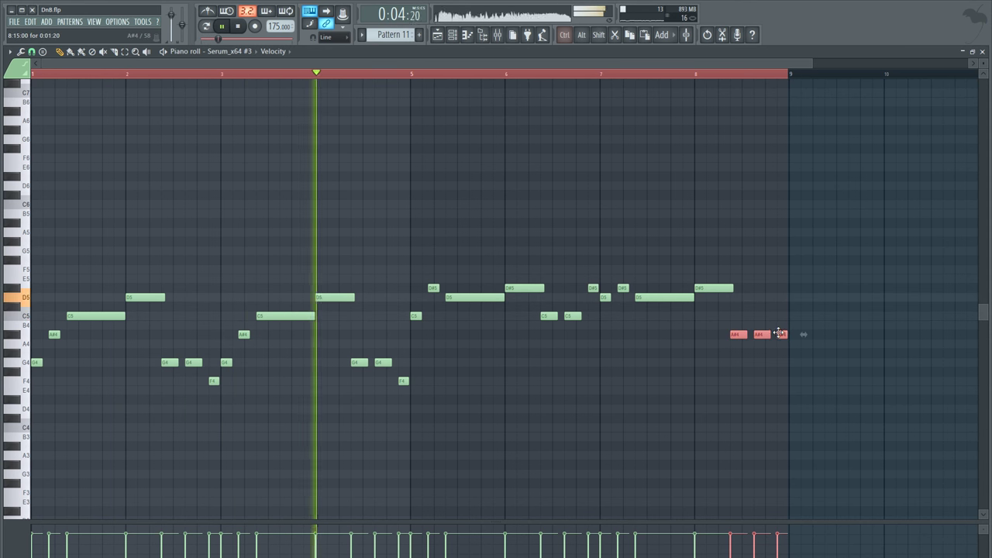
{"action": "left_click_drag", "start_coordinate": [735, 334], "coordinate": [734, 298]}
{"action": "left_click", "coordinate": [720, 343], "text": "ctrl"}
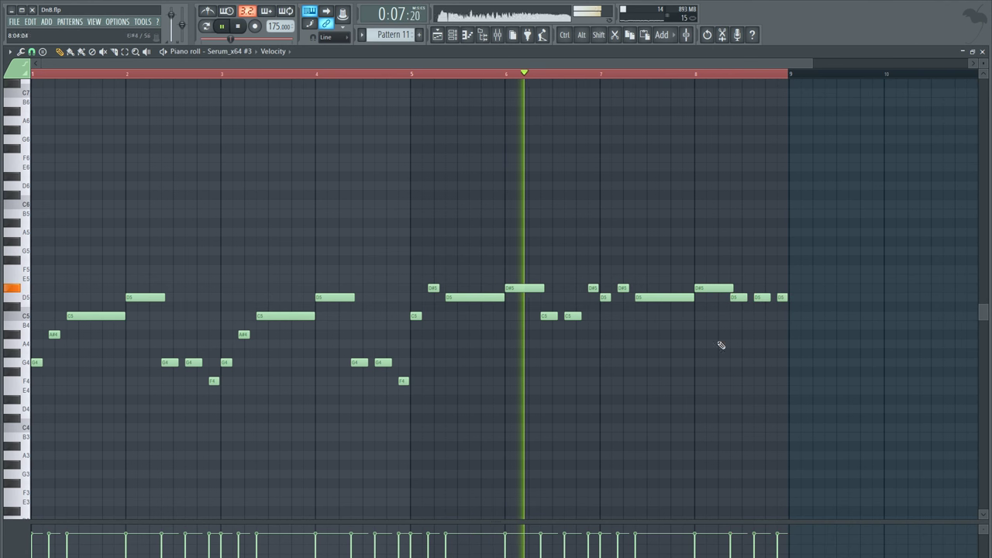
Duplicate the whole eight-bar melody into bars 9 to 16 and deselect the notes
{"action": "scroll", "coordinate": [763, 78], "scroll_direction": "down", "scroll_amount": 1}
{"action": "scroll", "coordinate": [764, 78], "scroll_direction": "down", "scroll_amount": 1}
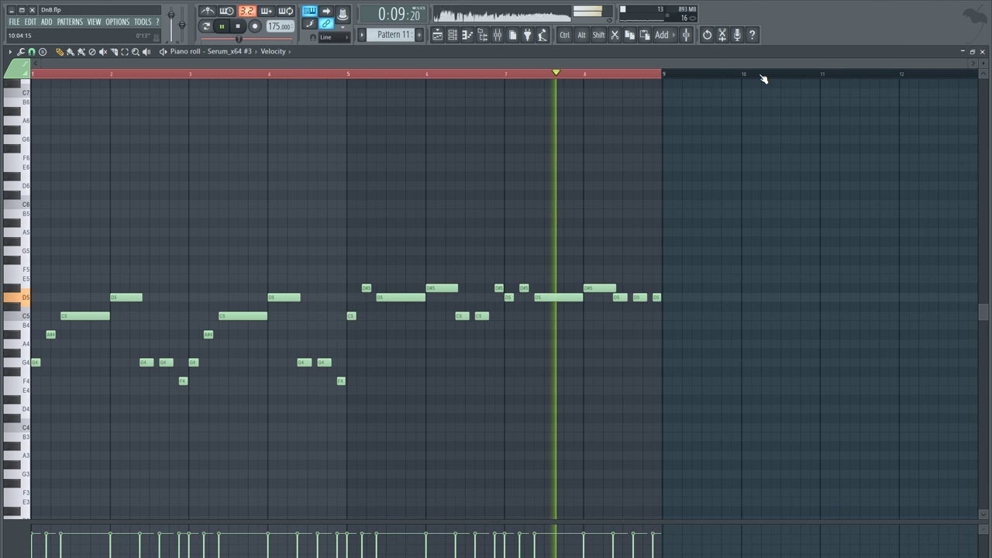
{"action": "key", "text": "space"}
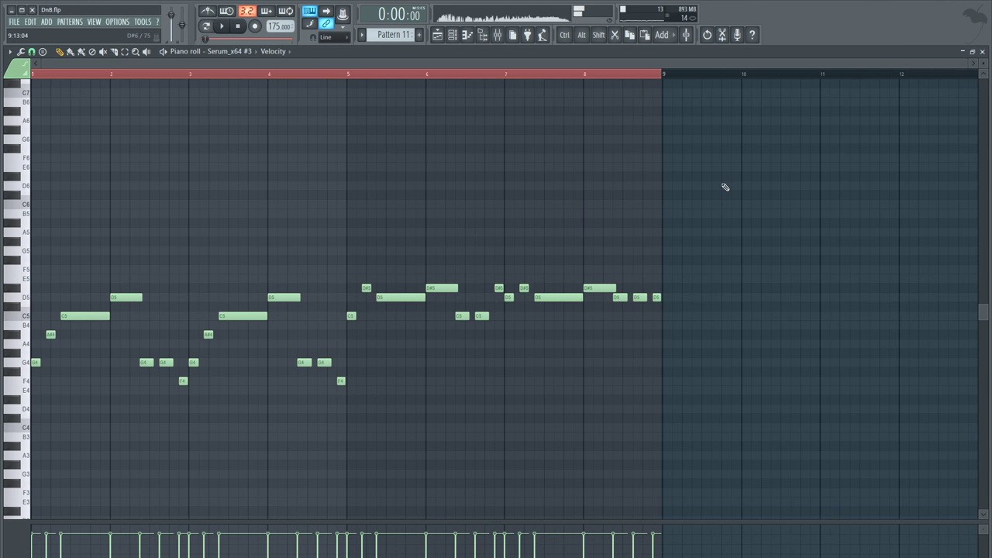
{"action": "key", "text": "ctrl+a"}
{"action": "key", "text": "ctrl+b"}
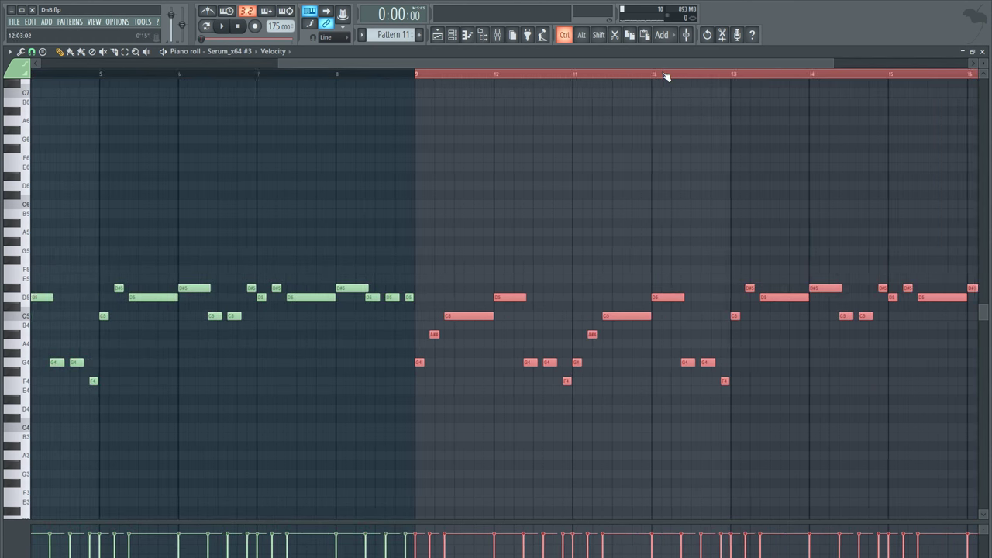
{"action": "scroll", "coordinate": [483, 76], "scroll_direction": "down", "scroll_amount": 2}
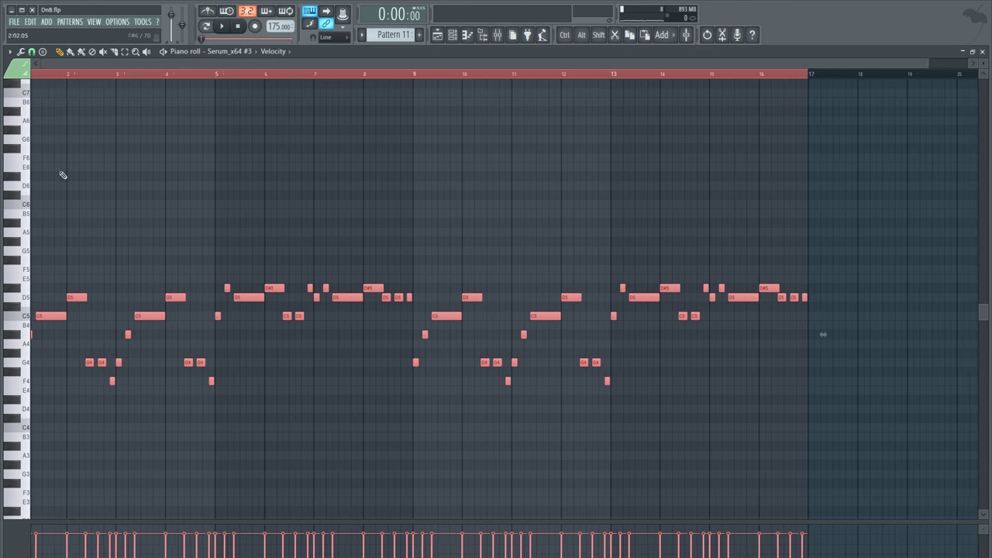
{"action": "left_click_drag", "start_coordinate": [249, 311], "coordinate": [347, 276]}
{"action": "scroll", "coordinate": [456, 78], "scroll_direction": "up", "scroll_amount": 2}
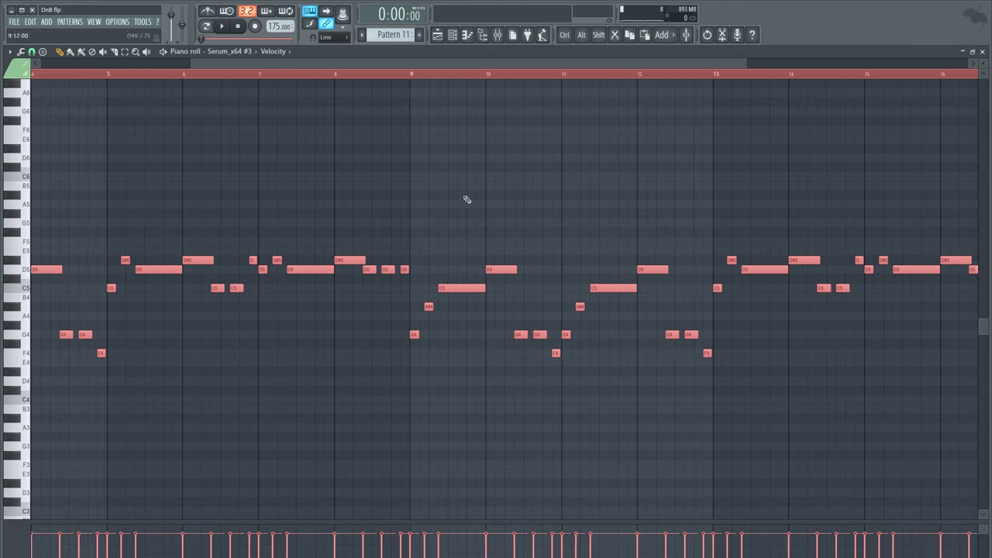
{"action": "scroll", "coordinate": [523, 77], "scroll_direction": "down", "scroll_amount": 2}
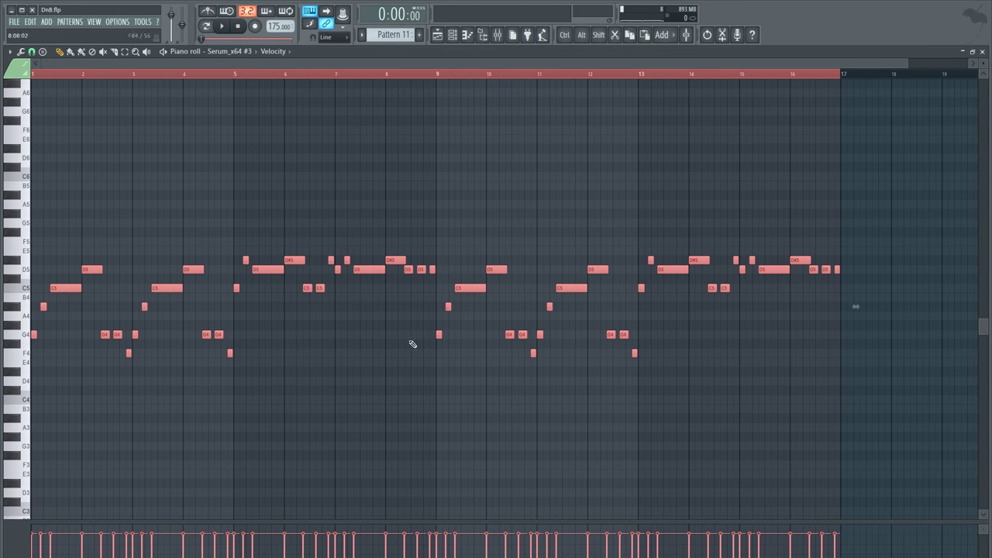
{"action": "key", "text": "ctrl+d"}
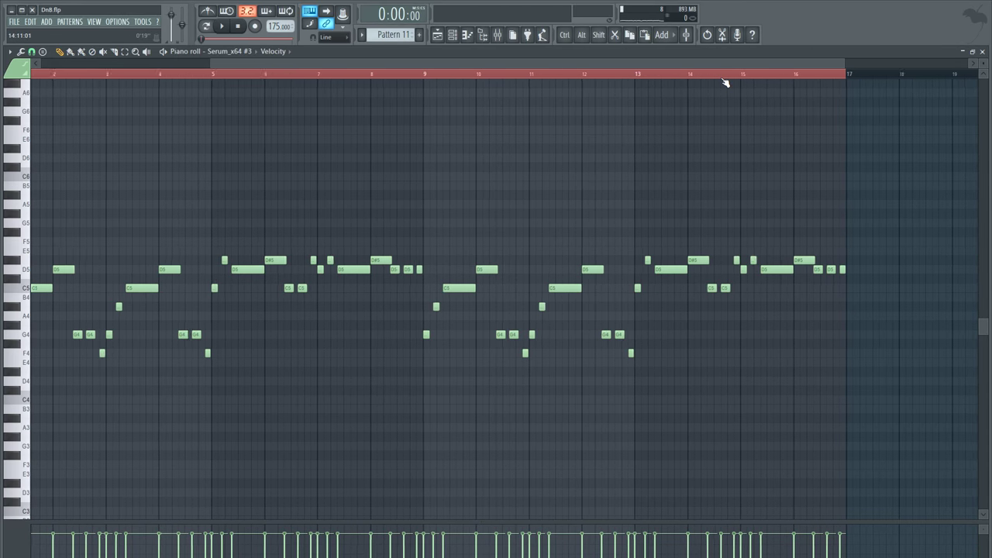
Repitch bar 9 to D#5, C5 and A#4, bar 10 to C5, A#4, A#4 and A4, and bar 11's first note to A#4
{"action": "scroll", "coordinate": [721, 78], "scroll_direction": "up", "scroll_amount": 2}
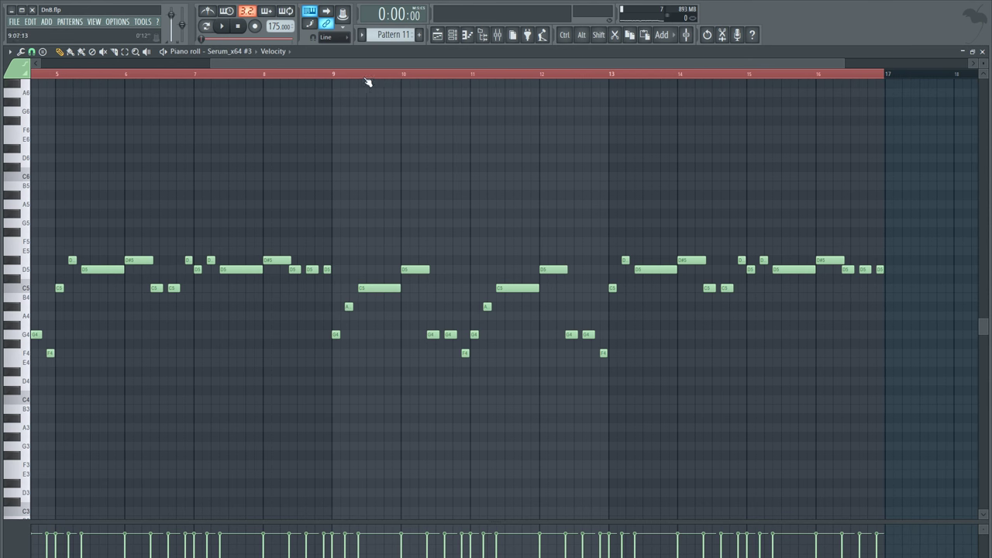
{"action": "scroll", "coordinate": [368, 81], "scroll_direction": "up", "scroll_amount": 3}
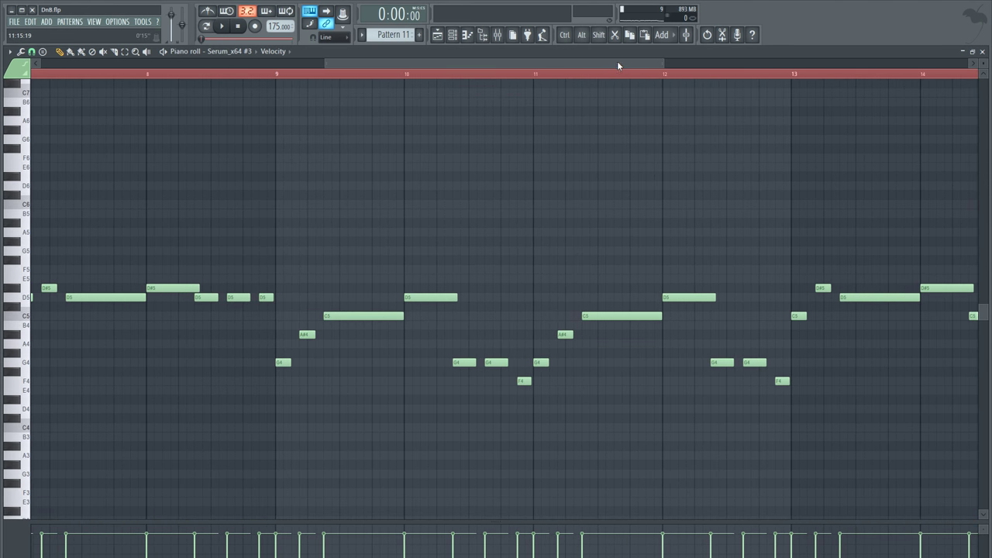
{"action": "left_click_drag", "start_coordinate": [617, 61], "coordinate": [412, 93]}
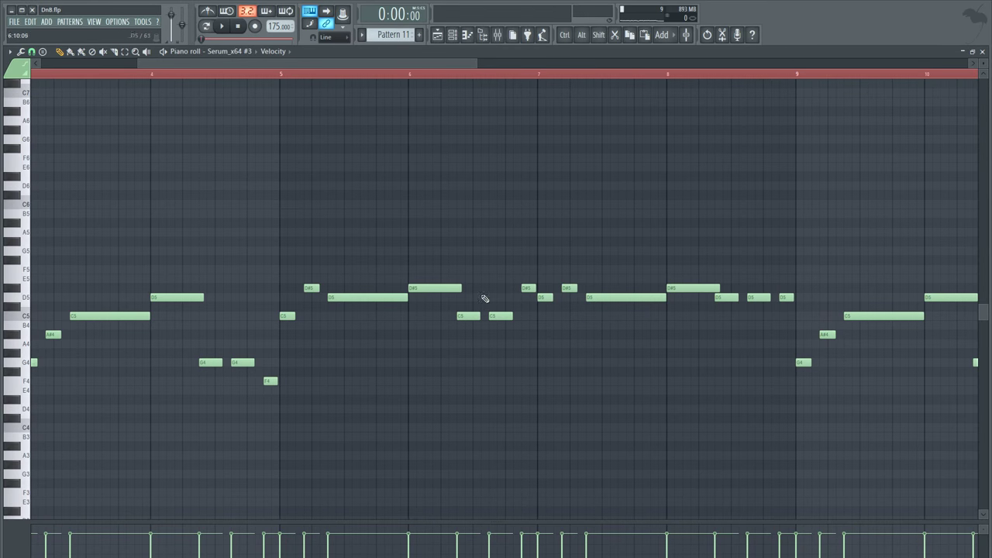
{"action": "left_click_drag", "start_coordinate": [282, 62], "coordinate": [324, 80]}
{"action": "scroll", "coordinate": [266, 76], "scroll_direction": "down", "scroll_amount": 3}
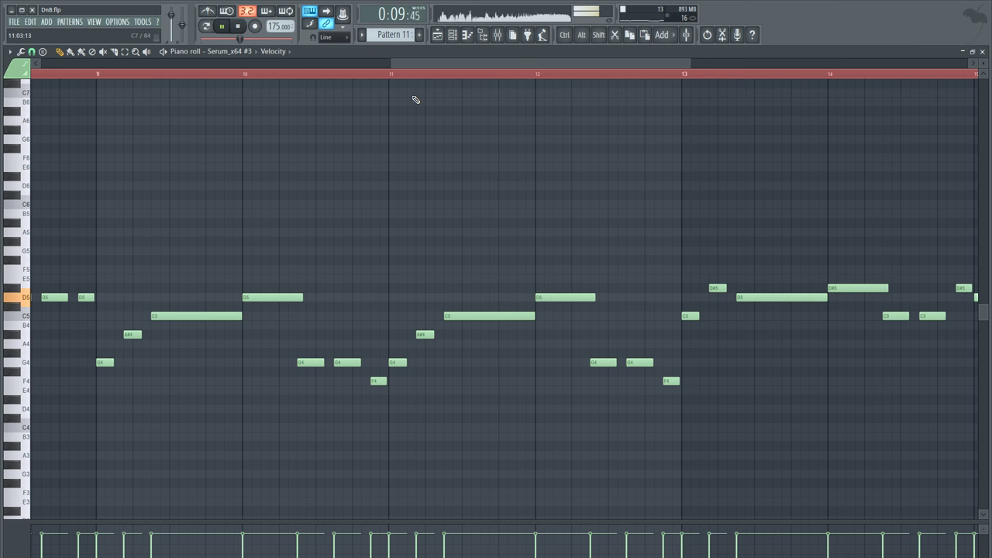
{"action": "left_click_drag", "start_coordinate": [437, 67], "coordinate": [412, 68]}
{"action": "key", "text": "space"}
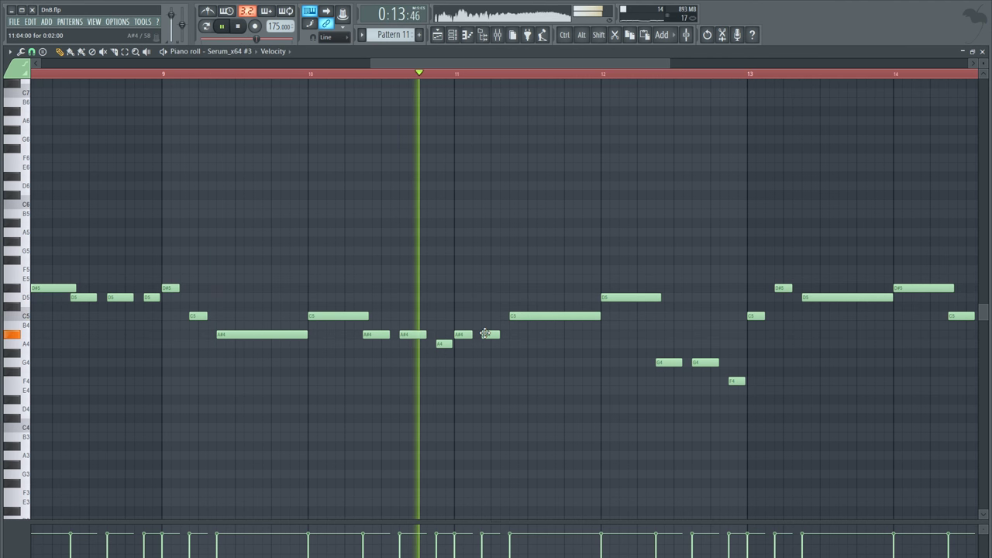
Lower bar 11's second note to A4 and its long note to F#4, and add a G4 over the bar's last quarter
{"action": "key", "text": "space"}
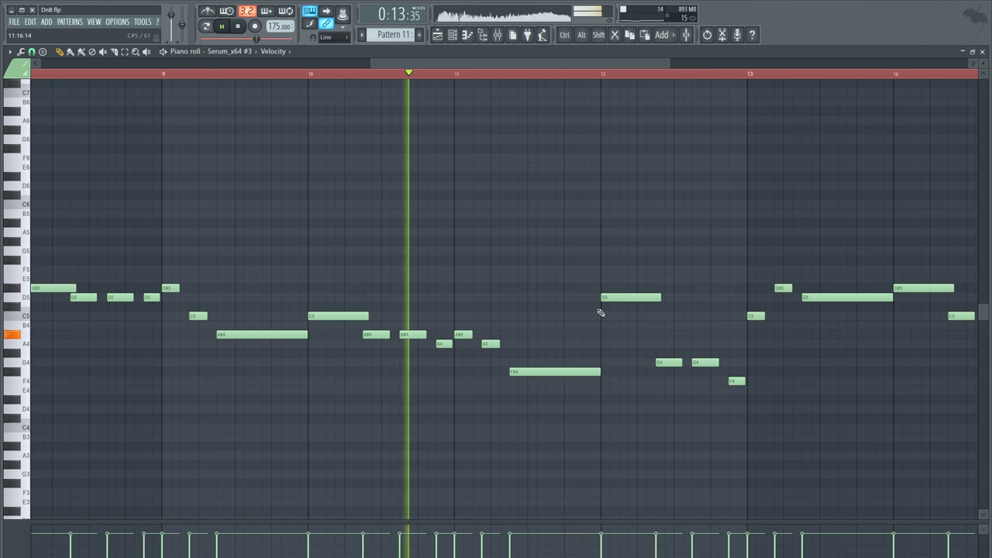
{"action": "key", "text": "space"}
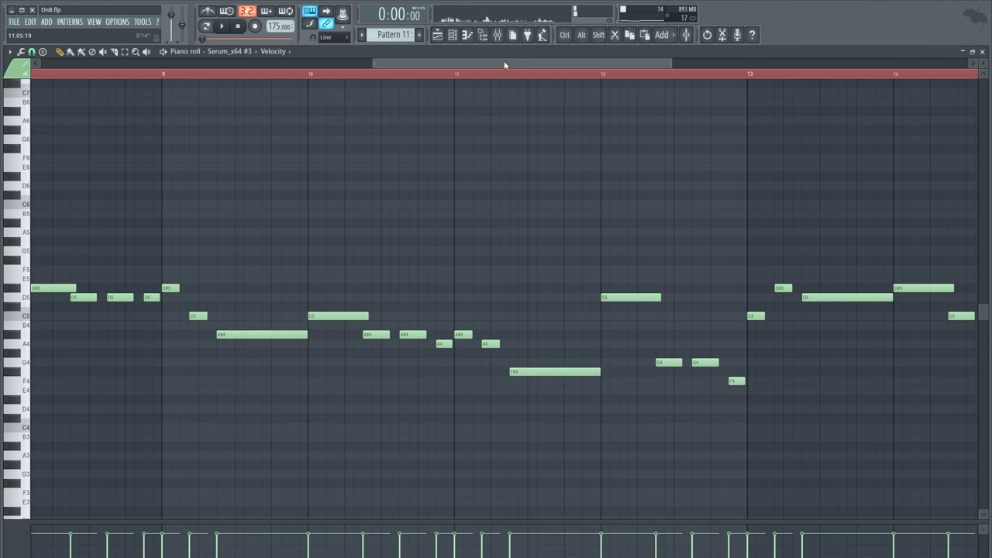
{"action": "left_click_drag", "start_coordinate": [506, 63], "coordinate": [526, 64]}
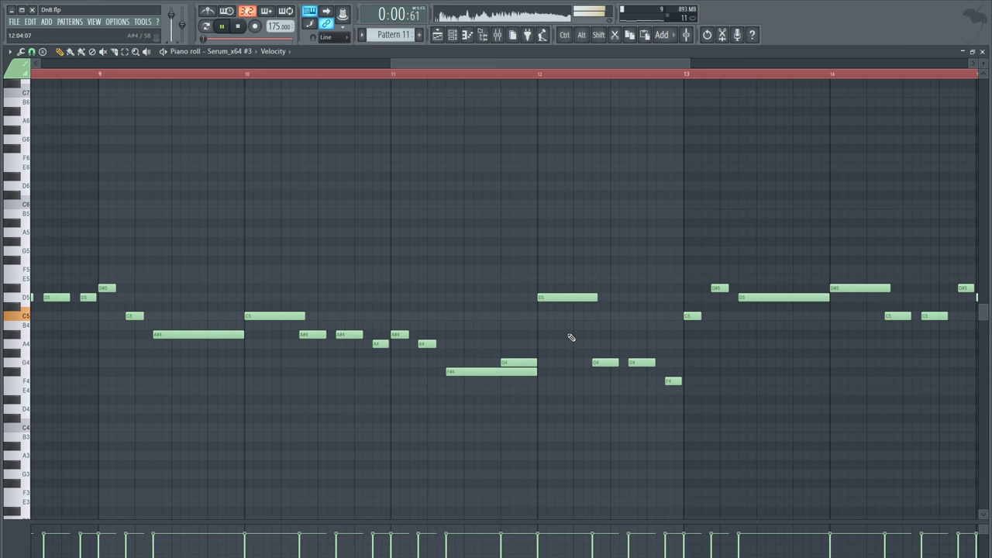
{"action": "scroll", "coordinate": [665, 62], "scroll_direction": "down", "scroll_amount": 2}
{"action": "key", "text": "space"}
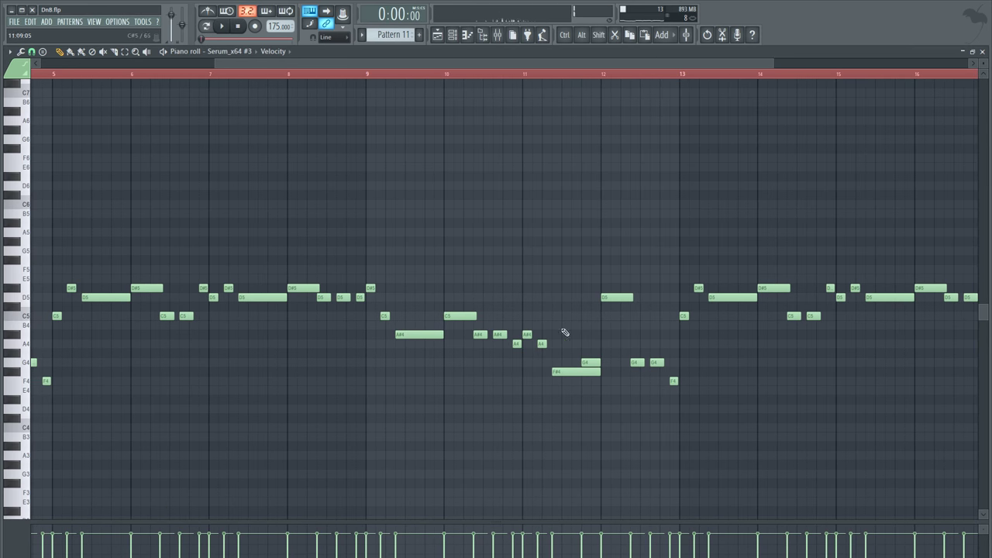
Repitch bar 12's notes to A4, A#4, A#4 and A4, and lower bar 13's first note to A#4
{"action": "scroll", "coordinate": [717, 78], "scroll_direction": "up", "scroll_amount": 3}
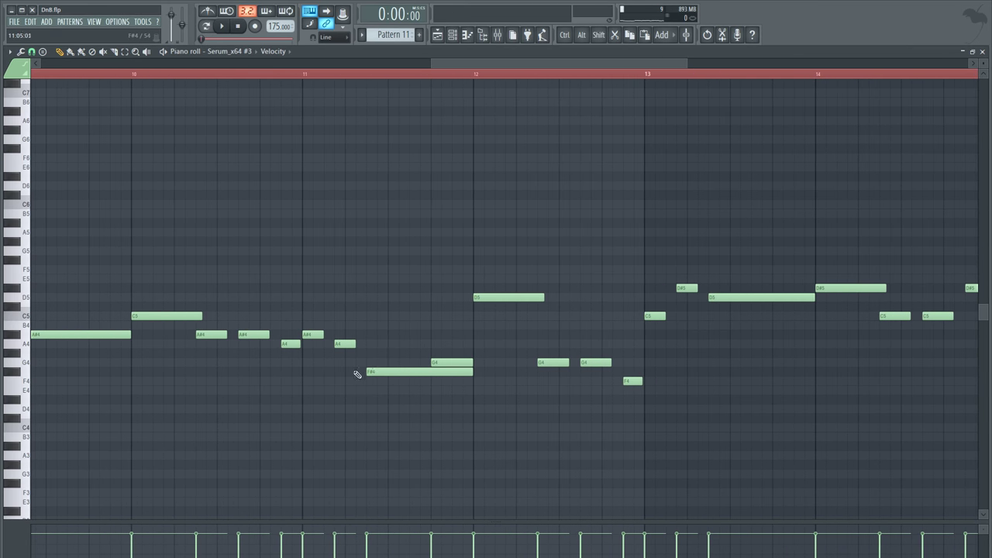
{"action": "scroll", "coordinate": [371, 266], "scroll_direction": "down", "scroll_amount": 3}
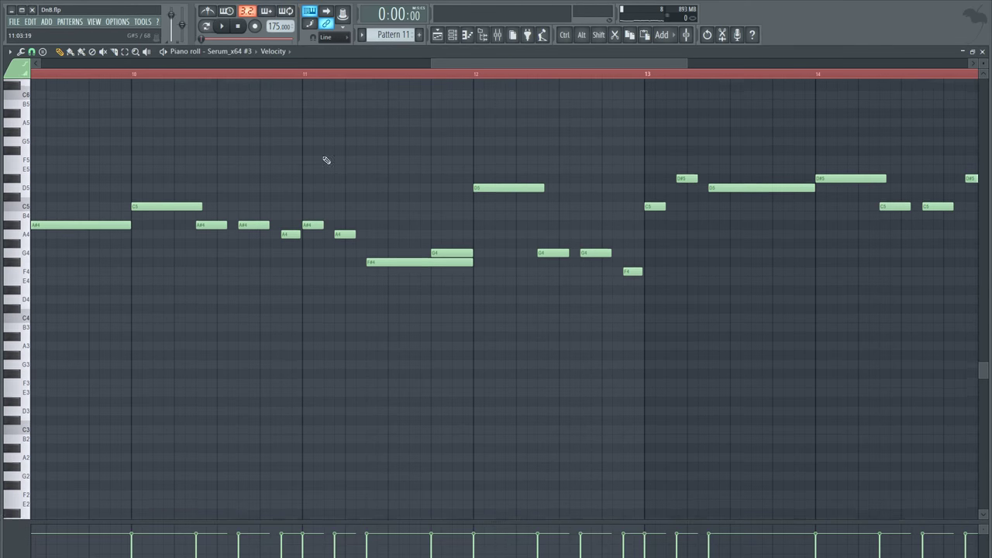
{"action": "scroll", "coordinate": [256, 73], "scroll_direction": "down", "scroll_amount": 4}
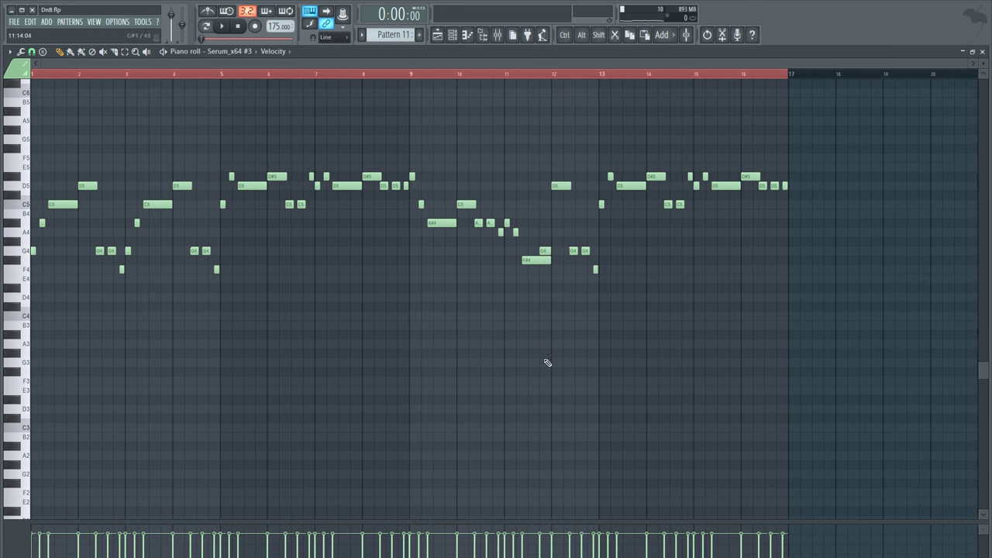
{"action": "scroll", "coordinate": [545, 166], "scroll_direction": "up", "scroll_amount": 3}
{"action": "scroll", "coordinate": [564, 77], "scroll_direction": "up", "scroll_amount": 3}
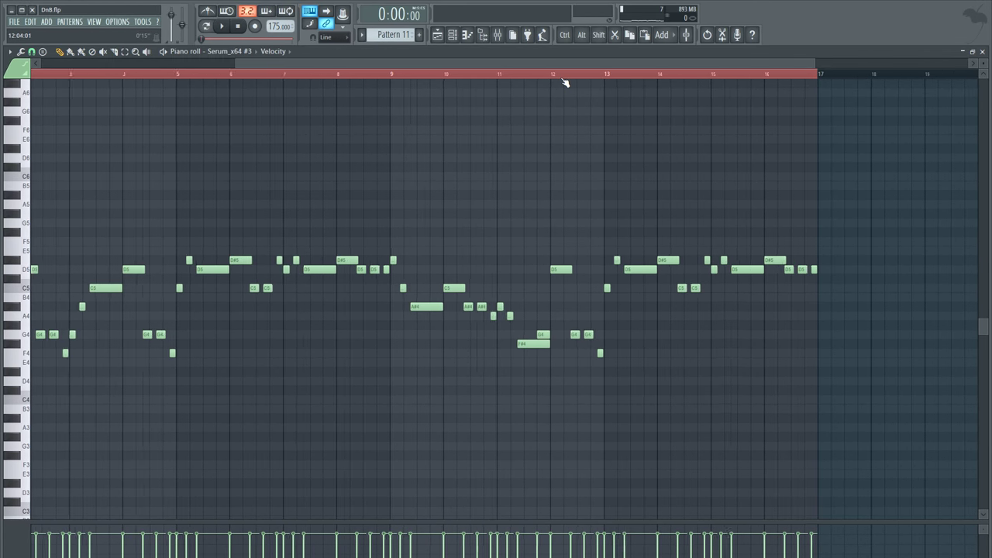
{"action": "scroll", "coordinate": [549, 75], "scroll_direction": "down", "scroll_amount": 5}
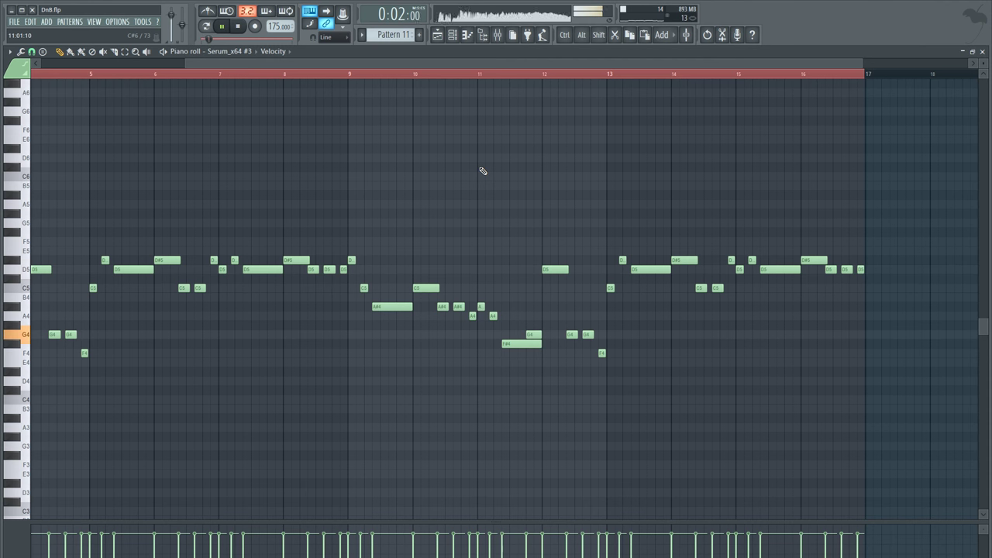
{"action": "scroll", "coordinate": [610, 78], "scroll_direction": "up", "scroll_amount": 5}
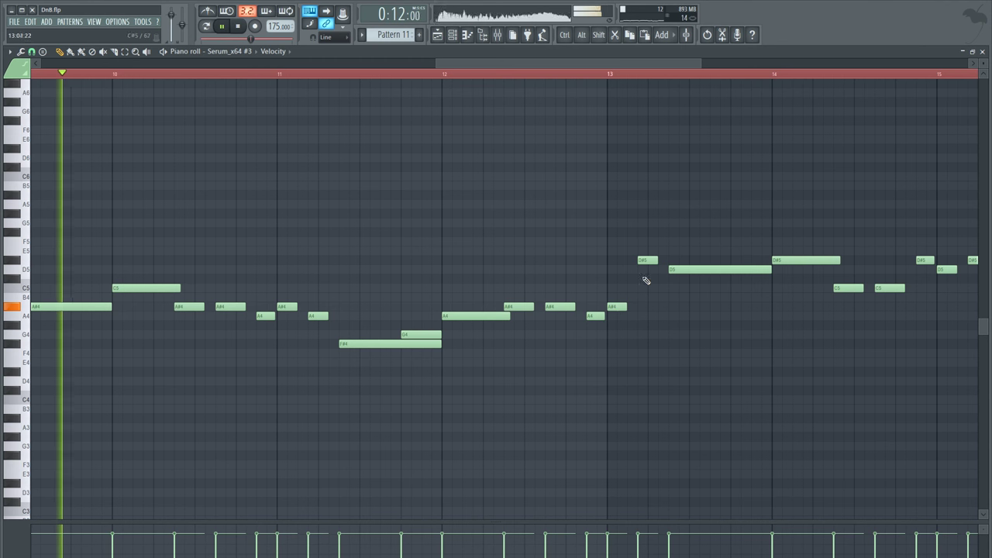
Repitch bar 13's last two notes to C5 and A#4, bar 14's notes to A#4, A4, A4 and A#4, and bar 15's first note to A4
{"action": "left_click_drag", "start_coordinate": [647, 260], "coordinate": [679, 308]}
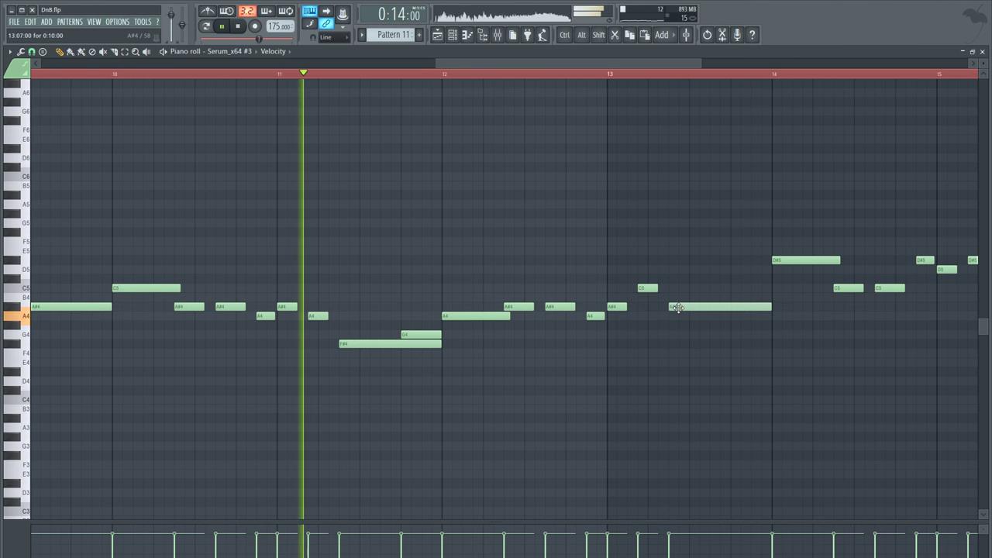
{"action": "scroll", "coordinate": [594, 66], "scroll_direction": "down", "scroll_amount": 2}
{"action": "left_click_drag", "start_coordinate": [593, 64], "coordinate": [671, 83]}
{"action": "key", "text": "space"}
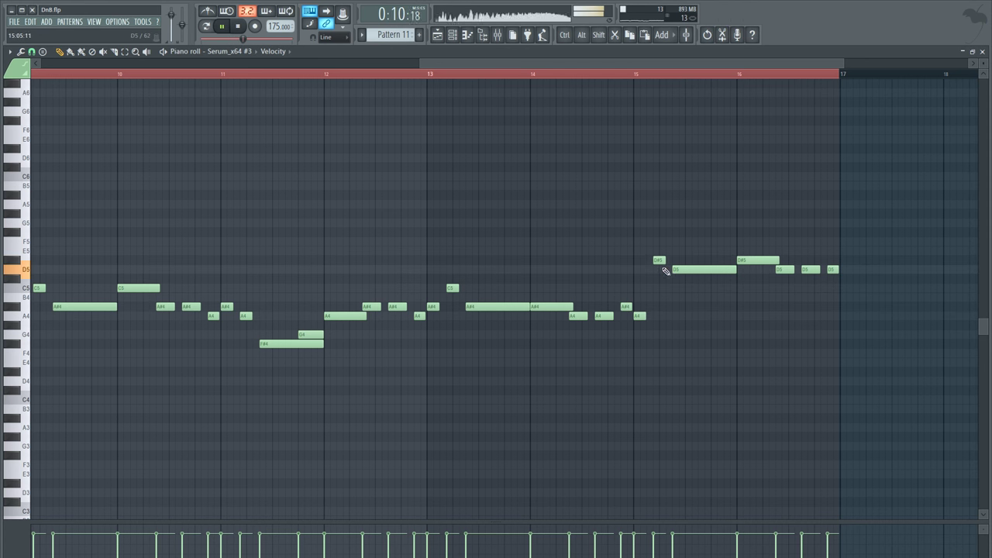
Repitch bar 15's second and long notes to A#4 and A4, and bar 16's first three notes to A4, A#4 and G4
{"action": "left_click_drag", "start_coordinate": [653, 305], "coordinate": [654, 308]}
{"action": "left_click_drag", "start_coordinate": [687, 271], "coordinate": [687, 317]}
{"action": "left_click_drag", "start_coordinate": [771, 267], "coordinate": [770, 315]}
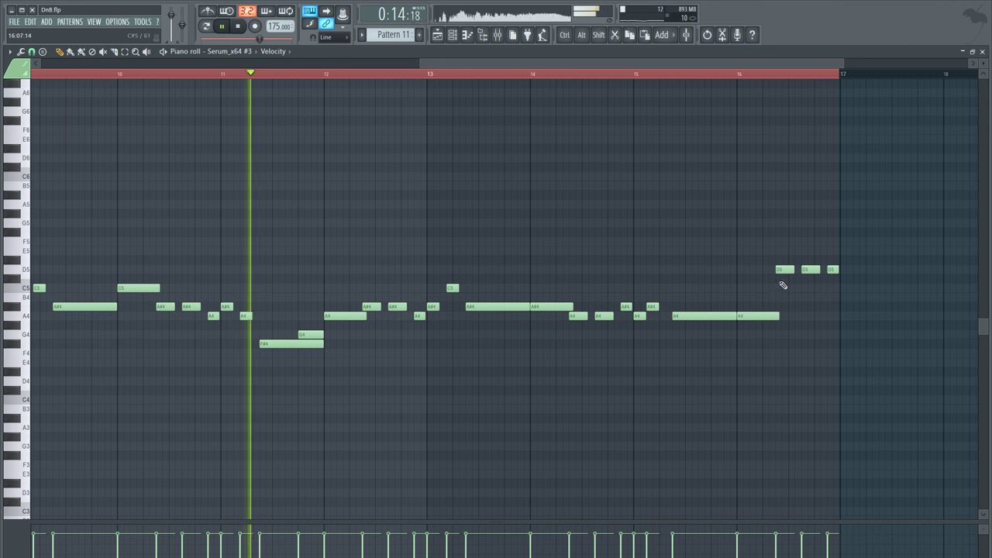
{"action": "left_click_drag", "start_coordinate": [781, 270], "coordinate": [808, 335]}
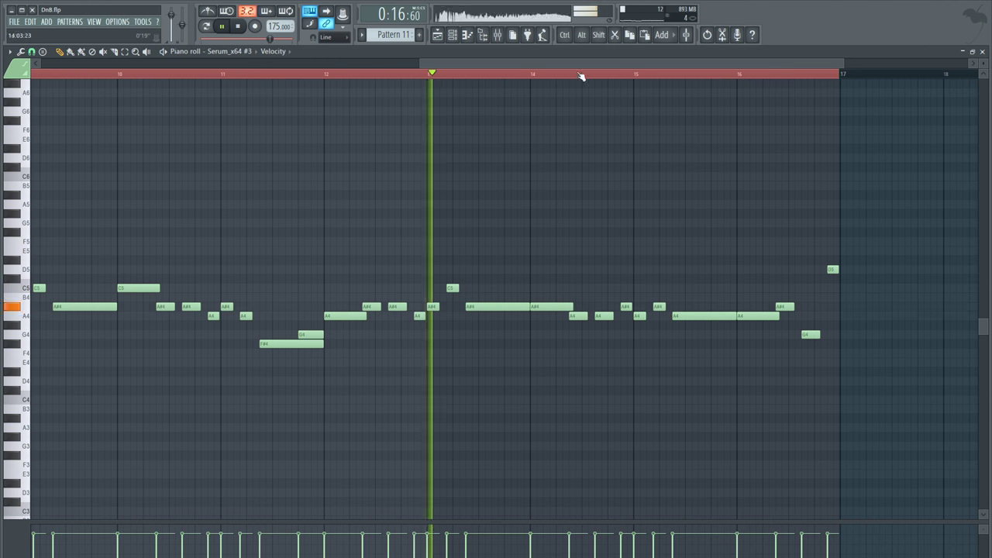
Play the melody from bar 13 and raise bar 14's first note to B4
{"action": "scroll", "coordinate": [747, 75], "scroll_direction": "up", "scroll_amount": 5}
{"action": "key", "text": "space"}
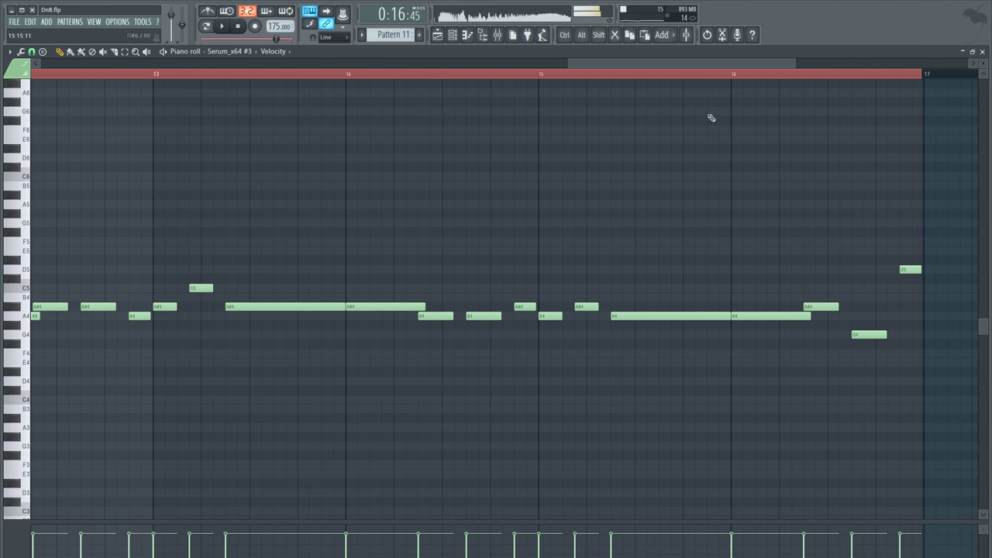
{"action": "key", "text": "space"}
{"action": "left_click_drag", "start_coordinate": [354, 307], "coordinate": [381, 293]}
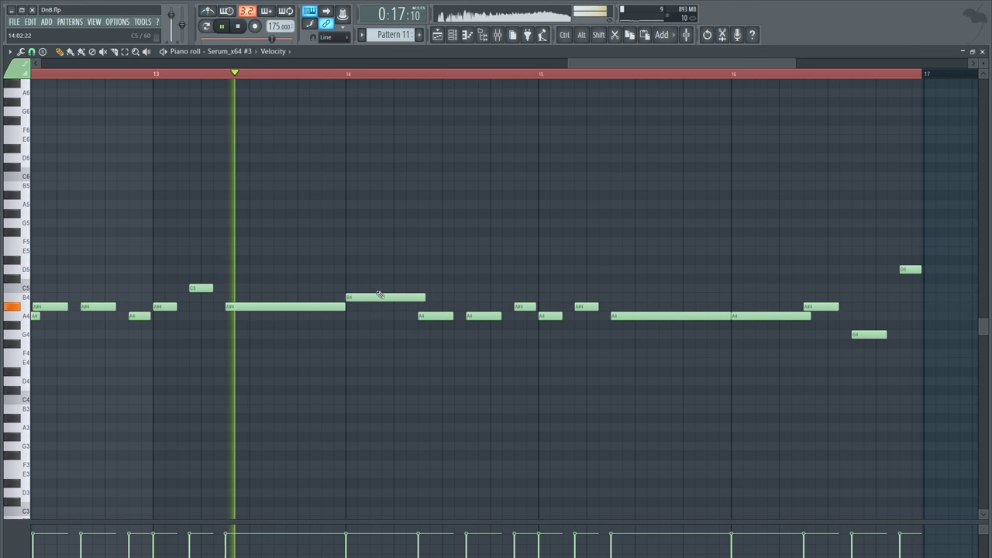
{"action": "key", "text": "space"}
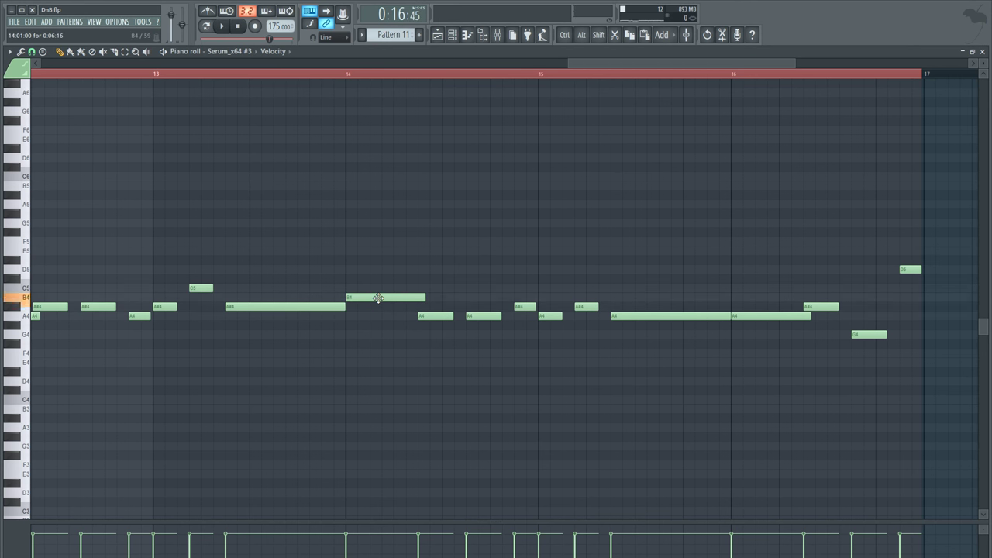
Open the bass part in Pattern 10 to examine its notes across bars 9 to 16, and return to the Pattern 11 melody
{"action": "left_click", "coordinate": [448, 35]}
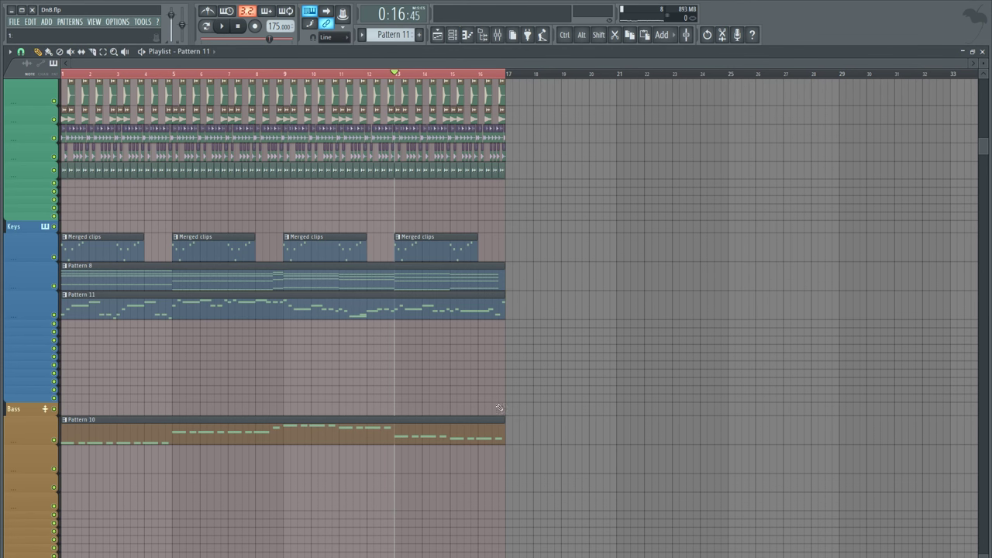
{"action": "double_click", "coordinate": [428, 428]}
{"action": "left_click_drag", "start_coordinate": [666, 60], "coordinate": [588, 65]}
{"action": "scroll", "coordinate": [573, 68], "scroll_direction": "down", "scroll_amount": 3}
{"action": "scroll", "coordinate": [572, 69], "scroll_direction": "right", "scroll_amount": 2}
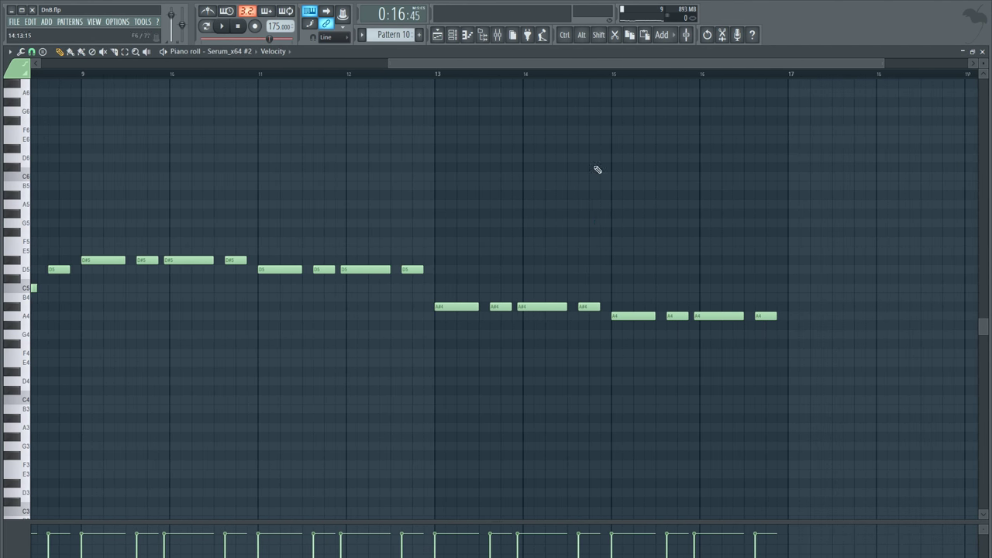
{"action": "left_click_drag", "start_coordinate": [465, 63], "coordinate": [372, 64]}
{"action": "left_click", "coordinate": [438, 35]}
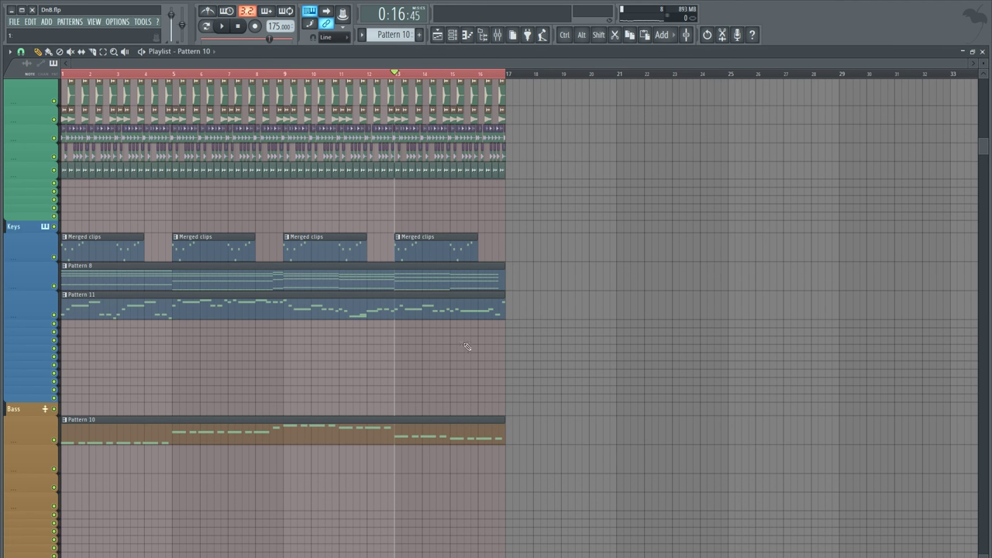
{"action": "double_click", "coordinate": [434, 314]}
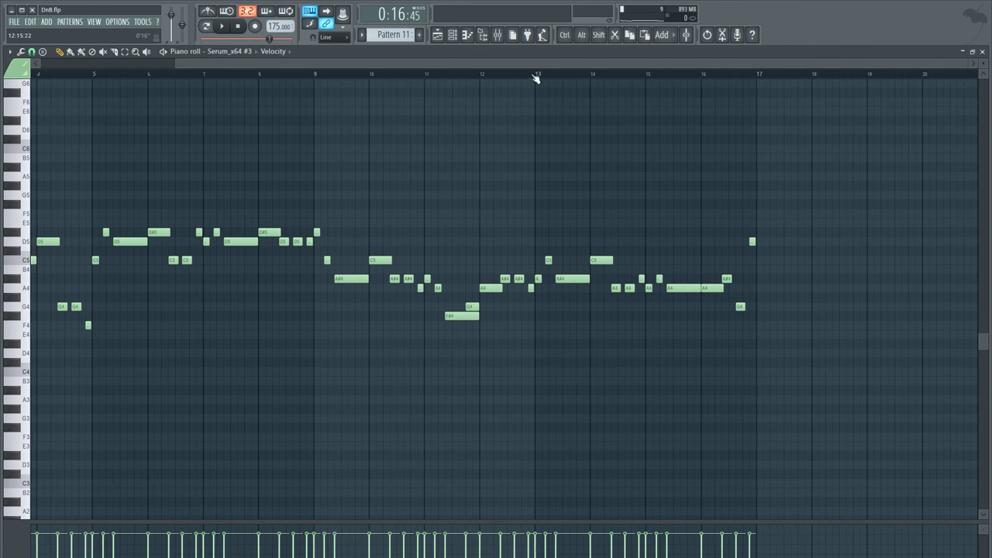
Shorten bar 13's long A#4 and follow it with a short A4 and a short G4
{"action": "scroll", "coordinate": [777, 74], "scroll_direction": "up", "scroll_amount": 3}
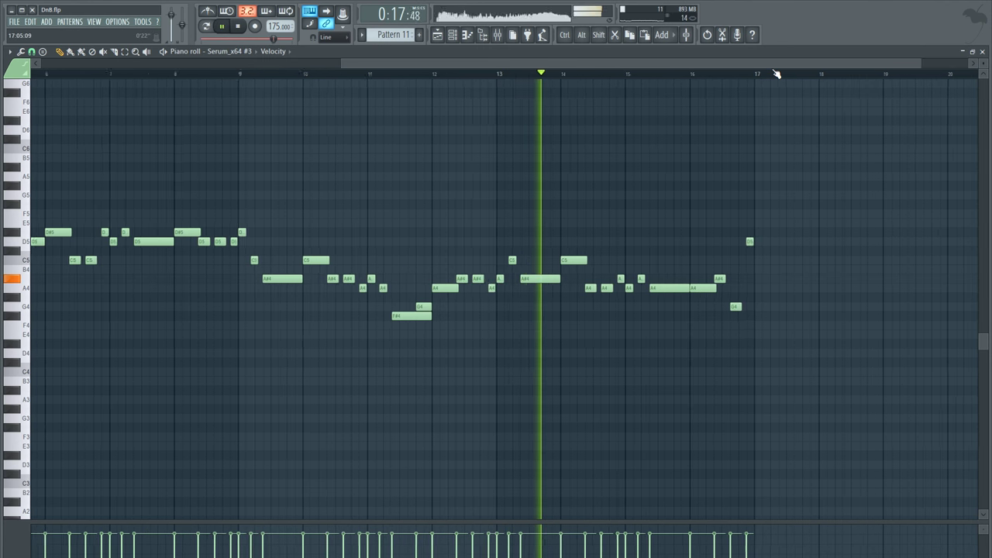
{"action": "key", "text": "space"}
{"action": "left_click_drag", "start_coordinate": [409, 278], "coordinate": [391, 277]}
{"action": "left_click", "coordinate": [403, 288]}
{"action": "key", "text": "space"}
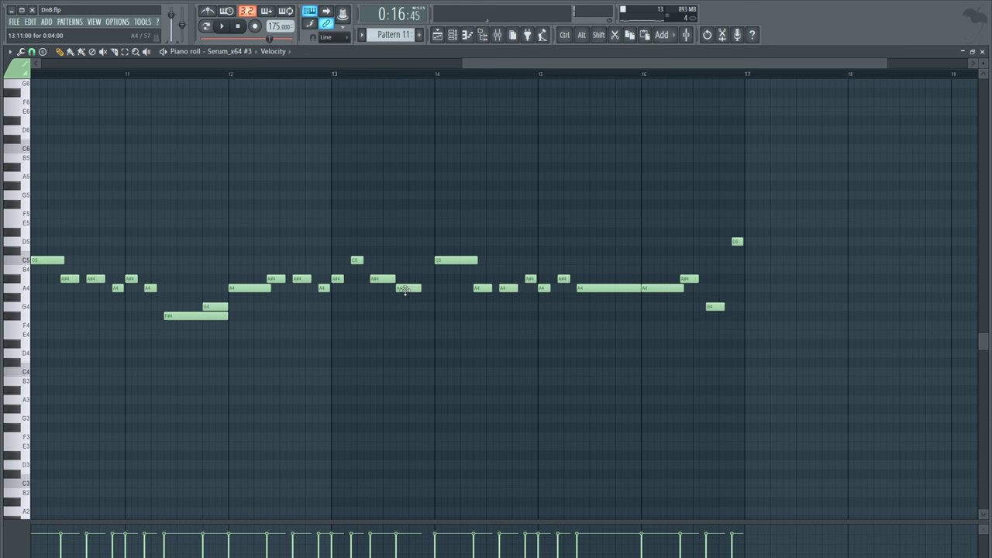
{"action": "left_click", "coordinate": [399, 307]}
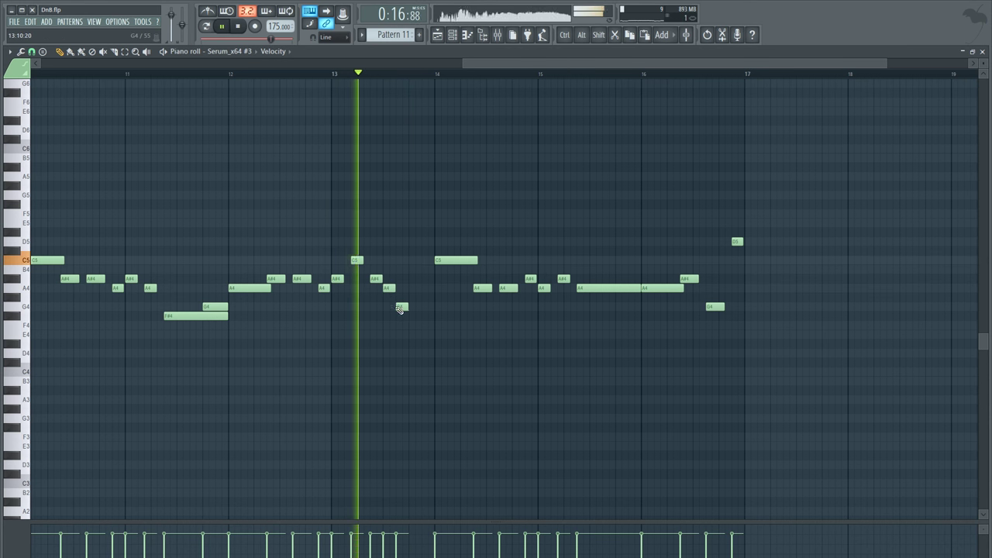
{"action": "key", "text": "space"}
{"action": "key", "text": "space"}
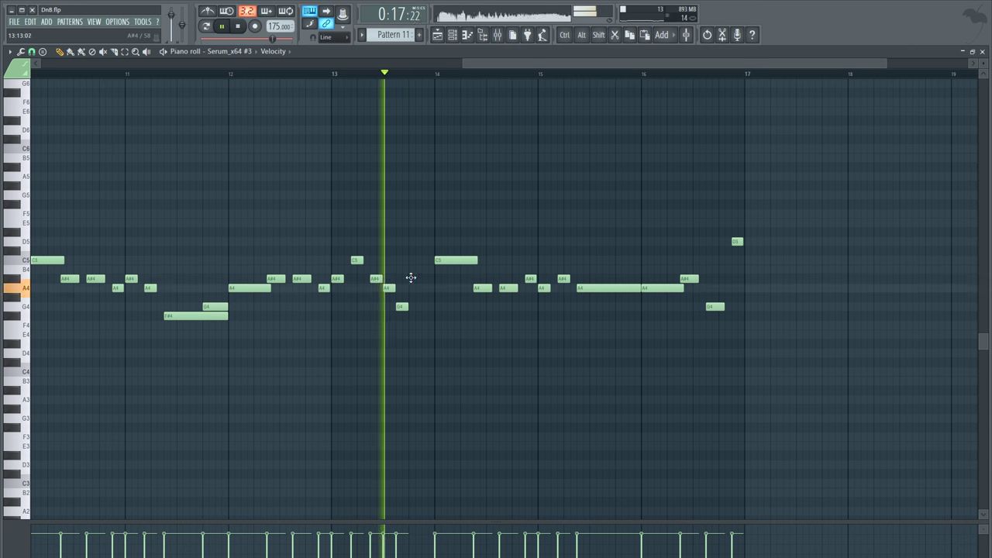
Add a short A4 and a short C5 at the end of bar 13, and lower bar 14's first note to A4
{"action": "left_click", "coordinate": [413, 279]}
{"action": "key", "text": "space"}
{"action": "left_click_drag", "start_coordinate": [415, 279], "coordinate": [436, 289]}
{"action": "left_click", "coordinate": [428, 261]}
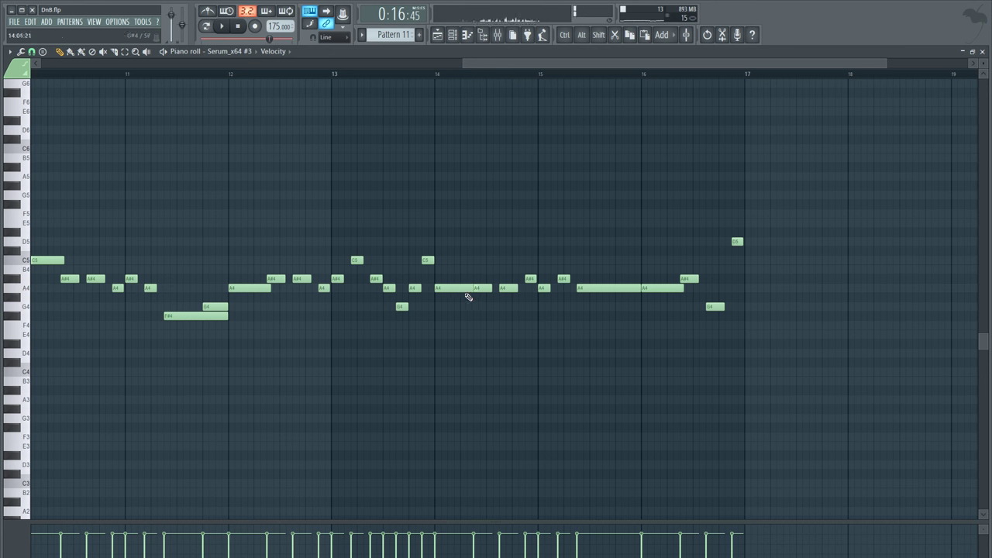
Shorten bar 14's first A4 and add a short G4 after it
{"action": "left_click_drag", "start_coordinate": [475, 290], "coordinate": [453, 306]}
{"action": "left_click", "coordinate": [452, 278]}
{"action": "key", "text": "space"}
{"action": "key", "text": "space"}
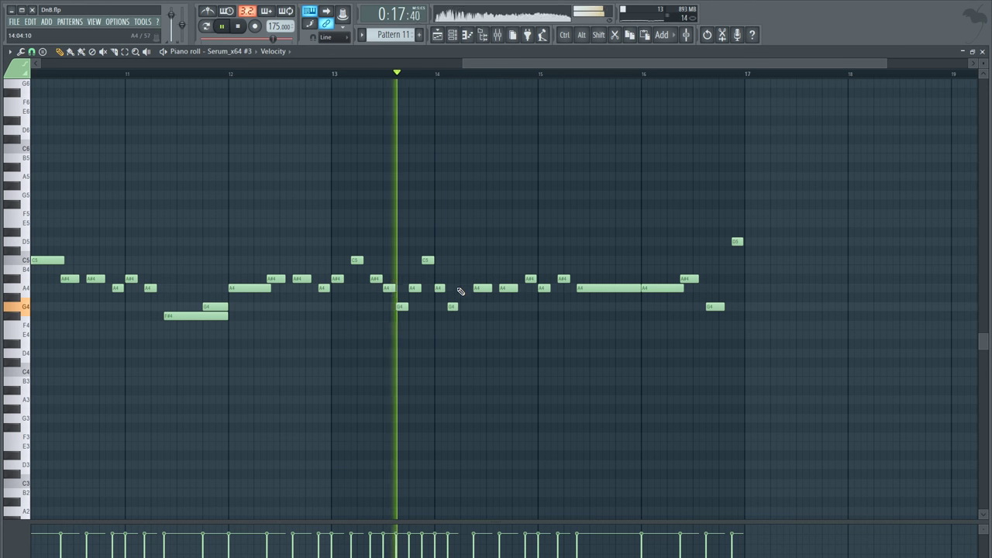
Try a short C5 after bar 14's short G4 and delete it again
{"action": "left_click", "coordinate": [463, 260]}
{"action": "key", "text": "space"}
{"action": "right_click", "coordinate": [468, 261]}
{"action": "key", "text": "space"}
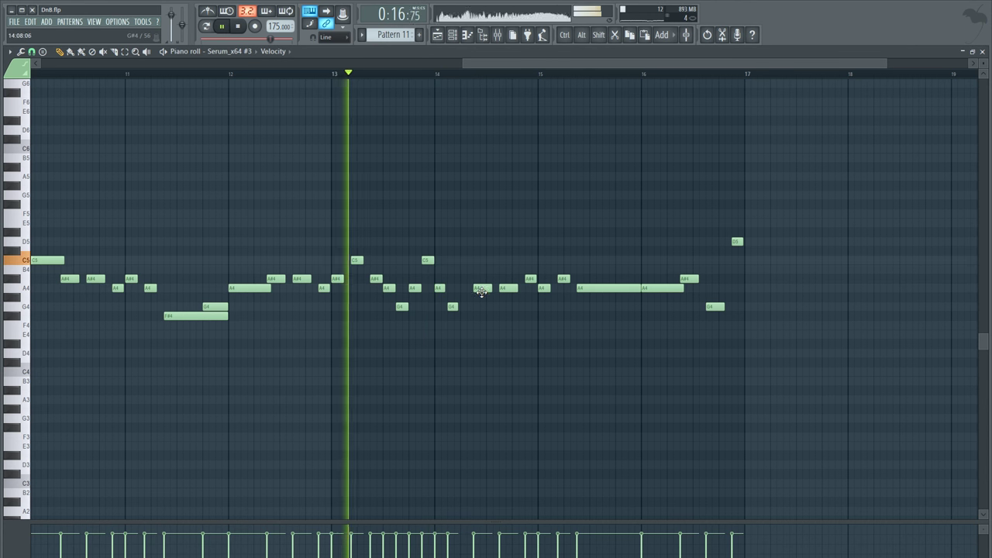
Shorten bar 14's third note and raise it to C5, and raise the short G4 before it to A#4
{"action": "left_click_drag", "start_coordinate": [491, 289], "coordinate": [480, 260]}
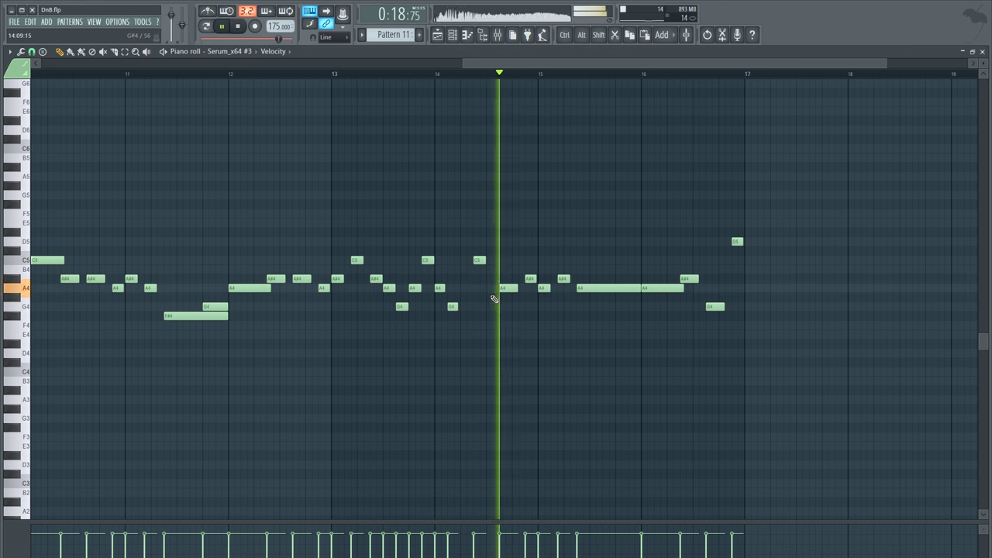
{"action": "left_click_drag", "start_coordinate": [456, 306], "coordinate": [454, 278]}
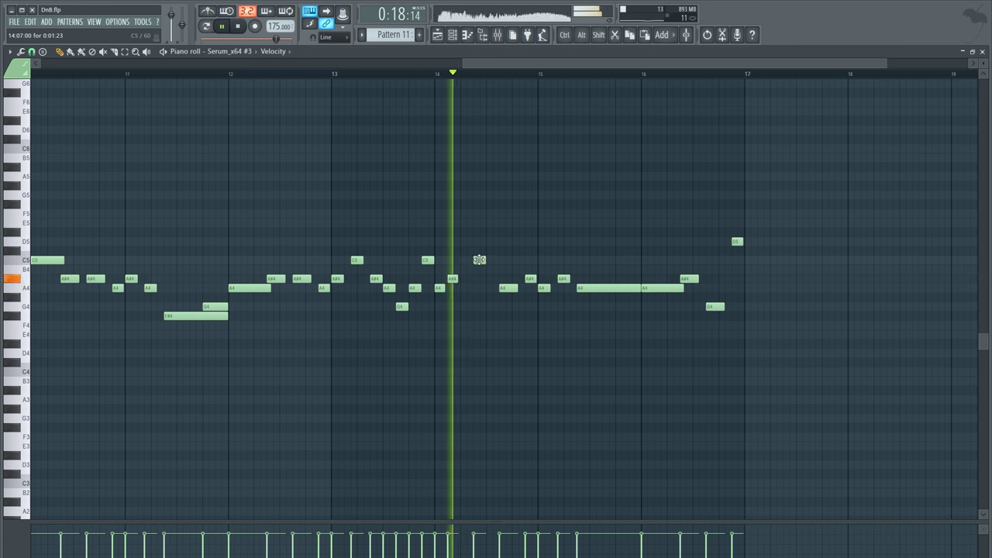
{"action": "key", "text": "space"}
{"action": "key", "text": "space"}
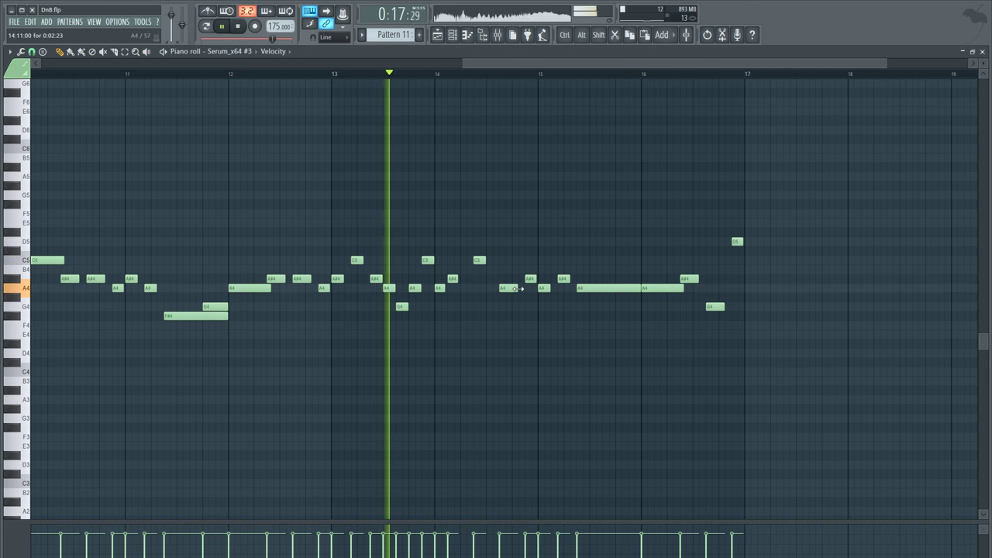
Shorten the A4 near the end of bar 14 and add a short G4 after it
{"action": "left_click", "coordinate": [518, 306]}
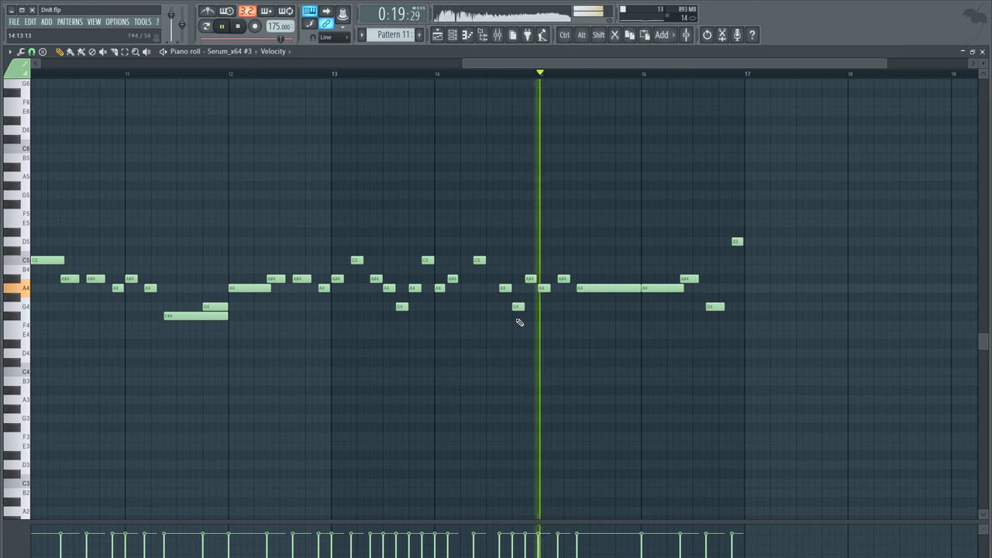
{"action": "key", "text": "space"}
Delete the short A4, G4 and A4 notes in bar 13 and extend the A#4 before them up to the C5
{"action": "key", "text": "space"}
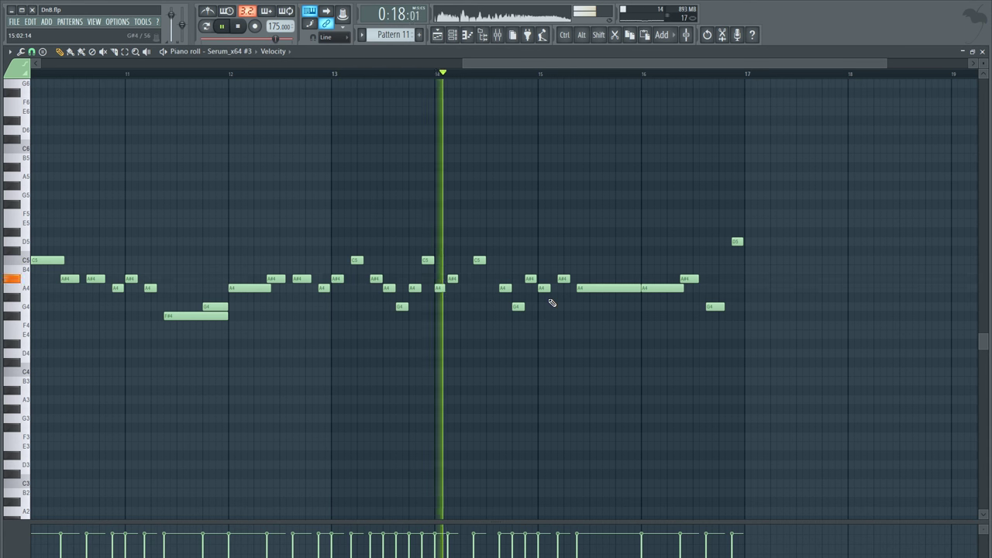
{"action": "key", "text": "space"}
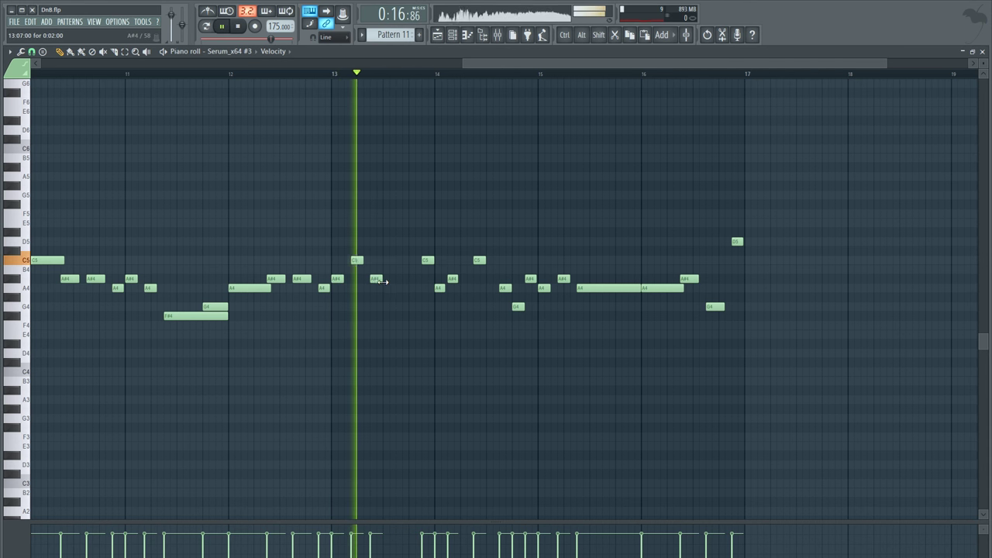
{"action": "left_click_drag", "start_coordinate": [381, 278], "coordinate": [419, 280]}
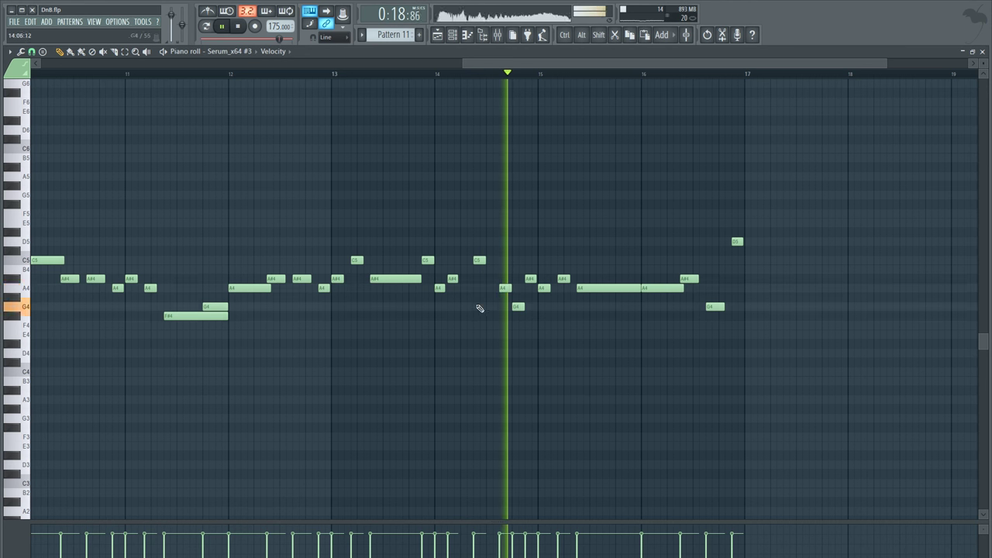
Delete bar 14's last three notes, the A4, G4 and A#4
{"action": "right_click", "coordinate": [505, 287]}
{"action": "right_click", "coordinate": [518, 306]}
{"action": "right_click", "coordinate": [530, 278]}
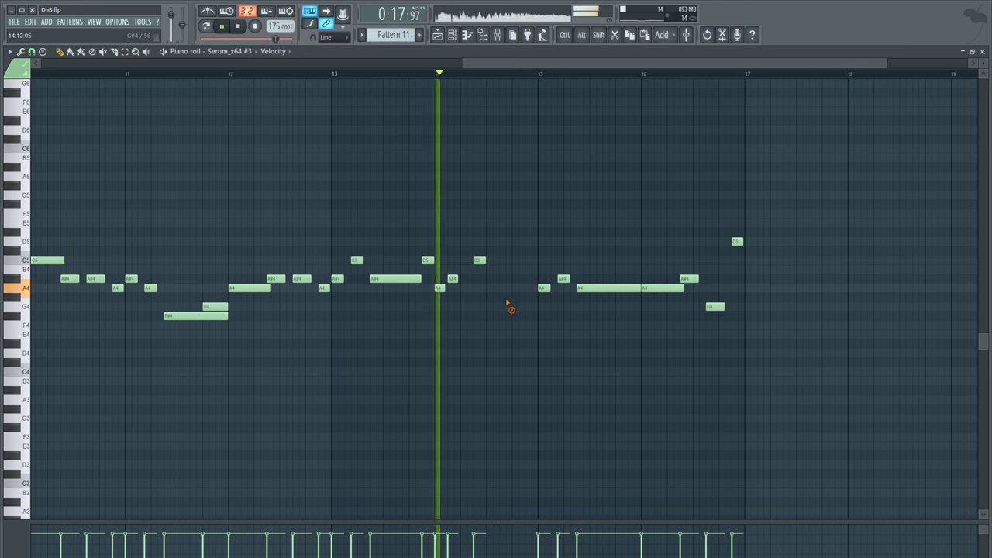
{"action": "key", "text": "space"}
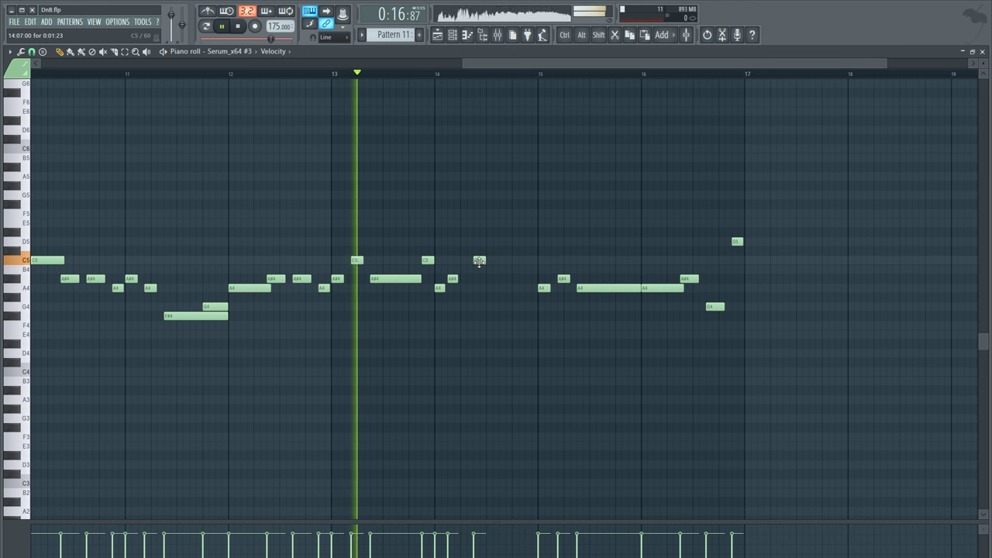
Extend bar 14's last C5 to the start of bar 15 and raise bar 15's three notes to D5, D#5 and F5
{"action": "left_click_drag", "start_coordinate": [483, 260], "coordinate": [543, 242]}
{"action": "key", "text": "space"}
{"action": "left_click_drag", "start_coordinate": [561, 280], "coordinate": [560, 232]}
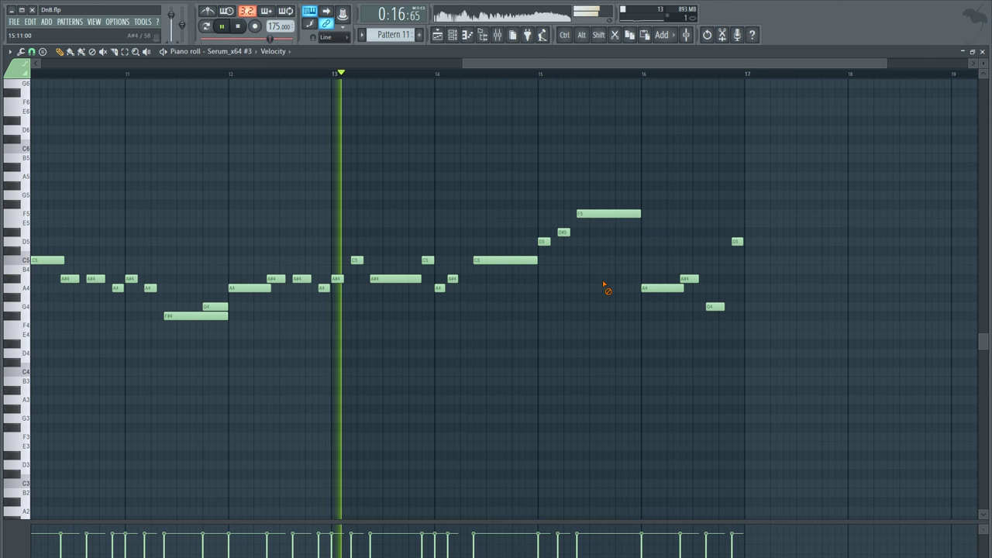
Shorten bar 15's long F5 and follow it with short D#5, D5 and C5 notes leading up to bar 16
{"action": "scroll", "coordinate": [830, 78], "scroll_direction": "up", "scroll_amount": 3}
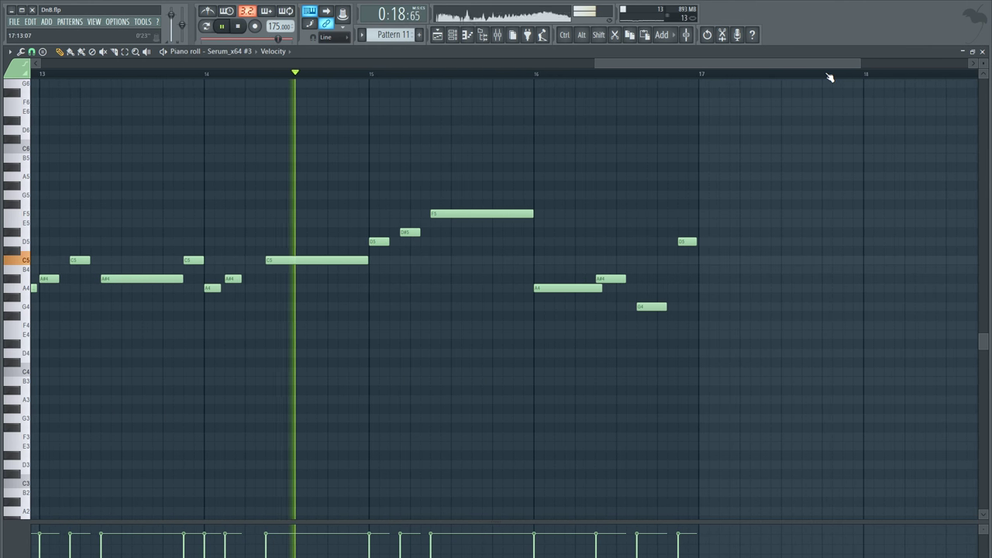
{"action": "scroll", "coordinate": [831, 77], "scroll_direction": "up", "scroll_amount": 1}
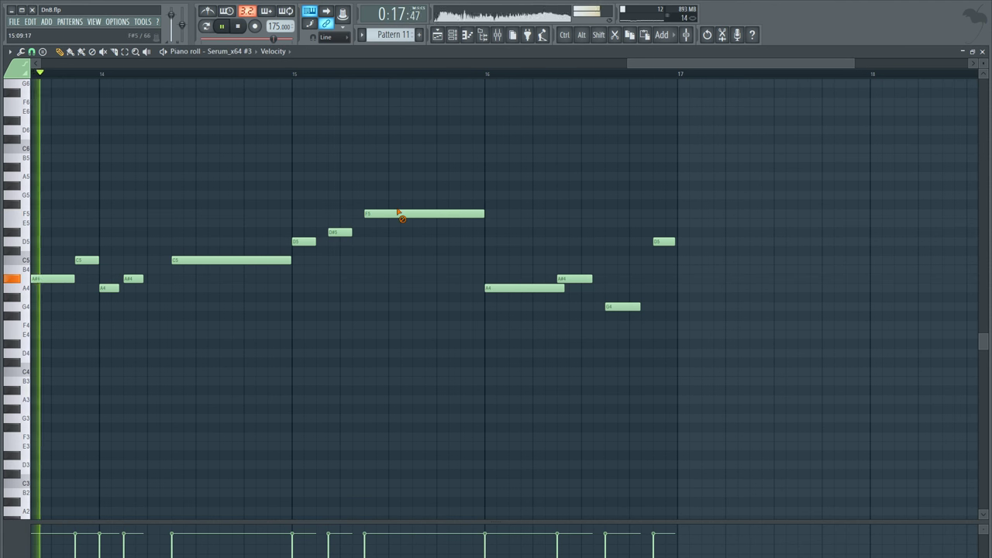
{"action": "left_click_drag", "start_coordinate": [481, 214], "coordinate": [388, 214]}
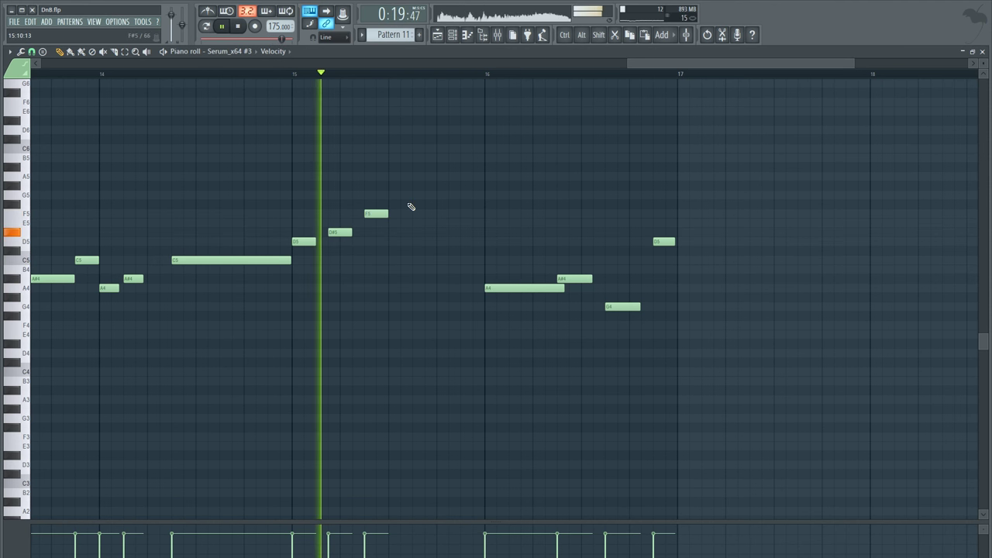
{"action": "left_click", "coordinate": [423, 205]}
{"action": "key", "text": "space"}
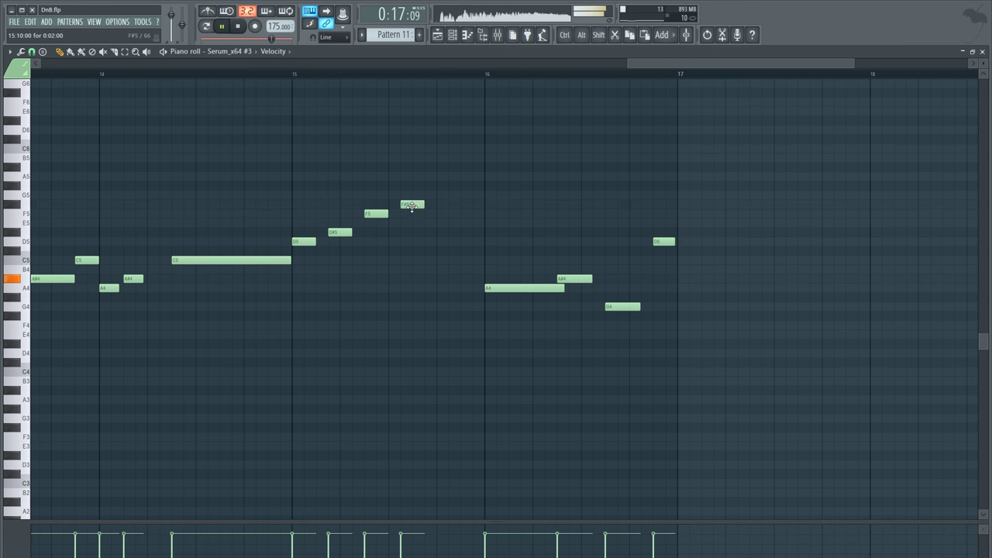
{"action": "left_click", "coordinate": [444, 242]}
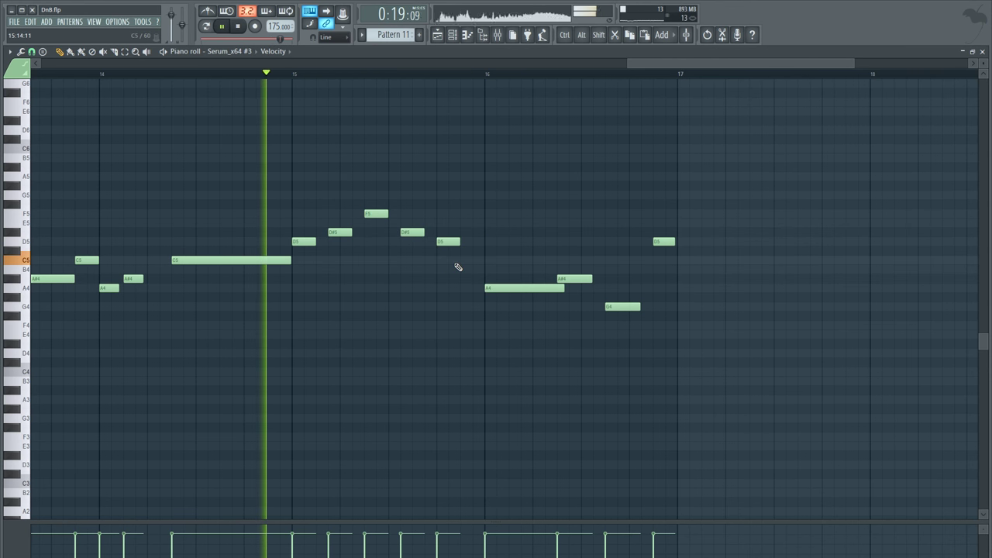
{"action": "key", "text": "space"}
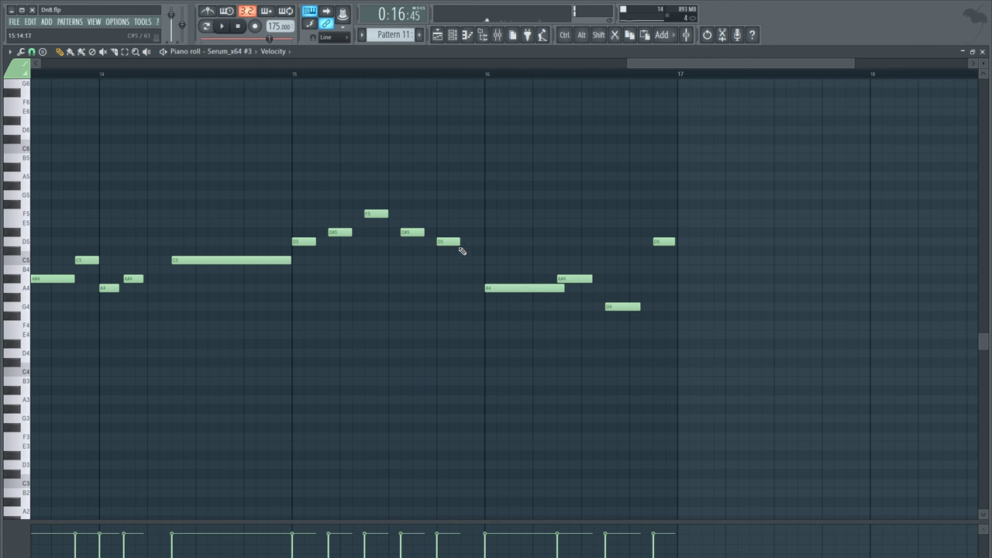
{"action": "left_click", "coordinate": [469, 262]}
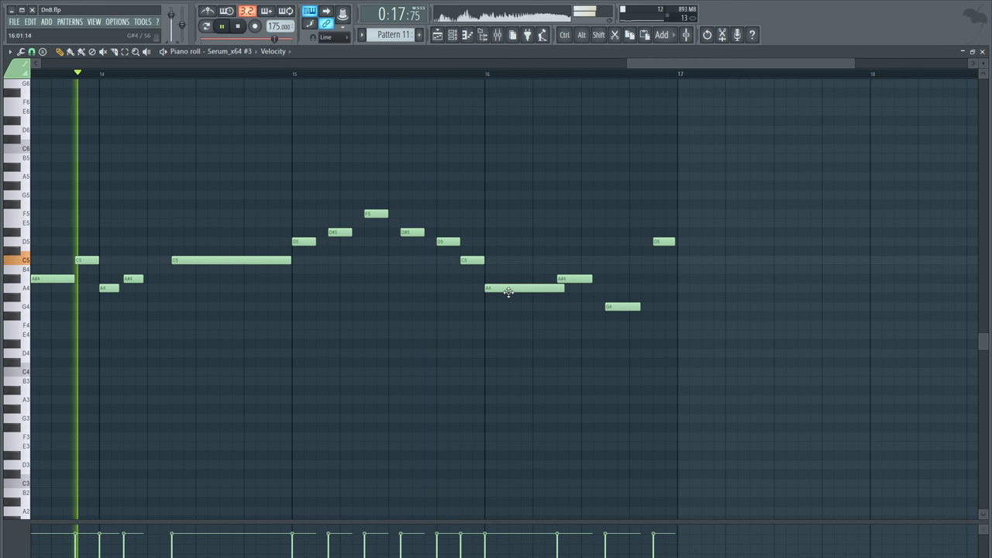
Rework bar 16's ending: shorten the A#4, add a C5 before and after the G4, and replace the closing D5 with F4
{"action": "mouse_move", "coordinate": [521, 287]}
{"action": "left_mouse_down"}
{"action": "mouse_move", "coordinate": [522, 279]}
{"action": "mouse_move", "coordinate": [529, 289]}
{"action": "left_mouse_up"}
{"action": "right_click", "coordinate": [574, 300]}
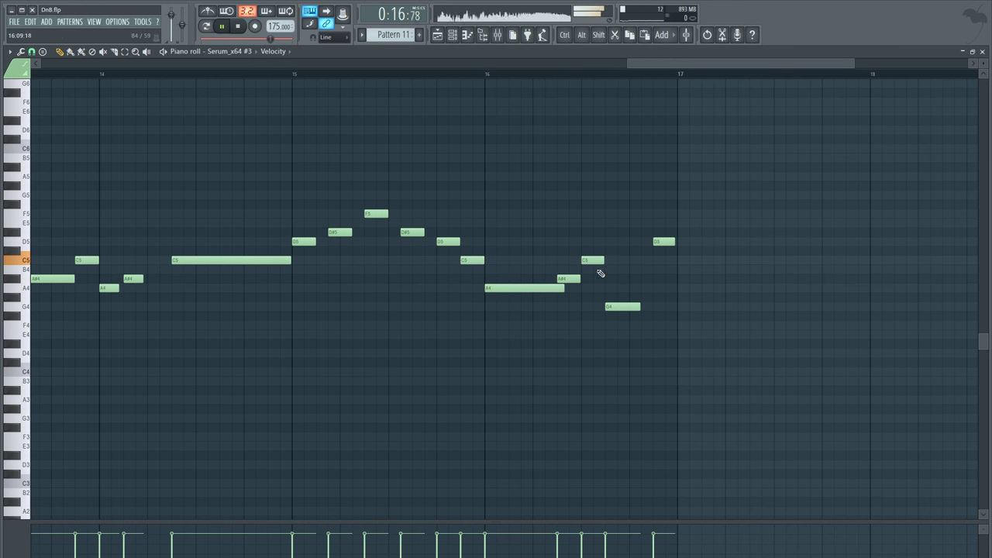
{"action": "left_click_drag", "start_coordinate": [605, 261], "coordinate": [659, 241]}
{"action": "left_click", "coordinate": [658, 250]}
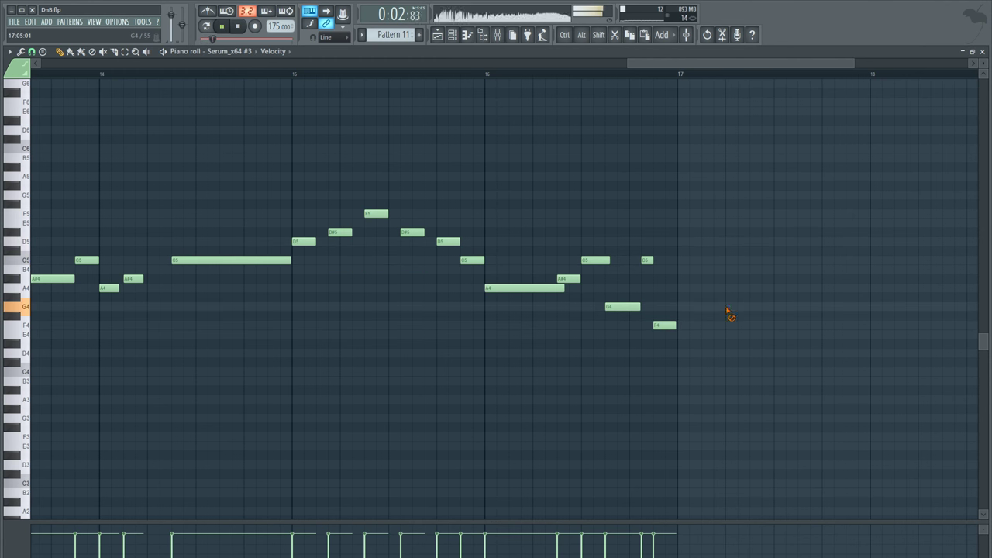
Play back the 16-bar melody and remove the short C5 between the G4 and F4 at the end of bar 16
{"action": "scroll", "coordinate": [634, 75], "scroll_direction": "down", "scroll_amount": 8}
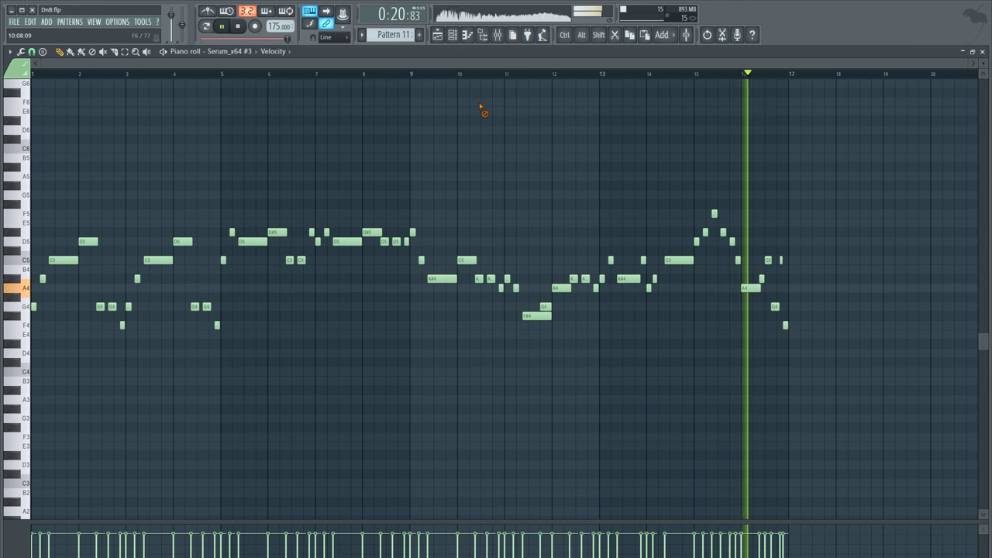
{"action": "key", "text": "space"}
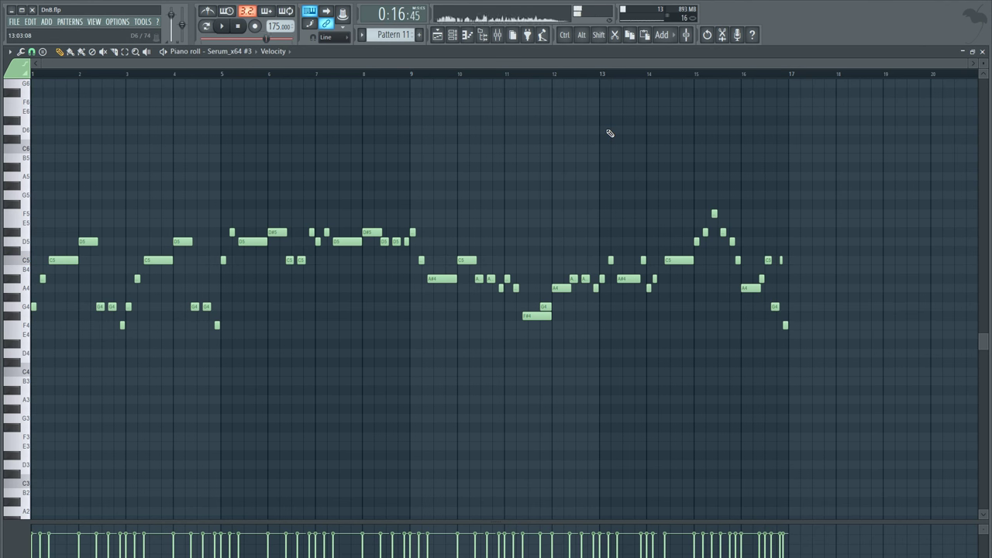
{"action": "scroll", "coordinate": [847, 94], "scroll_direction": "up", "scroll_amount": 6}
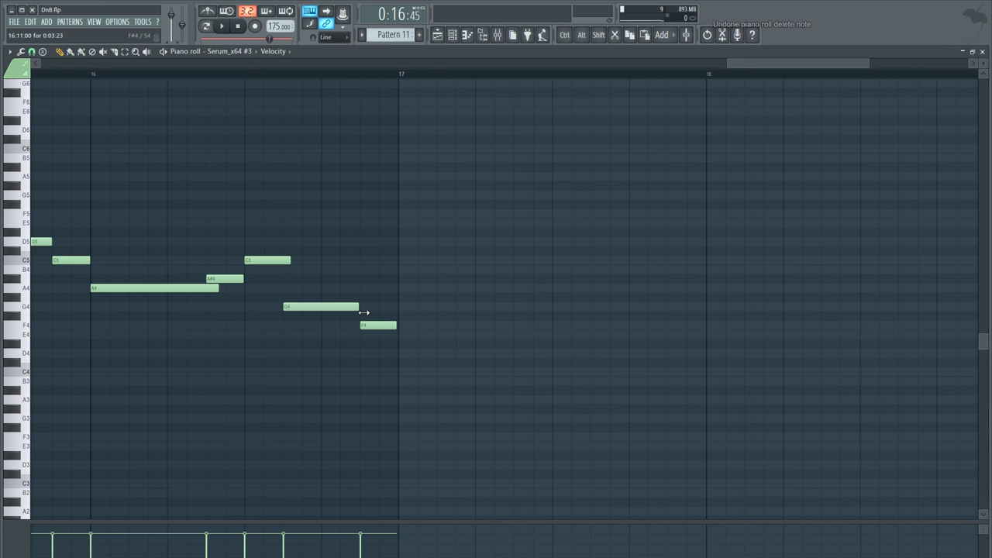
Leave the piano roll for the playlist and open the Serum #3 synth from the channel rack
{"action": "left_click", "coordinate": [439, 36]}
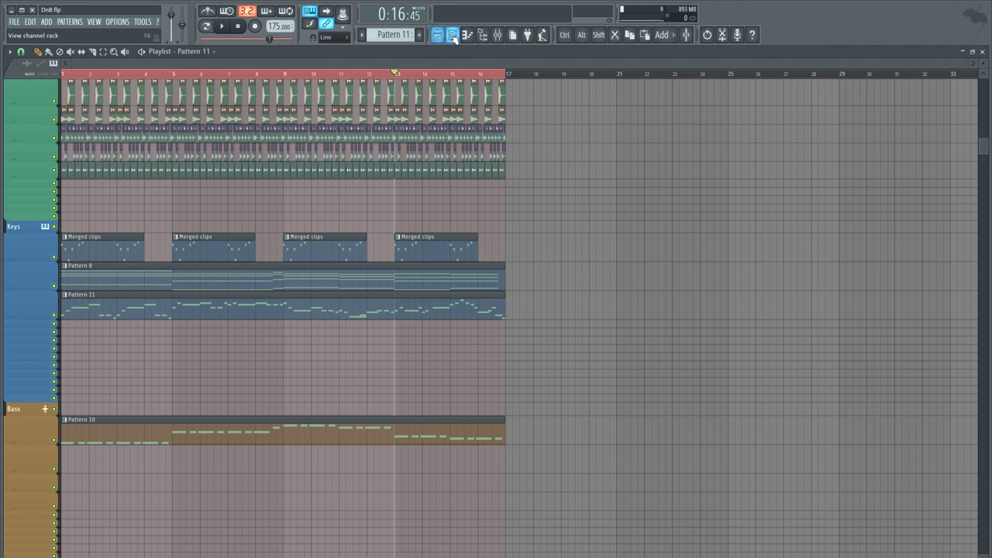
{"action": "left_click", "coordinate": [453, 36]}
{"action": "left_click", "coordinate": [270, 184]}
{"action": "left_click", "coordinate": [448, 122]}
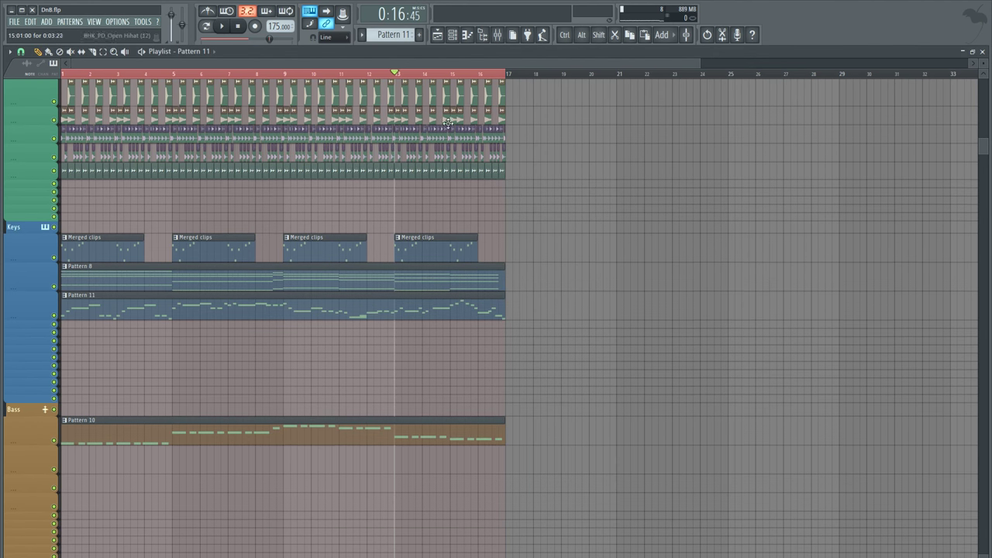
{"action": "scroll", "coordinate": [642, 337], "scroll_direction": "up", "scroll_amount": 5}
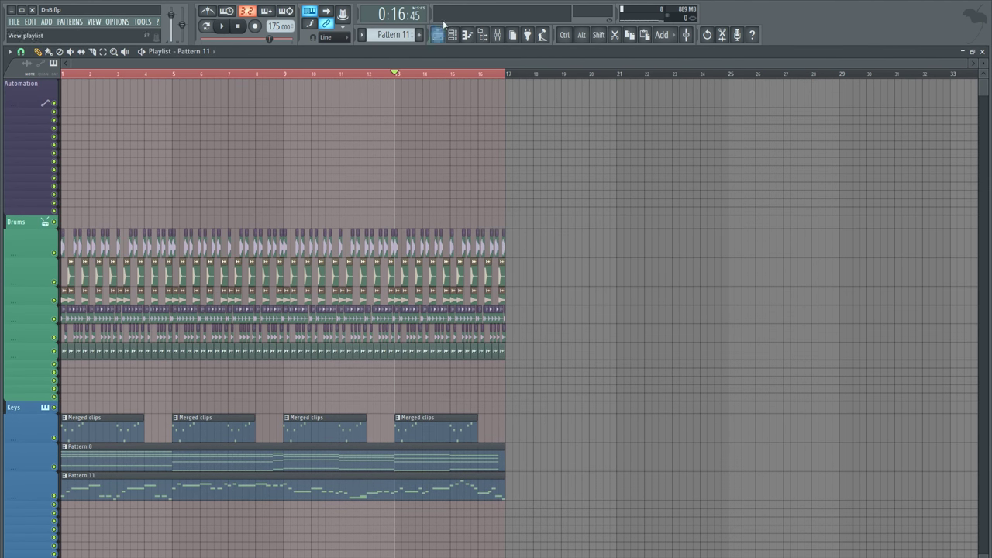
{"action": "left_click", "coordinate": [456, 36]}
{"action": "left_click", "coordinate": [277, 183]}
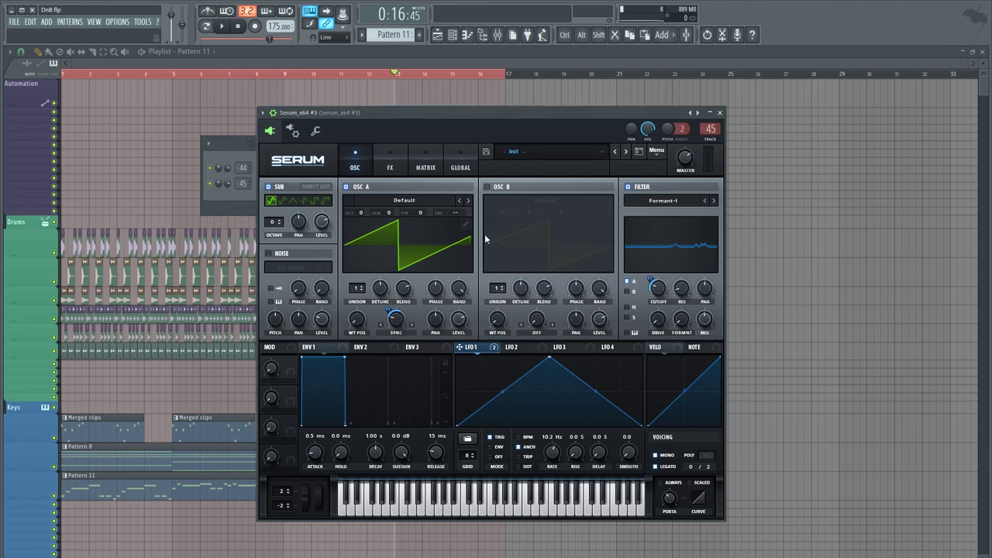
Enable Serum's noise oscillator with the AC hum1 sample, route it through the filter and audition the sound with the track
{"action": "left_click", "coordinate": [394, 159]}
{"action": "left_click", "coordinate": [351, 162]}
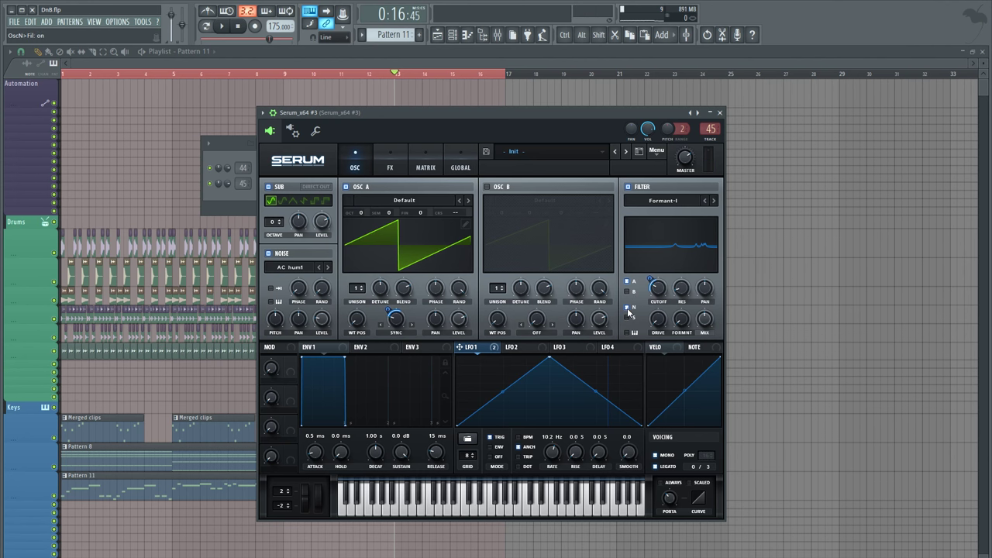
{"action": "left_click", "coordinate": [390, 163]}
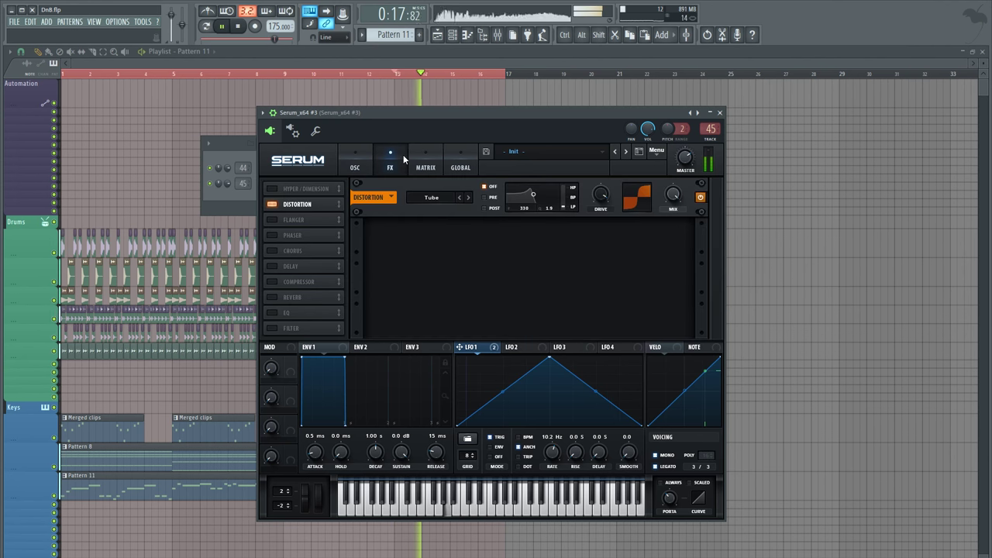
{"action": "key", "text": "space"}
{"action": "left_click", "coordinate": [350, 159]}
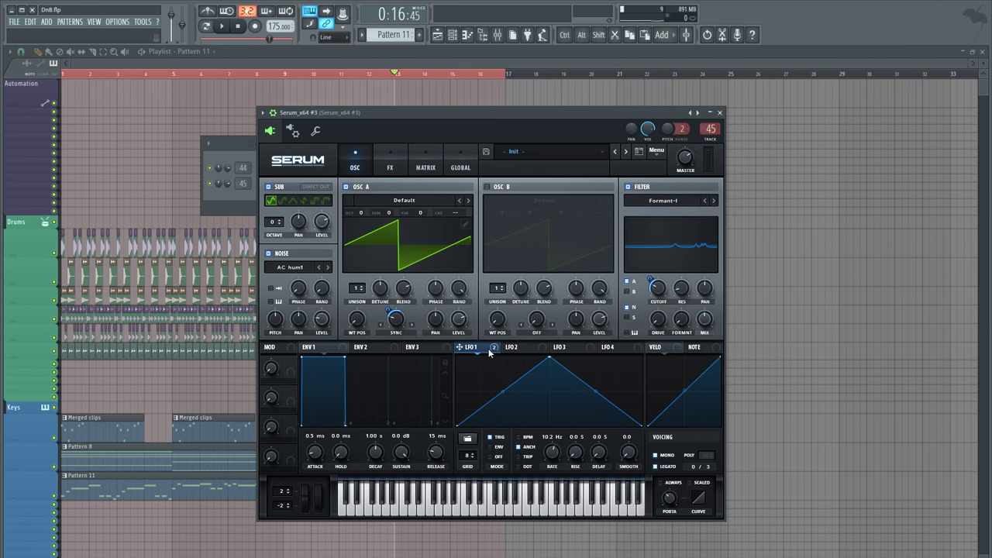
Try modulating oscillator A's coarse pitch from LFO 1 with output 9 and Macro 1 as aux source, raising Macro 1 to 100%
{"action": "left_click", "coordinate": [425, 165]}
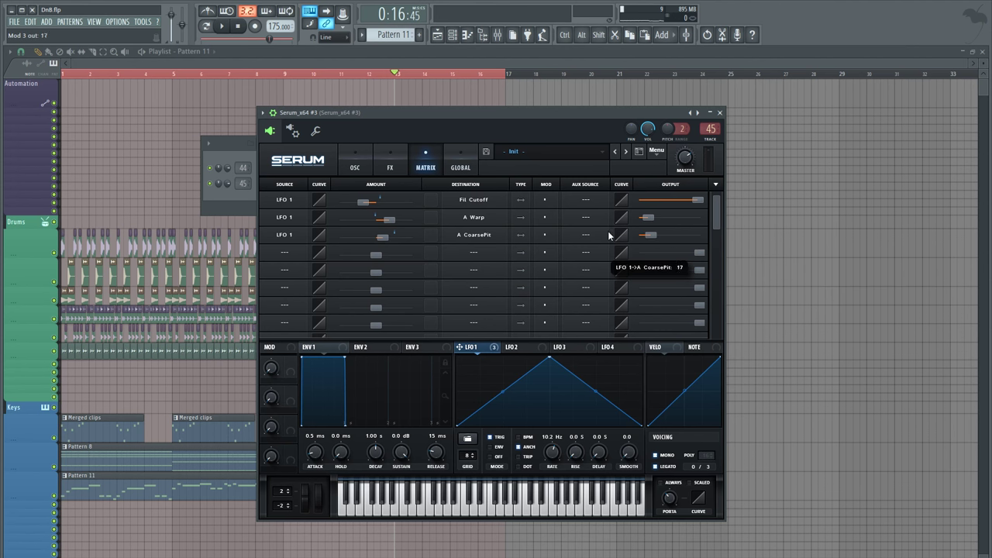
{"action": "left_click", "coordinate": [586, 251]}
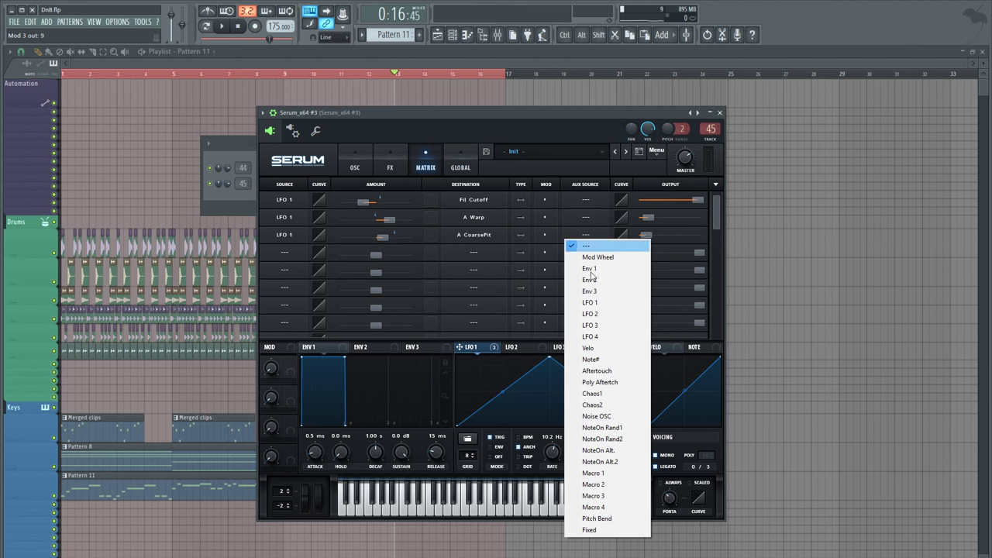
{"action": "left_click", "coordinate": [606, 474]}
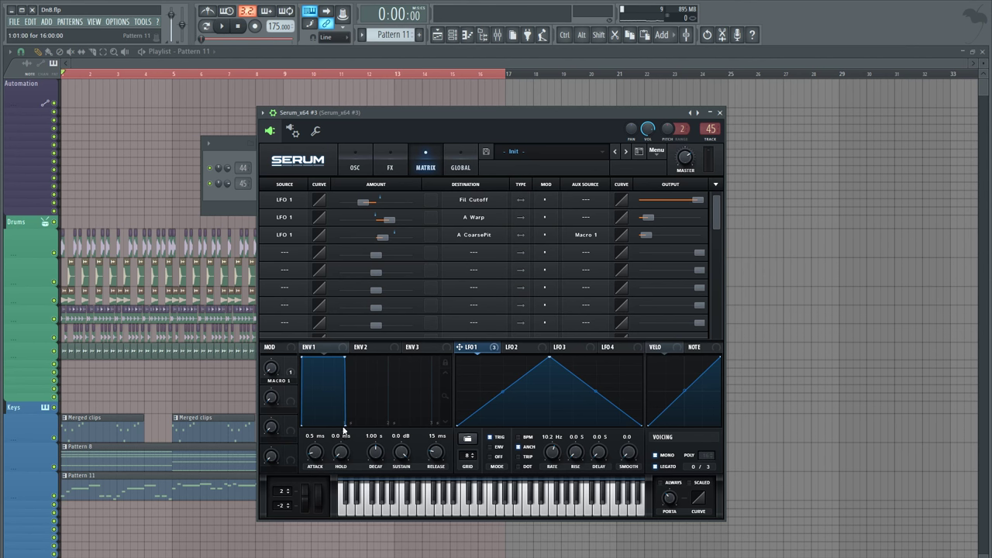
{"action": "key", "text": "space"}
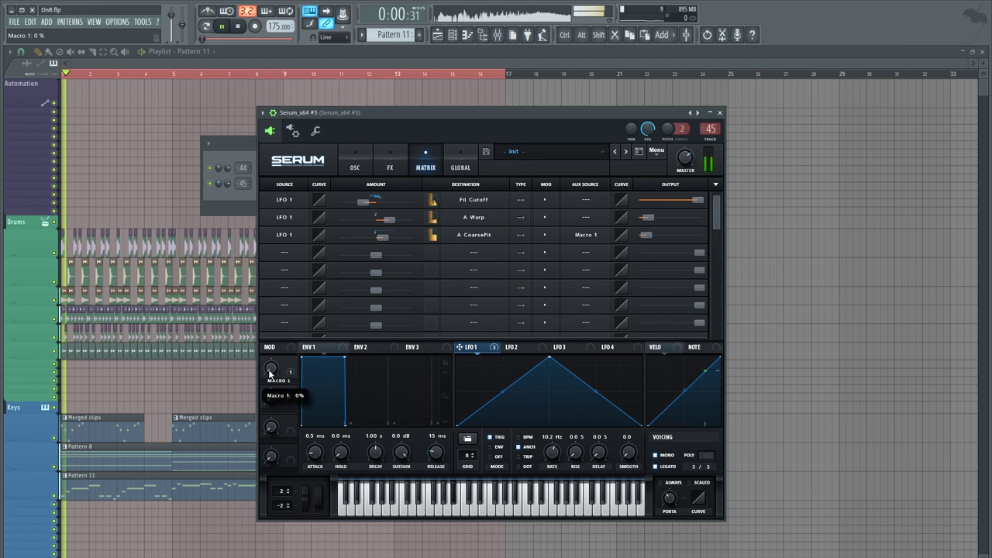
{"action": "key", "text": "space"}
{"action": "left_click_drag", "start_coordinate": [209, 519], "coordinate": [292, 246]}
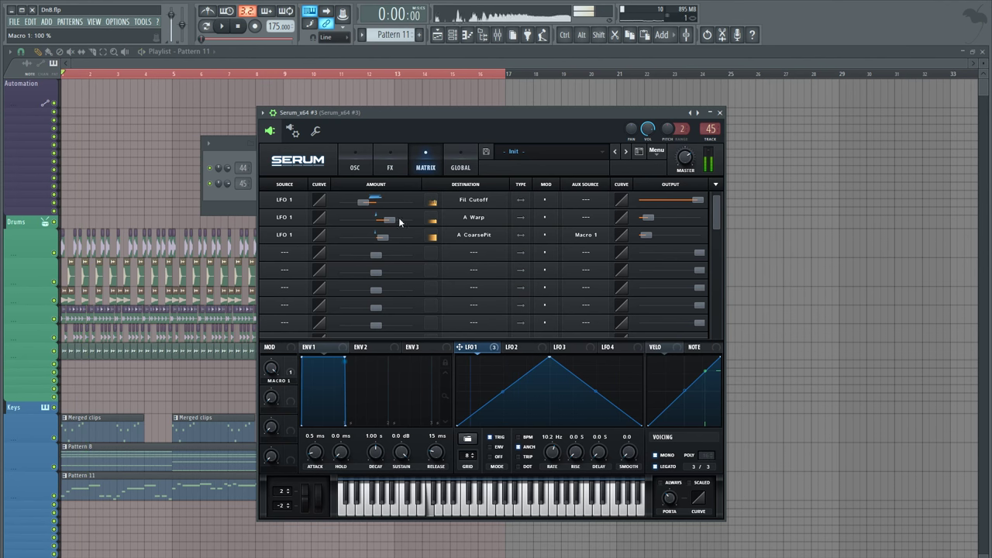
Remove all modulators from oscillator A's coarse pitch
{"action": "left_click", "coordinate": [356, 165]}
{"action": "right_click", "coordinate": [465, 212]}
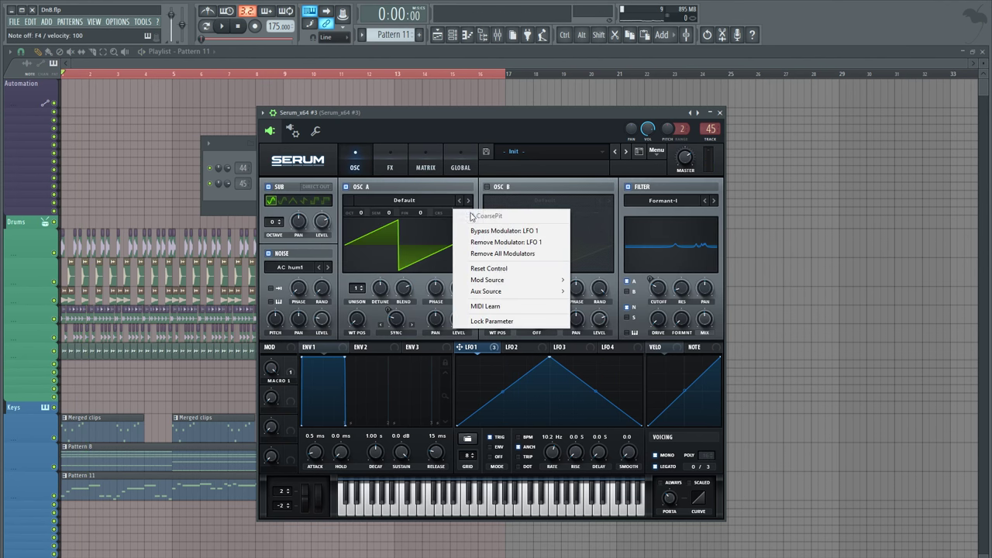
{"action": "left_click", "coordinate": [512, 254]}
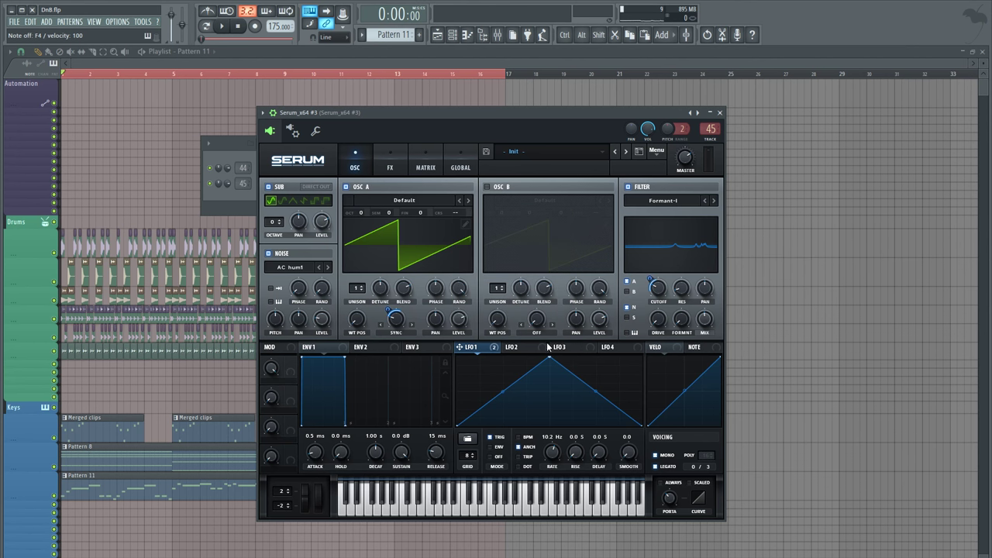
Assign LFO 2 to oscillator A's coarse pitch, turn off its BPM sync, and set its matrix output to 15
{"action": "left_click_drag", "start_coordinate": [548, 347], "coordinate": [467, 214]}
{"action": "key", "text": "b"}
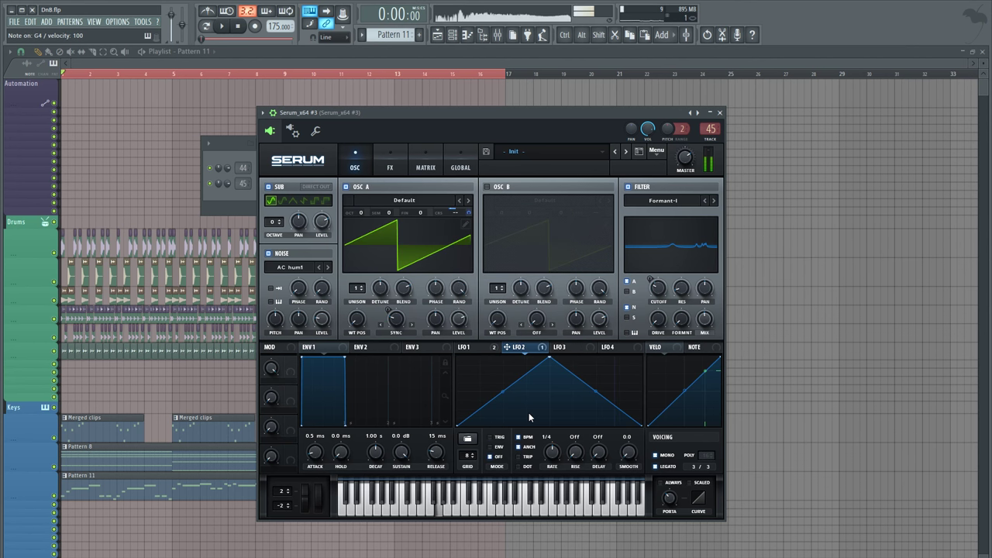
{"action": "left_click", "coordinate": [492, 438]}
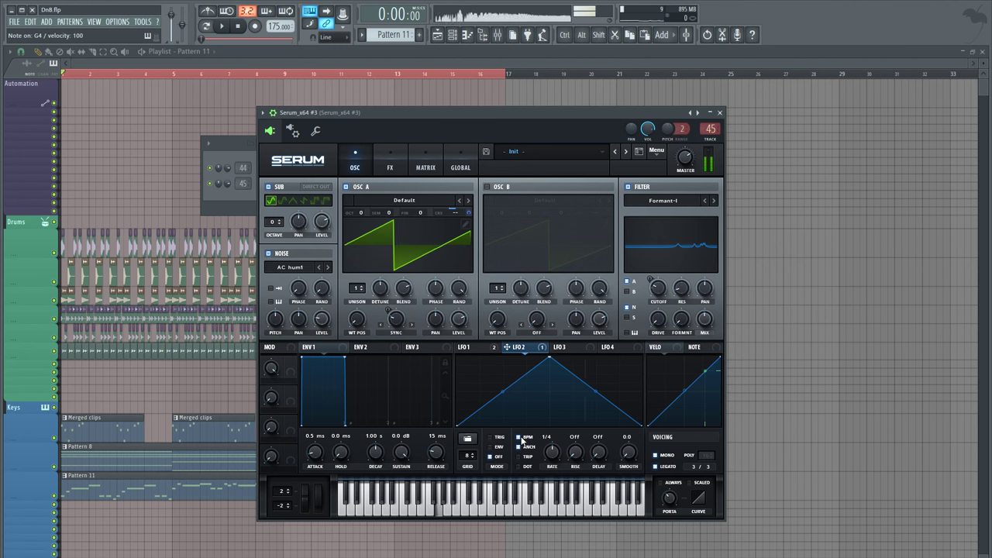
{"action": "left_click", "coordinate": [519, 437]}
{"action": "left_click", "coordinate": [426, 162]}
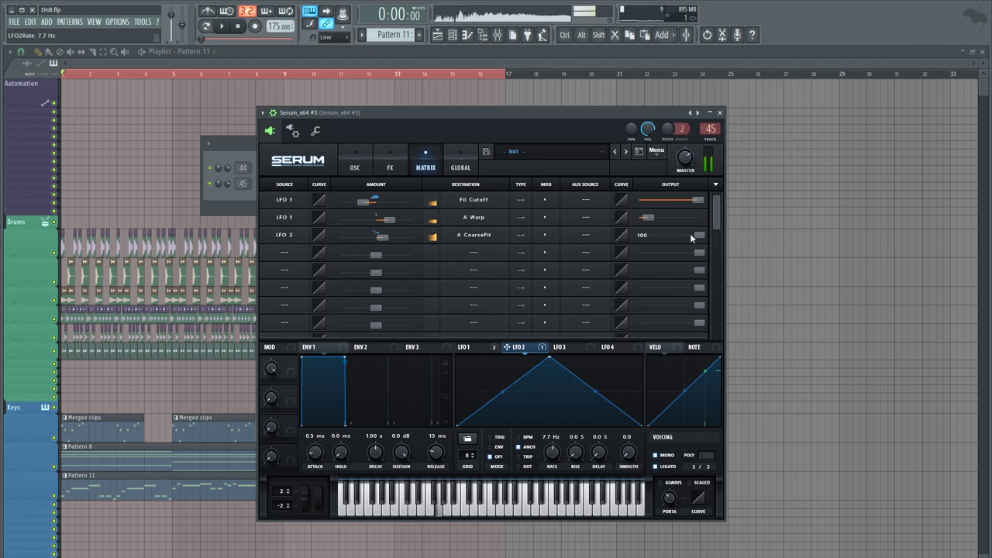
{"action": "left_click", "coordinate": [366, 172]}
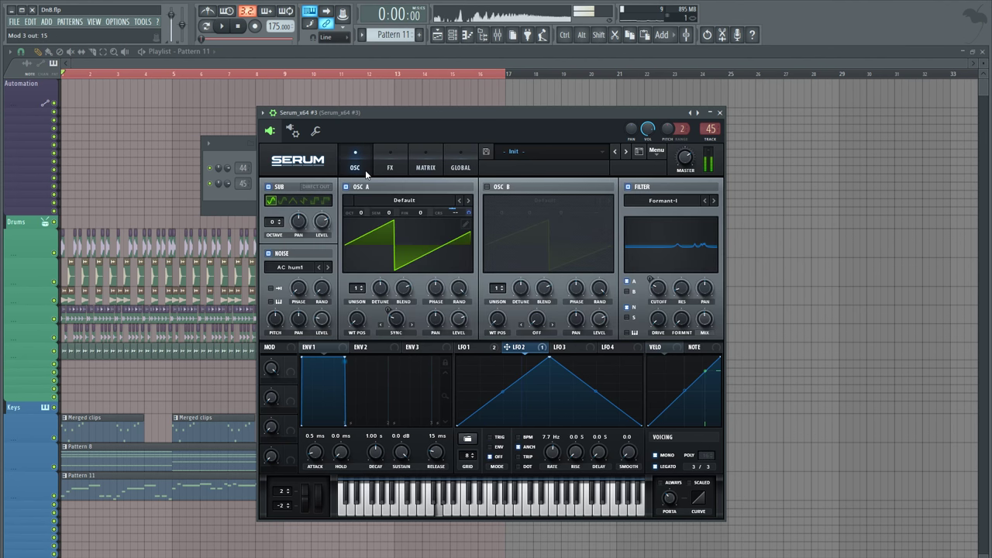
Turn off Serum's sub oscillator and audition the sound with a few notes
{"action": "key", "text": "b"}
{"action": "key", "text": "r"}
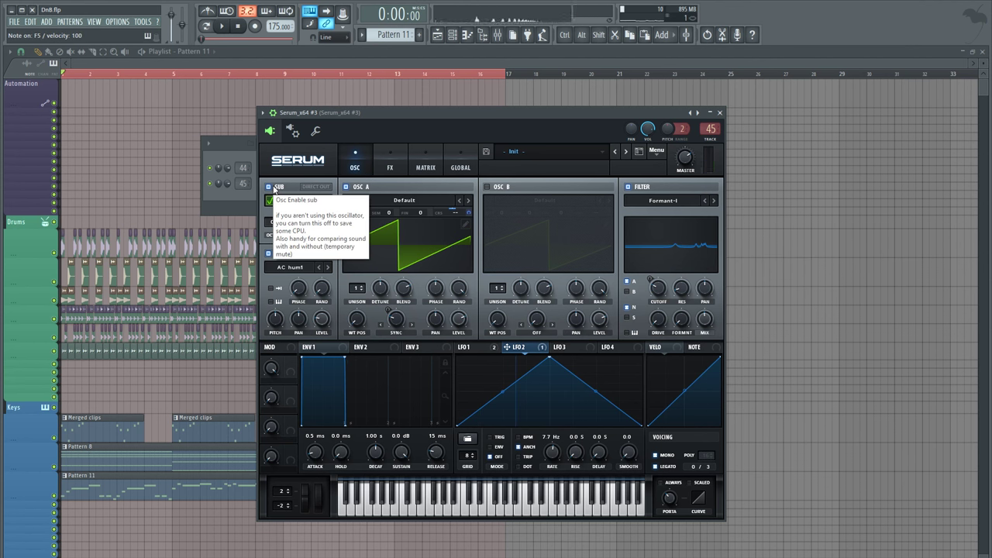
{"action": "left_click", "coordinate": [274, 187]}
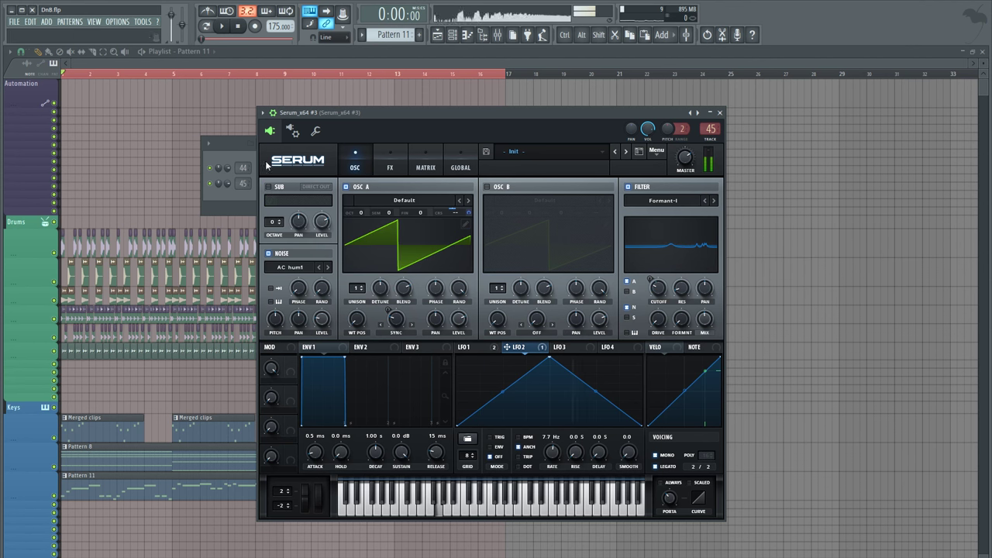
{"action": "left_click", "coordinate": [247, 192]}
{"action": "key", "text": "b"}
{"action": "key", "text": "e"}
{"action": "key", "text": "b"}
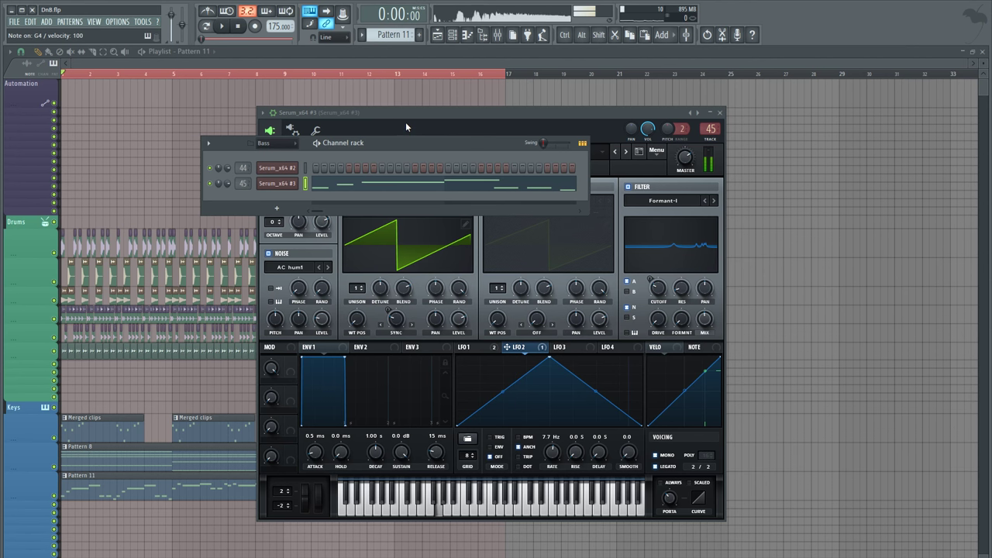
{"action": "left_click", "coordinate": [405, 122]}
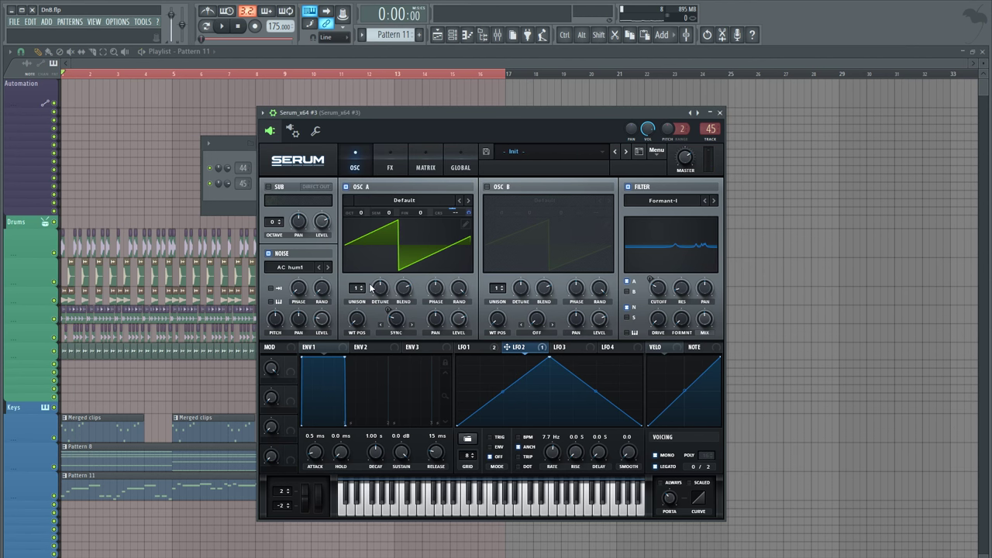
Lower the LFO 2 coarse pitch modulation's output to 8 and assign Macro 1 as its aux source
{"action": "left_click", "coordinate": [424, 166]}
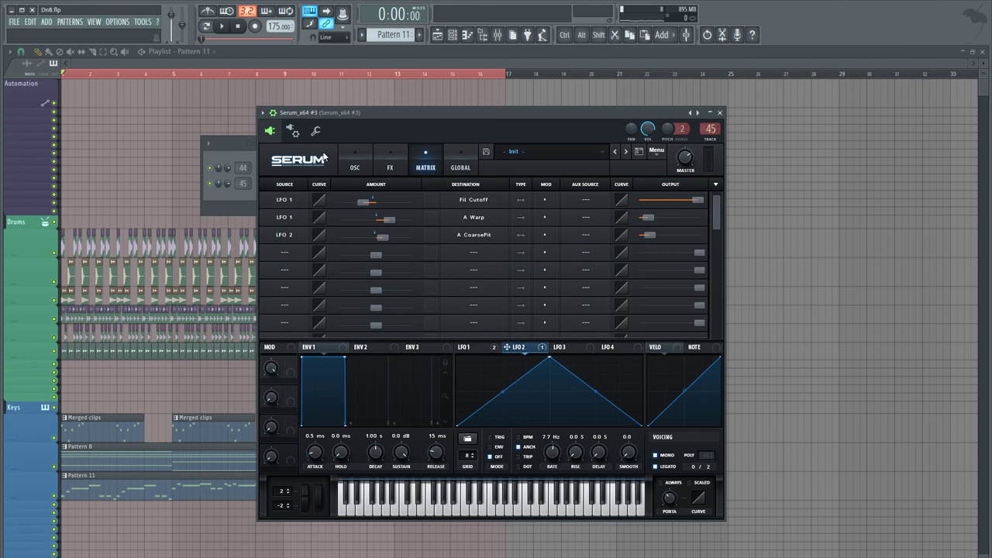
{"action": "left_click", "coordinate": [355, 163]}
{"action": "left_click", "coordinate": [419, 167]}
{"action": "mouse_move", "coordinate": [655, 237]}
{"action": "left_mouse_down"}
{"action": "mouse_move", "coordinate": [636, 240]}
{"action": "mouse_move", "coordinate": [643, 236]}
{"action": "left_mouse_up"}
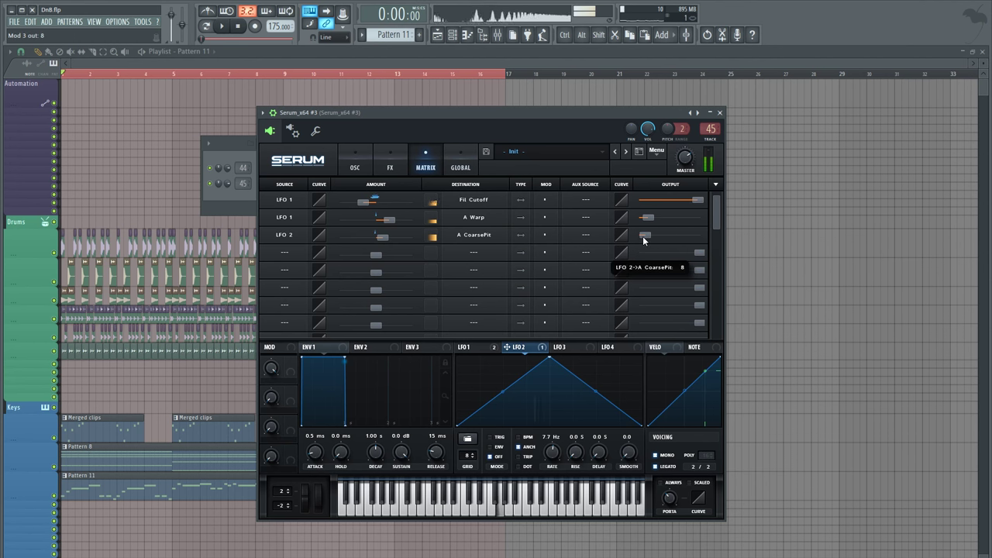
{"action": "left_click", "coordinate": [587, 235]}
{"action": "left_click", "coordinate": [594, 473]}
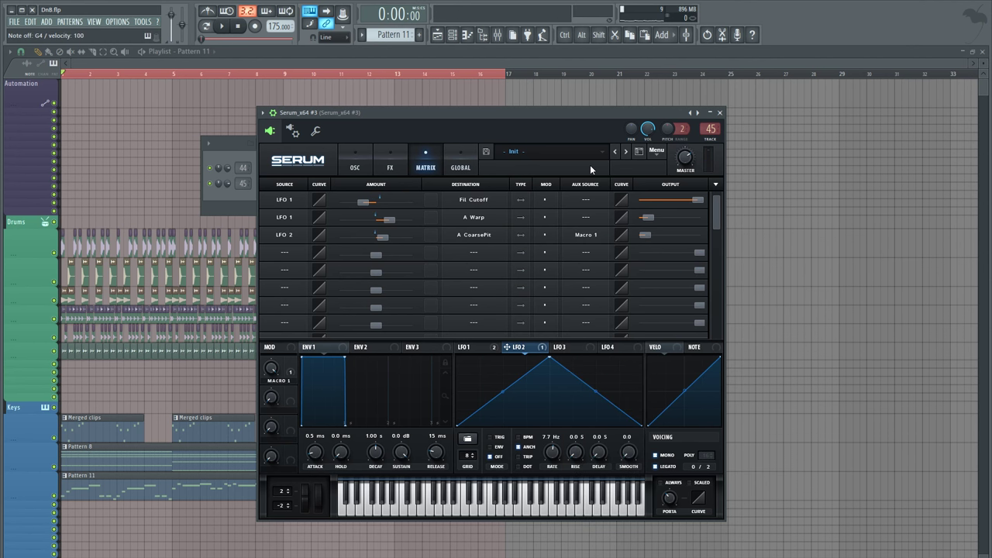
Reduce the output of LFO 1's filter cutoff modulation and sweep Macro 1 to test the pitch wobble
{"action": "left_click_drag", "start_coordinate": [276, 365], "coordinate": [331, 497]}
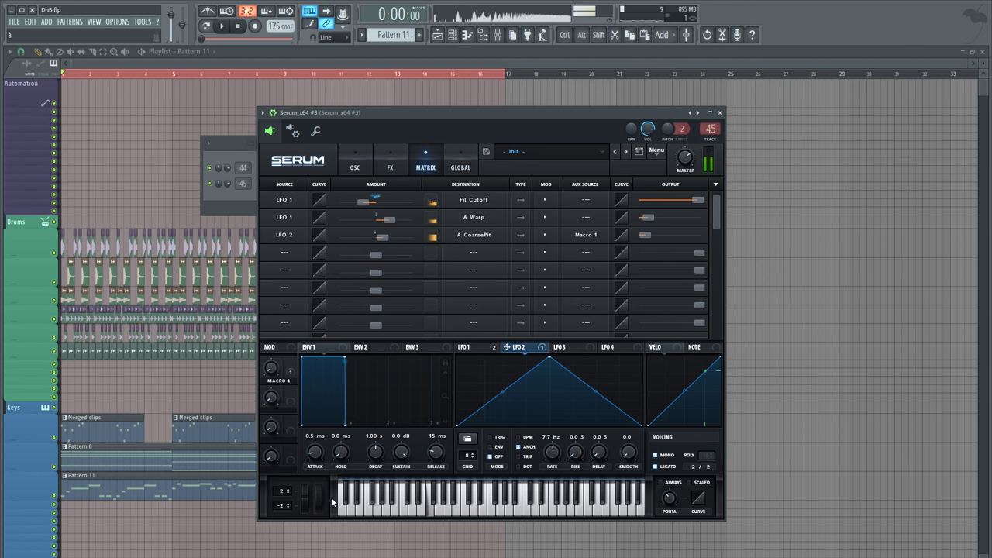
{"action": "left_click_drag", "start_coordinate": [697, 199], "coordinate": [640, 205]}
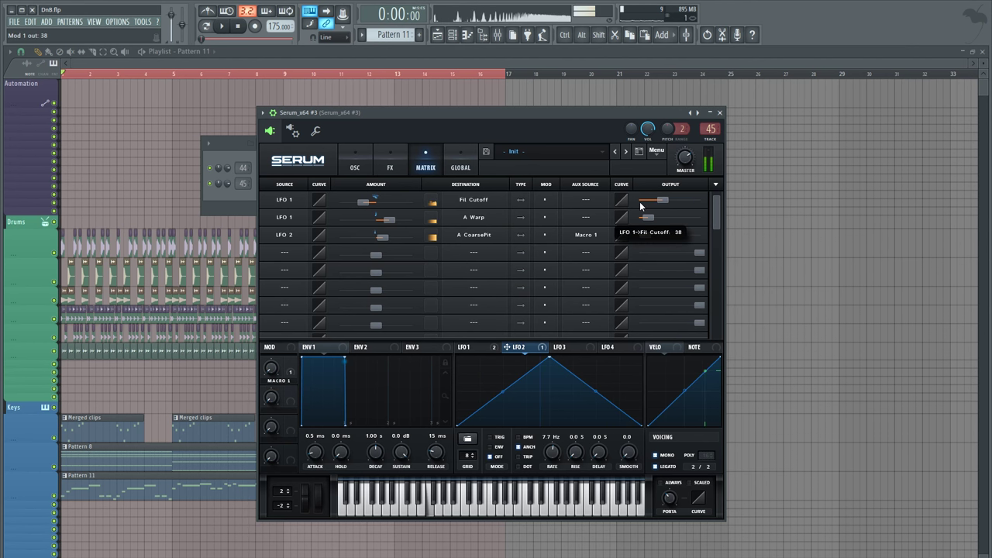
{"action": "left_click_drag", "start_coordinate": [273, 368], "coordinate": [244, 183]}
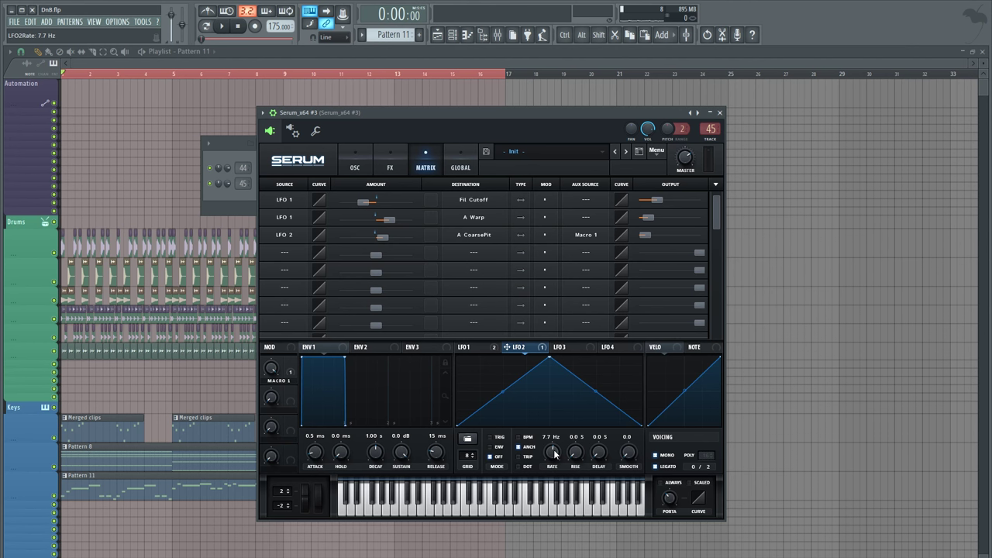
Create an automation clip for the Serum #3 Macro 1 knob as the last tweaked parameter
{"action": "mouse_move", "coordinate": [272, 370]}
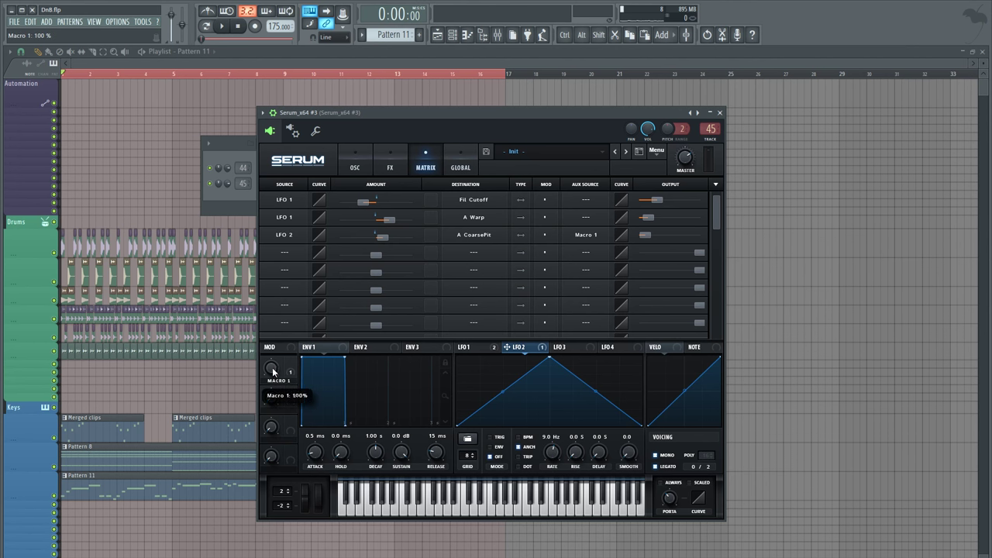
{"action": "left_click", "coordinate": [144, 22]}
{"action": "mouse_move", "coordinate": [194, 126]}
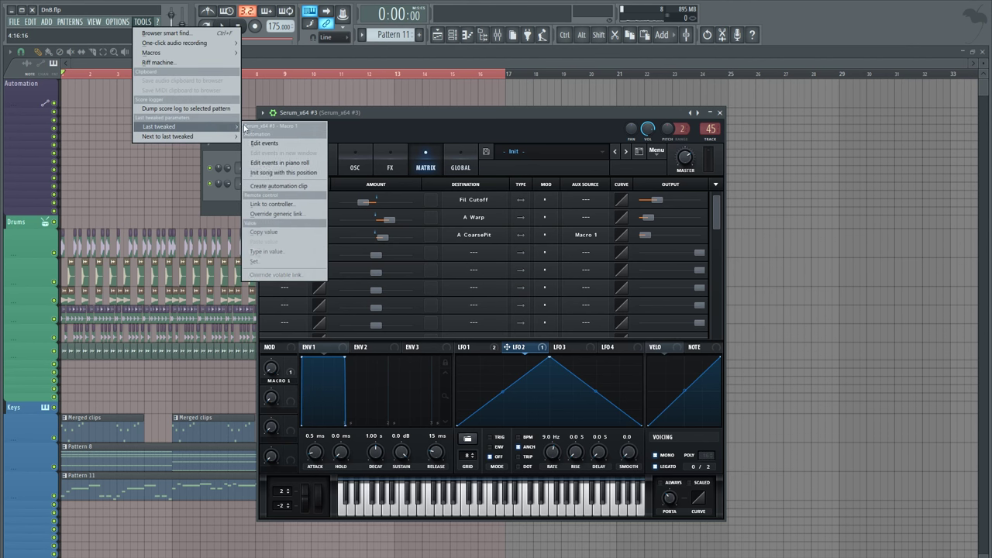
{"action": "left_click", "coordinate": [271, 187]}
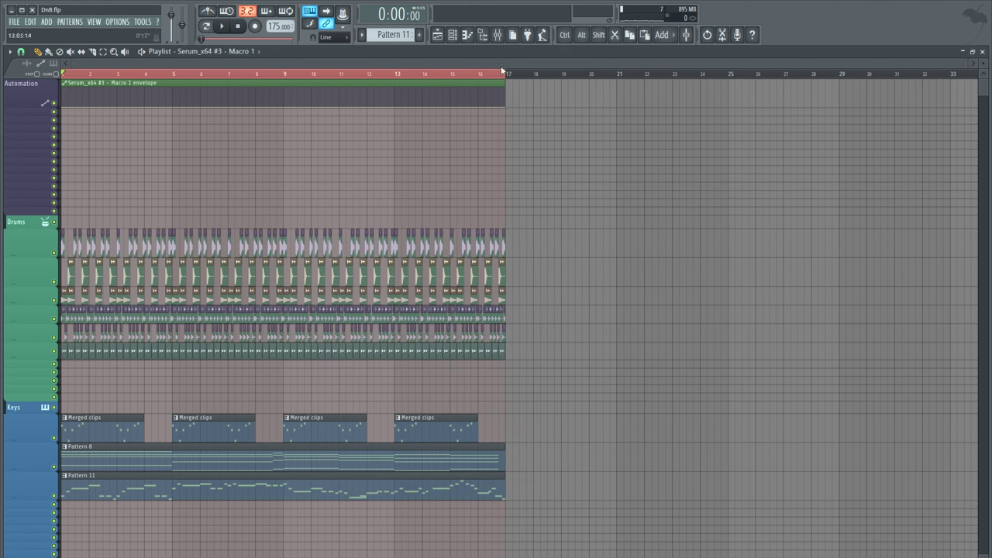
Draw two rising ramps in the Macro 1 envelope, one ending at bar 2 and one ending partway through bar 2
{"action": "left_click_drag", "start_coordinate": [967, 63], "coordinate": [266, 65]}
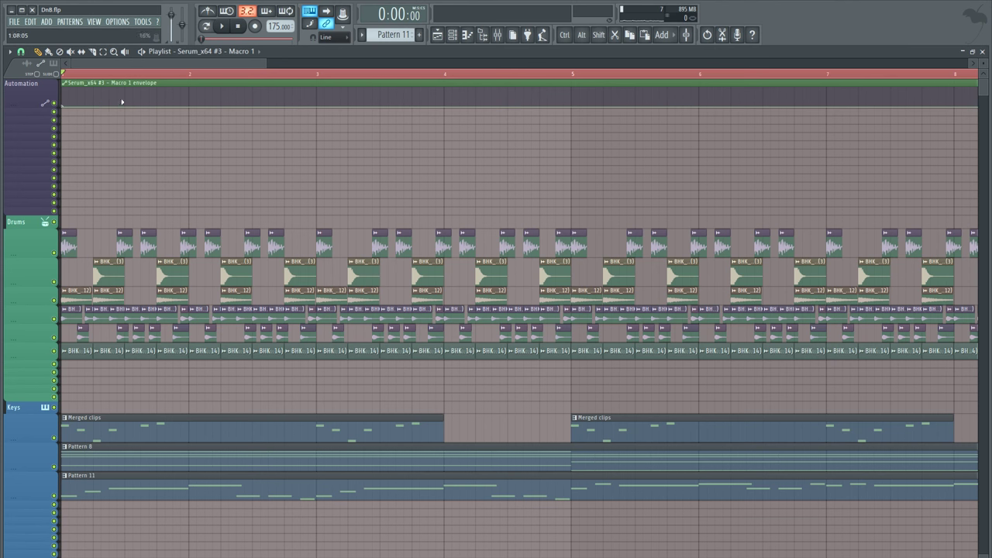
{"action": "right_click", "coordinate": [111, 102]}
{"action": "right_click", "coordinate": [186, 101]}
{"action": "right_click", "coordinate": [190, 101]}
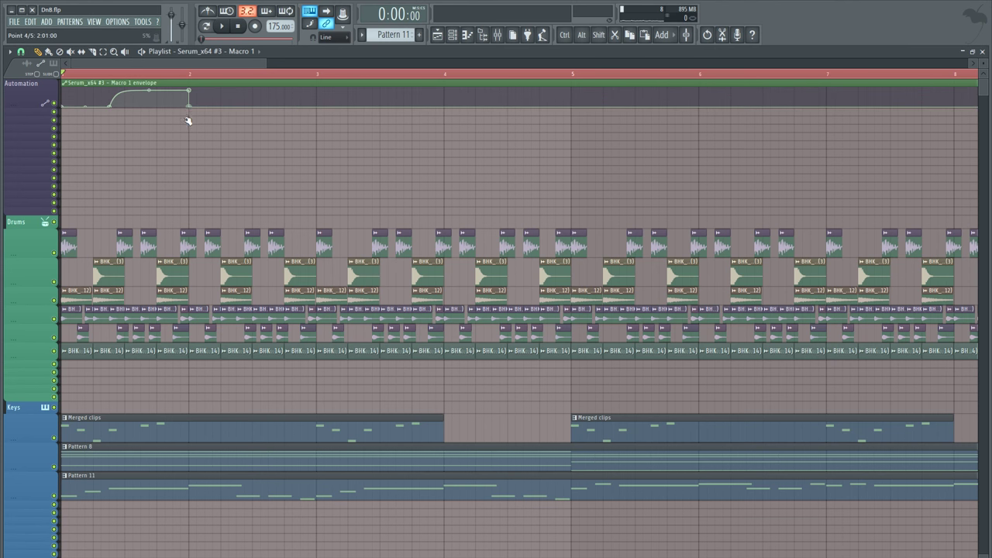
{"action": "right_click", "coordinate": [241, 98]}
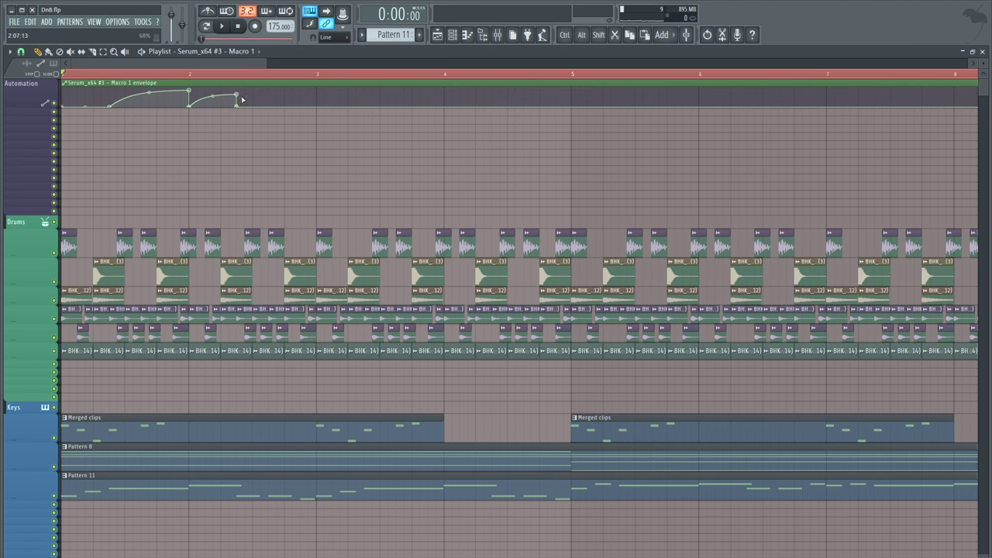
{"action": "left_click_drag", "start_coordinate": [238, 96], "coordinate": [241, 97]}
Bend the first ramp into a late-rising curve while playing the song, and add two similar ramps ending at and just after bar 4
{"action": "key", "text": "space"}
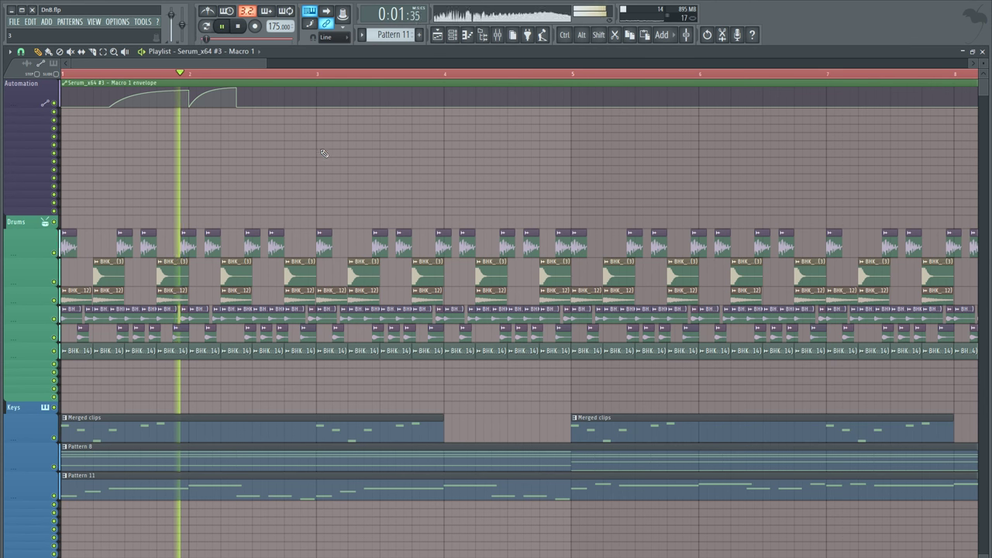
{"action": "key", "text": "space"}
{"action": "key", "text": "space"}
{"action": "left_click_drag", "start_coordinate": [150, 94], "coordinate": [148, 103]}
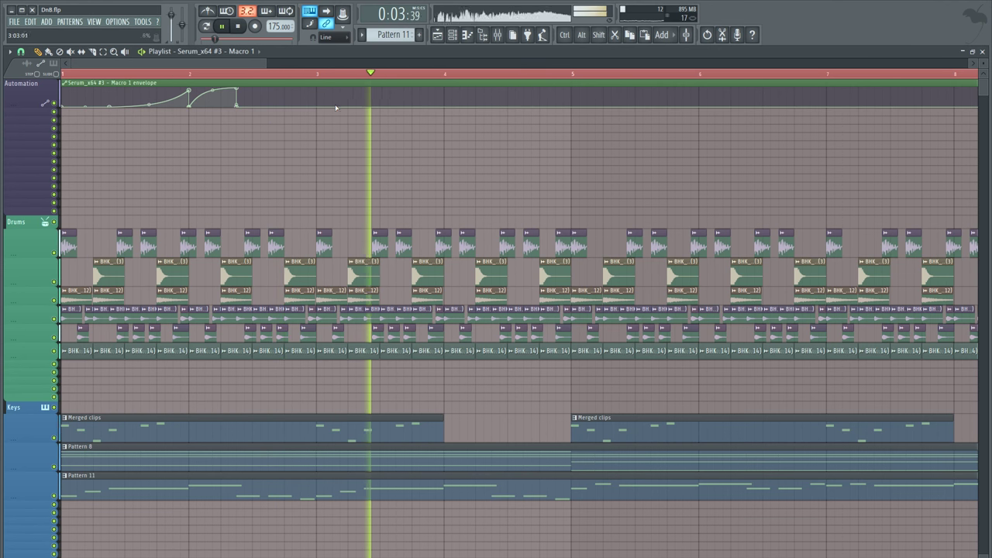
{"action": "key", "text": "space"}
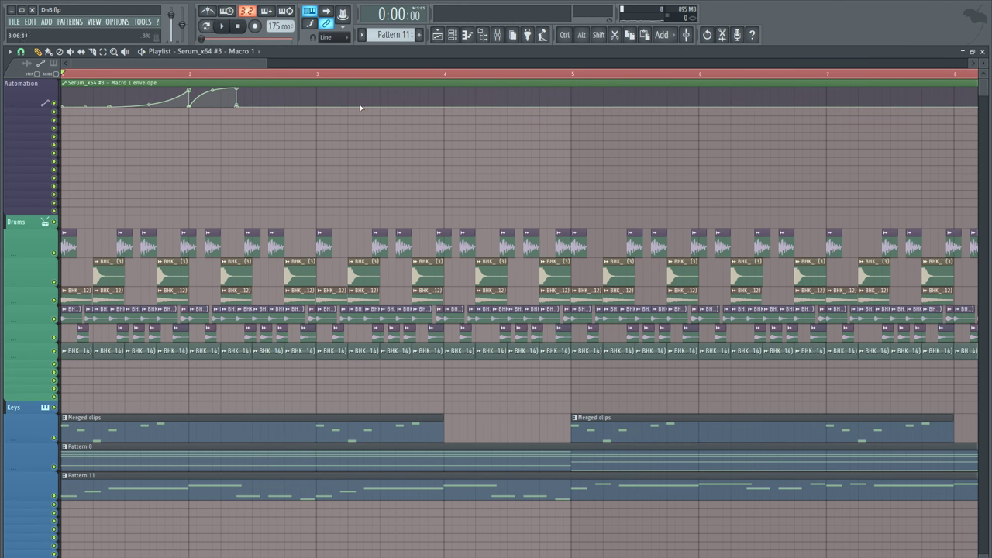
{"action": "mouse_move", "coordinate": [444, 106]}
{"action": "left_mouse_down"}
{"action": "mouse_move", "coordinate": [438, 98]}
{"action": "mouse_move", "coordinate": [446, 117]}
{"action": "left_mouse_up"}
{"action": "left_click", "coordinate": [495, 92]}
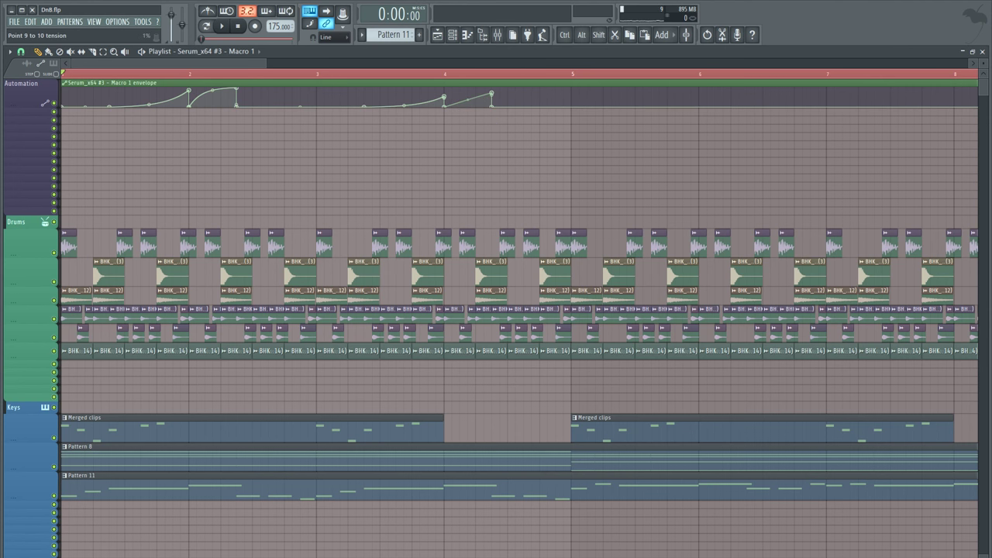
Shorten the Macro 1 envelope clip to four bars and repeat it to fill all 16 bars
{"action": "scroll", "coordinate": [533, 76], "scroll_direction": "down", "scroll_amount": 5}
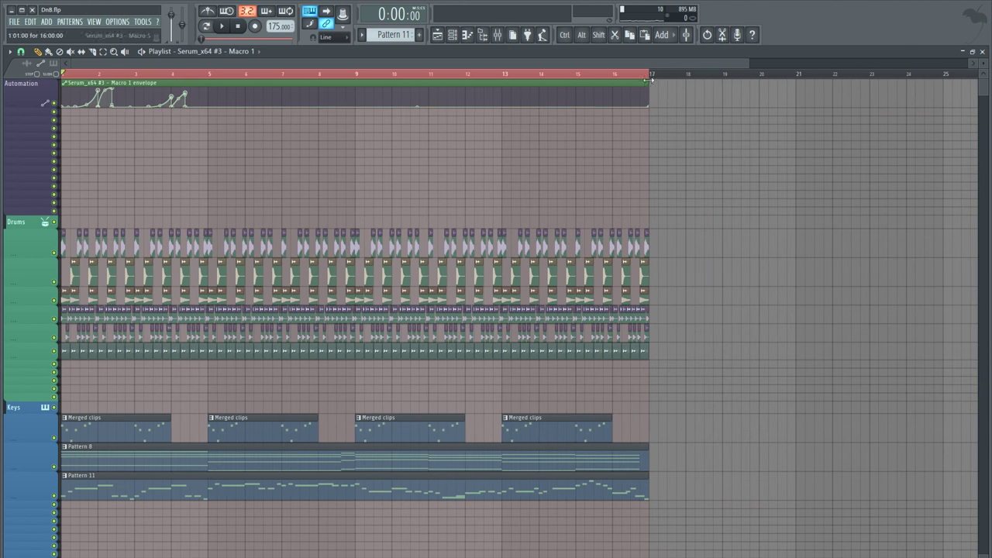
{"action": "left_click_drag", "start_coordinate": [650, 83], "coordinate": [207, 83]}
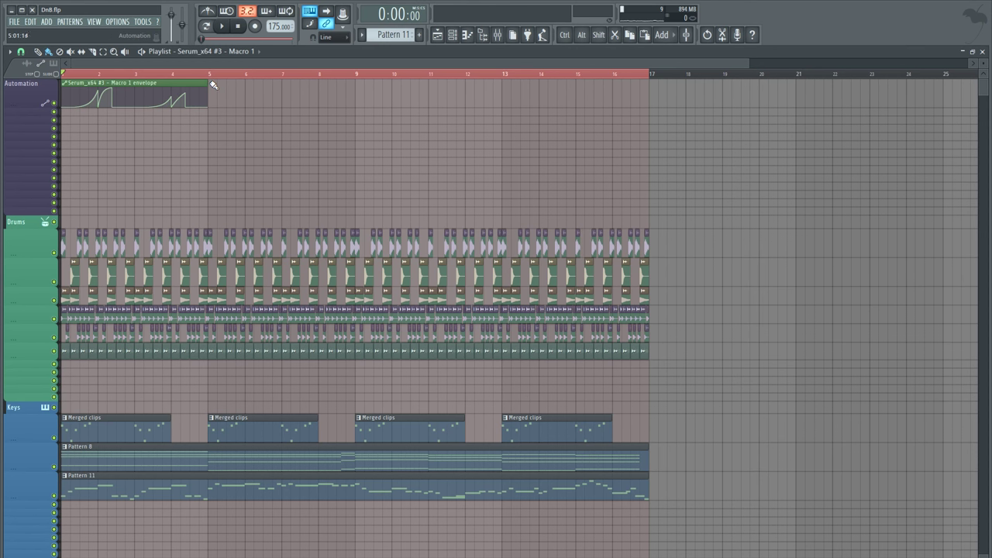
{"action": "left_click_drag", "start_coordinate": [213, 84], "coordinate": [773, 113]}
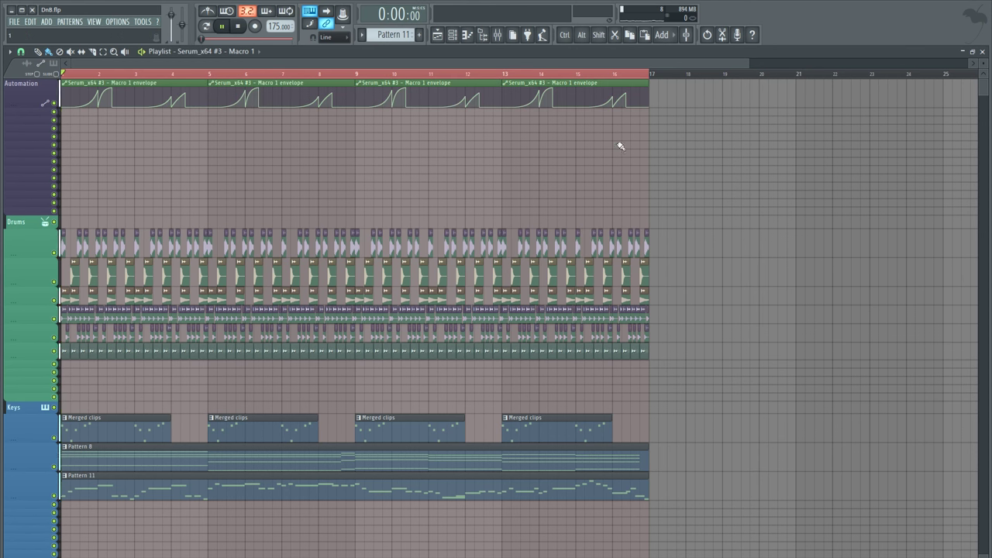
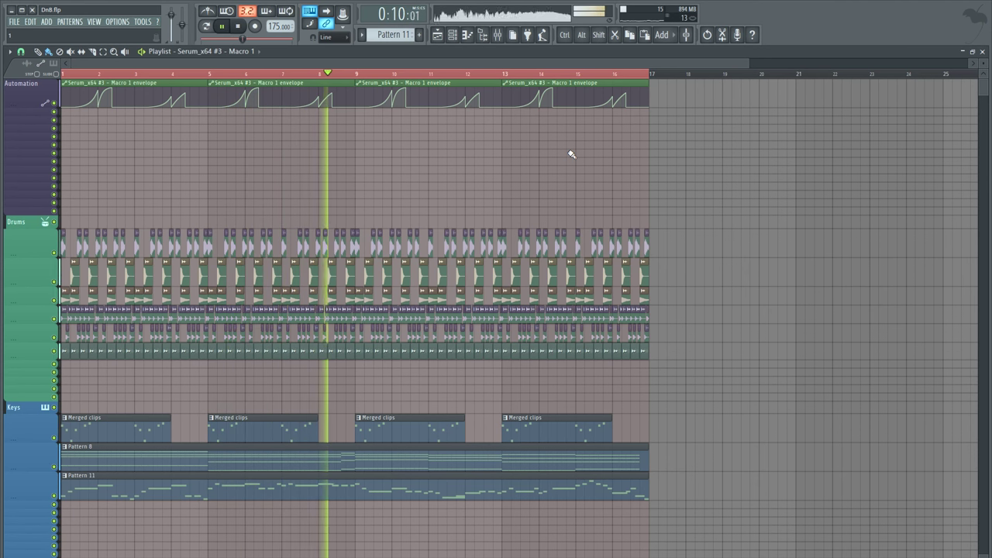
Lower the Serum #3 mixer track to -8.4 dB during playback and stop the song
{"action": "left_click", "coordinate": [504, 41]}
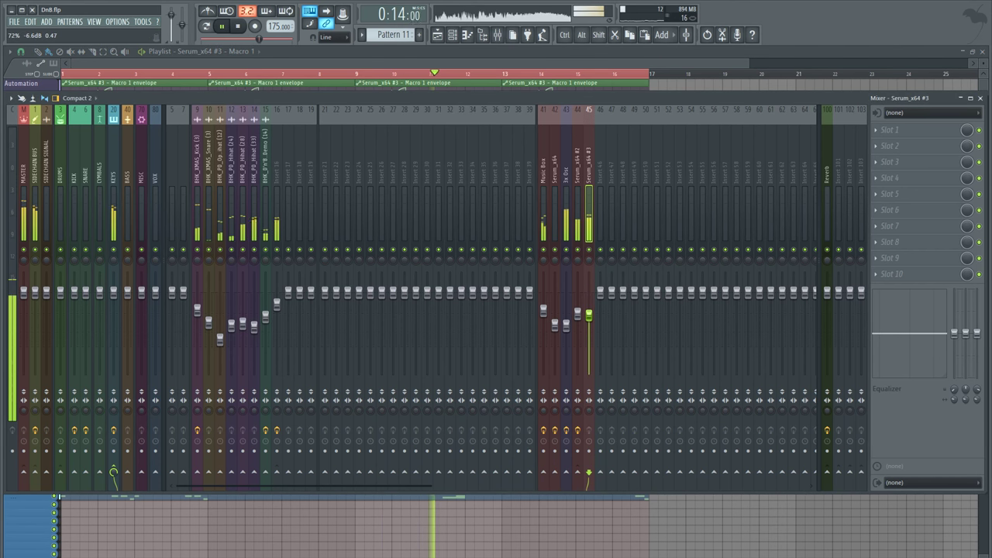
{"action": "left_click_drag", "start_coordinate": [589, 316], "coordinate": [590, 322]}
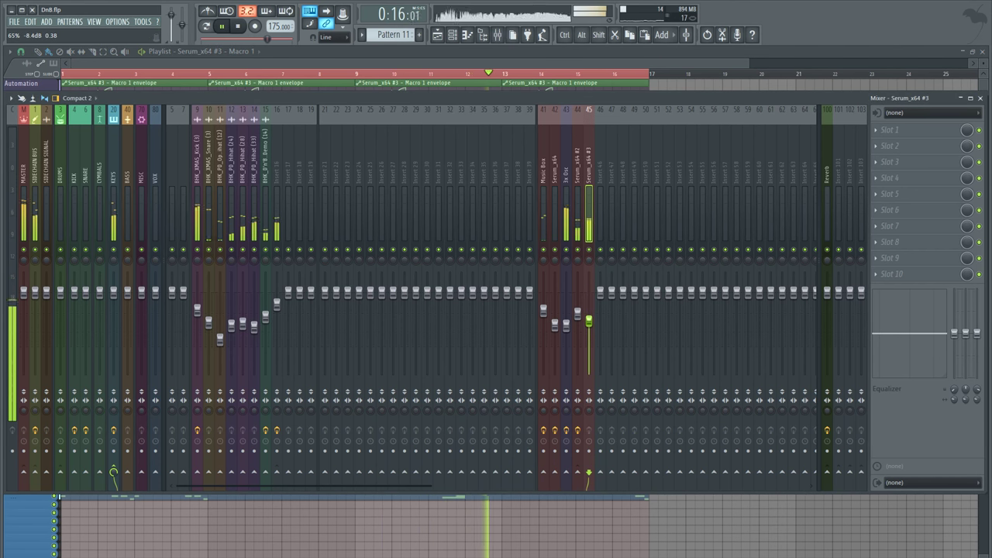
{"action": "key", "text": "space"}
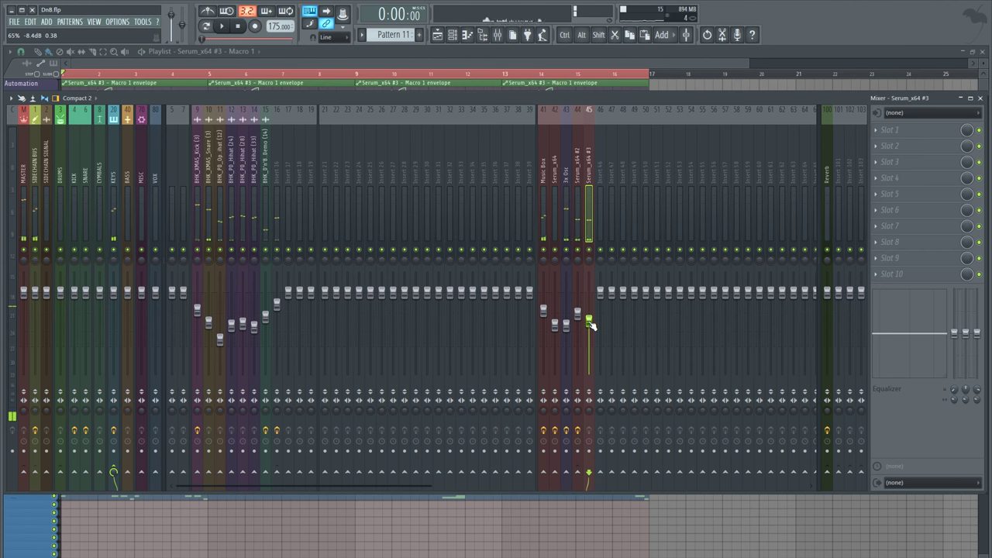
Reopen the Serum #3 channel, enable the filter in its effects section and choose the HP 12 filter type
{"action": "left_click", "coordinate": [454, 37]}
{"action": "left_click", "coordinate": [281, 144]}
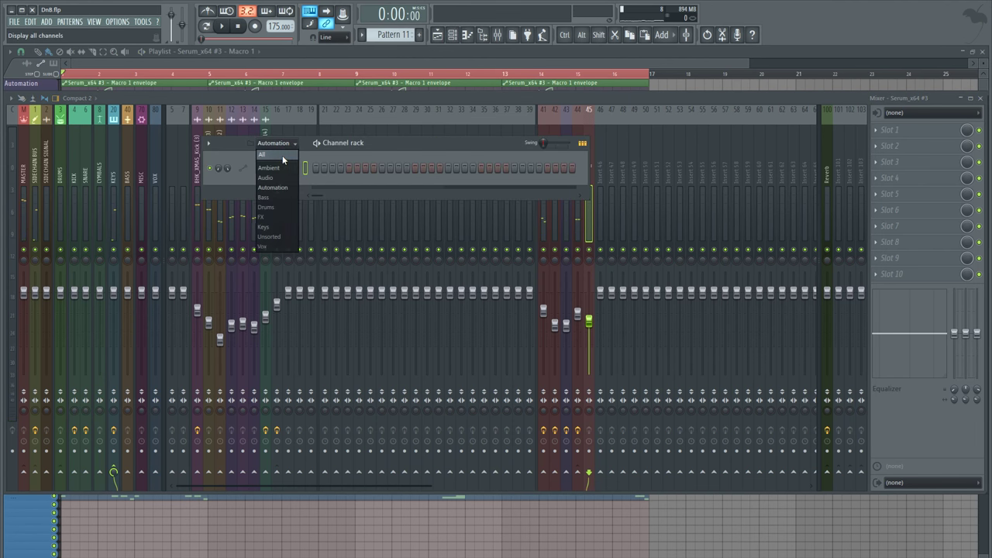
{"action": "left_click", "coordinate": [282, 156]}
{"action": "left_click", "coordinate": [279, 357]}
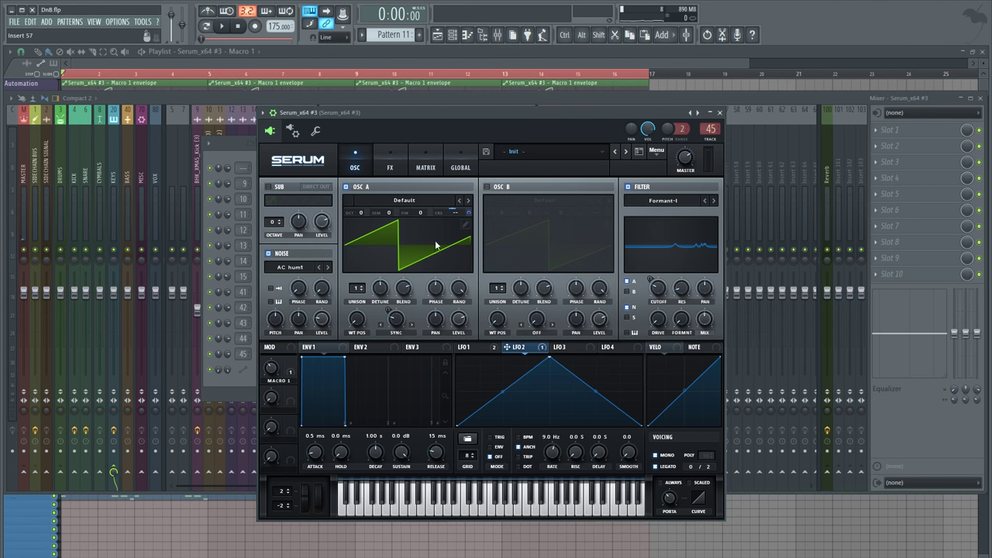
{"action": "left_click", "coordinate": [390, 168]}
{"action": "left_click", "coordinate": [272, 328]}
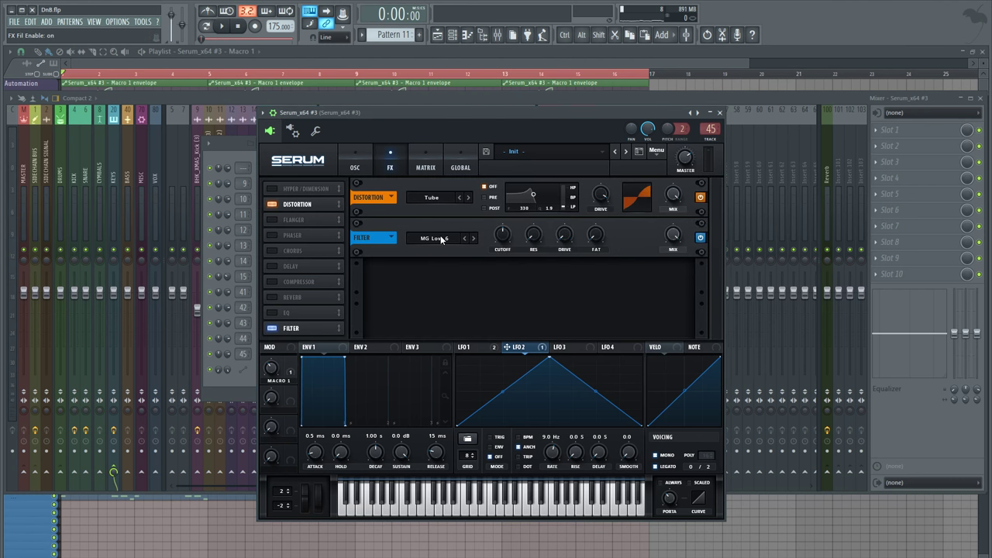
{"action": "left_click", "coordinate": [441, 239]}
{"action": "mouse_move", "coordinate": [448, 263]}
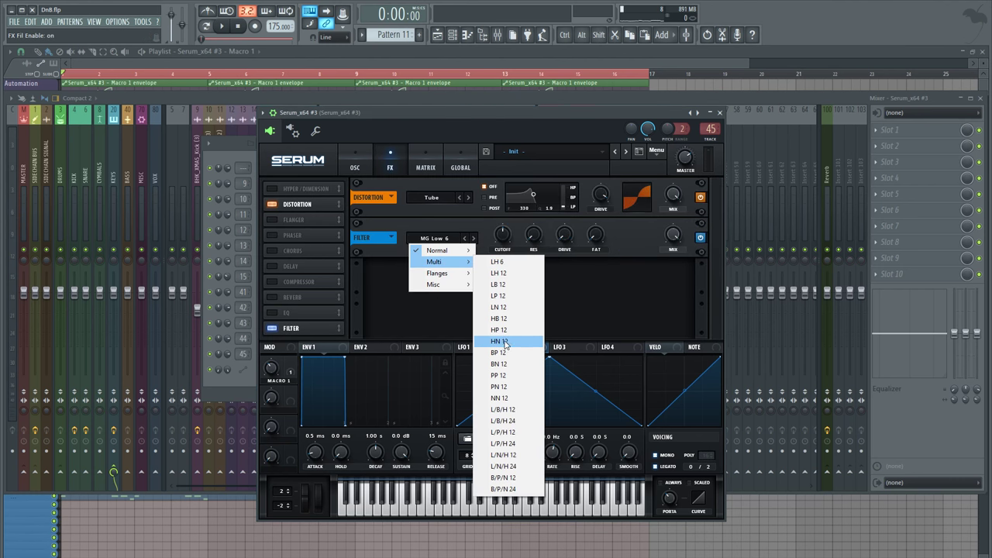
{"action": "left_click", "coordinate": [502, 330]}
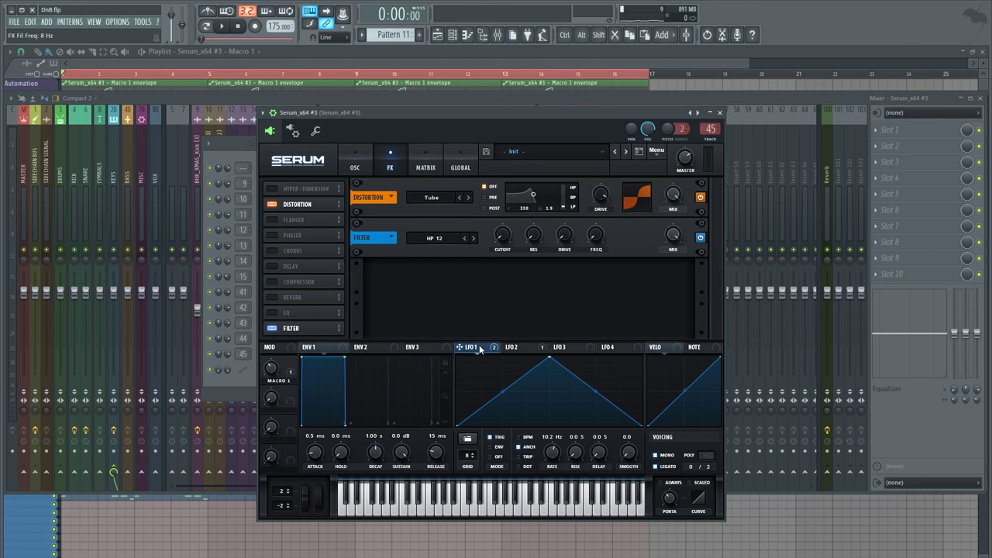
Try modulating the effects filter's cutoff with LFO 1 and varying its drive and resonance while auditioning a note
{"action": "mouse_move", "coordinate": [492, 226]}
{"action": "left_mouse_down"}
{"action": "mouse_move", "coordinate": [491, 250]}
{"action": "mouse_move", "coordinate": [503, 211]}
{"action": "left_mouse_up"}
{"action": "key", "text": "v"}
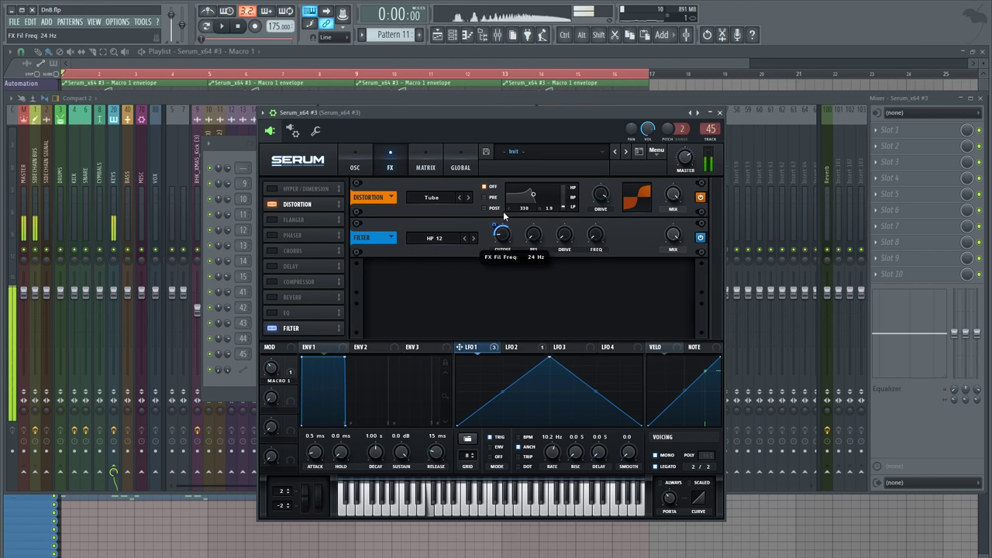
{"action": "key", "text": "v"}
{"action": "left_click_drag", "start_coordinate": [568, 238], "coordinate": [595, 165]}
{"action": "key", "text": "v"}
{"action": "left_click_drag", "start_coordinate": [534, 235], "coordinate": [534, 210]}
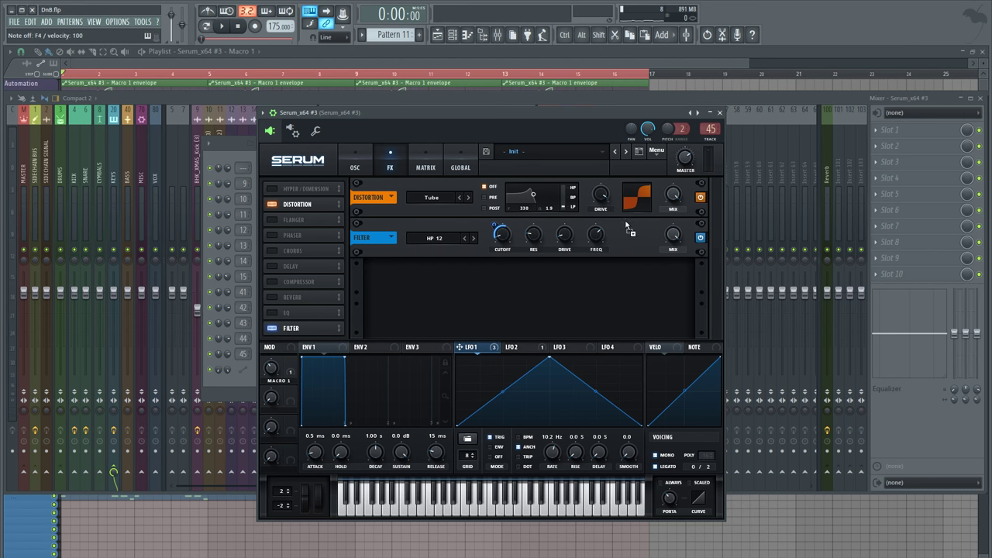
Try assigning LFO 1 to the effects filter's frequency with the filter mix at 79%, and test it in playback
{"action": "left_click_drag", "start_coordinate": [591, 227], "coordinate": [584, 249]}
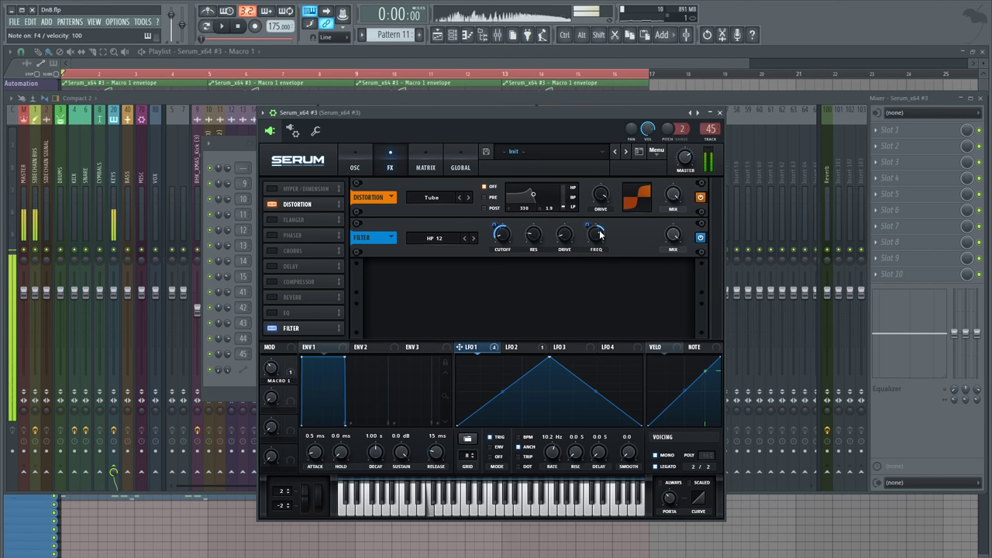
{"action": "left_click_drag", "start_coordinate": [600, 235], "coordinate": [597, 245]}
{"action": "left_click_drag", "start_coordinate": [672, 235], "coordinate": [671, 251]}
{"action": "key", "text": "space"}
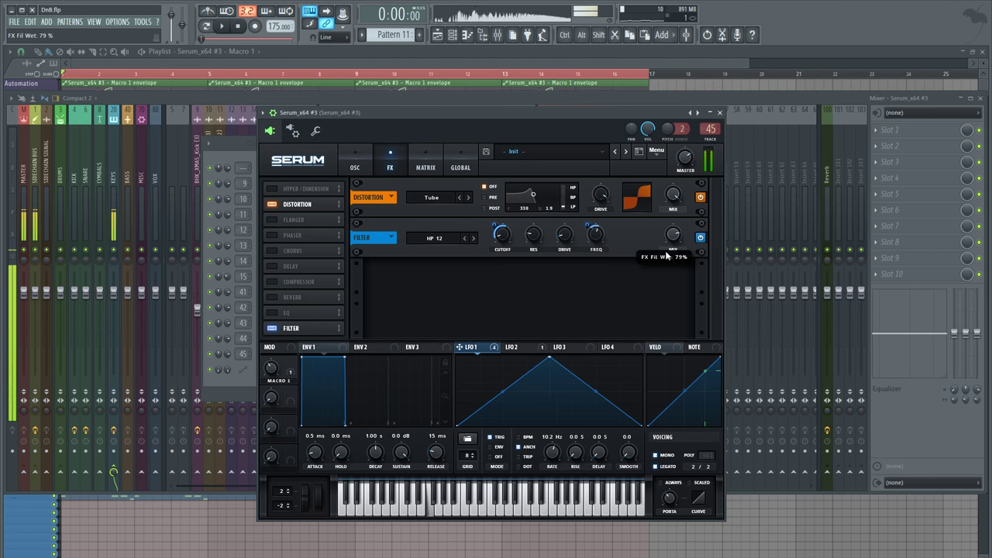
{"action": "key", "text": "space"}
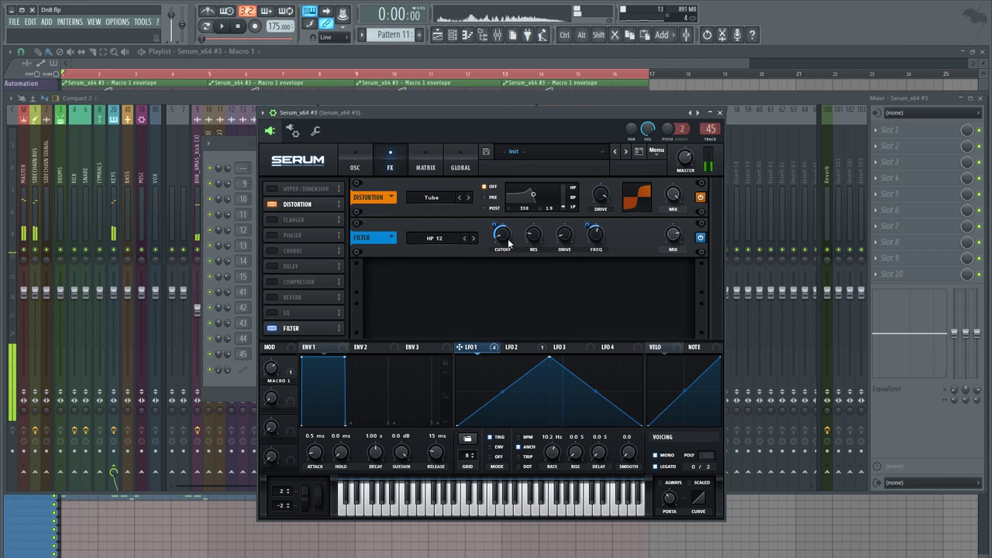
Remove the LFO 1 modulation from the effects filter's cutoff and frequency
{"action": "right_click", "coordinate": [508, 236]}
{"action": "left_click", "coordinate": [559, 259]}
{"action": "right_click", "coordinate": [597, 231]}
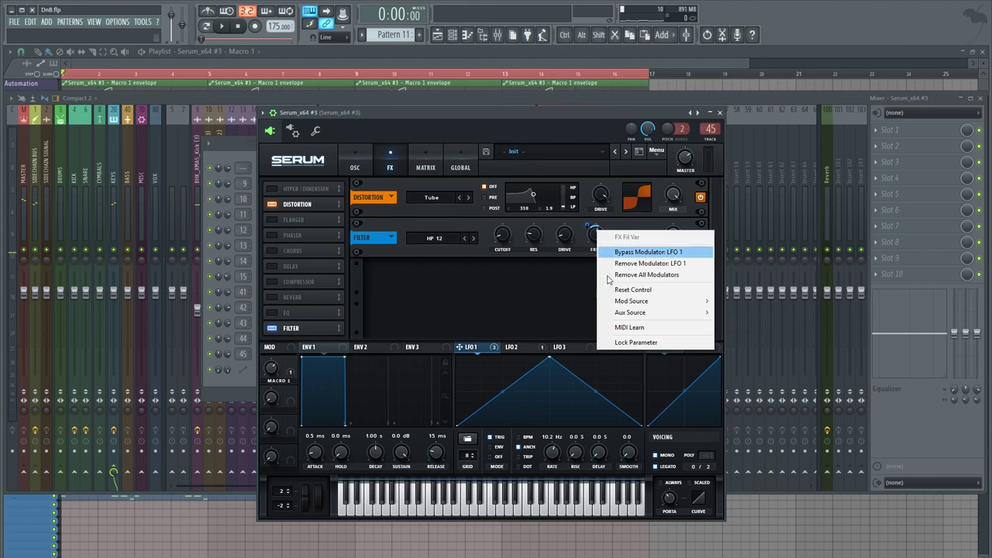
{"action": "left_click", "coordinate": [609, 253]}
Assign LFO 3 to the effects filter's cutoff, raise the filter mix and audition a note
{"action": "left_click", "coordinate": [570, 349]}
{"action": "left_click_drag", "start_coordinate": [501, 243], "coordinate": [499, 247]}
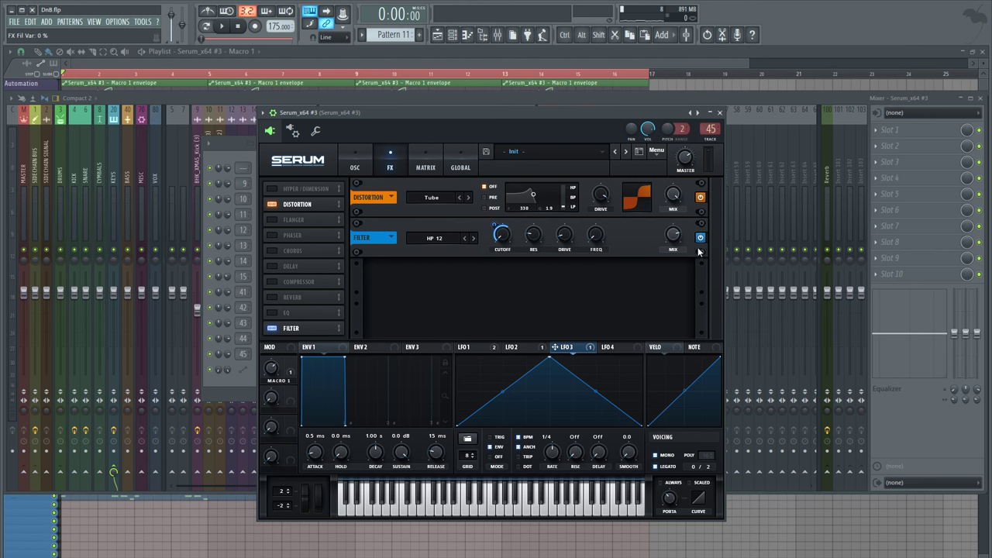
{"action": "left_click_drag", "start_coordinate": [680, 238], "coordinate": [679, 198]}
{"action": "key", "text": "v"}
{"action": "key", "text": "v"}
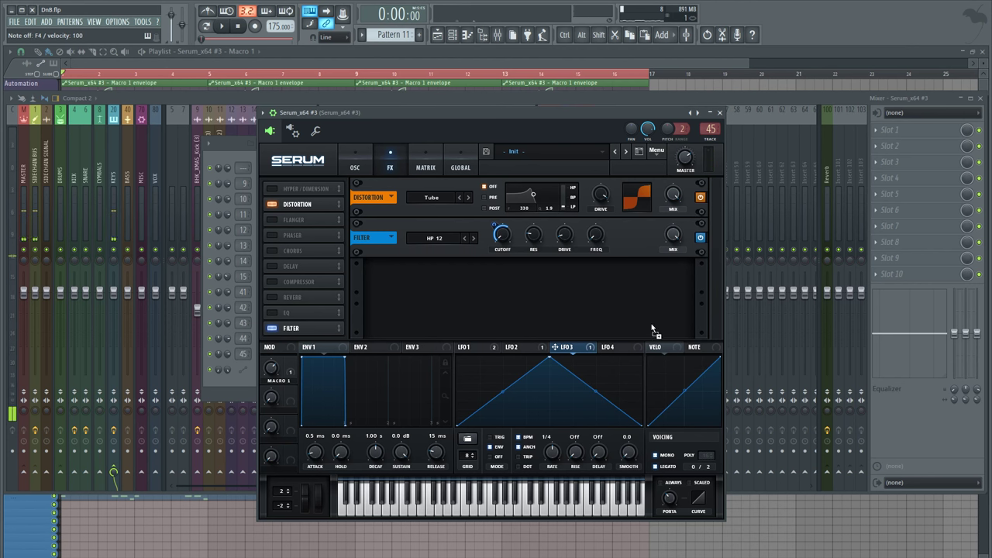
Reshape LFO 3 to rise evenly to its peak at the midpoint and hold there, auditioning a note
{"action": "left_click_drag", "start_coordinate": [593, 390], "coordinate": [626, 316]}
{"action": "key", "text": "v"}
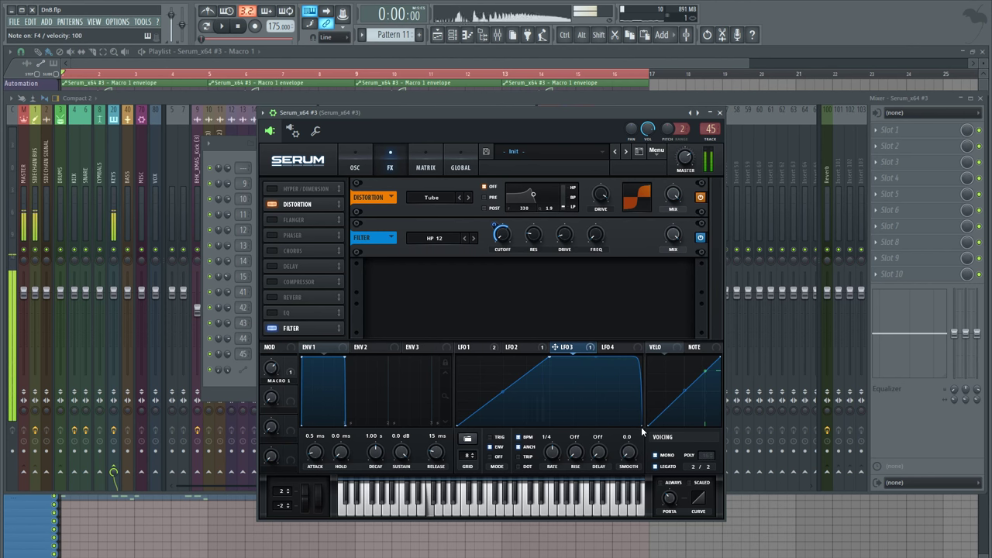
{"action": "left_click_drag", "start_coordinate": [644, 425], "coordinate": [648, 346]}
{"action": "double_click", "coordinate": [487, 397]}
{"action": "left_click_drag", "start_coordinate": [486, 396], "coordinate": [415, 485]}
{"action": "key", "text": "v"}
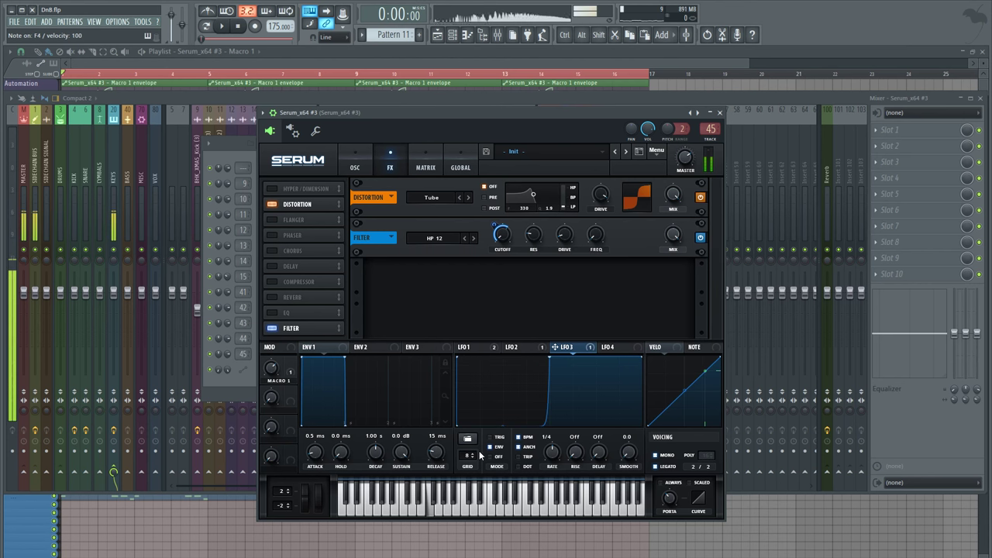
{"action": "key", "text": "v"}
{"action": "left_click_drag", "start_coordinate": [503, 428], "coordinate": [506, 391]}
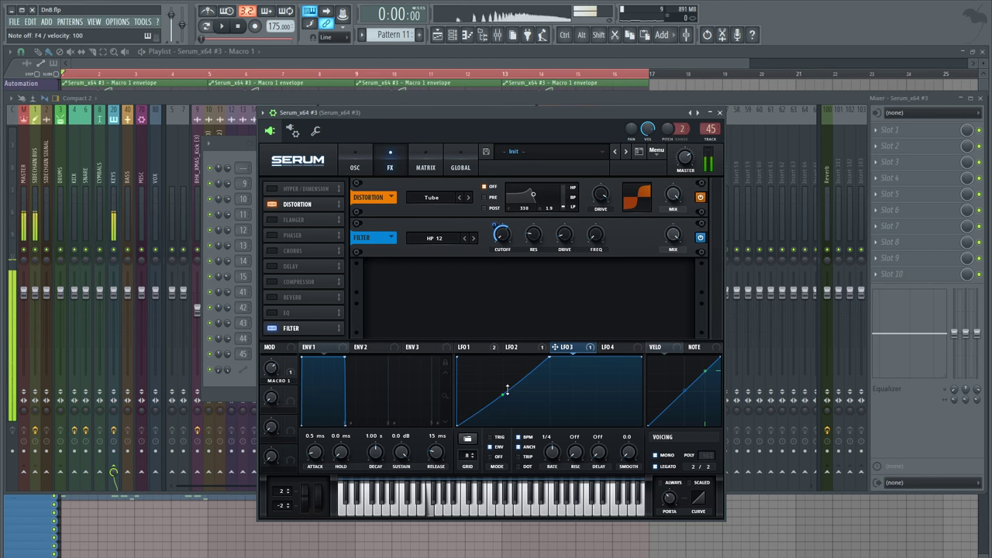
Set LFO 3 to trigger mode with a 1/2 rate and adjust its cutoff modulation amount while playing the song
{"action": "key", "text": "space"}
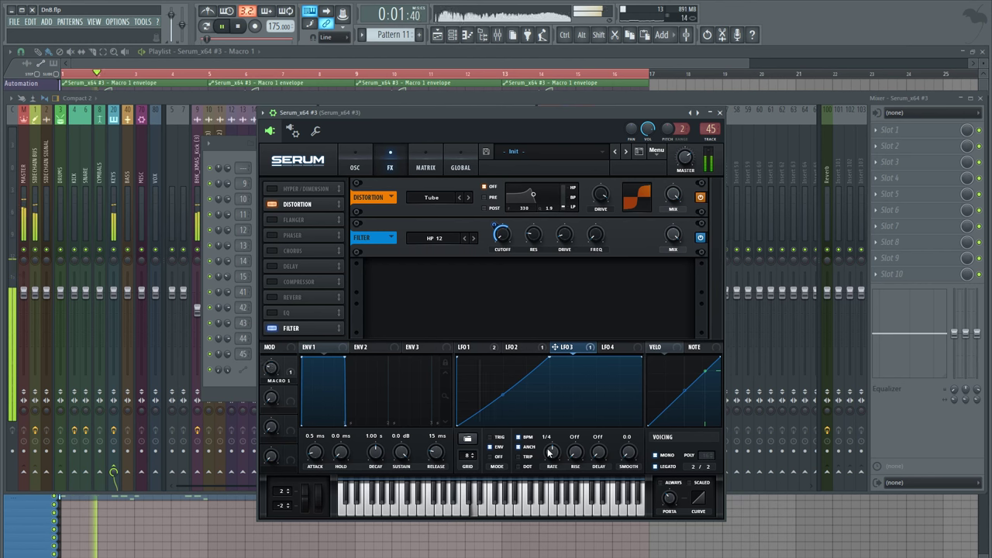
{"action": "mouse_move", "coordinate": [494, 225]}
{"action": "left_mouse_down"}
{"action": "mouse_move", "coordinate": [496, 237]}
{"action": "mouse_move", "coordinate": [495, 221]}
{"action": "left_mouse_up"}
{"action": "key", "text": "space"}
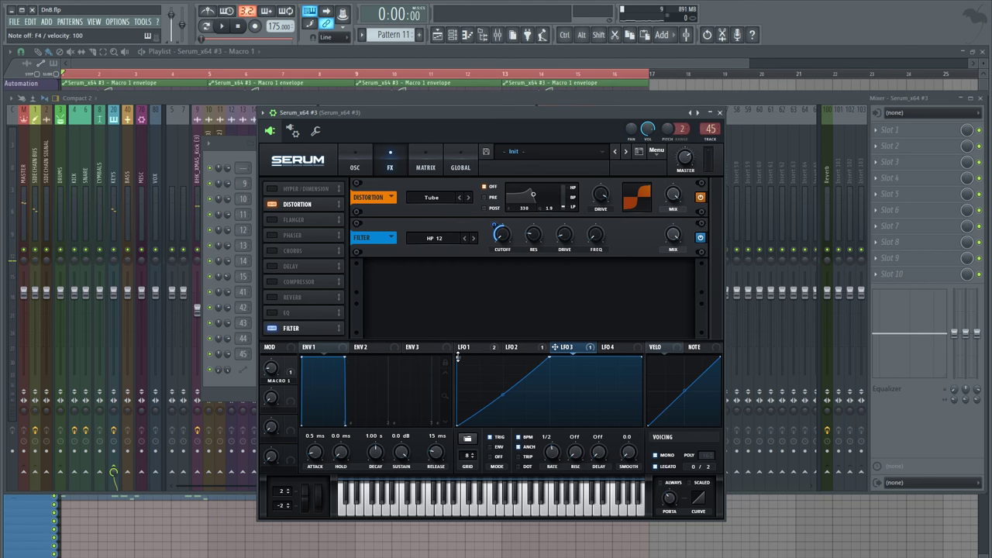
Make LFO 3 curve back down to zero after its midpoint peak and set its rate to 1/4
{"action": "double_click", "coordinate": [459, 425]}
{"action": "left_click_drag", "start_coordinate": [456, 359], "coordinate": [439, 463]}
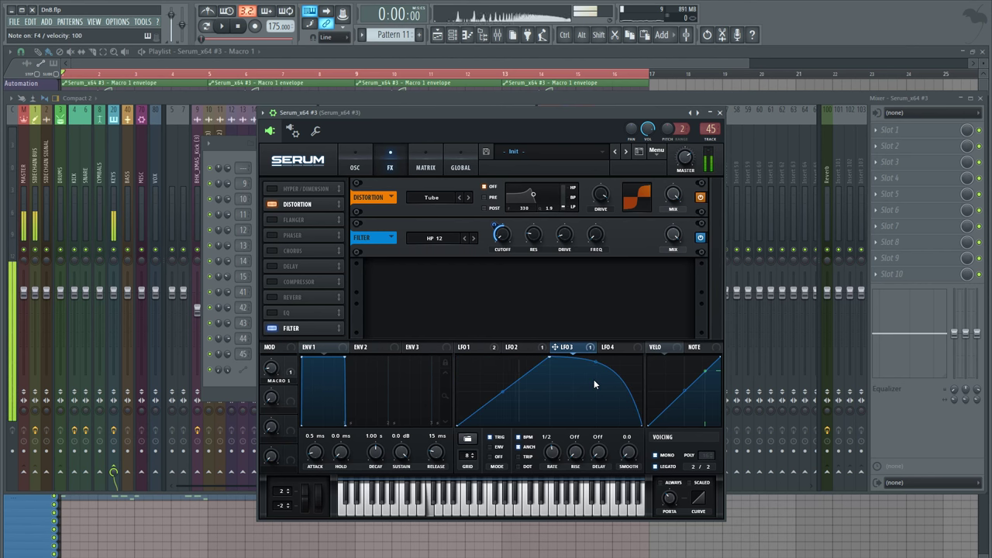
{"action": "left_click_drag", "start_coordinate": [551, 453], "coordinate": [551, 449]}
Set LFO 3's modulation of the effects filter cutoff to 63 and its rate to 1/2 while playing the song
{"action": "mouse_move", "coordinate": [496, 225]}
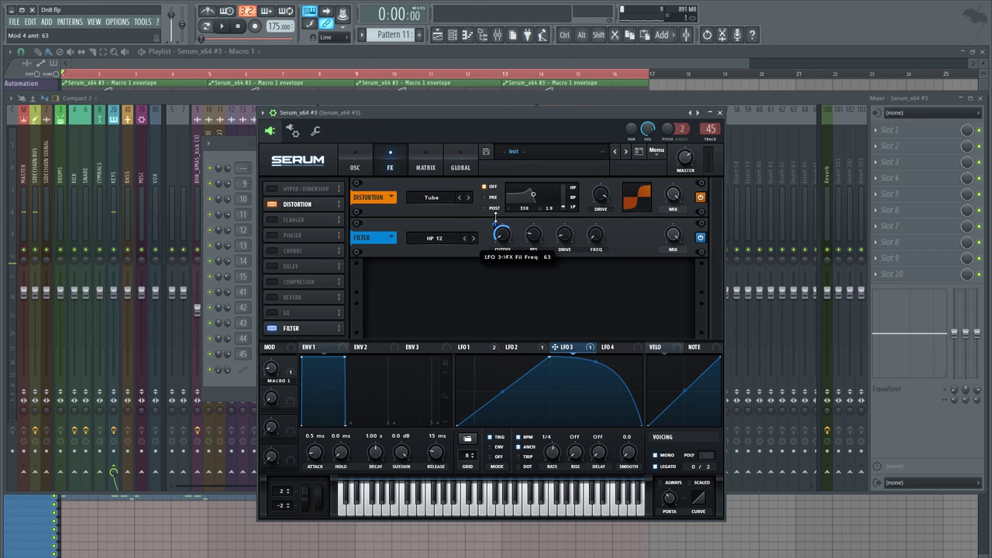
{"action": "key", "text": "space"}
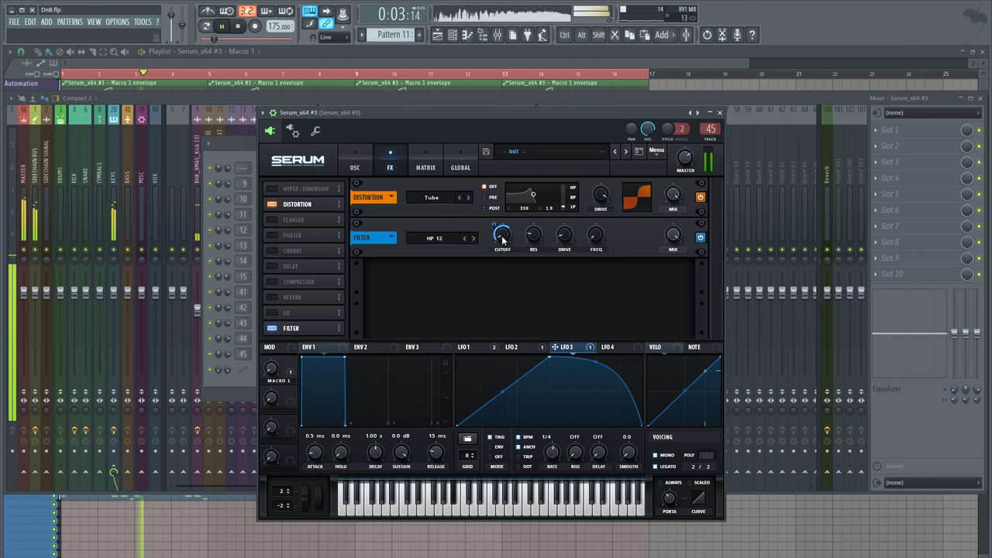
{"action": "left_click_drag", "start_coordinate": [551, 460], "coordinate": [546, 439]}
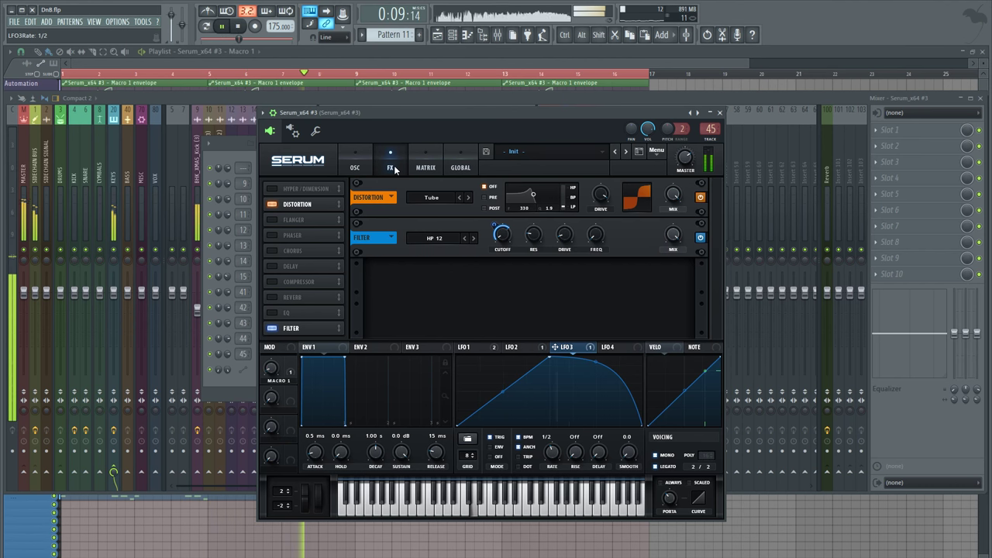
Set oscillator A's unison to 16 voices with a detune of 0.00 and play the song
{"action": "left_click", "coordinate": [355, 167]}
{"action": "key", "text": "space"}
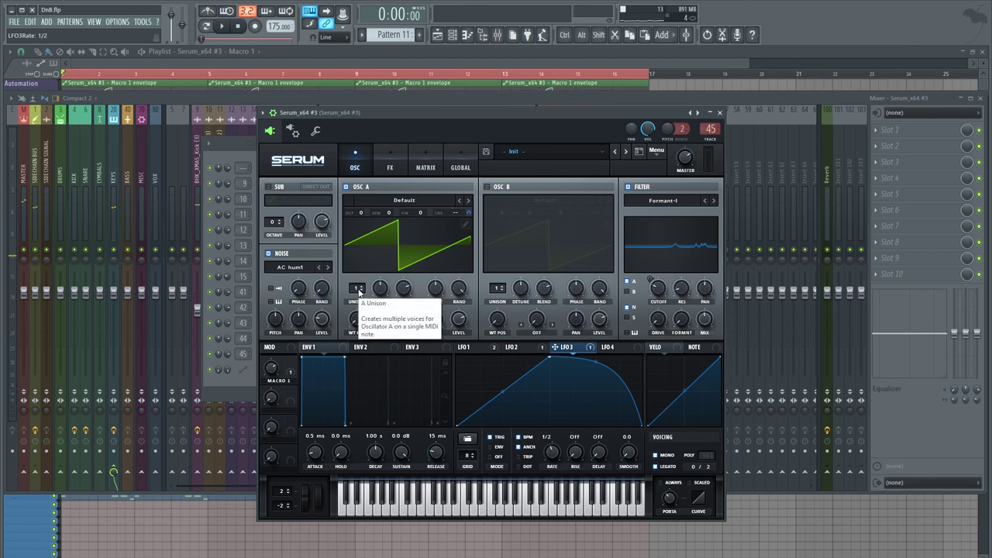
{"action": "left_click_drag", "start_coordinate": [359, 290], "coordinate": [363, 361]}
{"action": "left_click_drag", "start_coordinate": [380, 290], "coordinate": [381, 295]}
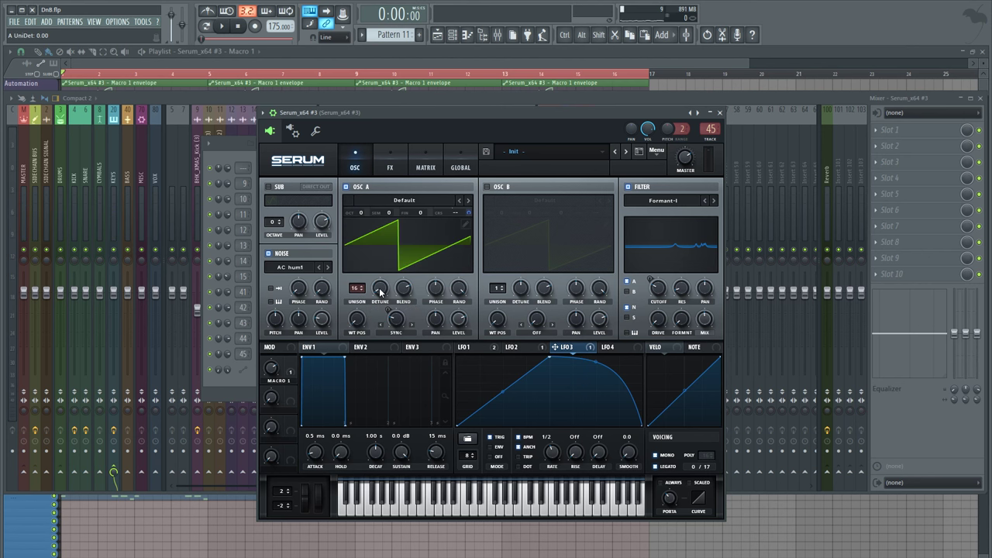
{"action": "key", "text": "space"}
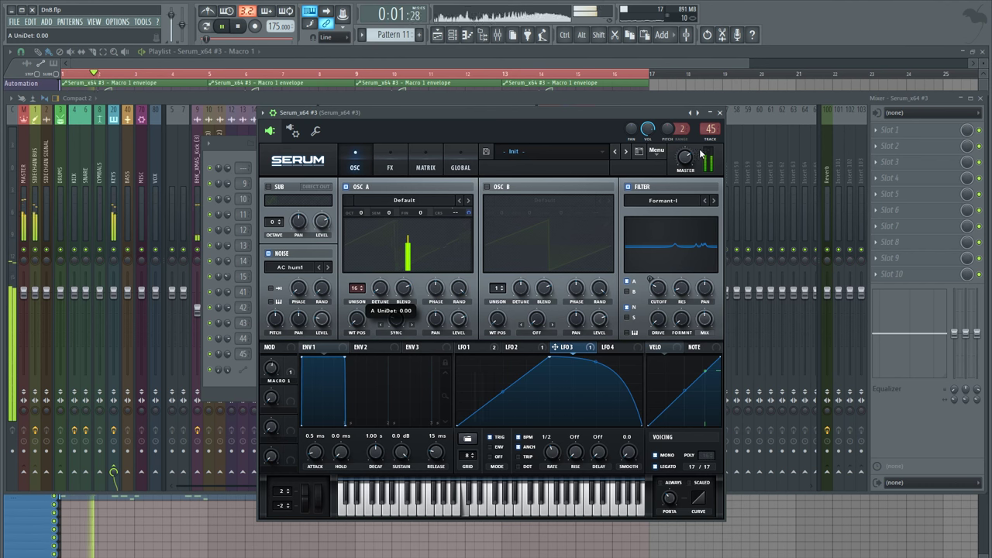
Lower the Serum_x64 #3 mixer track to about -11.3 dB and adjust oscillator A's detune to 0.00 during playback
{"action": "left_click", "coordinate": [740, 98]}
{"action": "left_click_drag", "start_coordinate": [591, 336], "coordinate": [592, 335]}
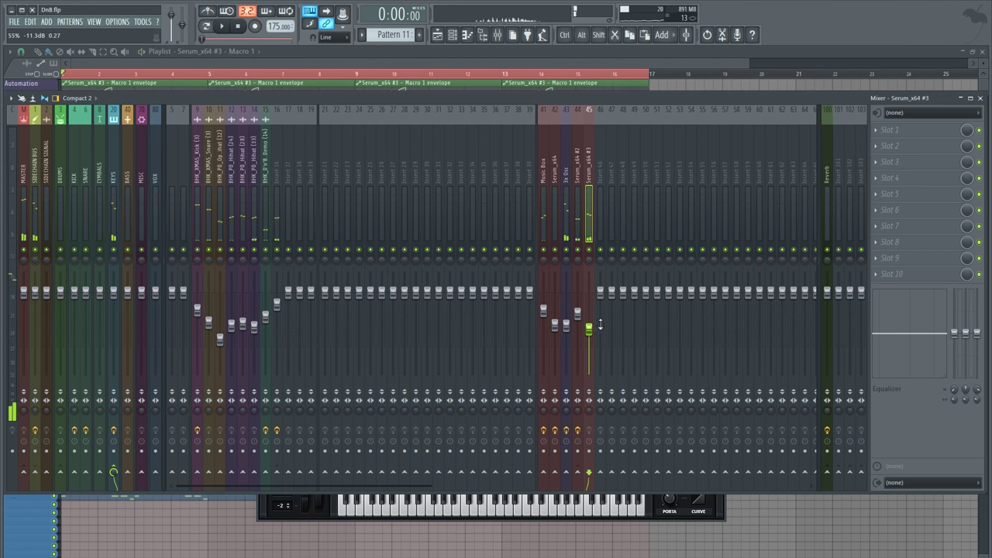
{"action": "left_click", "coordinate": [453, 35]}
{"action": "left_click", "coordinate": [274, 357]}
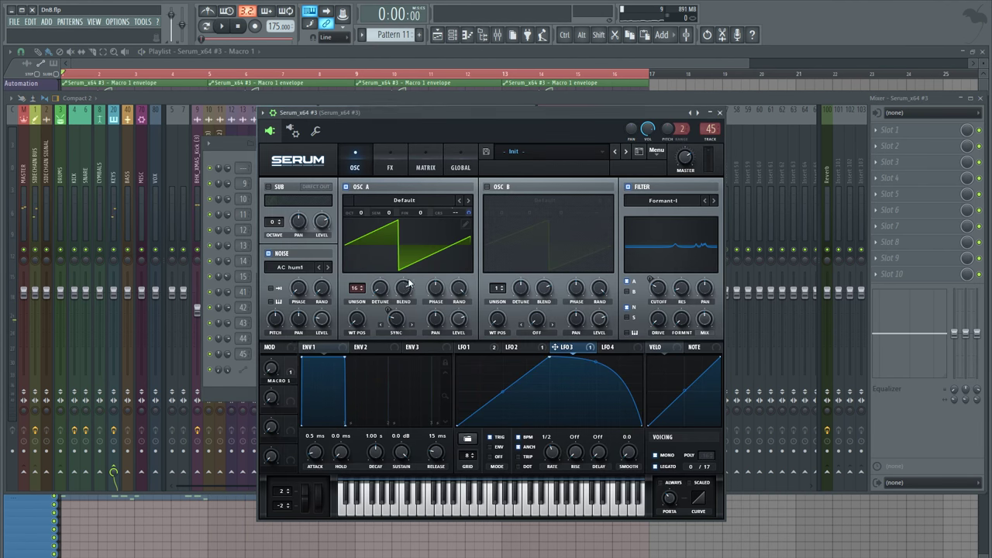
{"action": "key", "text": "space"}
{"action": "left_click_drag", "start_coordinate": [380, 290], "coordinate": [380, 306]}
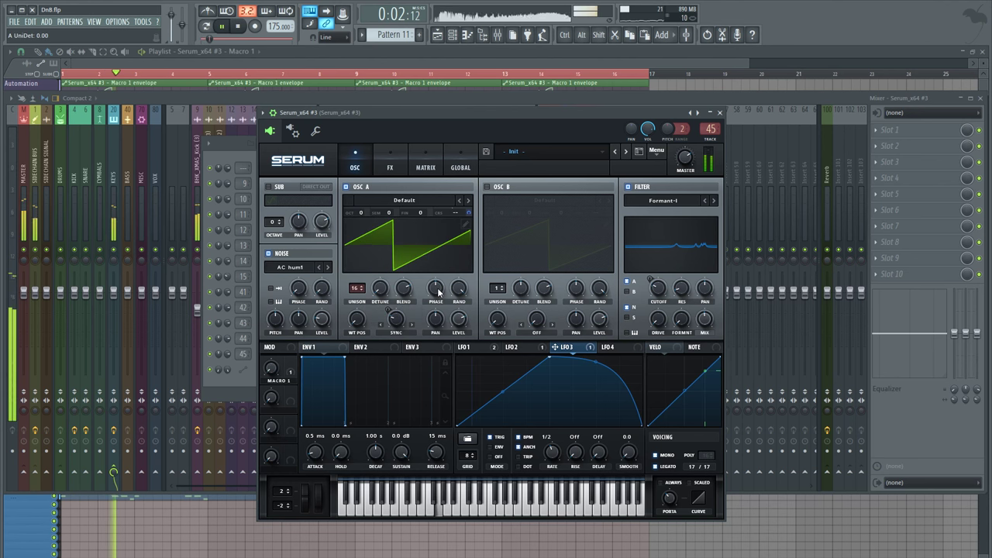
Add Fruity parametric EQ 2 to slot 2 of the Serum_x64 #3 mixer track, rolling off the lows and dipping the low mids, upper mids and highs
{"action": "left_click", "coordinate": [734, 95]}
{"action": "key", "text": "space"}
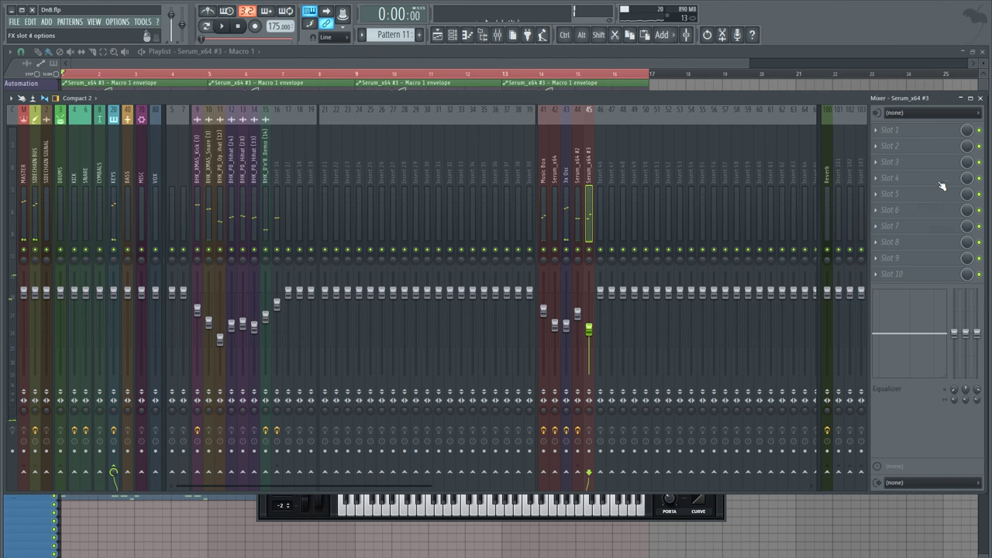
{"action": "left_click", "coordinate": [890, 147]}
{"action": "left_click", "coordinate": [883, 141]}
{"action": "left_click_drag", "start_coordinate": [124, 250], "coordinate": [154, 298]}
{"action": "key", "text": "space"}
{"action": "left_click_drag", "start_coordinate": [170, 251], "coordinate": [167, 262]}
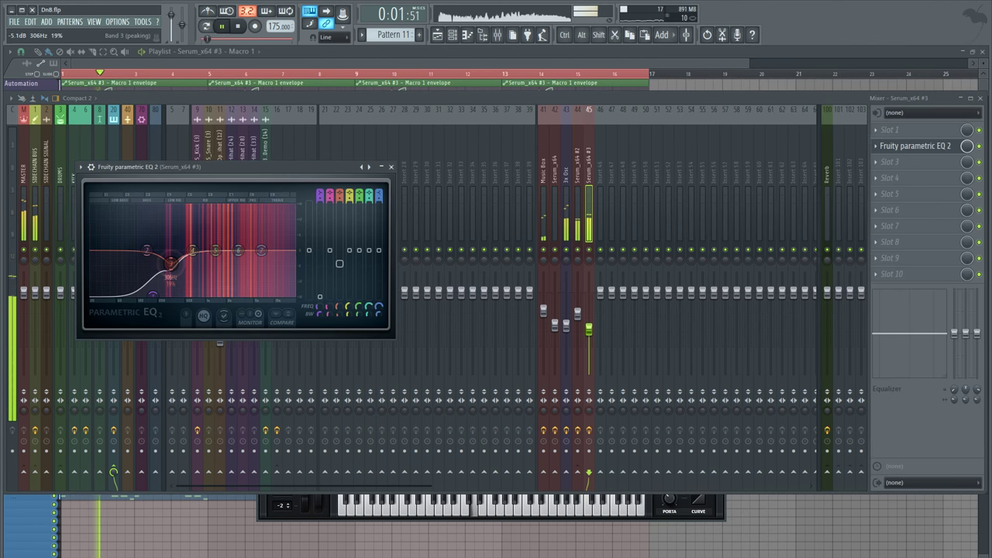
{"action": "left_click_drag", "start_coordinate": [261, 251], "coordinate": [233, 270]}
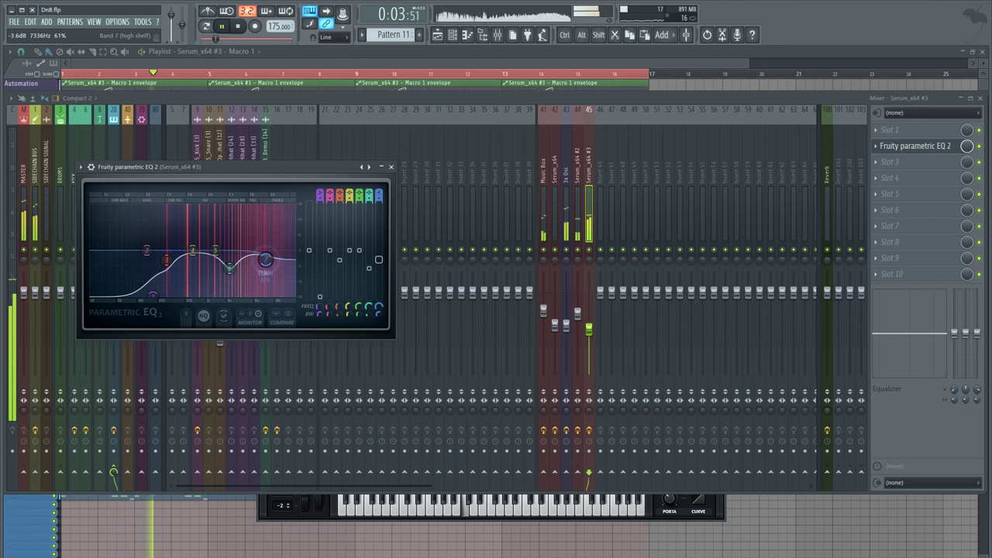
{"action": "key", "text": "space"}
Add Fruity Fast Dist to slot 4 of the Serum_x64 #3 mixer track, soften its distortion curve and audition the song
{"action": "left_click", "coordinate": [891, 177]}
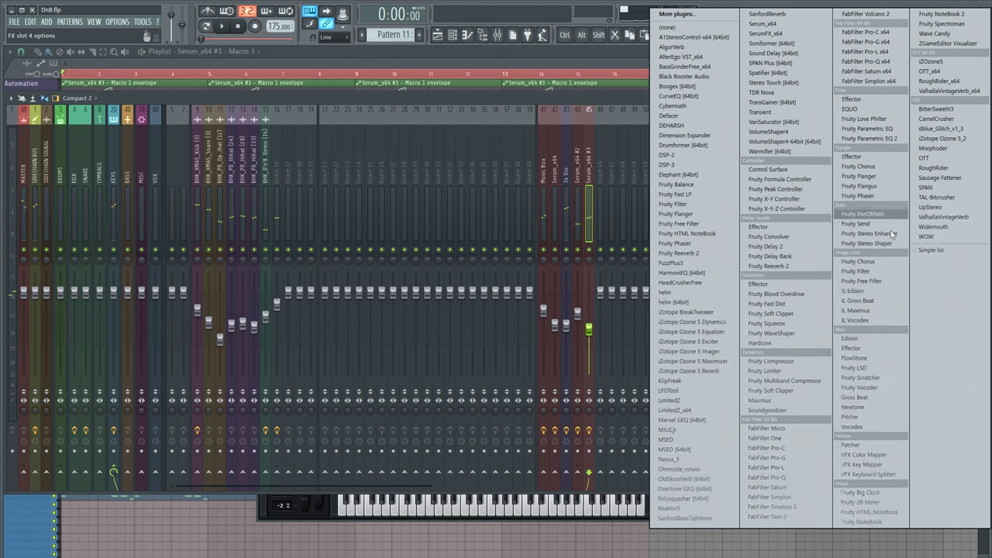
{"action": "left_click", "coordinate": [789, 307]}
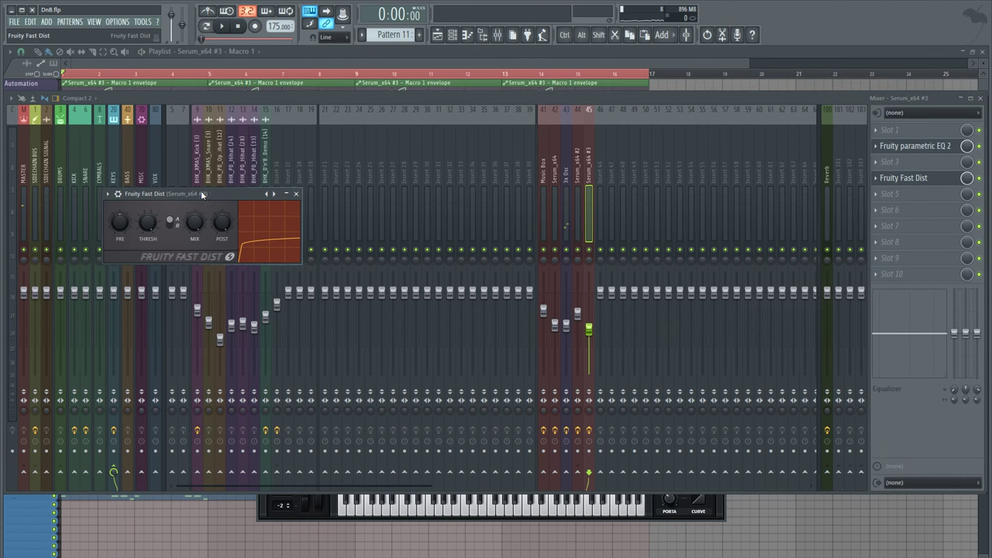
{"action": "left_click_drag", "start_coordinate": [201, 190], "coordinate": [411, 169]}
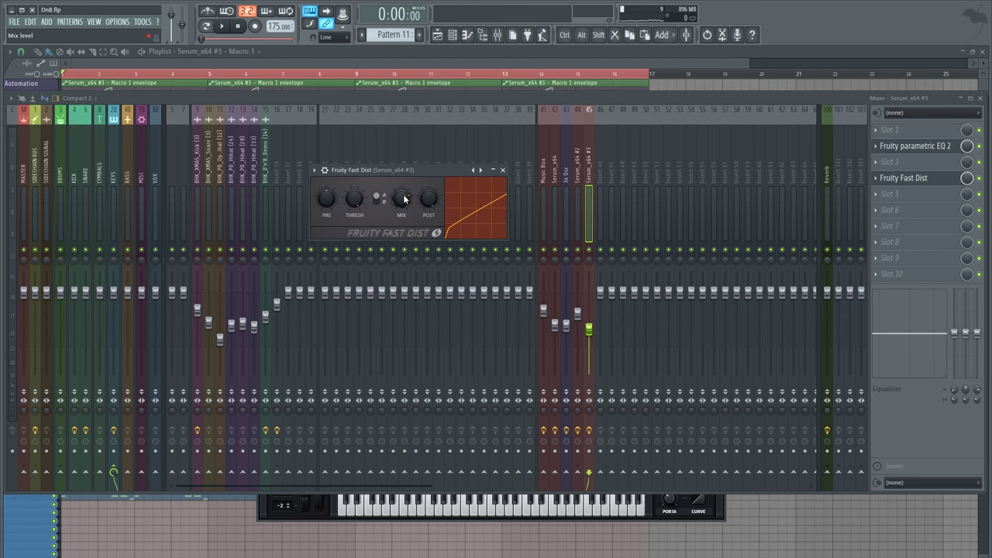
{"action": "key", "text": "space"}
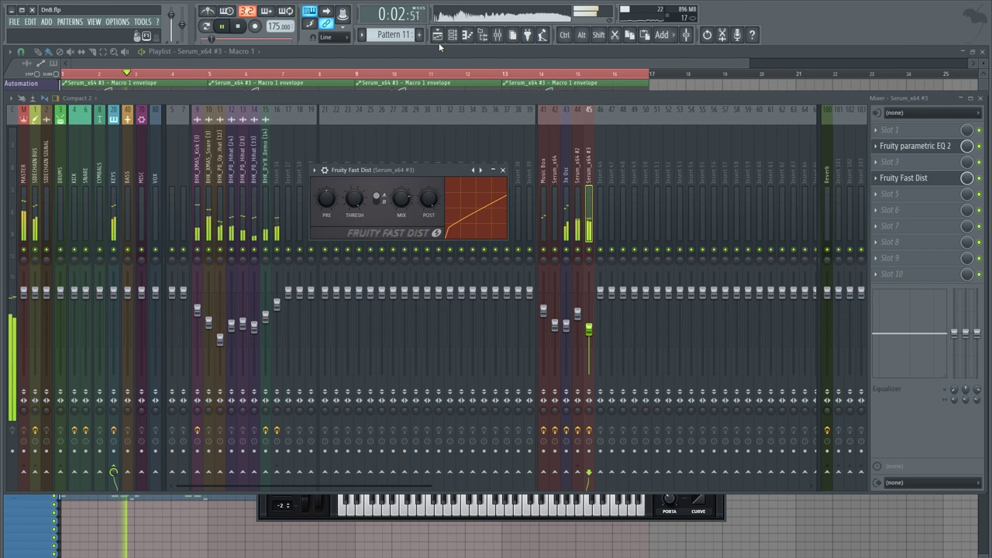
{"action": "key", "text": "space"}
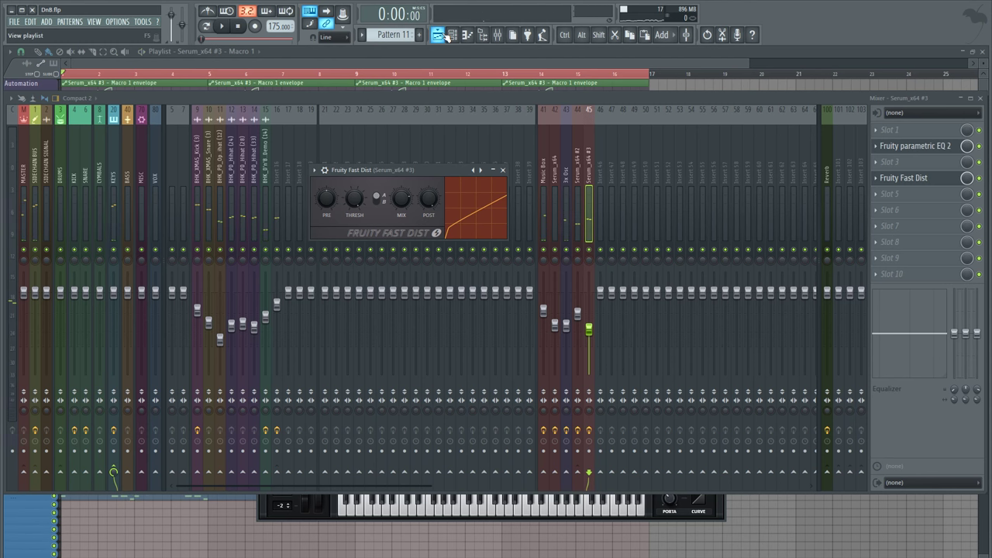
Open the Pattern 11 clip from the playlist in the piano roll
{"action": "left_click", "coordinate": [444, 36]}
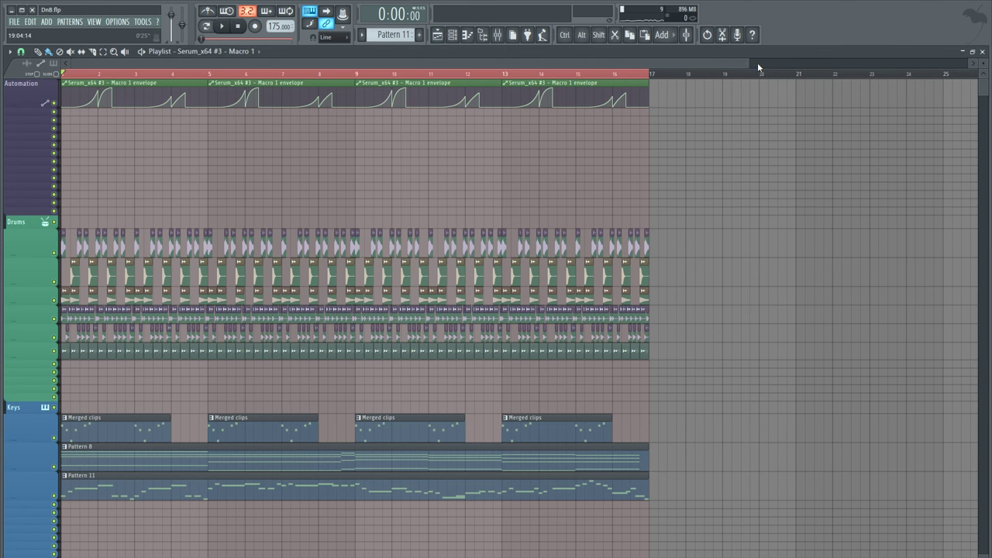
{"action": "left_click_drag", "start_coordinate": [750, 64], "coordinate": [445, 65]}
{"action": "double_click", "coordinate": [232, 487]}
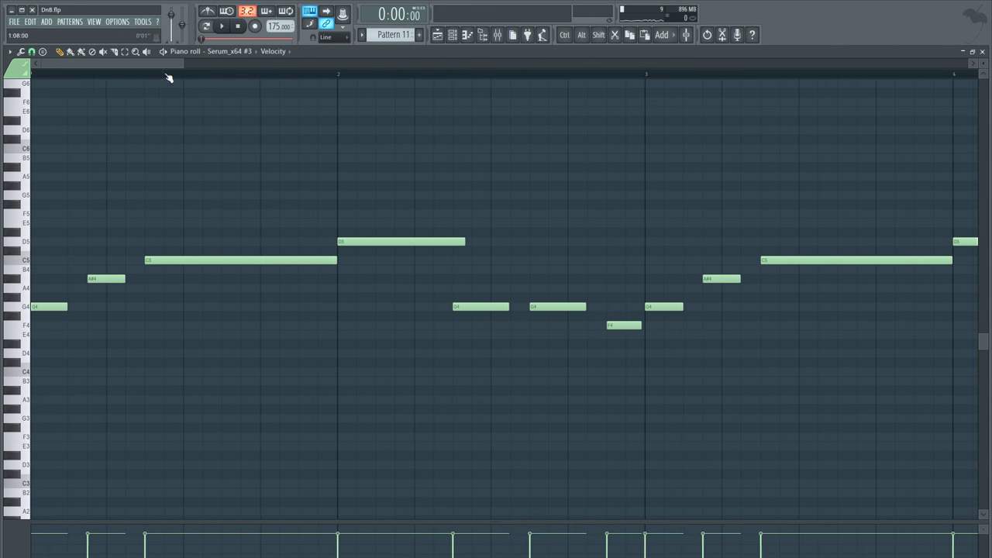
Add a D6, D#6, D6 phrase above the long C5 note in bar 1, extend its last note to bar 2 and audition it
{"action": "scroll", "coordinate": [148, 416], "scroll_direction": "up", "scroll_amount": 3}
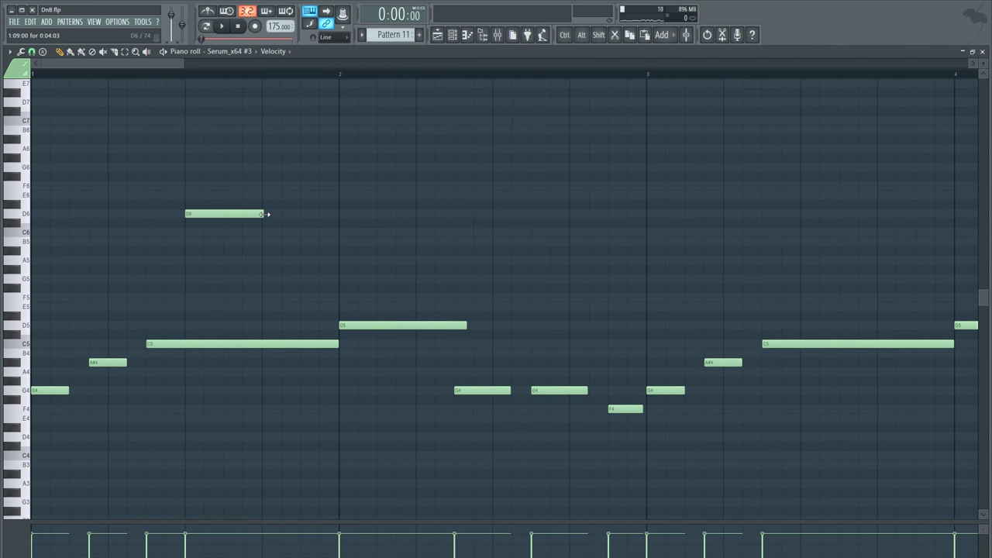
{"action": "key", "text": "space"}
{"action": "left_click", "coordinate": [237, 204]}
{"action": "left_click", "coordinate": [273, 213]}
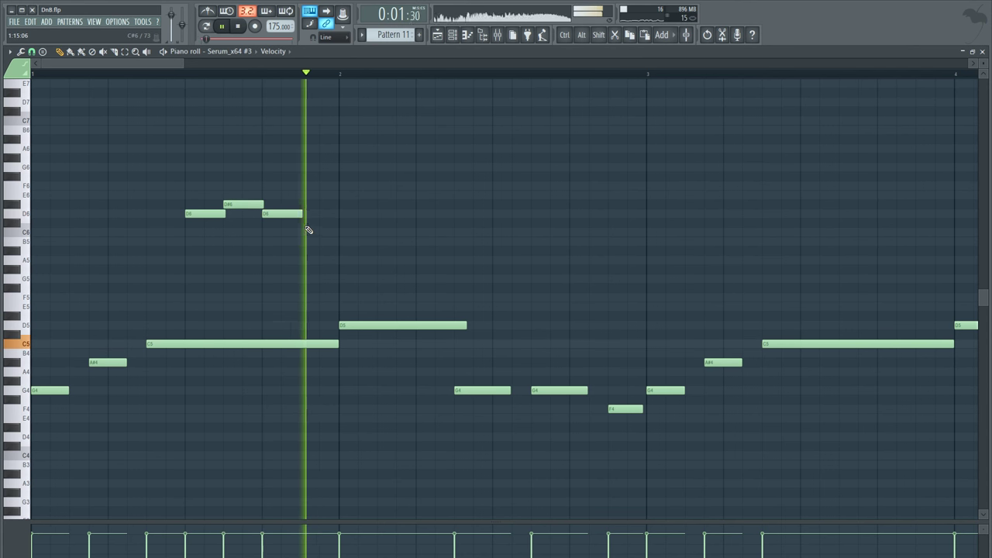
{"action": "left_click_drag", "start_coordinate": [302, 214], "coordinate": [341, 215]}
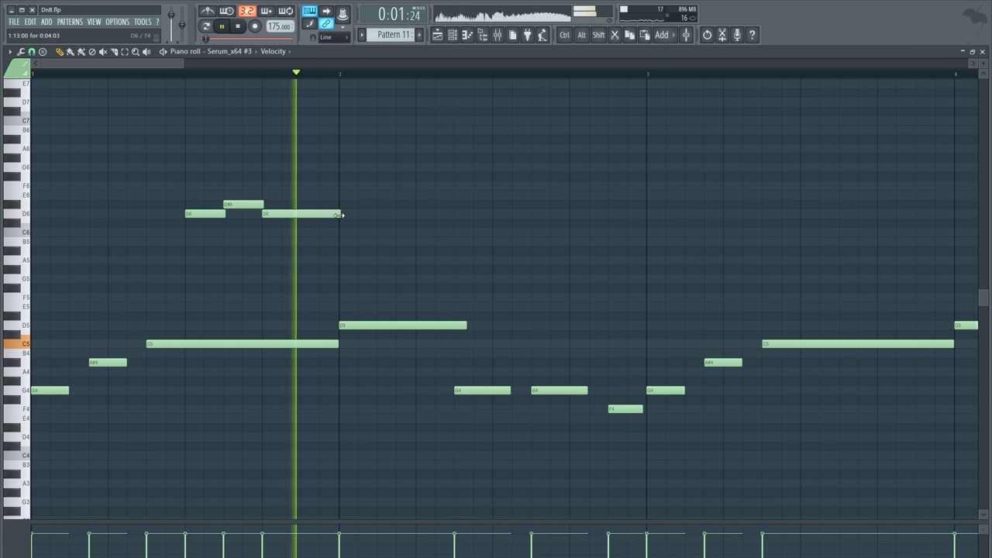
{"action": "key", "text": "space"}
{"action": "key", "text": "space"}
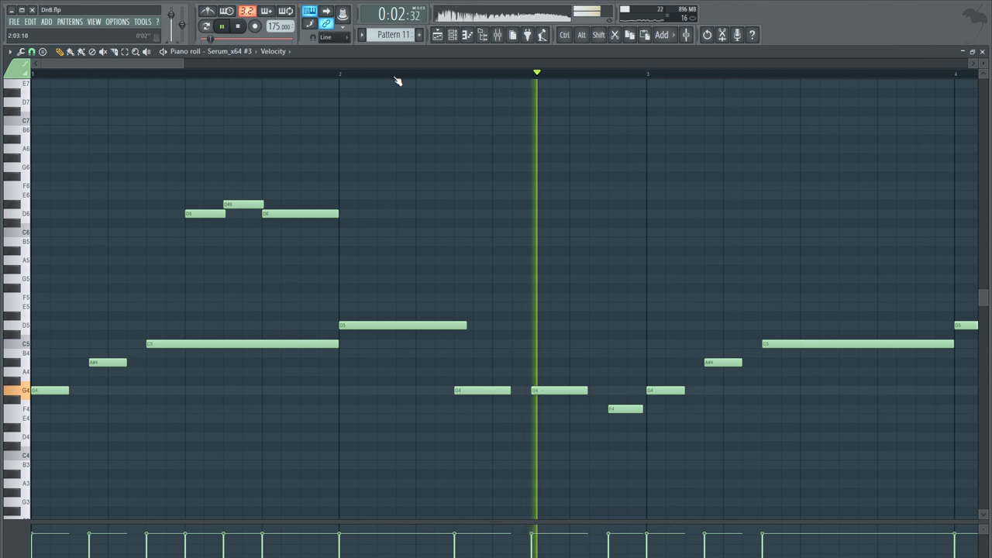
Transpose the three added notes down an octave, audition them and delete them
{"action": "scroll", "coordinate": [395, 79], "scroll_direction": "down", "scroll_amount": 3}
{"action": "key", "text": "space"}
{"action": "key", "text": "space"}
{"action": "left_click_drag", "start_coordinate": [307, 234], "coordinate": [141, 179]}
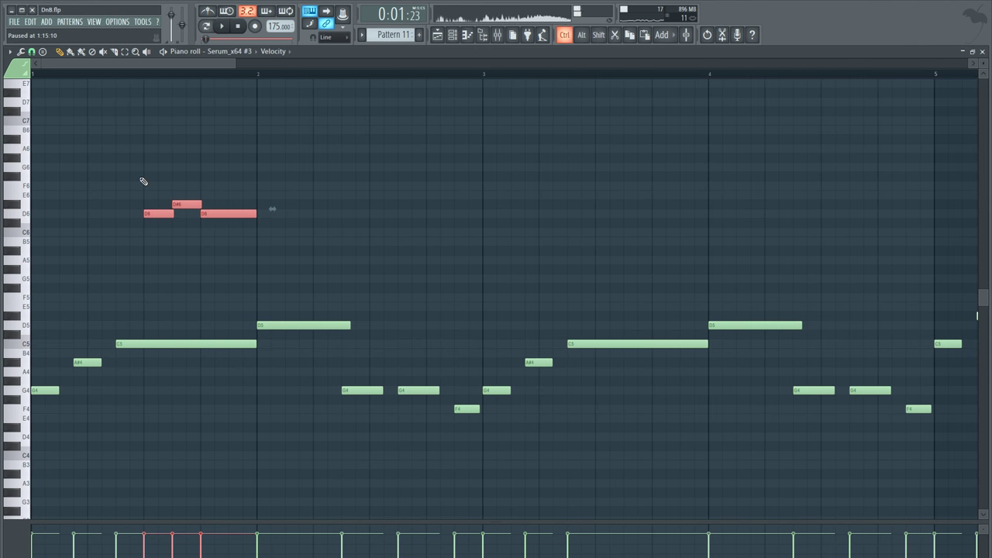
{"action": "key", "text": "ctrl+Down"}
{"action": "key", "text": "space"}
{"action": "key", "text": "space"}
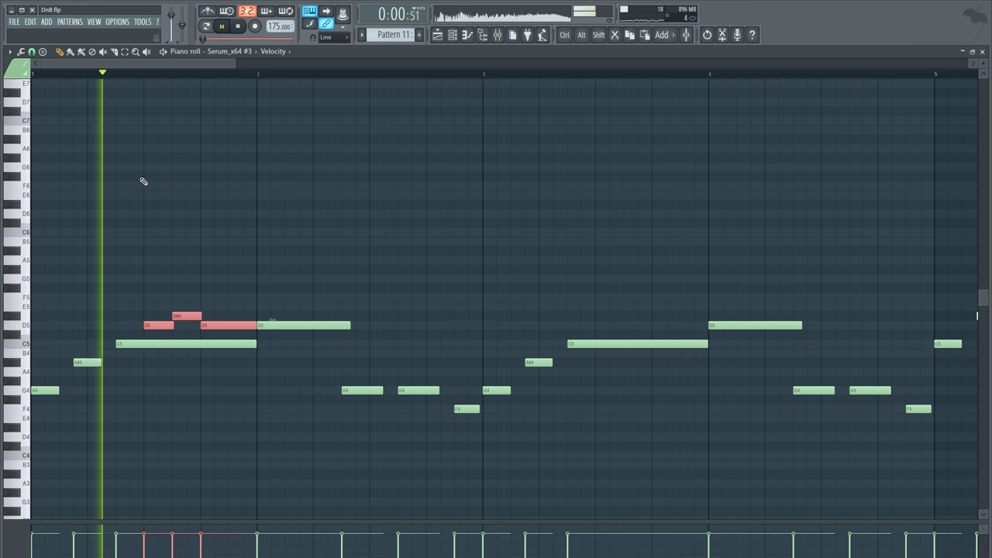
{"action": "key", "text": "space"}
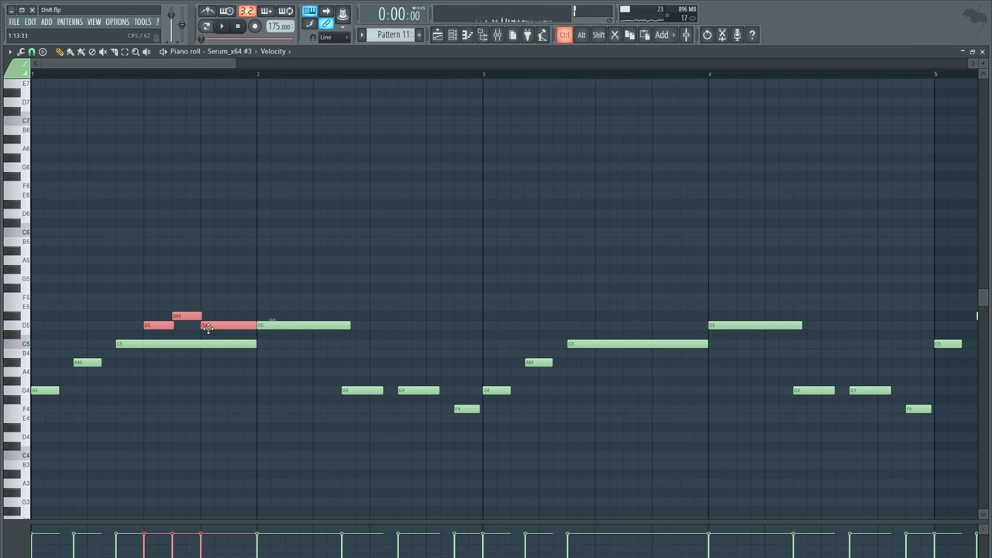
{"action": "key", "text": "Delete"}
Transpose the whole Pattern 11 melody up an octave and play the song
{"action": "key", "text": "space"}
{"action": "key", "text": "space"}
{"action": "key", "text": "ctrl+Up"}
{"action": "key", "text": "space"}
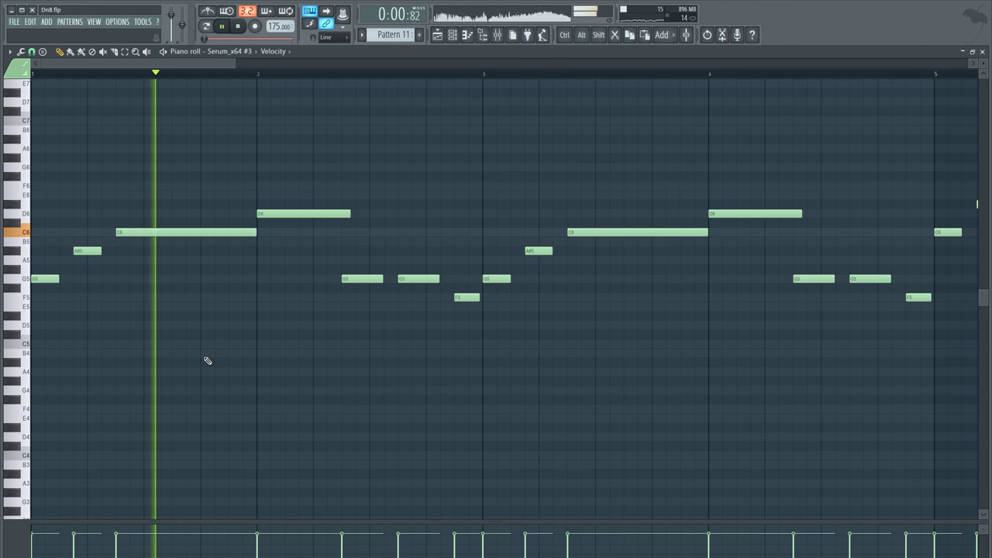
Reopen the Serum_x64 #3 instrument and lower oscillator A's number of unison voices
{"action": "key", "text": "F9"}
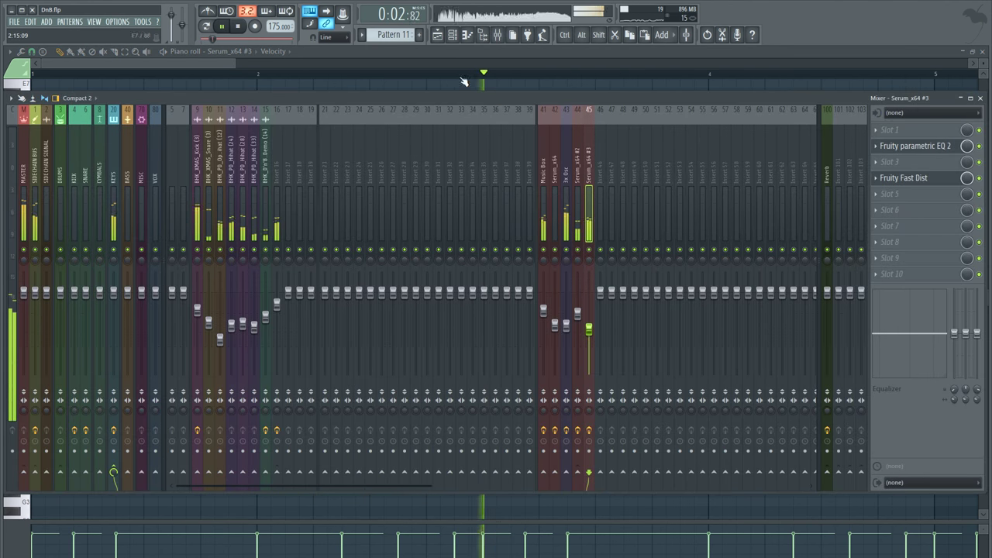
{"action": "left_click", "coordinate": [454, 35]}
{"action": "key", "text": "space"}
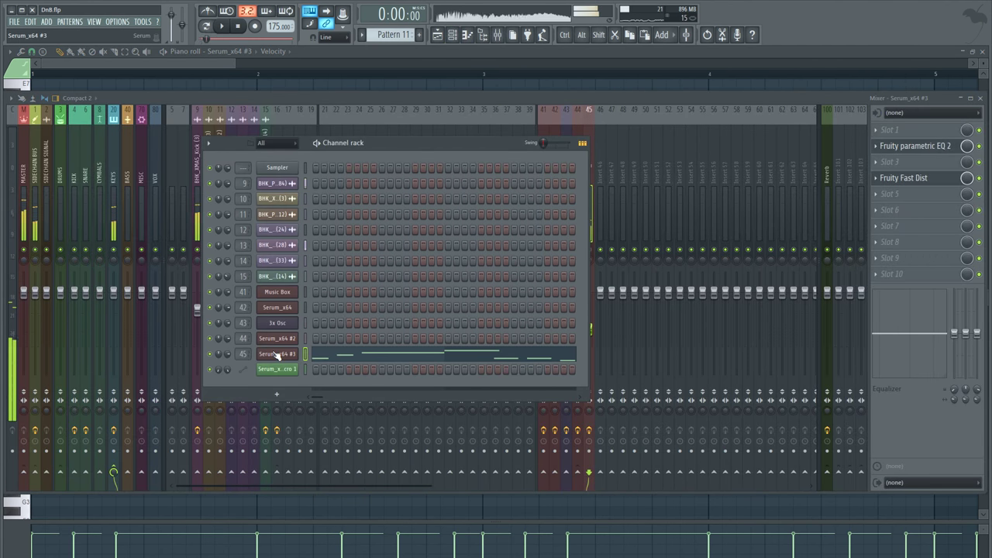
{"action": "left_click", "coordinate": [277, 354]}
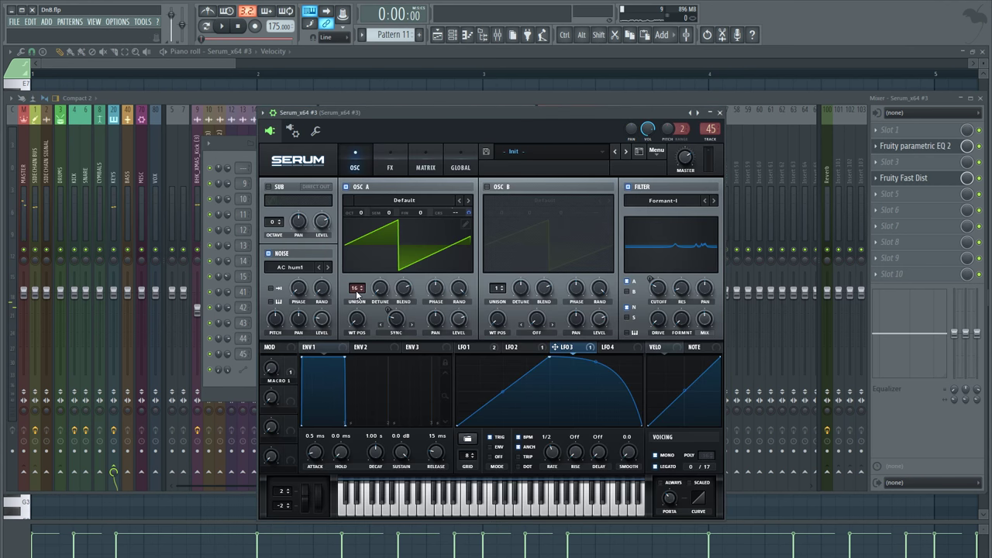
{"action": "left_click_drag", "start_coordinate": [356, 289], "coordinate": [357, 363]}
Add Fruity Reeverb 2 to slot 7 of the Serum_x64 #3 mixer track and audition it with the song
{"action": "left_click", "coordinate": [859, 101]}
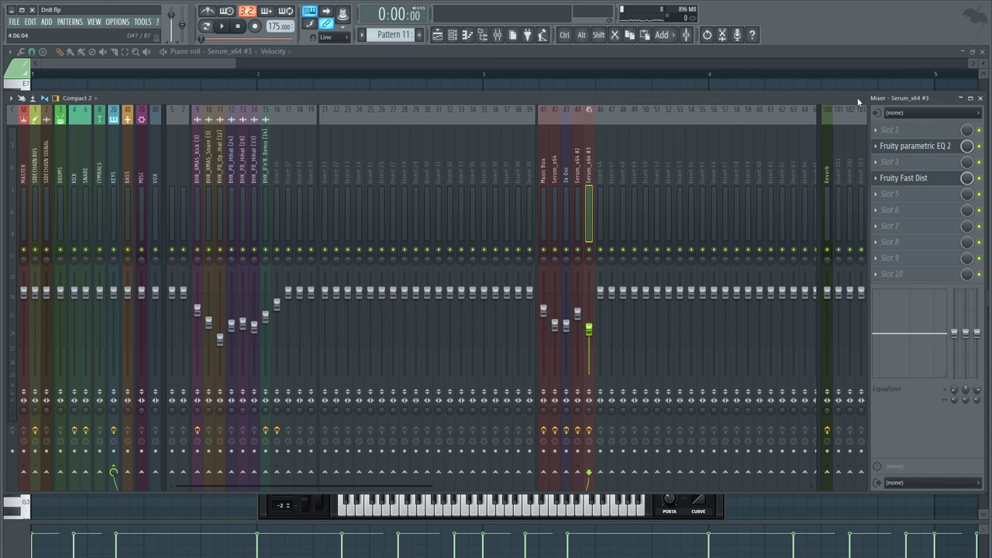
{"action": "left_click", "coordinate": [892, 225]}
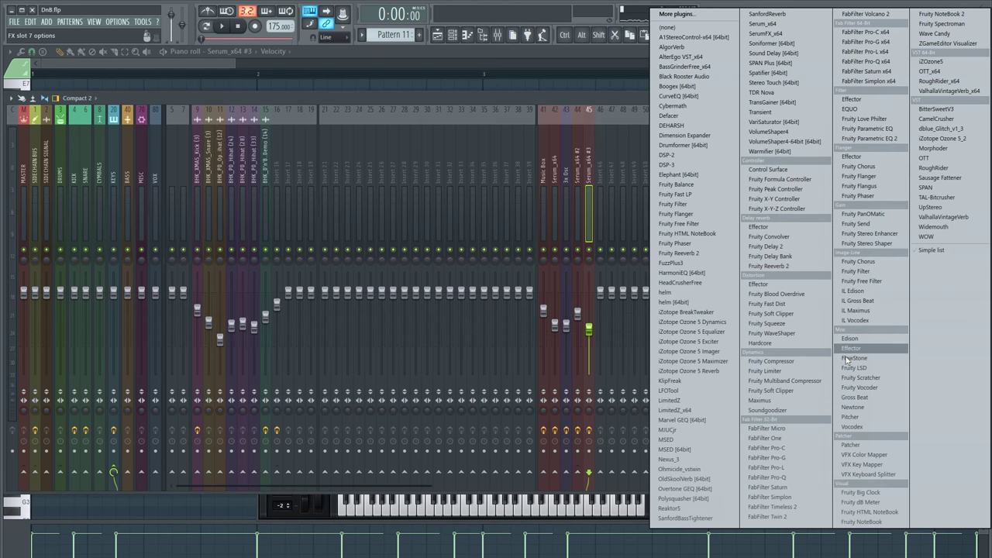
{"action": "left_click", "coordinate": [779, 266]}
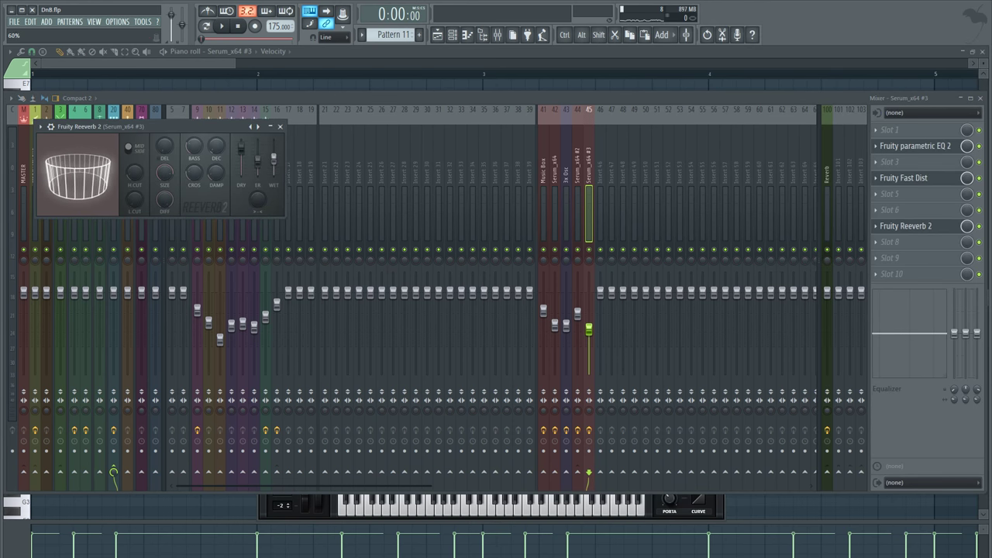
{"action": "key", "text": "space"}
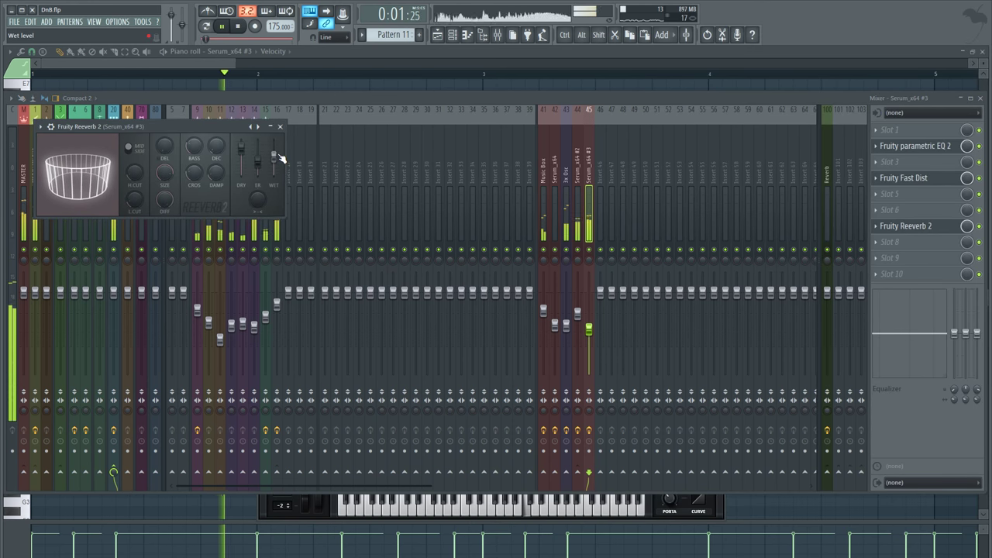
Lower the Serum_x64 #3 mixer track's fader slightly, stop playback and reopen its Serum instrument
{"action": "left_click_drag", "start_coordinate": [590, 330], "coordinate": [589, 335]}
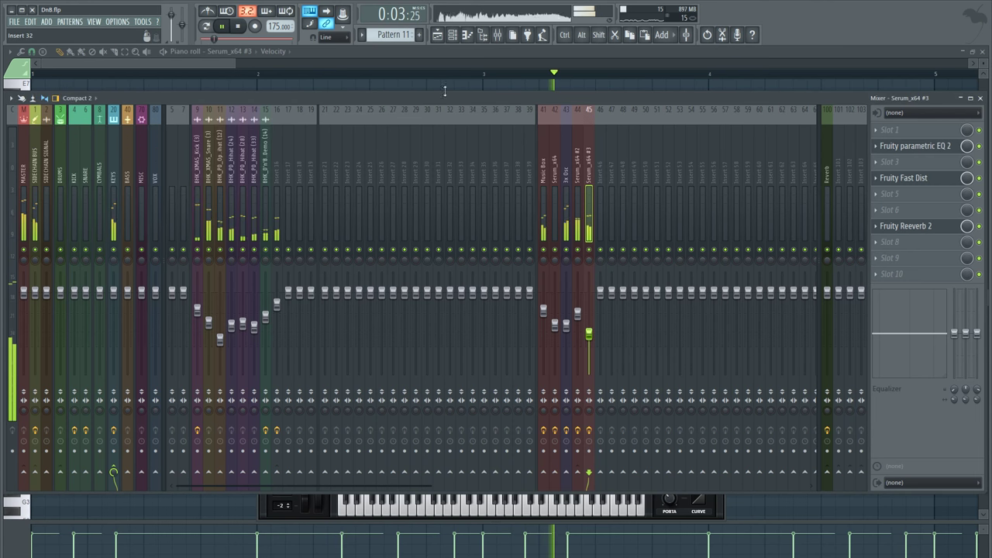
{"action": "left_click", "coordinate": [455, 38]}
{"action": "left_click", "coordinate": [285, 355]}
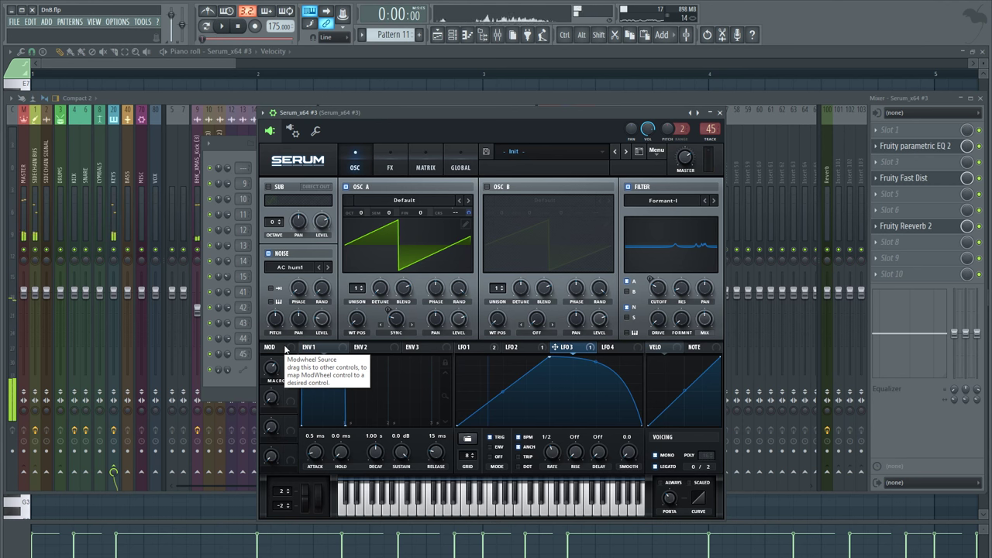
{"action": "key", "text": "space"}
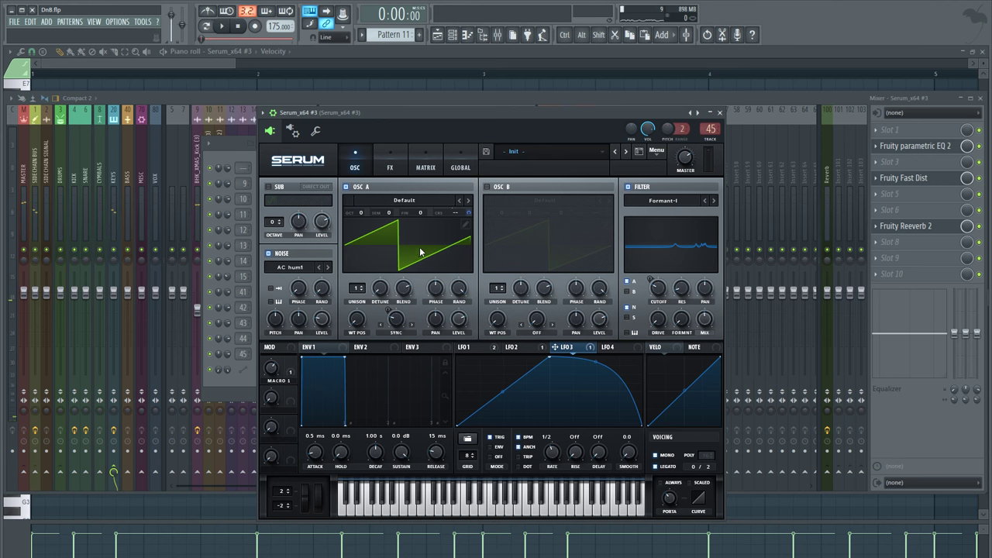
Replace oscillator A's saw waveform with a square wave from the preset formulas, then raise Serum's master volume while auditioning
{"action": "left_click", "coordinate": [466, 225]}
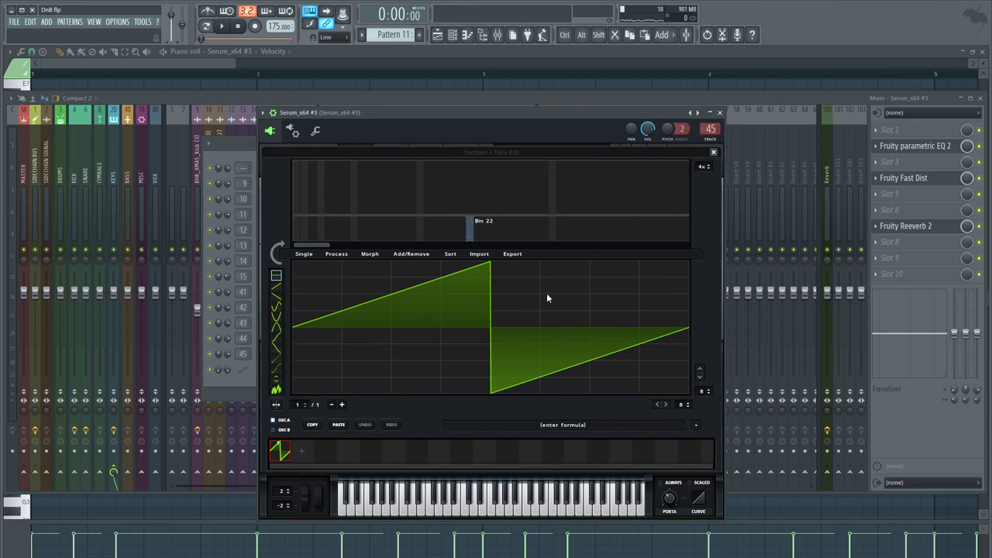
{"action": "left_click", "coordinate": [697, 425]}
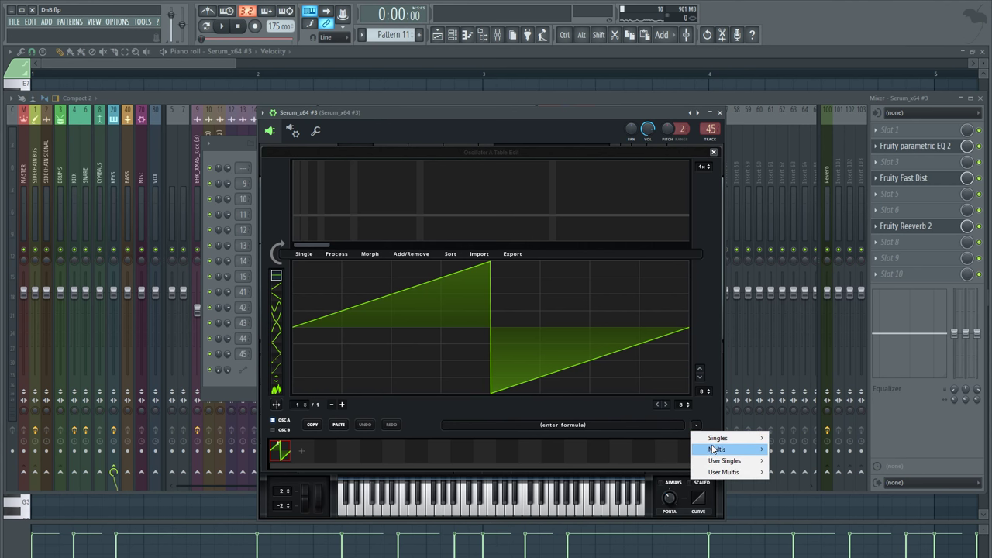
{"action": "left_click", "coordinate": [764, 426]}
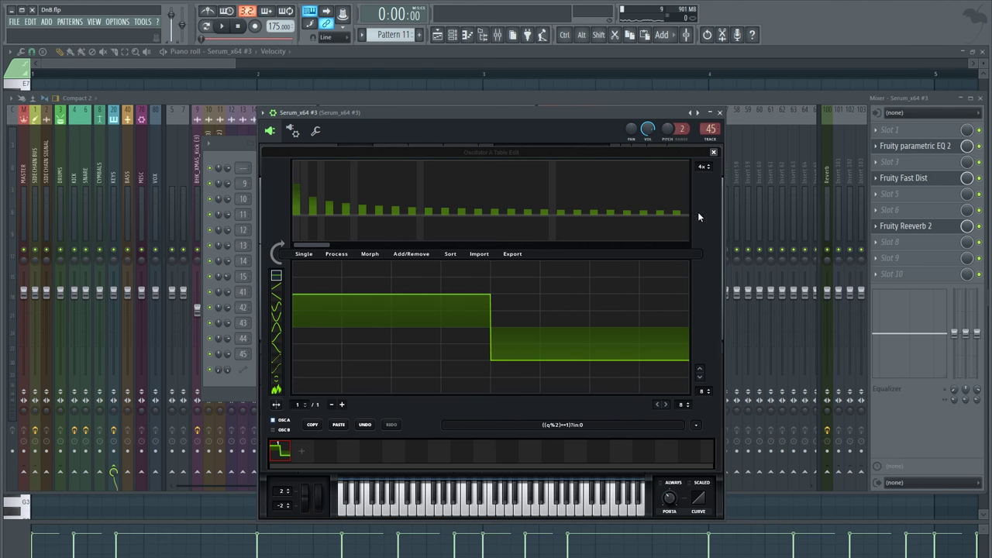
{"action": "key", "text": "space"}
{"action": "left_click", "coordinate": [714, 152]}
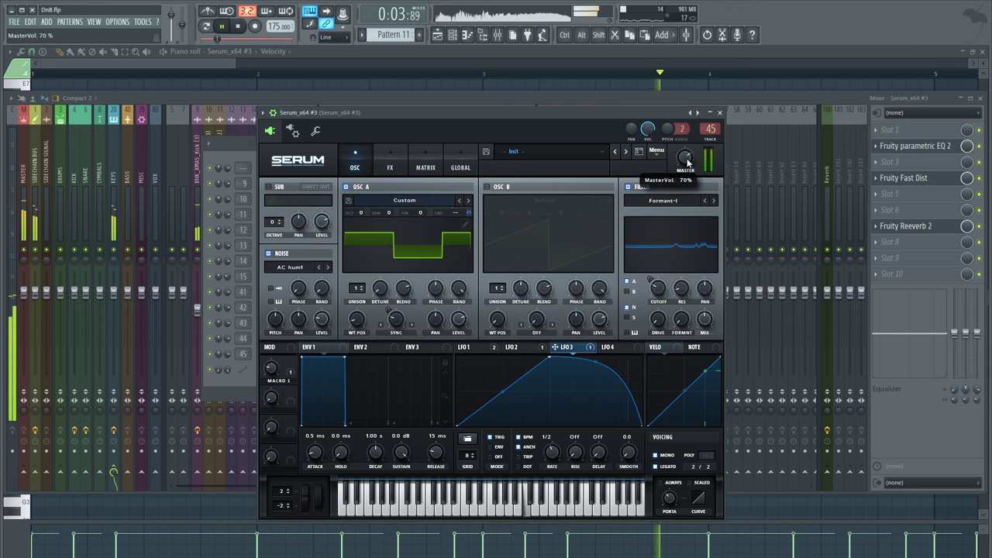
{"action": "left_click_drag", "start_coordinate": [687, 161], "coordinate": [691, 158]}
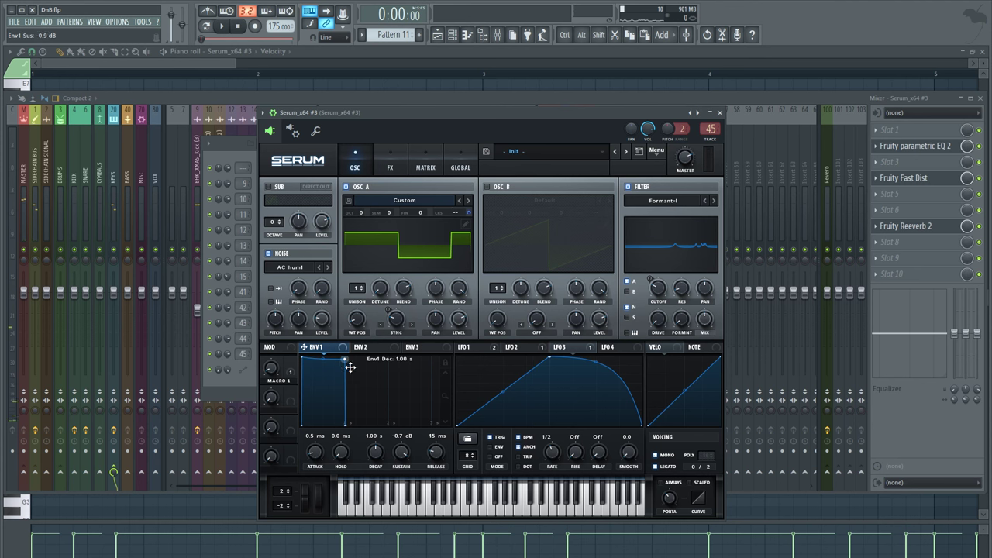
Shape envelope 1 to a 787 ms decay, -11.8 dB sustain and 1.3 ms release while auditioning the song
{"action": "left_click_drag", "start_coordinate": [350, 367], "coordinate": [371, 402]}
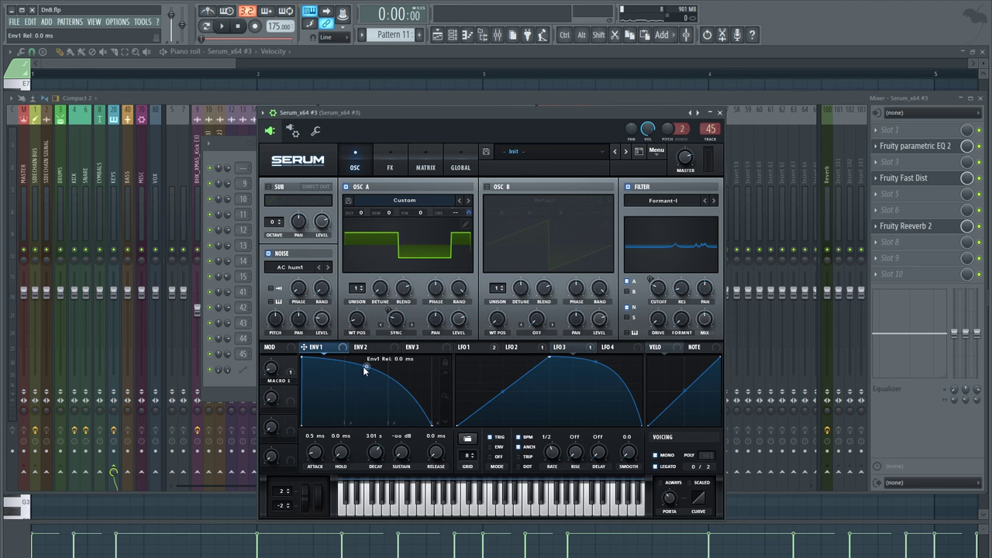
{"action": "key", "text": "space"}
{"action": "left_click_drag", "start_coordinate": [364, 370], "coordinate": [330, 423]}
{"action": "key", "text": "space"}
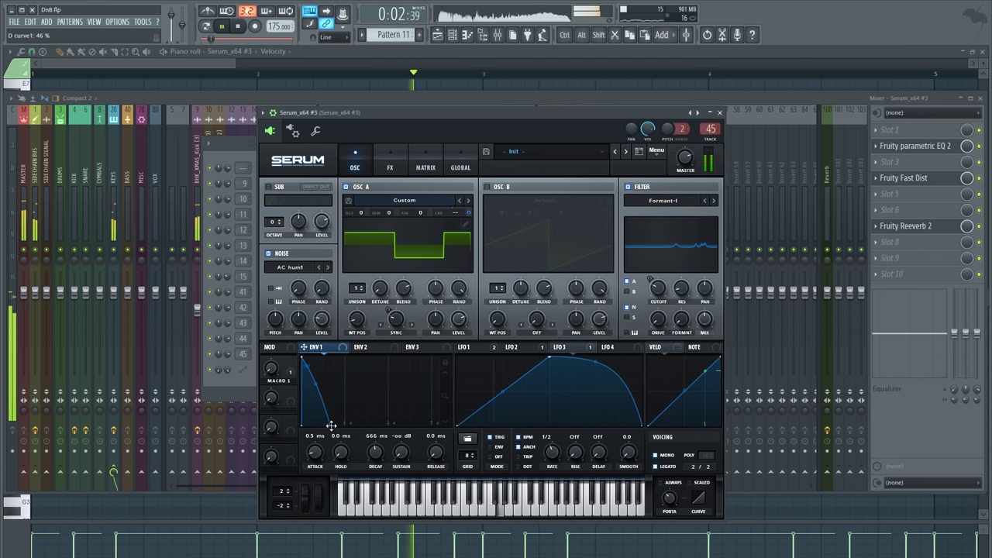
{"action": "left_click_drag", "start_coordinate": [401, 453], "coordinate": [402, 443]}
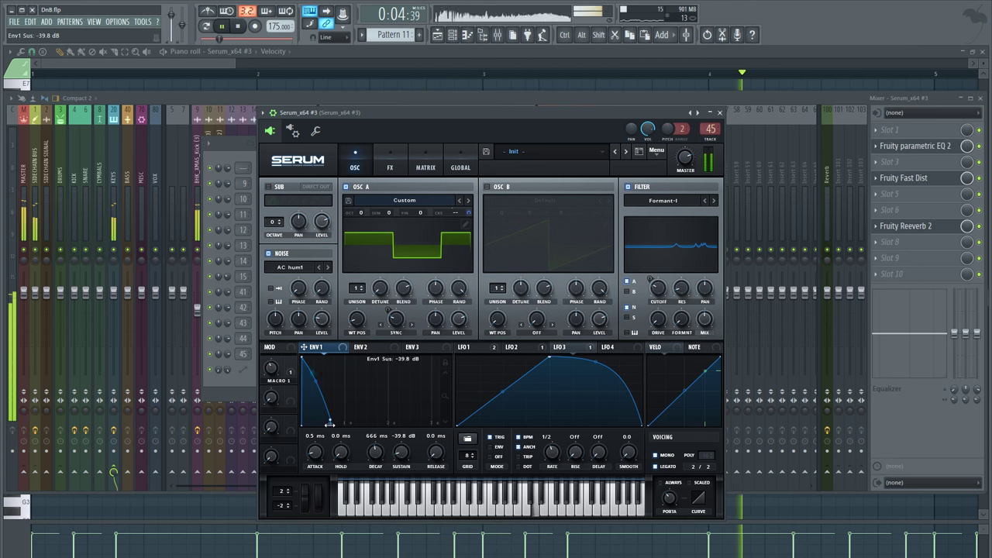
{"action": "left_click_drag", "start_coordinate": [329, 419], "coordinate": [339, 405]}
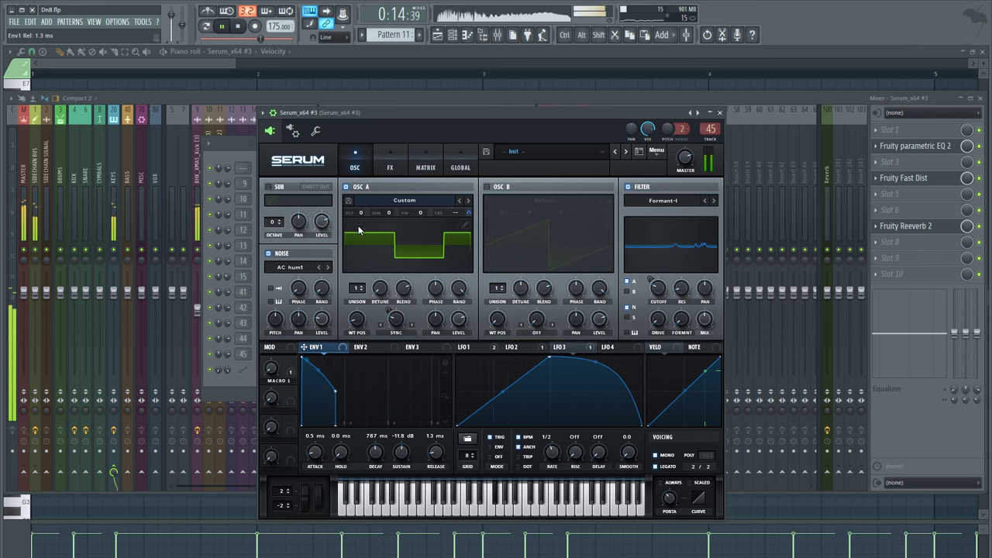
Set oscillator A's octave to -1 and enable oscillator B
{"action": "left_click_drag", "start_coordinate": [361, 213], "coordinate": [362, 228]}
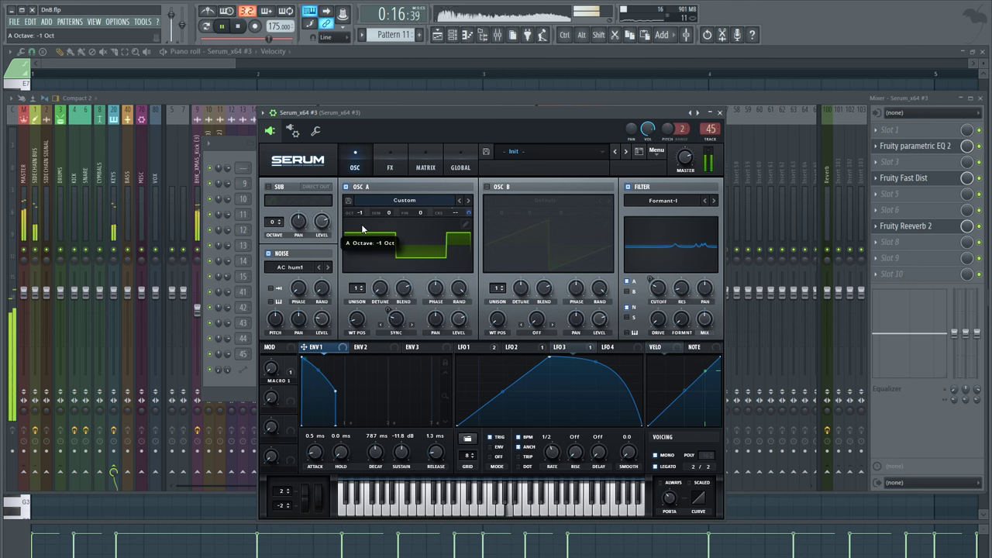
{"action": "left_click", "coordinate": [486, 187]}
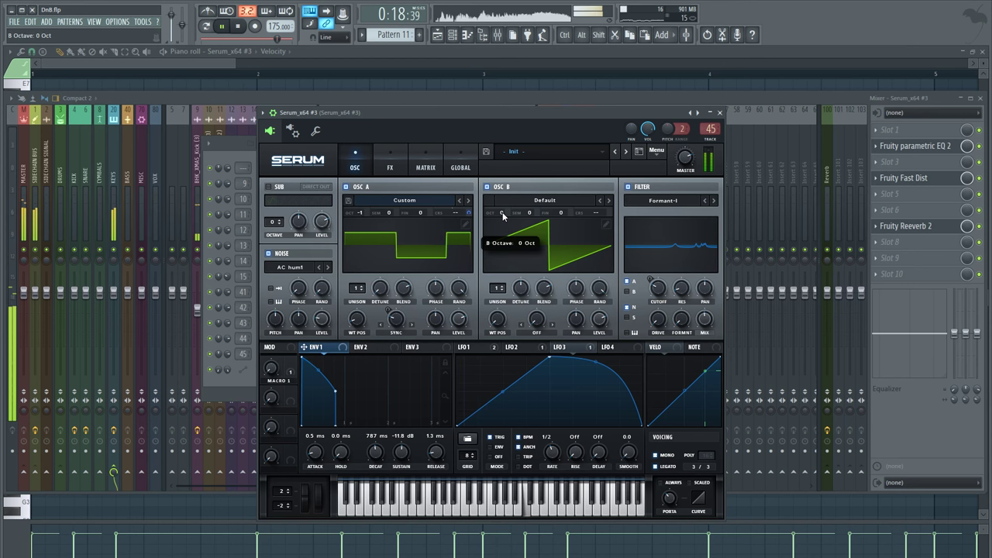
{"action": "key", "text": "space"}
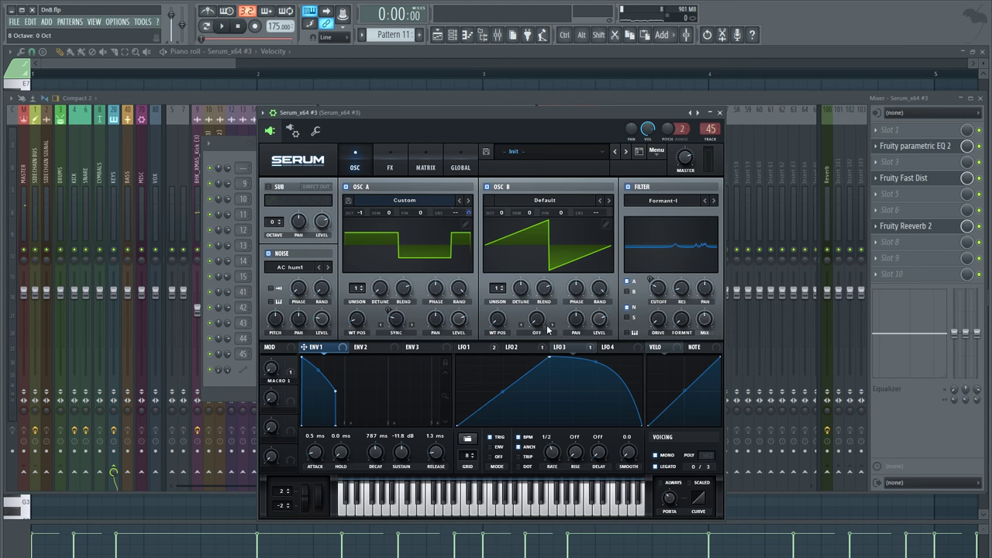
Assign LFO 2 to oscillator B's coarse pitch with Macro 1 as its auxiliary source, and play the song
{"action": "left_click", "coordinate": [603, 348]}
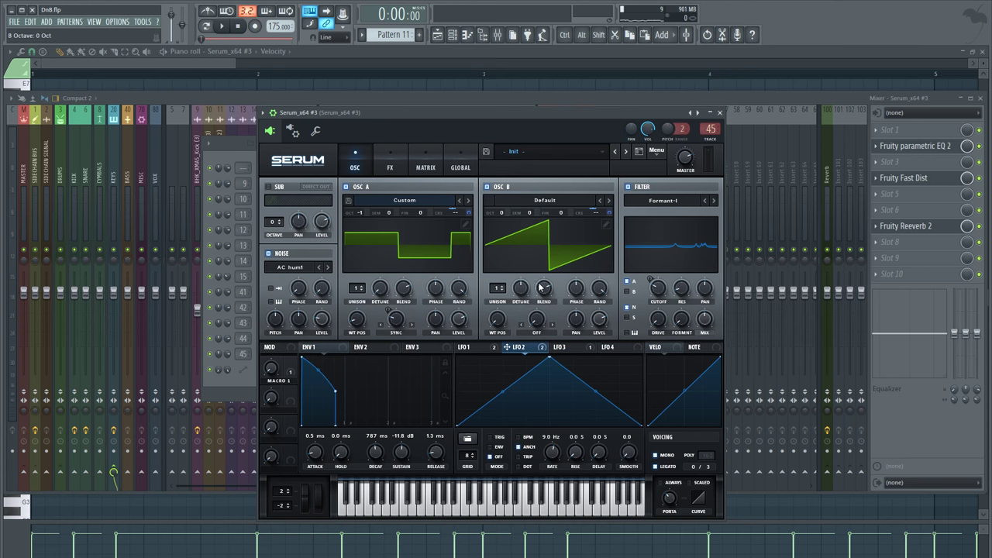
{"action": "left_click", "coordinate": [426, 161]}
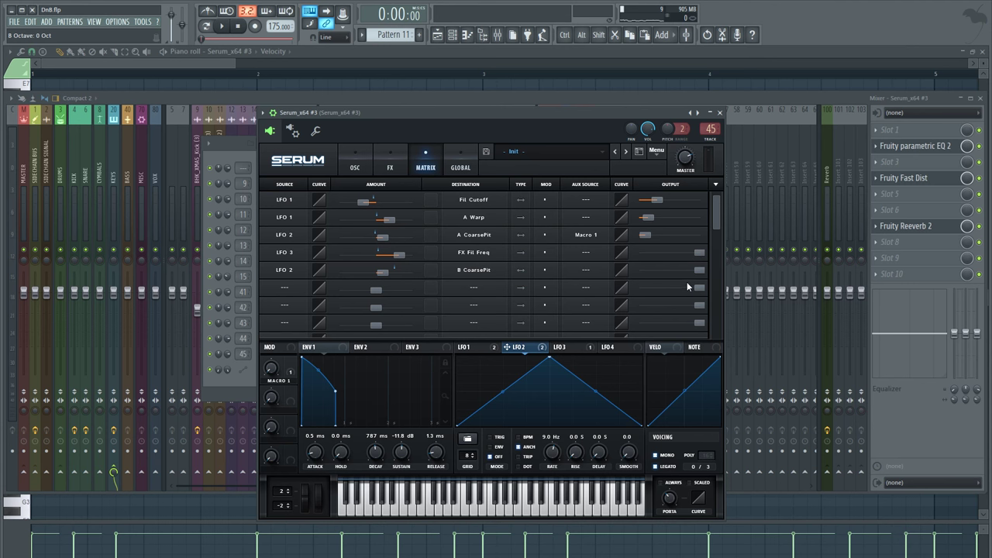
{"action": "left_click", "coordinate": [601, 288]}
{"action": "left_click", "coordinate": [597, 474]}
{"action": "key", "text": "space"}
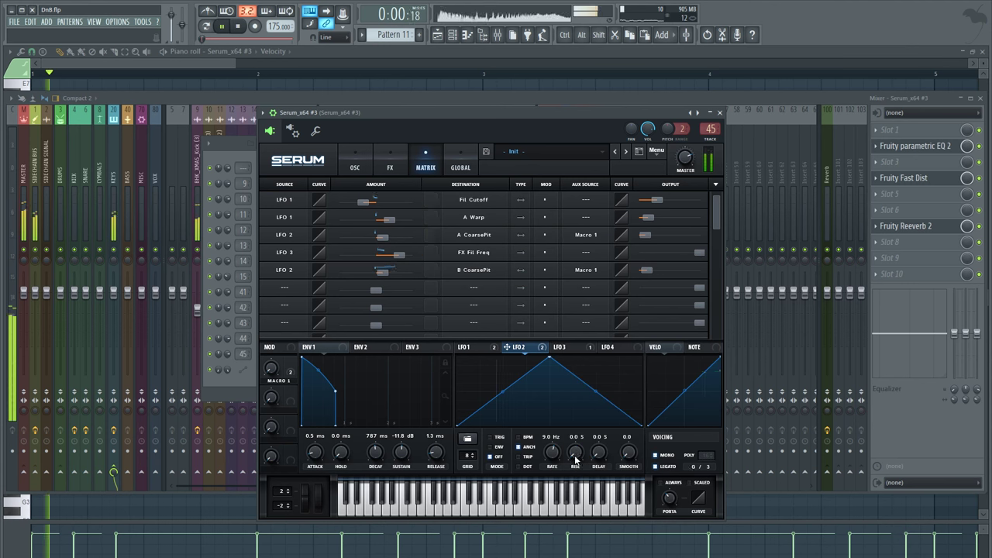
Try oscillator B with 16 detuned unison voices and with its octave at -1, restoring each setting after auditioning
{"action": "left_click", "coordinate": [353, 165]}
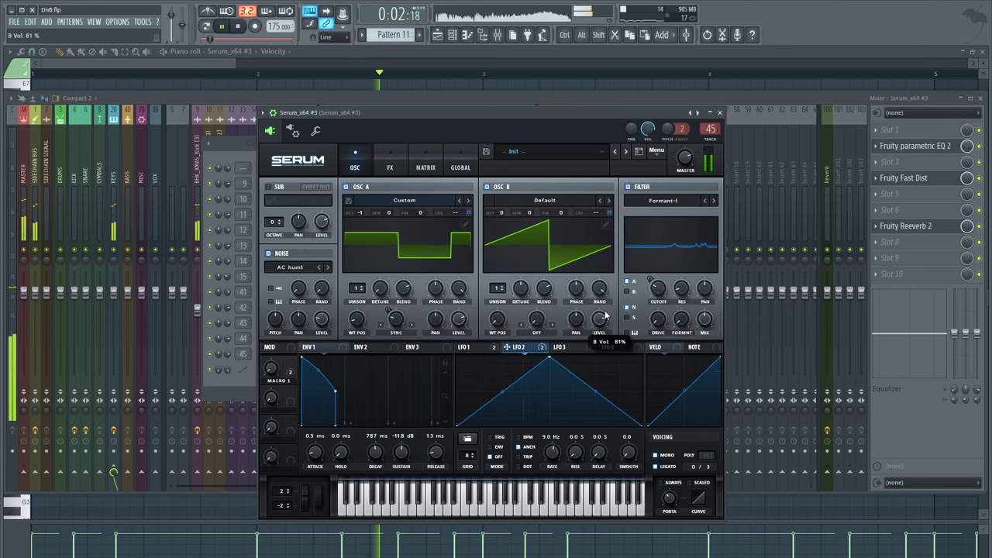
{"action": "left_click_drag", "start_coordinate": [504, 289], "coordinate": [540, 242]}
{"action": "left_click_drag", "start_coordinate": [519, 290], "coordinate": [512, 326]}
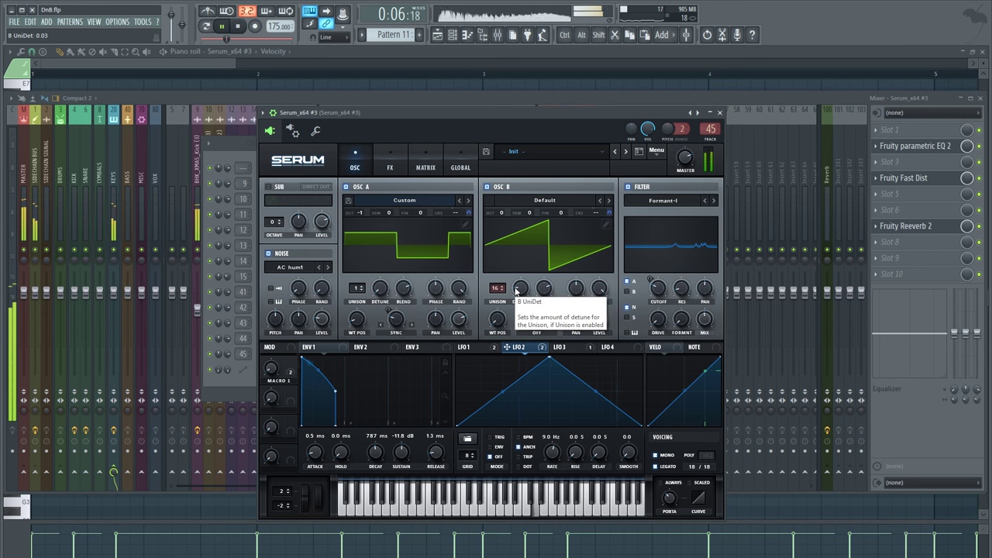
{"action": "left_click_drag", "start_coordinate": [500, 291], "coordinate": [466, 469]}
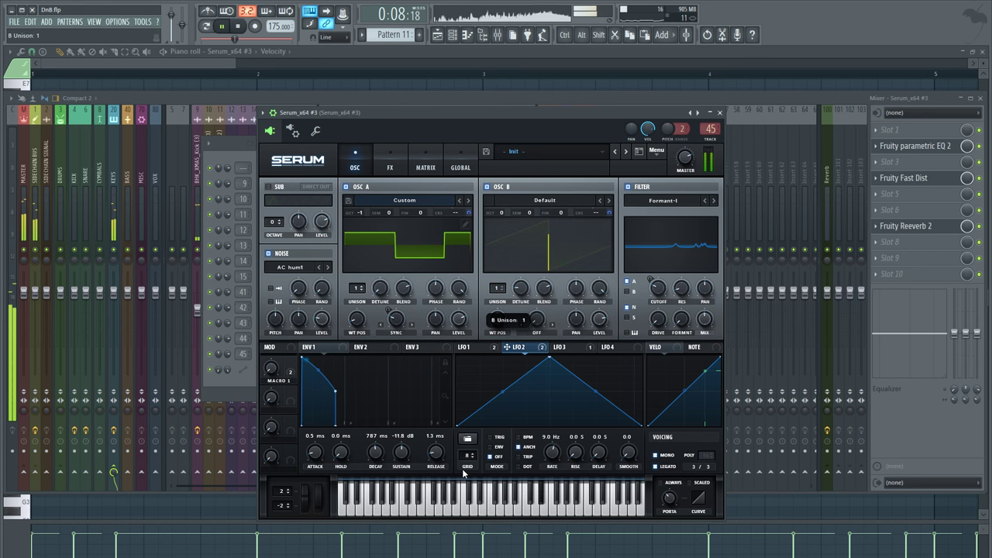
{"action": "left_click_drag", "start_coordinate": [505, 223], "coordinate": [500, 226]}
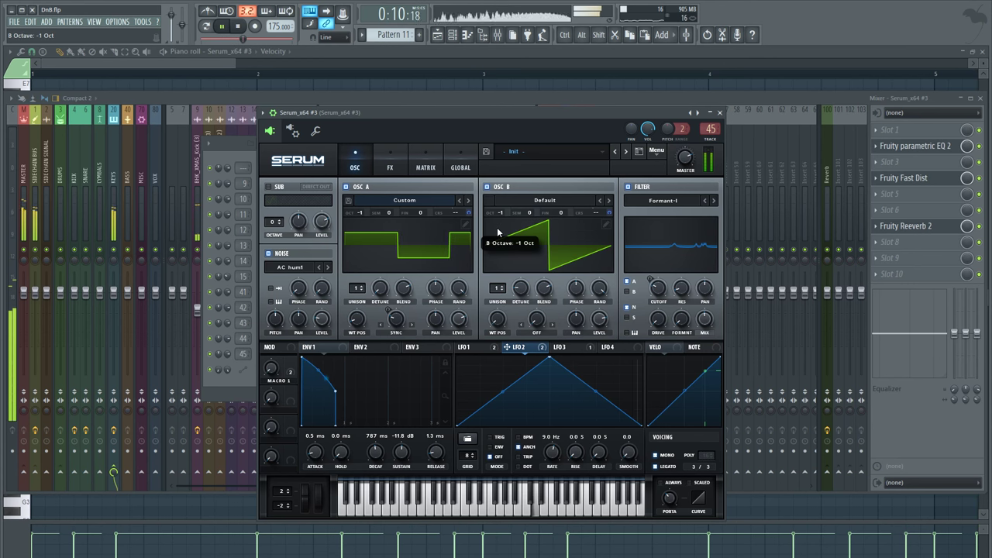
{"action": "key", "text": "space"}
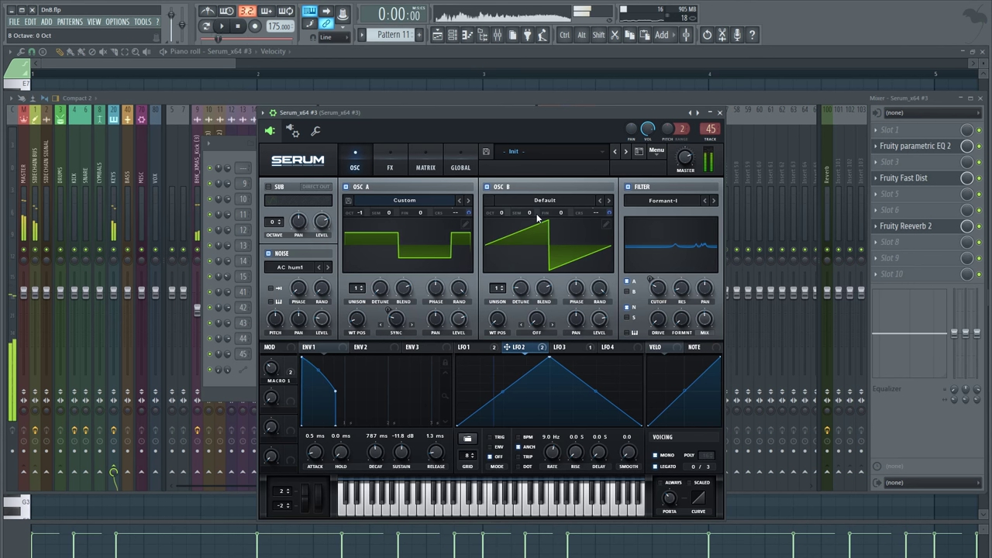
Tune oscillator B up 7 semitones, route it through the filter and set its level to about 53%
{"action": "left_click_drag", "start_coordinate": [528, 215], "coordinate": [544, 196]}
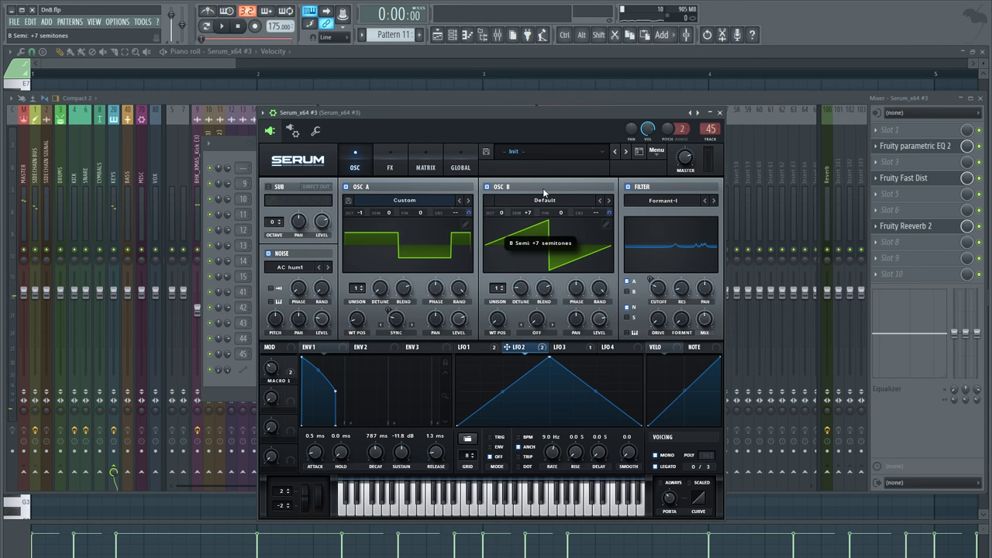
{"action": "key", "text": "space"}
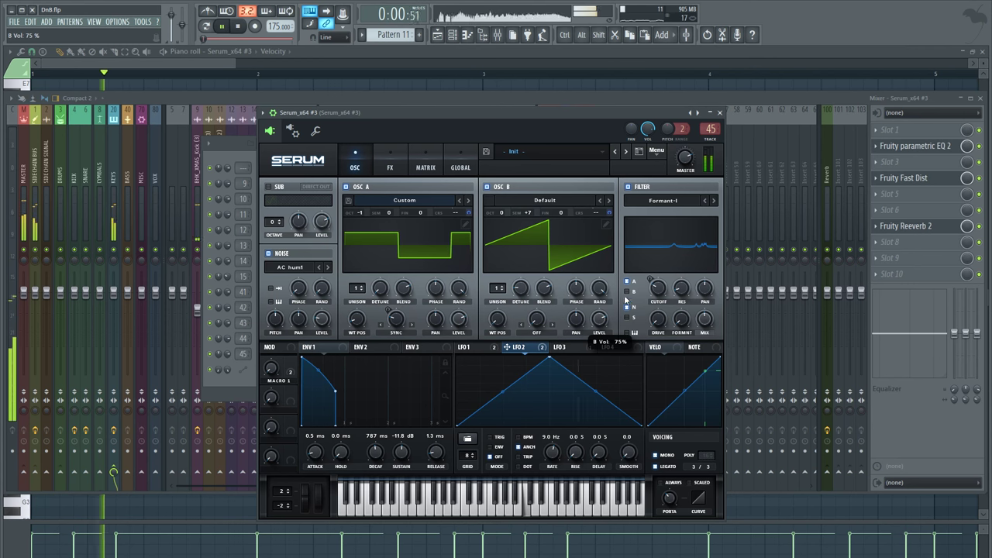
{"action": "left_click_drag", "start_coordinate": [599, 320], "coordinate": [594, 332]}
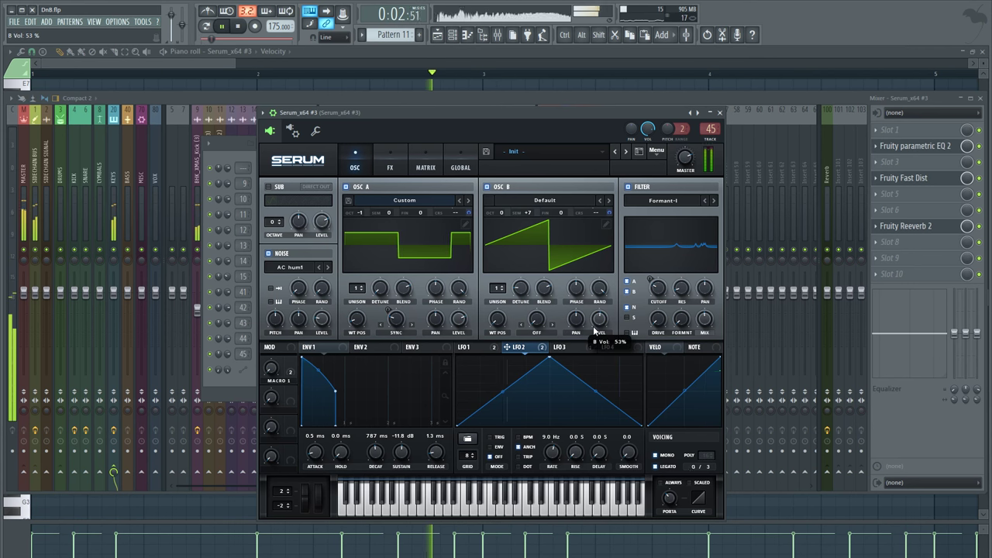
{"action": "key", "text": "space"}
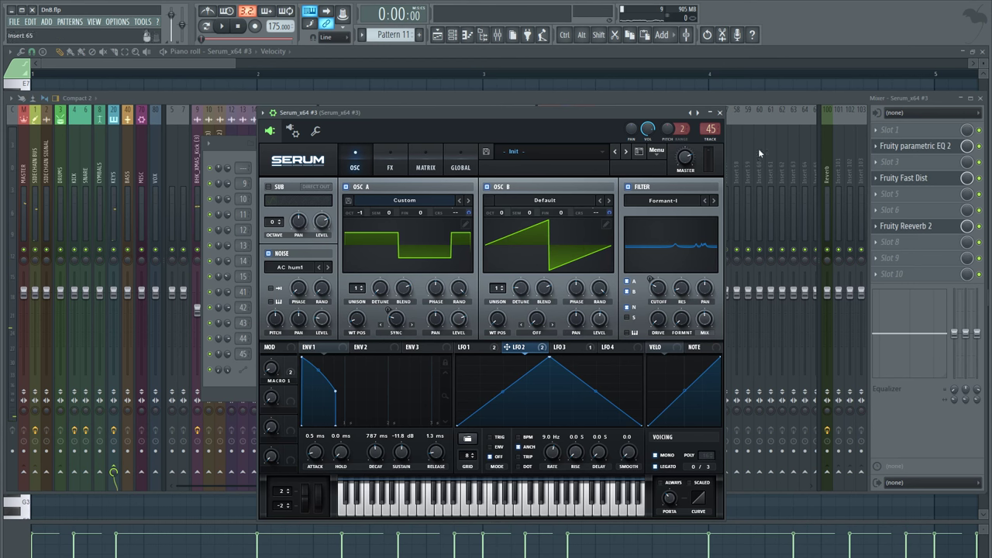
Play the whole arrangement and balance the Serum_x64 #3 mixer track's fader at about -12.3 dB
{"action": "left_click", "coordinate": [438, 35]}
{"action": "left_click", "coordinate": [499, 35]}
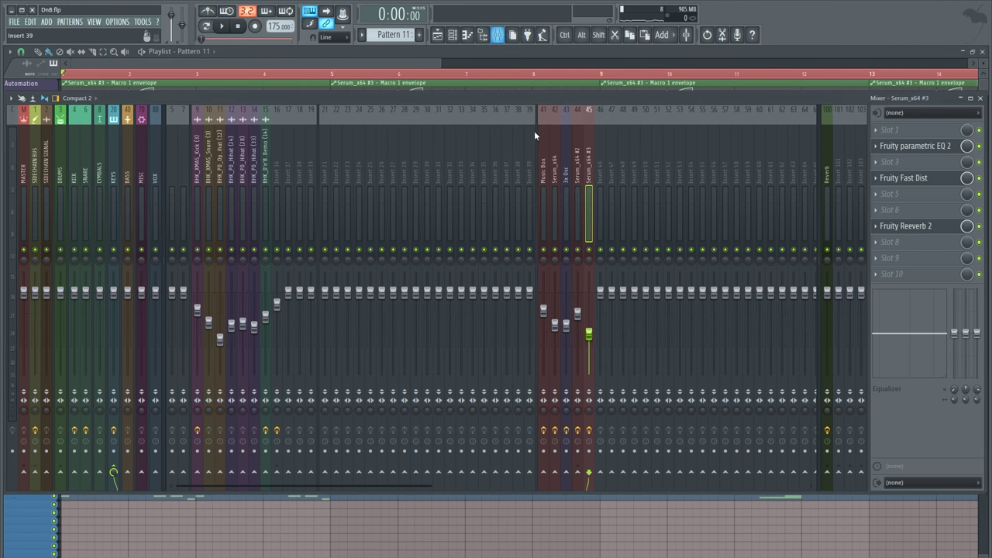
{"action": "left_click", "coordinate": [438, 35]}
{"action": "left_click", "coordinate": [497, 35]}
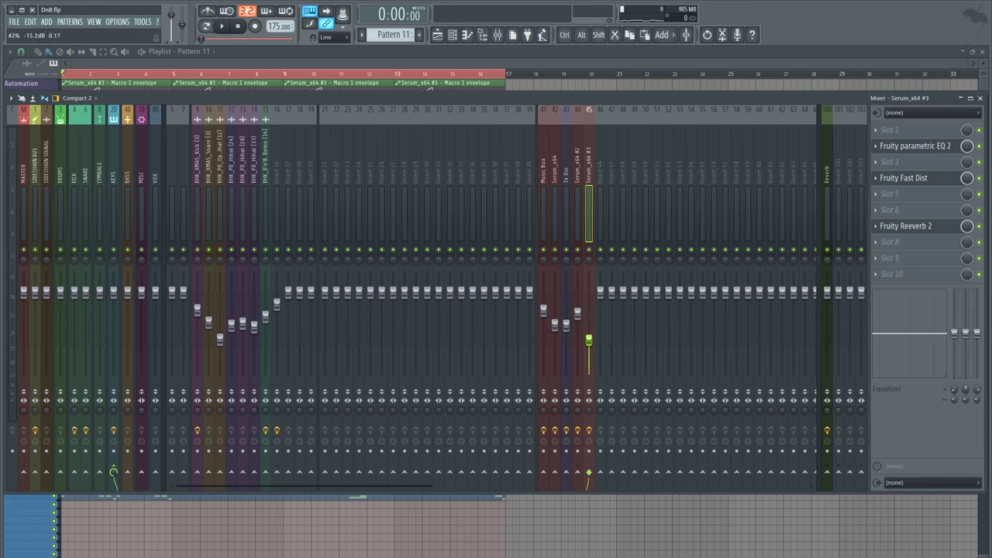
{"action": "key", "text": "space"}
{"action": "left_click_drag", "start_coordinate": [591, 342], "coordinate": [590, 333]}
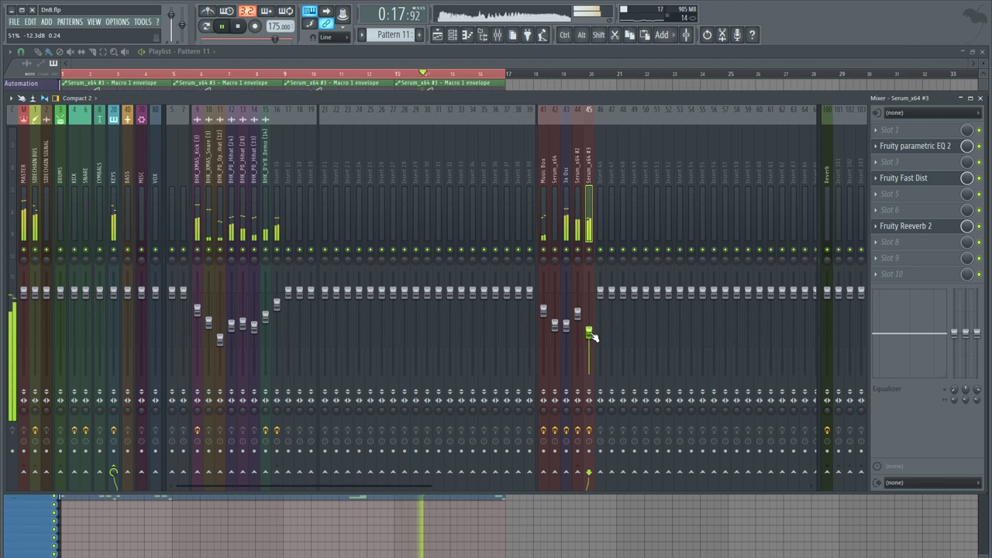
{"action": "key", "text": "F9"}
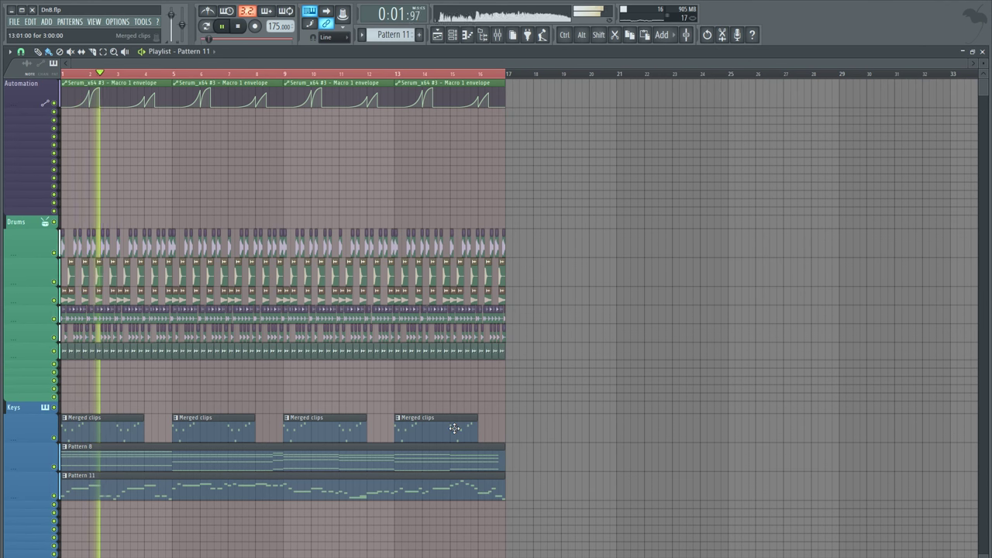
{"action": "key", "text": "space"}
In bar 15 of the Serum_x64 #3 melody, add a short G6 note and lengthen the F6 and second D#6 up to their following notes
{"action": "left_click", "coordinate": [450, 73]}
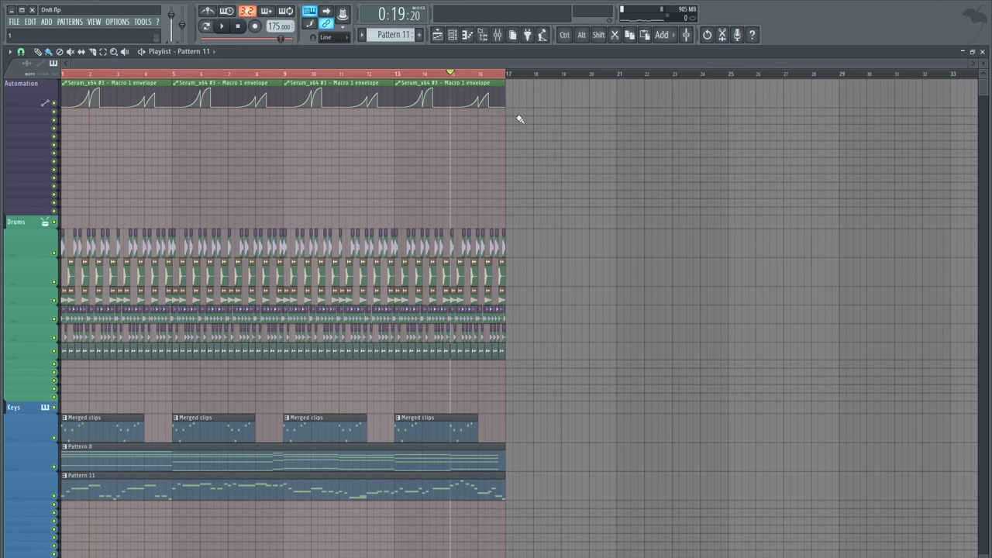
{"action": "scroll", "coordinate": [521, 120], "scroll_direction": "up", "scroll_amount": 5}
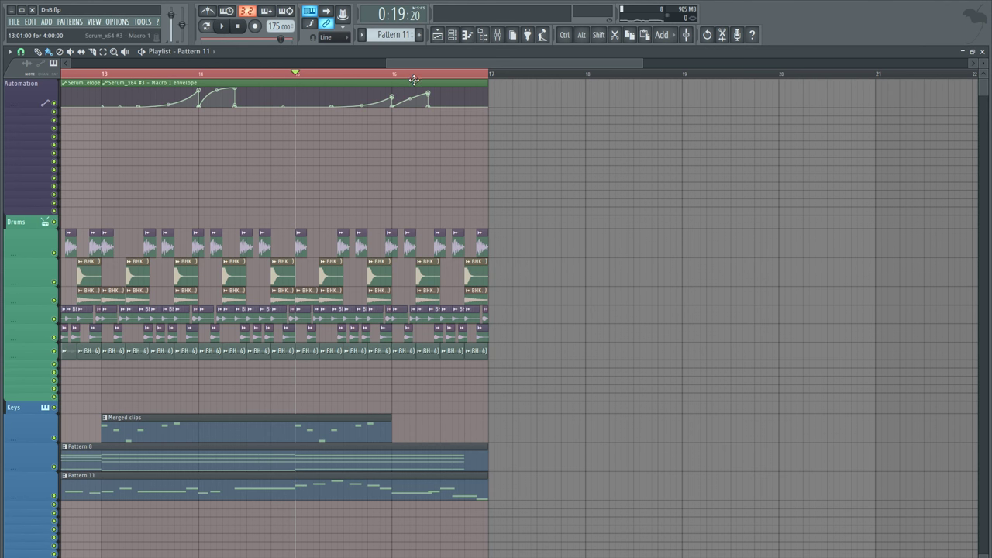
{"action": "scroll", "coordinate": [414, 80], "scroll_direction": "down", "scroll_amount": 3}
{"action": "scroll", "coordinate": [419, 75], "scroll_direction": "down", "scroll_amount": 2}
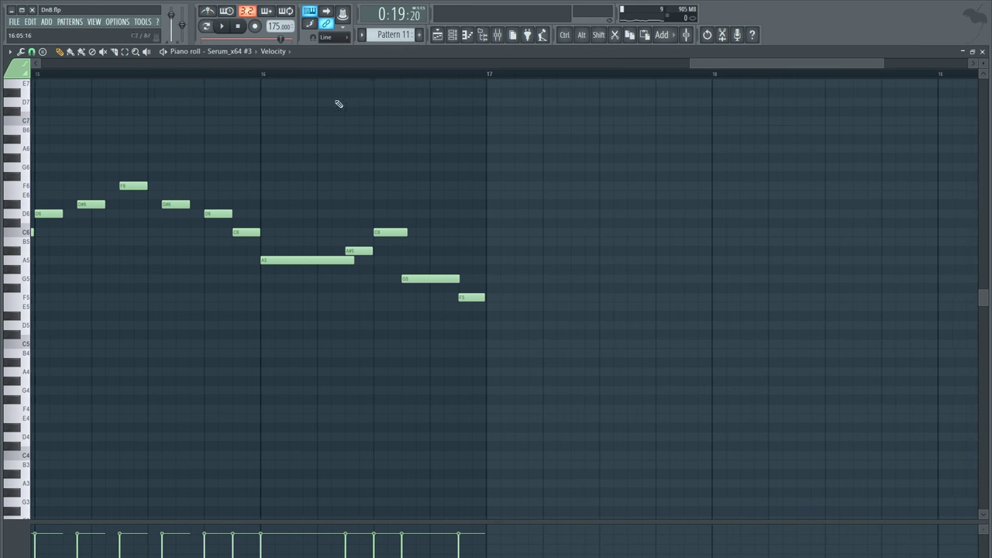
{"action": "scroll", "coordinate": [361, 74], "scroll_direction": "down", "scroll_amount": 5}
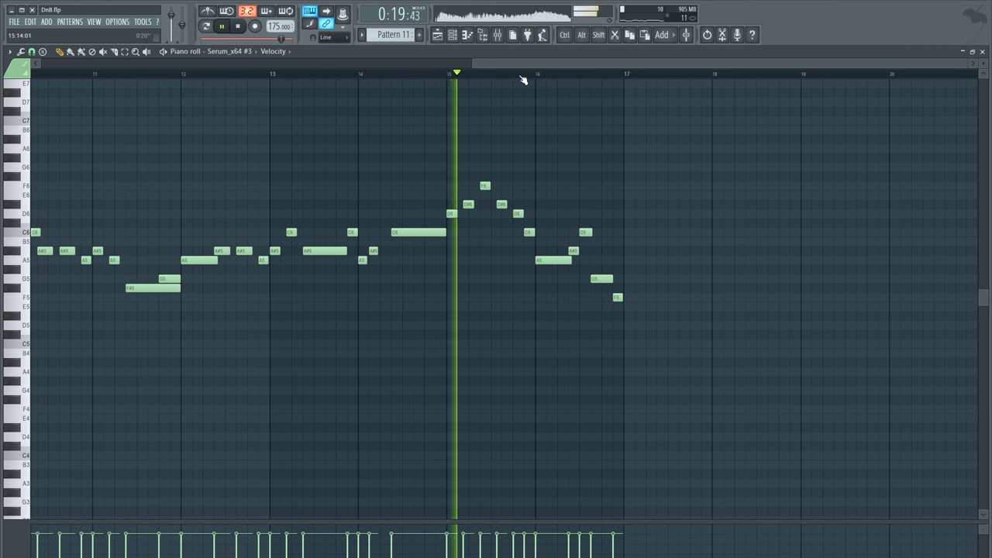
{"action": "scroll", "coordinate": [523, 80], "scroll_direction": "up", "scroll_amount": 4}
{"action": "left_click_drag", "start_coordinate": [452, 186], "coordinate": [455, 166]}
{"action": "left_click", "coordinate": [436, 166]}
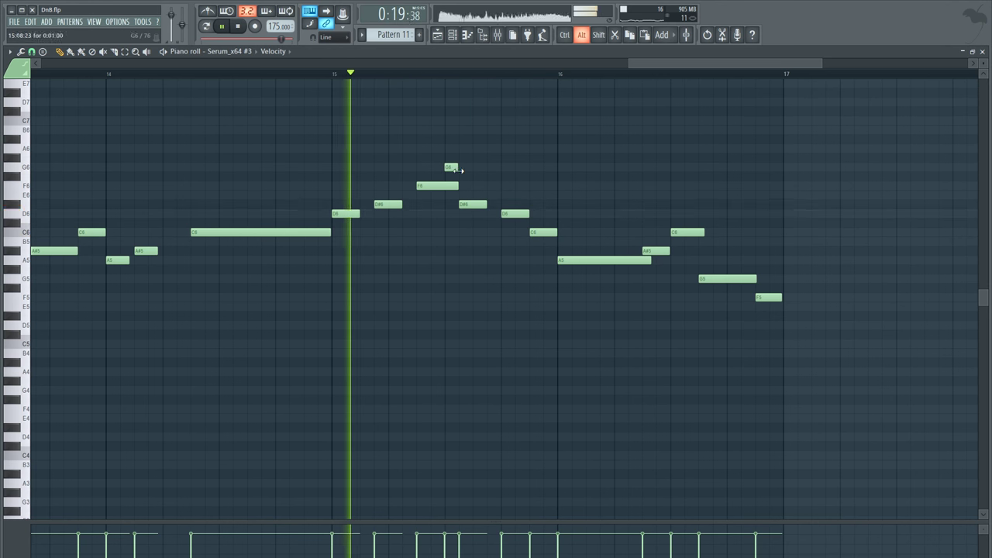
{"action": "left_click_drag", "start_coordinate": [487, 204], "coordinate": [502, 204]}
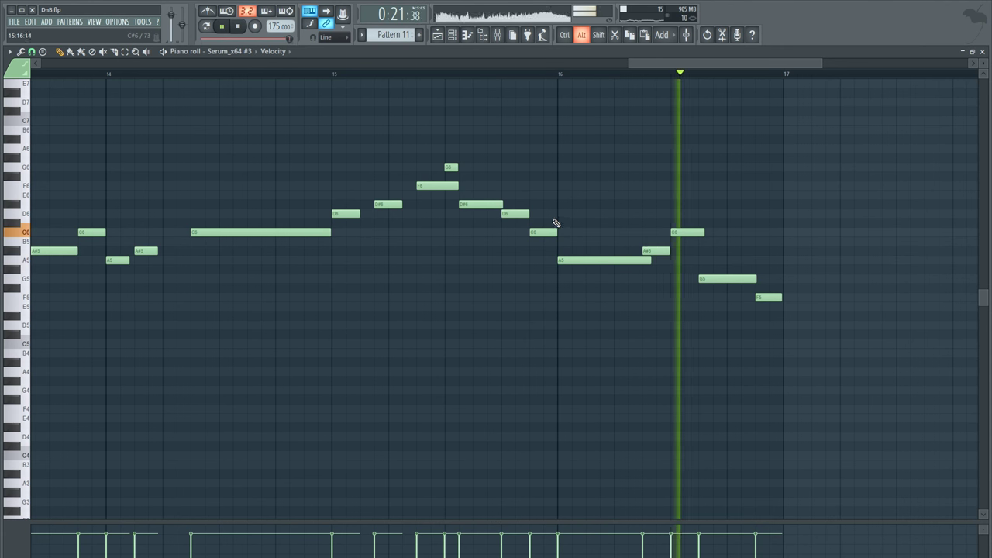
{"action": "scroll", "coordinate": [571, 76], "scroll_direction": "down", "scroll_amount": 3}
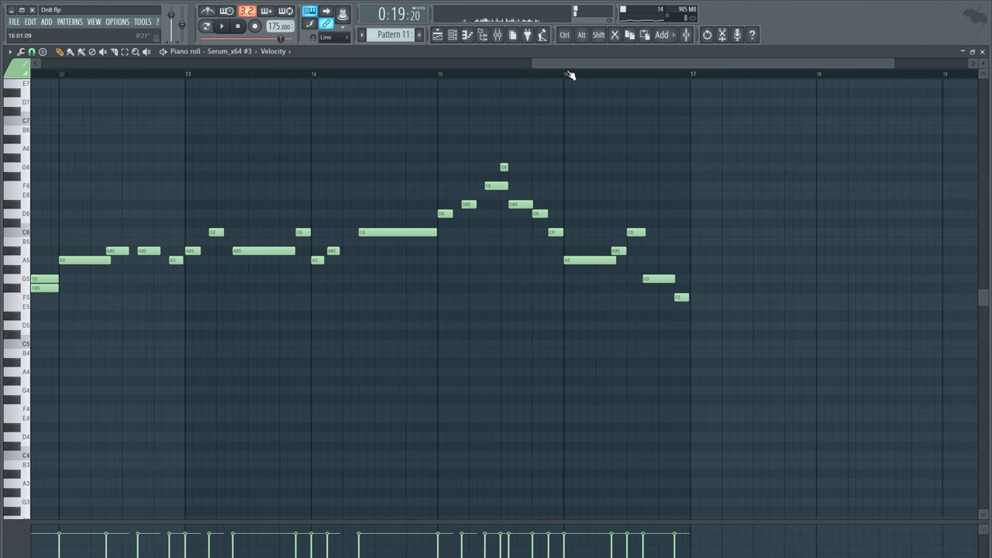
Return to the playlist, rewind to the song start and look over the 16-bar arrangement of drums, keys and bass
{"action": "left_click", "coordinate": [438, 36]}
{"action": "scroll", "coordinate": [520, 78], "scroll_direction": "down", "scroll_amount": 1}
{"action": "scroll", "coordinate": [520, 78], "scroll_direction": "down", "scroll_amount": 2}
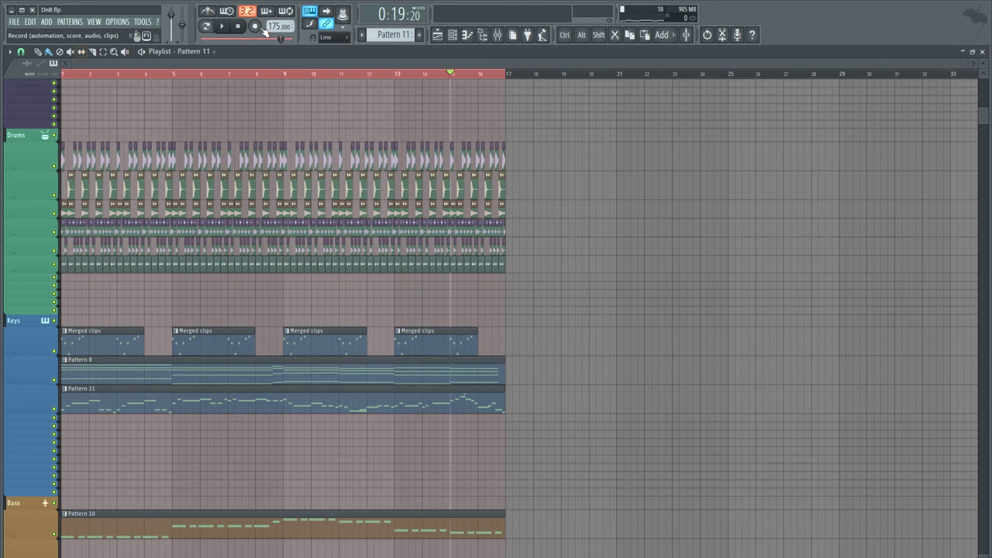
{"action": "left_click_drag", "start_coordinate": [969, 63], "coordinate": [759, 65]}
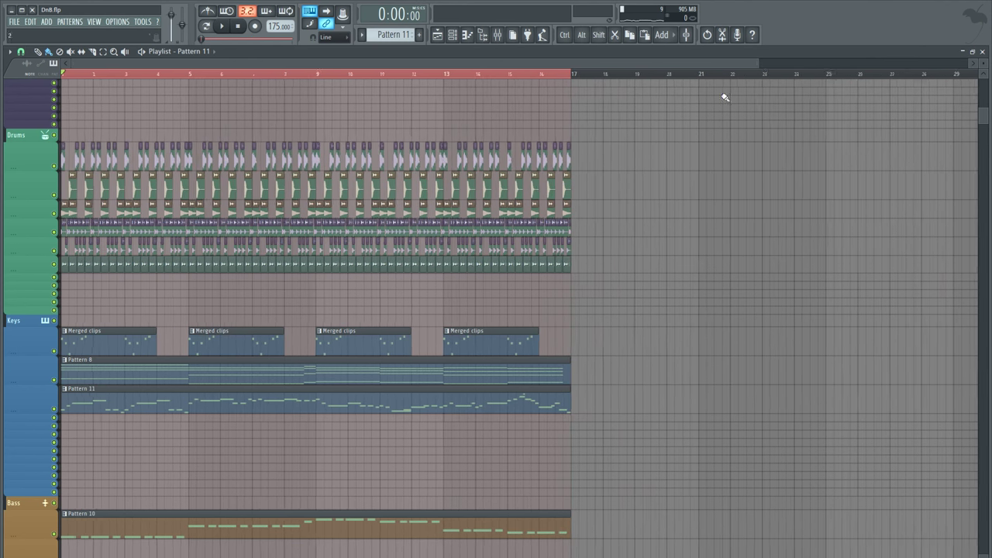
{"action": "scroll", "coordinate": [492, 379], "scroll_direction": "down", "scroll_amount": 3}
{"action": "scroll", "coordinate": [483, 364], "scroll_direction": "up", "scroll_amount": 3}
{"action": "scroll", "coordinate": [720, 509], "scroll_direction": "down", "scroll_amount": 3}
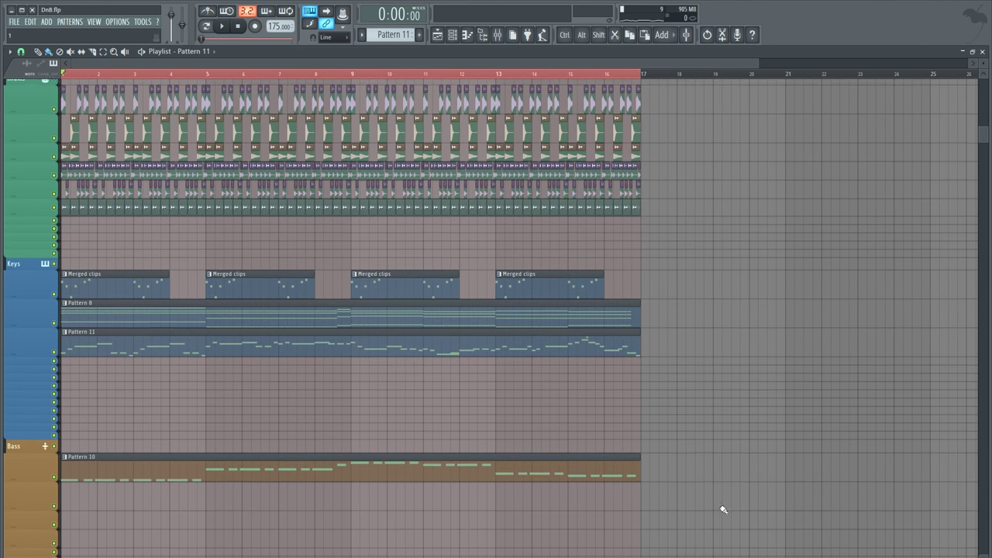
{"action": "scroll", "coordinate": [85, 431], "scroll_direction": "up", "scroll_amount": 3}
{"action": "scroll", "coordinate": [442, 75], "scroll_direction": "down", "scroll_amount": 2}
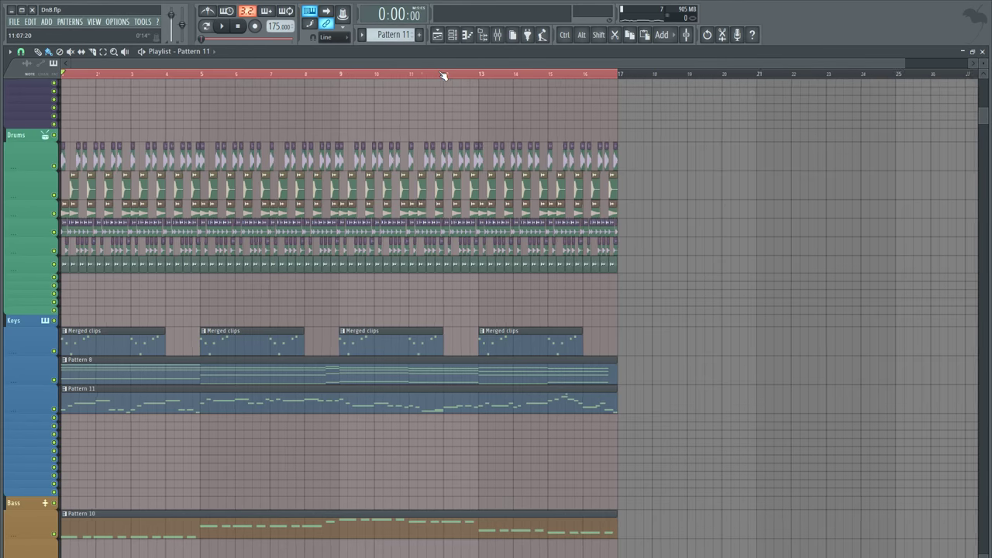
{"action": "scroll", "coordinate": [185, 325], "scroll_direction": "down", "scroll_amount": 4}
{"action": "scroll", "coordinate": [581, 233], "scroll_direction": "up", "scroll_amount": 3}
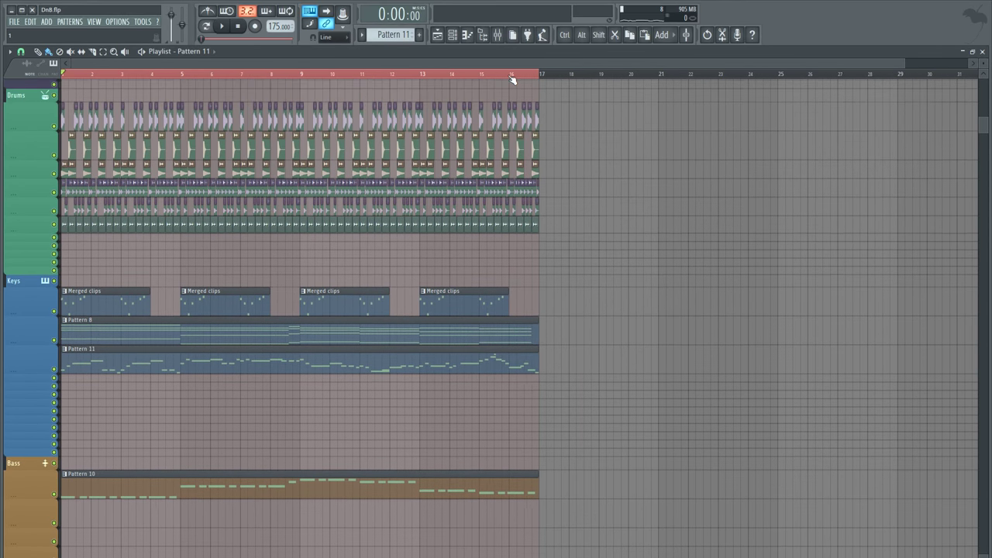
{"action": "scroll", "coordinate": [525, 78], "scroll_direction": "down", "scroll_amount": 1}
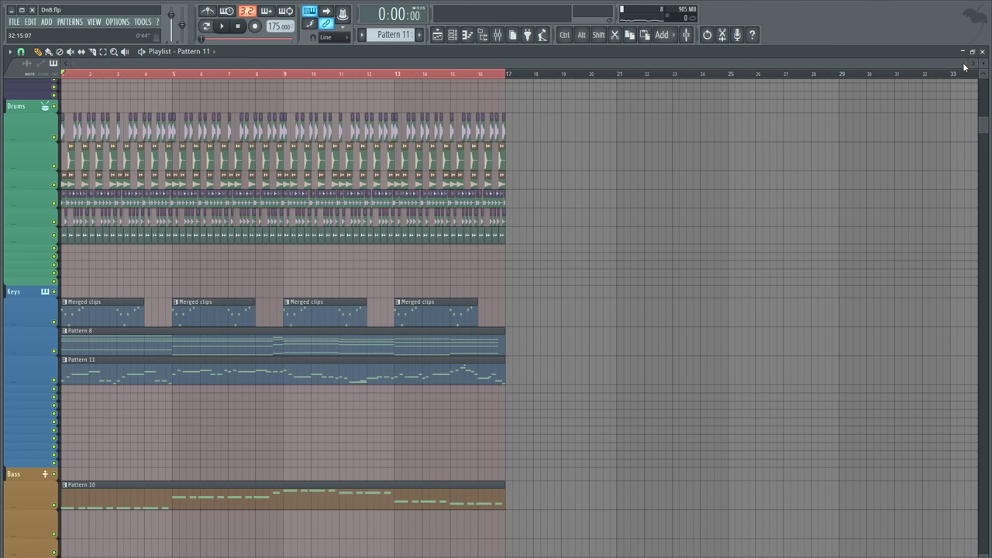
{"action": "left_click_drag", "start_coordinate": [965, 65], "coordinate": [513, 81]}
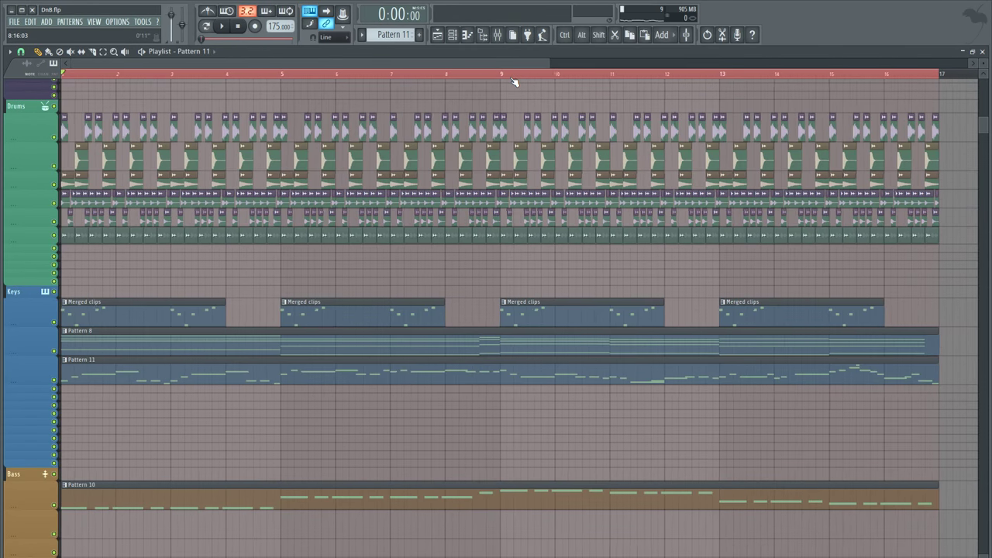